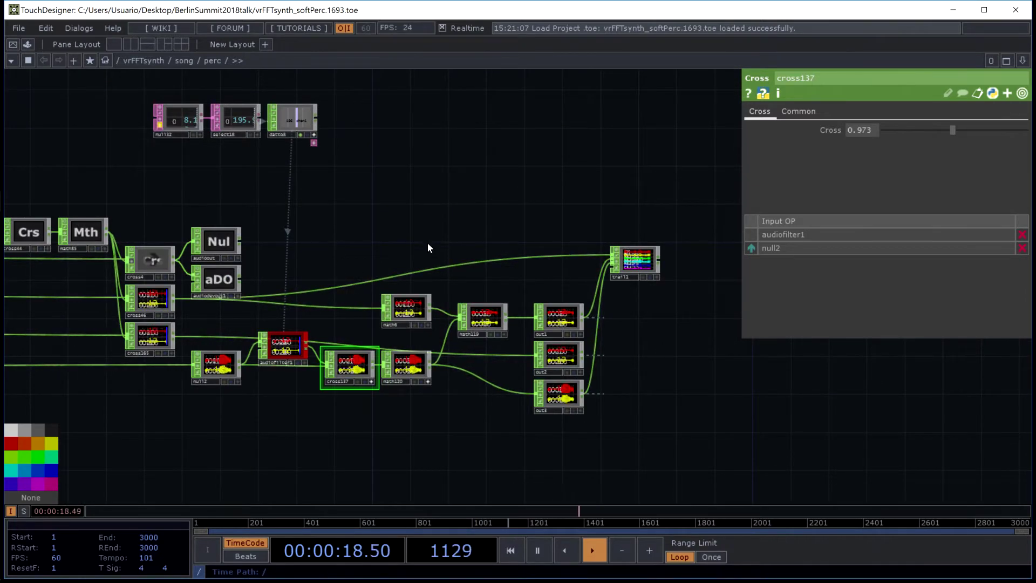
- Leave the perc component and return to its parent song network
scroll(415, 246, down, 10)
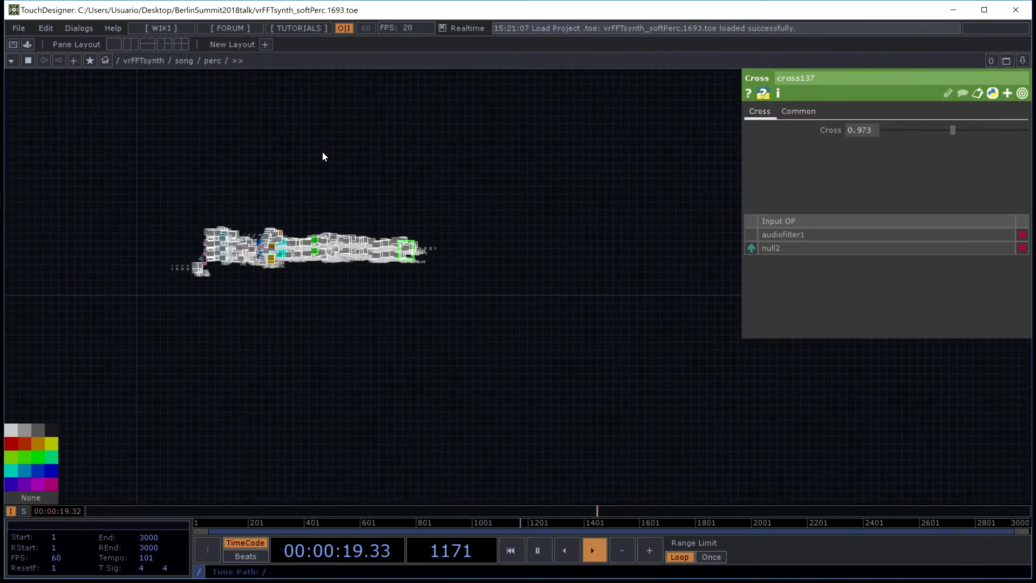
key(u)
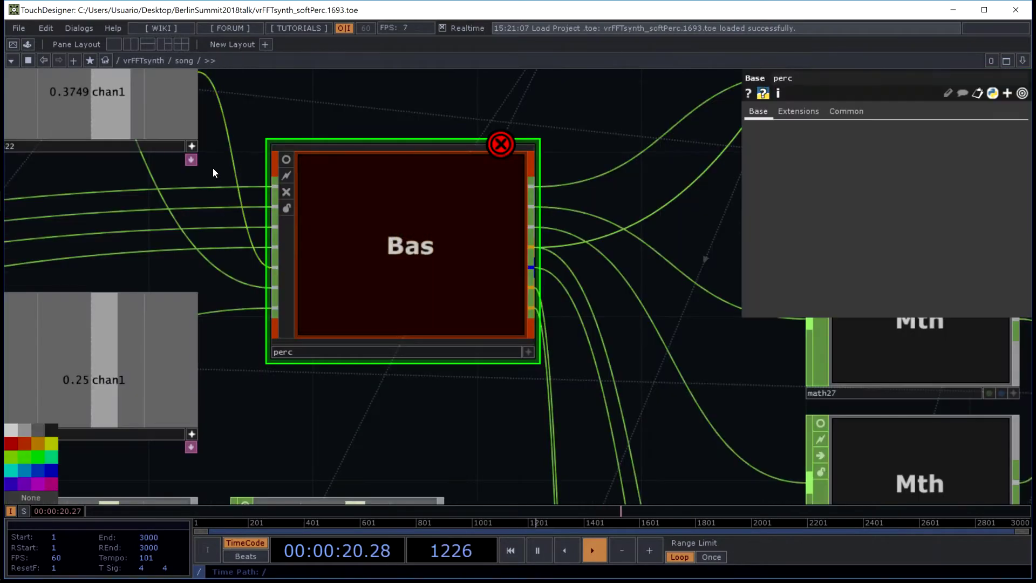
scroll(213, 168, down, 5)
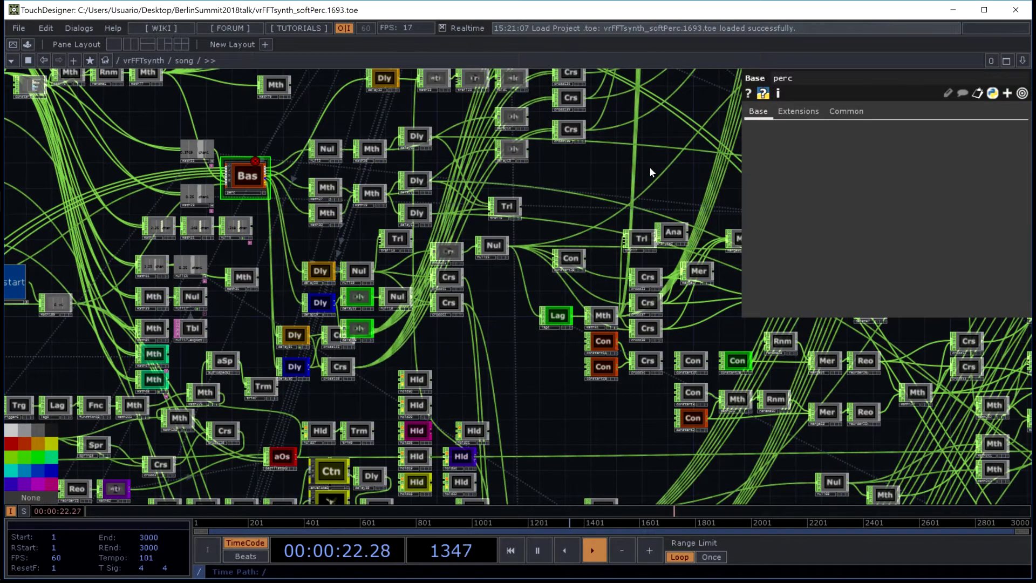
- Switch audiodevout1, at the end of the song network's audio chain, to the DirectSound driver and the Speakers (Realtek High Definition Audio) device
drag(643, 154, 12, 280)
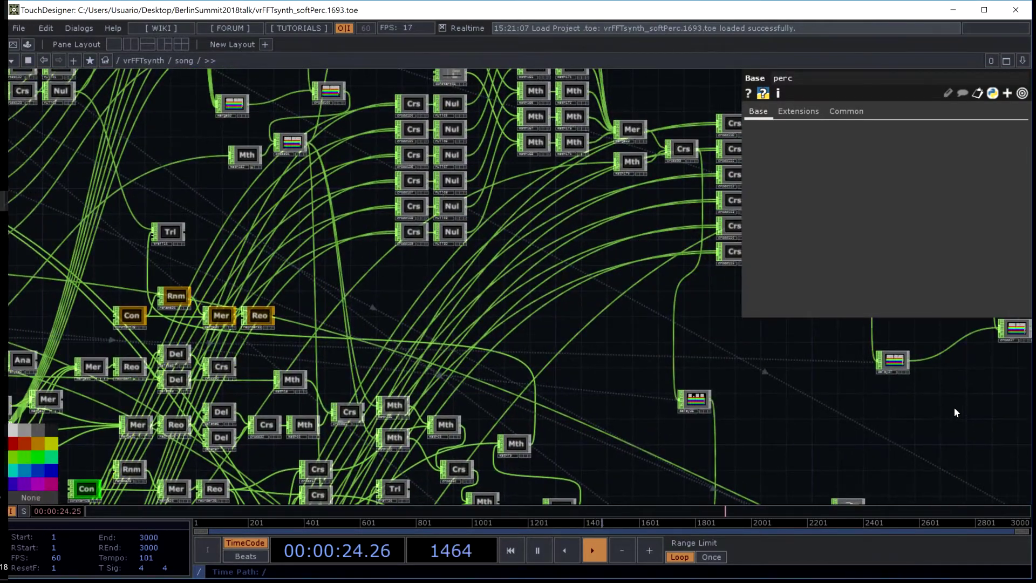
drag(356, 349, 18, 331)
drag(424, 201, 354, 129)
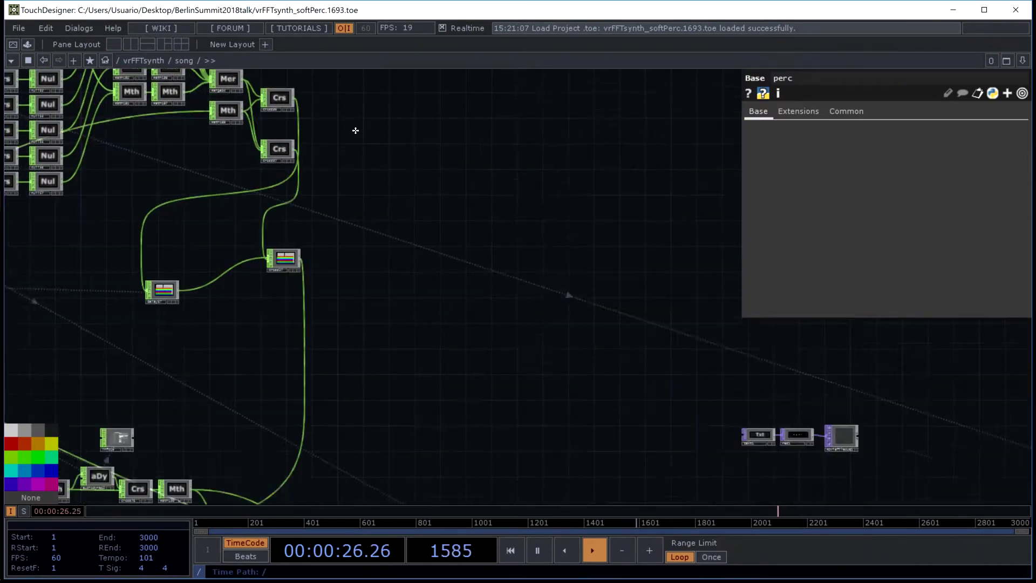
drag(895, 501, 636, 330)
drag(961, 412, 360, 448)
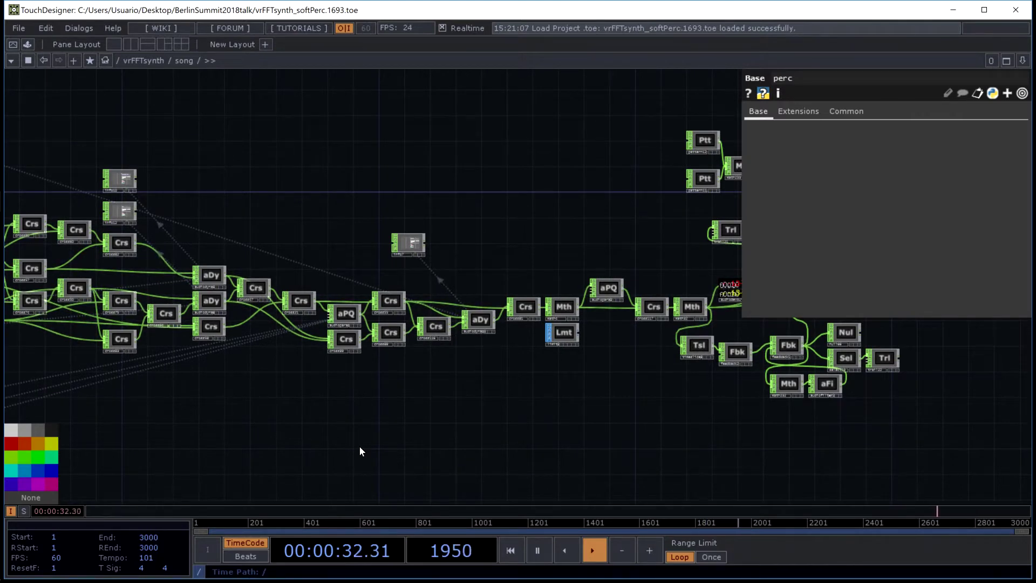
drag(599, 248, 351, 283)
scroll(479, 280, up, 5)
scroll(479, 280, up, 3)
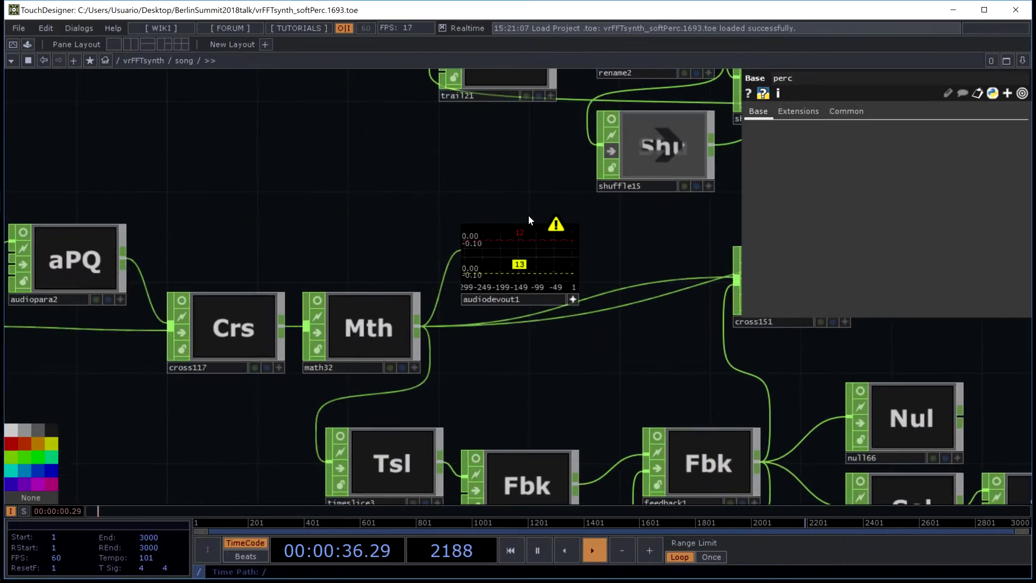
click(528, 221)
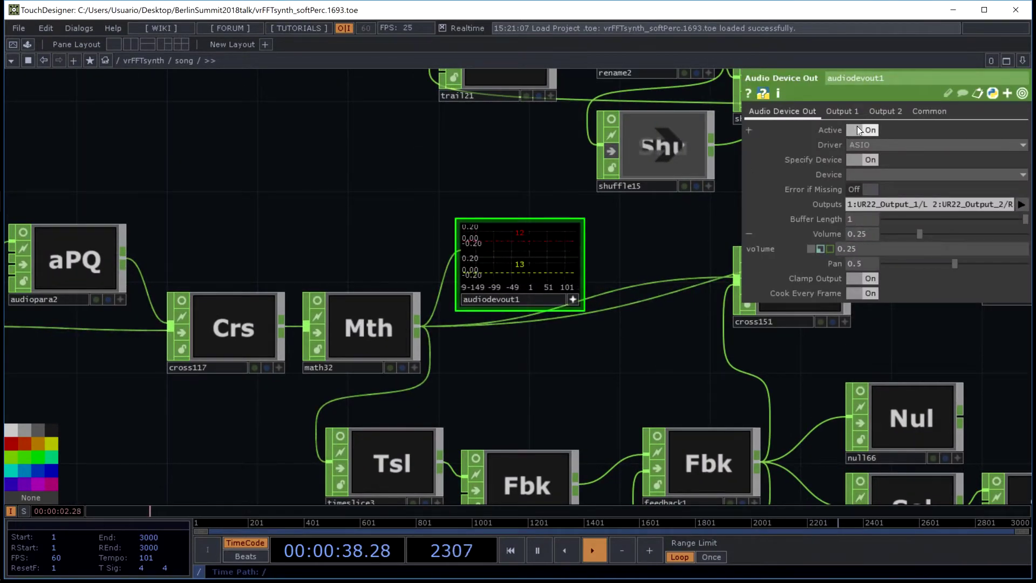
click(890, 145)
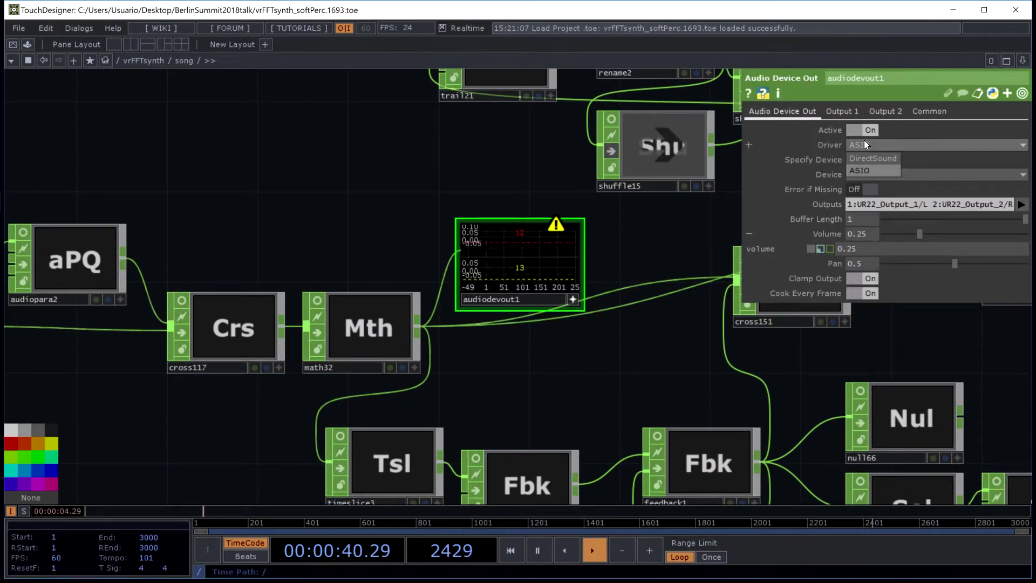
click(856, 154)
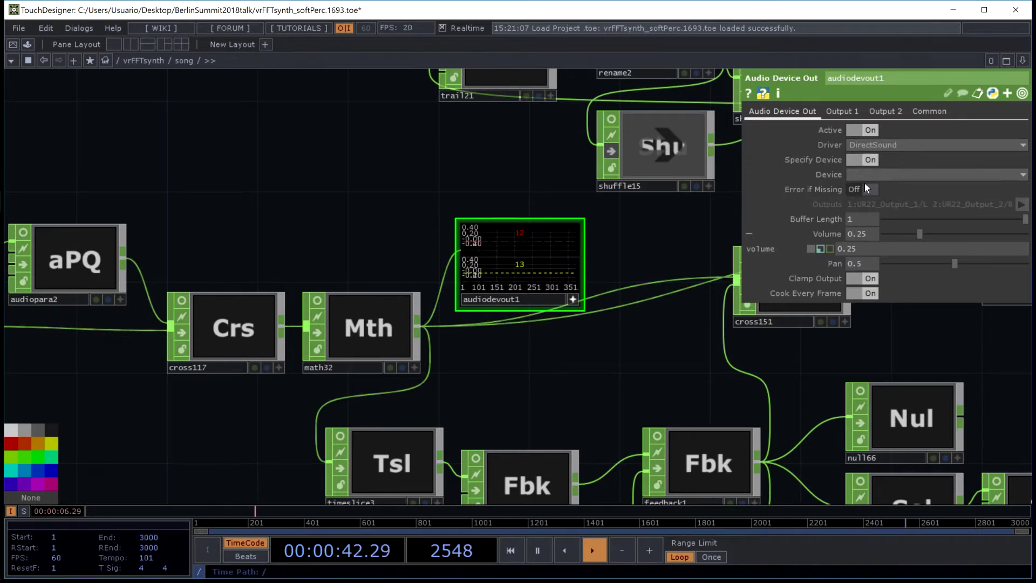
click(857, 177)
click(867, 200)
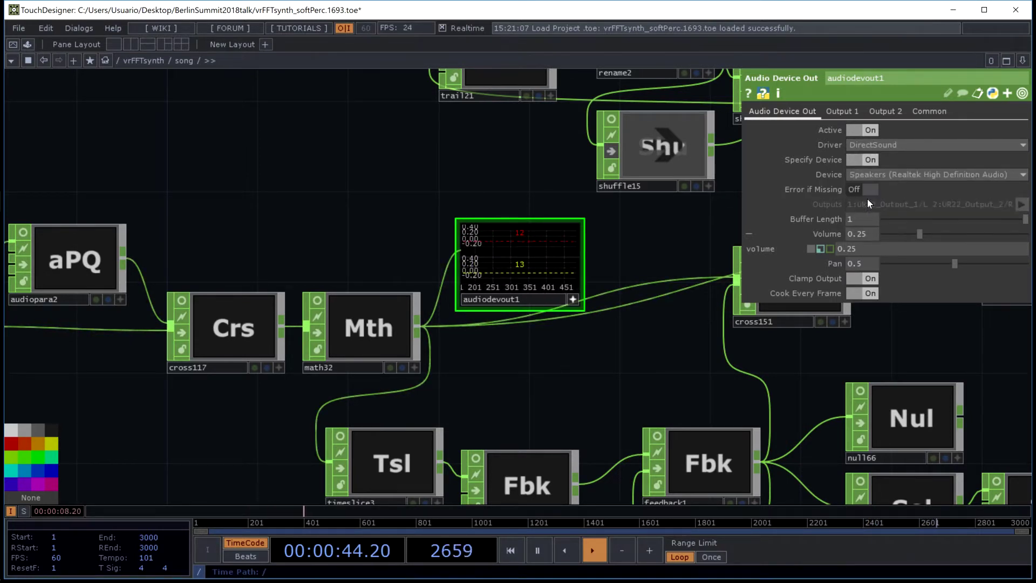
- Examine the overall structure of the song network, from the final audio chain back to the source and control operators
drag(347, 184, 596, 194)
scroll(596, 193, down, 5)
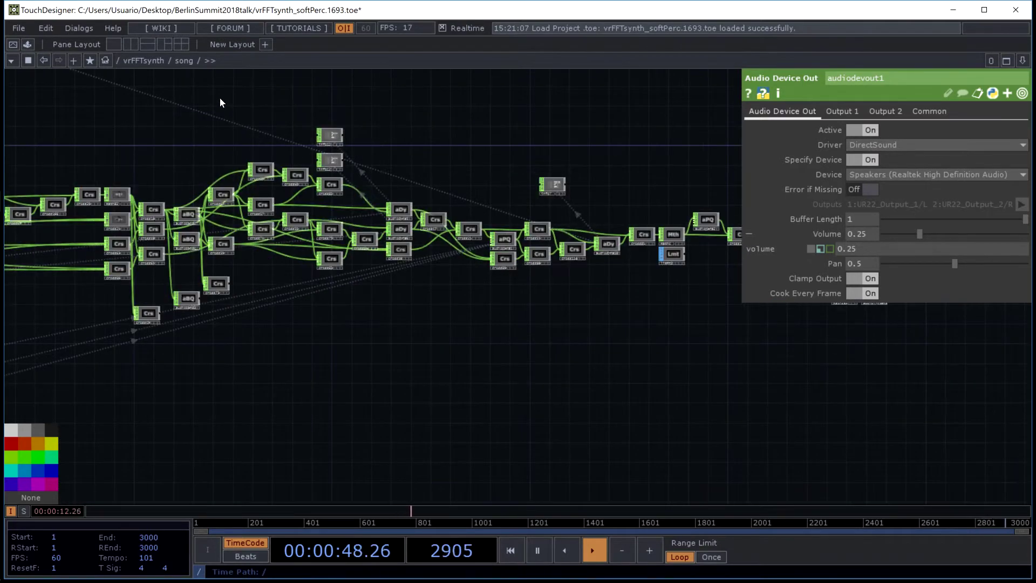
scroll(421, 260, up, 4)
scroll(421, 260, down, 5)
scroll(265, 261, up, 5)
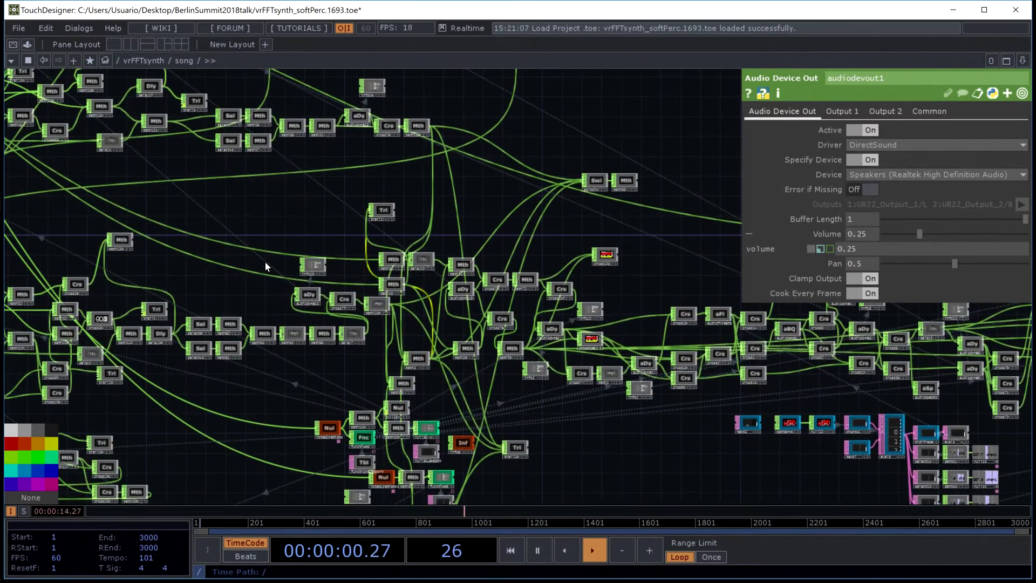
scroll(464, 251, down, 5)
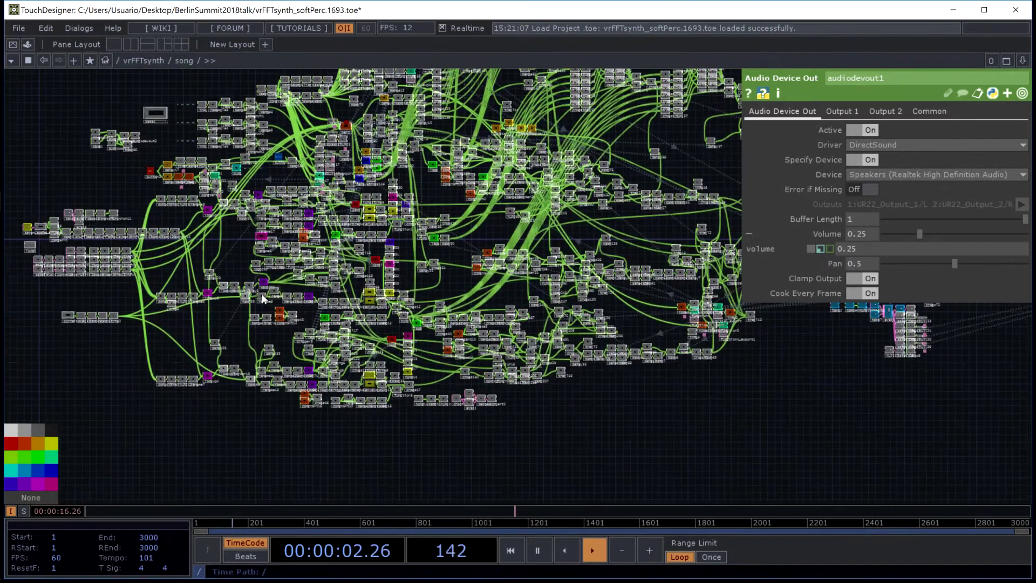
scroll(485, 181, up, 5)
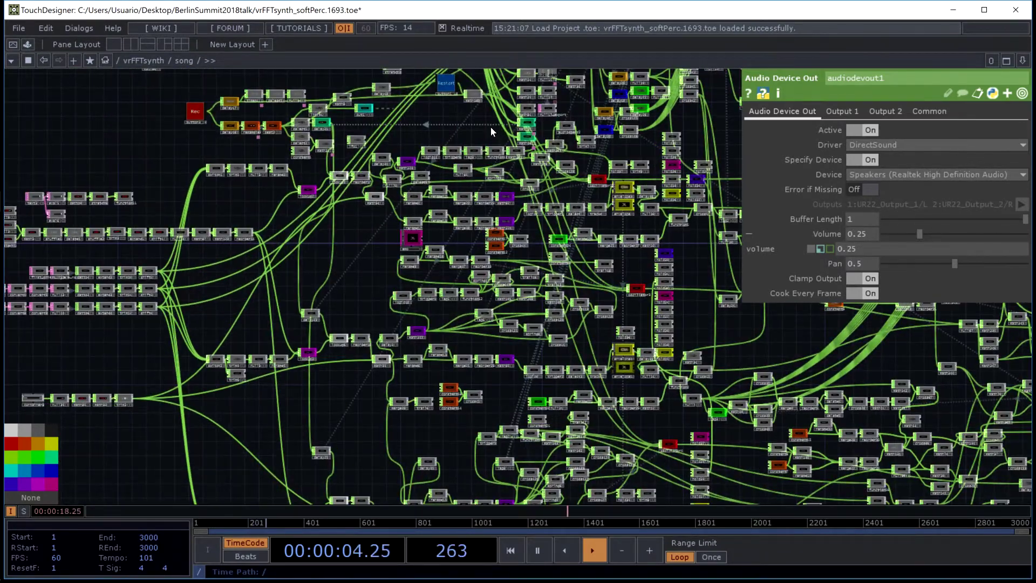
drag(490, 127, 306, 429)
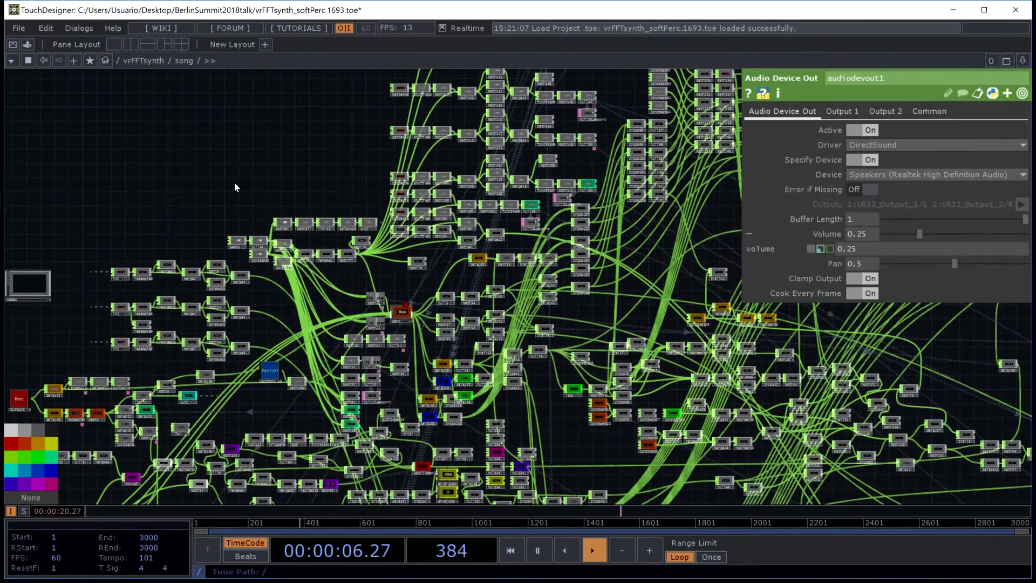
drag(234, 183, 92, 259)
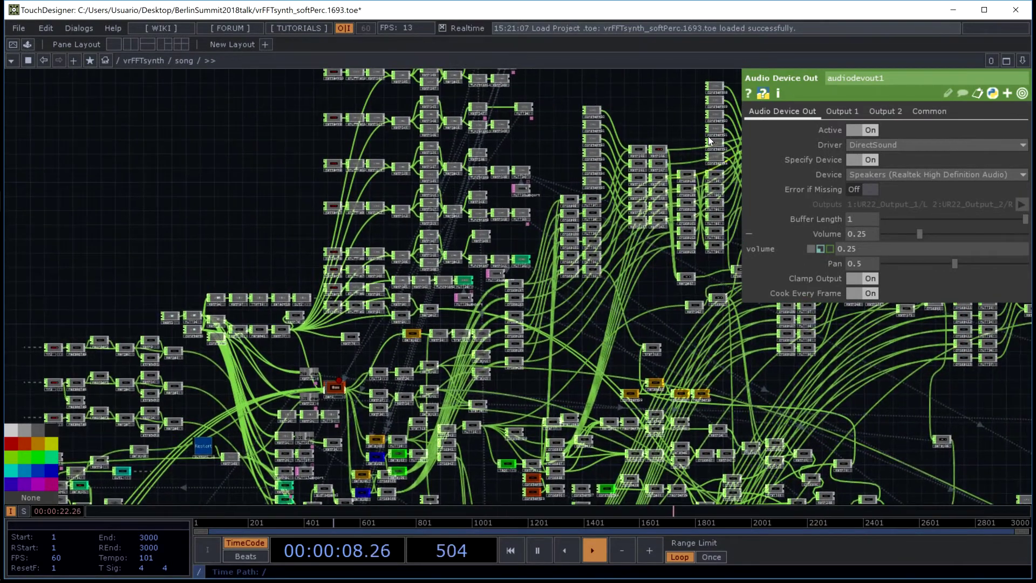
drag(414, 89, 166, 71)
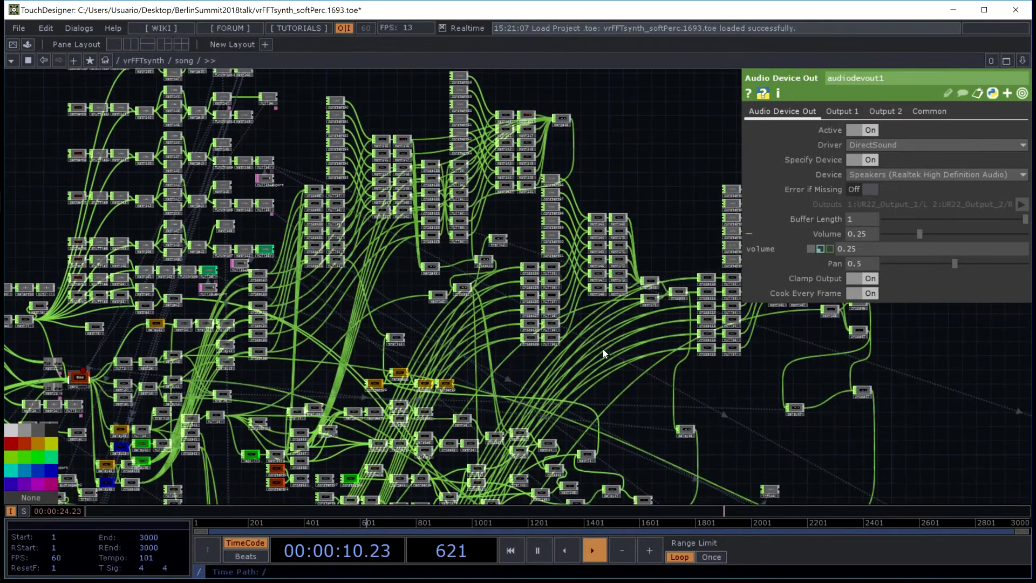
drag(646, 231, 633, 163)
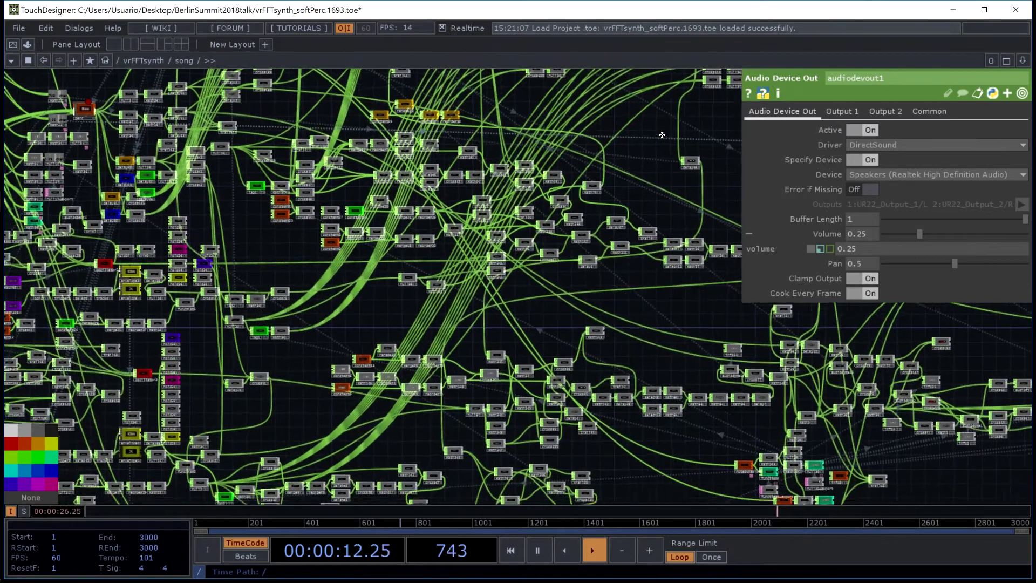
drag(228, 281, 345, 231)
- Enter the yellow envelope3 container located beside the trigger and tracks operators in the song network
scroll(345, 232, up, 5)
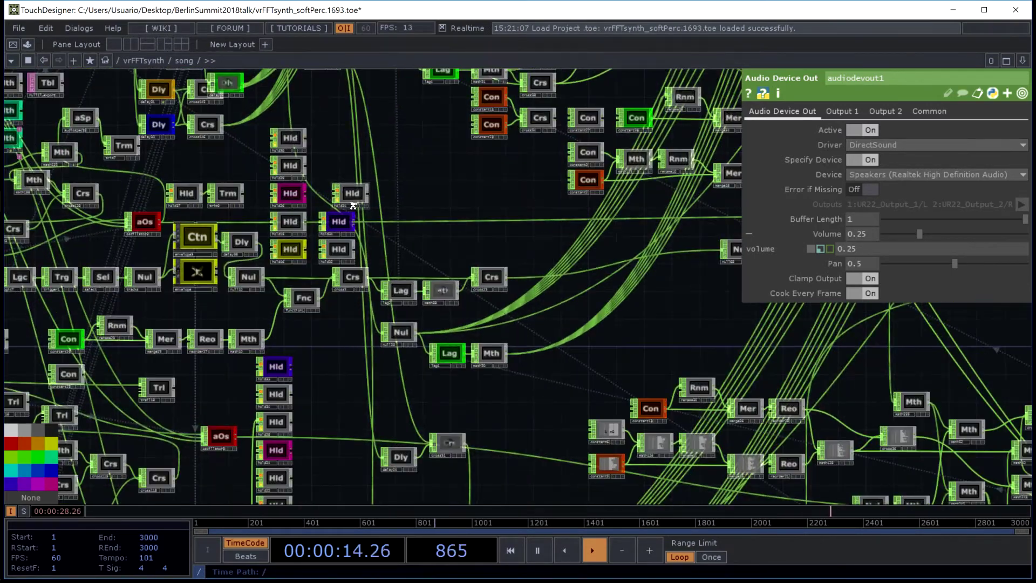
scroll(297, 225, down, 2)
scroll(234, 217, up, 6)
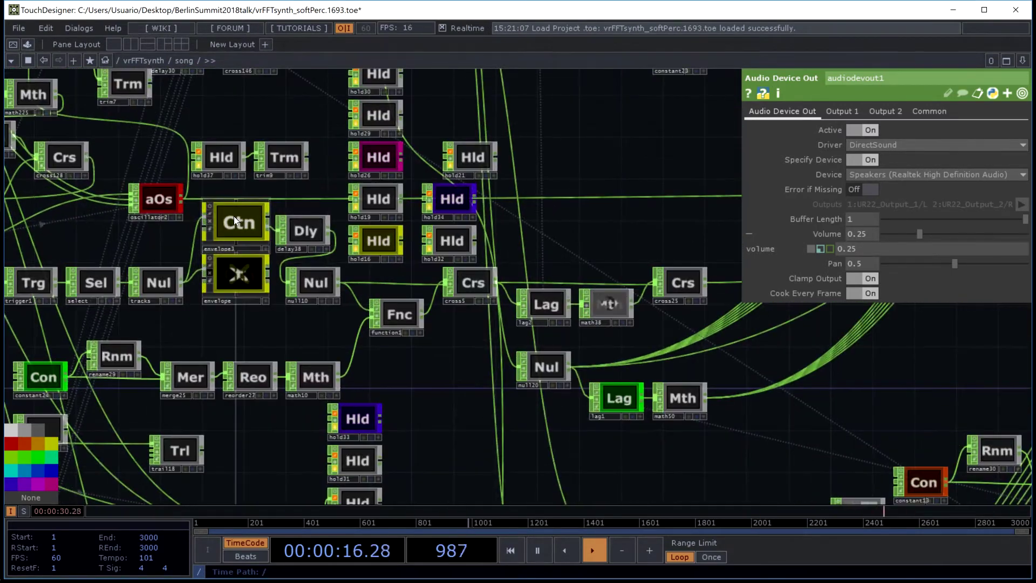
scroll(234, 217, up, 6)
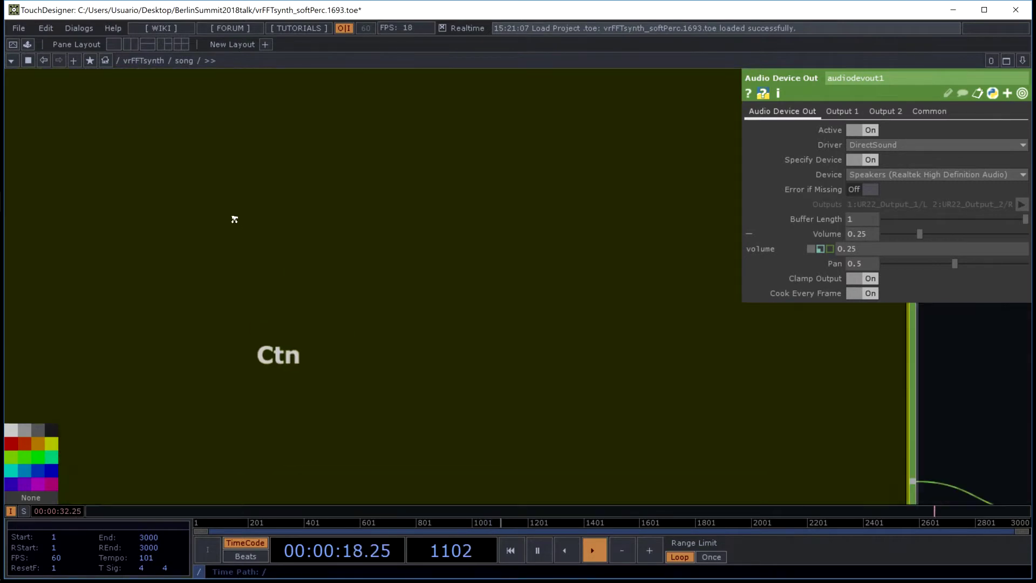
key(p)
key(c)
scroll(270, 164, up, 3)
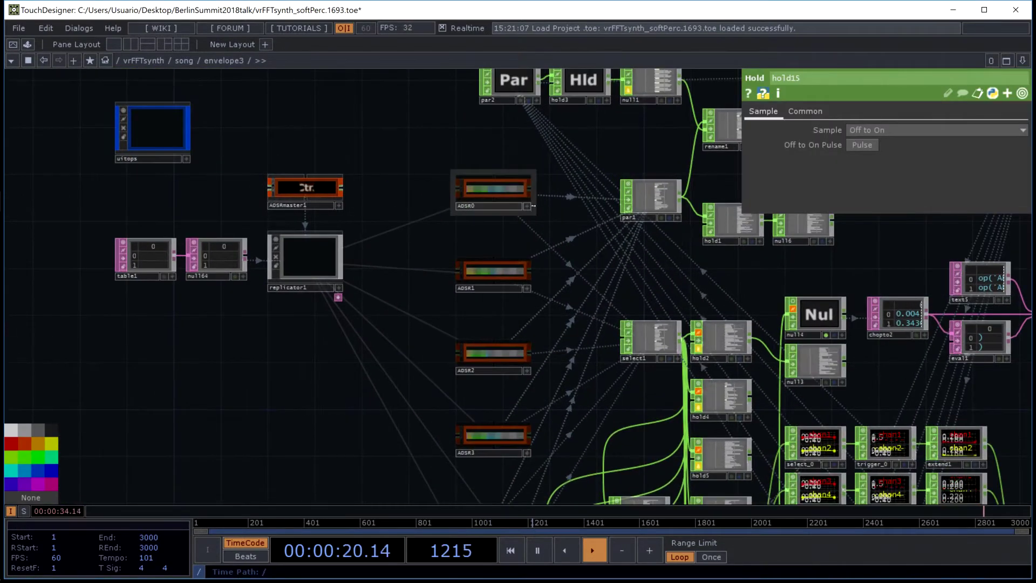
- Open the envelope3 panel in a floating window and move it aside to uncover the network
scroll(533, 219, down, 3)
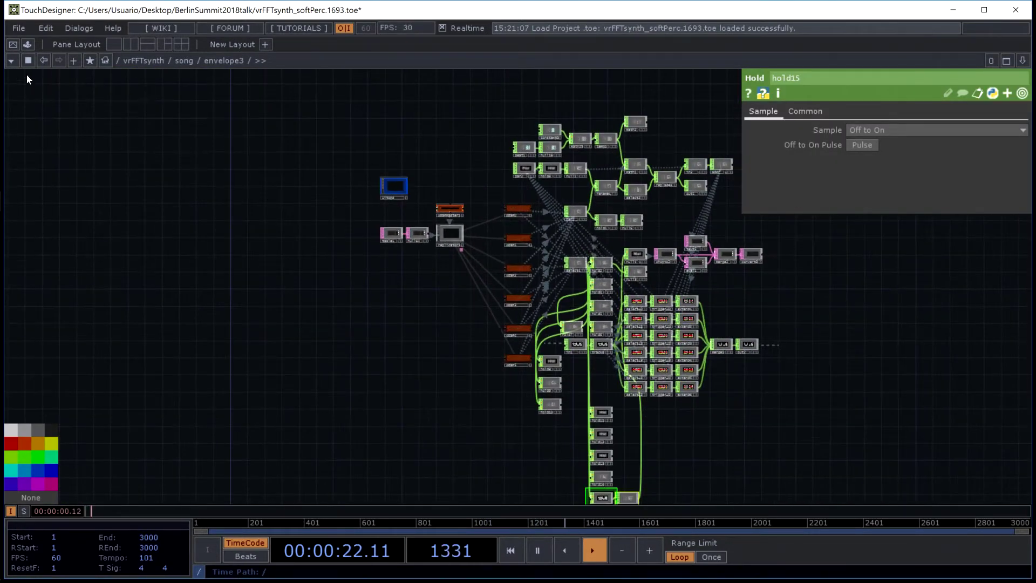
click(28, 59)
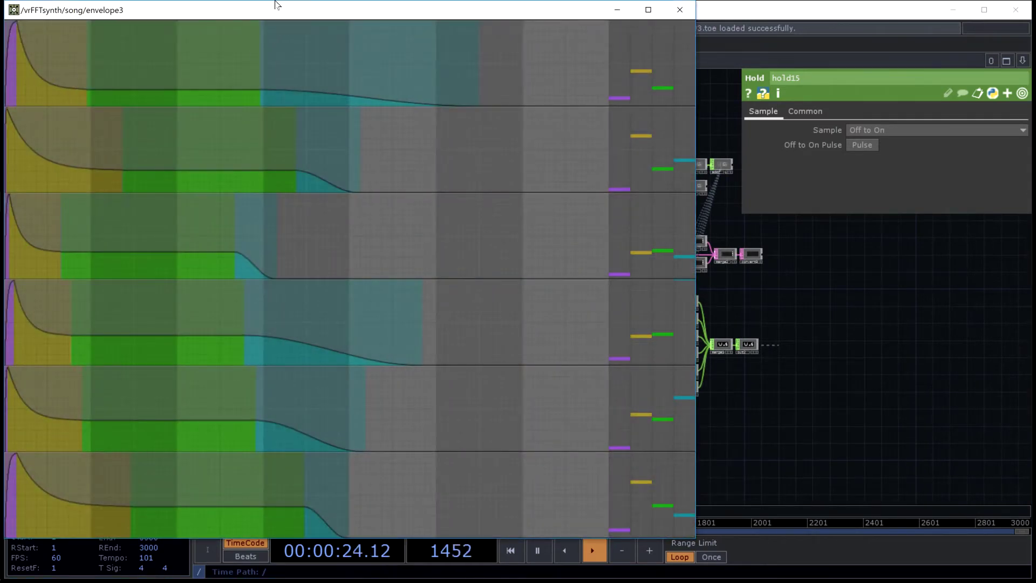
drag(284, 17, 534, 147)
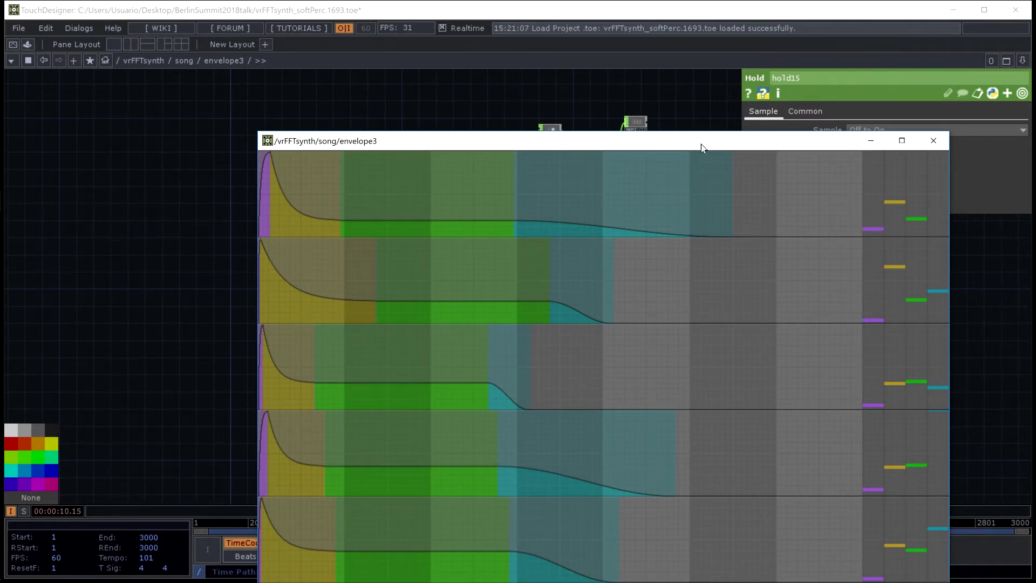
drag(589, 144, 136, 150)
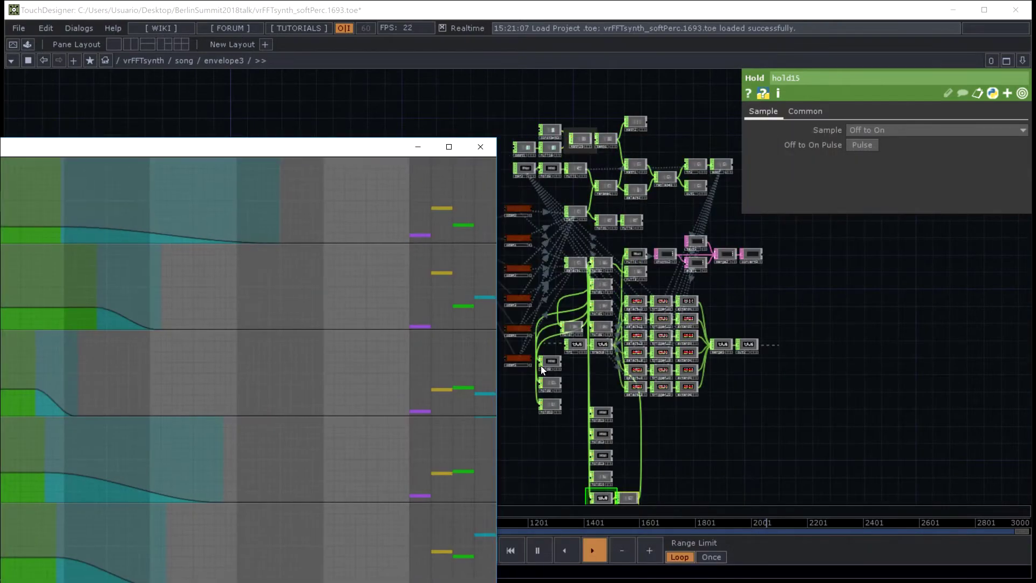
- Examine the select, trigger, extend and hold operators that process the tracks inside envelope3
scroll(540, 365, up, 5)
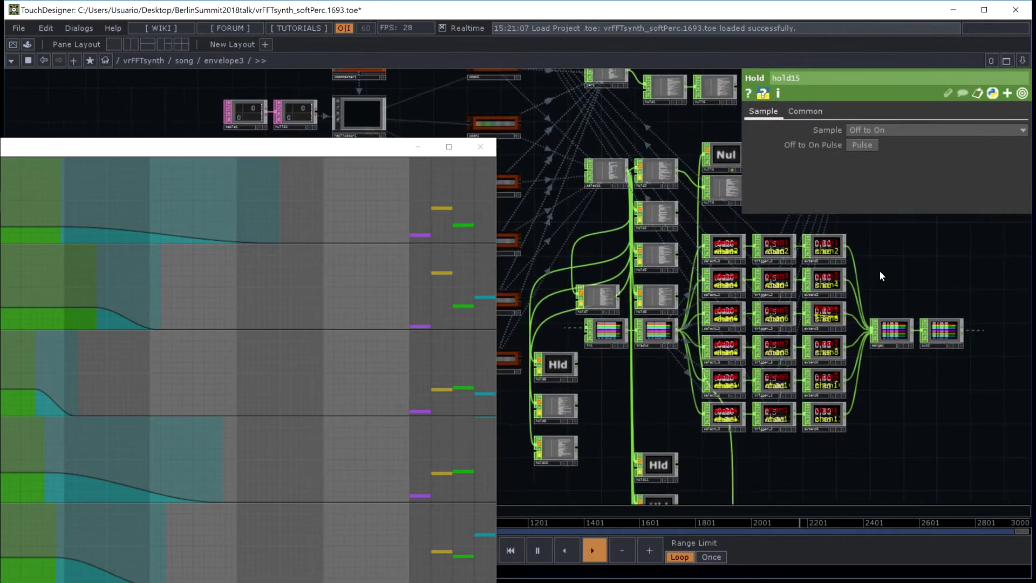
scroll(647, 342, up, 4)
scroll(646, 342, down, 4)
scroll(620, 353, up, 4)
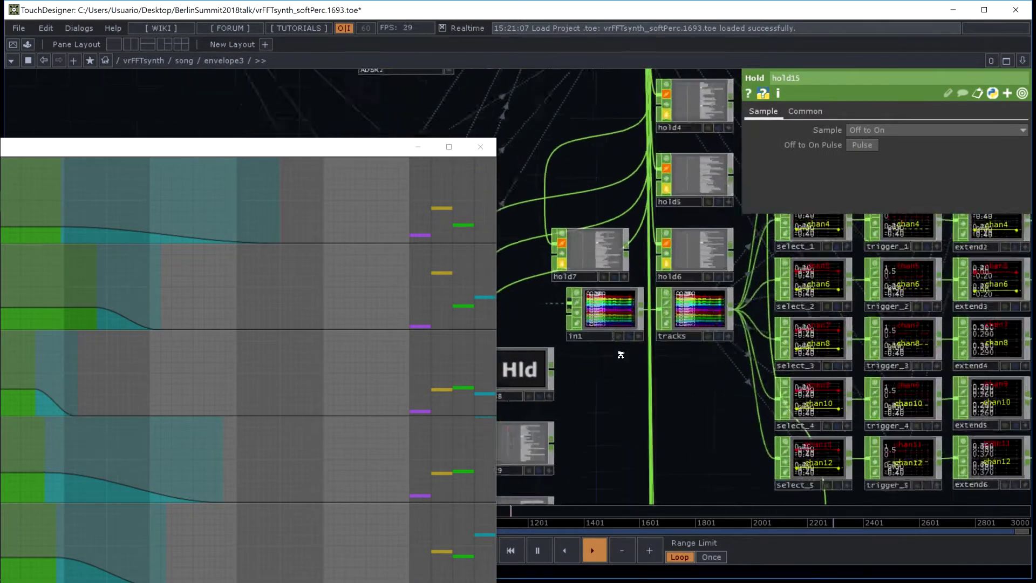
scroll(621, 355, down, 5)
scroll(621, 338, up, 3)
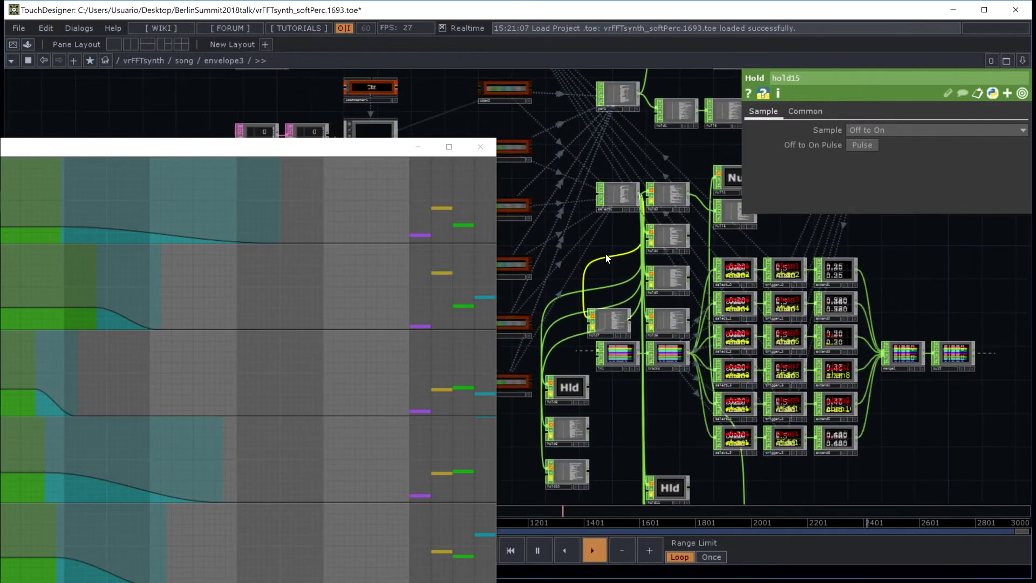
scroll(607, 258, down, 2)
scroll(694, 274, up, 4)
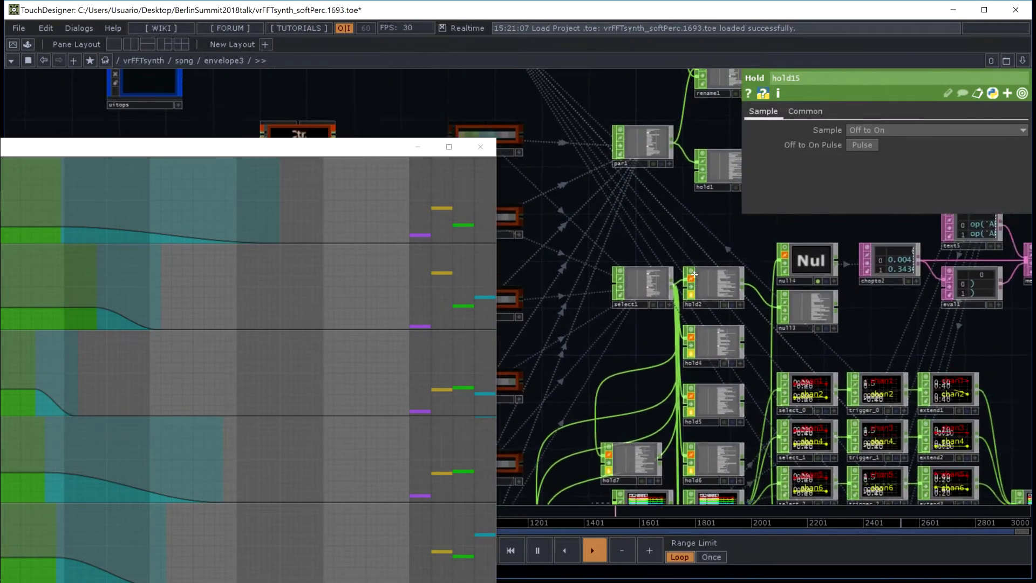
middle_drag(694, 275, 649, 342)
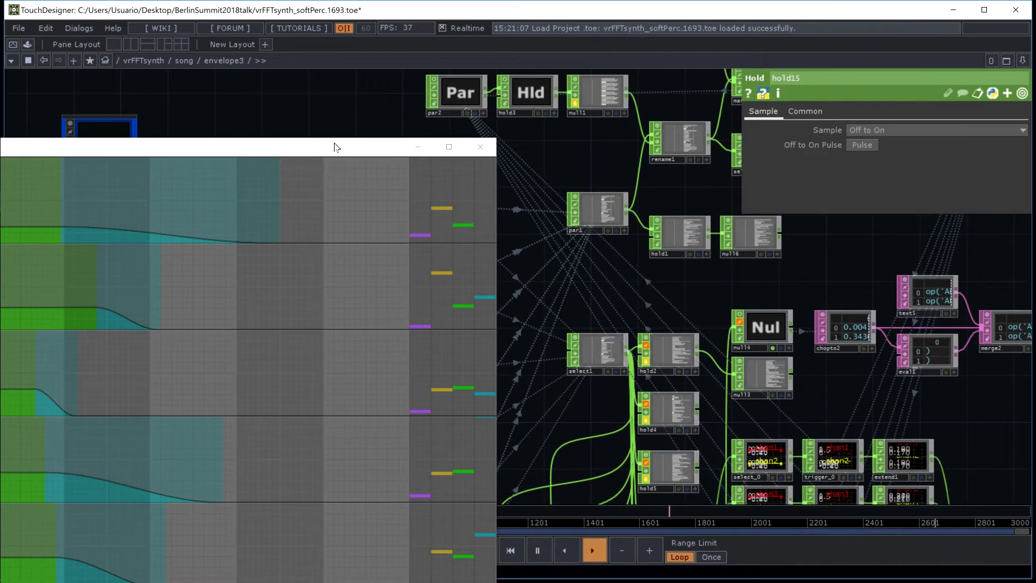
- Bring the whole envelope3 window back into view and slightly lengthen the attack of the second envelope
drag(345, 154, 485, 46)
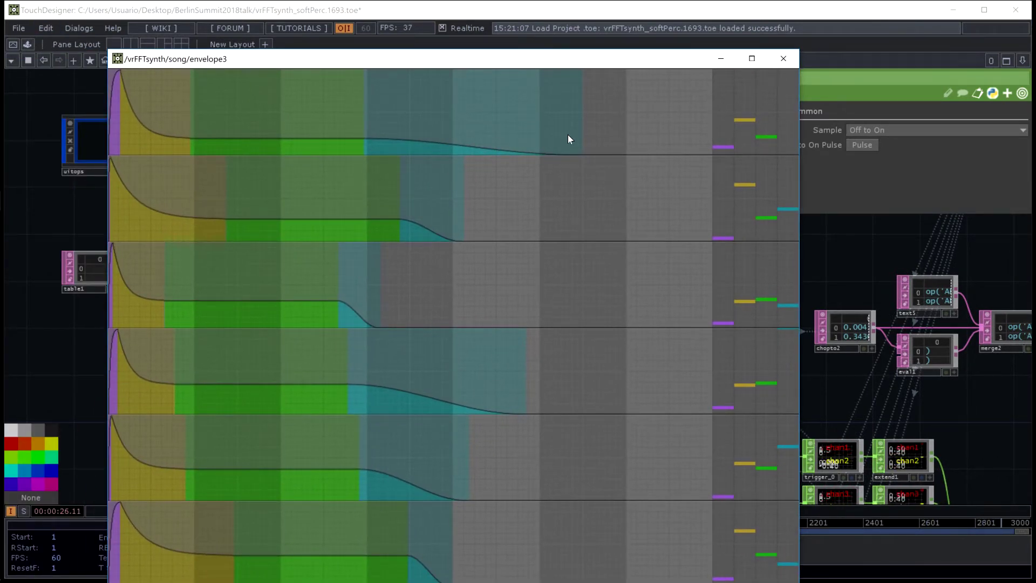
mouse_move(721, 235)
mouse_down()
mouse_move(711, 206)
mouse_move(723, 193)
mouse_move(723, 242)
mouse_move(714, 235)
mouse_up()
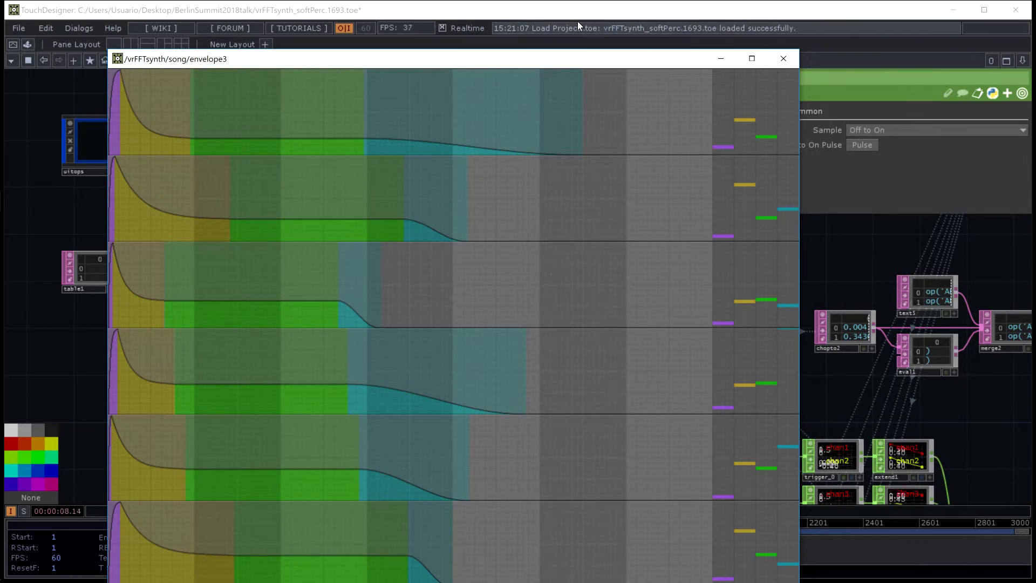
drag(511, 62, 443, 47)
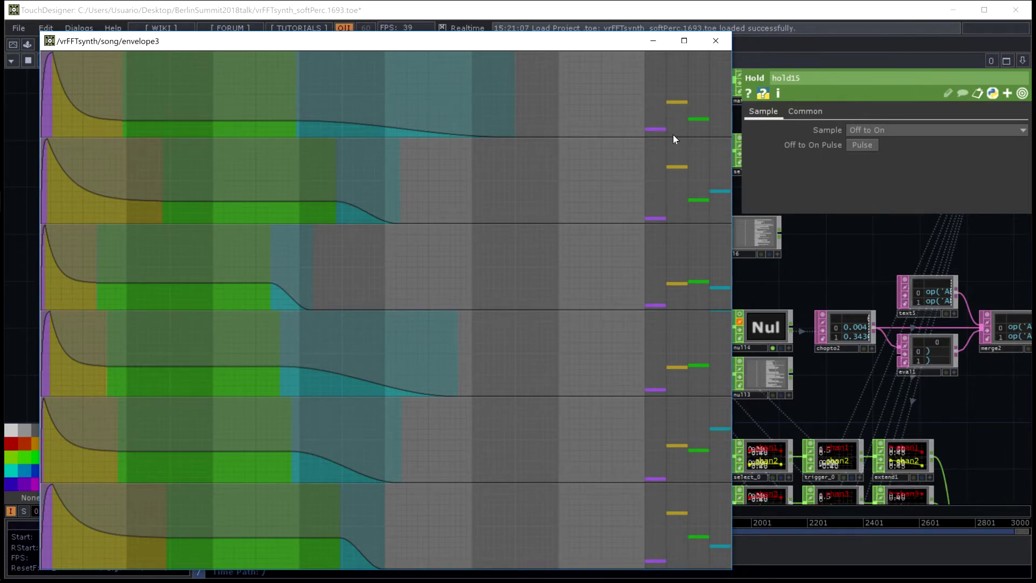
- Move the envelope3 window off the network to examine the replicator and its ADSR components, and bring the whole window back into view
drag(590, 39, 468, 274)
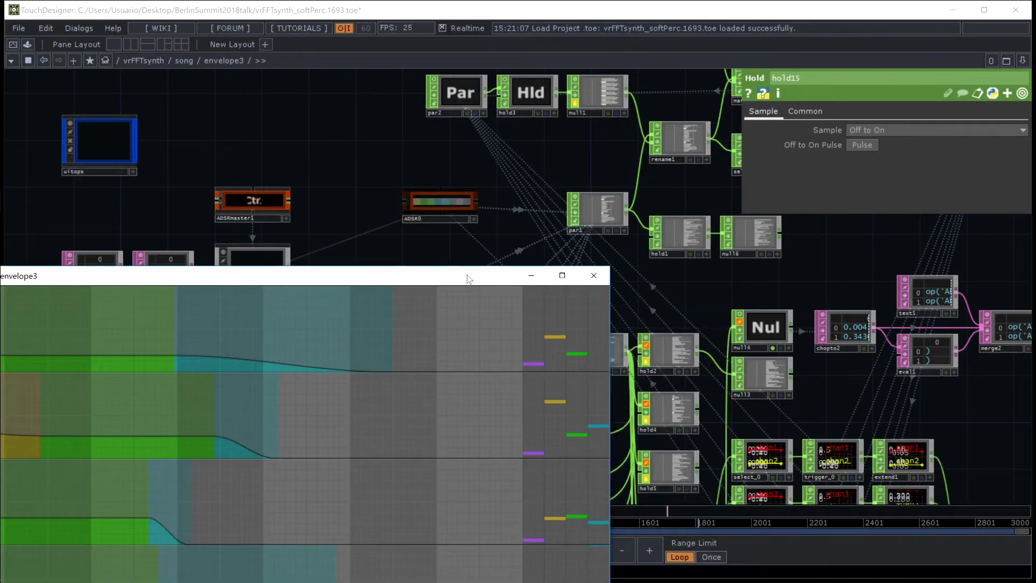
drag(563, 170, 780, 100)
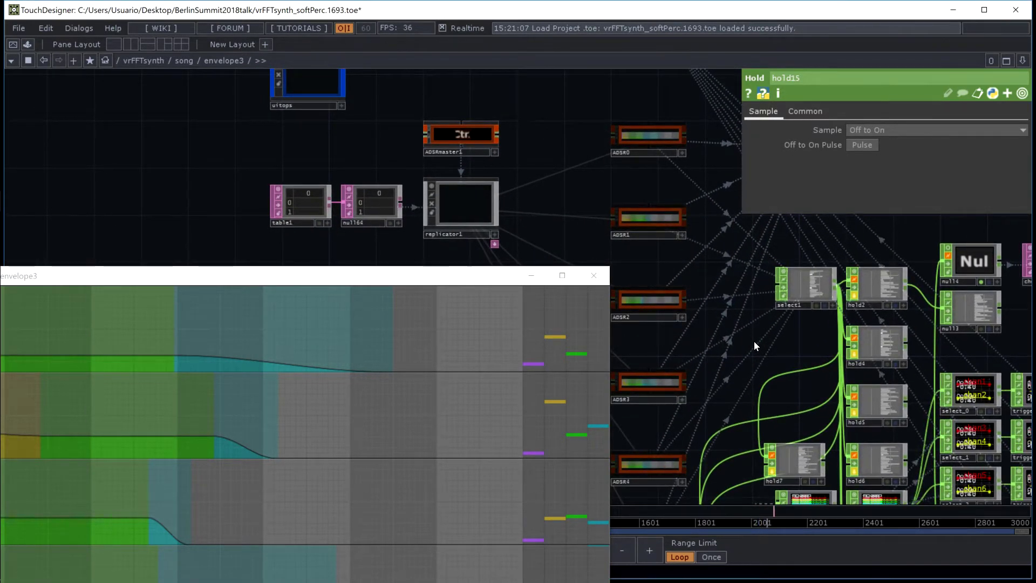
scroll(814, 334, up, 3)
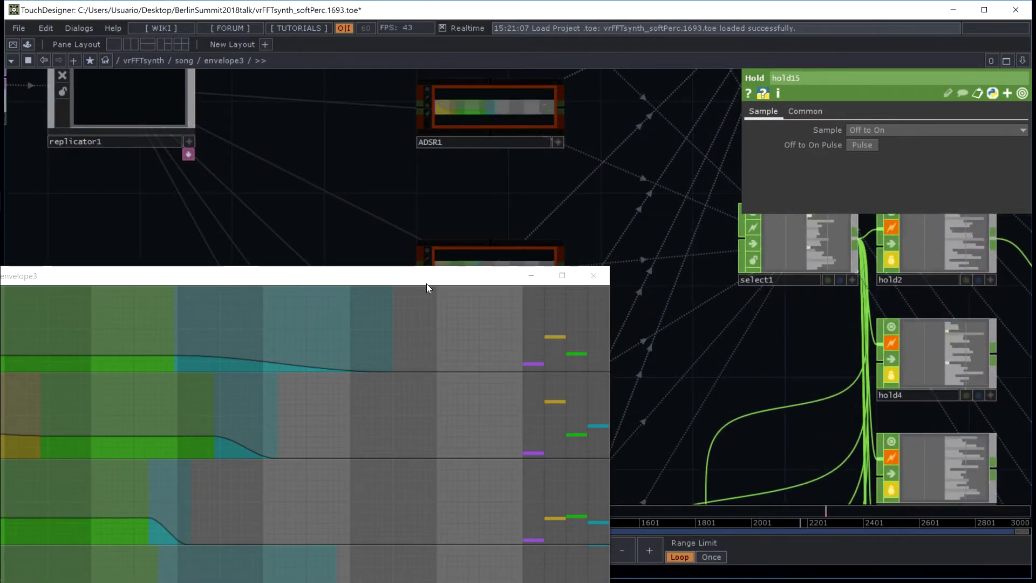
drag(426, 276, 568, 85)
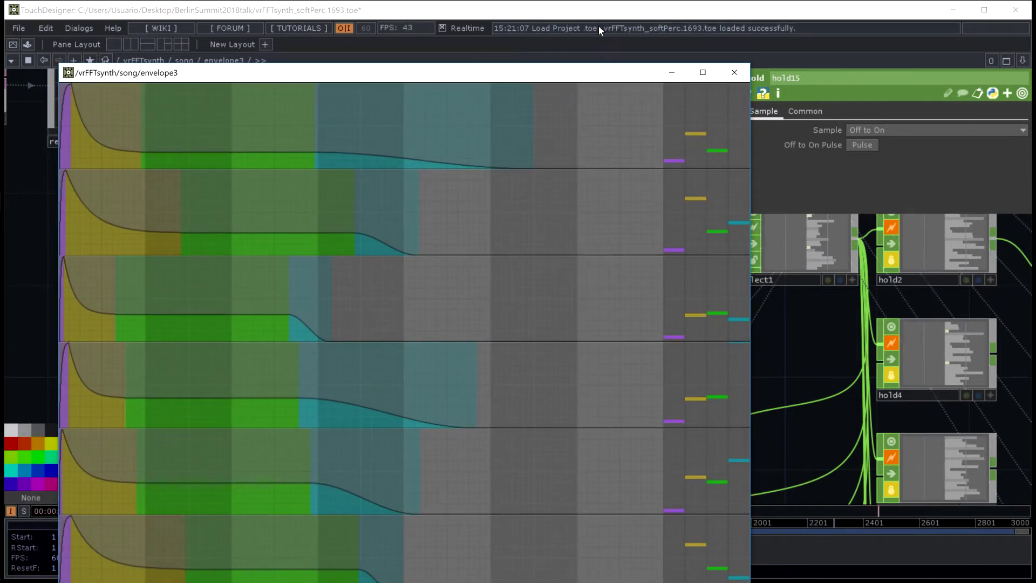
- Close the floating envelope3 window and go back up to the song network
drag(527, 77, 531, 216)
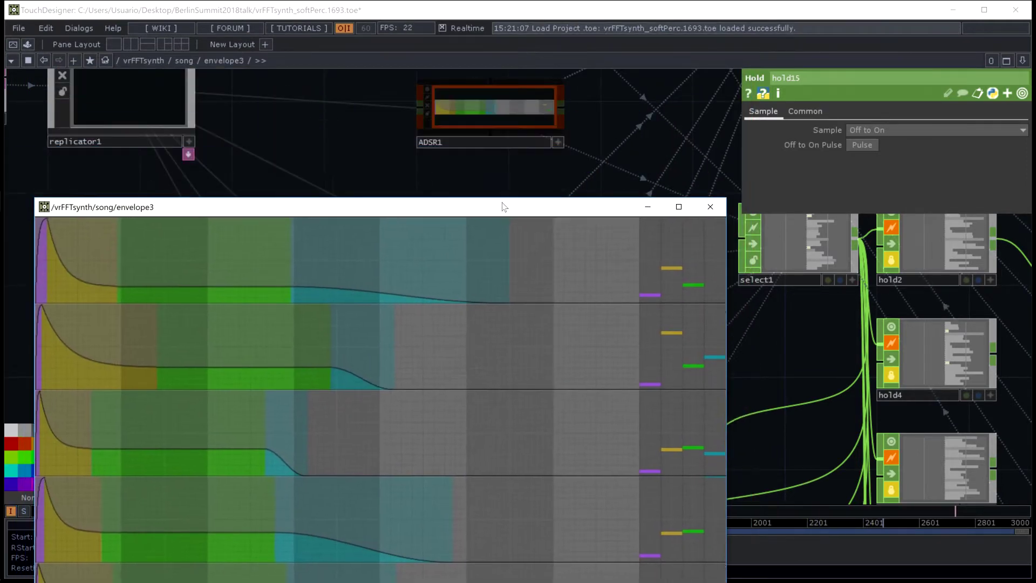
click(708, 204)
scroll(461, 193, down, 6)
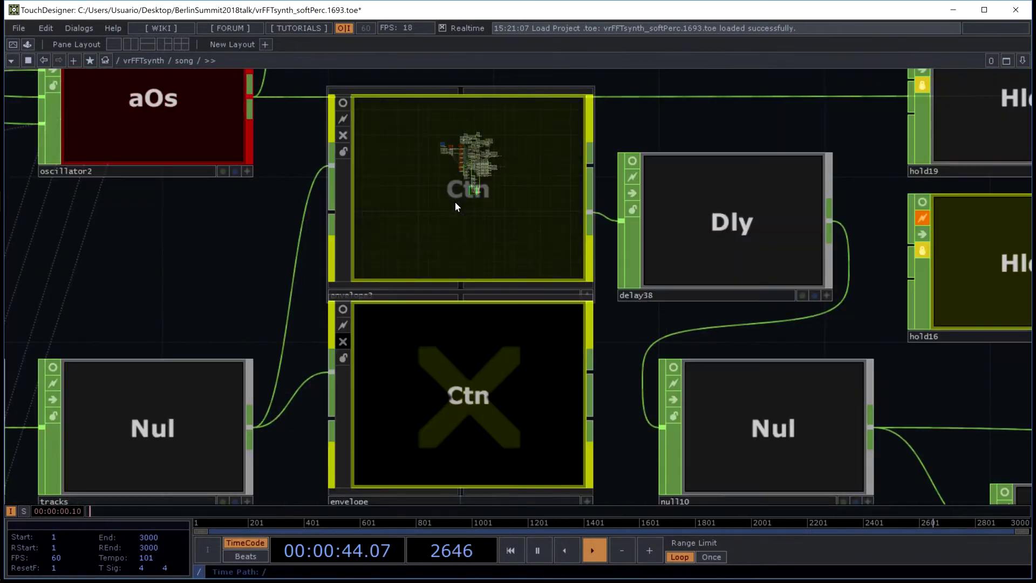
- Survey the song network's oscillator, envelope, hold and track operator chains
scroll(454, 185, down, 10)
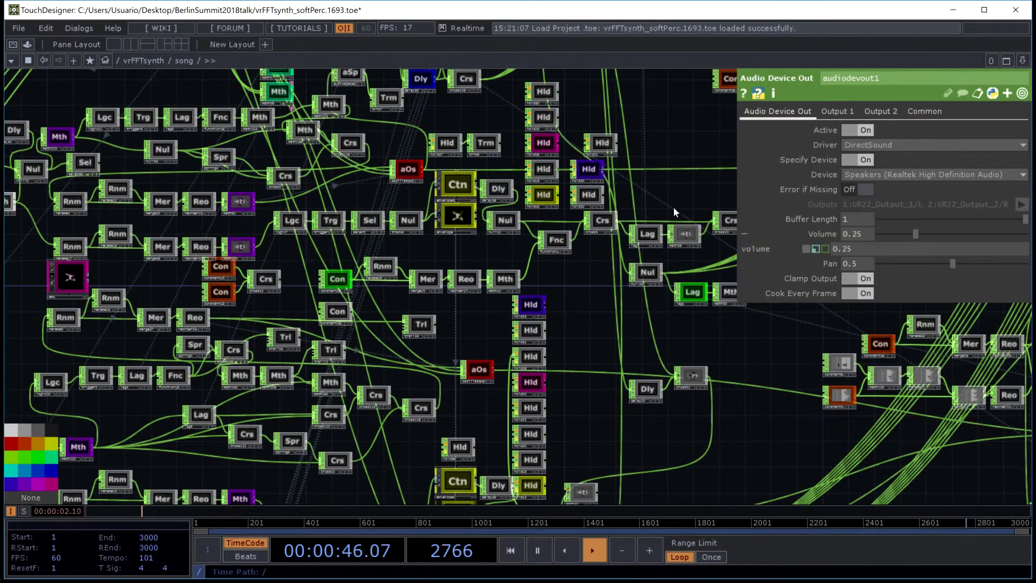
scroll(673, 207, up, 2)
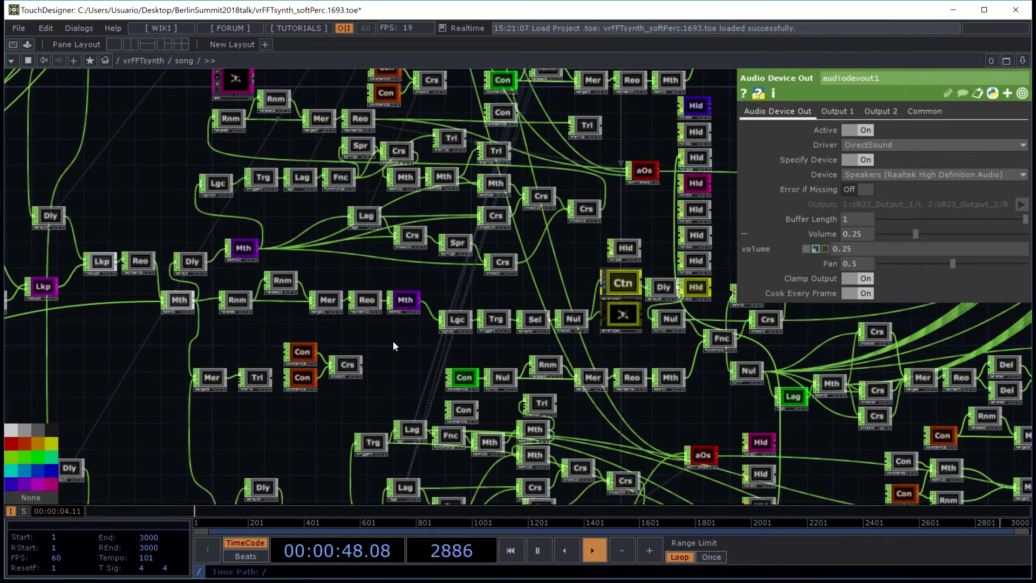
drag(393, 341, 639, 240)
scroll(639, 240, down, 4)
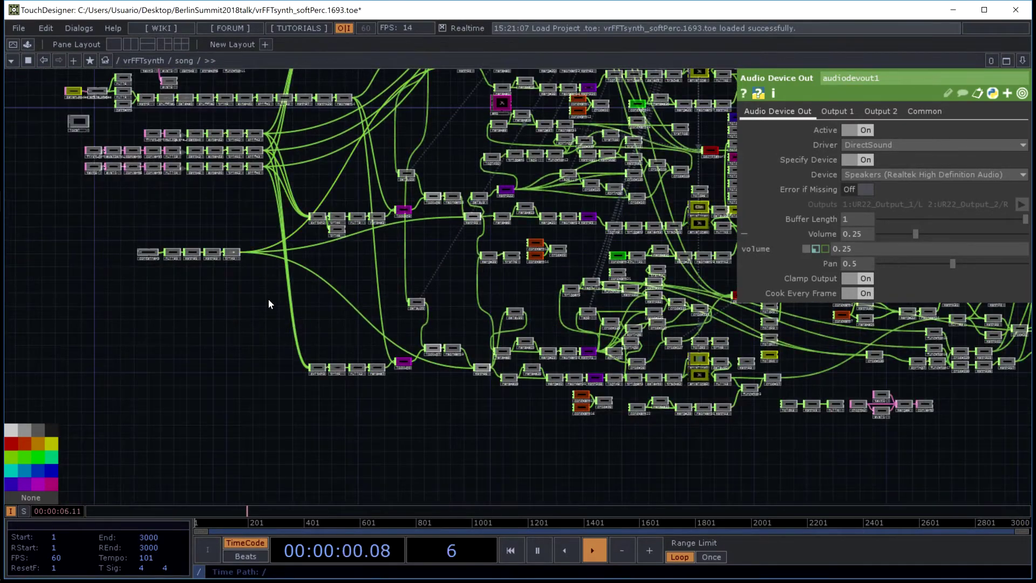
drag(249, 207, 604, 221)
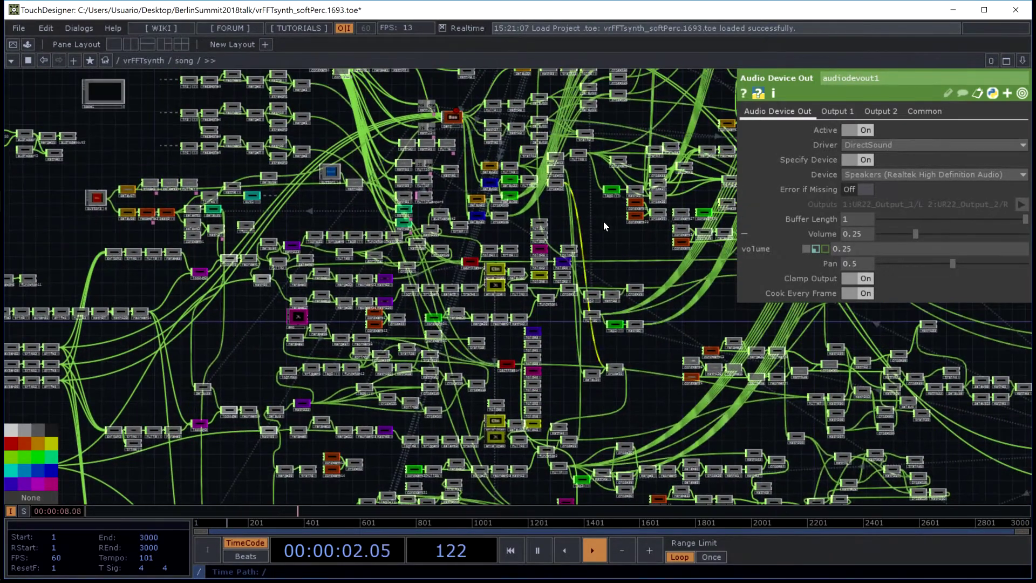
drag(409, 400, 324, 250)
scroll(258, 296, up, 5)
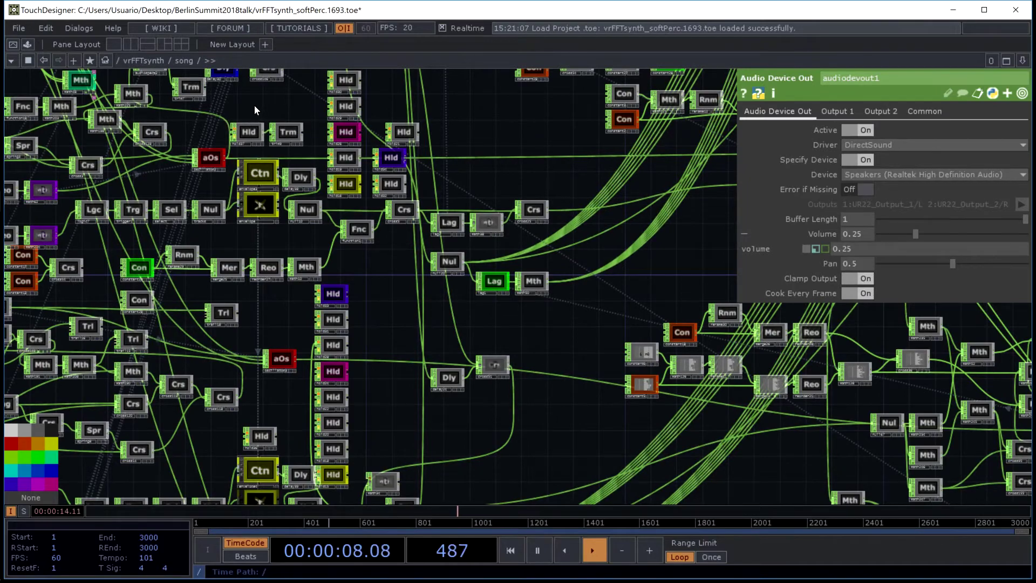
- Find the red perc Base component in the song network and enter it
drag(378, 138, 515, 477)
double_click(455, 209)
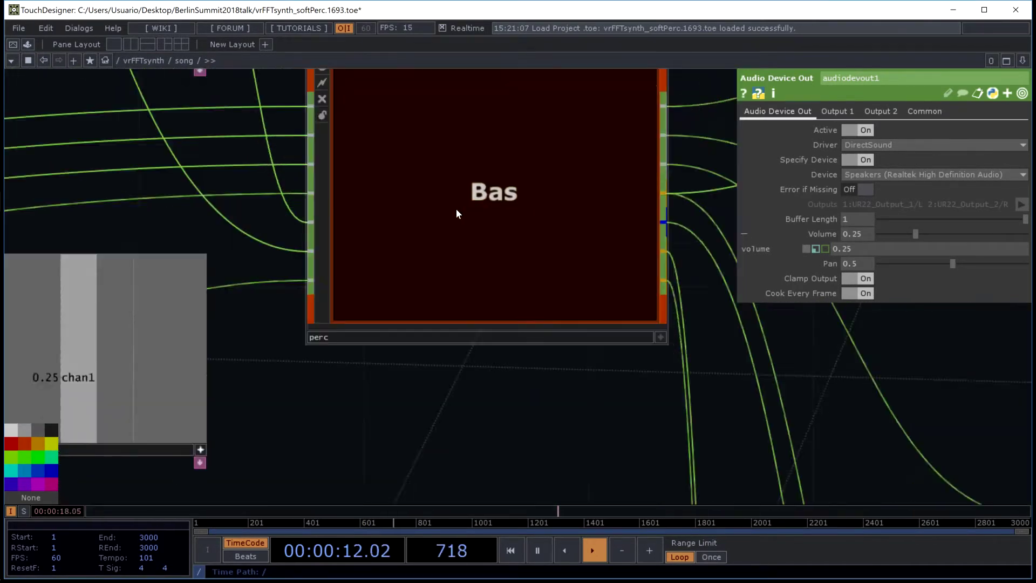
scroll(455, 208, up, 10)
key(p)
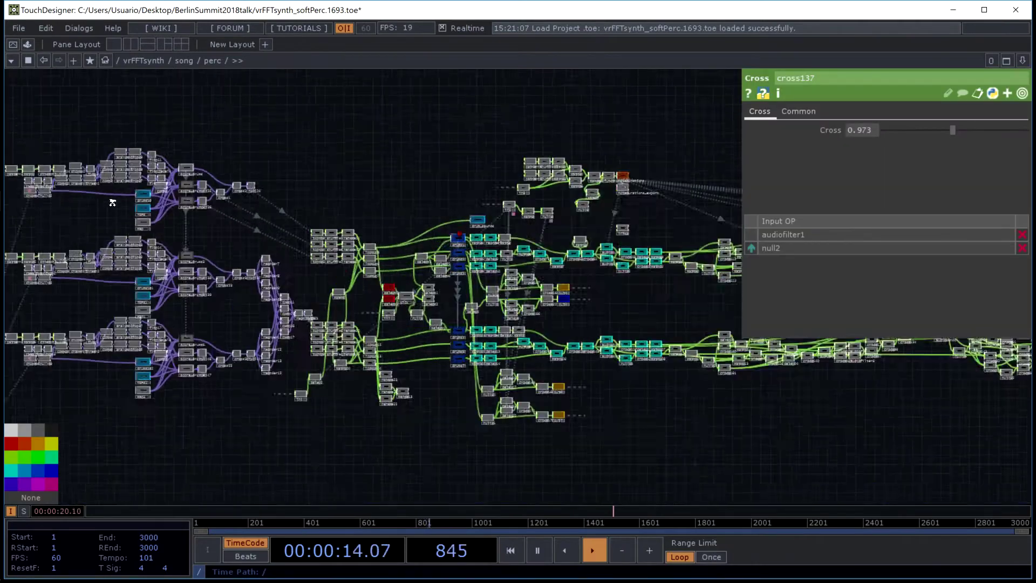
- Enter the drum_sounds Base component above drums1 and show the filter chains that feed merge4
scroll(518, 237, up, 8)
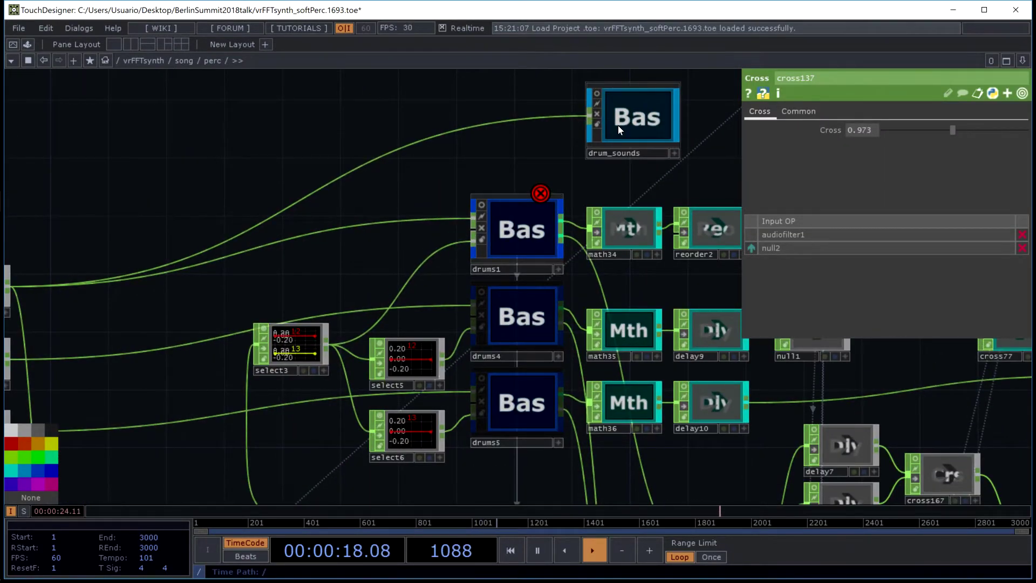
scroll(618, 125, up, 5)
scroll(618, 125, up, 4)
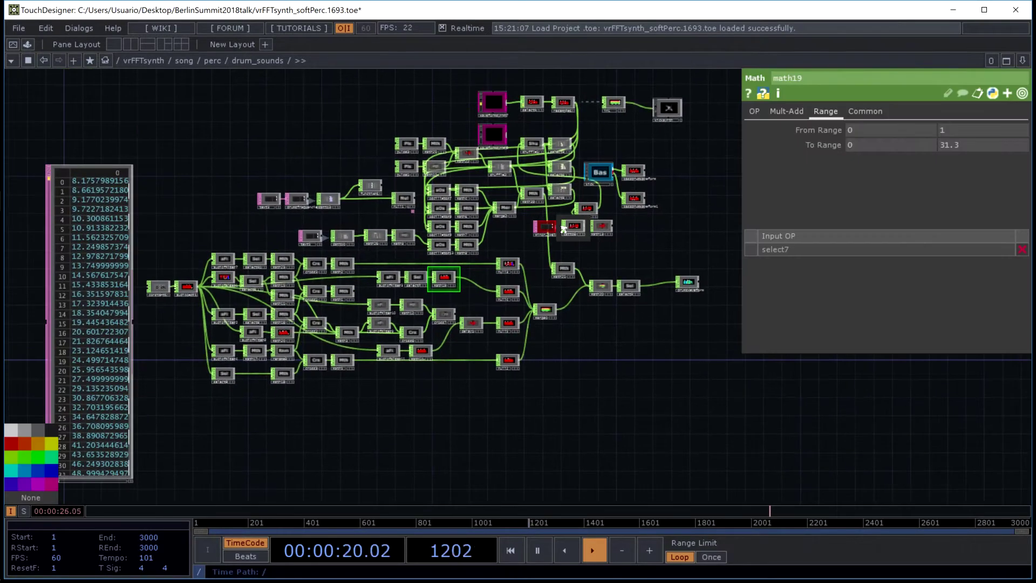
scroll(273, 292, up, 3)
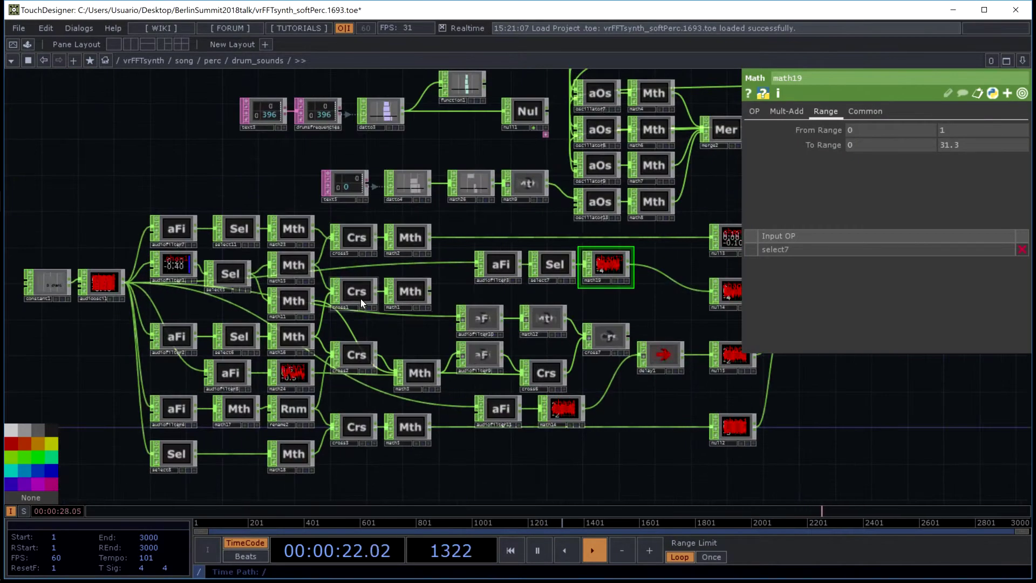
drag(841, 356, 572, 378)
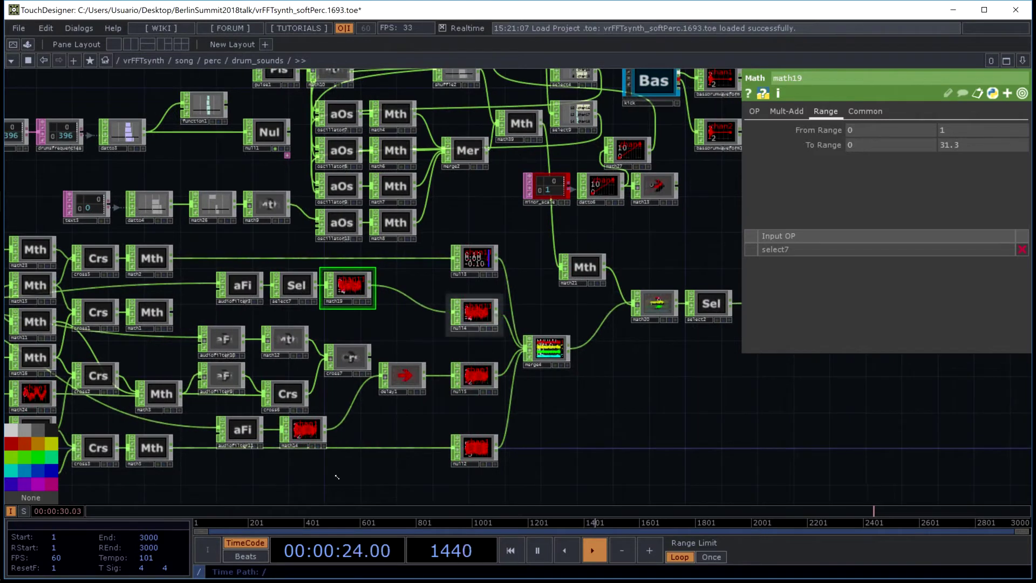
- Raise the computer's Realtek speaker volume to 68 and return to the drum_sounds network
mouse_move(16, 572)
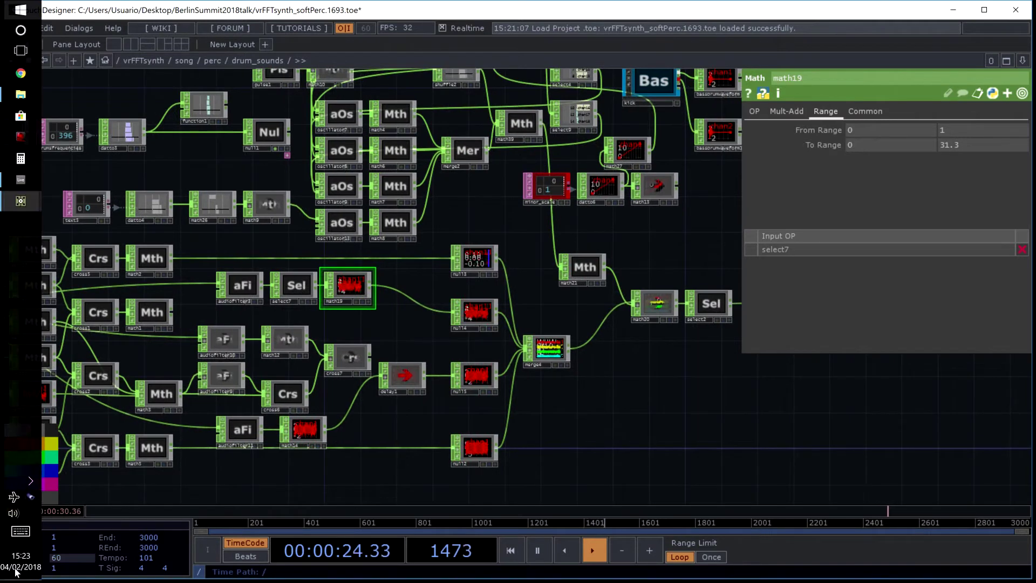
click(17, 517)
scroll(16, 517, up, 4)
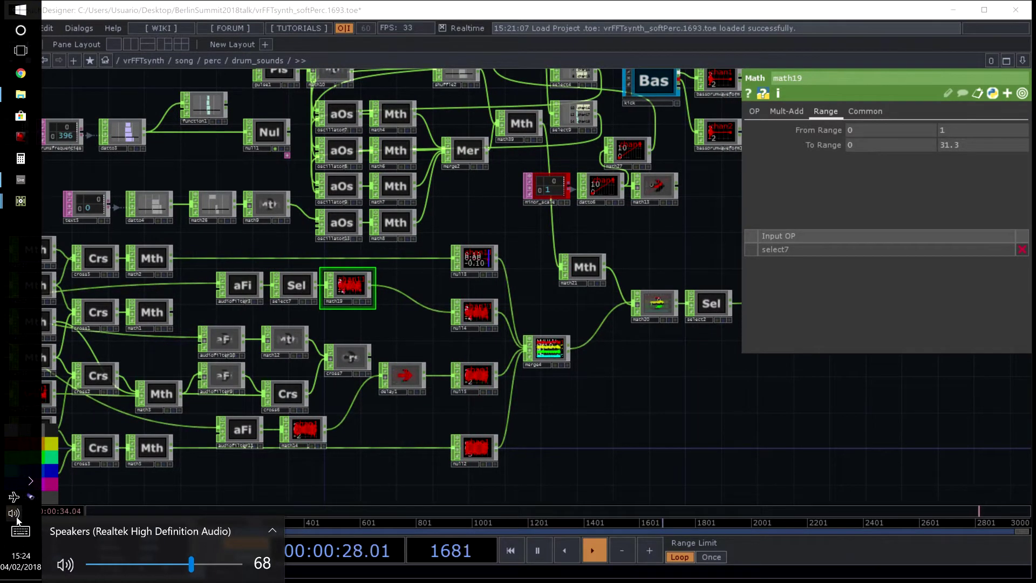
click(657, 375)
- Examine the four channel waveforms in the merge4 viewer close up
scroll(632, 295, up, 5)
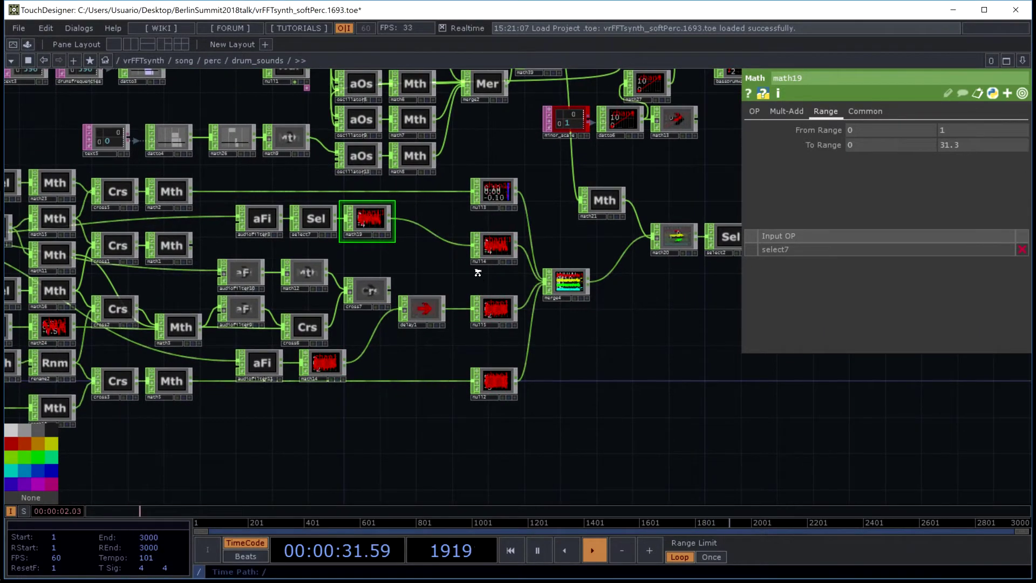
scroll(634, 390, up, 6)
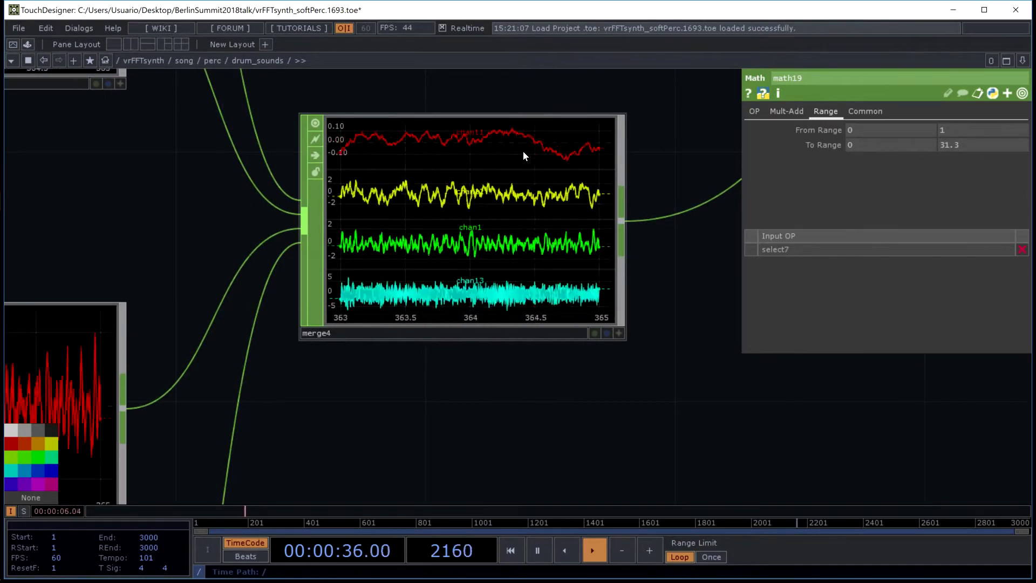
drag(684, 277, 613, 319)
drag(564, 219, 517, 243)
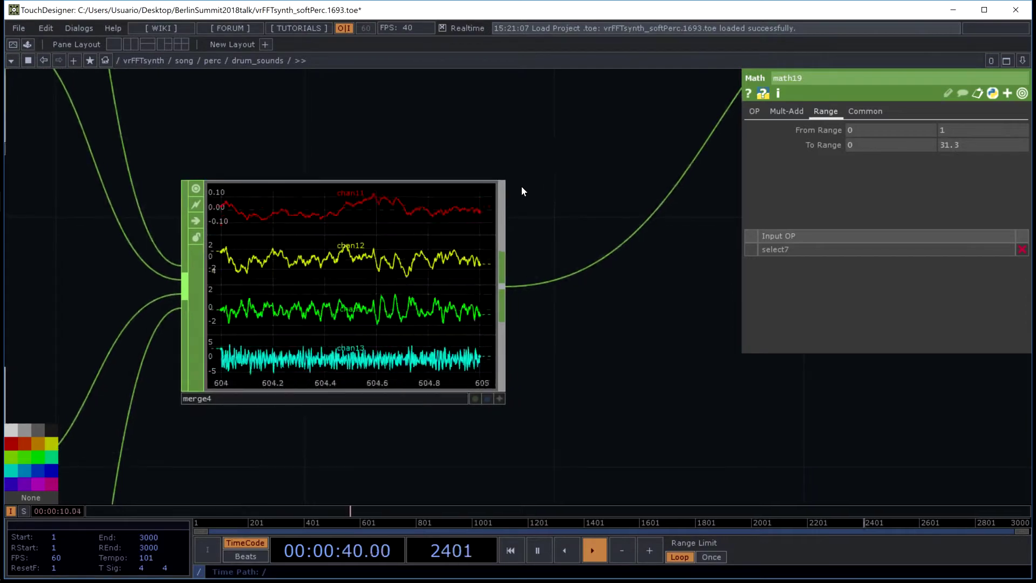
scroll(380, 269, up, 4)
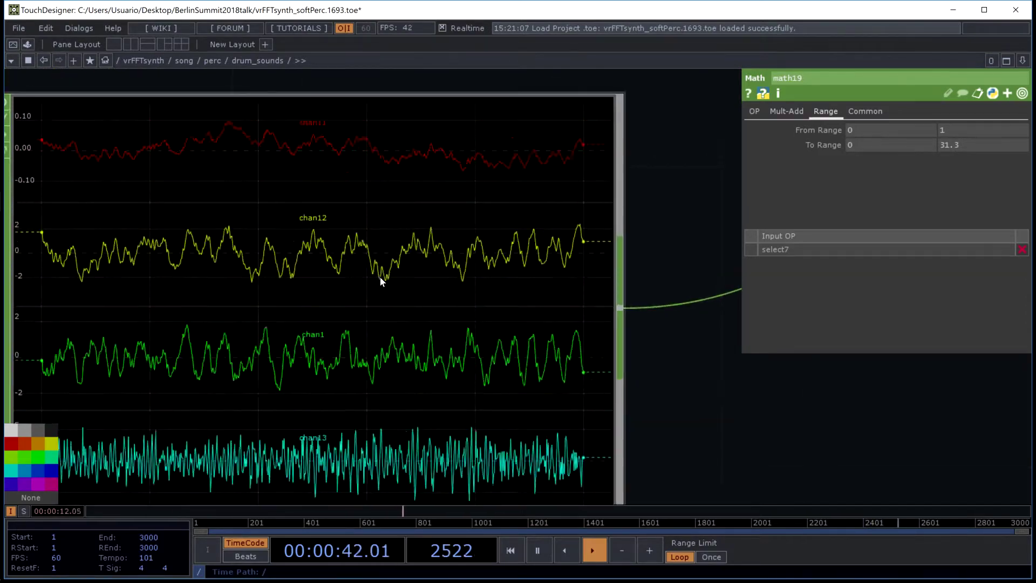
- Examine the null, delay and math operators feeding merge4 and its link to math20
scroll(423, 268, down, 6)
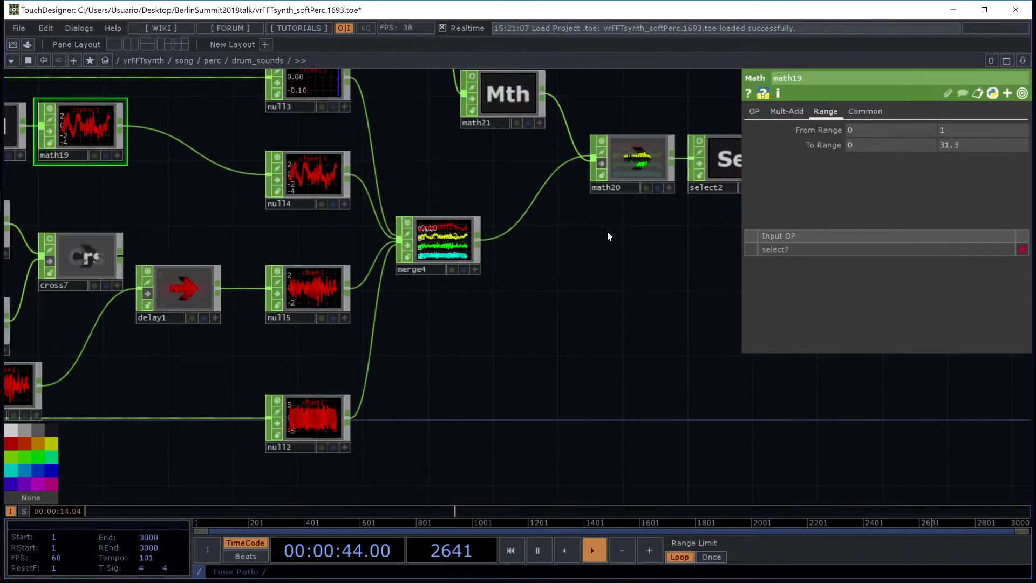
drag(607, 232, 693, 333)
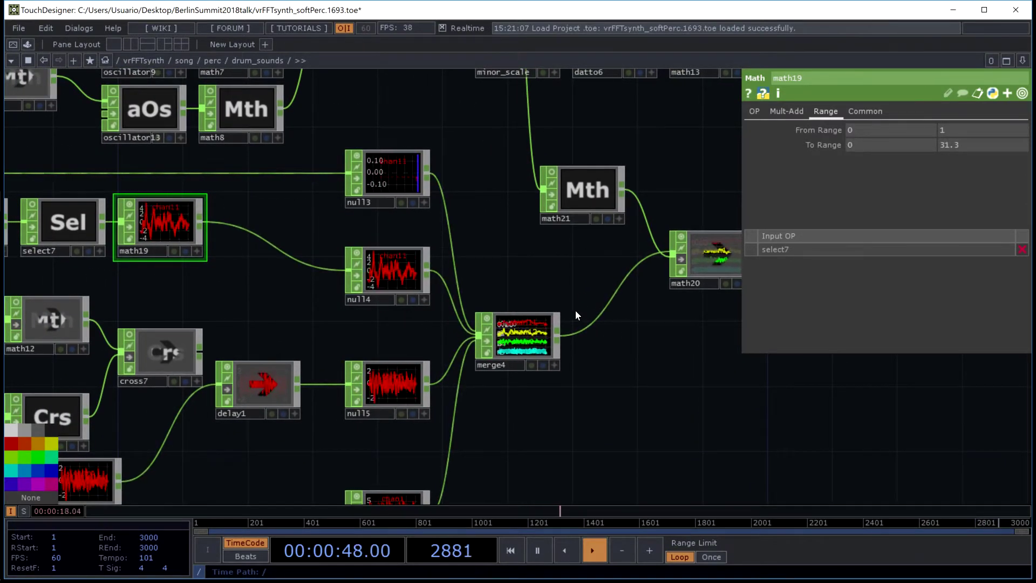
drag(688, 140, 684, 141)
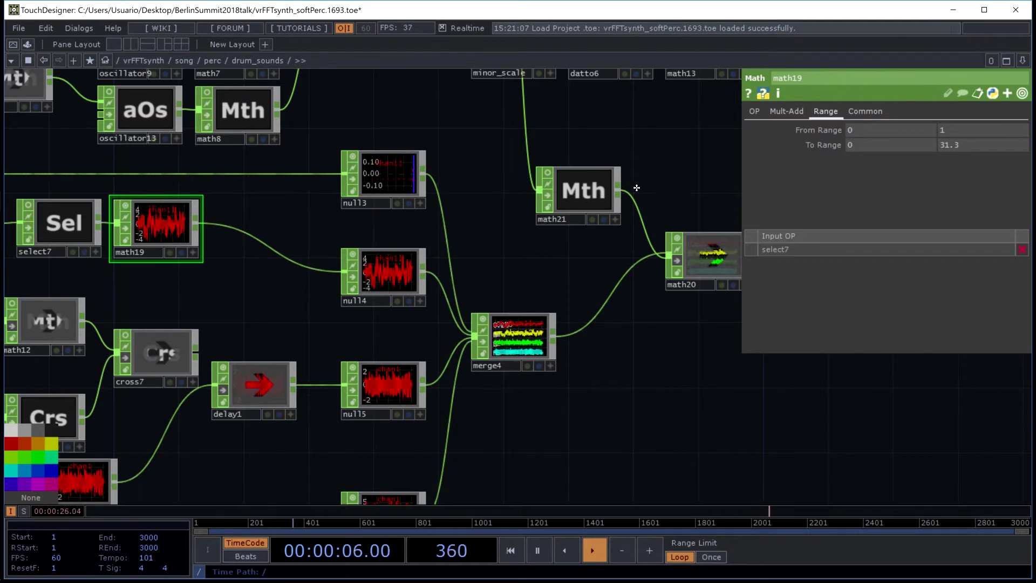
drag(670, 176, 612, 168)
drag(592, 331, 689, 236)
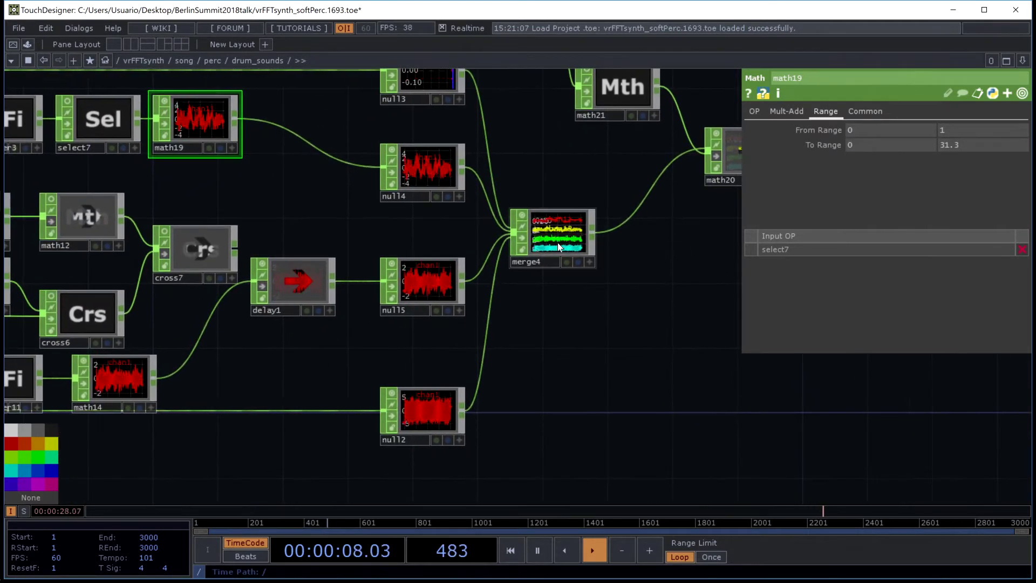
drag(335, 211, 393, 233)
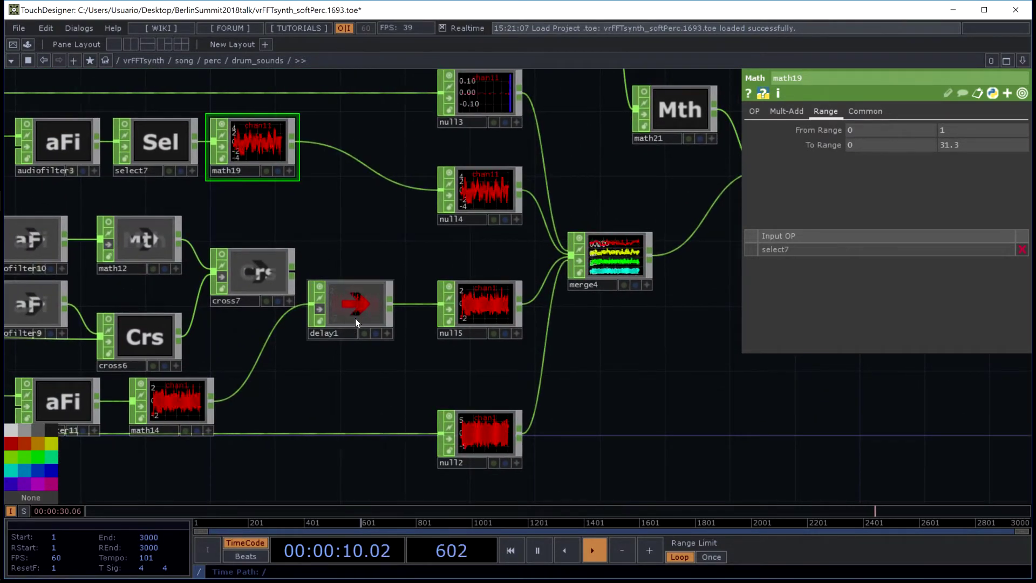
drag(355, 319, 370, 317)
- Follow the network past math20 and minor_scale to the kick Base component and its bass drum waveforms
drag(679, 306, 456, 448)
drag(565, 265, 531, 325)
drag(487, 382, 438, 411)
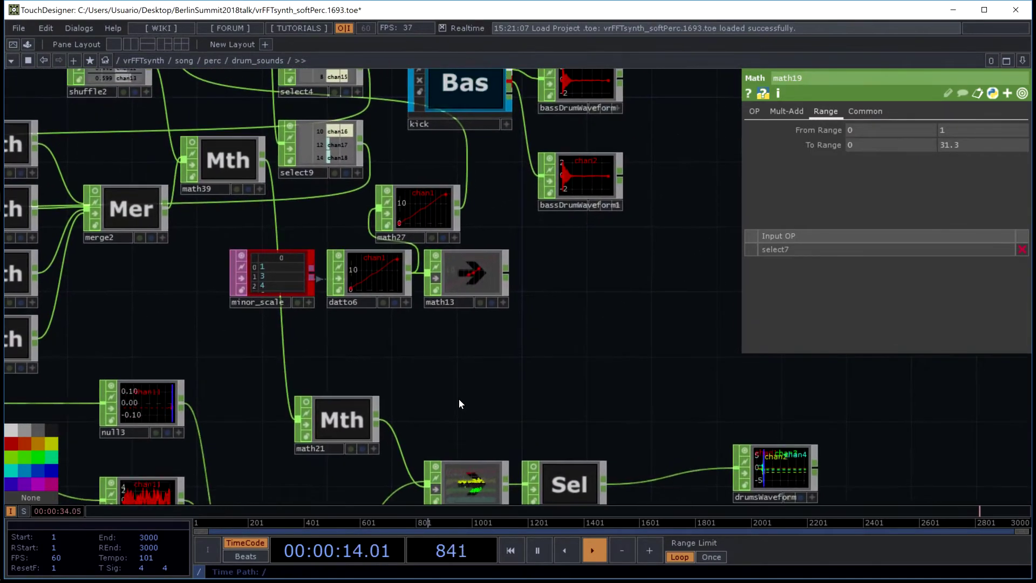
mouse_move(568, 288)
mouse_down()
mouse_move(574, 338)
mouse_move(569, 312)
mouse_move(670, 427)
mouse_up()
drag(535, 123, 590, 214)
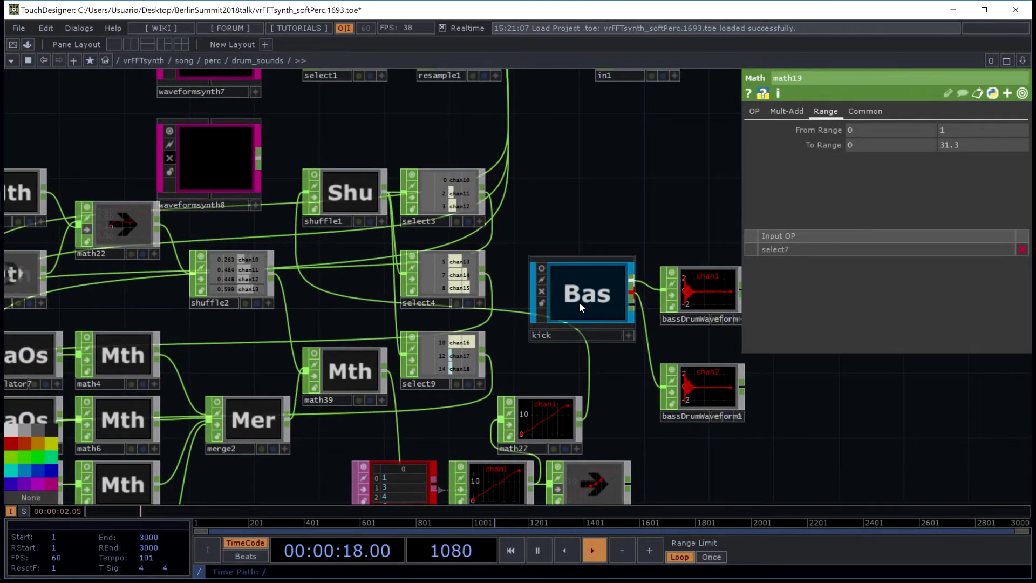
- Review the CHOP operators available in the OP Create Dialog and close it without adding one
key(Tab)
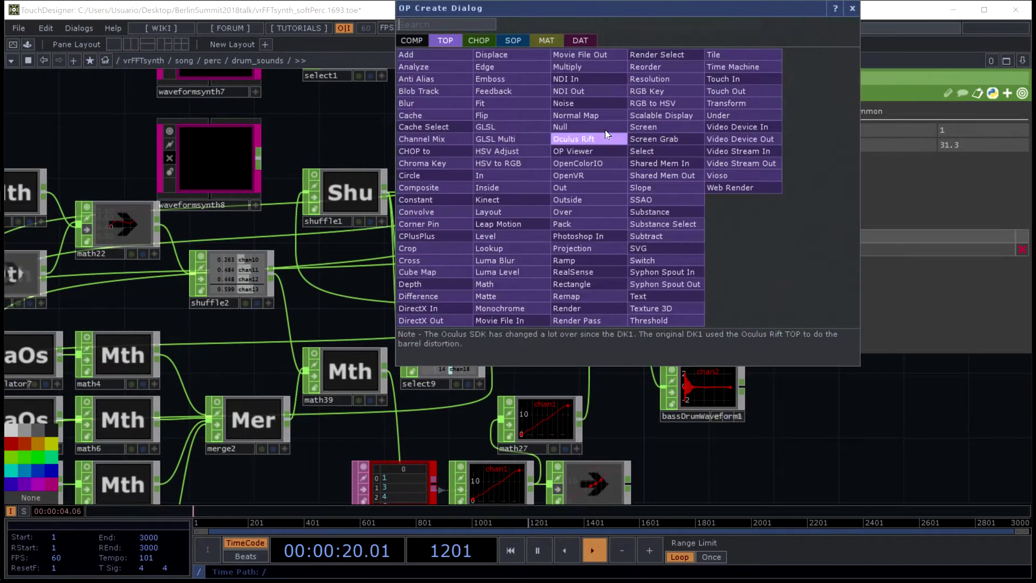
click(478, 40)
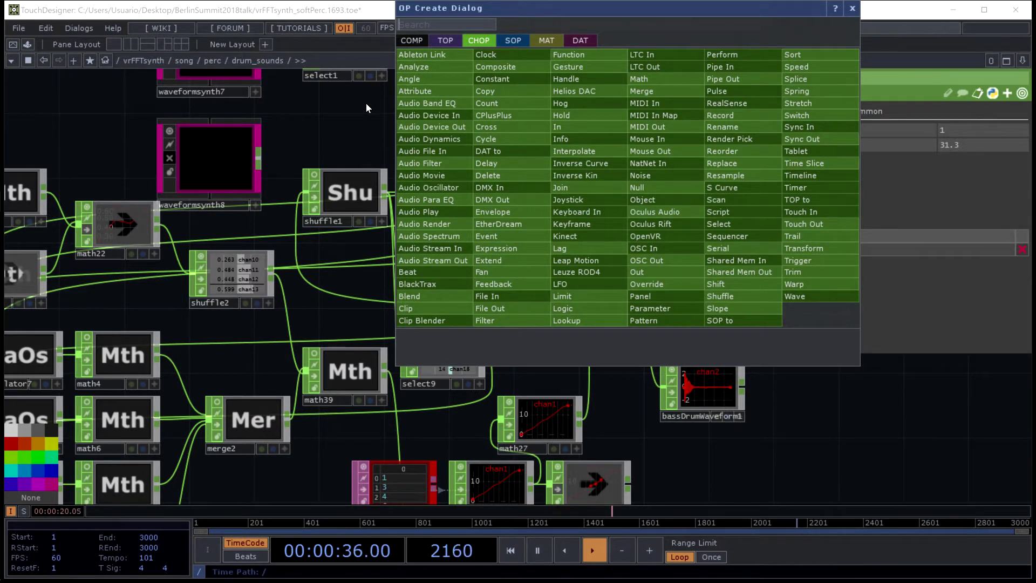
click(355, 131)
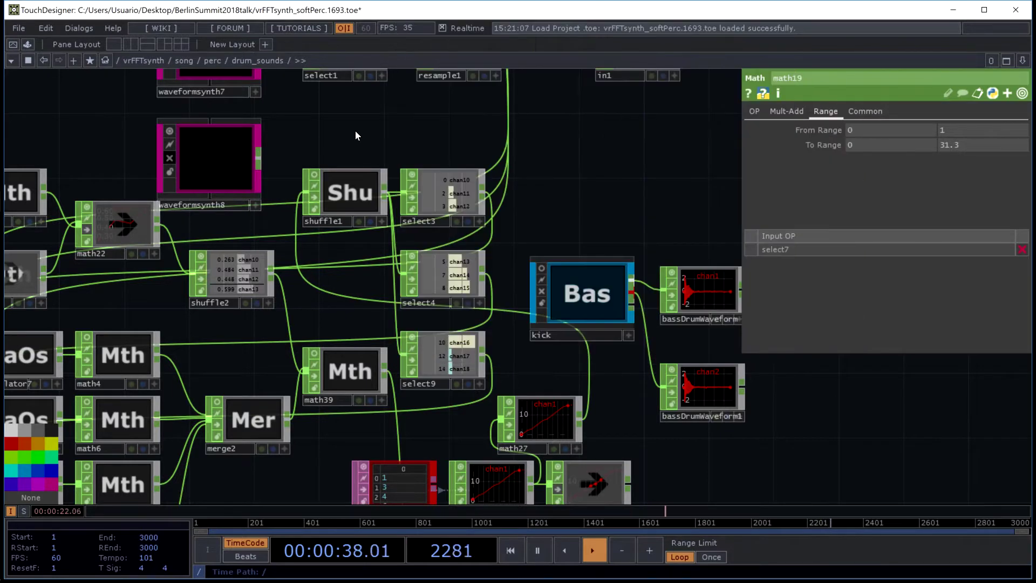
- Leave the drum_sounds network and go up through perc and song to the vrFFTsynth level
drag(587, 143, 275, 160)
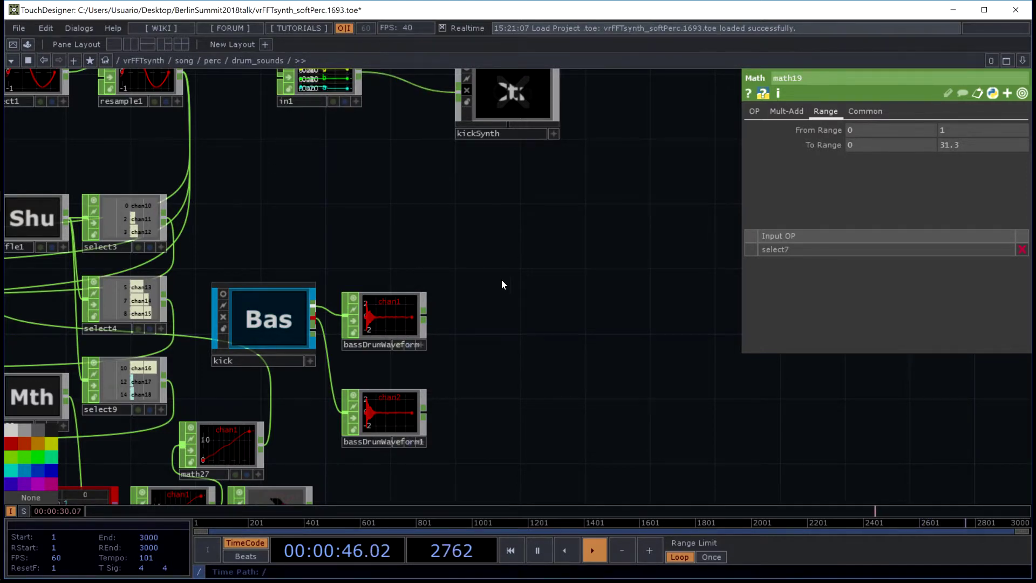
scroll(567, 160, down, 6)
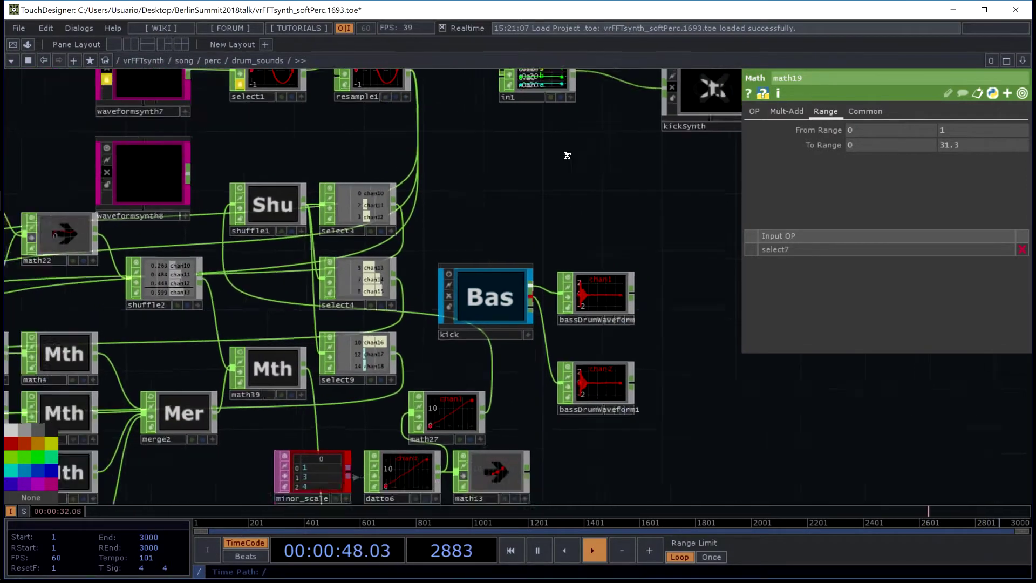
scroll(567, 160, down, 10)
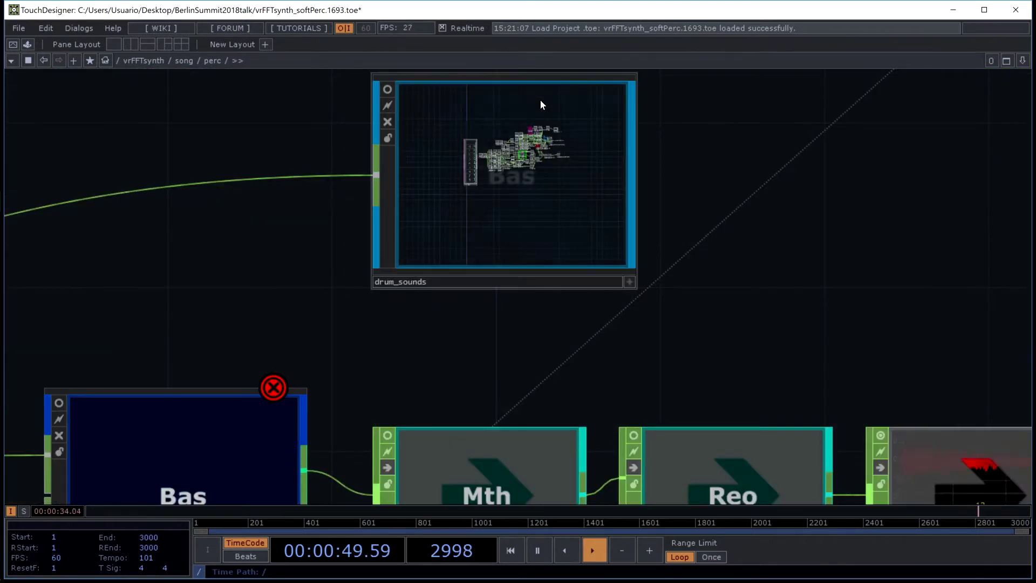
scroll(549, 283, down, 10)
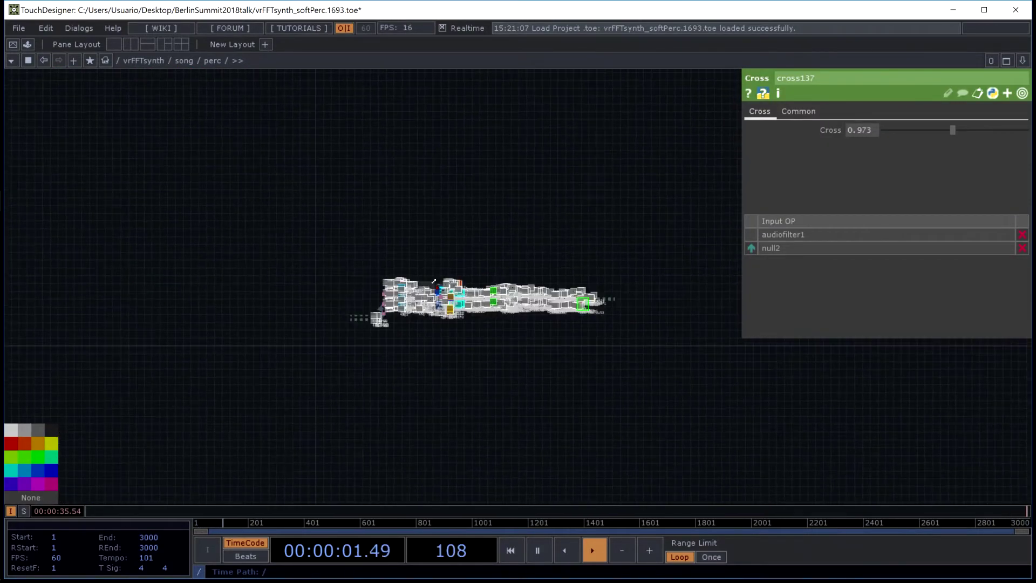
scroll(477, 154, down, 10)
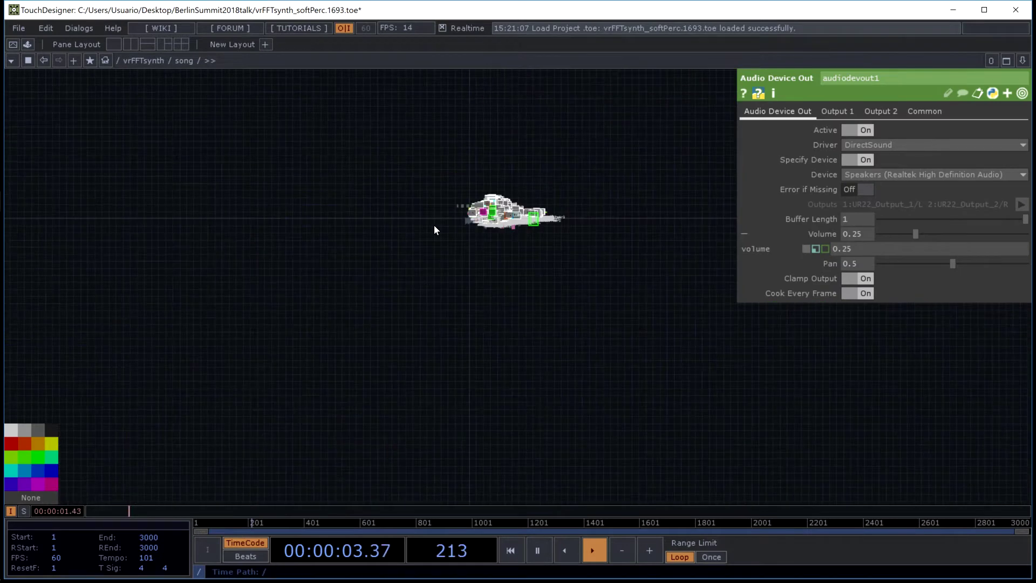
key(p)
scroll(435, 224, up, 10)
key(p)
scroll(403, 188, down, 5)
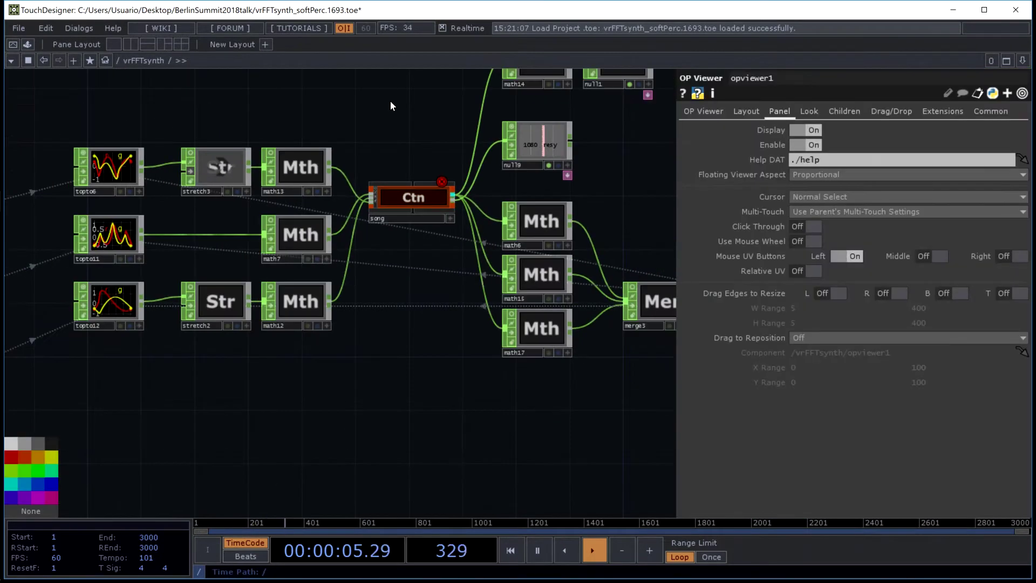
- Locate the render section around cam2, render2 and geo5 in the vrFFTsynth network
drag(390, 101, 558, 294)
scroll(557, 292, down, 3)
scroll(250, 231, up, 4)
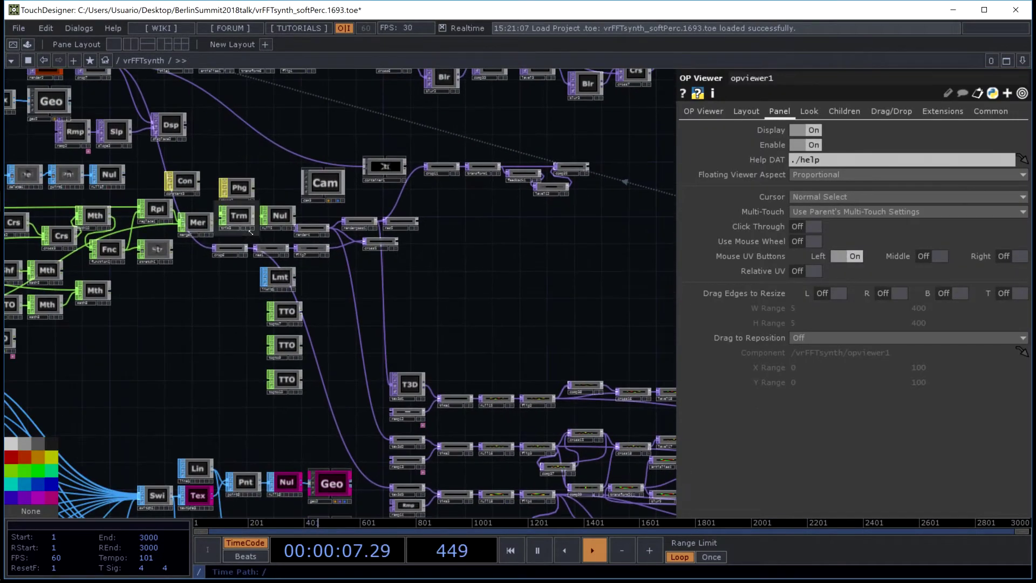
drag(484, 130, 390, 242)
scroll(331, 281, up, 3)
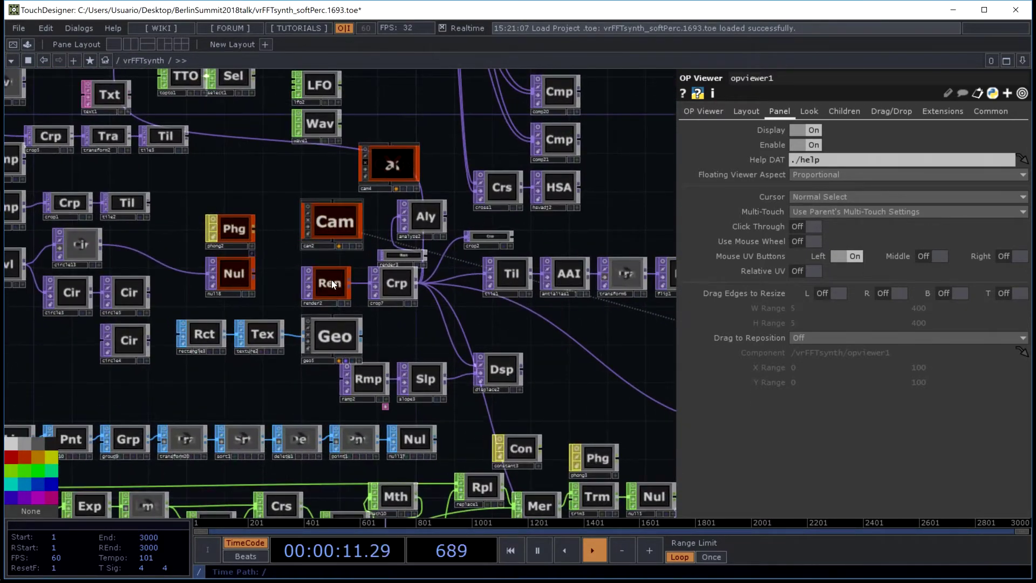
- Open the system's speaker volume control
mouse_move(2, 576)
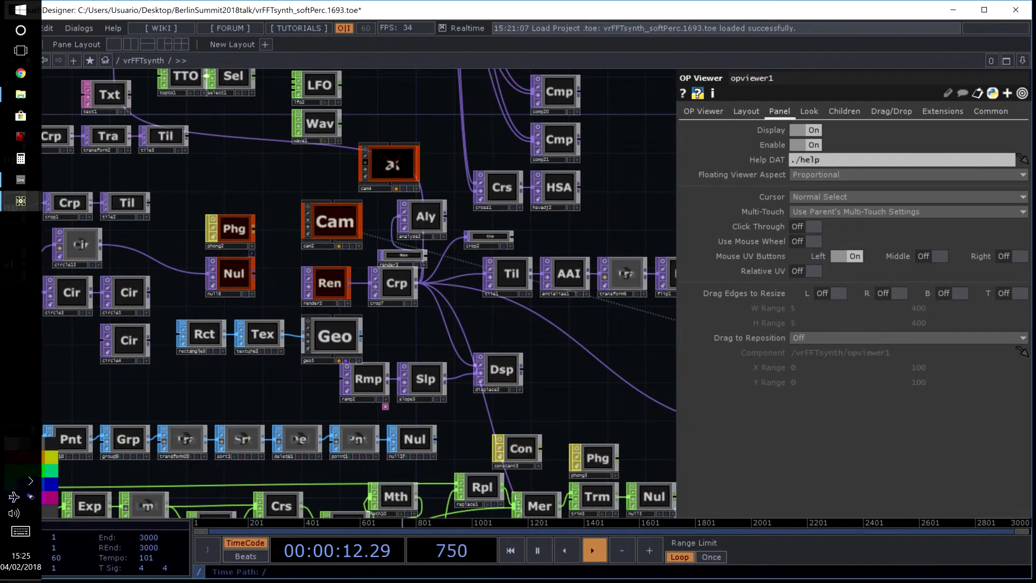
click(13, 513)
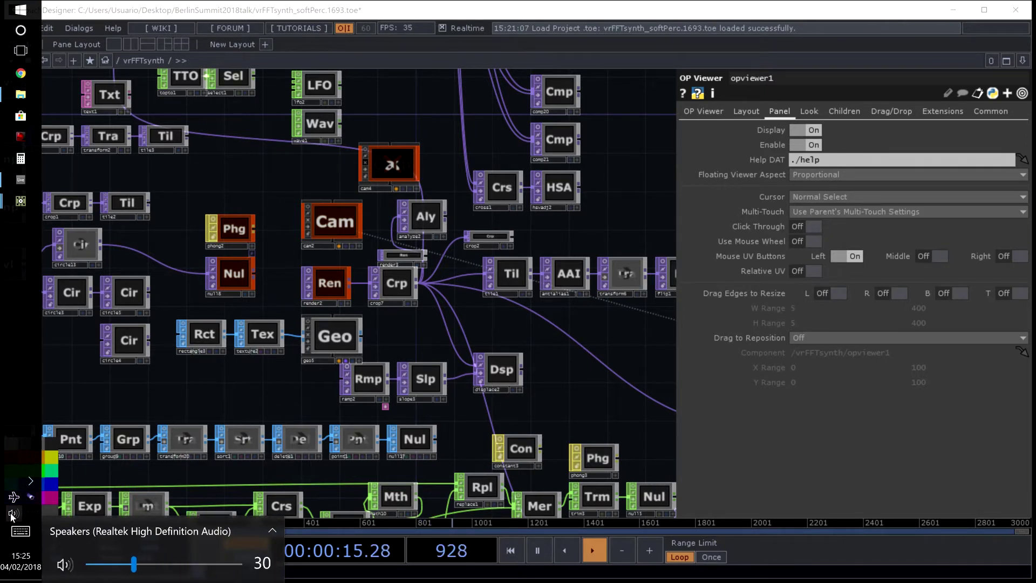
- Turn on the viewer of the render2 operator and examine its rendered pattern close up
scroll(264, 145, up, 5)
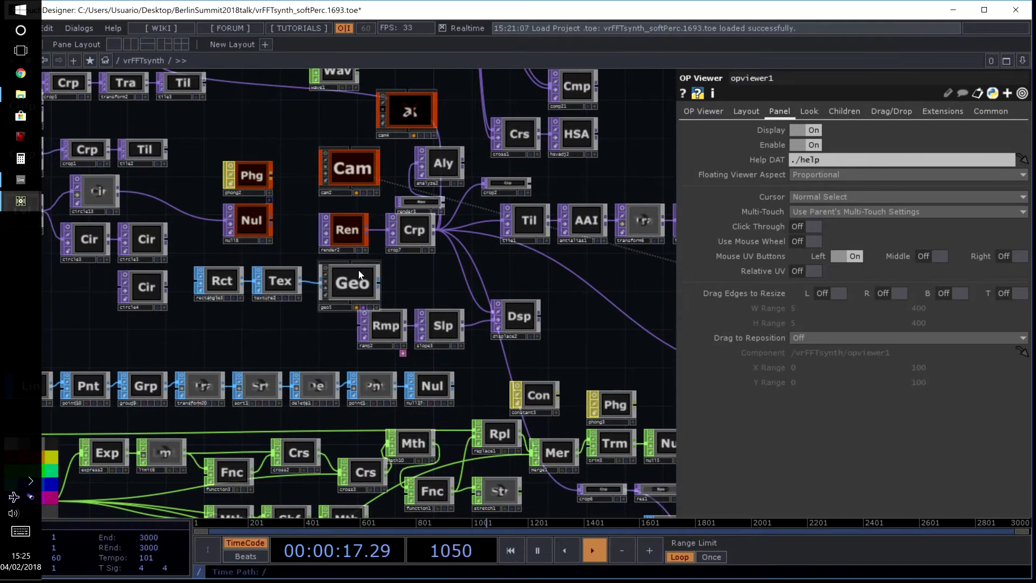
click(272, 139)
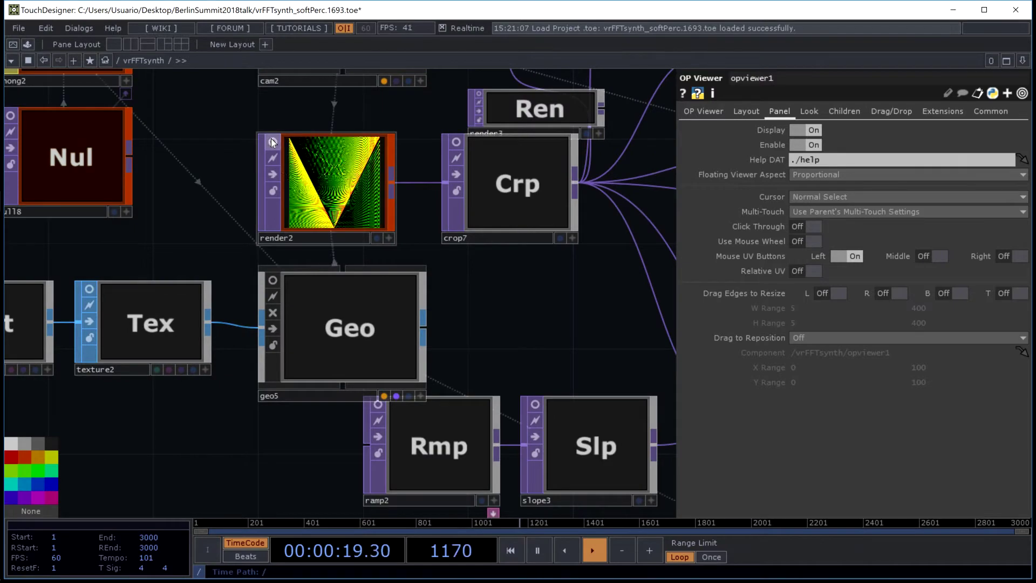
scroll(306, 181, up, 4)
scroll(397, 180, up, 2)
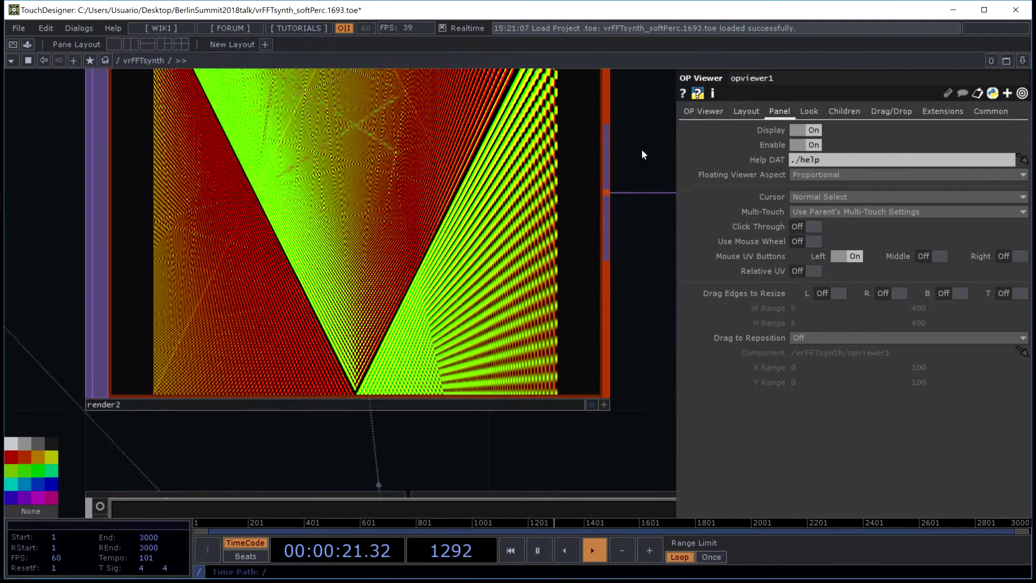
drag(632, 134, 563, 250)
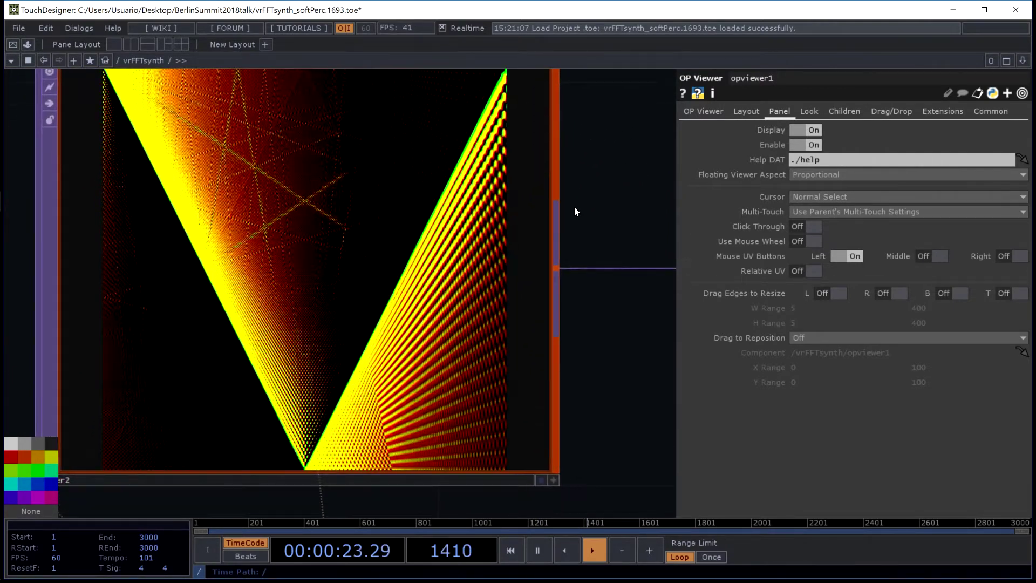
- Turn on the viewer of the crop7 operator and examine its cropped diamond pattern close up
scroll(587, 192, down, 2)
drag(383, 178, 93, 174)
scroll(93, 173, down, 2)
drag(324, 132, 170, 122)
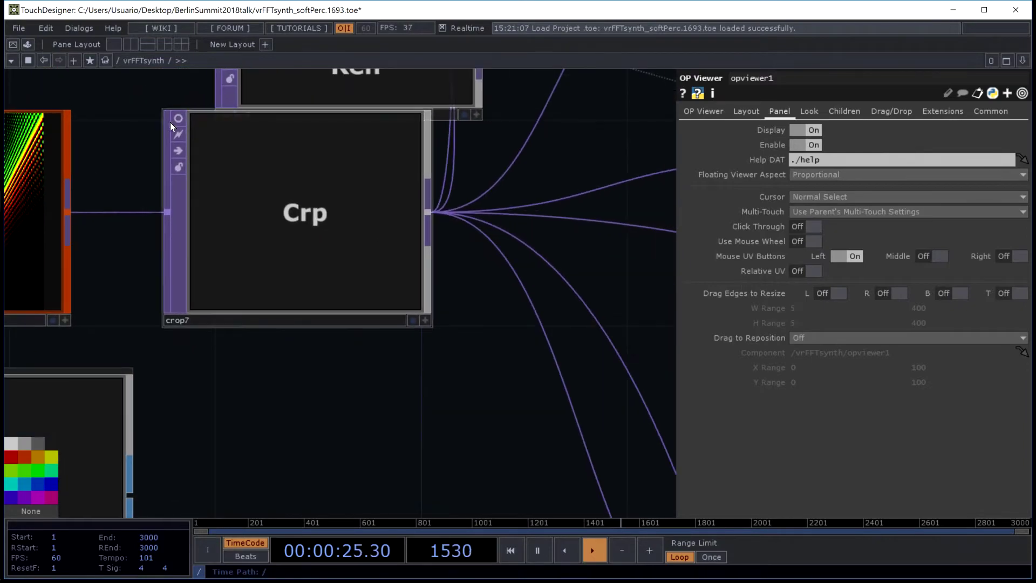
click(172, 122)
scroll(338, 241, up, 4)
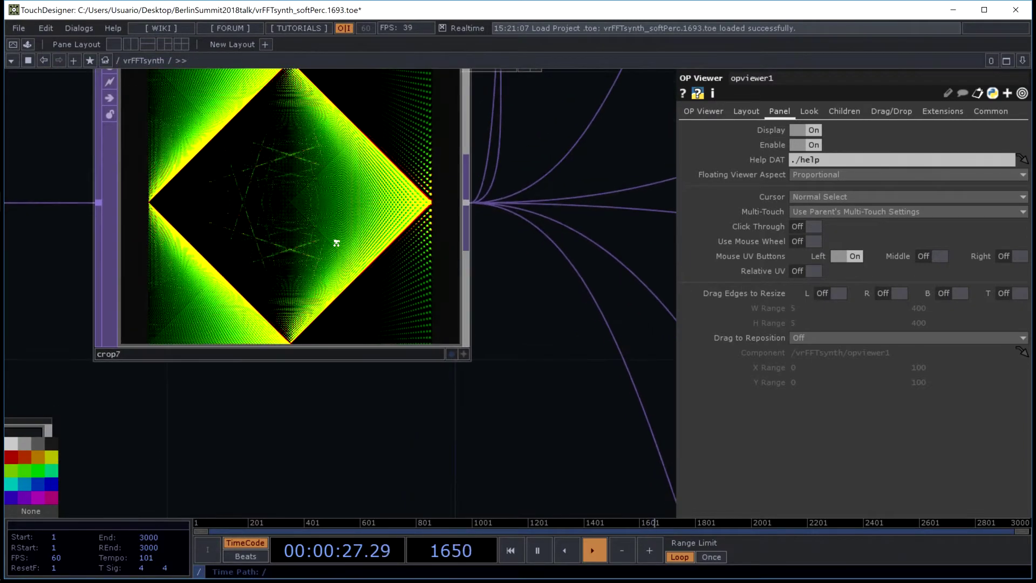
drag(615, 224, 601, 396)
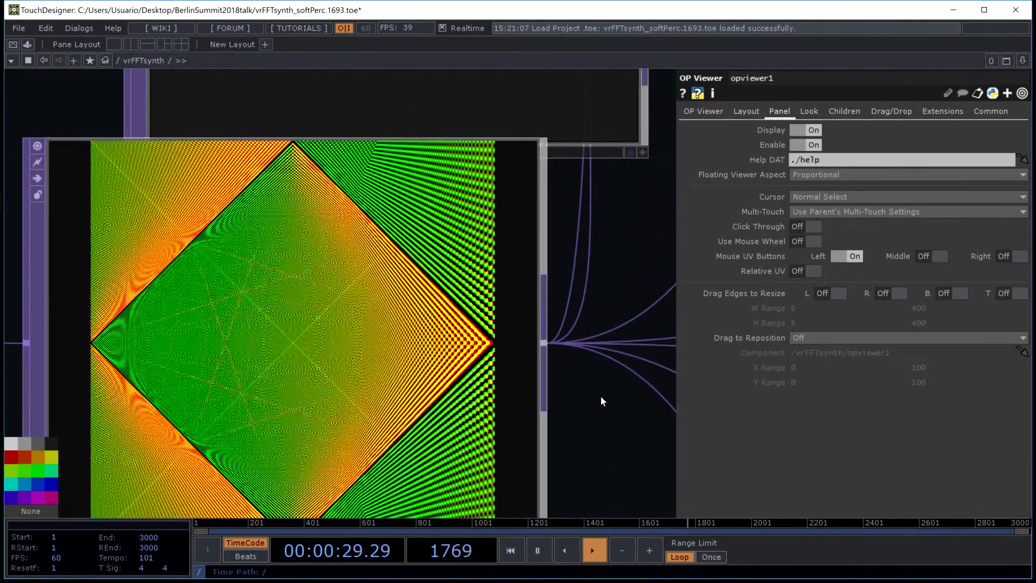
drag(620, 239, 657, 197)
scroll(588, 229, down, 2)
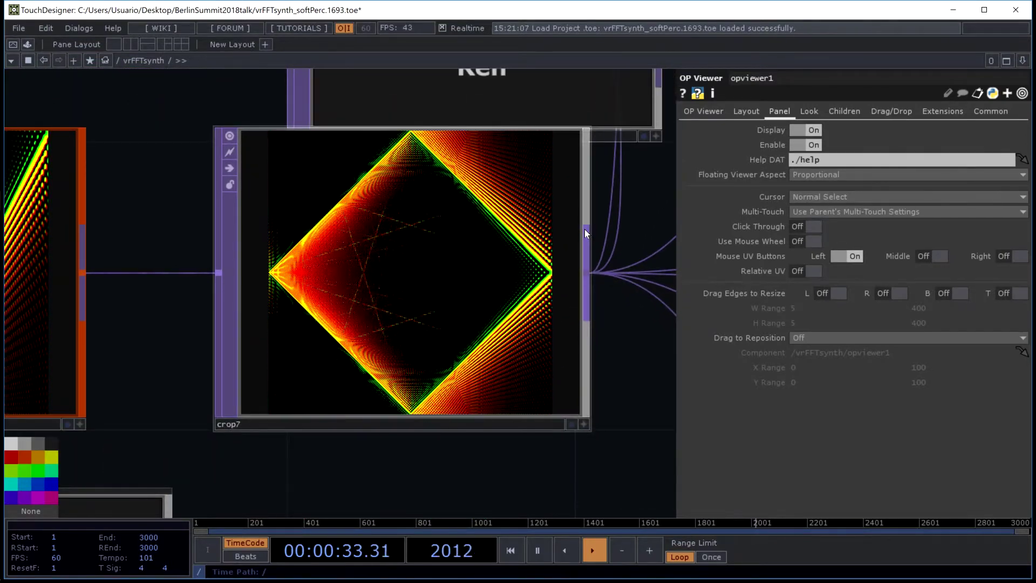
- Turn on the geo5 Geometry component's viewer, make it interactive and inspect the instanced geometry from several angles
scroll(585, 229, down, 3)
scroll(584, 230, down, 2)
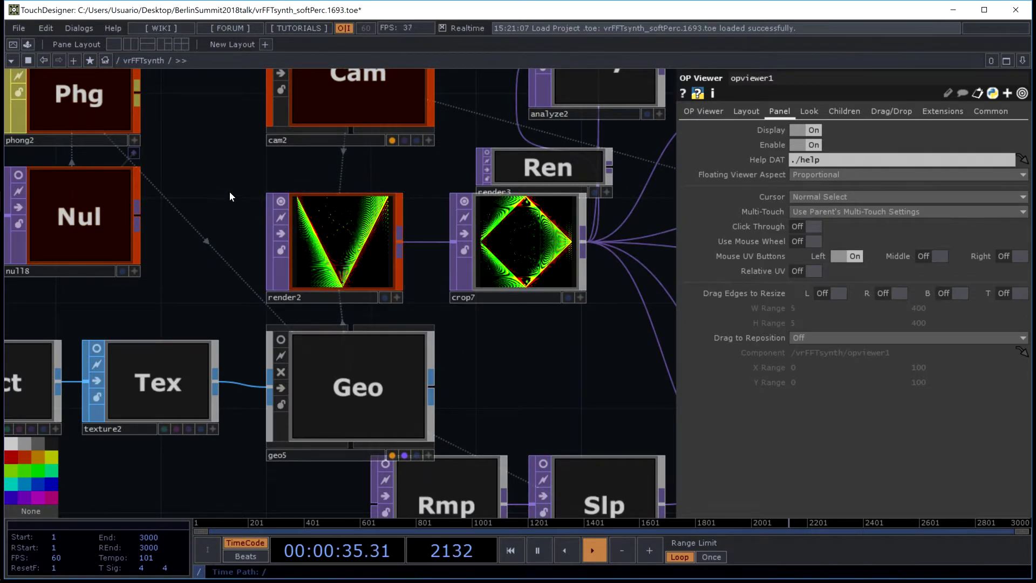
scroll(359, 146, up, 4)
scroll(446, 323, up, 4)
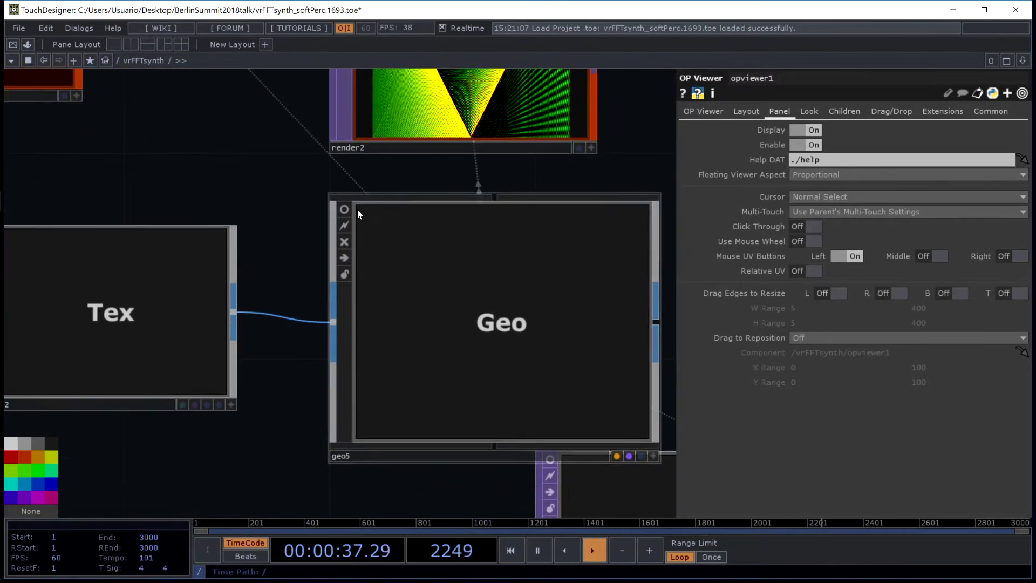
click(343, 203)
scroll(627, 339, up, 1)
scroll(626, 340, up, 3)
click(626, 339)
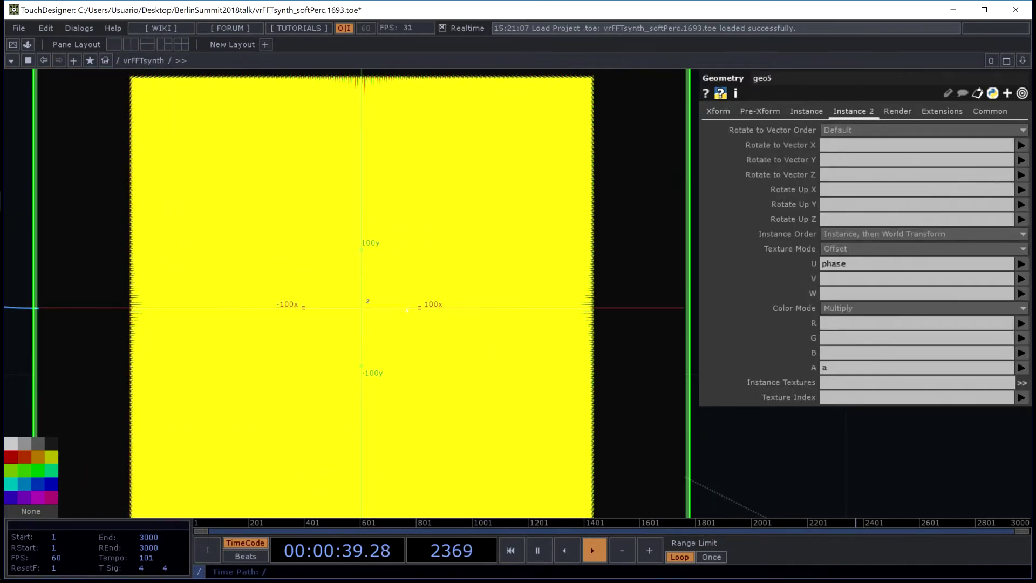
drag(410, 313, 447, 188)
scroll(446, 188, up, 5)
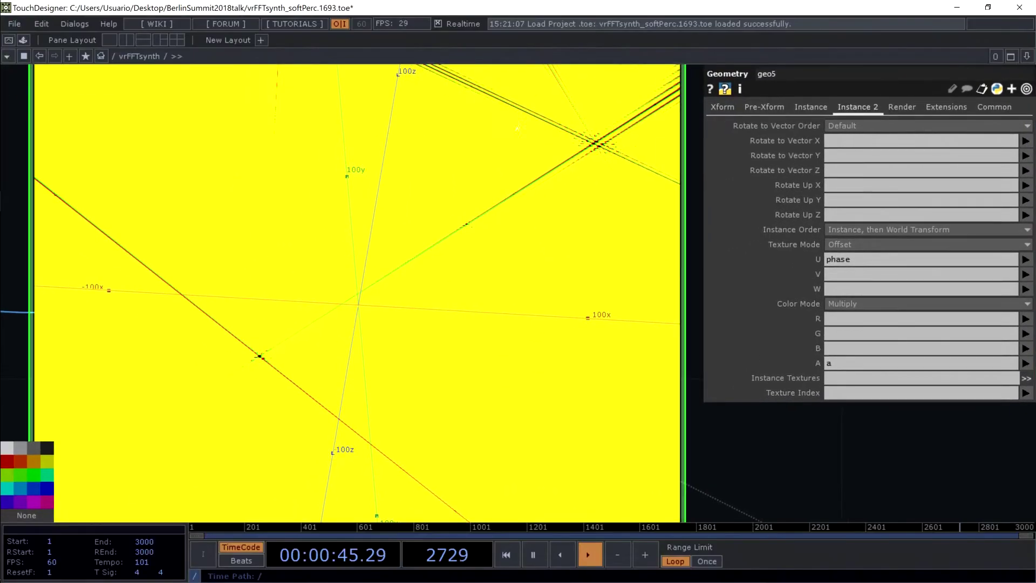
- Turn on the viewer of null8 below phong2 and examine its colour texture close up
scroll(493, 155, down, 10)
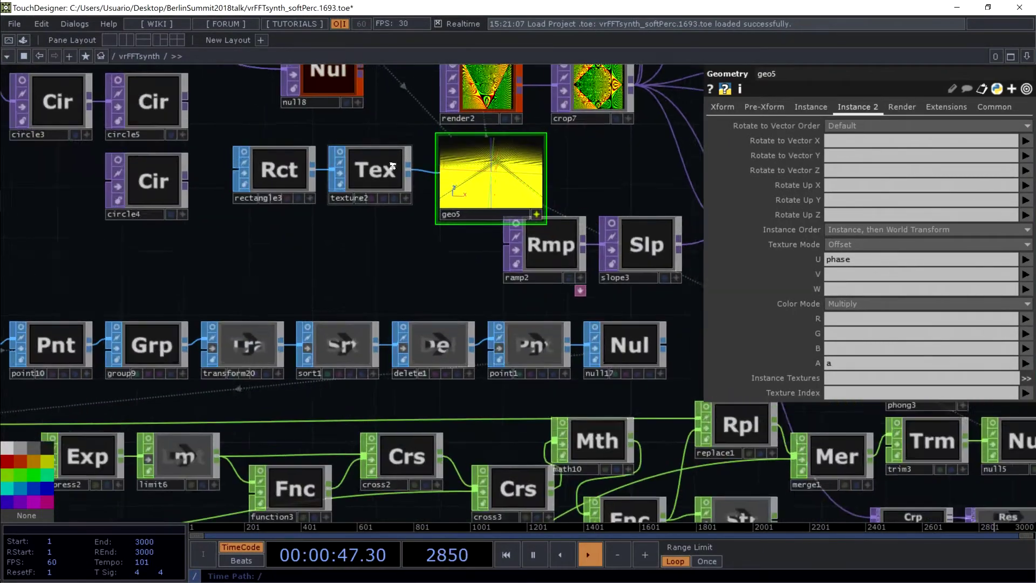
scroll(290, 278, up, 3)
drag(289, 277, 131, 164)
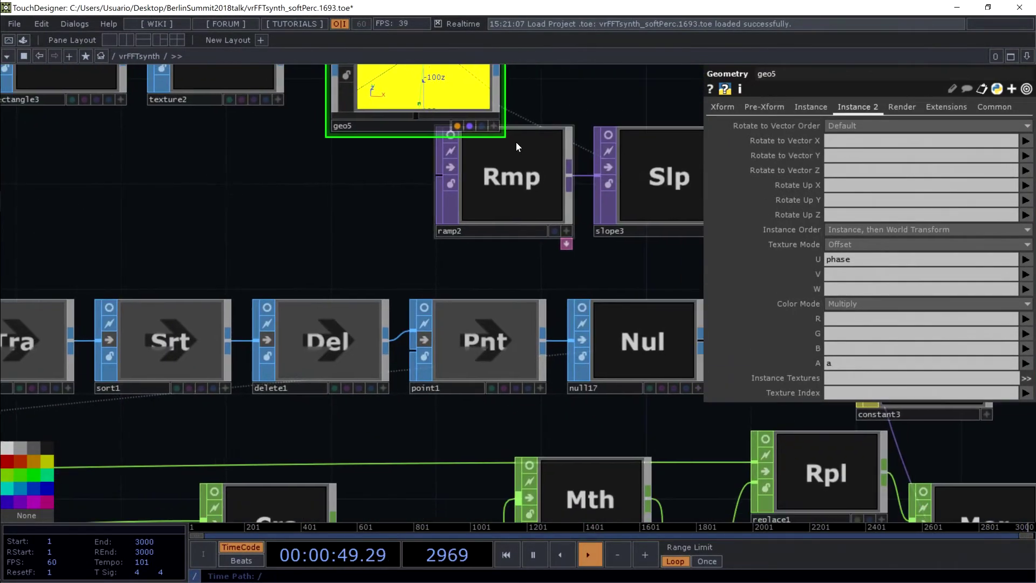
scroll(335, 181, down, 4)
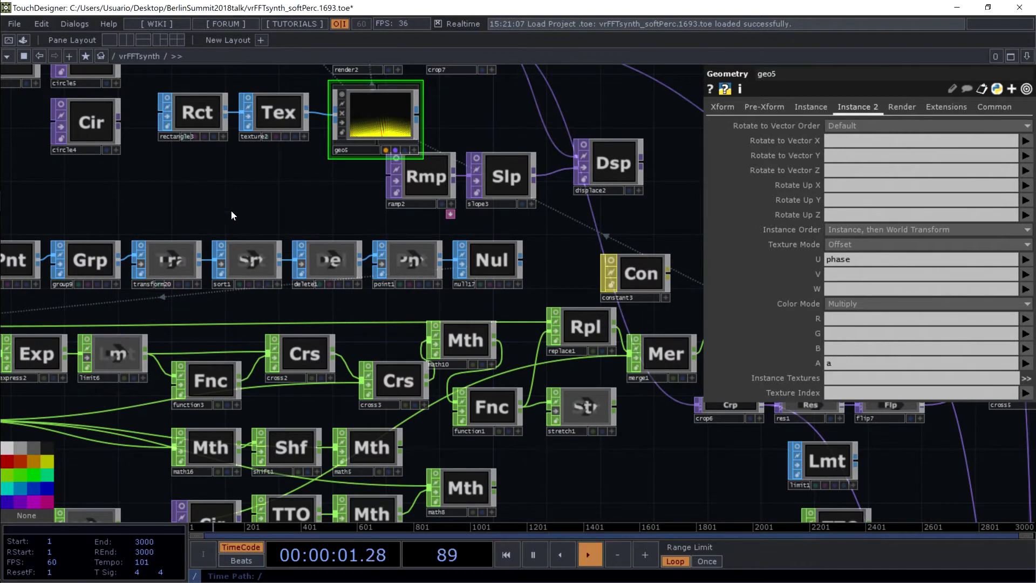
drag(231, 215, 353, 291)
scroll(353, 291, up, 3)
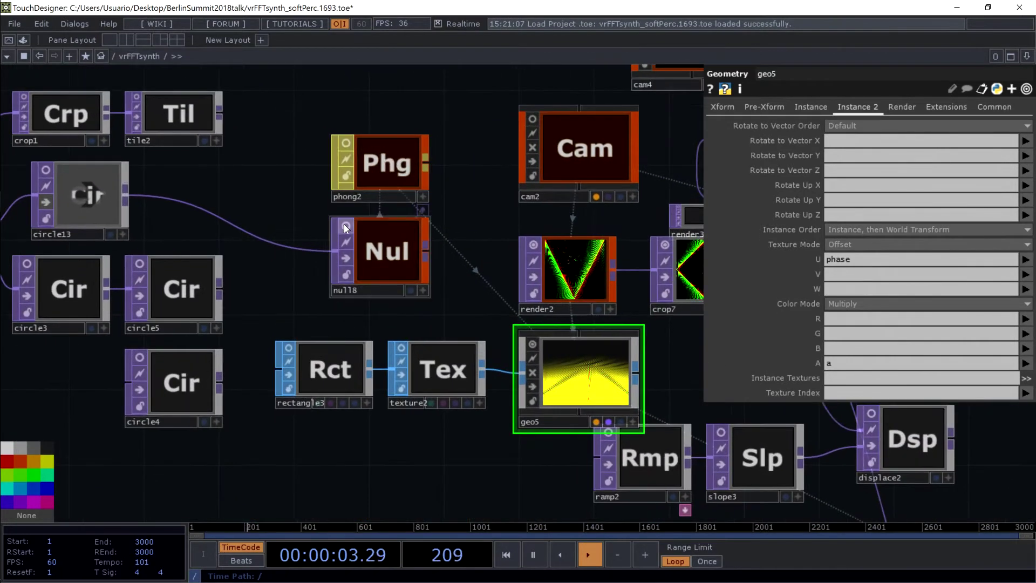
scroll(367, 248, up, 5)
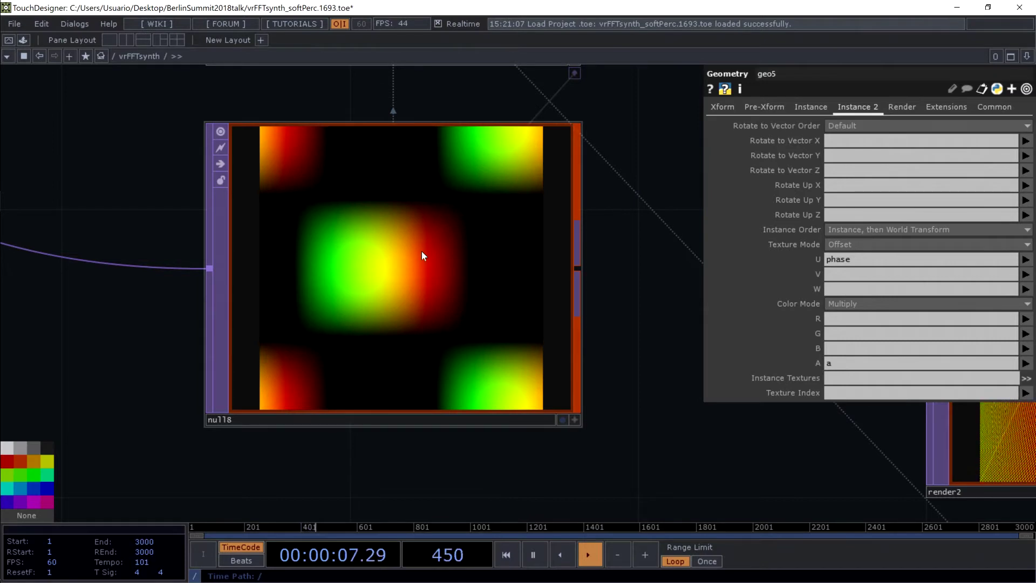
- Turn on the viewer of texture2, make it interactive and rotate the view of its rectangle
scroll(421, 251, down, 4)
drag(513, 200, 395, 233)
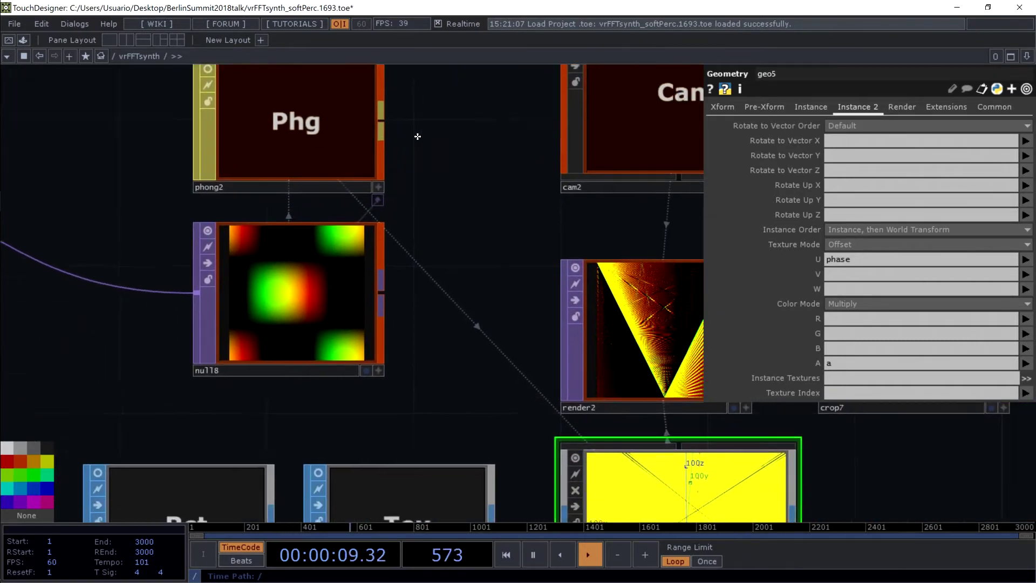
drag(416, 137, 397, 82)
drag(414, 199, 418, 68)
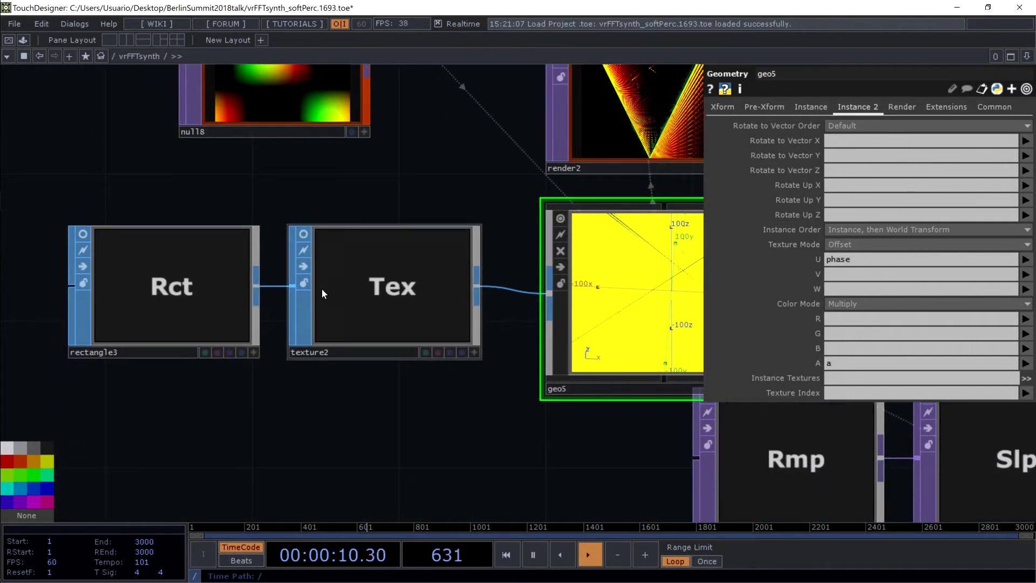
click(300, 249)
scroll(345, 264, up, 5)
drag(486, 314, 301, 287)
scroll(296, 286, down, 5)
scroll(587, 306, up, 3)
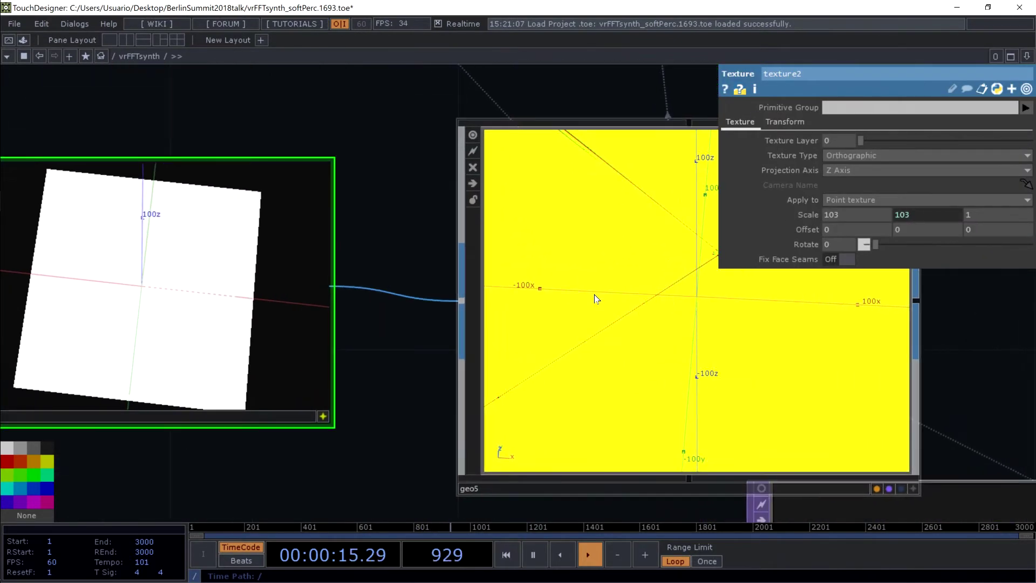
- Make the geo5 viewer interactive again and rotate the view around its instances
scroll(597, 299, down, 5)
click(597, 299)
scroll(642, 294, up, 4)
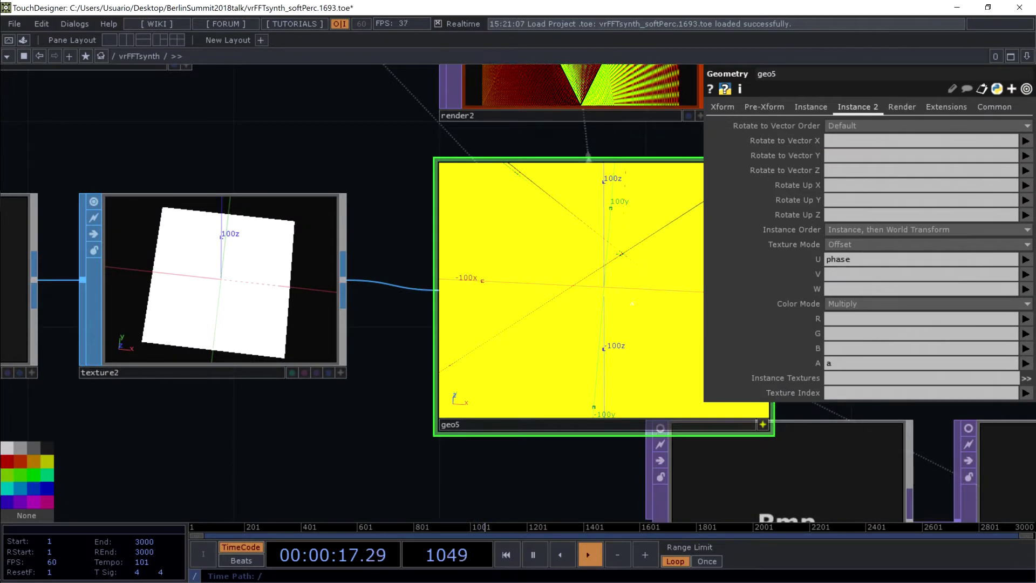
mouse_move(632, 303)
mouse_down()
mouse_move(717, 261)
mouse_move(641, 316)
mouse_up()
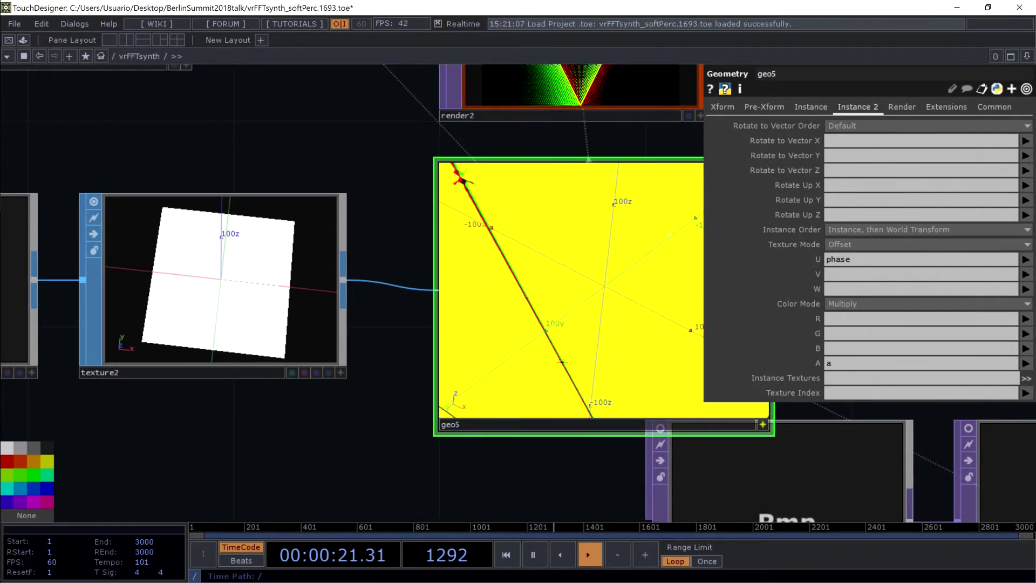
- Compare the render2 image with the crop7 output and review the connections around them
drag(390, 130, 60, 266)
scroll(253, 139, up, 3)
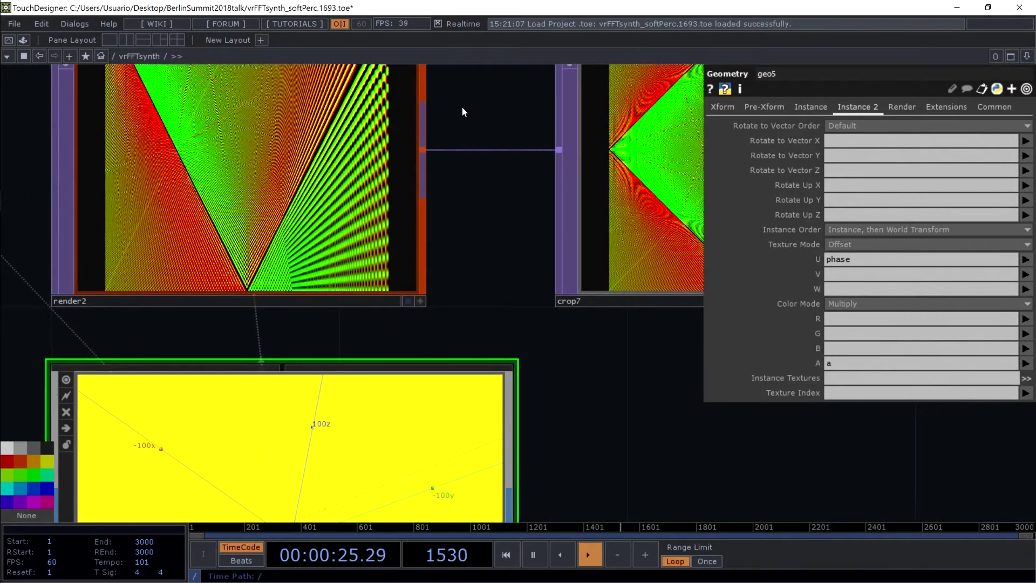
scroll(662, 247, up, 5)
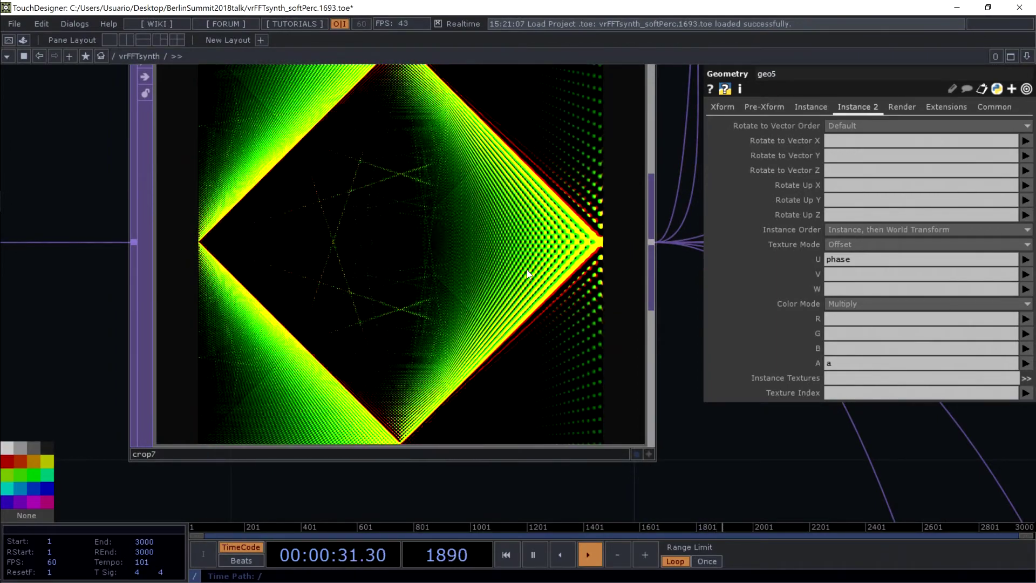
scroll(504, 270, down, 4)
scroll(498, 278, down, 4)
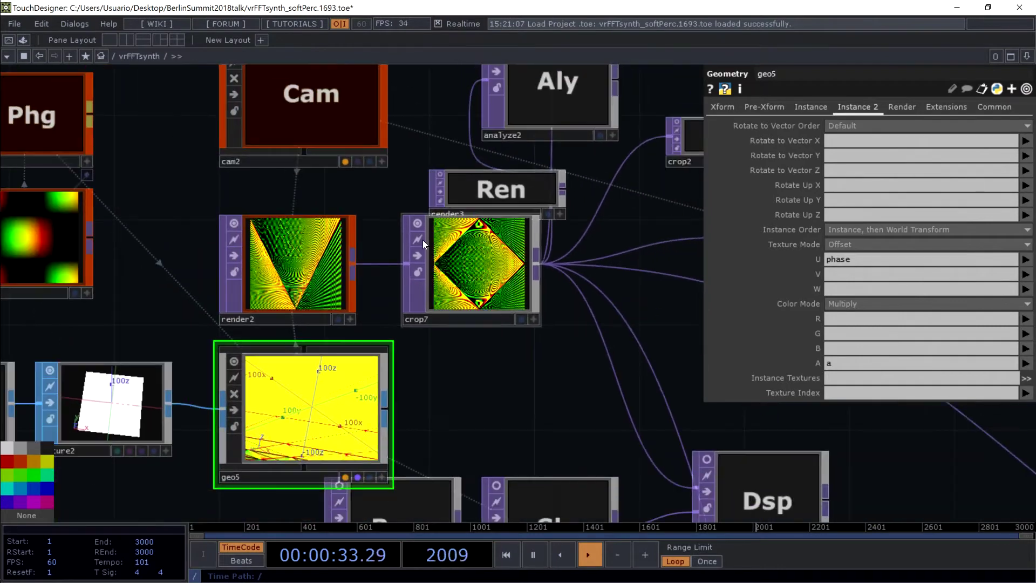
- Turn on the viewers of tile1 and antialias1, fed by crop7, and examine the tiled pattern close up
drag(189, 206, 167, 192)
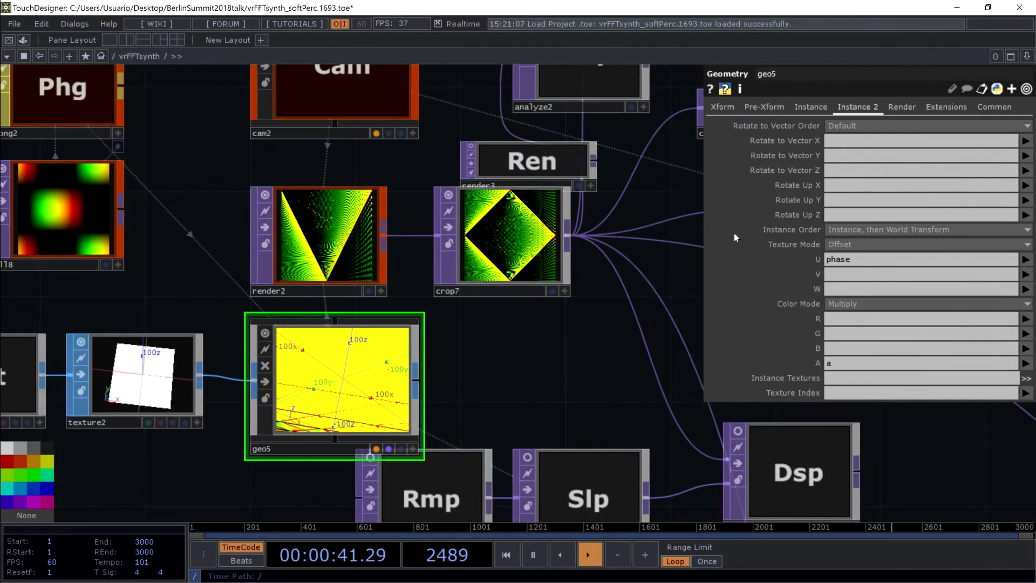
drag(548, 256, 293, 252)
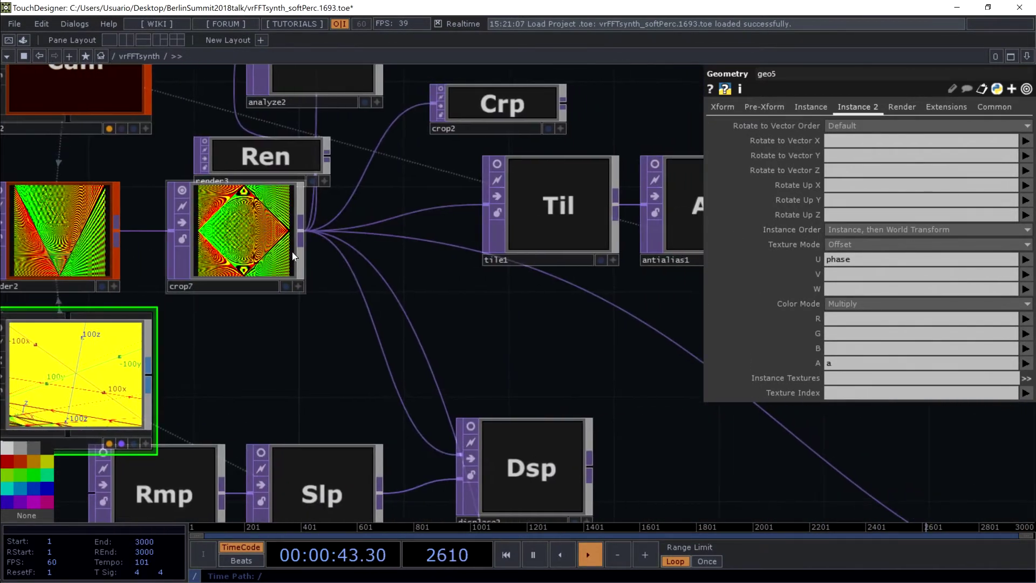
drag(575, 317, 359, 311)
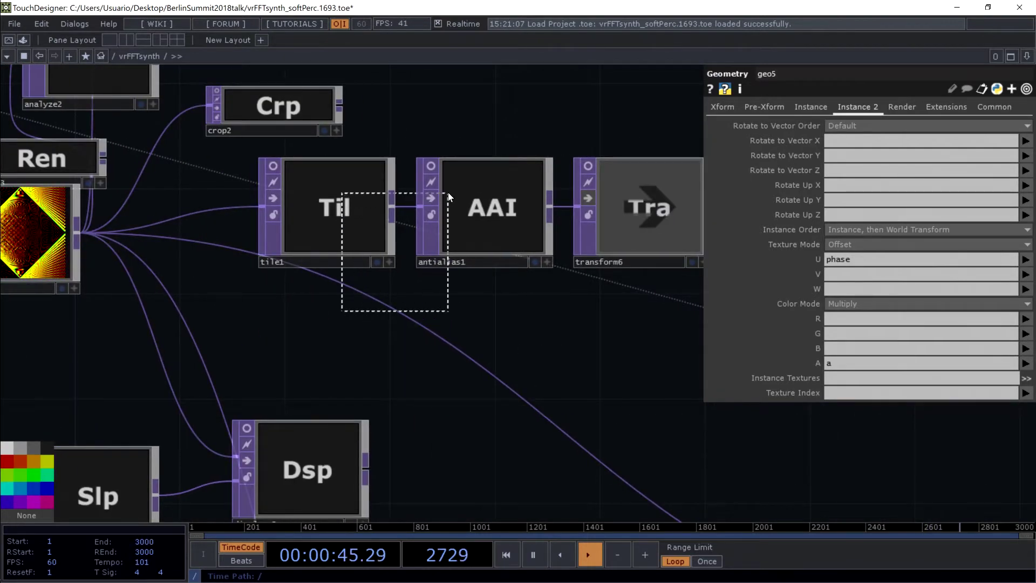
right_drag(448, 196, 448, 194)
scroll(426, 232, up, 10)
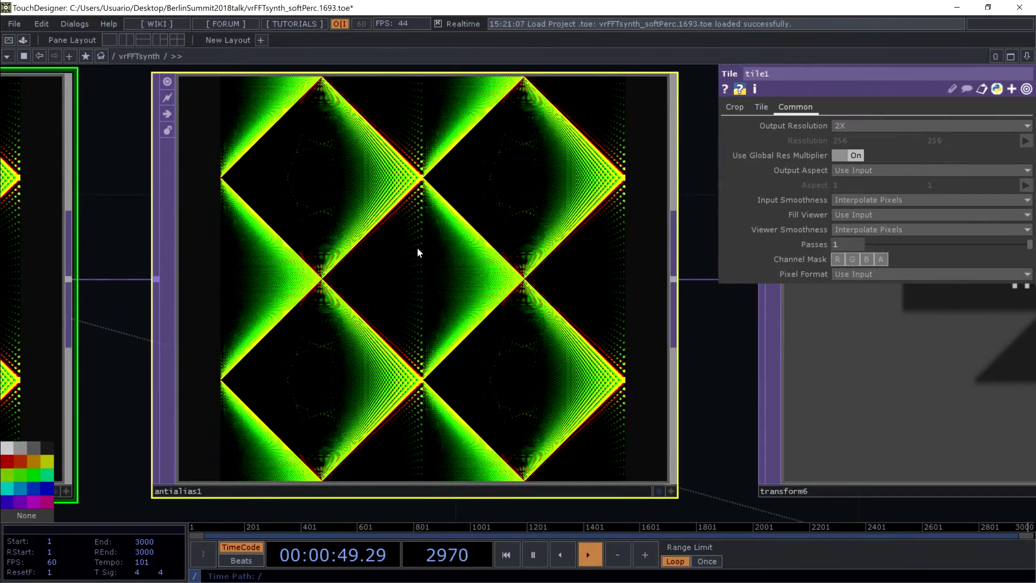
- Examine the textures of null15 and flip2 in the chain that starts at tex3d1
scroll(418, 252, down, 10)
drag(639, 304, 435, 145)
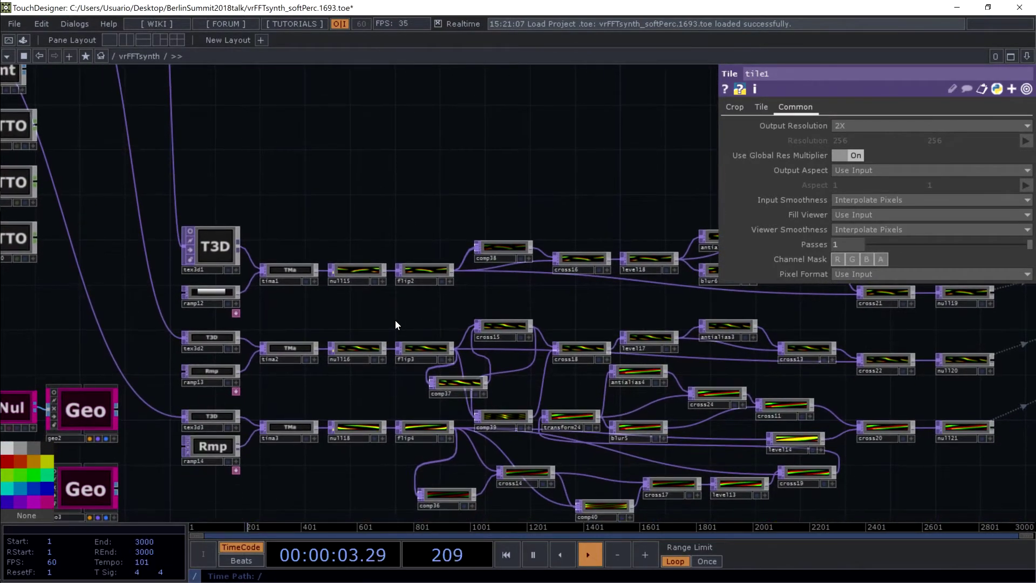
scroll(296, 270, up, 10)
scroll(296, 271, up, 3)
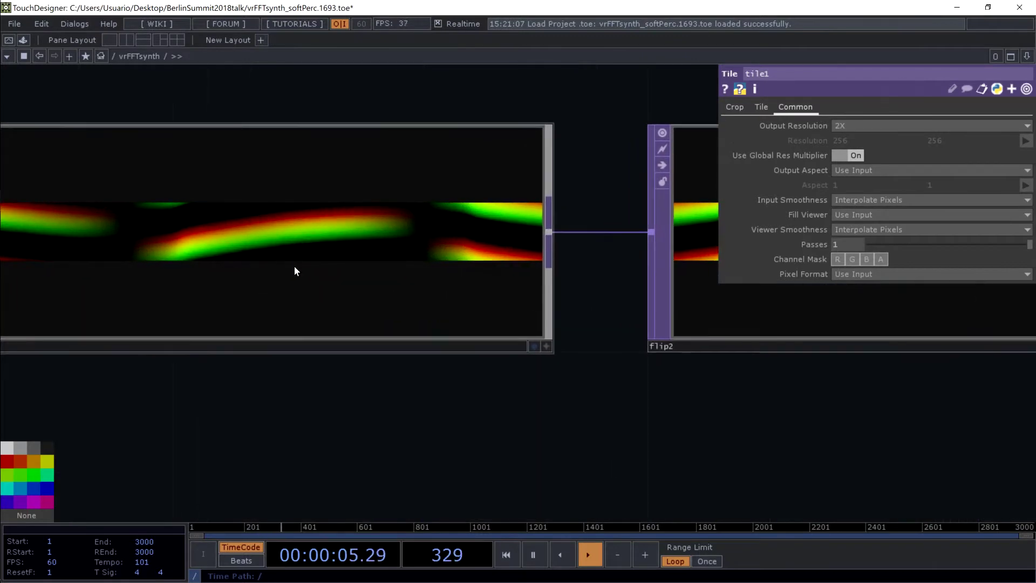
scroll(287, 303, down, 8)
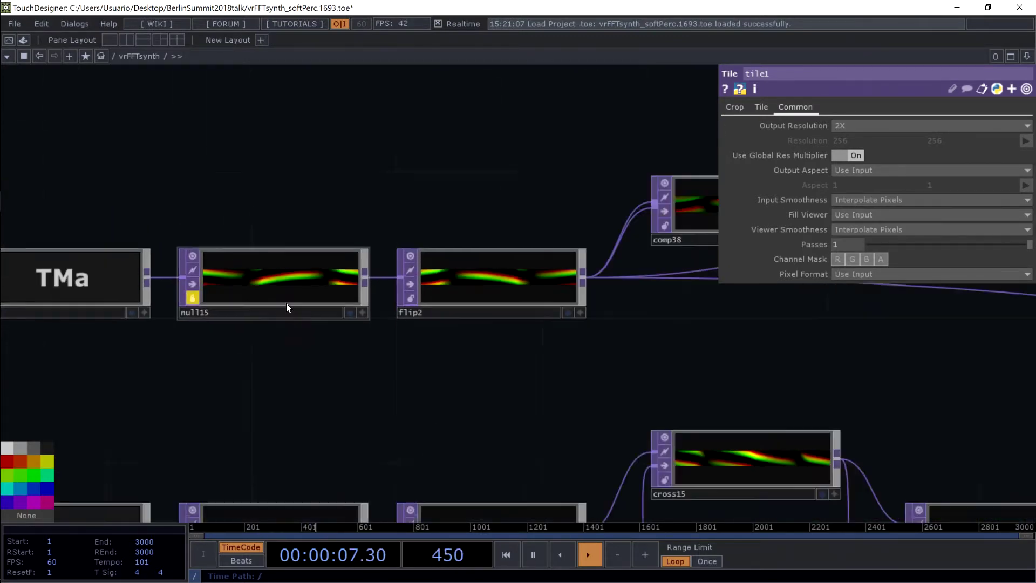
- Examine the curves of topto6, topto11 and topto12 and follow them through the math nodes into the song container
drag(1005, 464, 314, 301)
scroll(693, 173, up, 6)
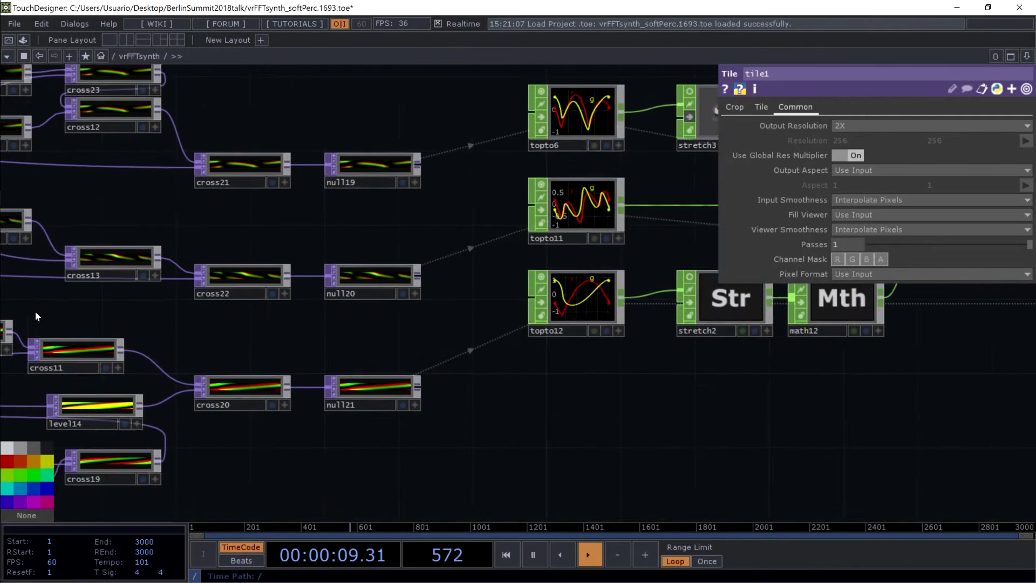
scroll(647, 216, down, 3)
scroll(564, 213, up, 4)
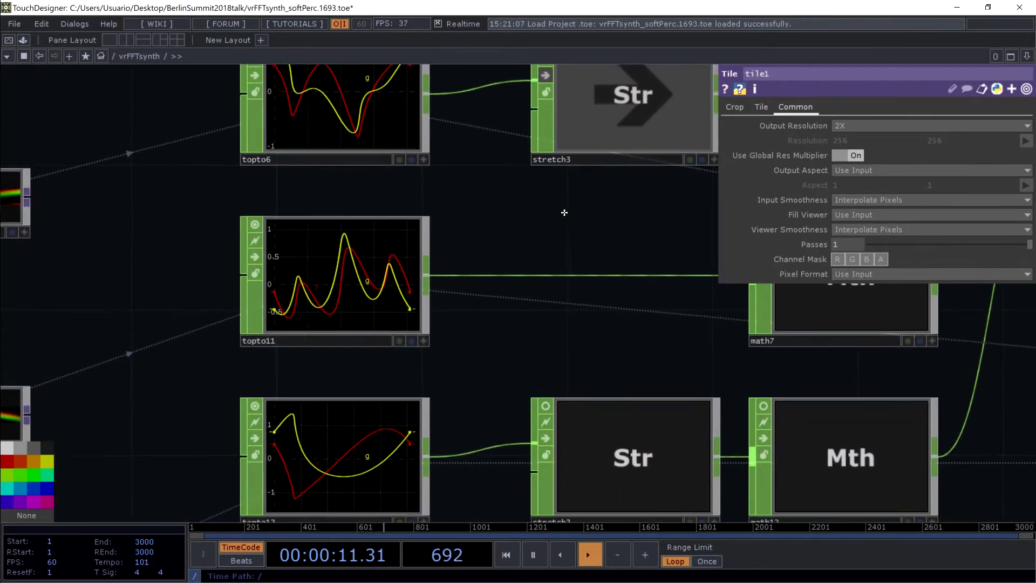
scroll(558, 217, down, 4)
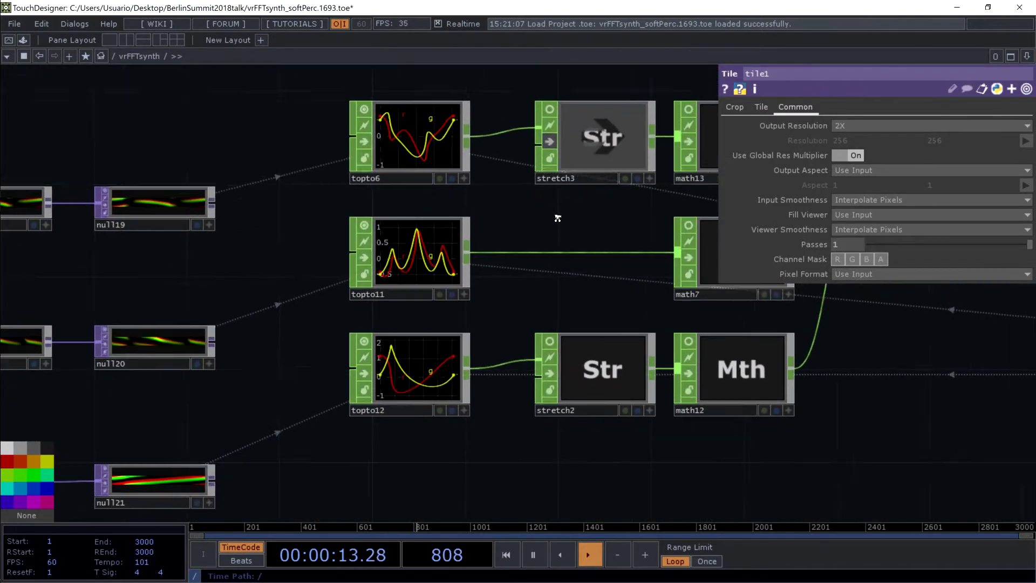
scroll(438, 141, up, 2)
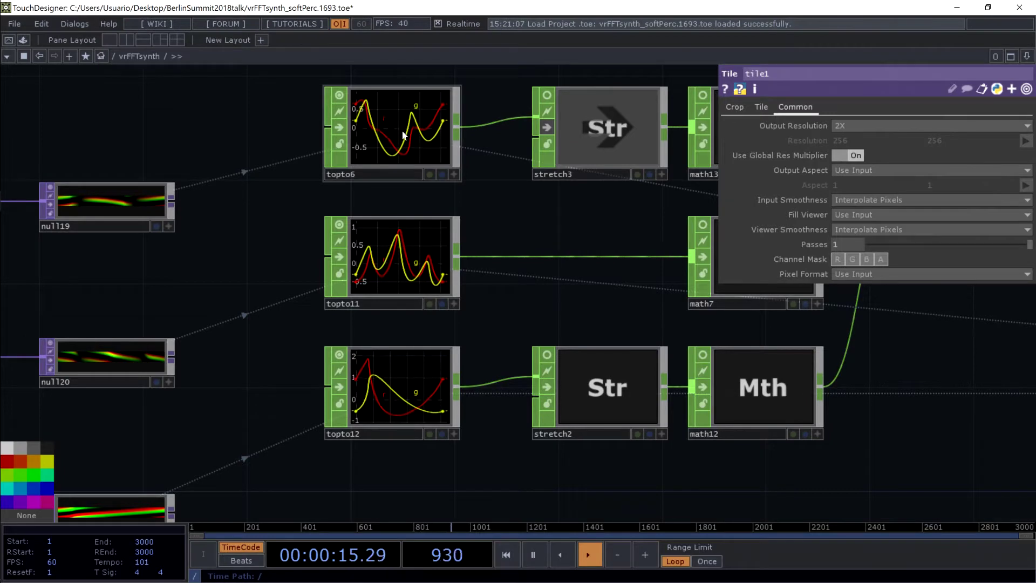
scroll(404, 134, up, 2)
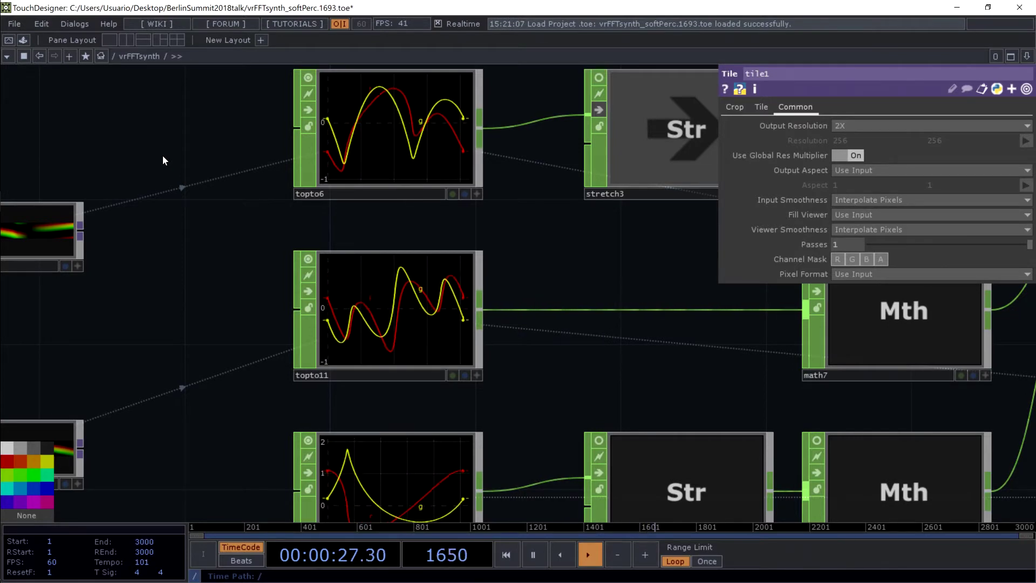
drag(162, 157, 369, 146)
scroll(368, 144, down, 3)
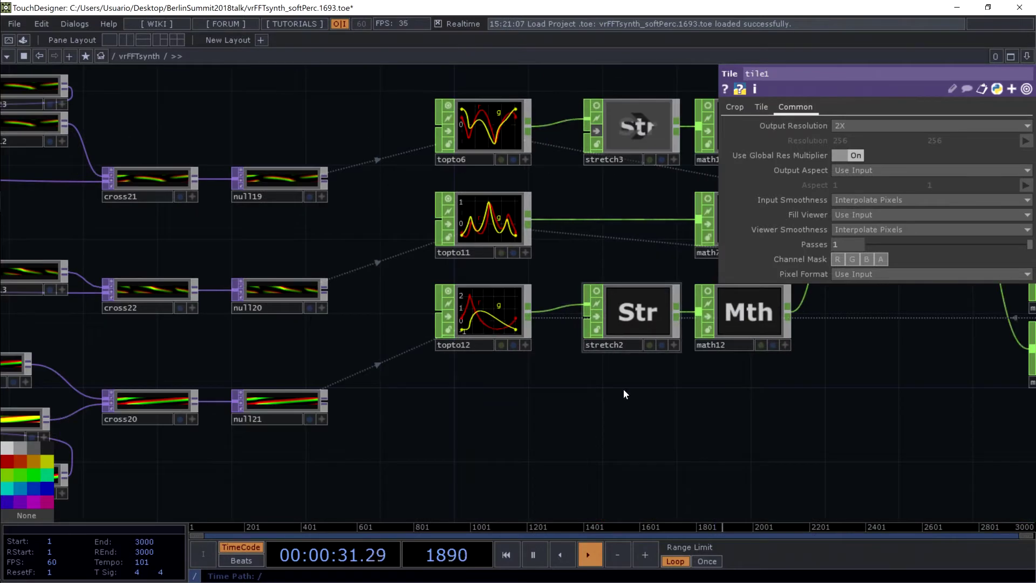
drag(624, 393, 350, 471)
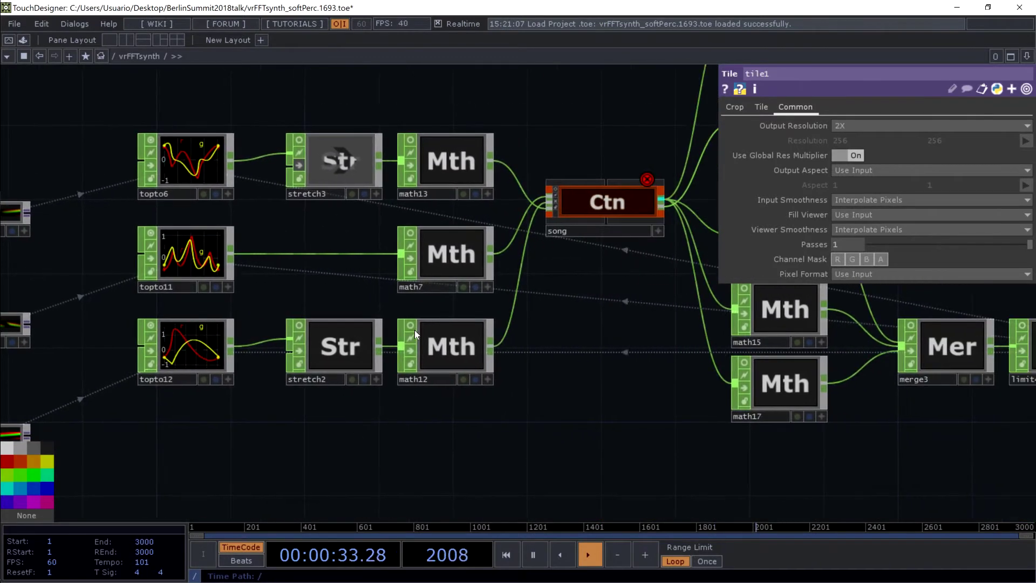
scroll(571, 134, left, 10)
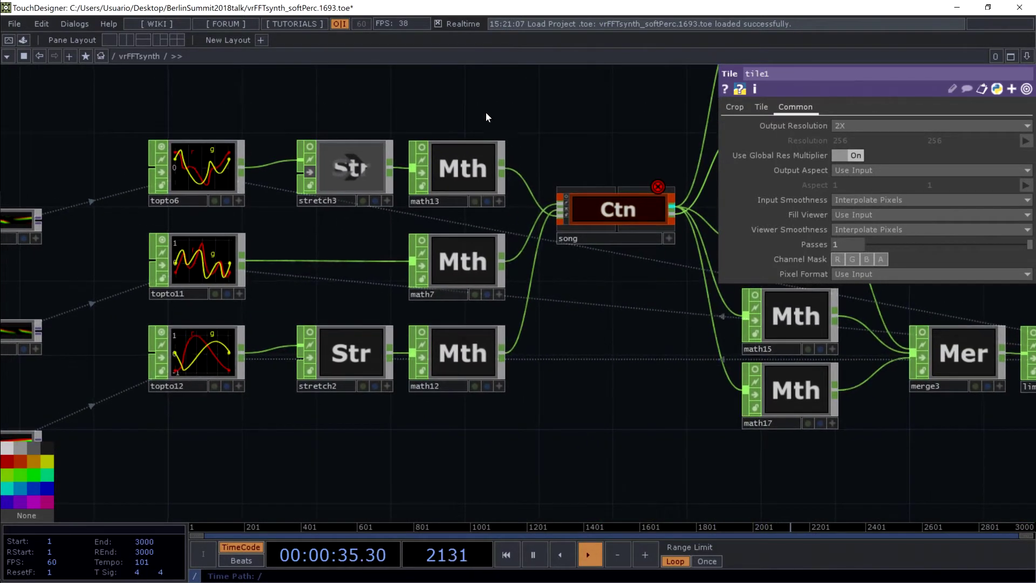
- Move cross13 and antialias3 slightly upward in the texture chain leading to null20
scroll(135, 105, left, 10)
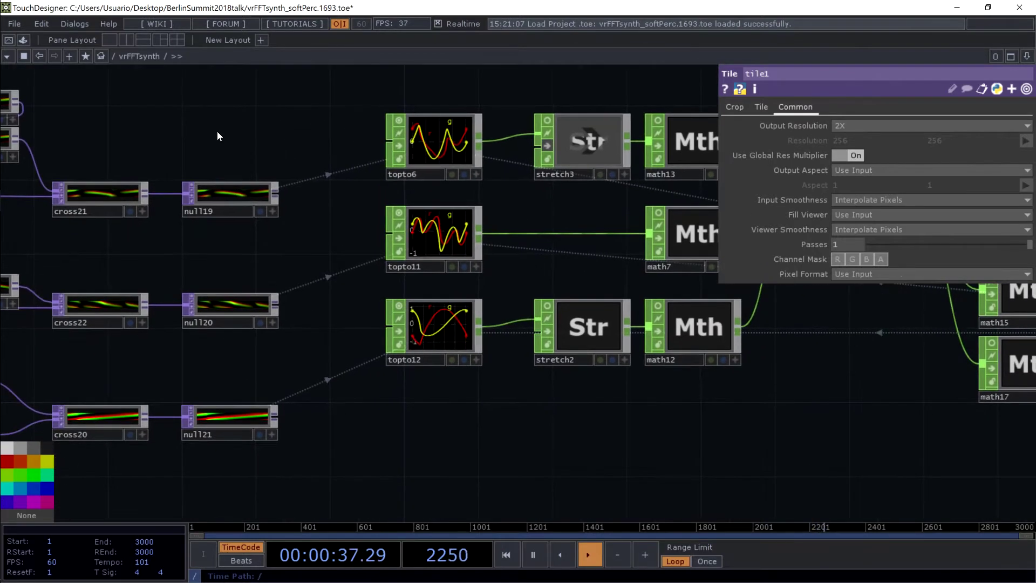
scroll(517, 117, left, 10)
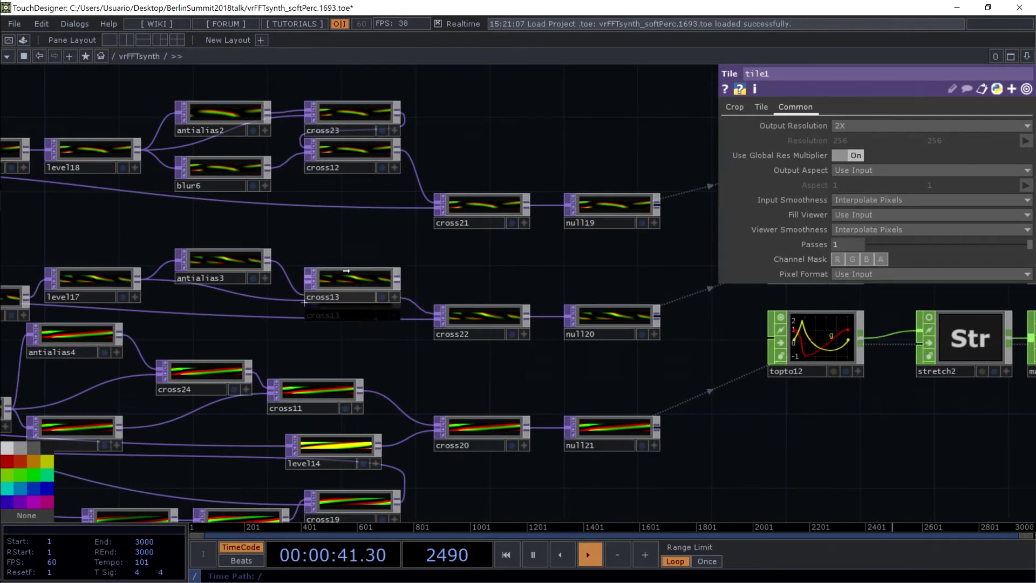
drag(255, 267, 249, 244)
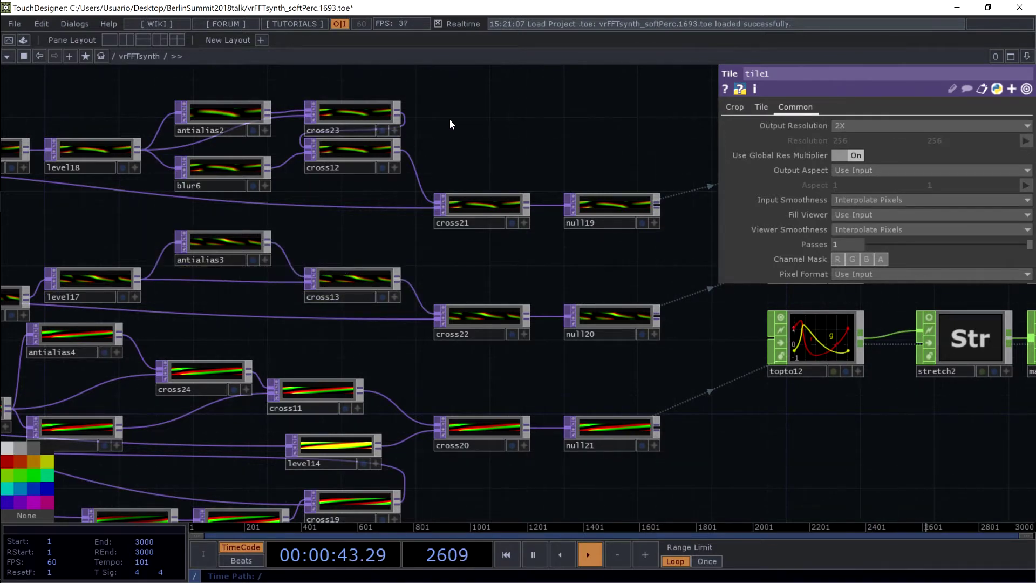
- Trace the texture chain of null19 back through level18 and flip2 to tex3d1 and ramp12
drag(452, 124, 568, 161)
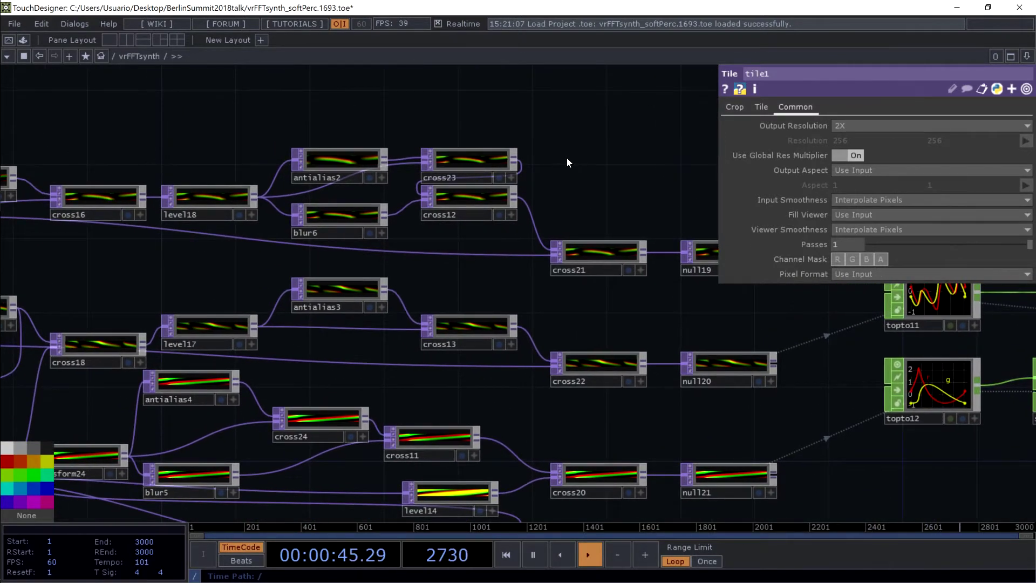
drag(295, 129, 660, 169)
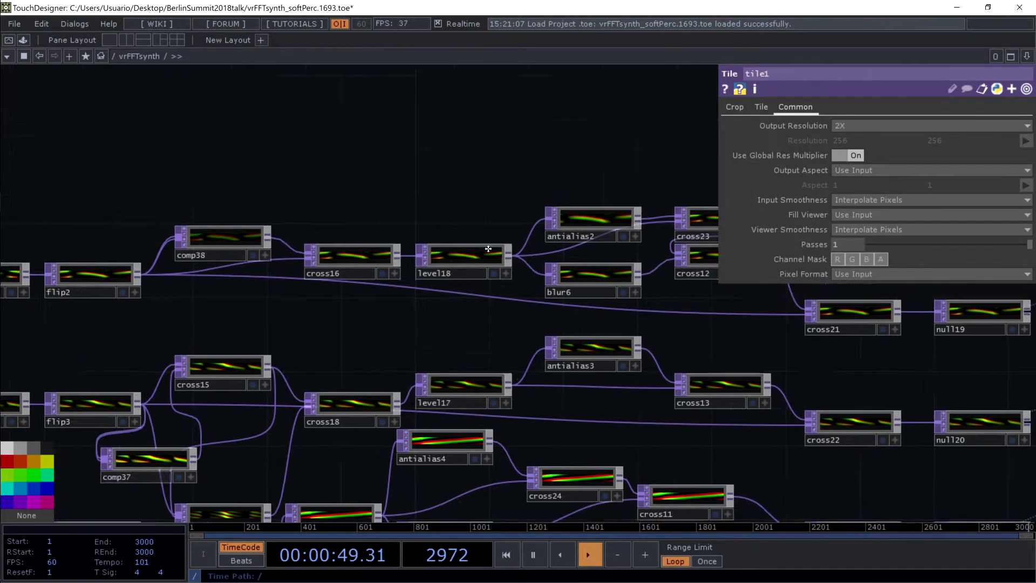
drag(469, 190, 497, 179)
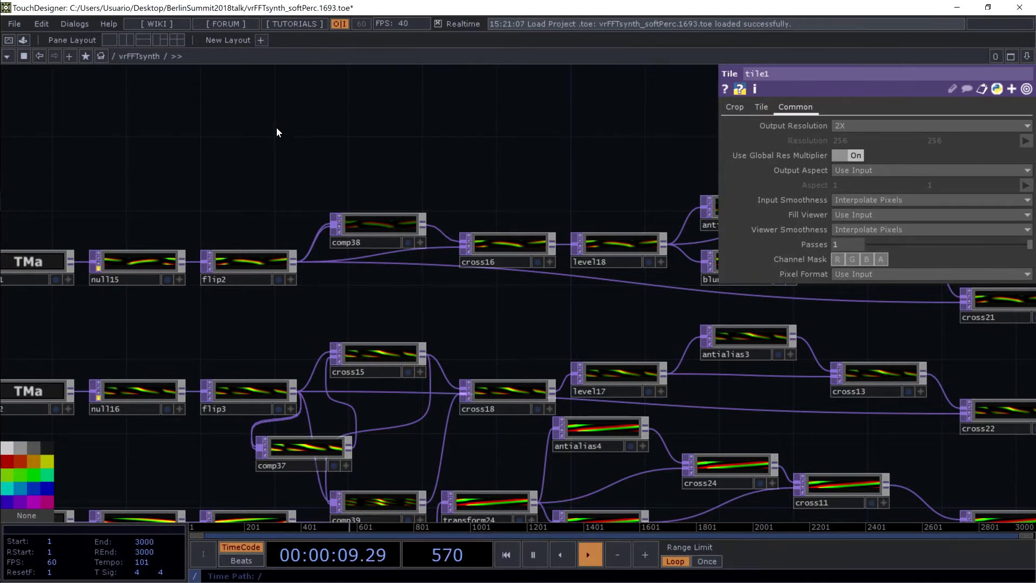
drag(277, 132, 211, 91)
drag(219, 96, 499, 108)
drag(447, 182, 597, 273)
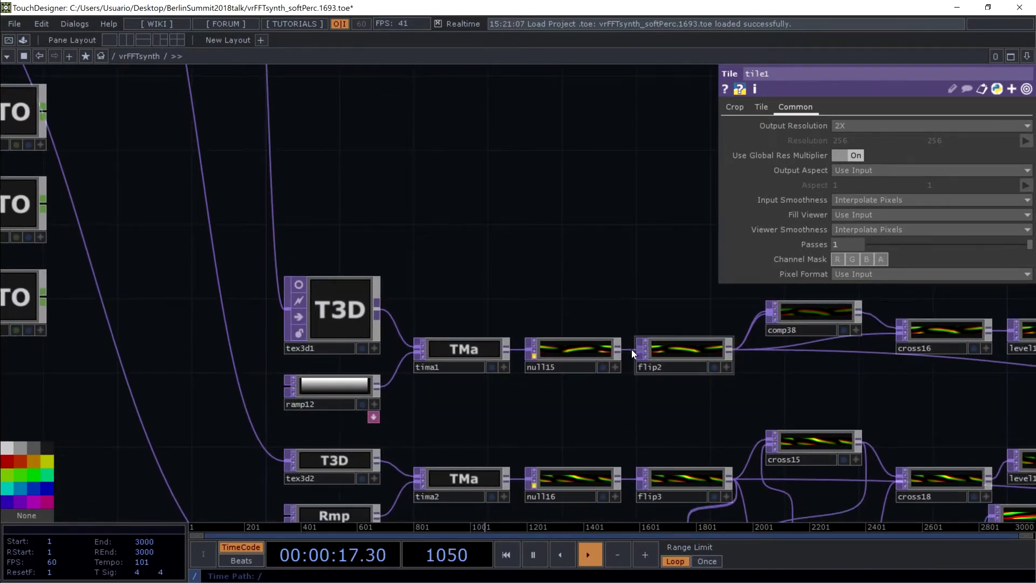
scroll(634, 355, up, 3)
drag(577, 229, 163, 186)
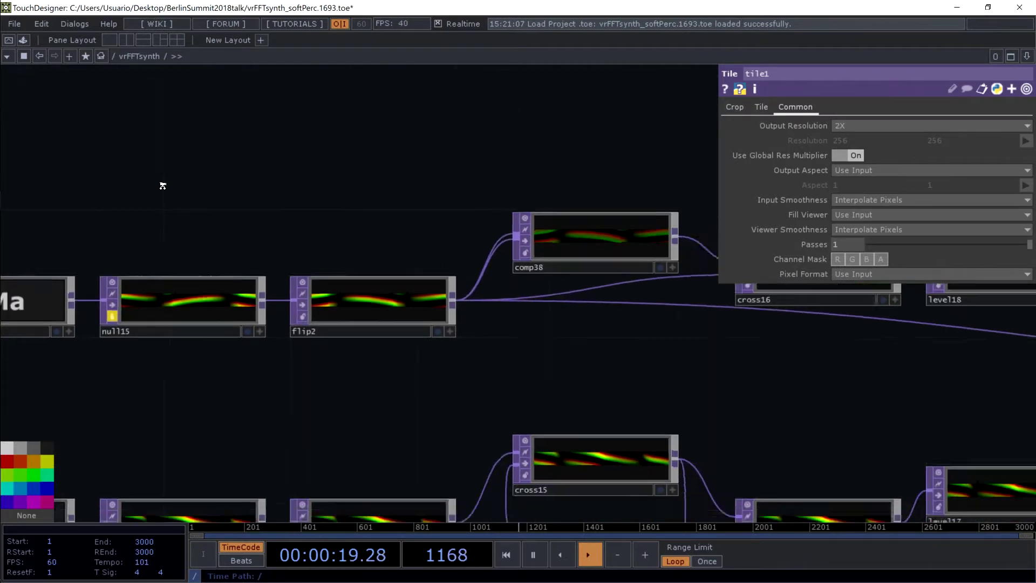
- Review the song container's inputs and its outputs to math14, null9 and the merge3 chain
scroll(163, 186, down, 5)
drag(879, 404, 569, 384)
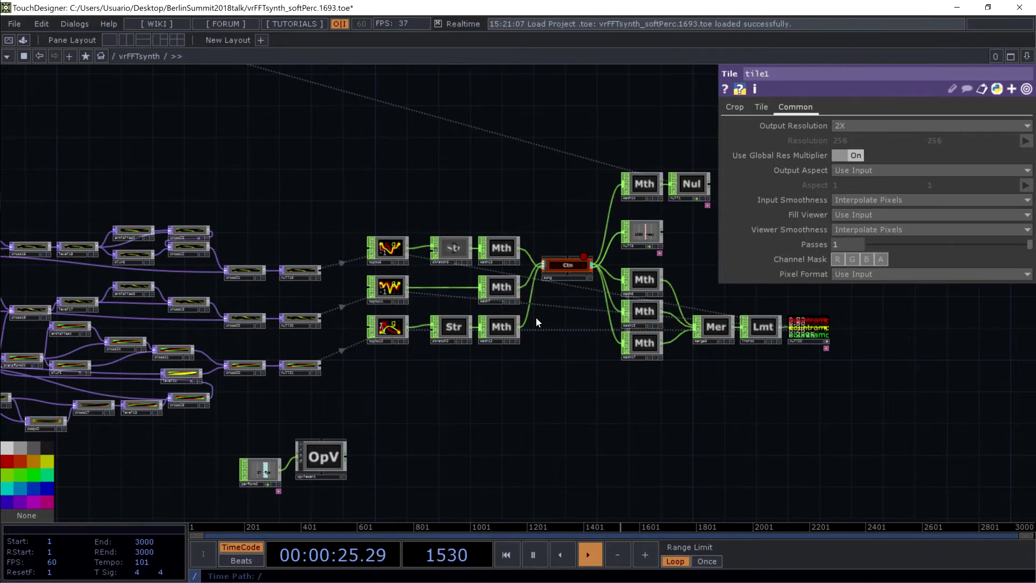
scroll(572, 234, up, 2)
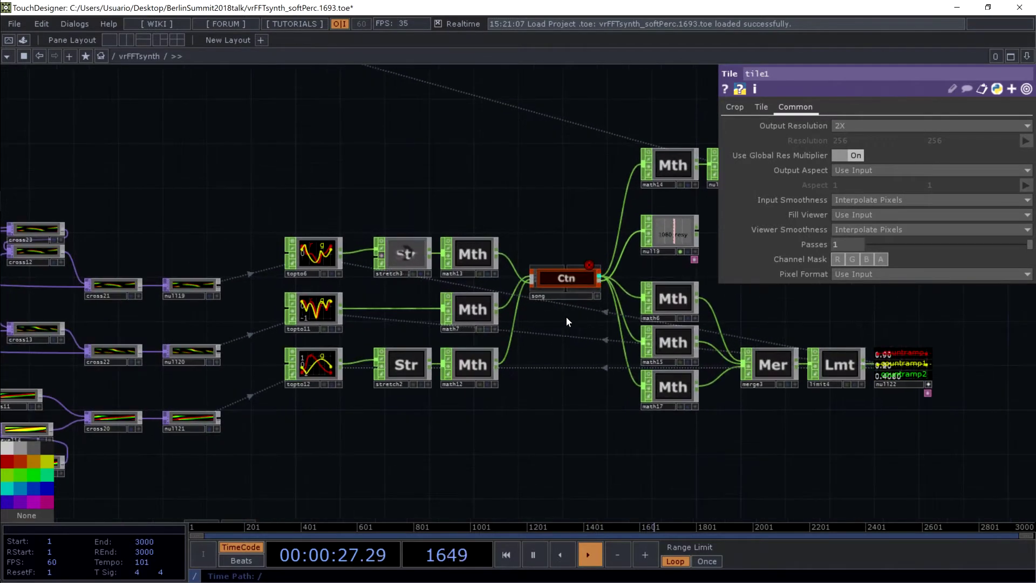
scroll(573, 276, up, 3)
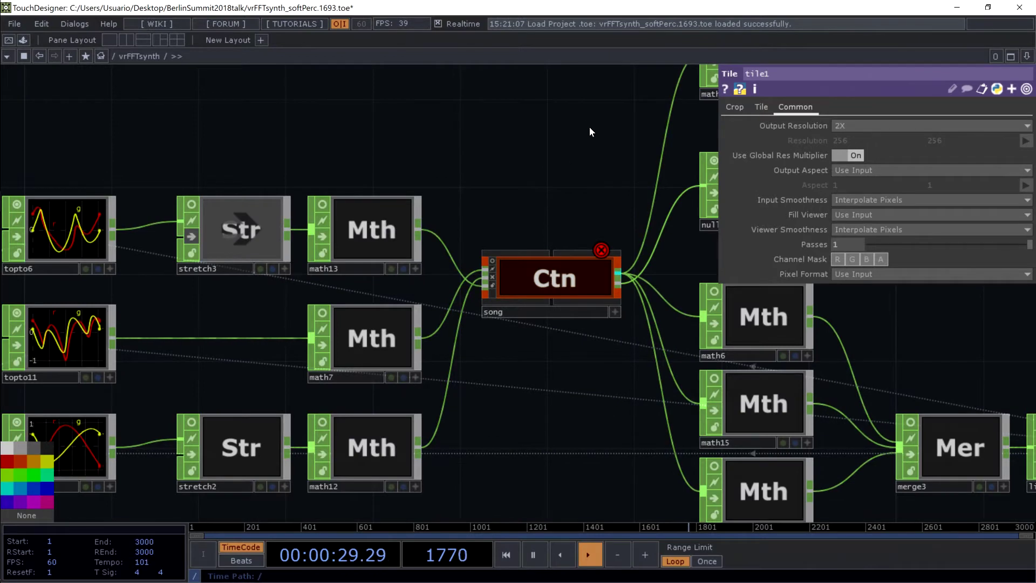
scroll(363, 180, down, 2)
scroll(330, 209, down, 1)
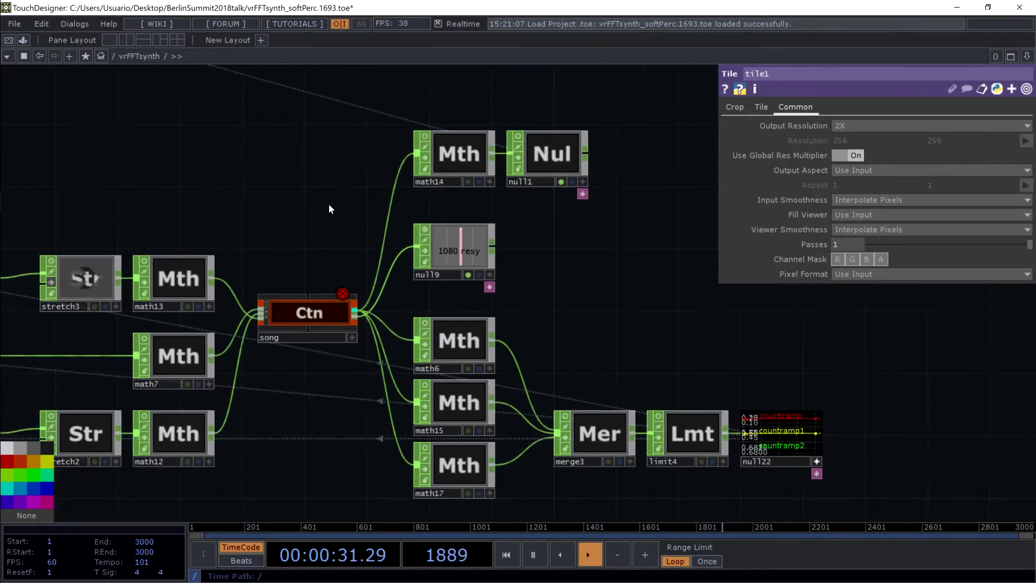
drag(330, 208, 637, 157)
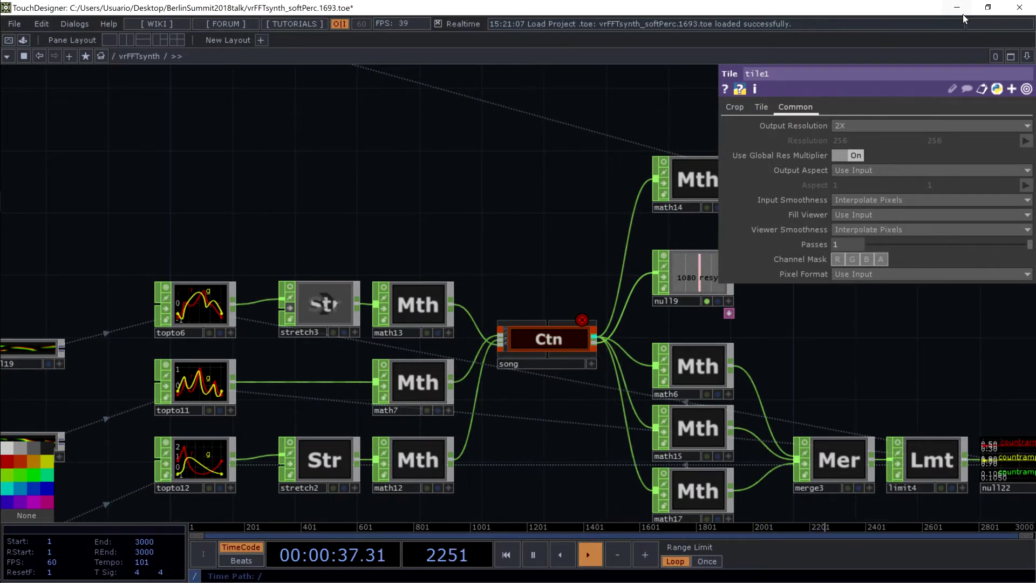
- Quit the vrFFTsynth project without saving and switch to the BerlinSummit2018talk folder window
click(1007, 11)
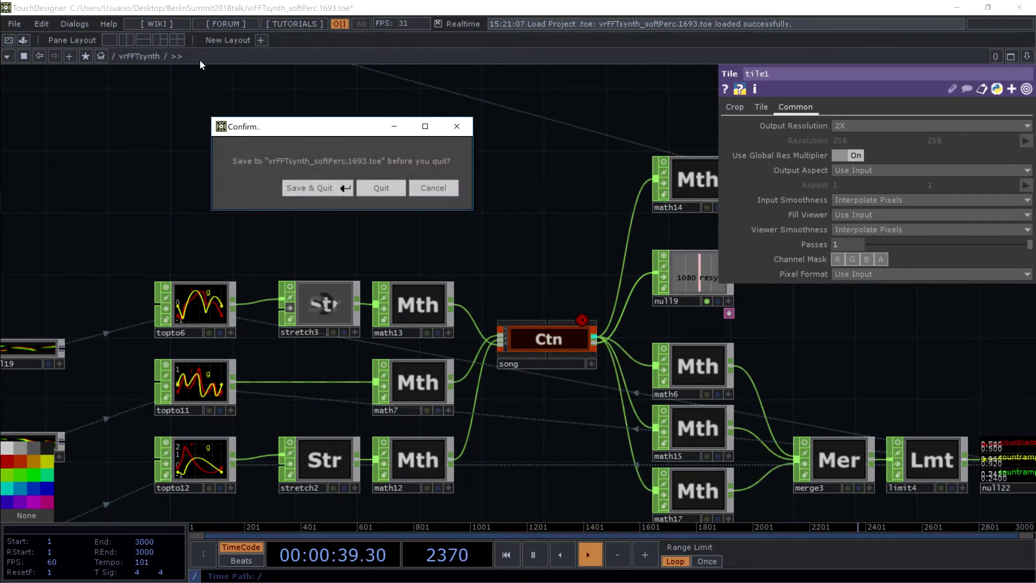
click(376, 186)
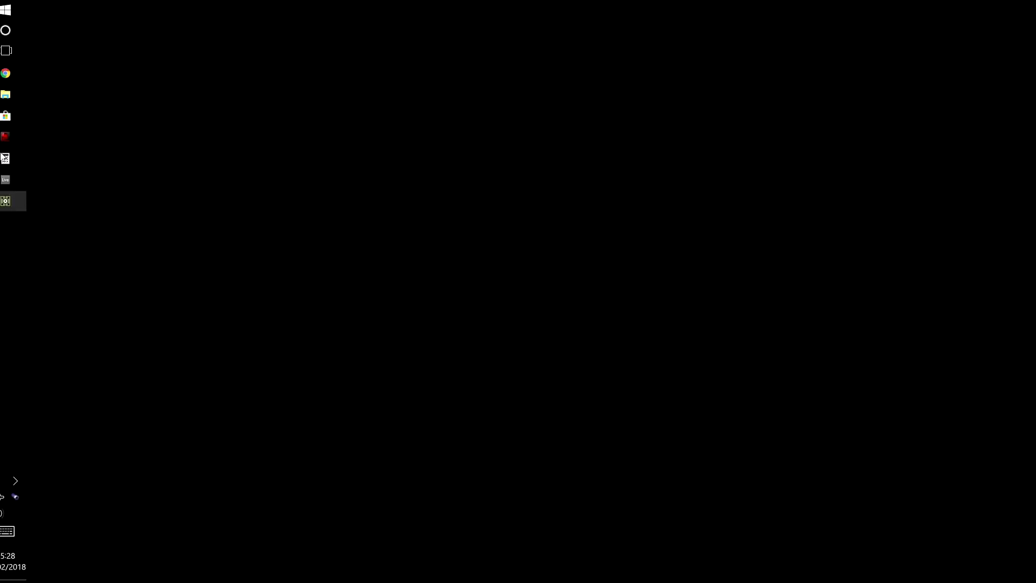
mouse_move(21, 102)
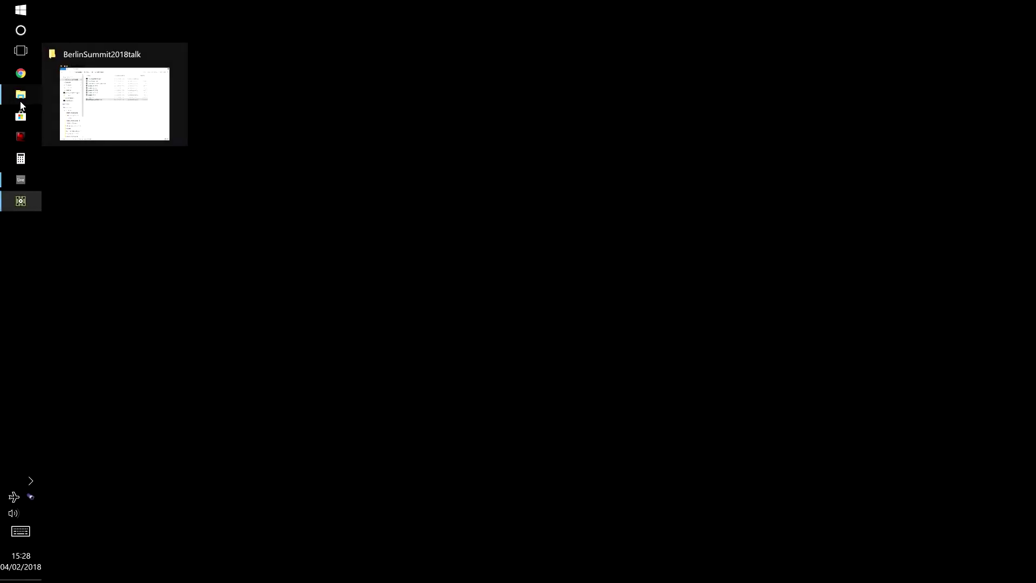
click(130, 79)
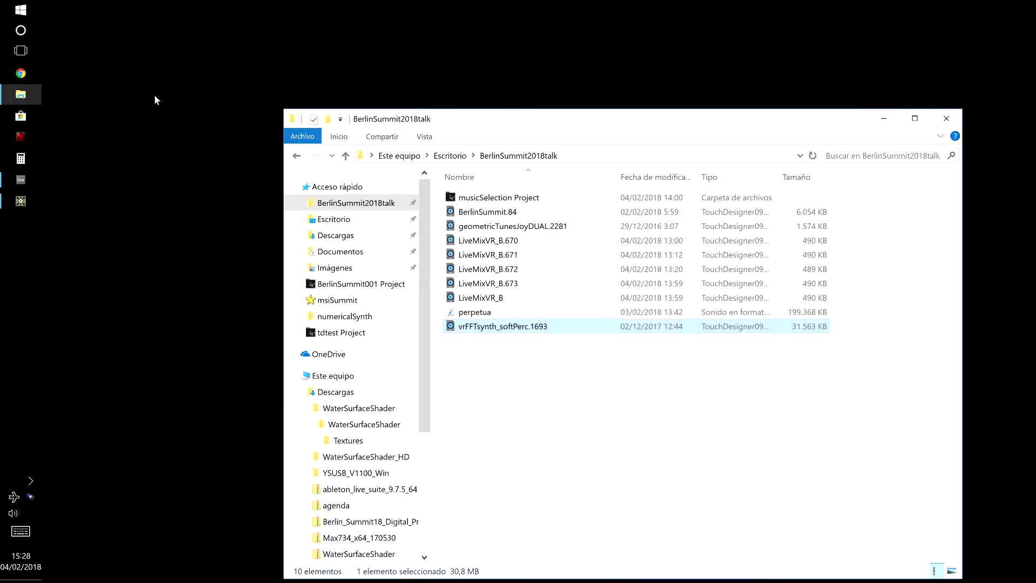
- Open the BerlinSummit.84 project in TouchDesigner and minimise the folder window
double_click(499, 215)
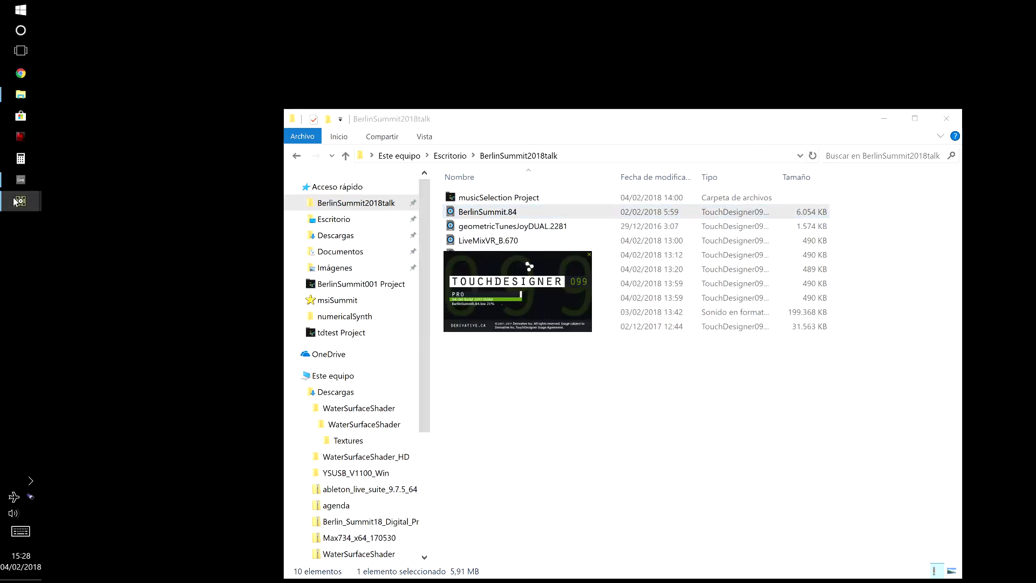
mouse_move(16, 202)
mouse_move(112, 152)
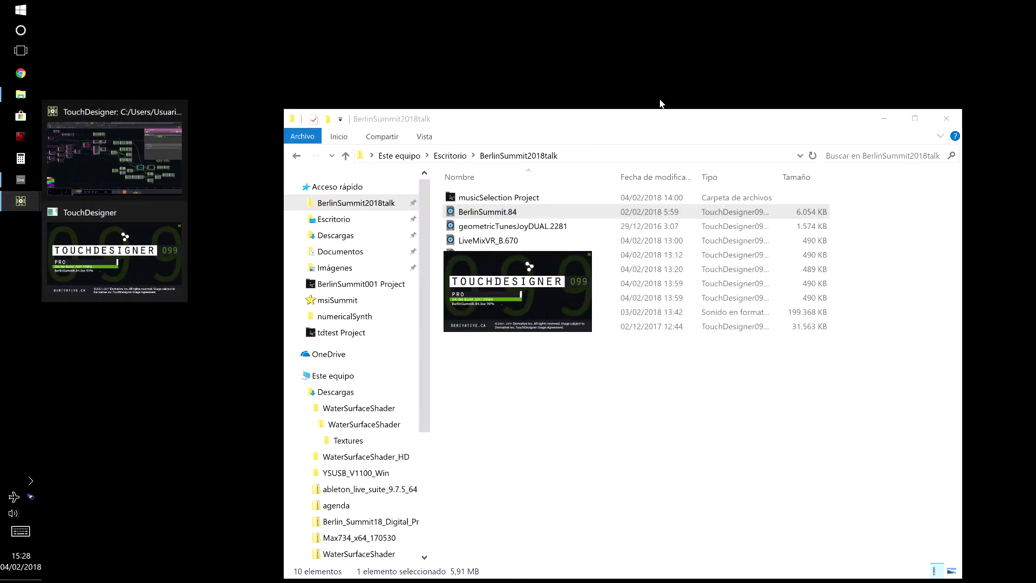
click(885, 118)
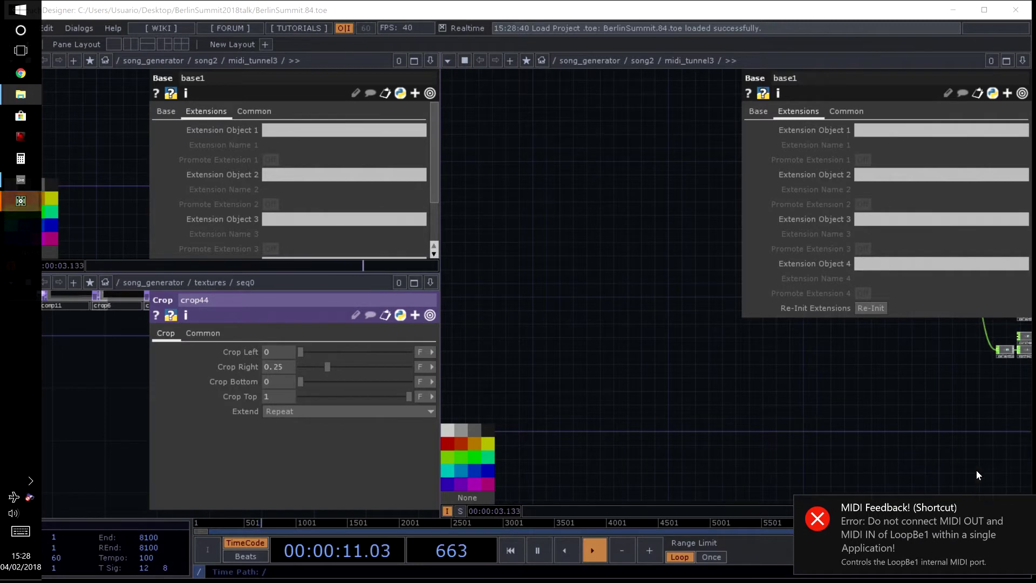
- Dismiss the MIDI feedback notification and maximise the midi_tunnel3 network pane to survey the node chains running from the Restart button
click(1025, 508)
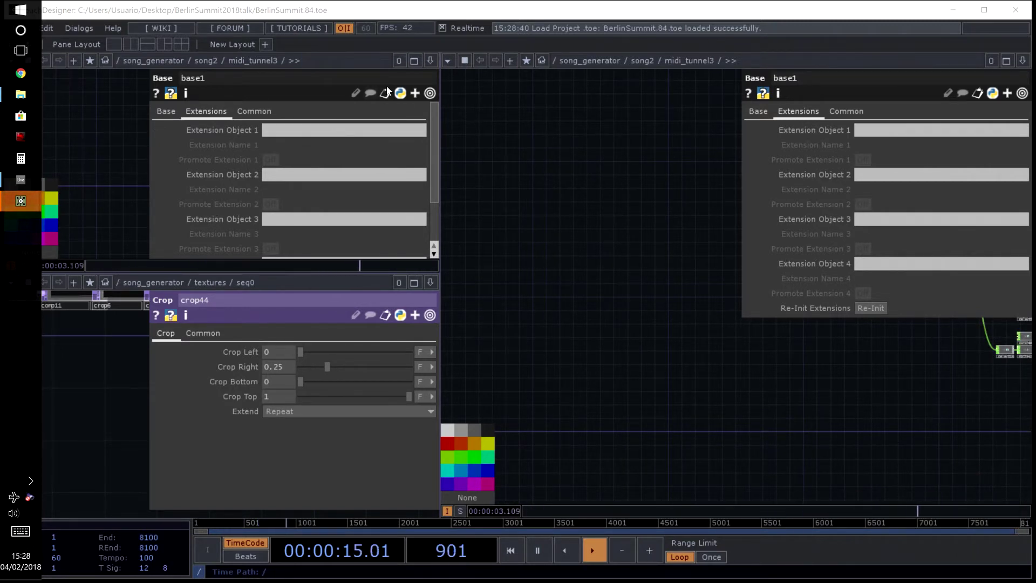
click(414, 60)
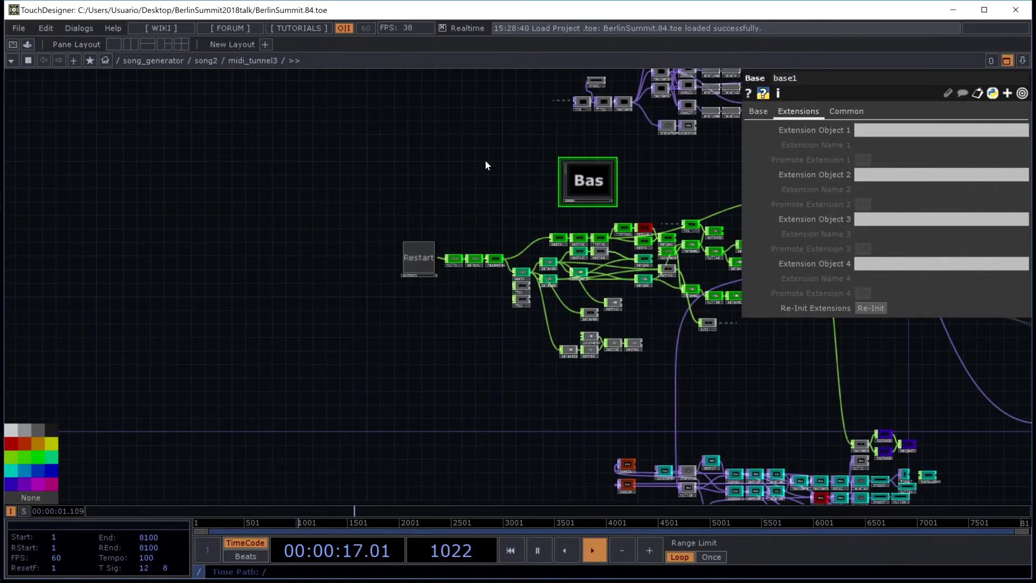
scroll(143, 164, down, 4)
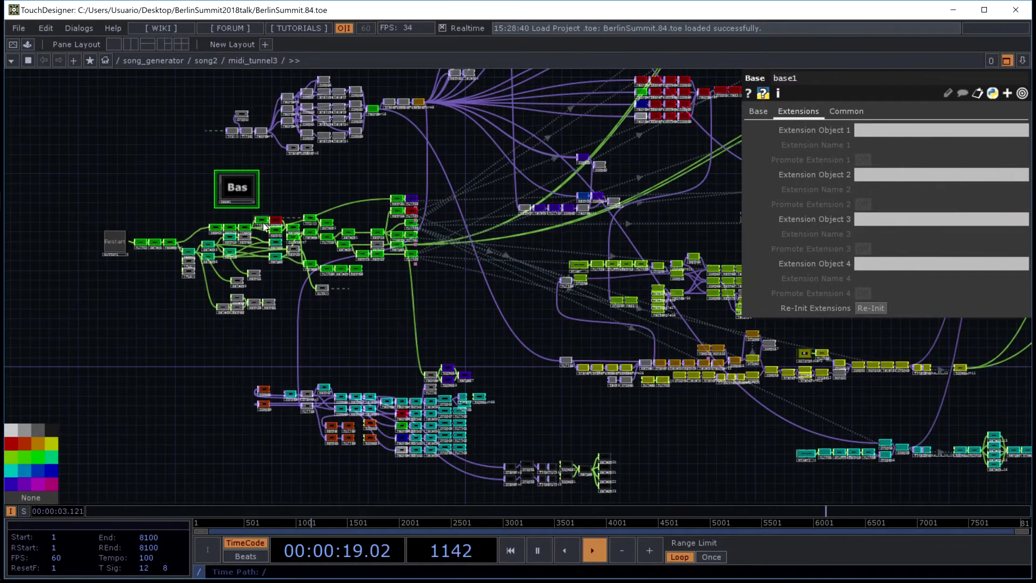
scroll(271, 226, up, 3)
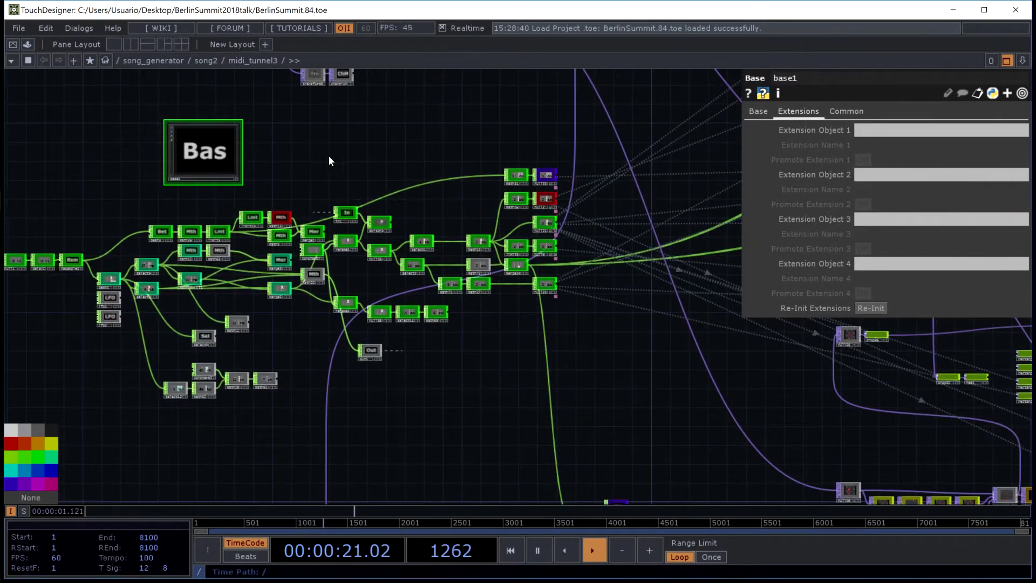
drag(328, 156, 483, 153)
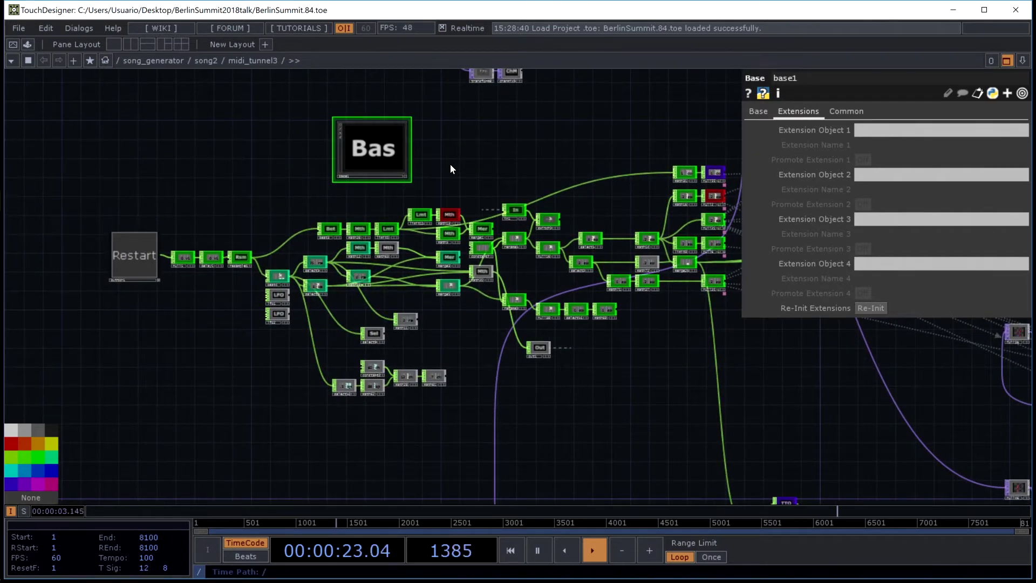
scroll(152, 181, down, 1)
scroll(108, 186, down, 3)
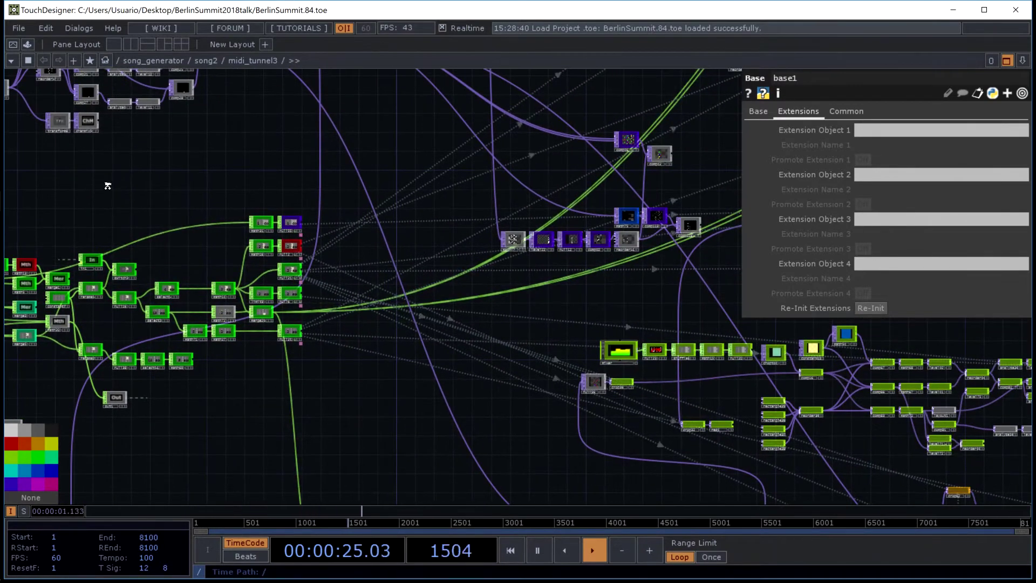
scroll(2, 163, down, 1)
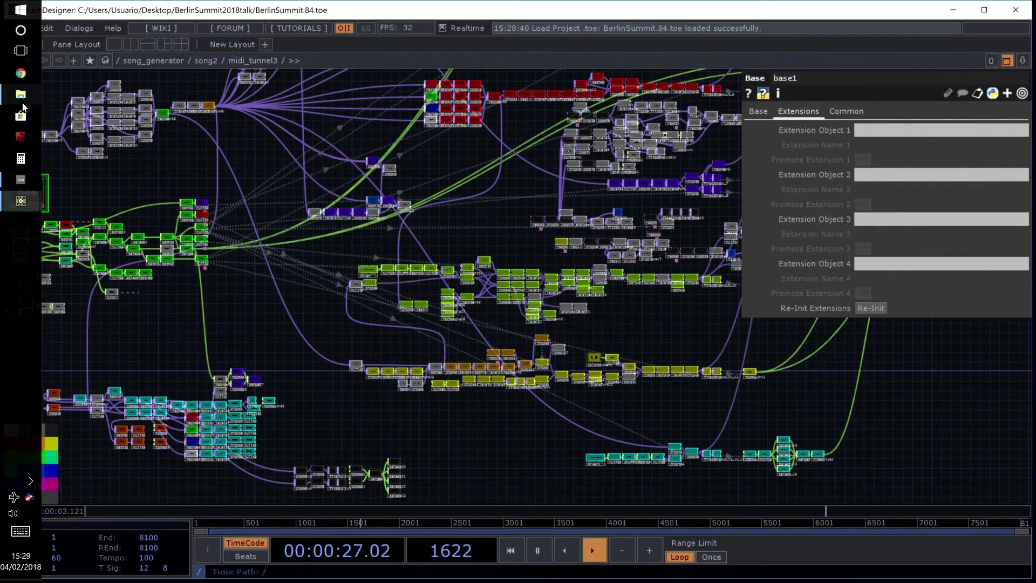
- Play the perpetua audio file from the BerlinSummit2018talk folder with the speaker volume at 33, and return to the TouchDesigner project
click(22, 102)
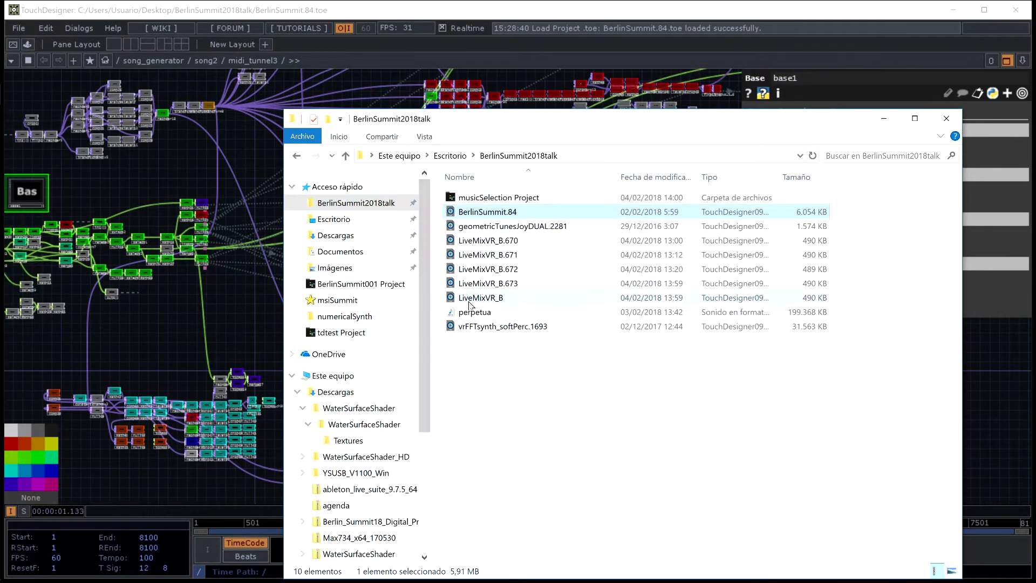
click(487, 313)
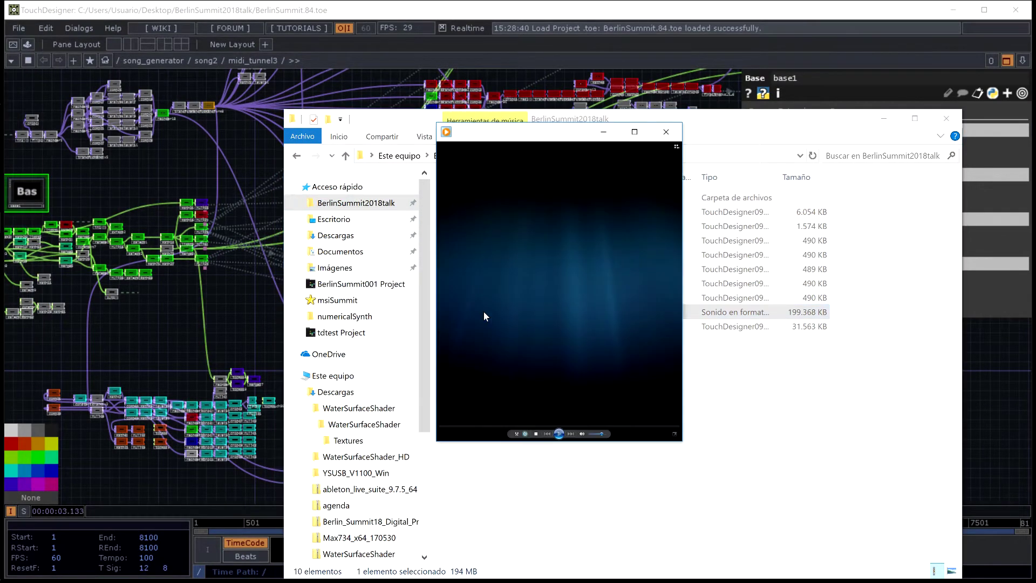
mouse_move(6, 564)
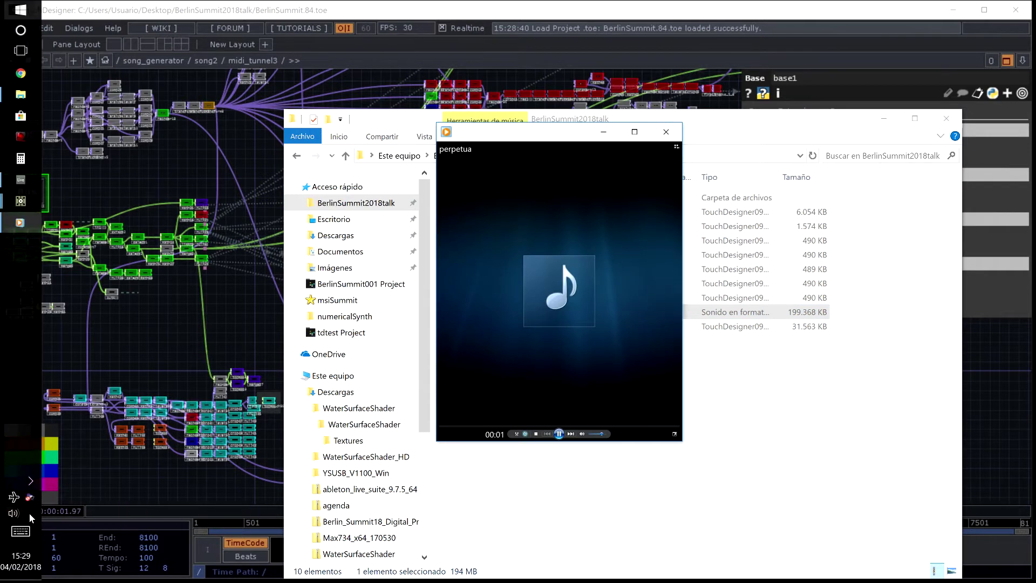
click(13, 515)
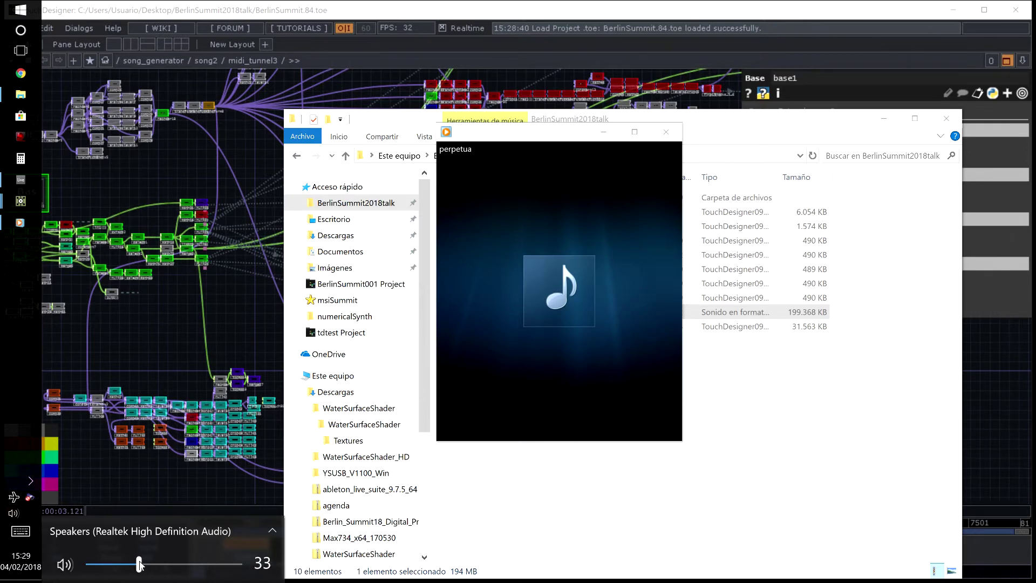
click(257, 330)
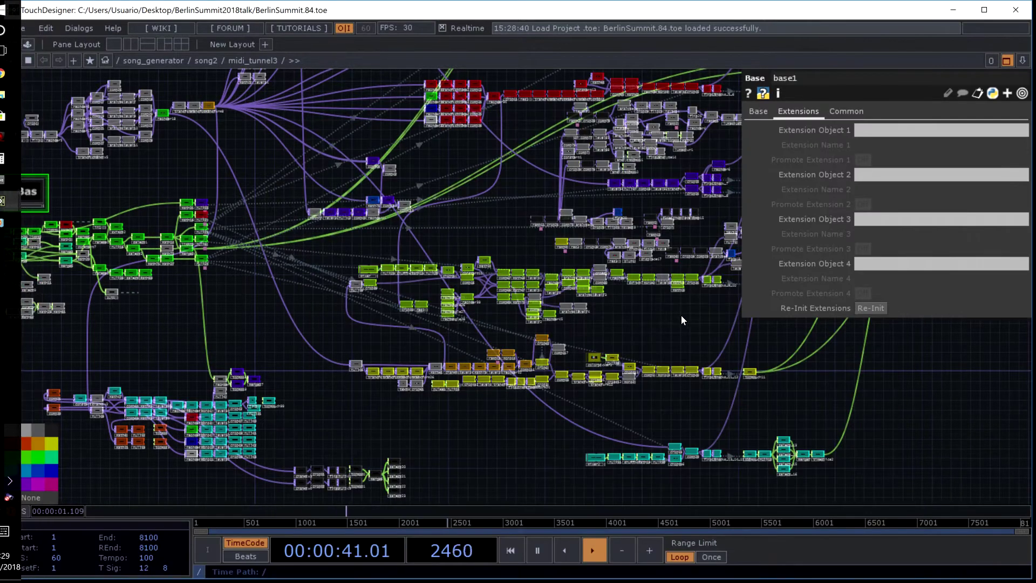
- Locate the drum texture chain fed by chopto13 in midi_tunnel3 and select comp33 to inspect its image up close
drag(898, 362, 685, 377)
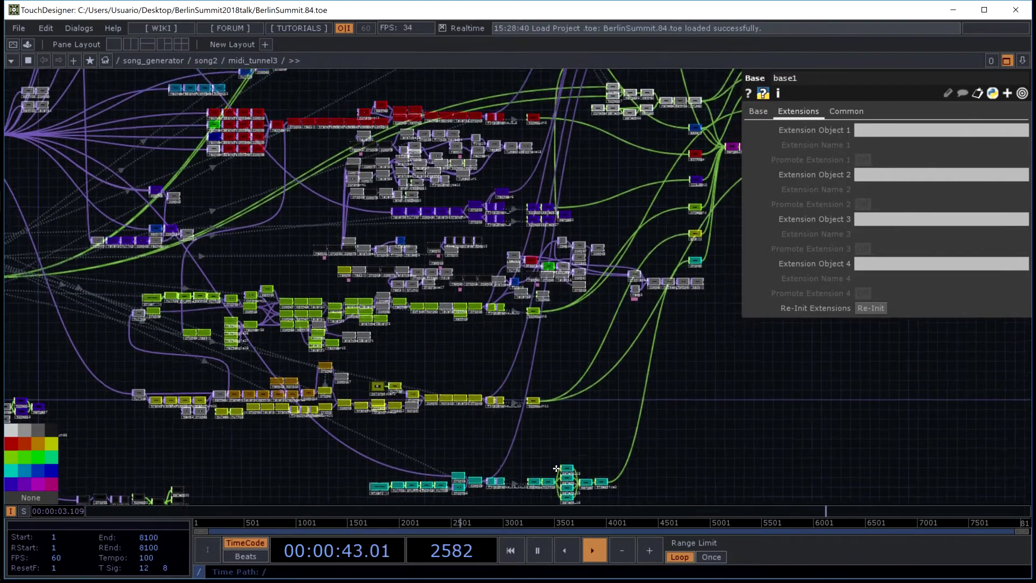
drag(556, 468, 567, 231)
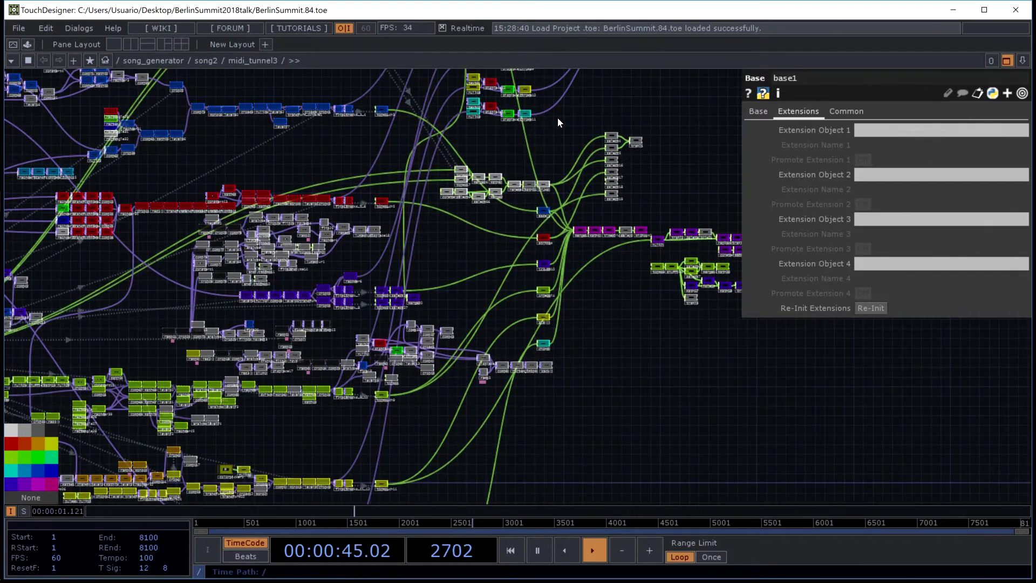
drag(558, 122, 582, 398)
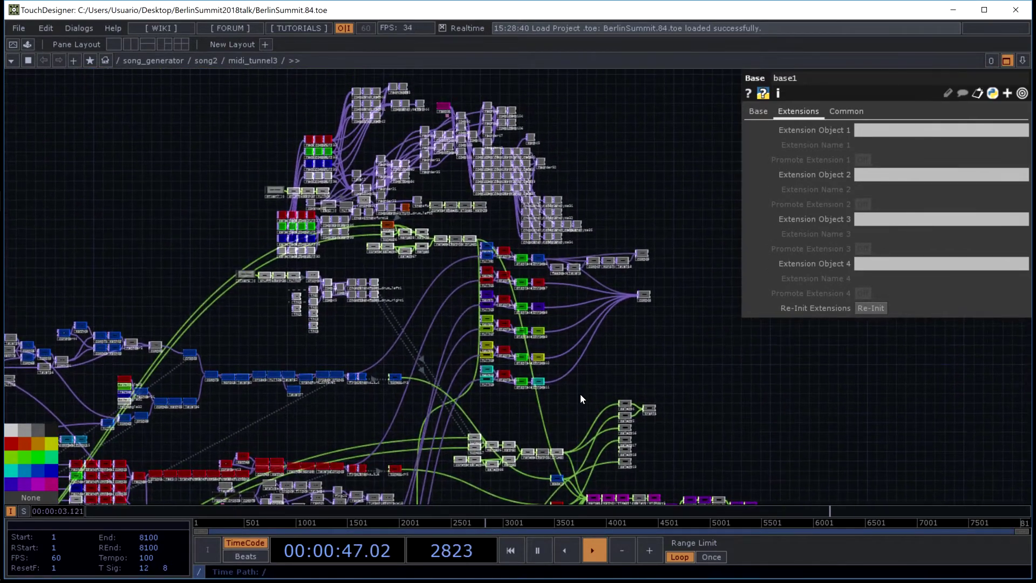
scroll(337, 308, up, 5)
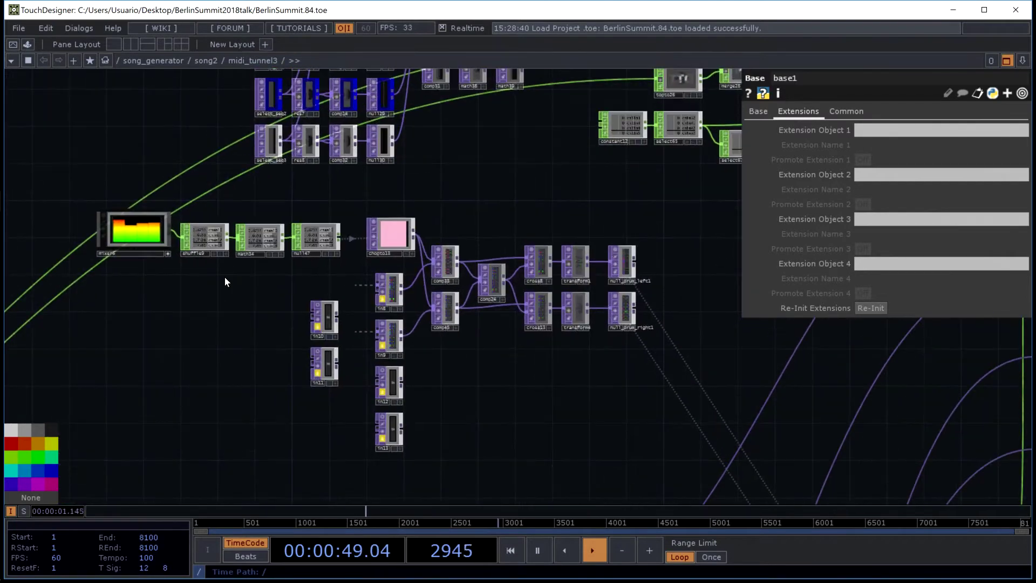
scroll(464, 306, up, 5)
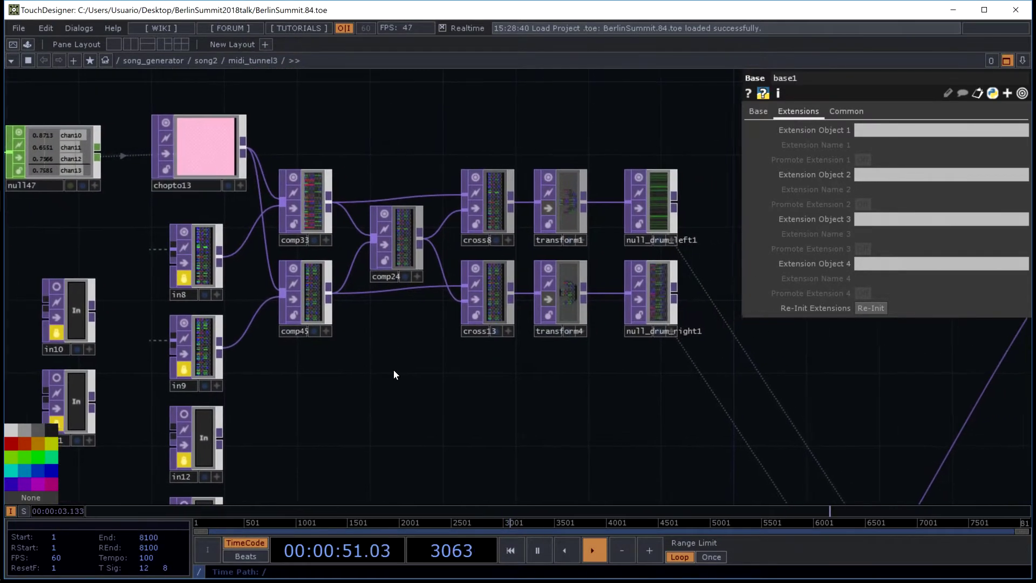
scroll(302, 192, up, 5)
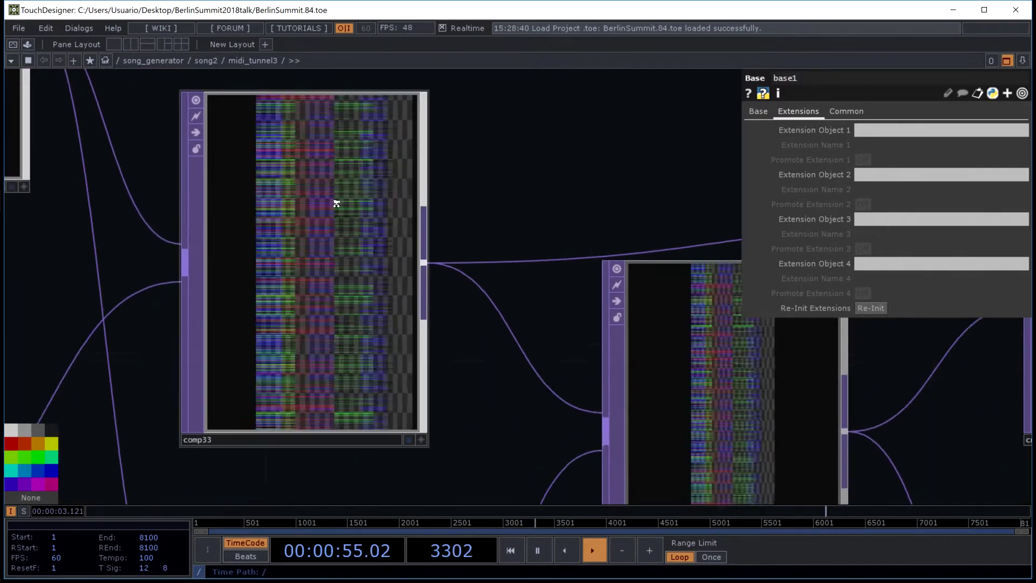
click(335, 204)
scroll(306, 212, up, 5)
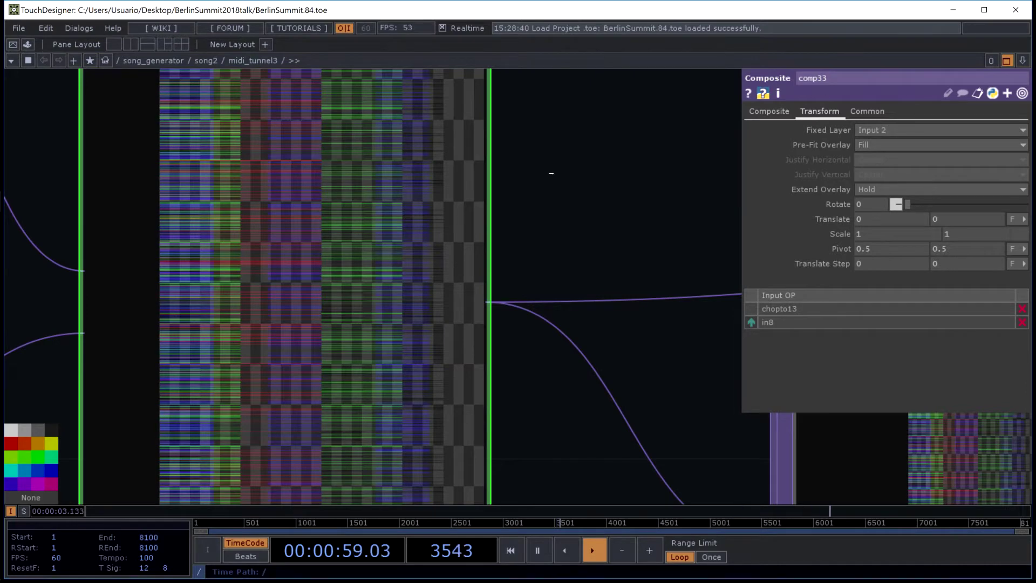
- Review the drum chain from in8 and in9 through comp33, comp45 and comp24 to null_drum_left1 and null_drum_right1
drag(577, 164, 604, 362)
scroll(603, 361, down, 5)
drag(610, 262, 429, 138)
scroll(464, 162, down, 4)
scroll(495, 134, up, 2)
scroll(429, 137, down, 4)
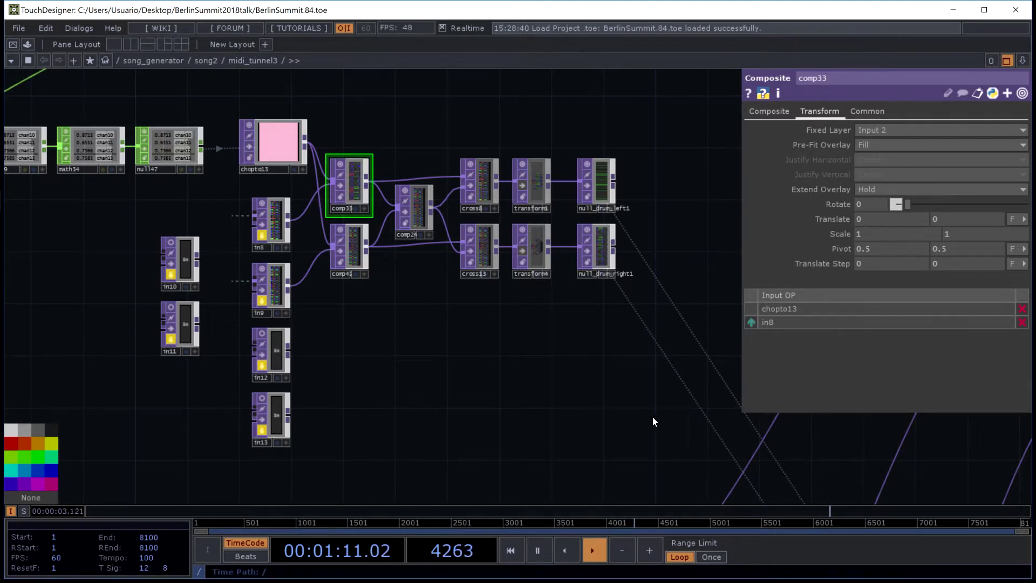
- Follow the references leaving the null_drum nodes, and trace the blue and red texture chains back towards their common source
scroll(479, 293, down, 5)
scroll(412, 243, down, 4)
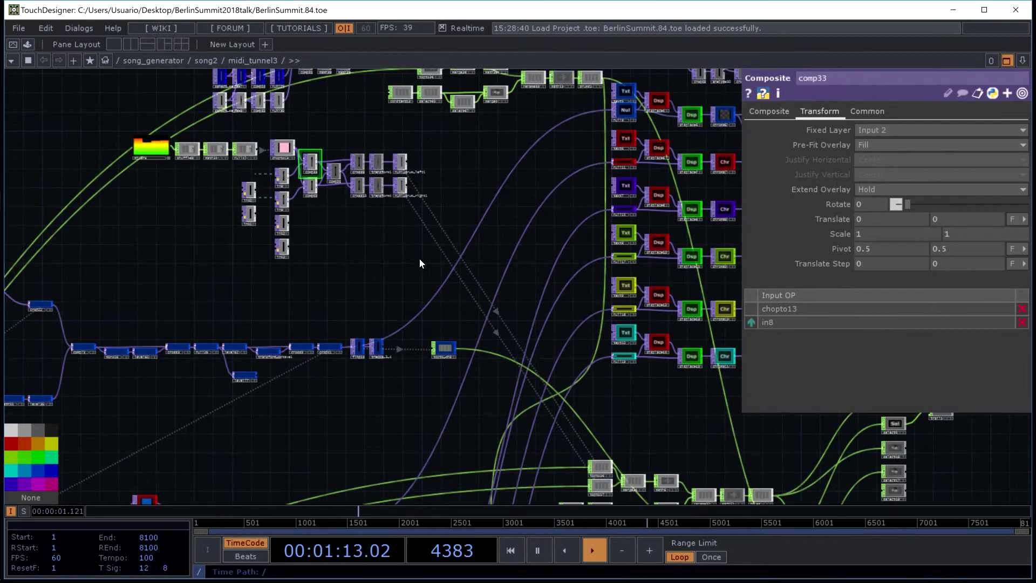
drag(629, 387, 516, 355)
drag(594, 343, 621, 313)
scroll(596, 259, left, 10)
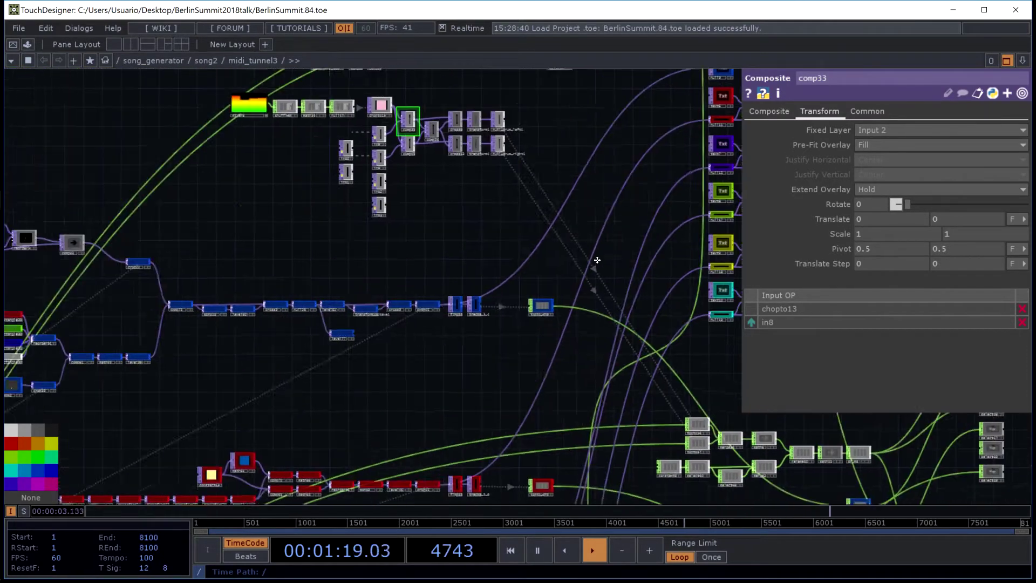
scroll(550, 238, down, 3)
scroll(529, 210, left, 3)
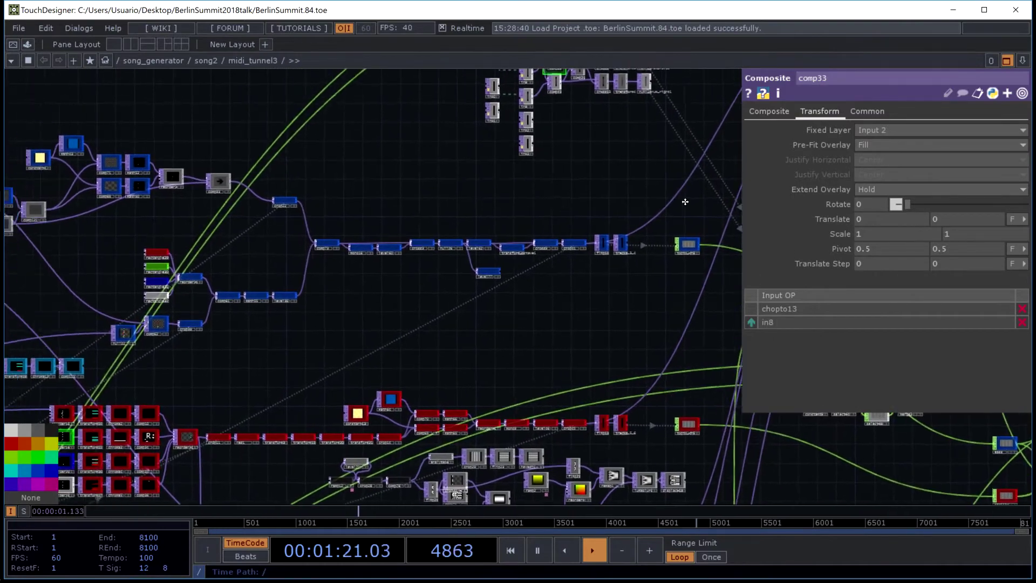
scroll(633, 219, down, 5)
scroll(302, 167, left, 5)
scroll(302, 167, down, 3)
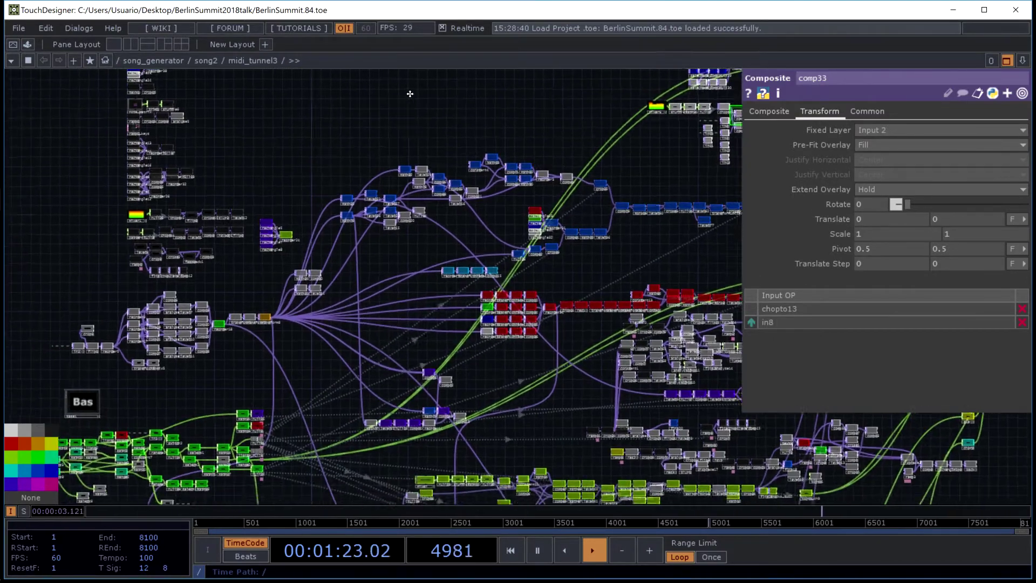
- Survey the whole midi_tunnel3 network, from its coloured instrument branches back to the green chain beside the Restart button
drag(390, 156, 446, 148)
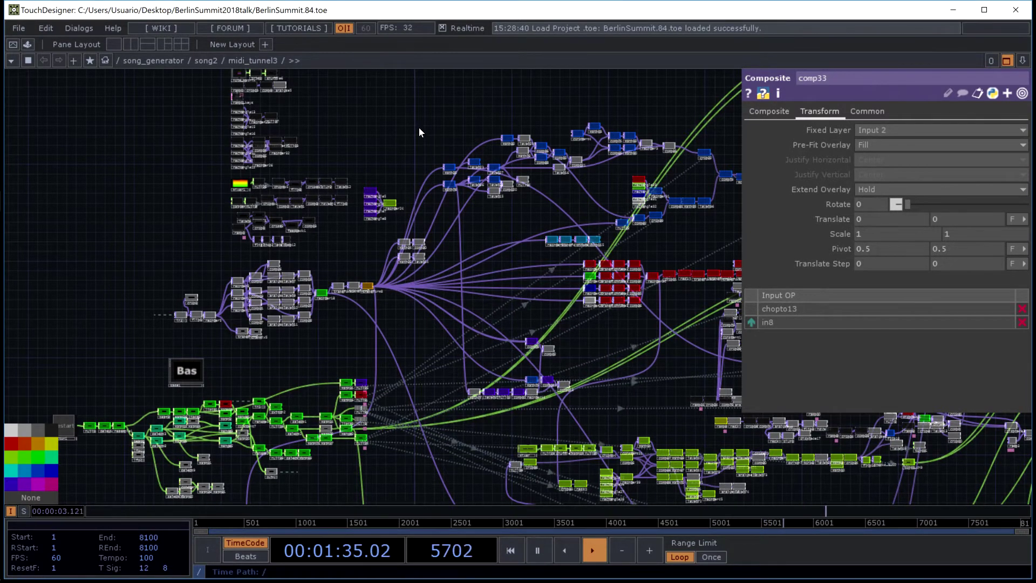
drag(419, 132, 384, 95)
drag(644, 191, 613, 168)
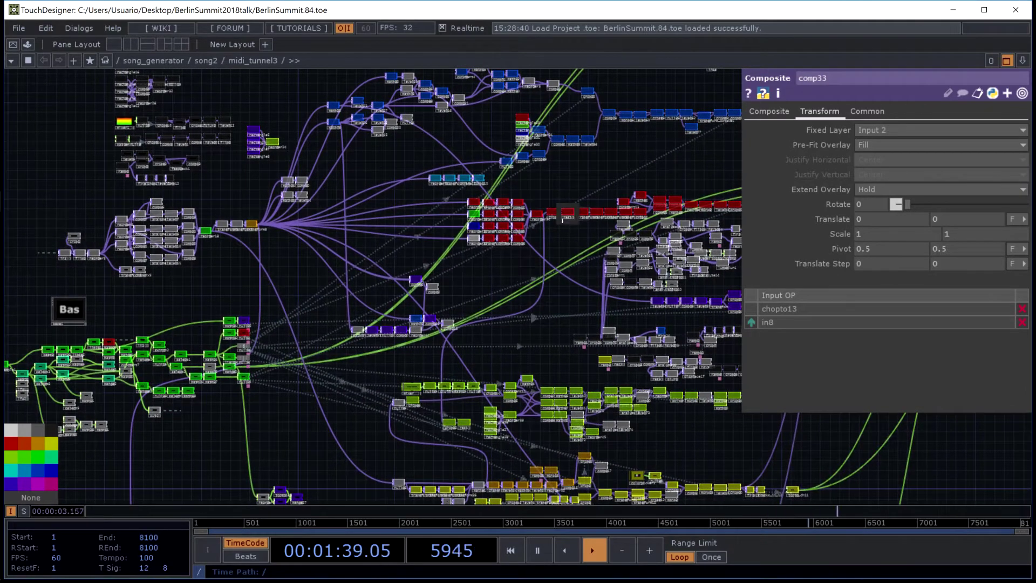
drag(586, 190, 454, 176)
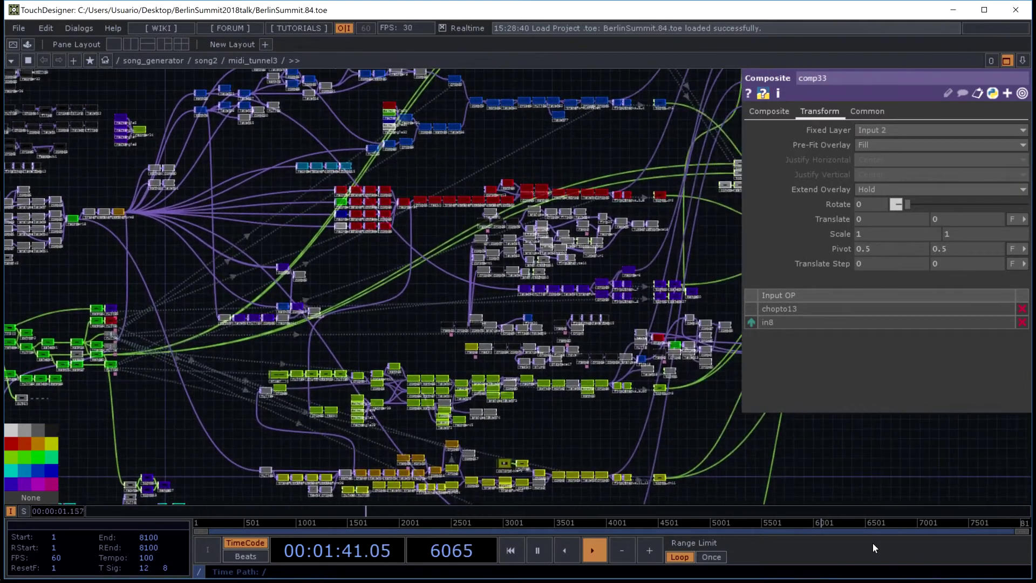
drag(885, 477, 759, 410)
drag(592, 219, 591, 243)
drag(499, 98, 769, 281)
drag(678, 81, 680, 46)
drag(154, 369, 306, 326)
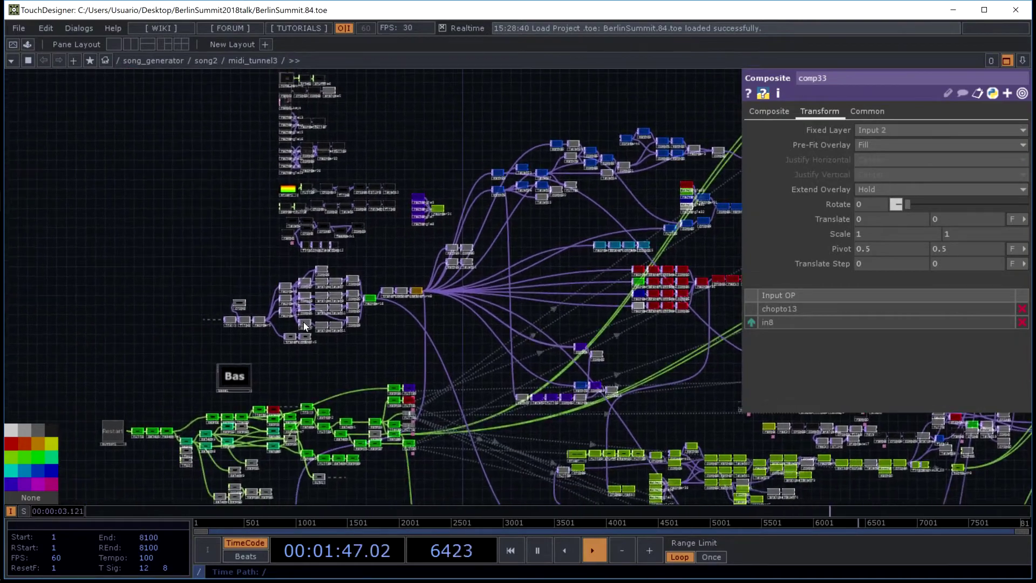
drag(155, 309, 202, 237)
scroll(203, 237, down, 4)
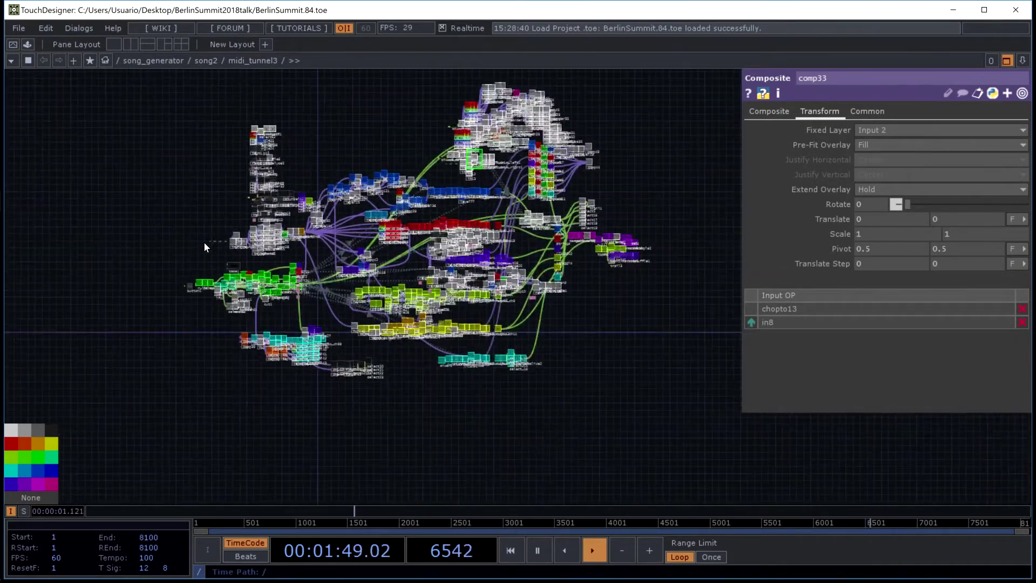
scroll(204, 242, up, 2)
scroll(211, 305, up, 2)
scroll(251, 263, up, 3)
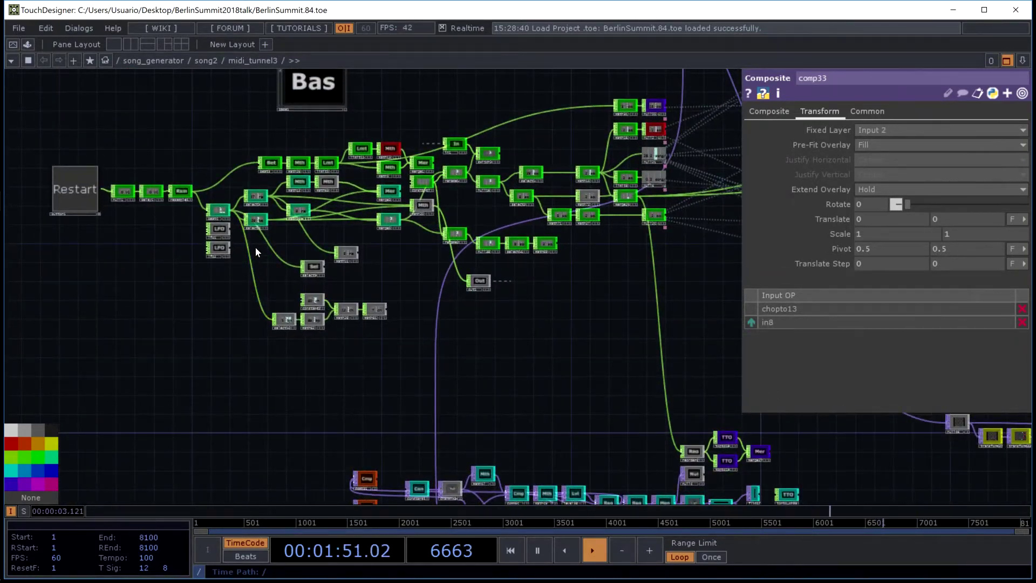
- Go up to the song2 network and review the geometry and null nodes feeding midi_tunnel3 and midi_tunnel4
scroll(254, 247, down, 5)
scroll(255, 247, down, 4)
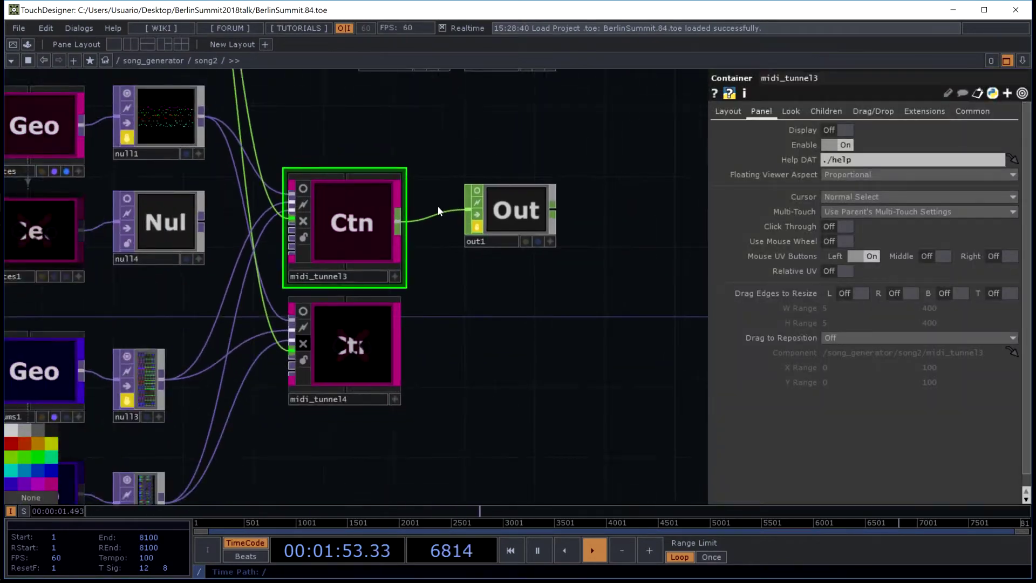
scroll(438, 206, down, 1)
drag(413, 156, 376, 276)
scroll(375, 272, down, 5)
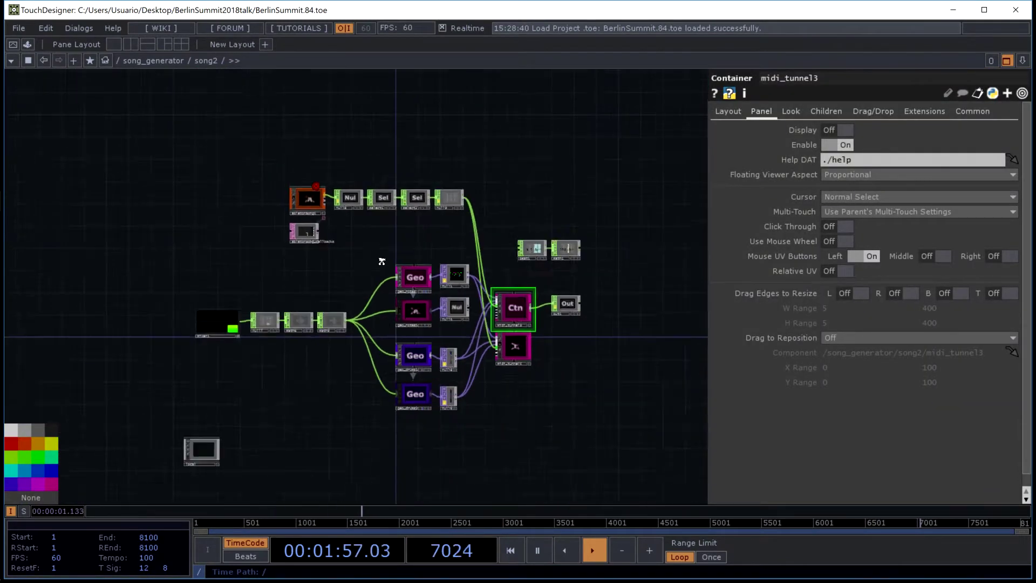
- Enter the geo_notes component and examine the coloured note lines in the geo4 viewer
scroll(383, 259, up, 3)
scroll(324, 246, up, 10)
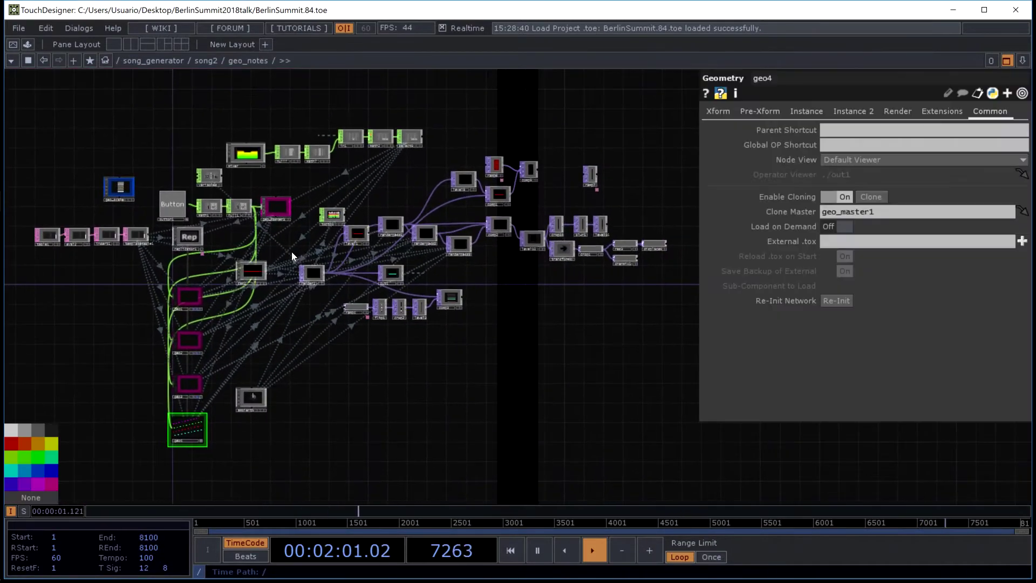
scroll(182, 436, up, 8)
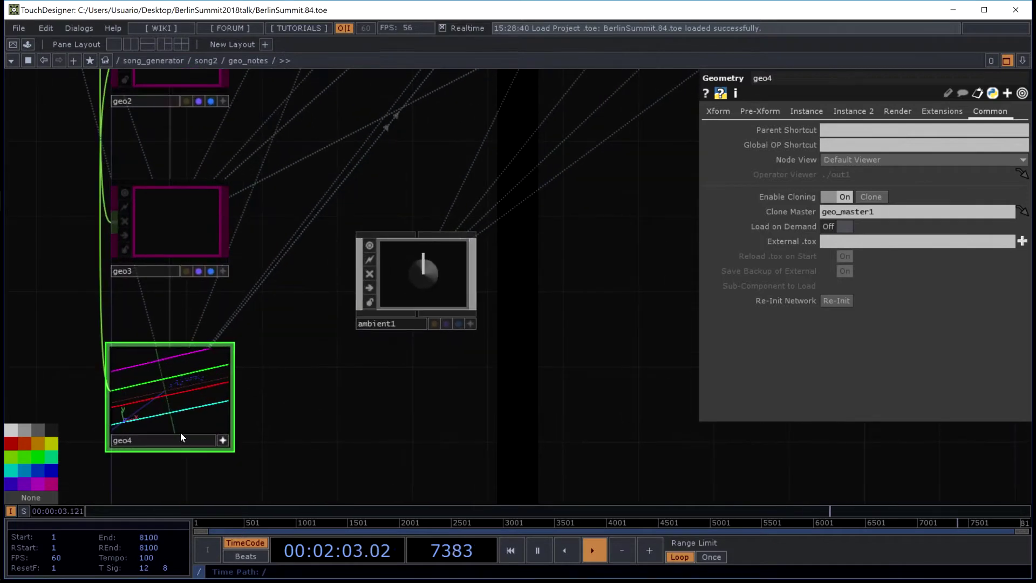
scroll(150, 383, down, 8)
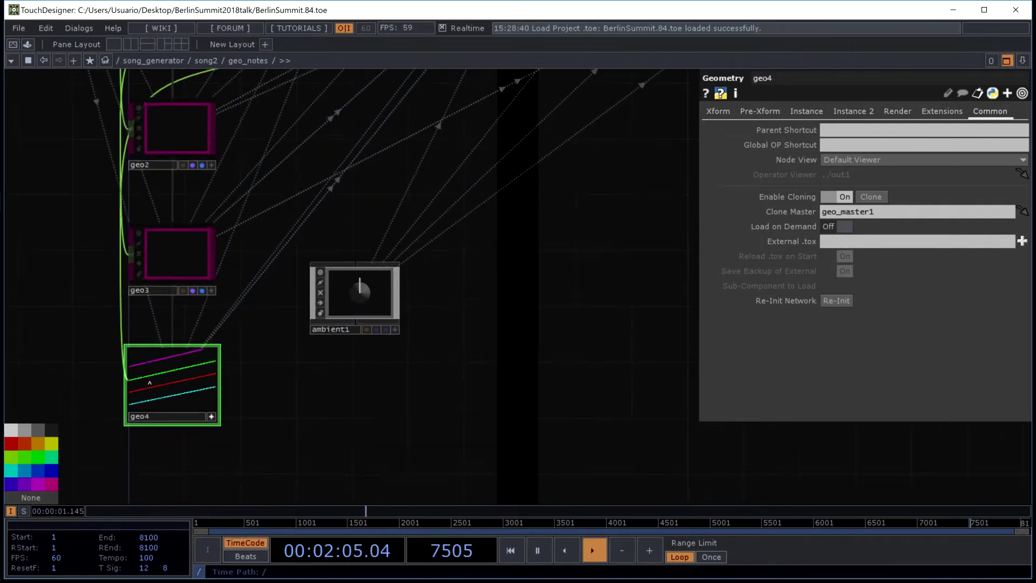
- Examine the geo_notes network, from button1 and replicator1 down to the cloned geo1 to geo4 components
drag(293, 388, 432, 453)
scroll(268, 157, up, 3)
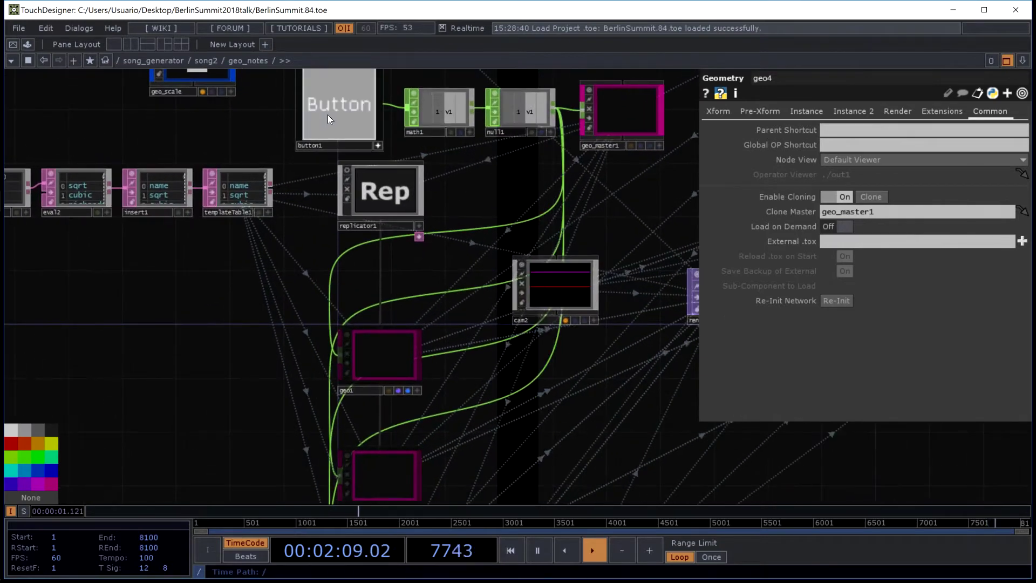
scroll(343, 294, down, 5)
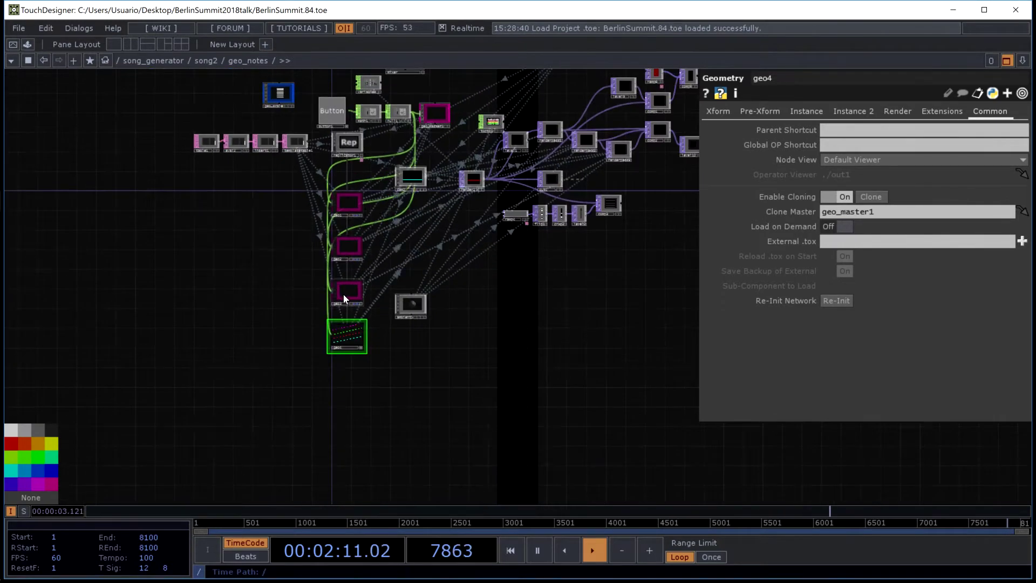
scroll(370, 452, up, 8)
scroll(324, 333, down, 6)
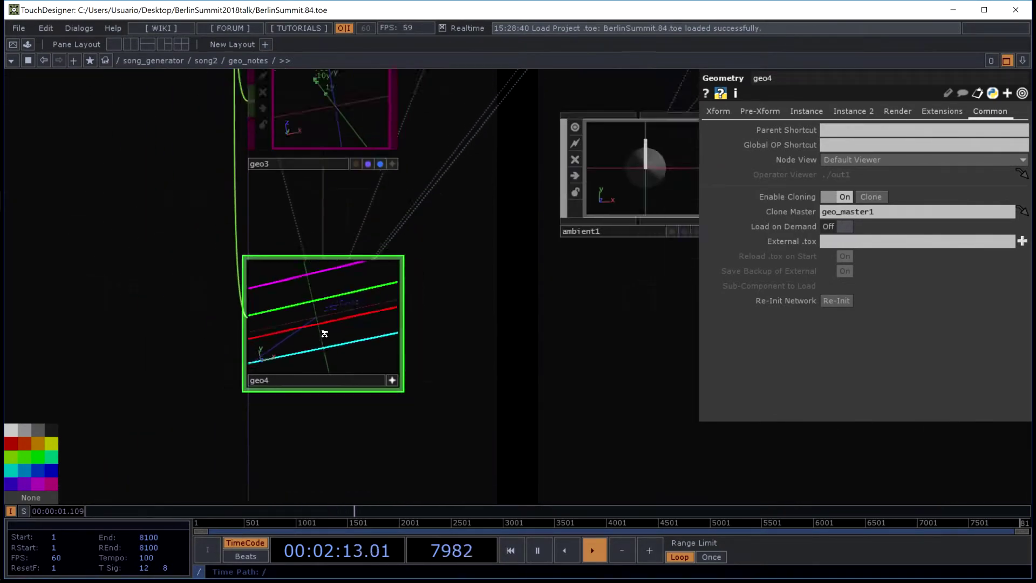
scroll(300, 218, up, 3)
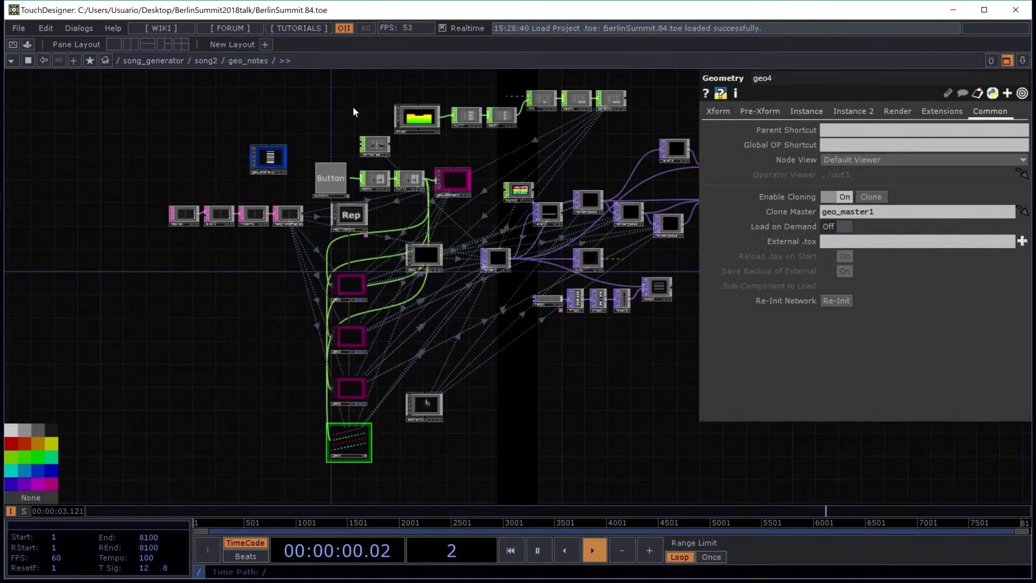
scroll(352, 107, up, 4)
drag(461, 302, 453, 207)
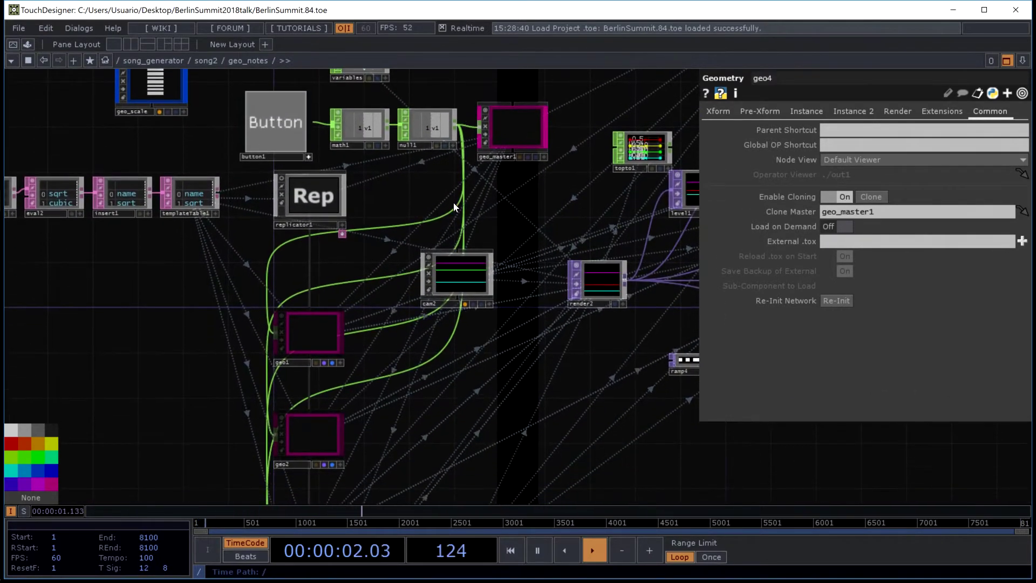
drag(476, 382, 466, 218)
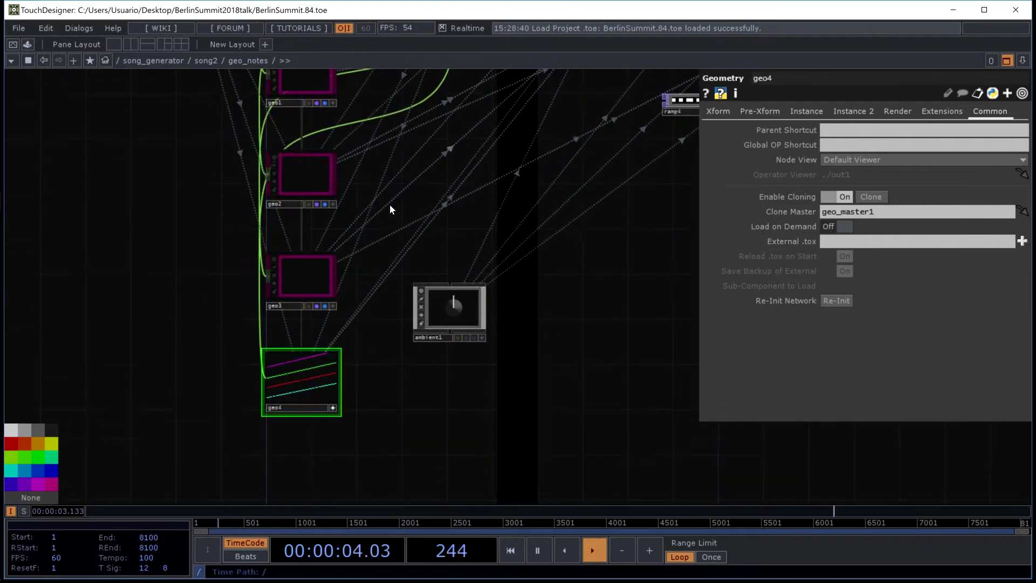
- Look inside geo4, and return up to song2 to view the geo_notes and geo_notes1 components
scroll(308, 359, up, 5)
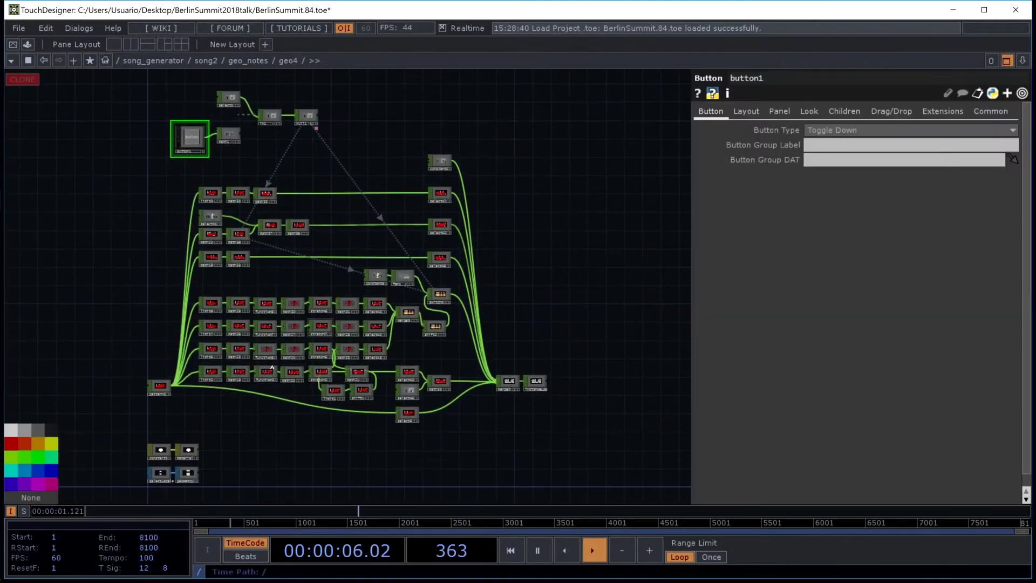
scroll(253, 325, down, 8)
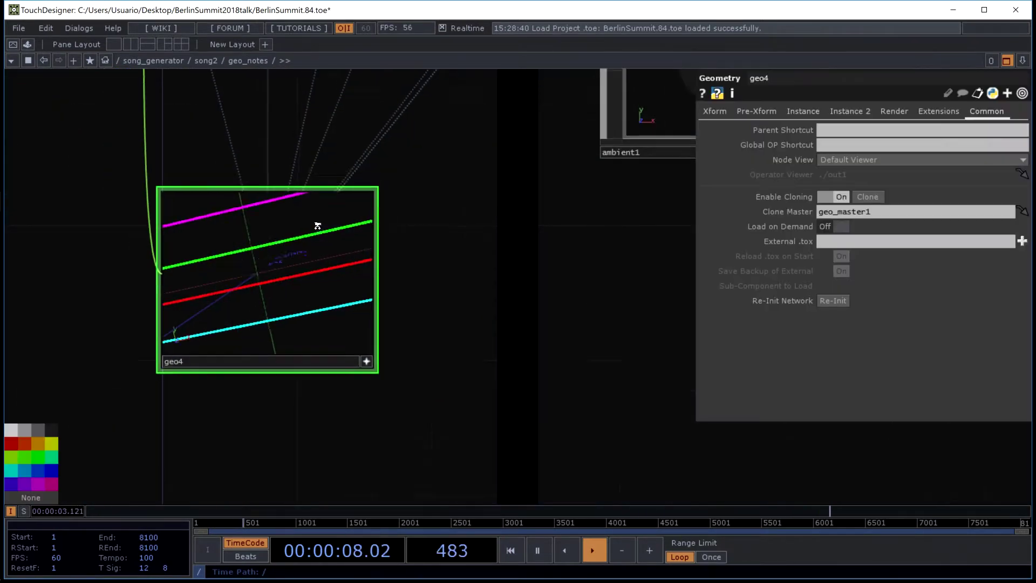
scroll(450, 250, down, 10)
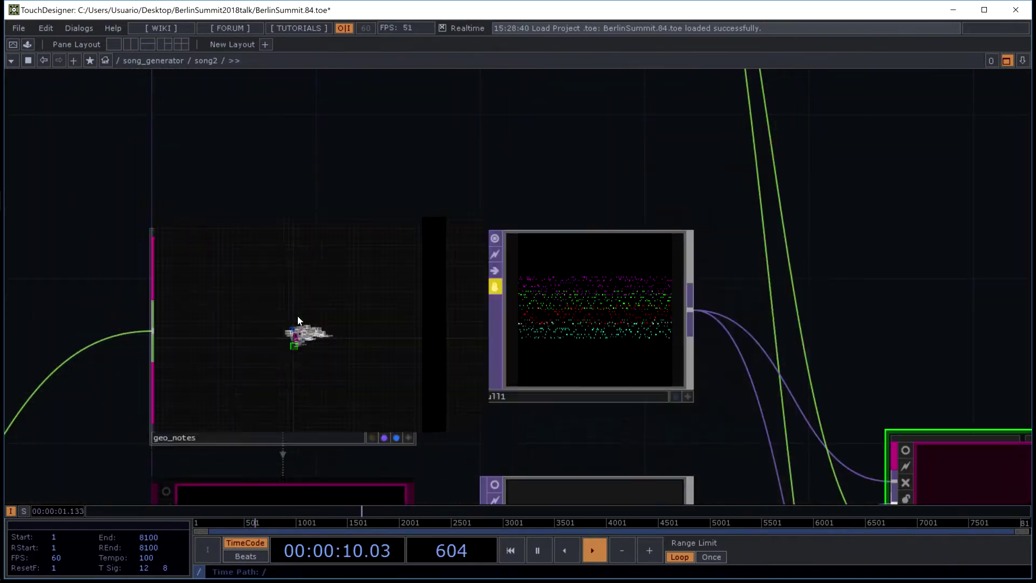
scroll(303, 361, up, 10)
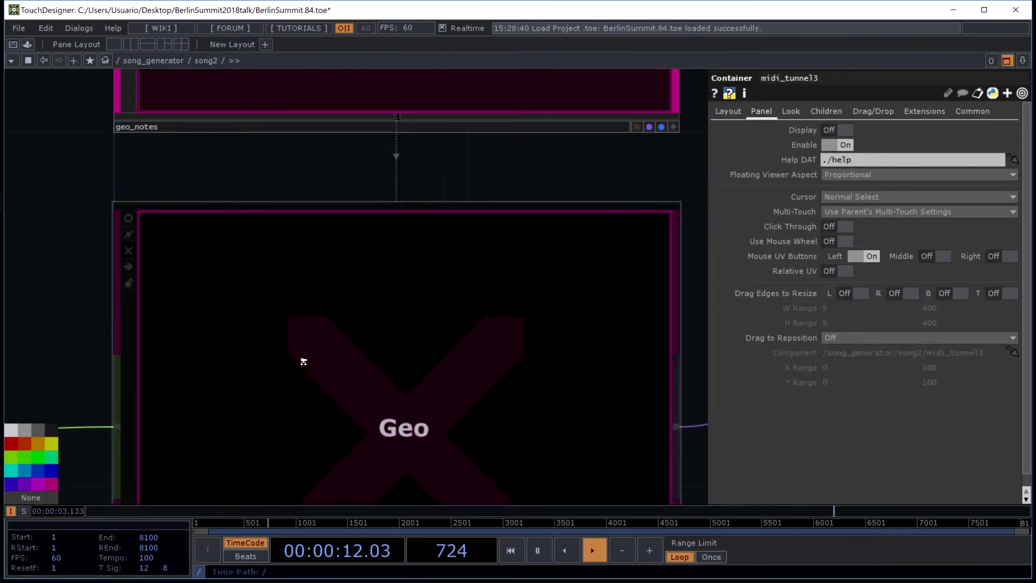
scroll(314, 356, down, 10)
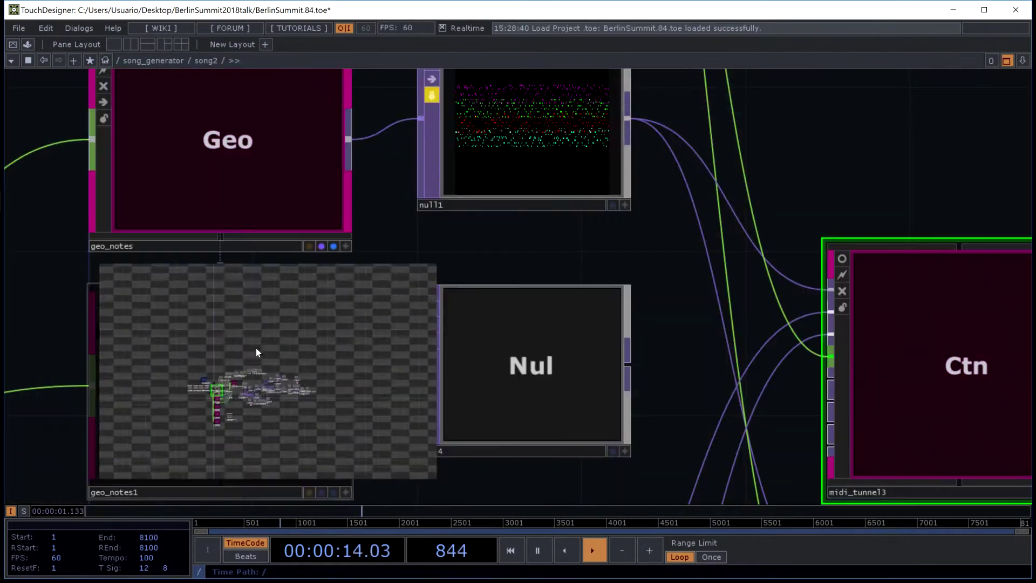
scroll(415, 190, down, 5)
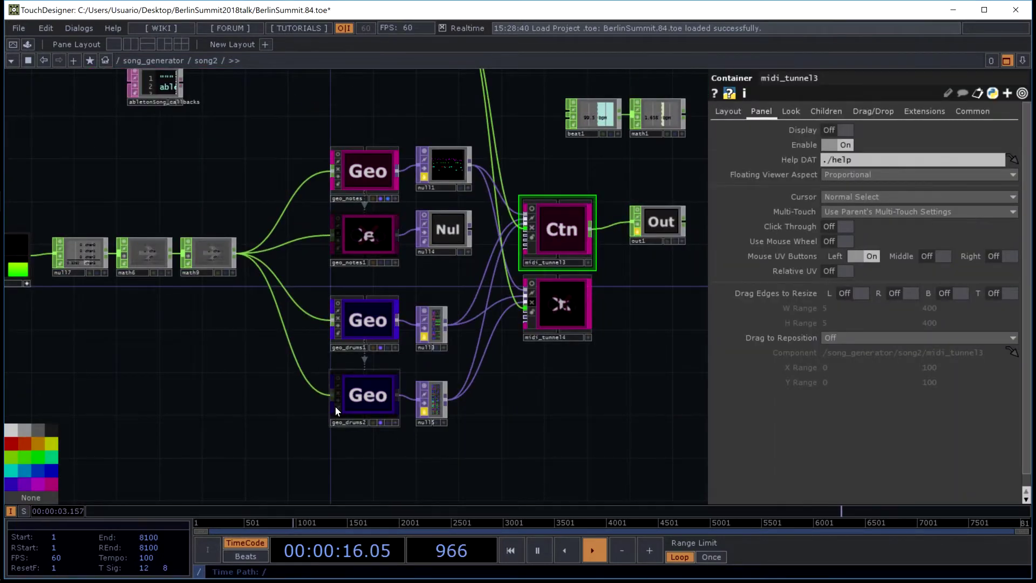
- Inspect the network inside geo_drums1, and go back to song2 to review the chains around its geometry components
scroll(346, 303, up, 10)
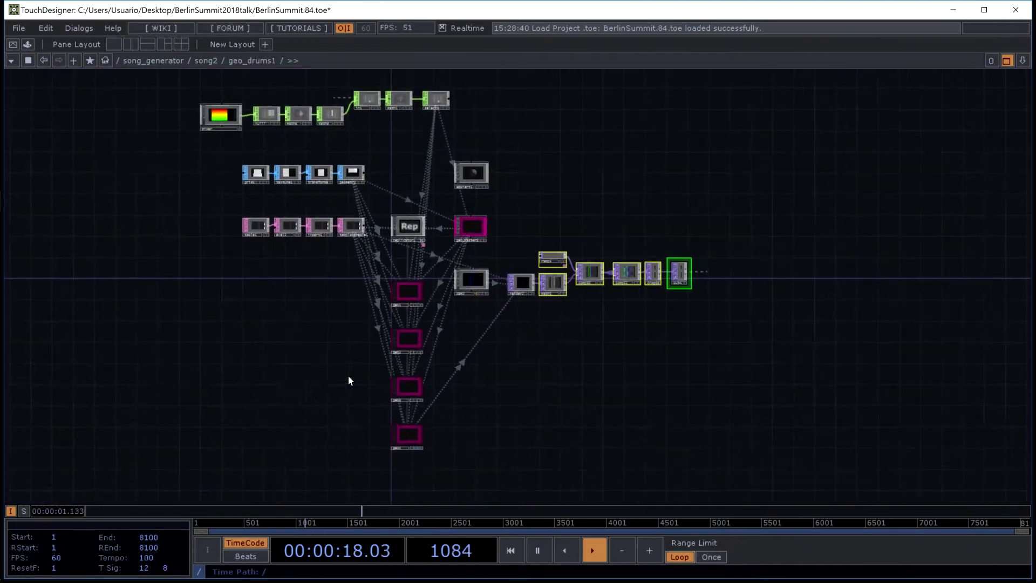
drag(422, 423, 428, 293)
scroll(428, 290, down, 10)
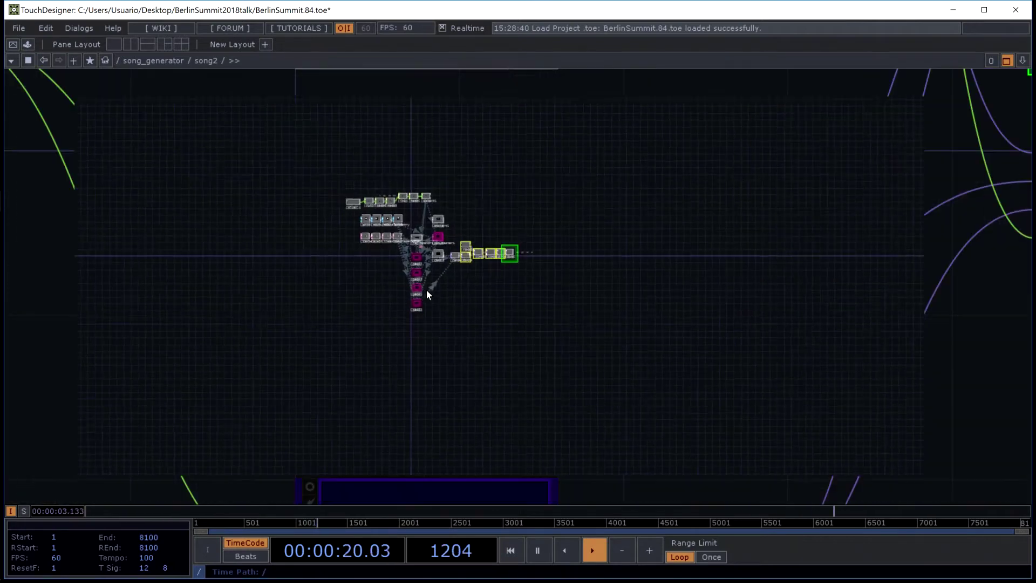
scroll(426, 292, up, 10)
key(p)
scroll(366, 308, down, 5)
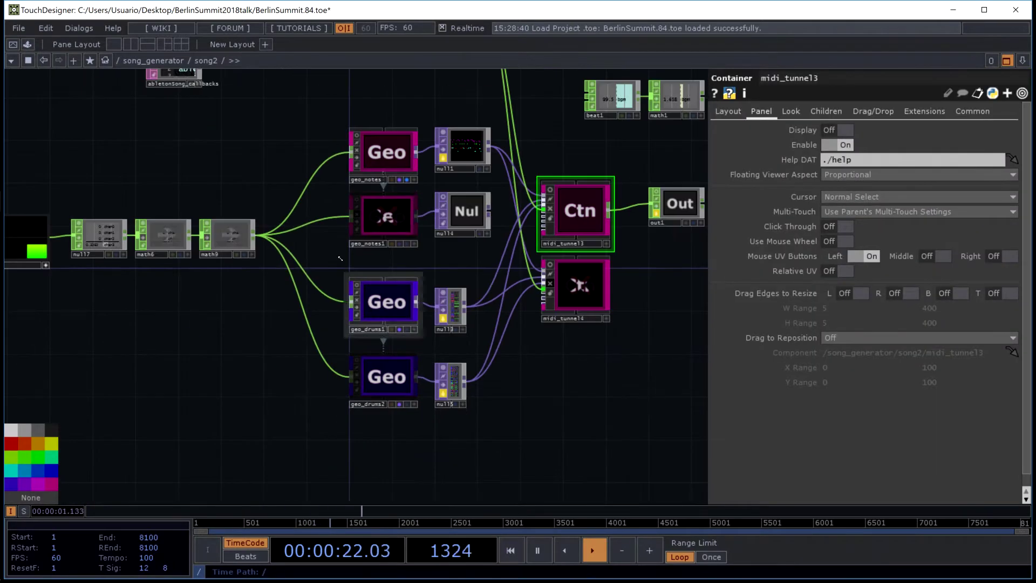
drag(277, 172, 293, 313)
scroll(292, 312, down, 8)
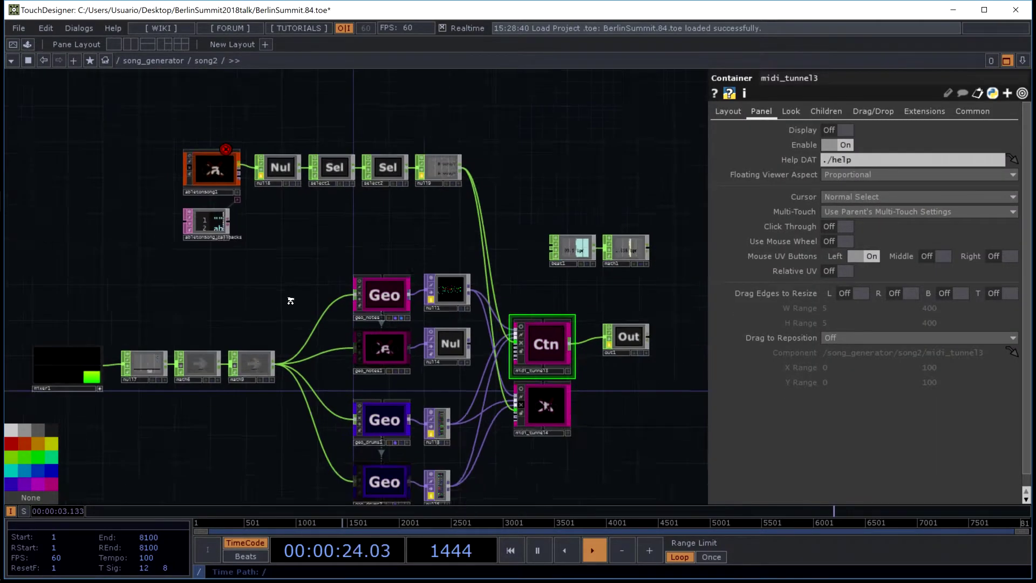
- Close the LiveMixVR_B.673 project and quit BerlinSummit.84 without saving
drag(443, 14, 355, 319)
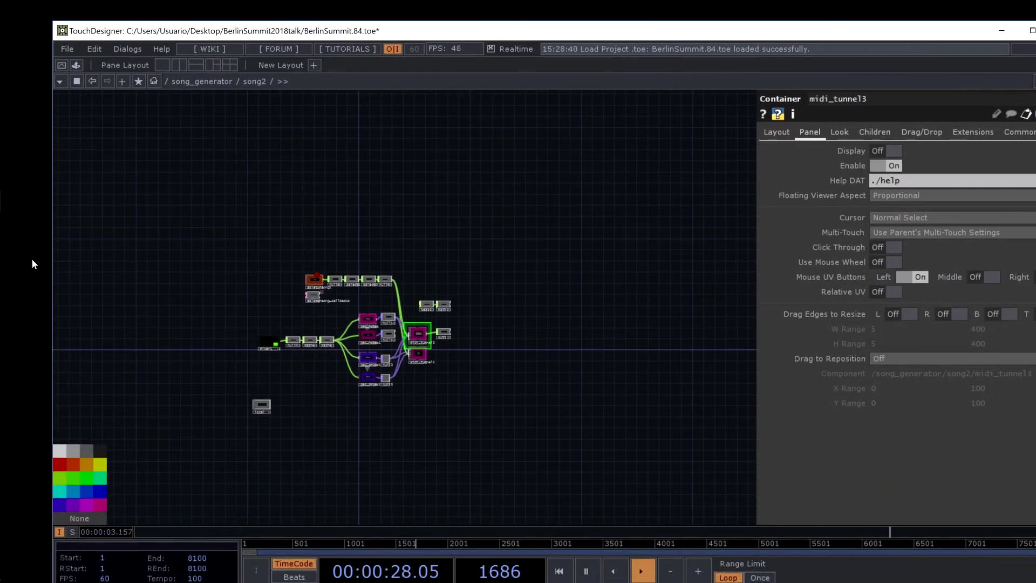
mouse_move(27, 198)
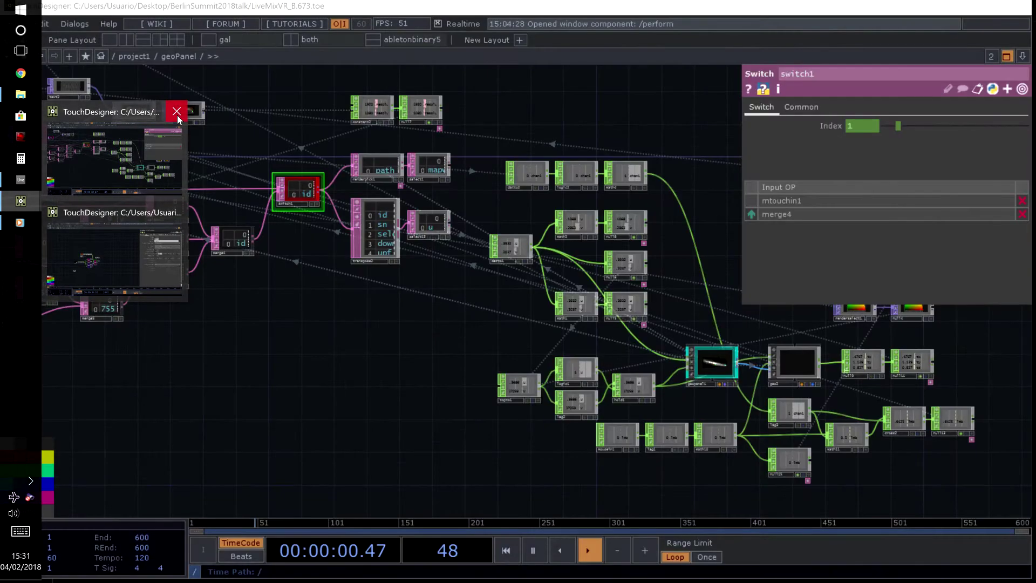
click(176, 115)
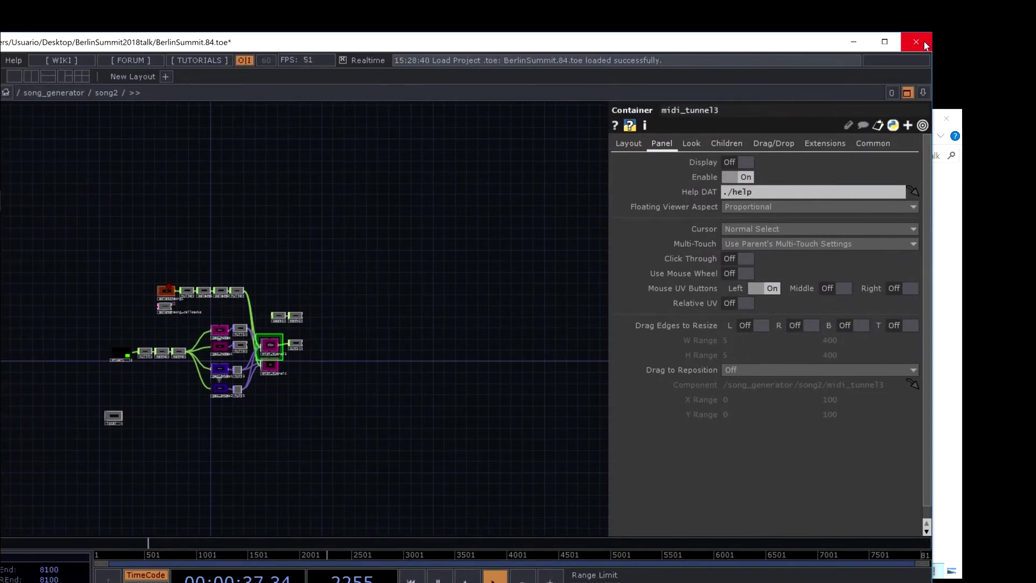
click(1035, 30)
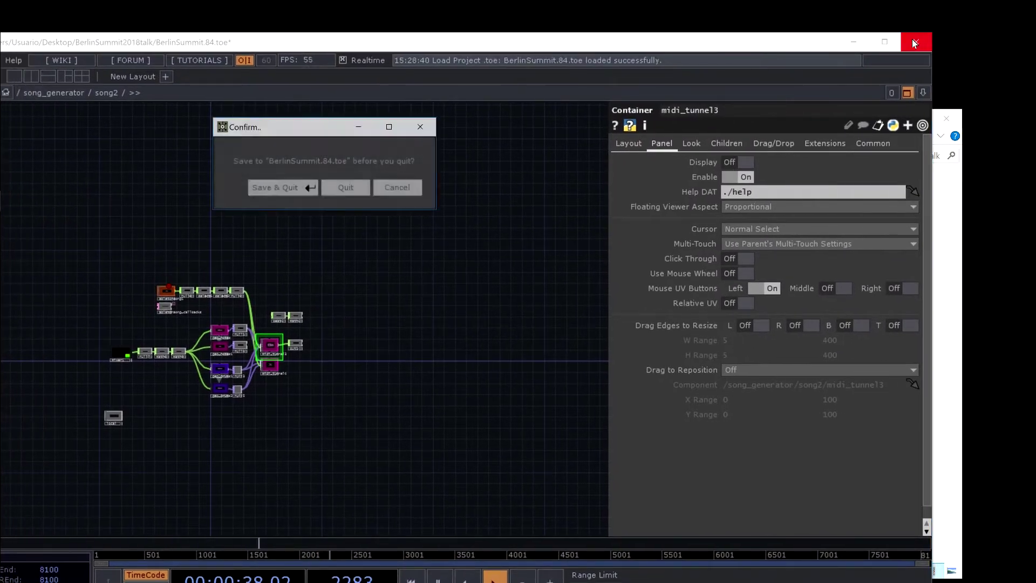
click(347, 188)
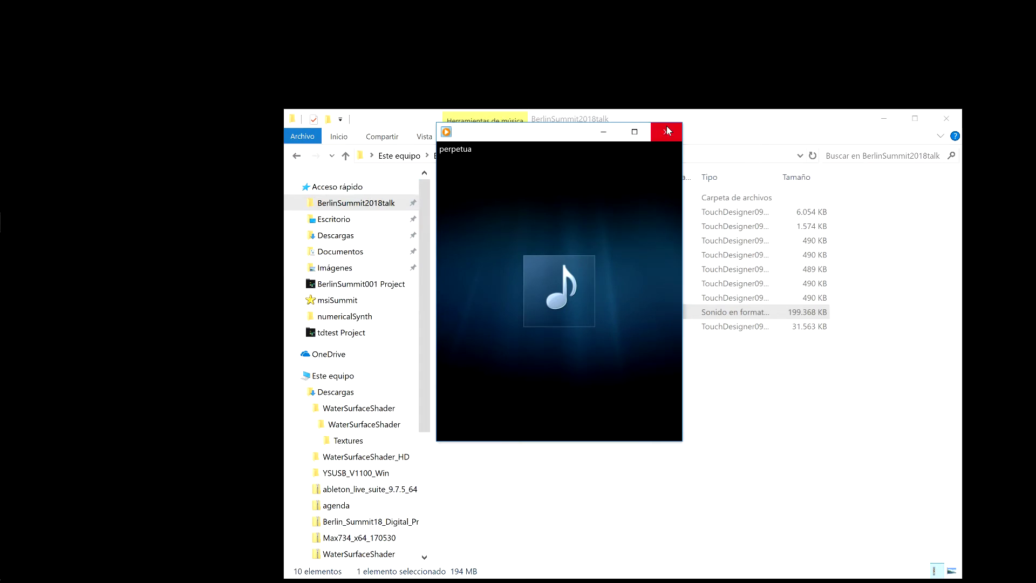
- Switch to File Explorer, find the numericalSynth folder and open its BerlinSummit.84 project
click(399, 118)
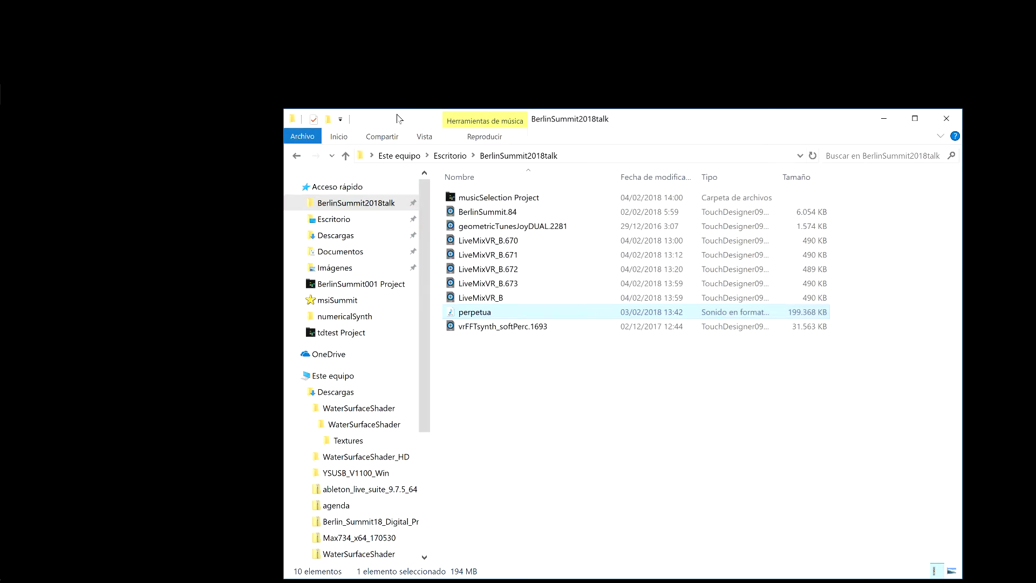
click(360, 285)
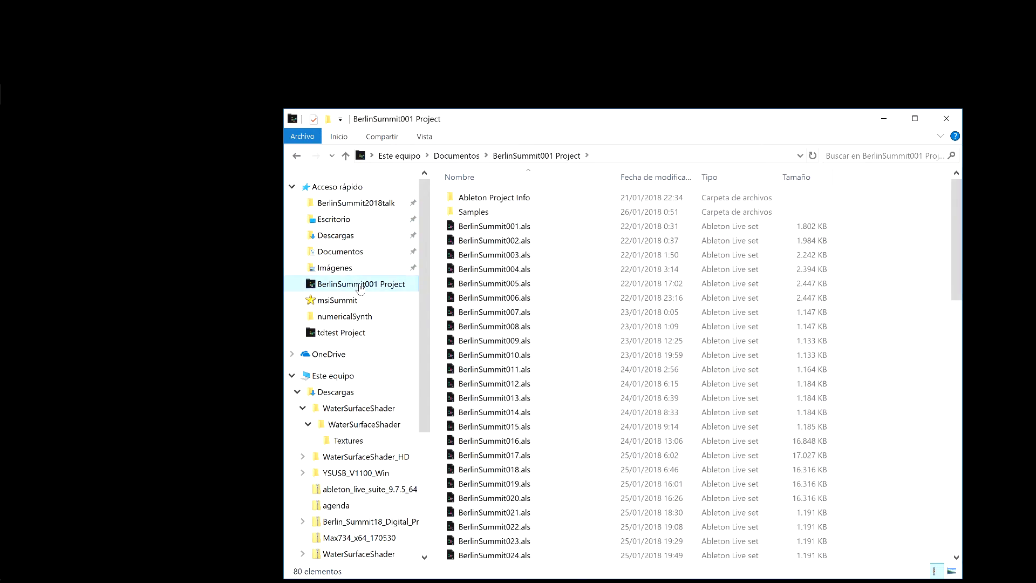
click(354, 333)
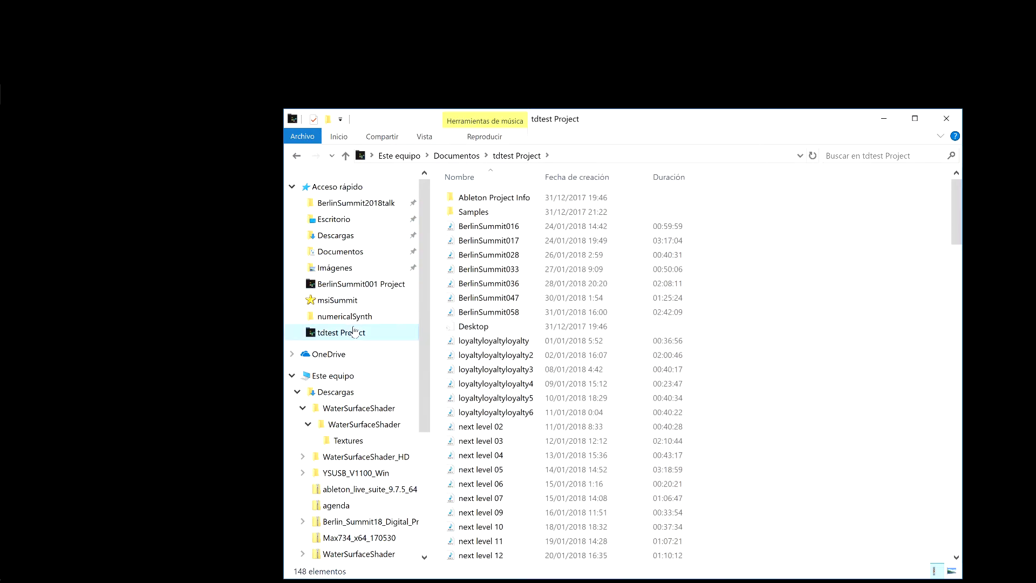
click(353, 316)
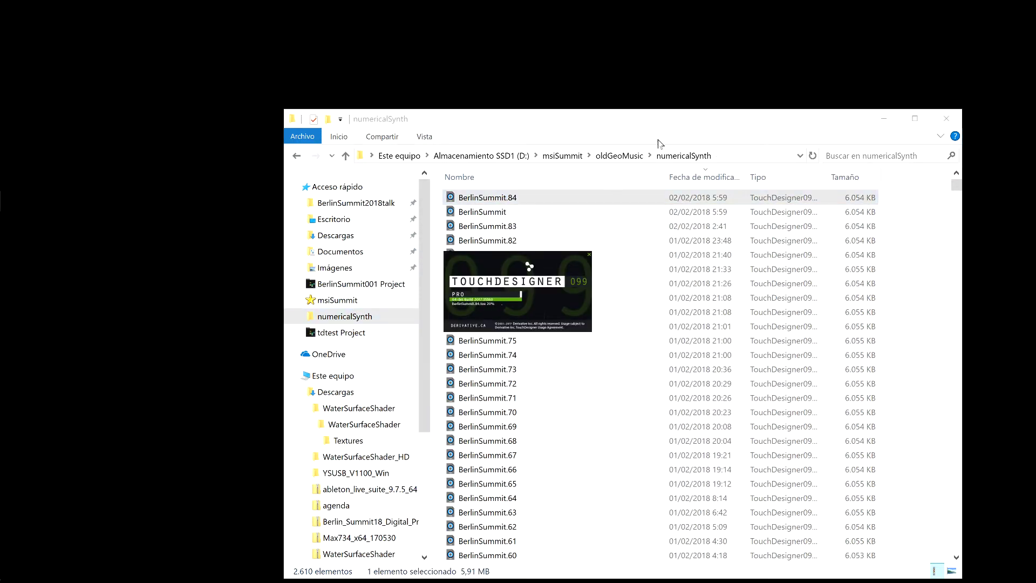
- Minimise the File Explorer and perpetua player windows, and expand the midi_tunnel3 network pane to fill the workspace
click(883, 118)
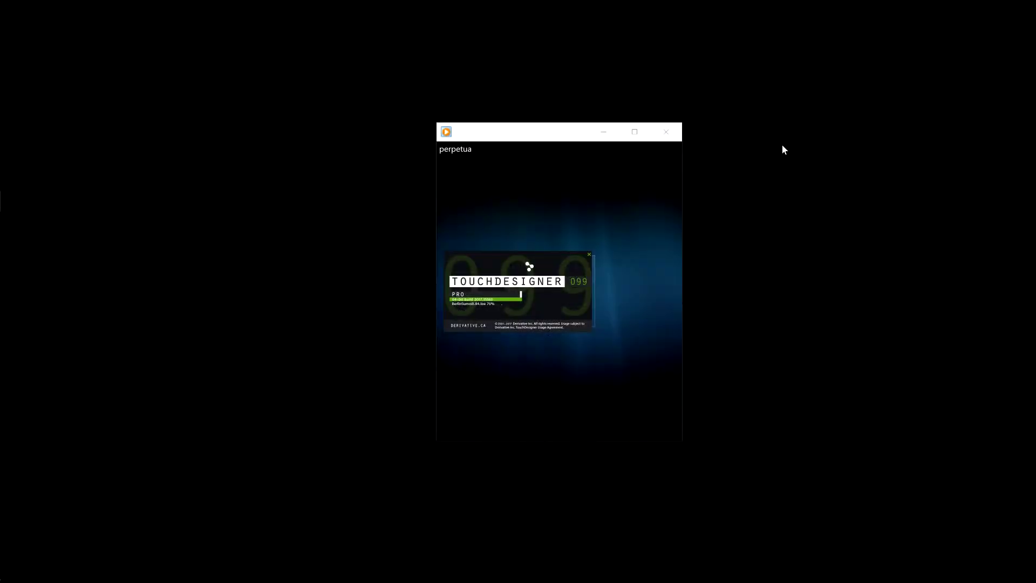
click(604, 135)
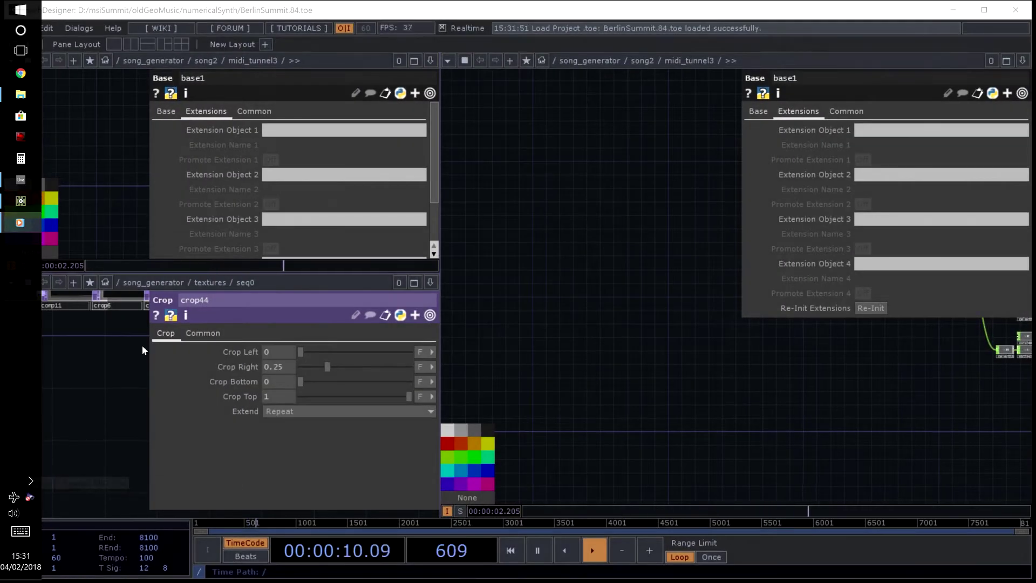
click(414, 61)
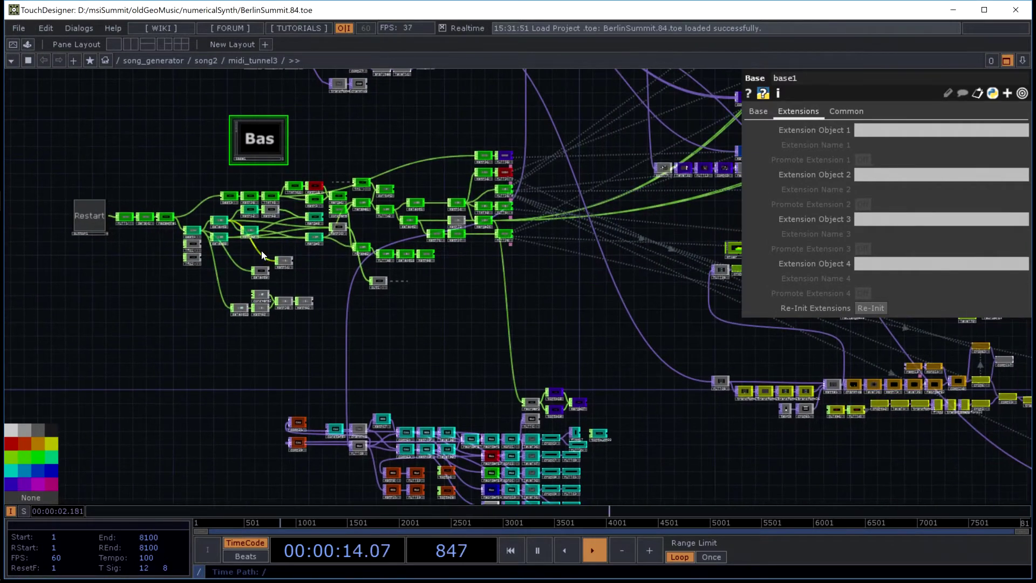
- Go up from midi_tunnel3 to song2 and enter the geo_notes component
key(u)
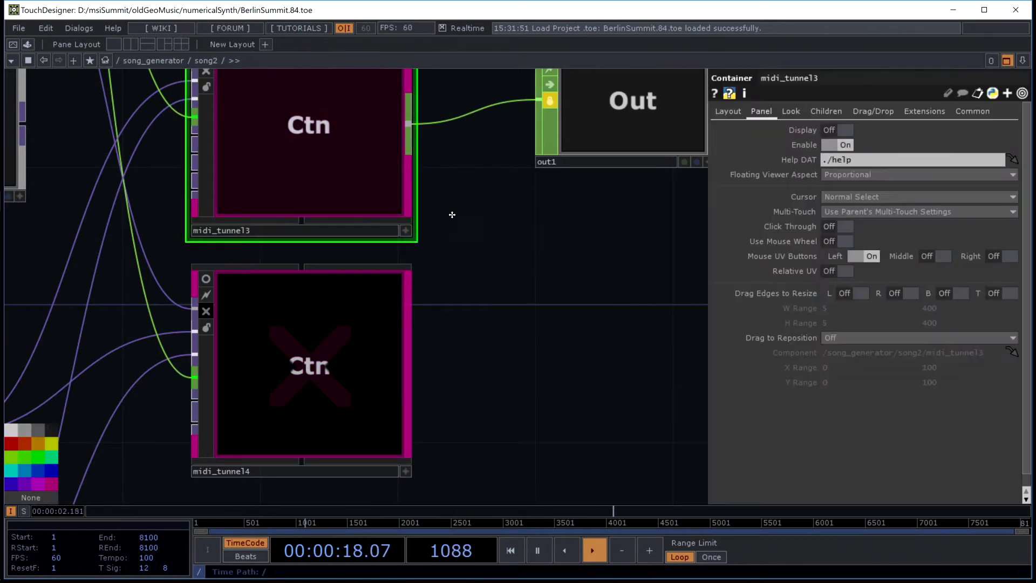
drag(448, 215, 581, 348)
scroll(581, 347, down, 5)
scroll(311, 255, up, 5)
scroll(311, 255, up, 5)
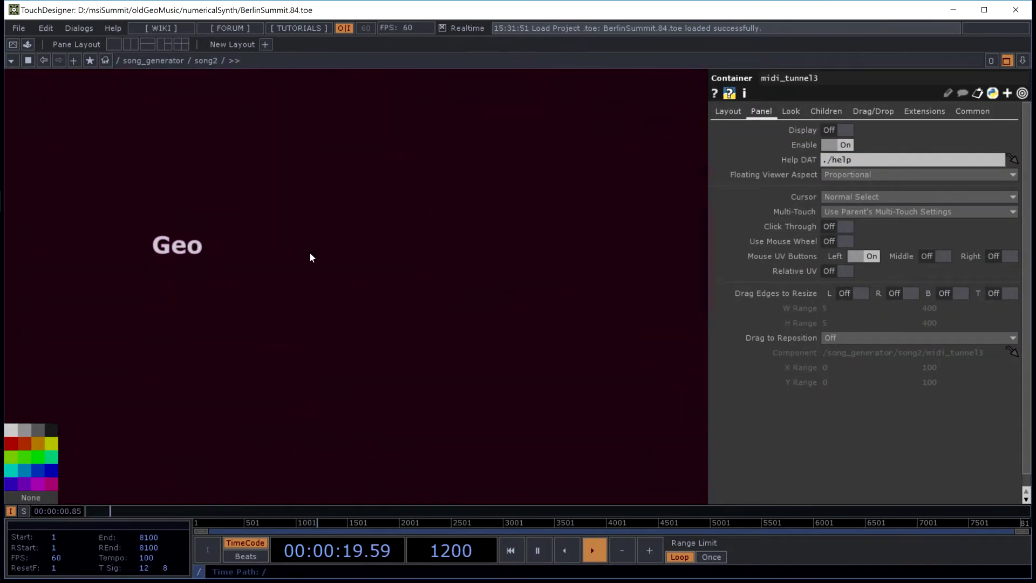
scroll(290, 400, up, 5)
drag(356, 361, 491, 202)
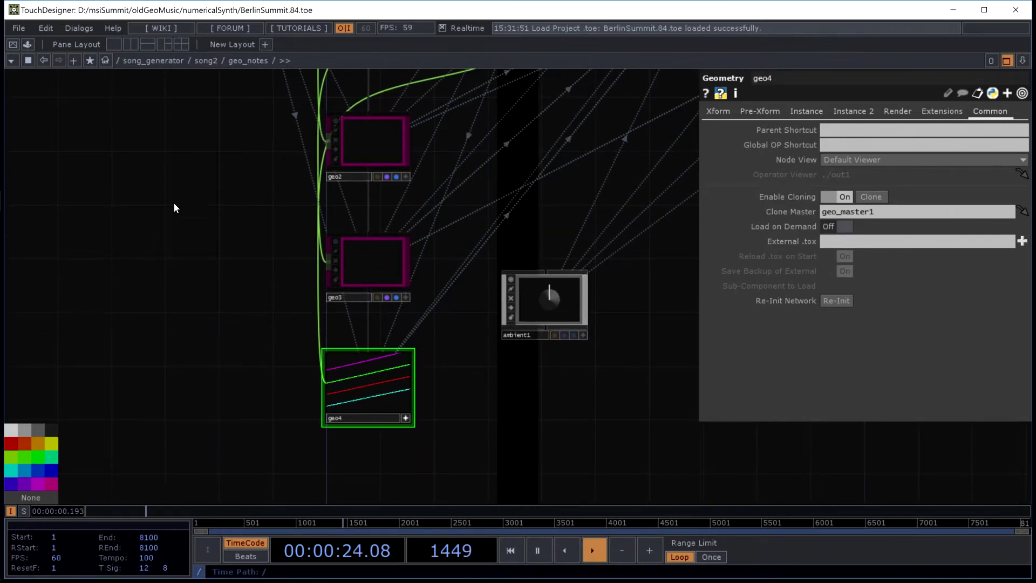
- Survey the reloaded geo_notes network, look inside the geo4 clone and come back out to its viewer
drag(174, 204, 197, 411)
scroll(196, 377, down, 8)
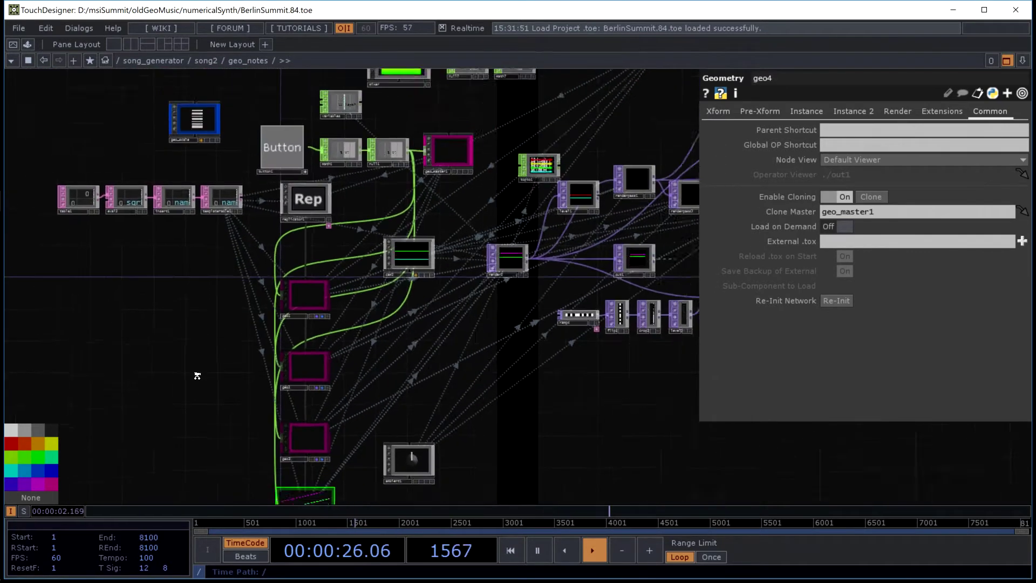
scroll(380, 377, up, 10)
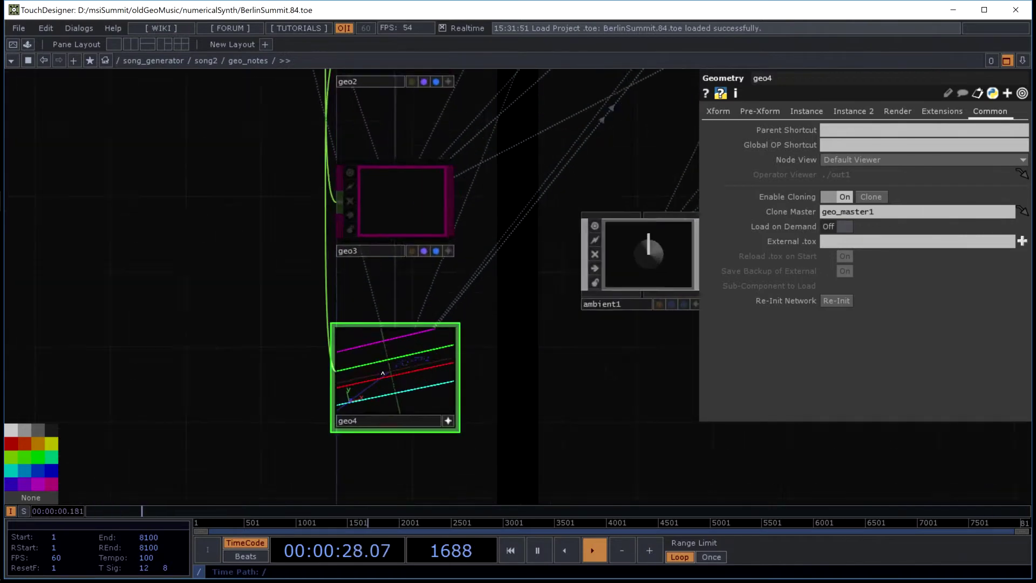
key(p)
scroll(382, 374, down, 10)
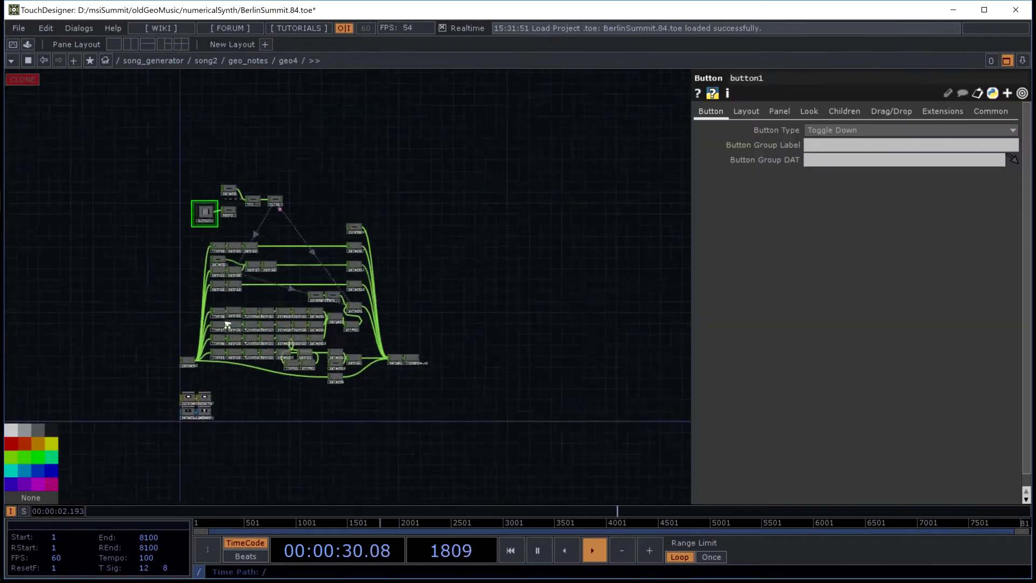
scroll(455, 189, down, 8)
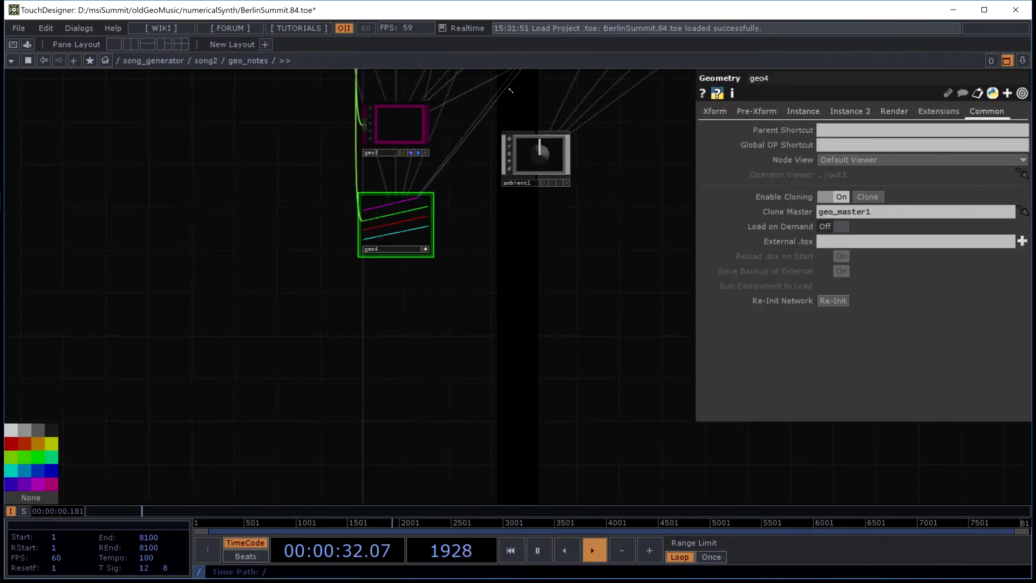
- Leave geo_notes for song2 and inspect the abletonSong1 chain that feeds the MIDI tunnel containers
scroll(443, 312, down, 6)
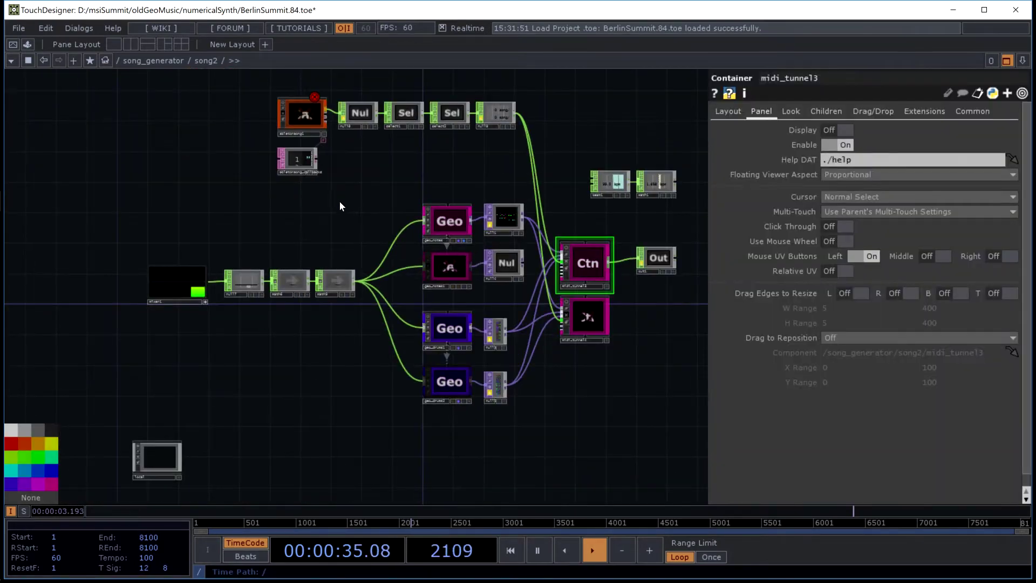
drag(340, 205, 365, 206)
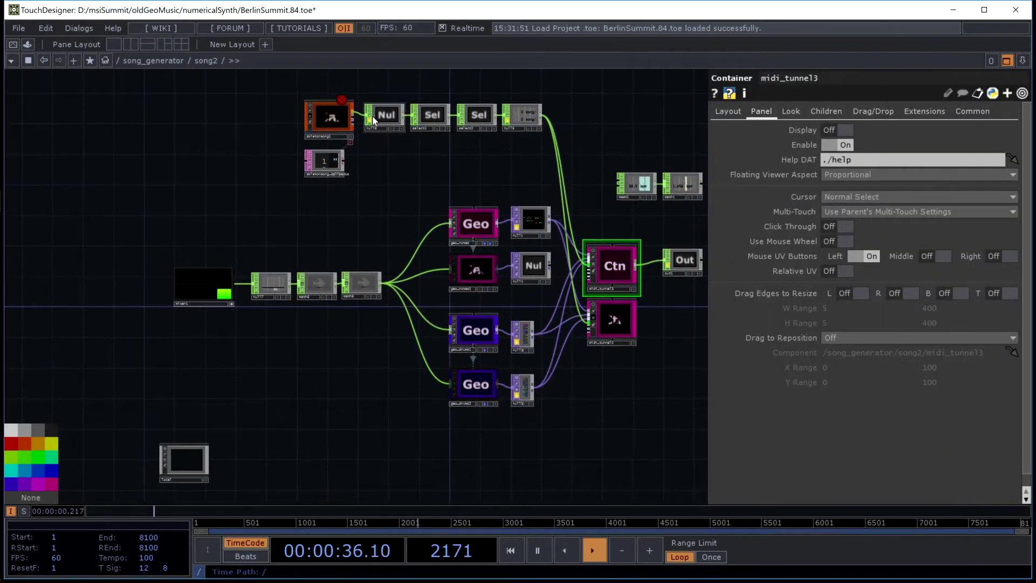
scroll(348, 128, up, 5)
scroll(348, 128, down, 5)
scroll(348, 129, up, 4)
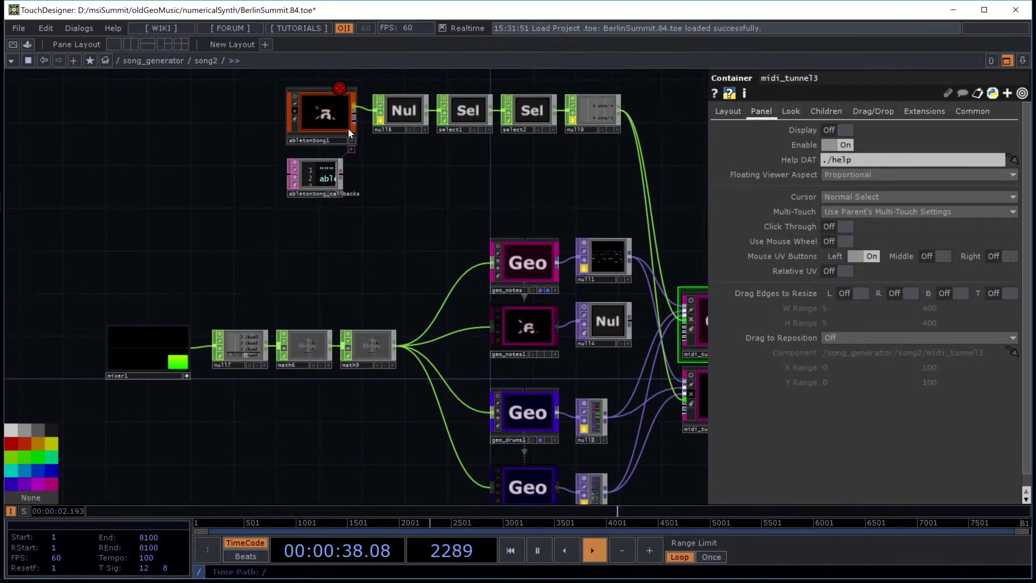
- Go up from song2 to song_generator and enter the textures component
scroll(348, 128, down, 7)
scroll(350, 132, down, 3)
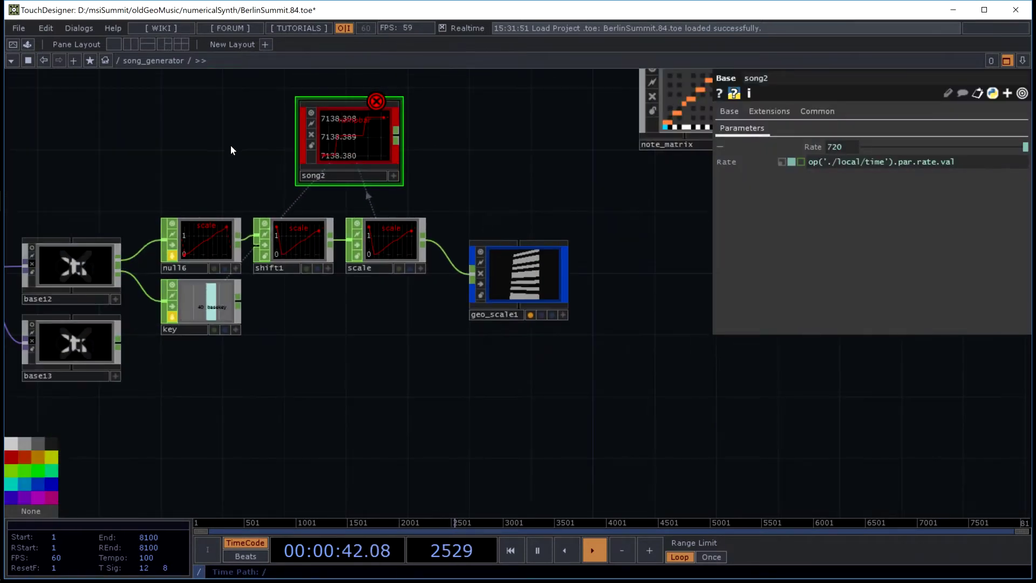
drag(231, 145, 512, 230)
scroll(511, 231, down, 5)
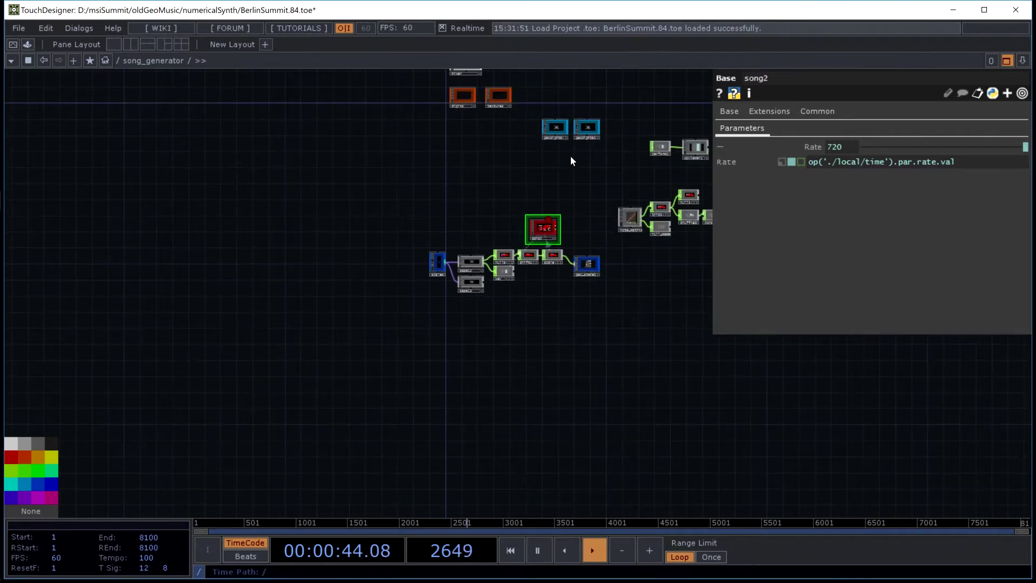
drag(571, 161, 524, 229)
scroll(531, 167, up, 10)
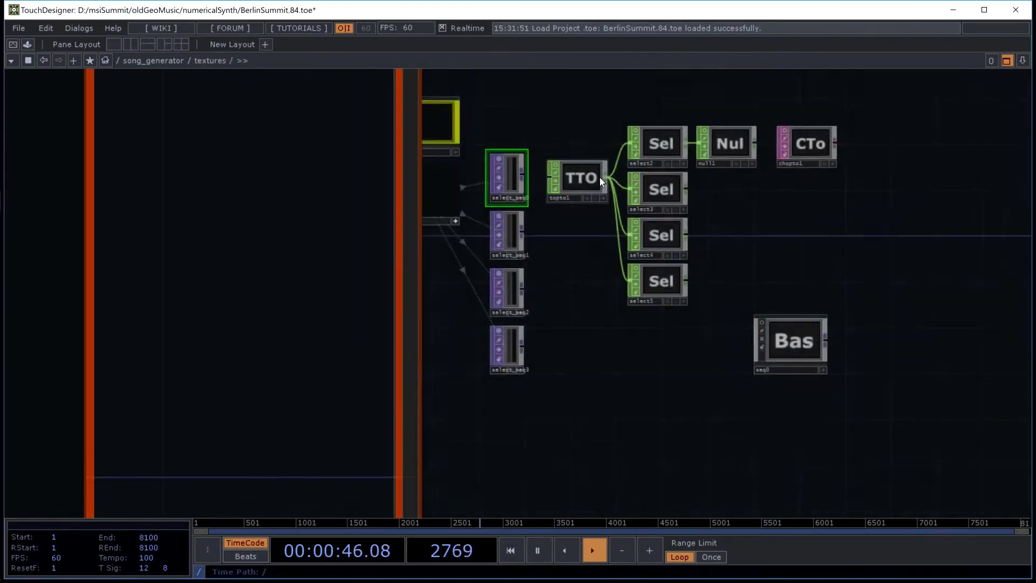
- Show the operator parameters in textures and look over the notes, drums1 and select_seq operators
key(p)
scroll(189, 291, up, 3)
drag(181, 304, 354, 264)
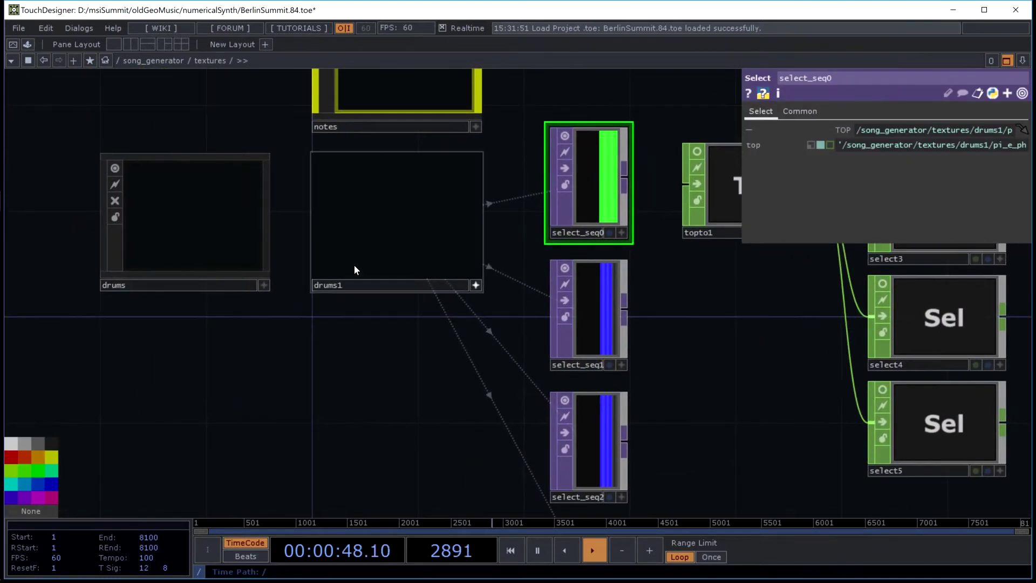
scroll(349, 257, down, 3)
scroll(351, 85, up, 10)
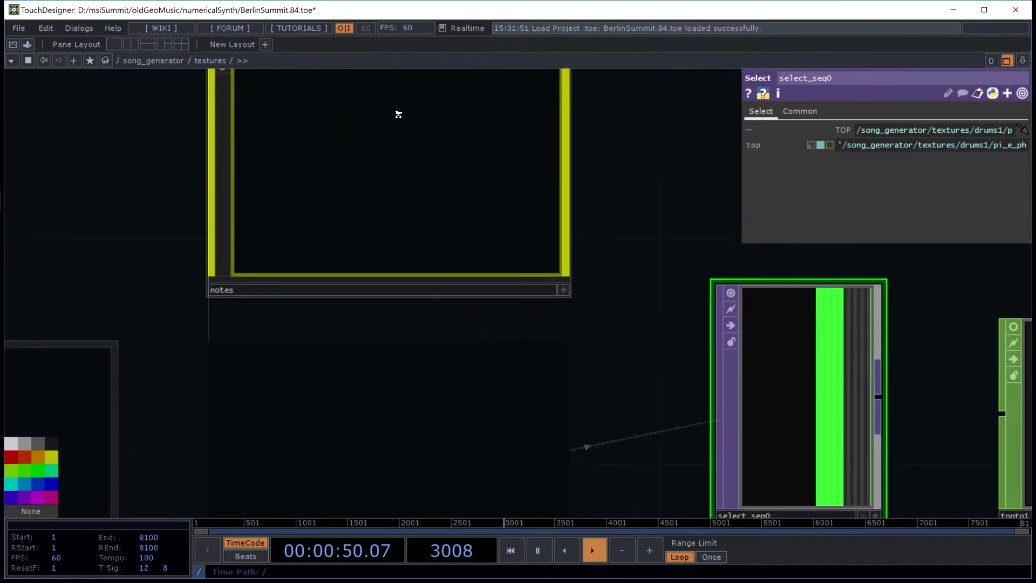
- Enter the notes component, its pi_e_phi_sqrt2 replicant and the seq3 network inside it
scroll(449, 350, up, 10)
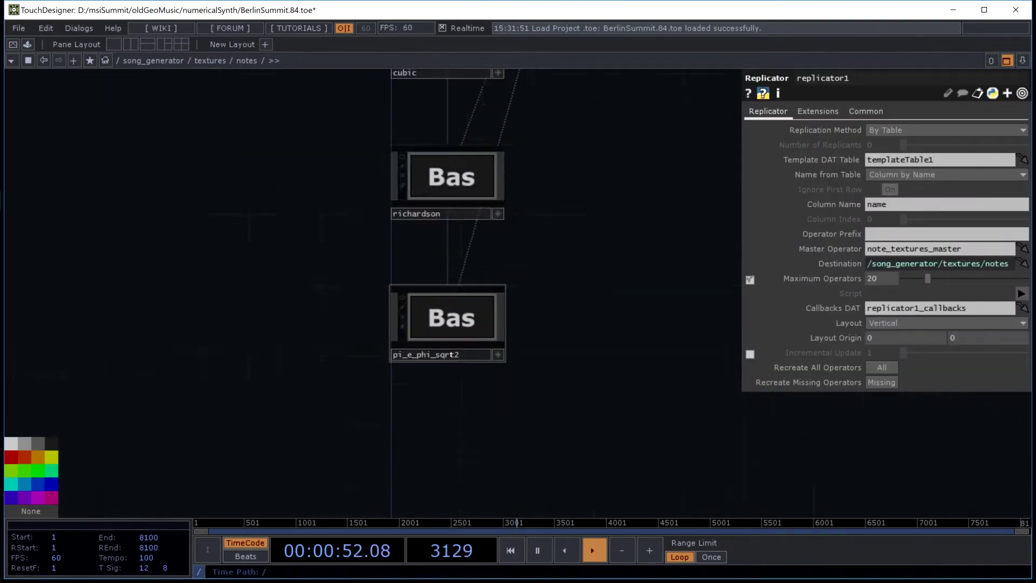
scroll(412, 456, up, 10)
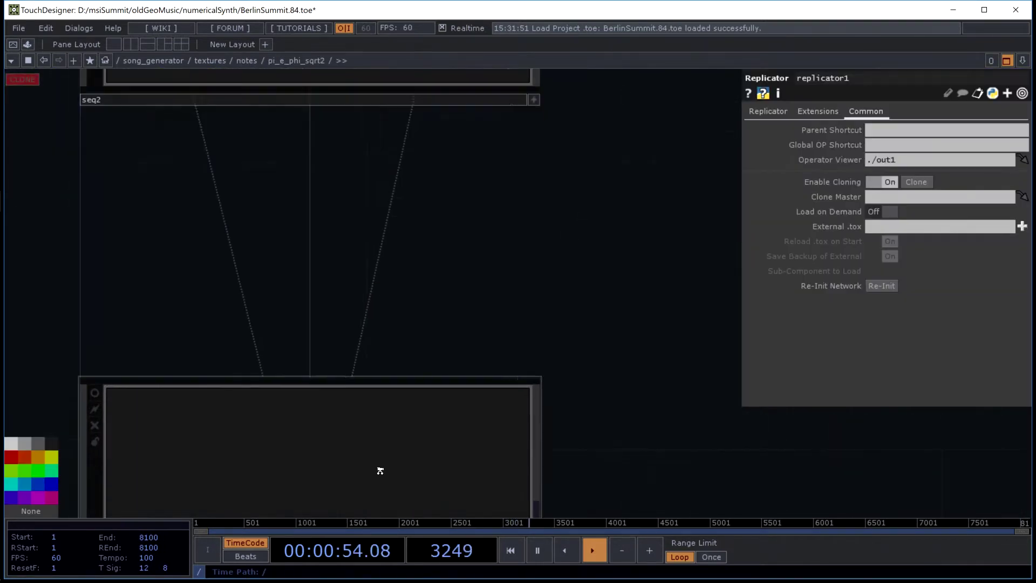
scroll(280, 340, up, 5)
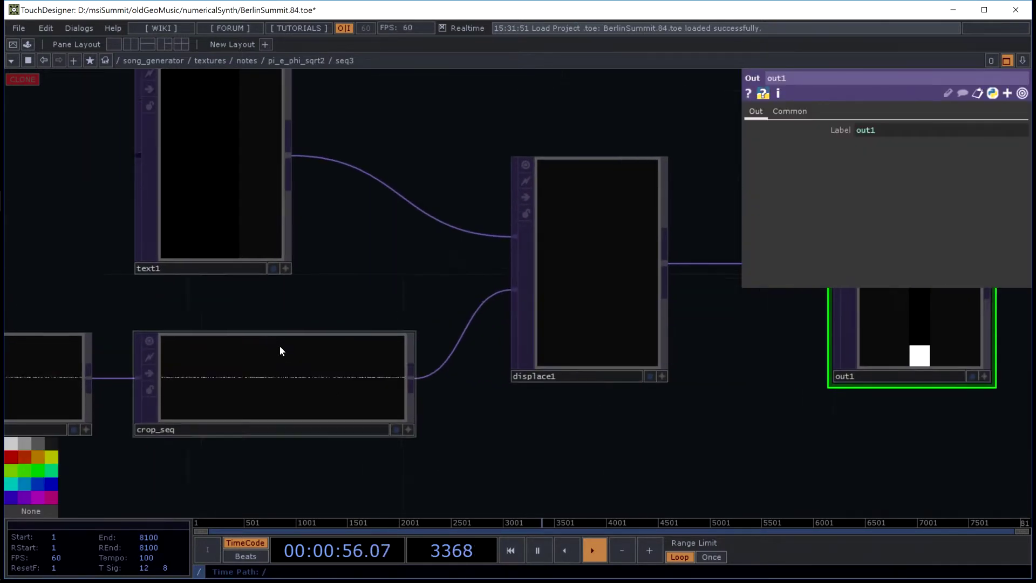
- Examine the crop_seq, text1 and displace1 operators in seq3, and select text1 to view its settings
scroll(282, 372, down, 5)
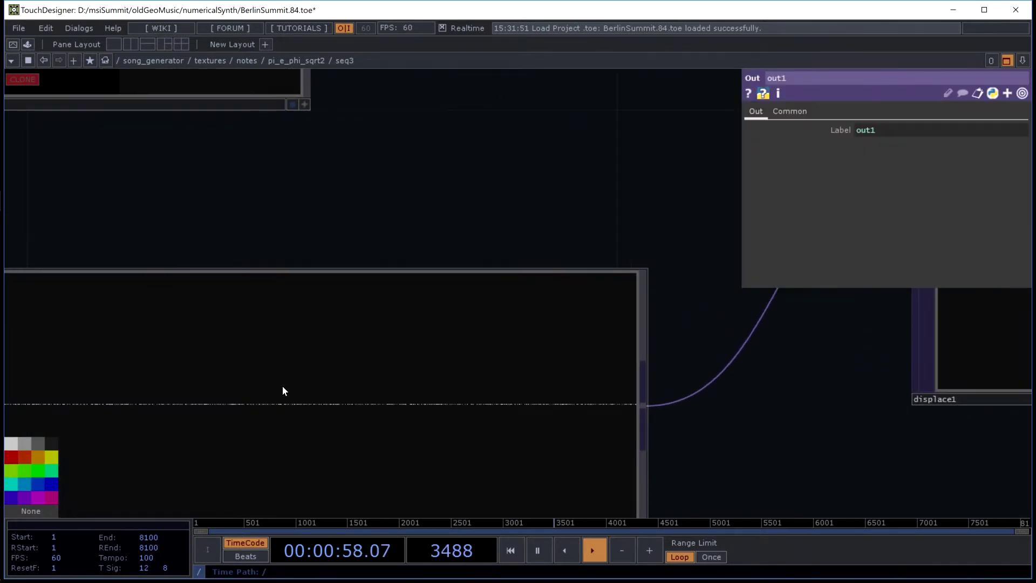
scroll(294, 380, up, 3)
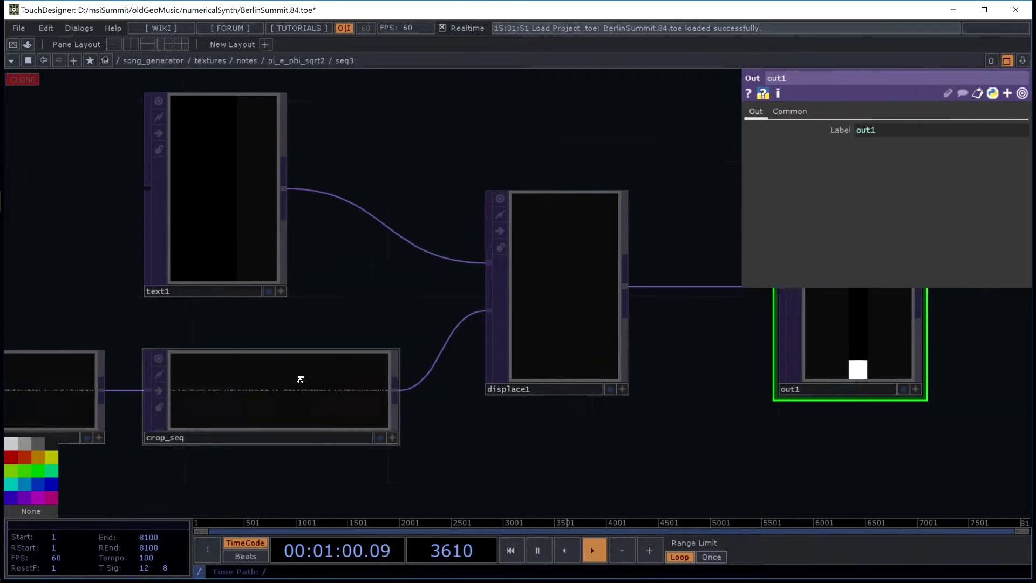
scroll(303, 370, down, 6)
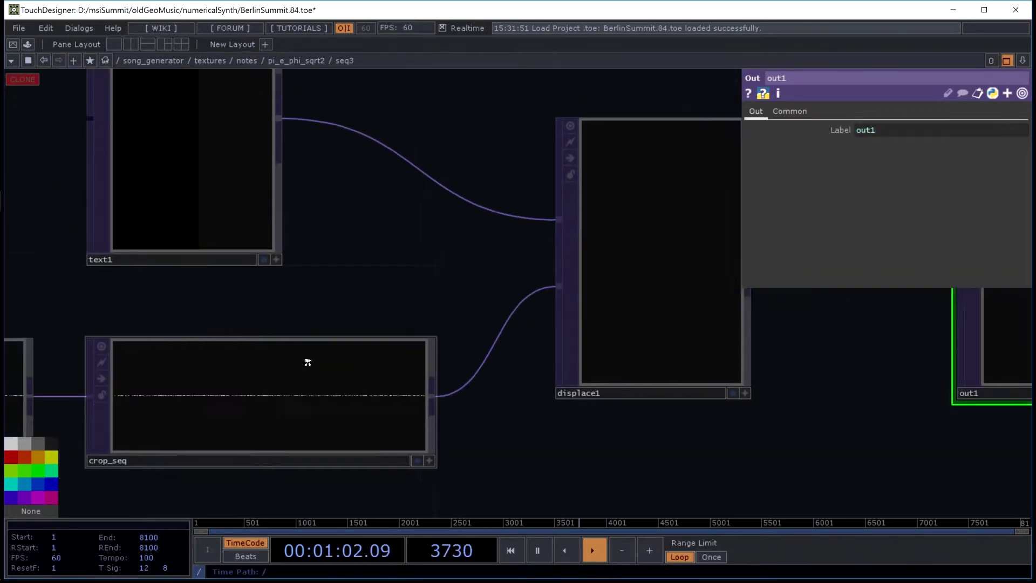
scroll(241, 280, up, 6)
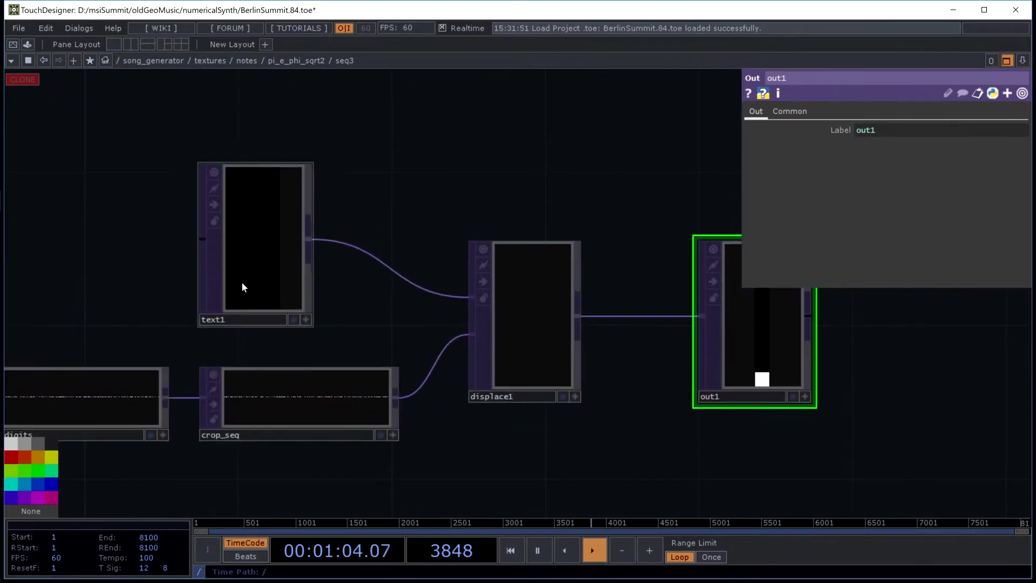
click(276, 183)
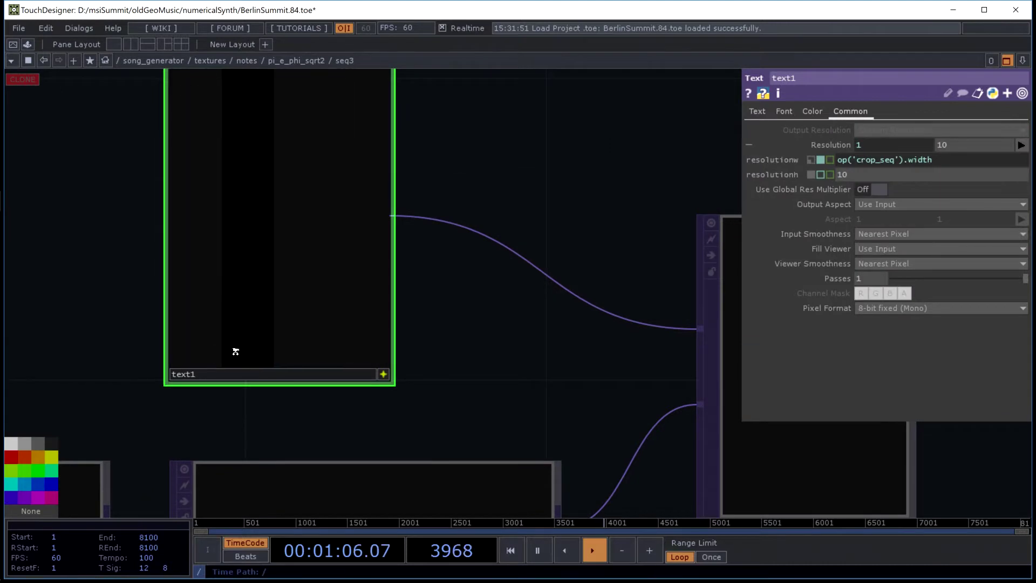
- Go back up from seq3 to notes and inspect replicator1, its template tables and note_textures_master
scroll(259, 310, down, 6)
scroll(267, 292, down, 3)
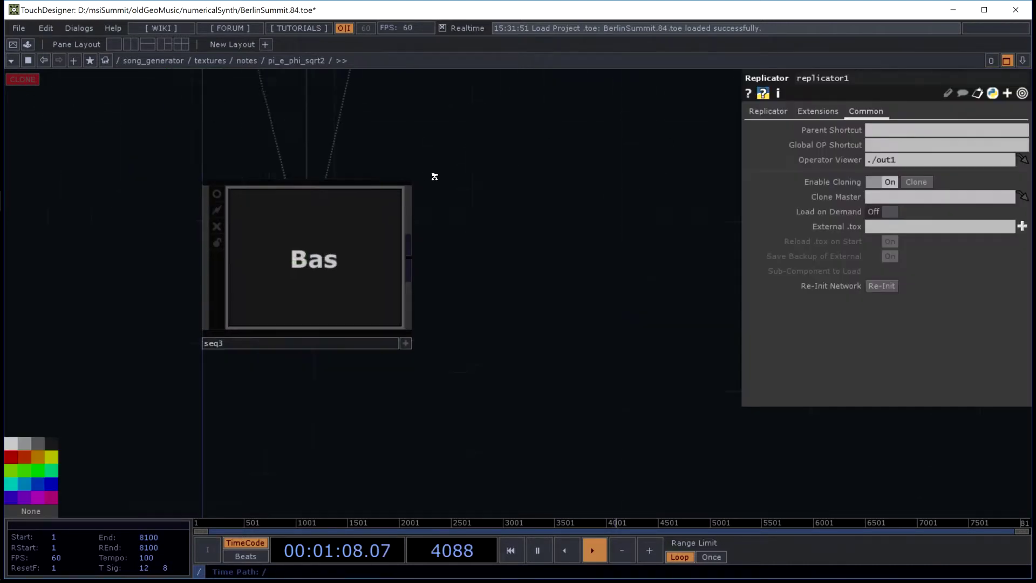
scroll(478, 343, down, 6)
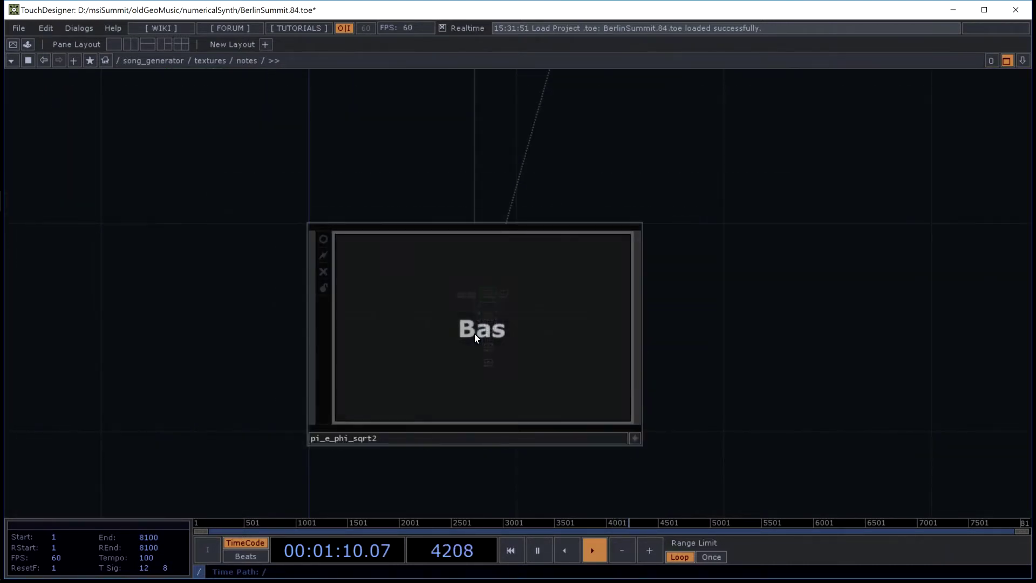
drag(469, 186, 406, 402)
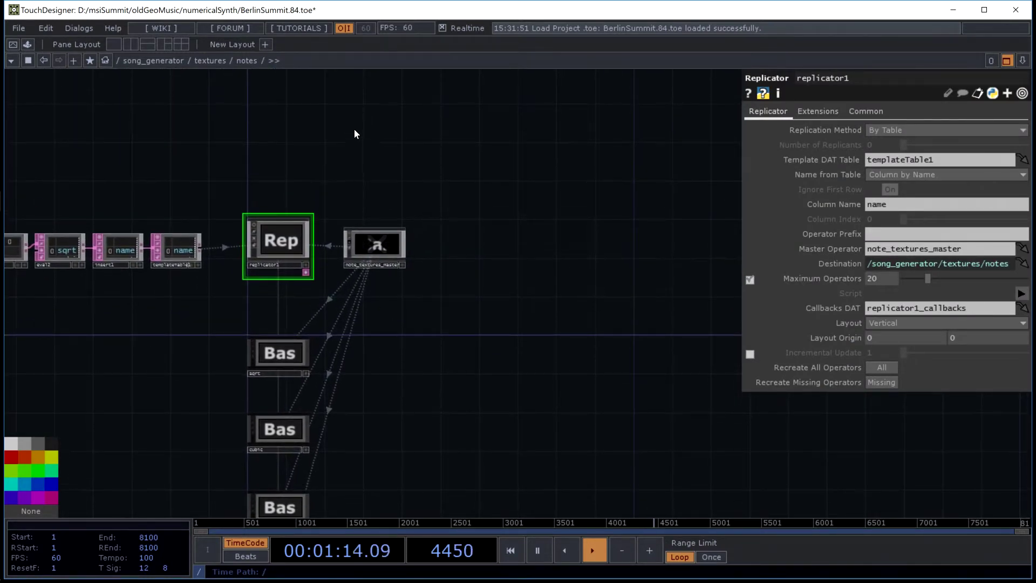
drag(359, 143, 396, 109)
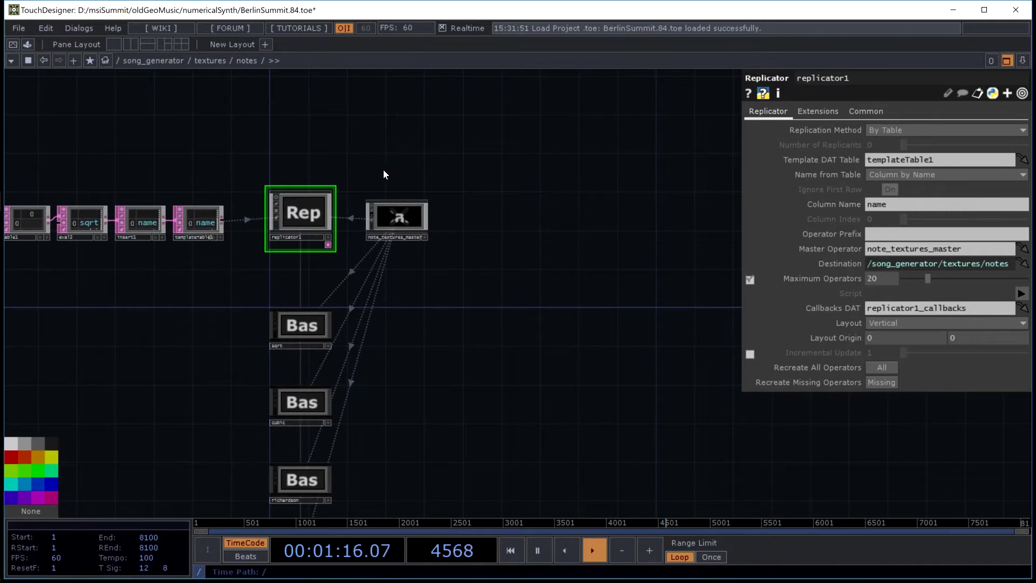
drag(368, 163, 417, 139)
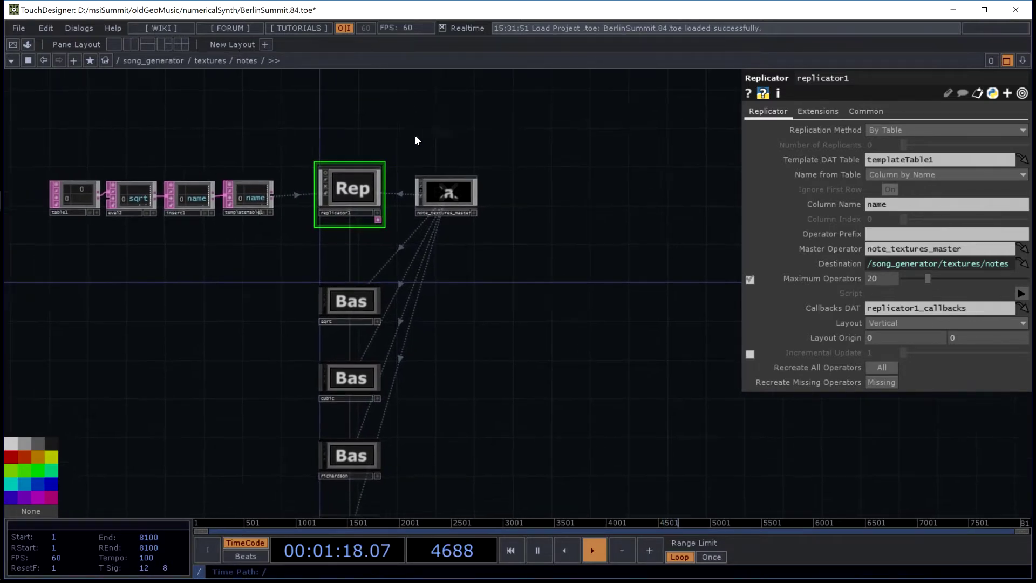
- Leave notes and go up through textures to the song_generator network
scroll(417, 140, down, 5)
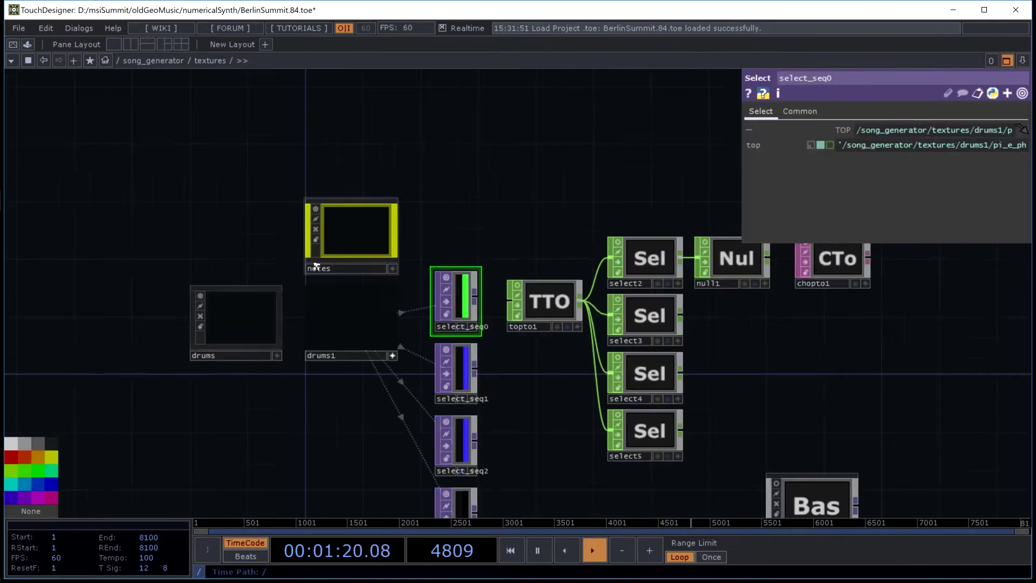
scroll(436, 323, down, 10)
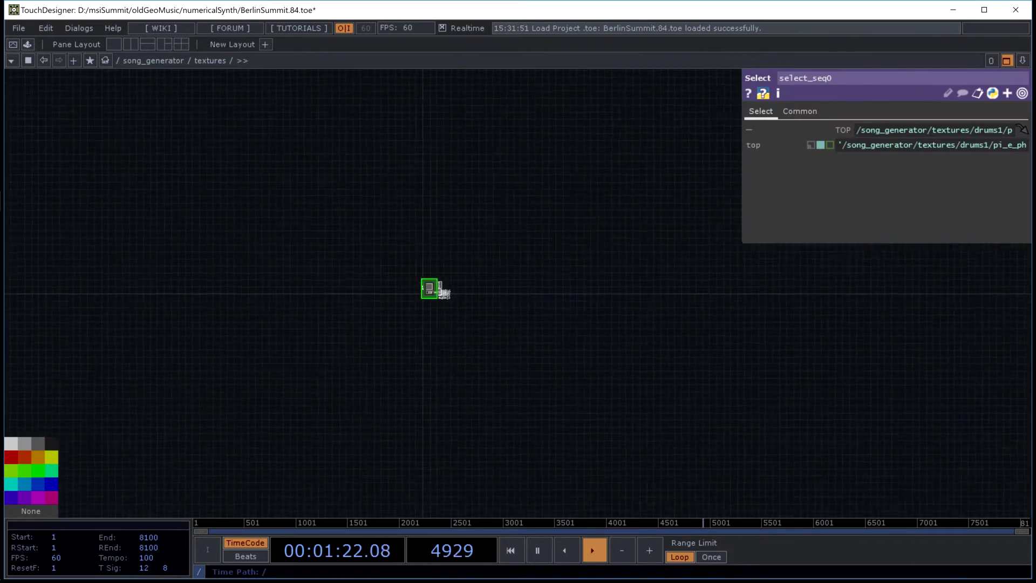
scroll(404, 299, down, 3)
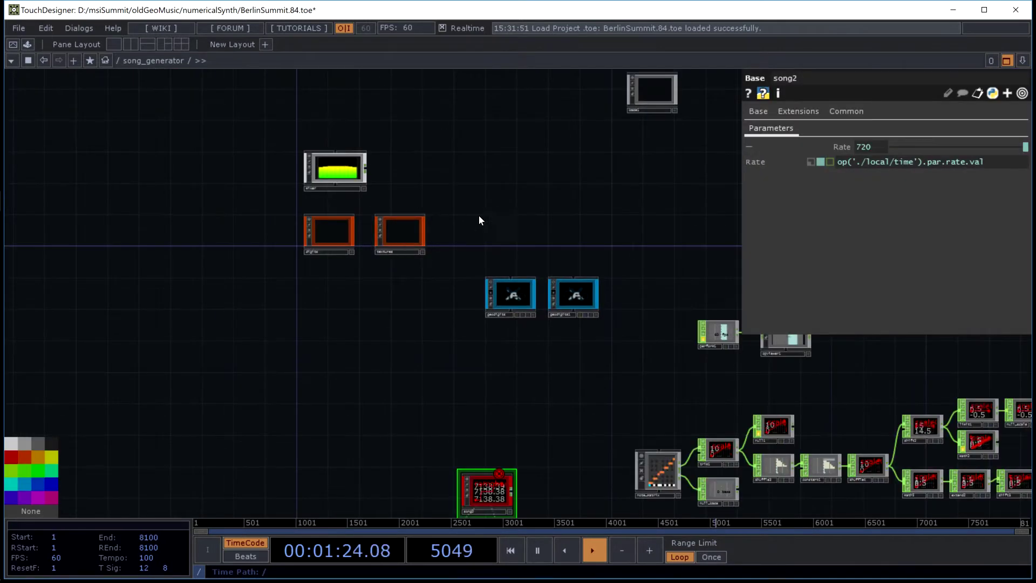
- Enter the digits component and inspect the pi_e_phi_sqrt2 digit texture up close
scroll(331, 202, up, 10)
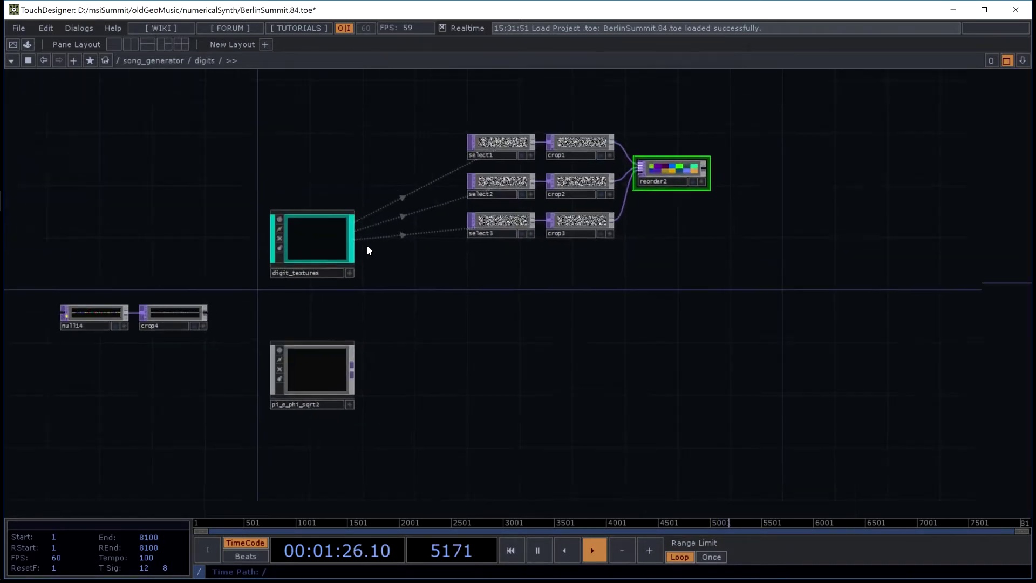
scroll(308, 374, up, 4)
scroll(293, 392, down, 2)
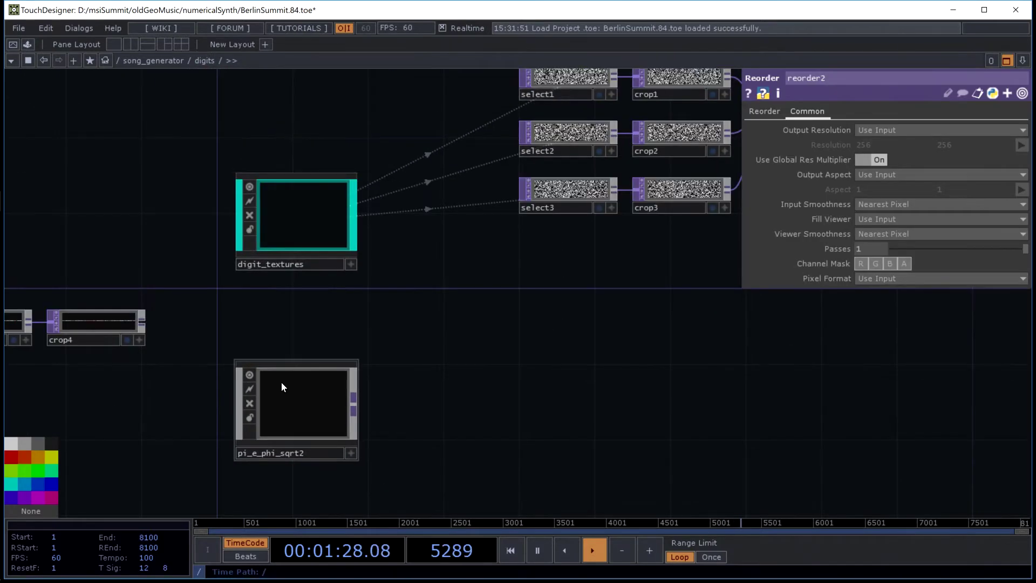
scroll(277, 413, up, 8)
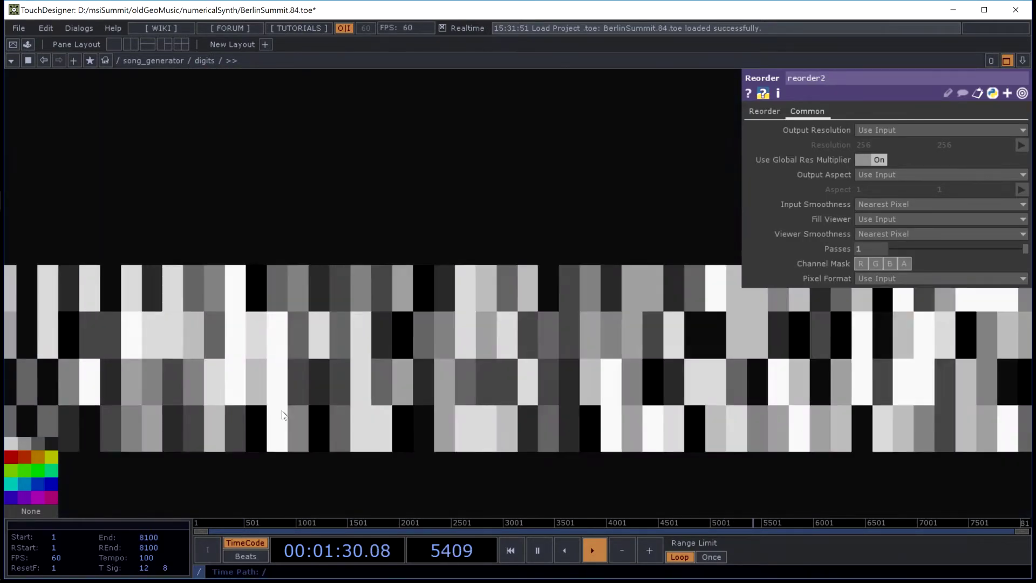
scroll(448, 294, down, 8)
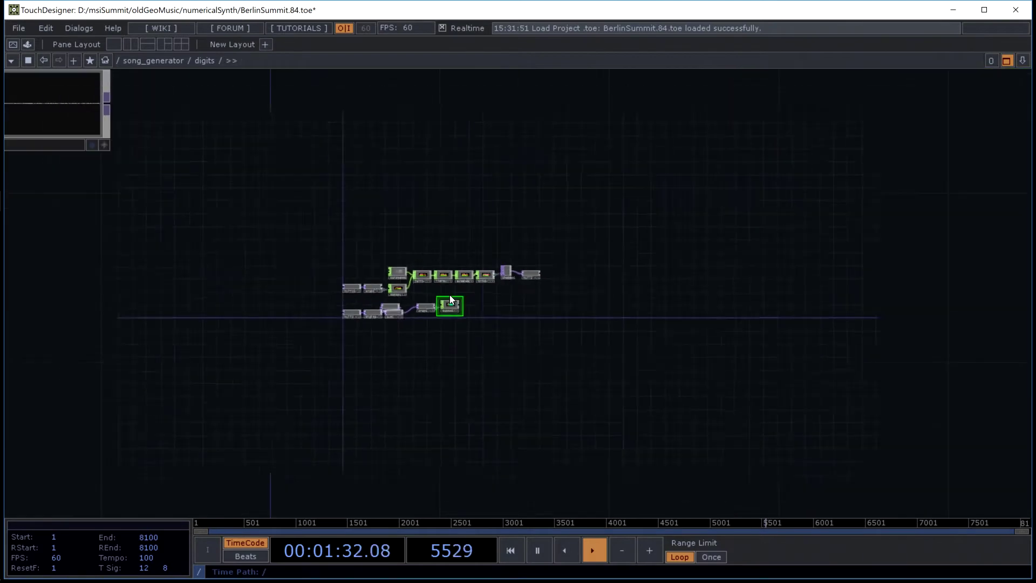
- Return from digits to song_generator and look over the digits, textures and geodigits components
scroll(289, 212, down, 10)
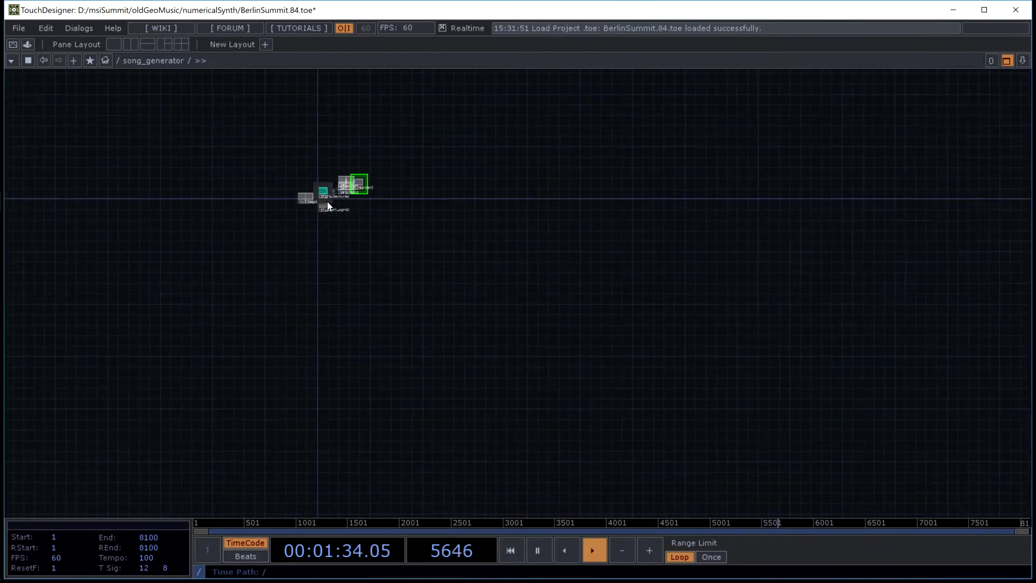
scroll(317, 206, down, 4)
scroll(425, 225, up, 5)
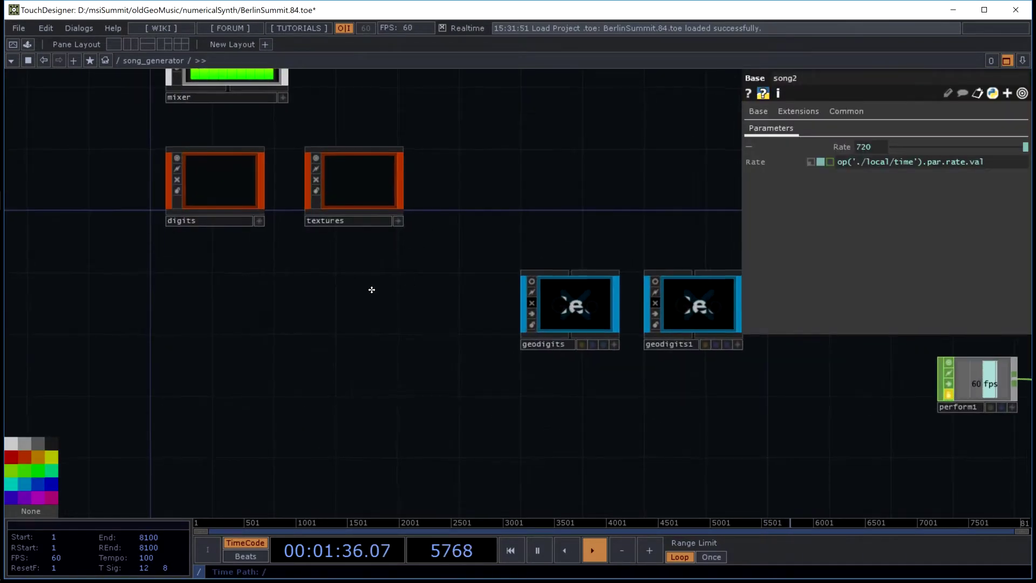
drag(411, 326, 416, 199)
scroll(416, 199, down, 3)
scroll(416, 199, down, 2)
scroll(439, 257, up, 8)
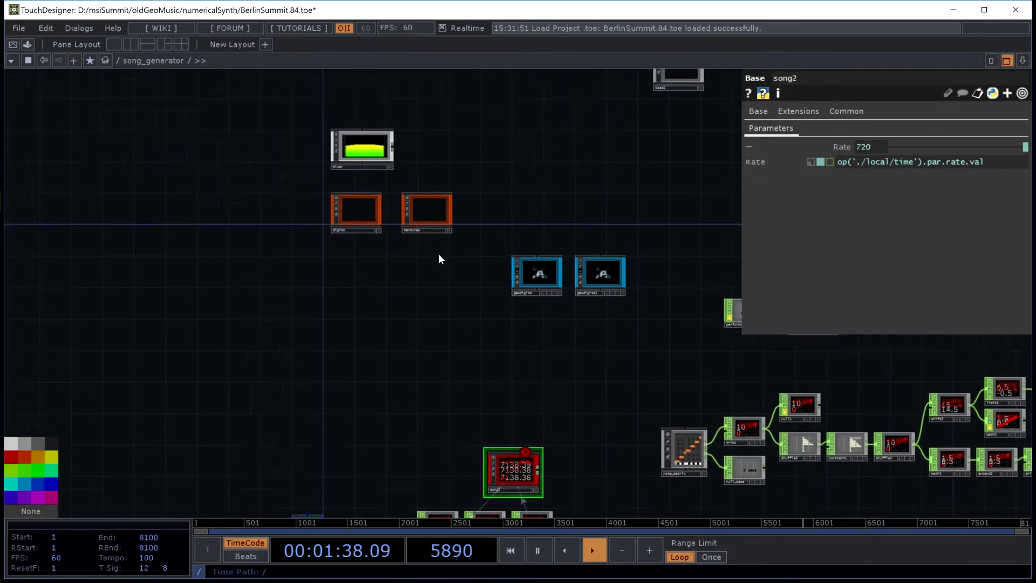
- Enter drums1 inside the textures component, look over its beats and types operators, and find the pi_e_phi_sqrt2 replicant
scroll(431, 217, down, 5)
key(p)
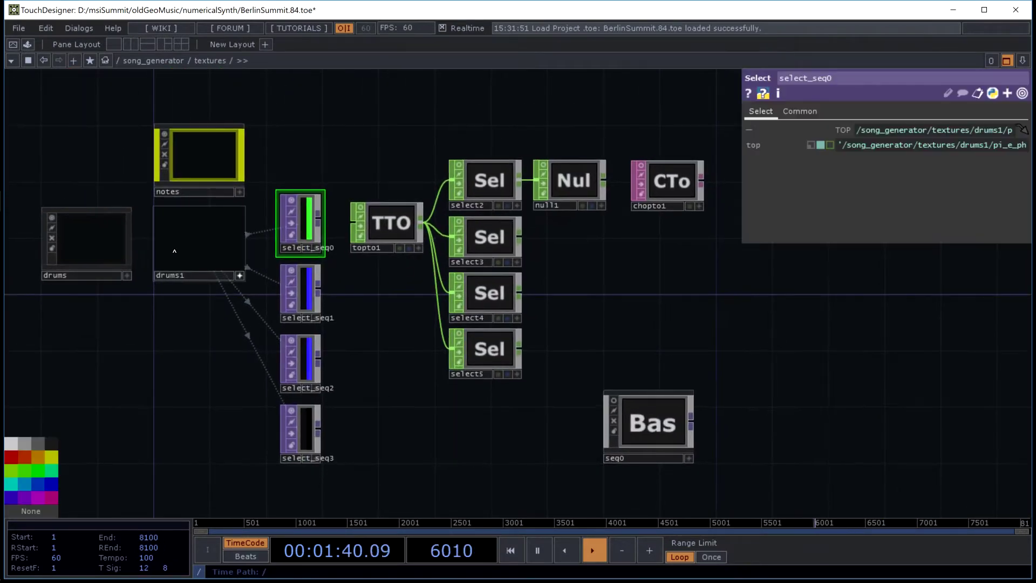
scroll(294, 242, up, 8)
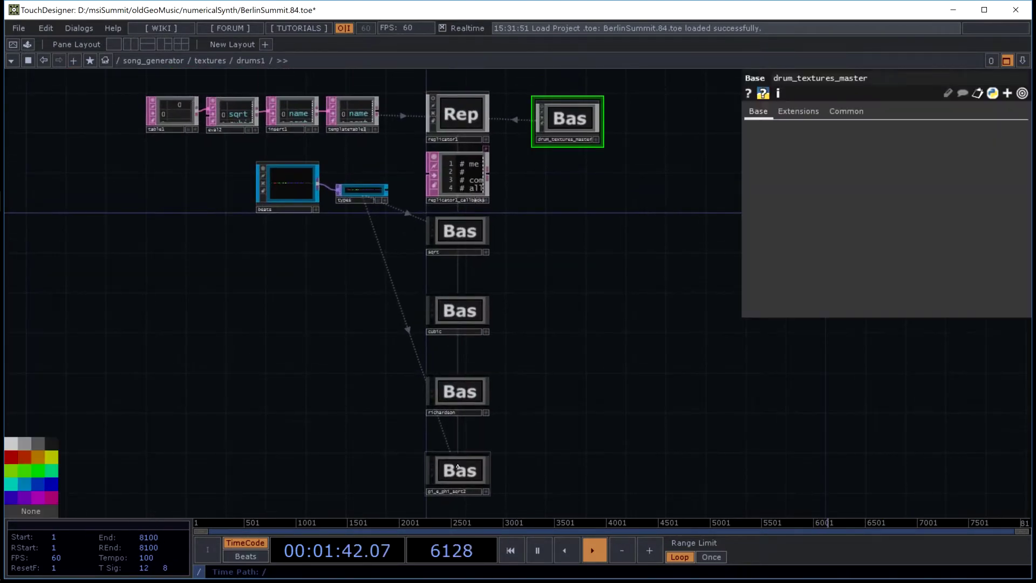
scroll(338, 219, up, 3)
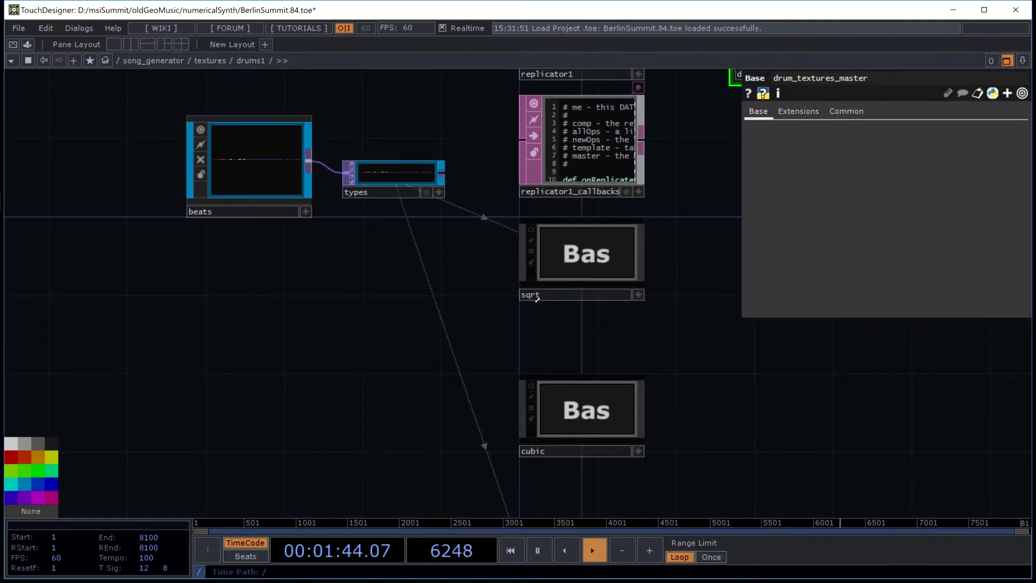
drag(605, 515, 538, 227)
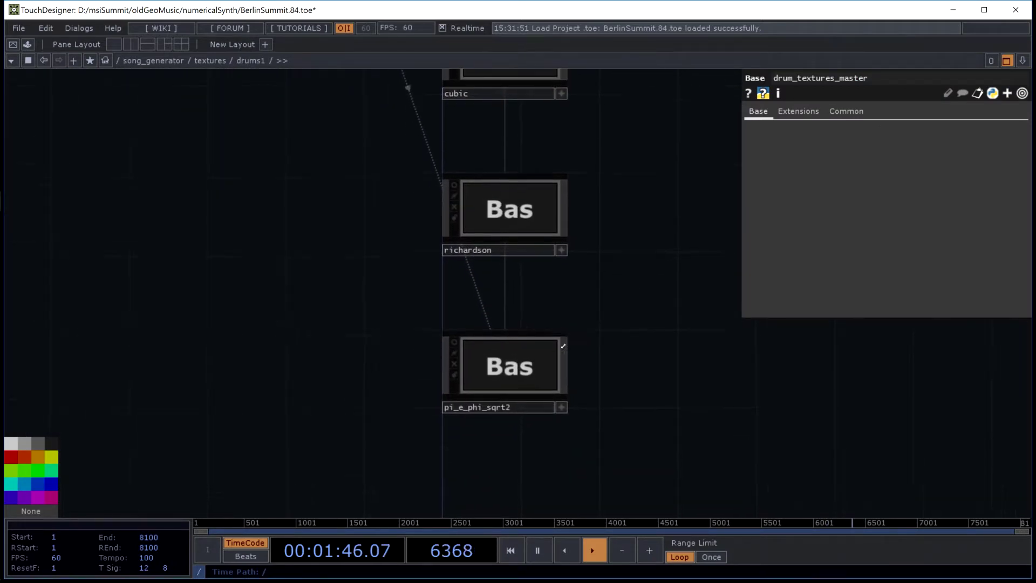
- Enter the pi_e_phi_sqrt2 replicant in drums1 and open its seq2 network
scroll(513, 363, up, 5)
scroll(332, 419, up, 5)
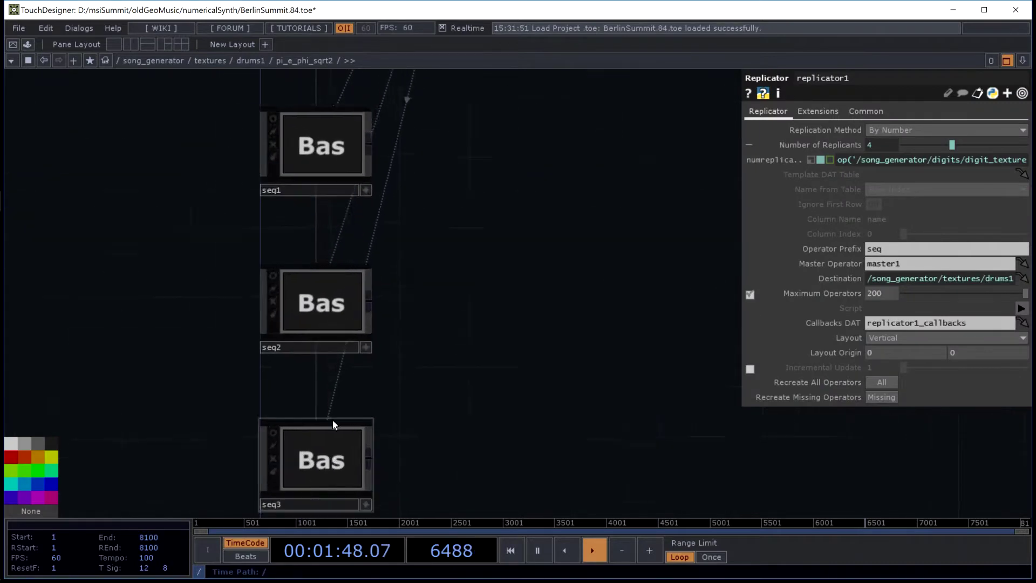
scroll(205, 268, up, 5)
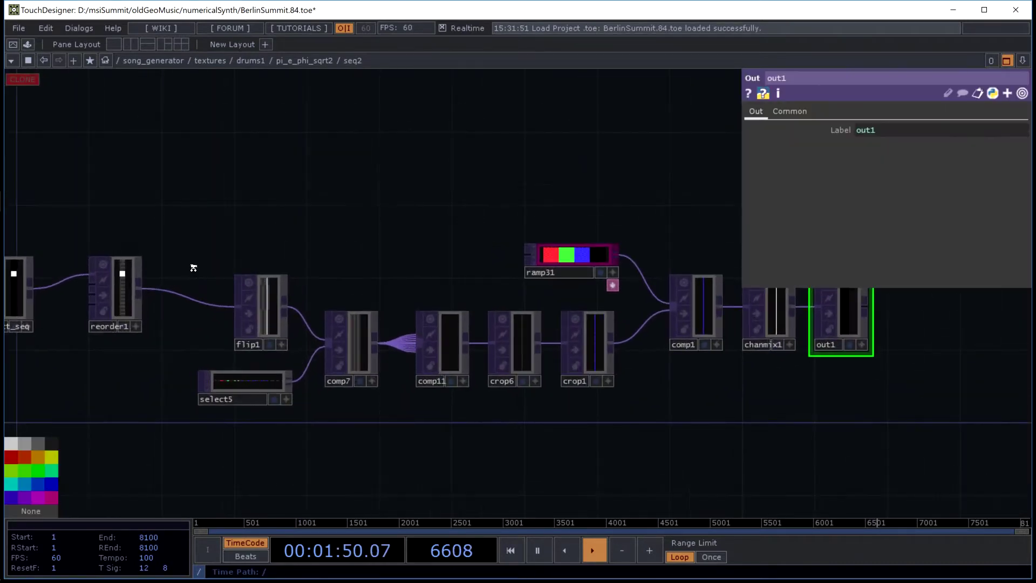
scroll(515, 227, down, 5)
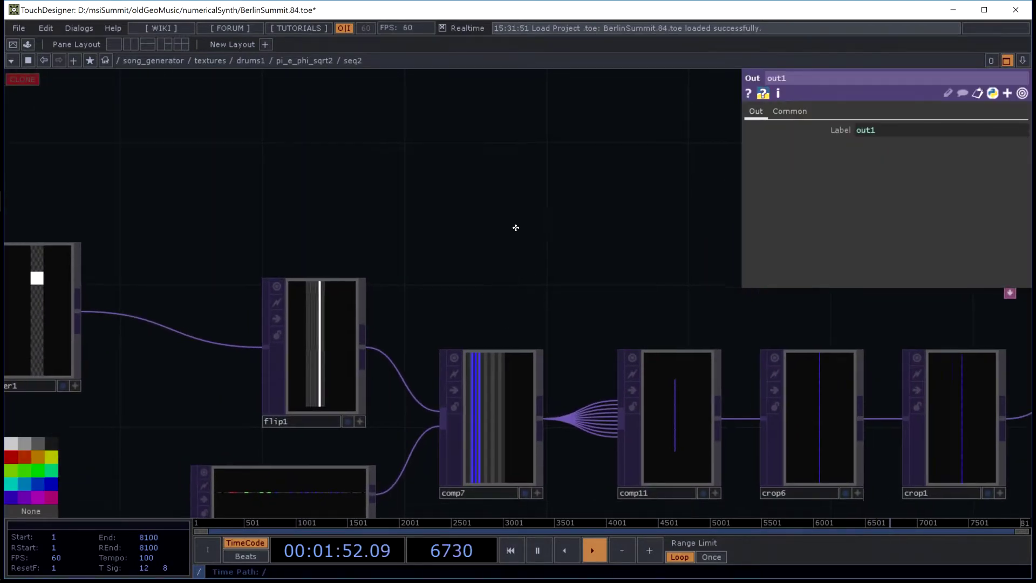
- Trace the seq2 texture chain back to its select_seq source and force that operator to cook
scroll(376, 145, up, 2)
right_drag(361, 147, 318, 221)
right_drag(172, 150, 146, 227)
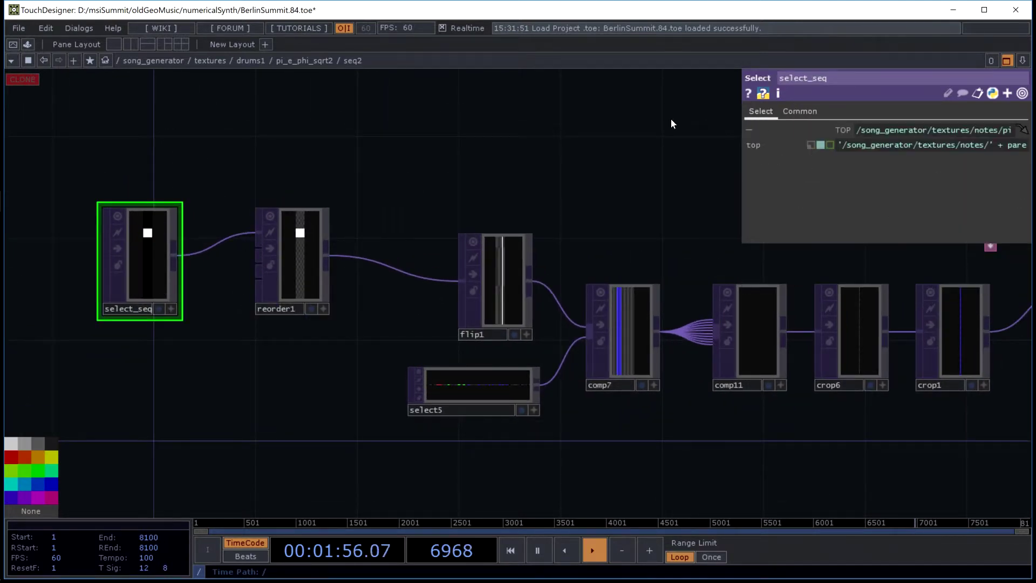
right_click(166, 243)
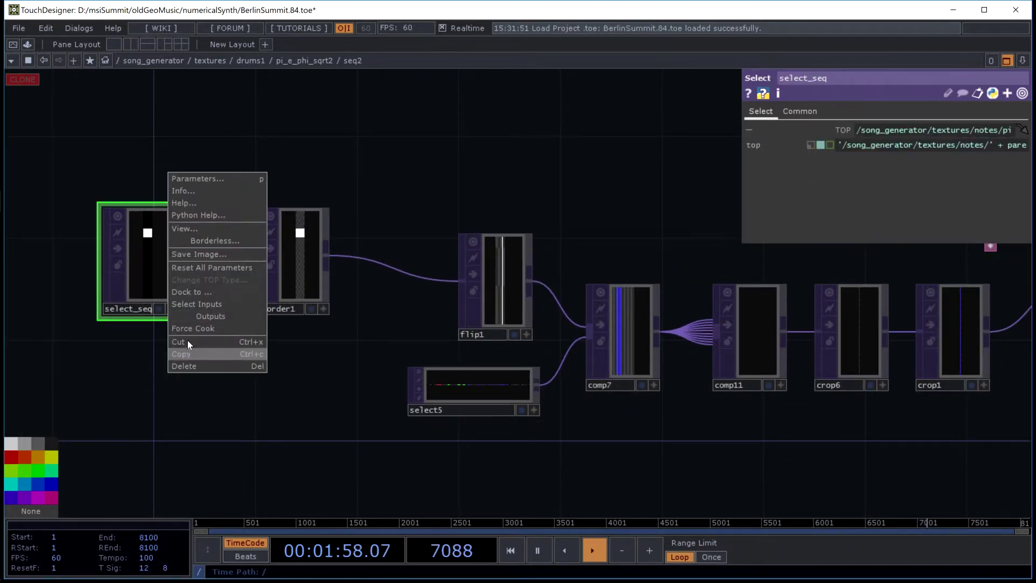
click(191, 326)
- Leave seq2 and go up through pi_e_phi_sqrt2, drums1, textures and song_generator to the project root
scroll(267, 183, down, 3)
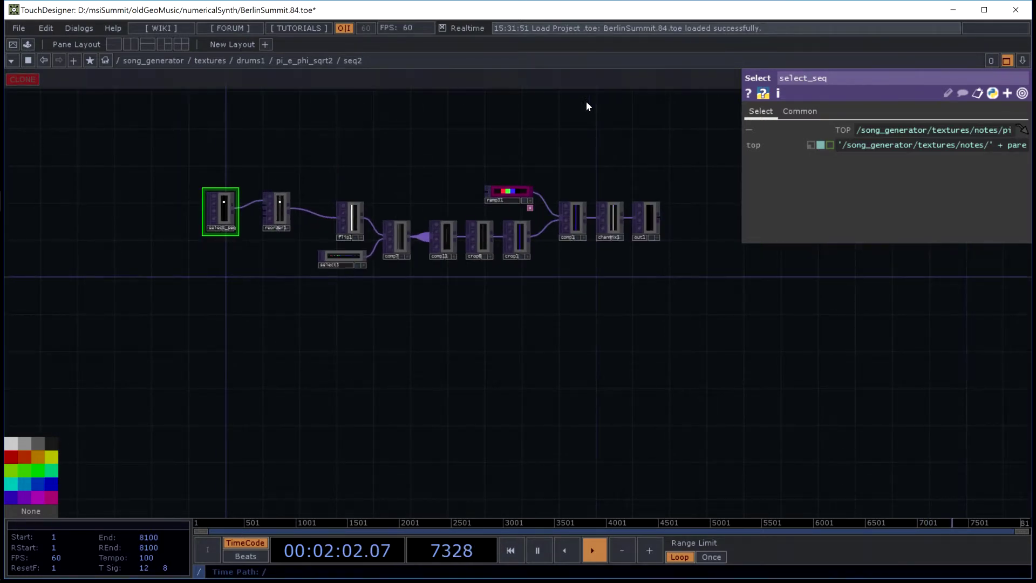
scroll(510, 144, down, 5)
scroll(279, 342, down, 5)
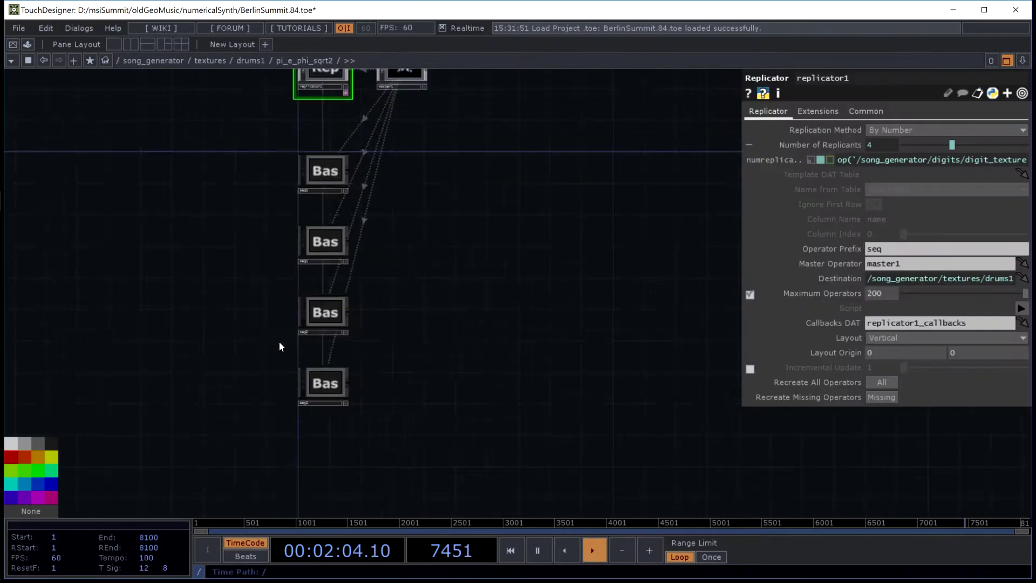
scroll(277, 342, up, 5)
scroll(217, 186, down, 3)
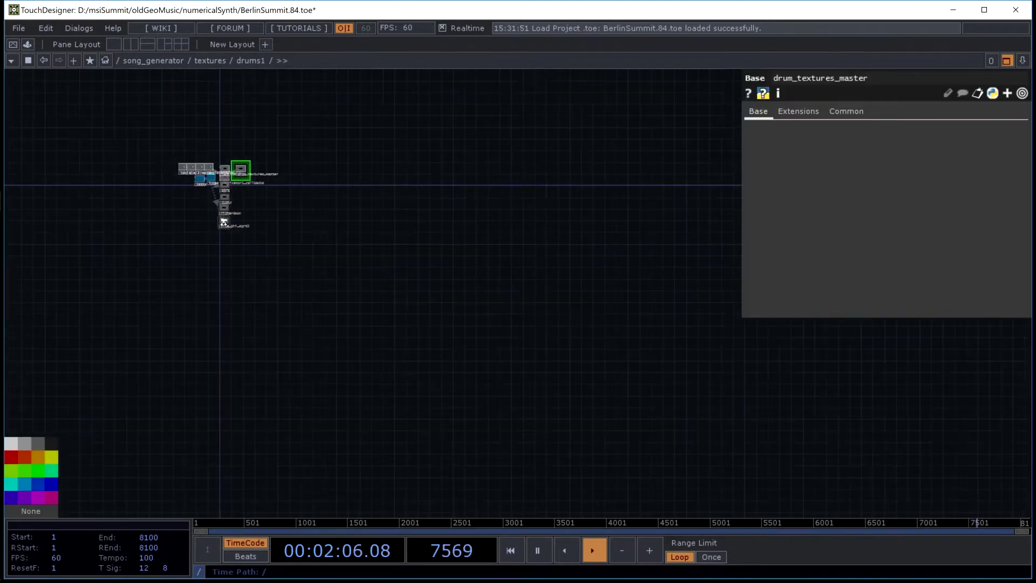
scroll(224, 221, down, 8)
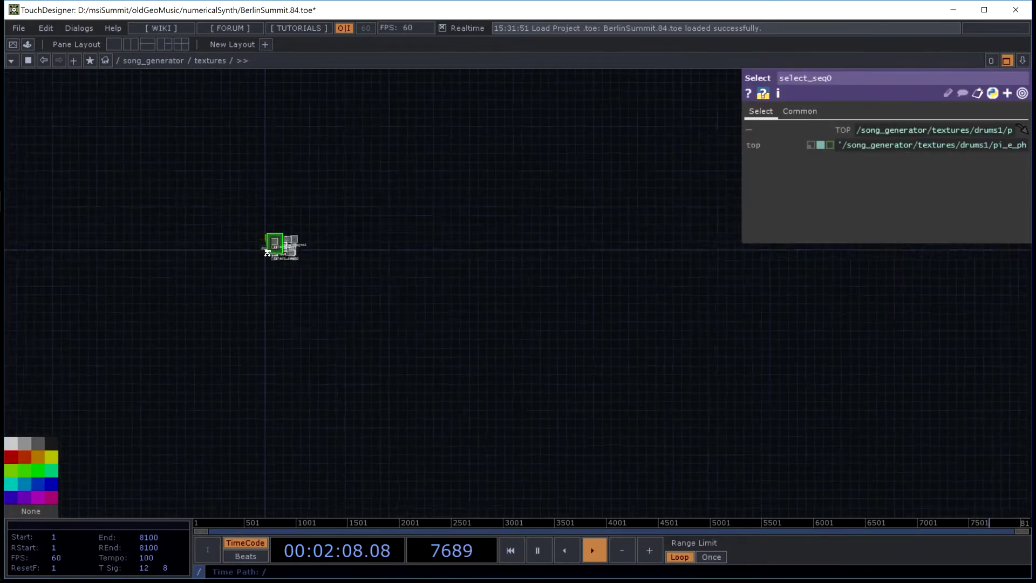
scroll(266, 252, down, 8)
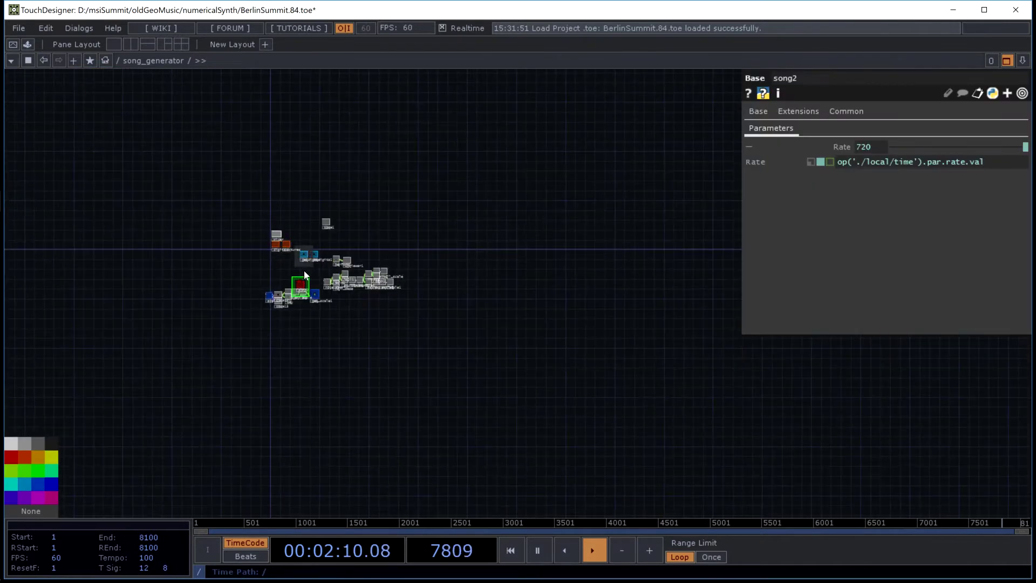
scroll(304, 272, up, 5)
scroll(293, 273, down, 8)
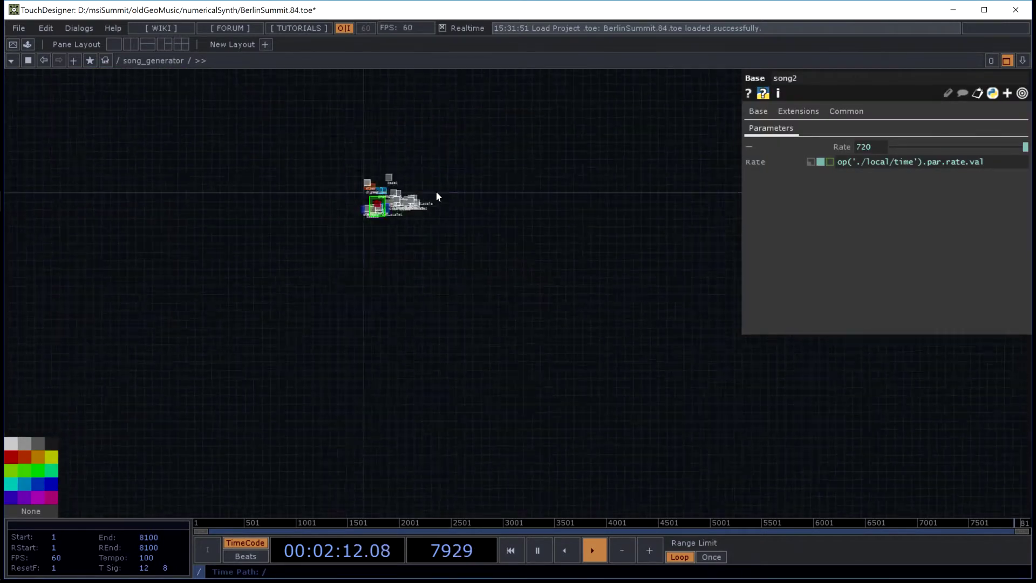
scroll(436, 194, down, 5)
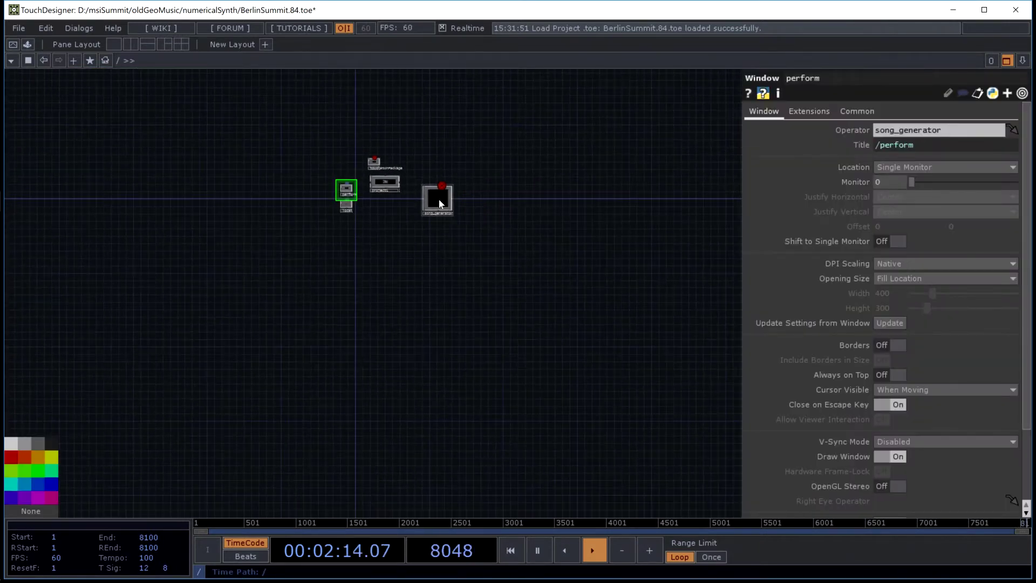
- Re-enter song_generator with the parameters shown and go through song2 into the midi_tunnel3 network
scroll(418, 187, up, 6)
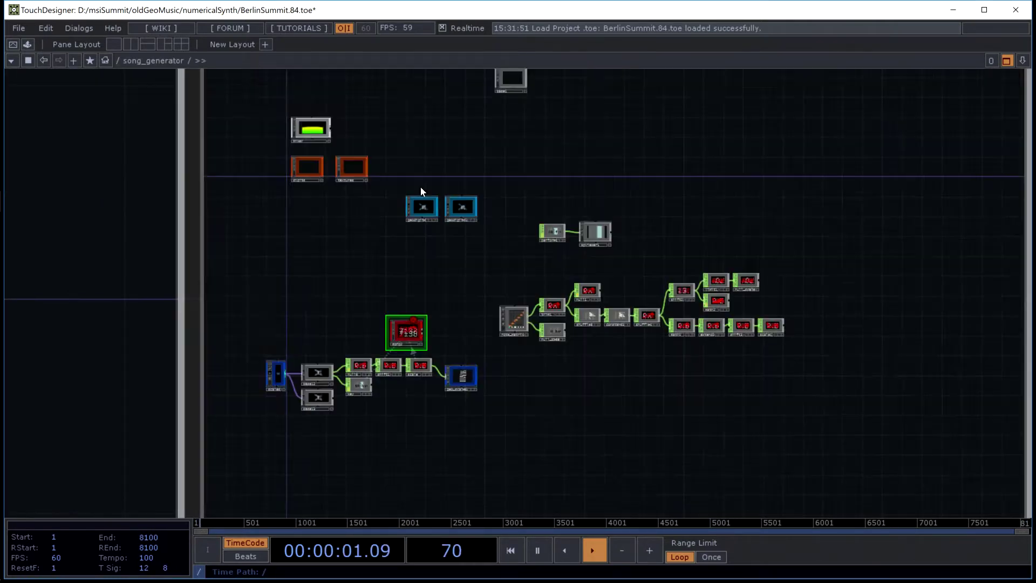
key(p)
scroll(362, 278, up, 4)
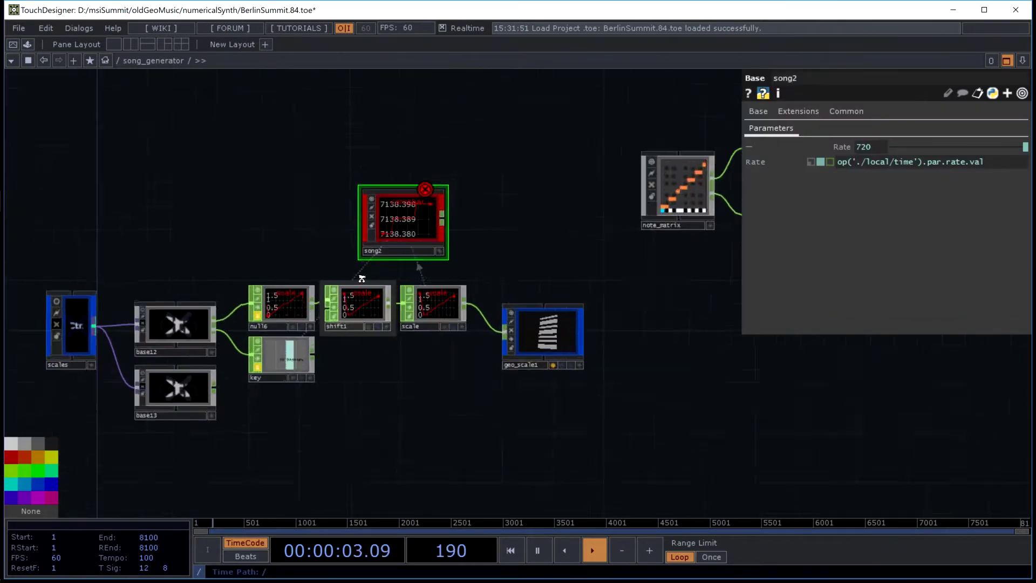
scroll(362, 277, up, 6)
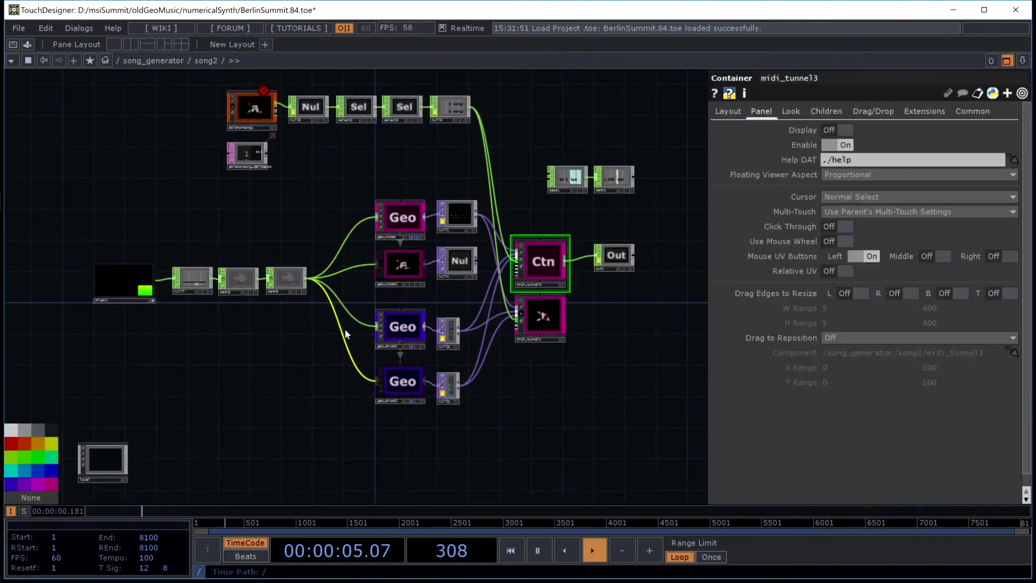
scroll(444, 213, up, 5)
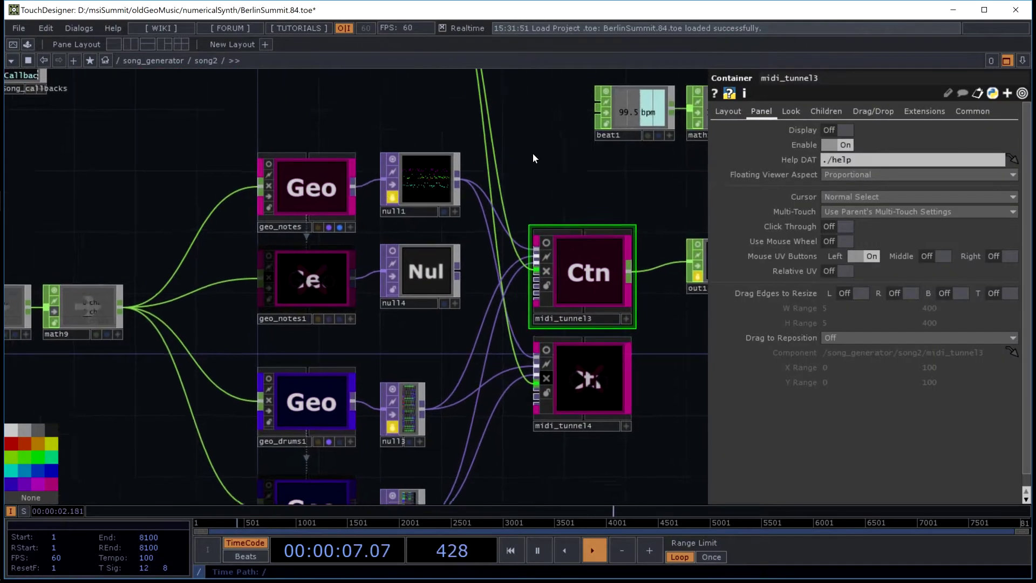
scroll(497, 254, up, 8)
scroll(331, 293, up, 8)
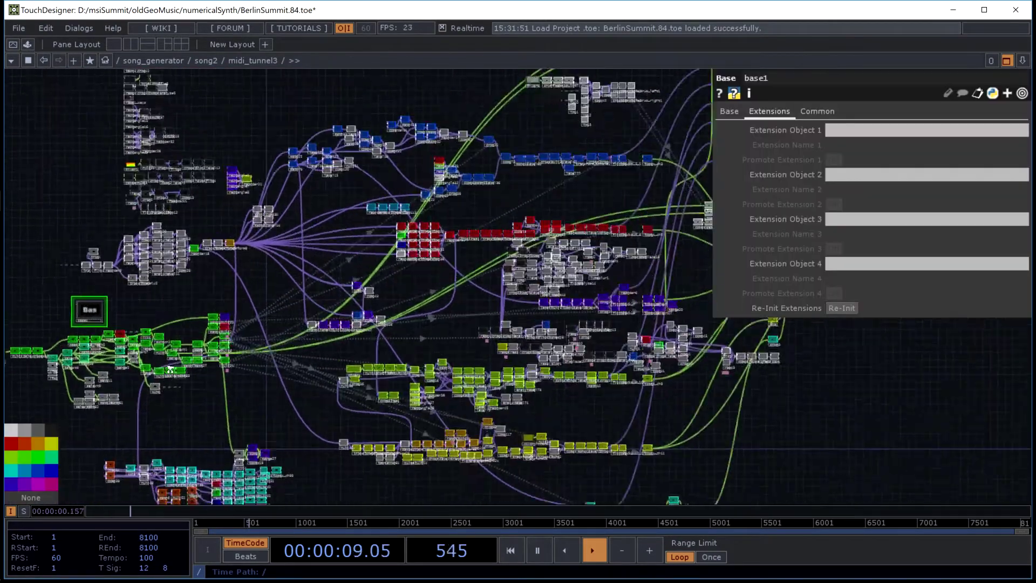
- Trace the note texture chain in midi_tunnel3 back from transform8 to reorder5, and select reorder5 to inspect its output up close
scroll(297, 135, up, 10)
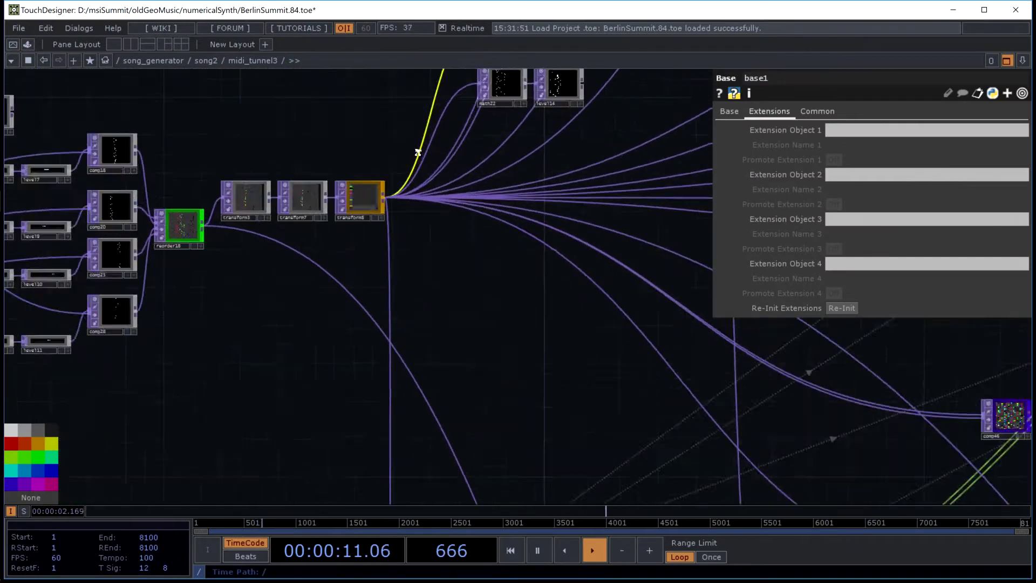
drag(496, 117, 677, 142)
drag(76, 231, 575, 231)
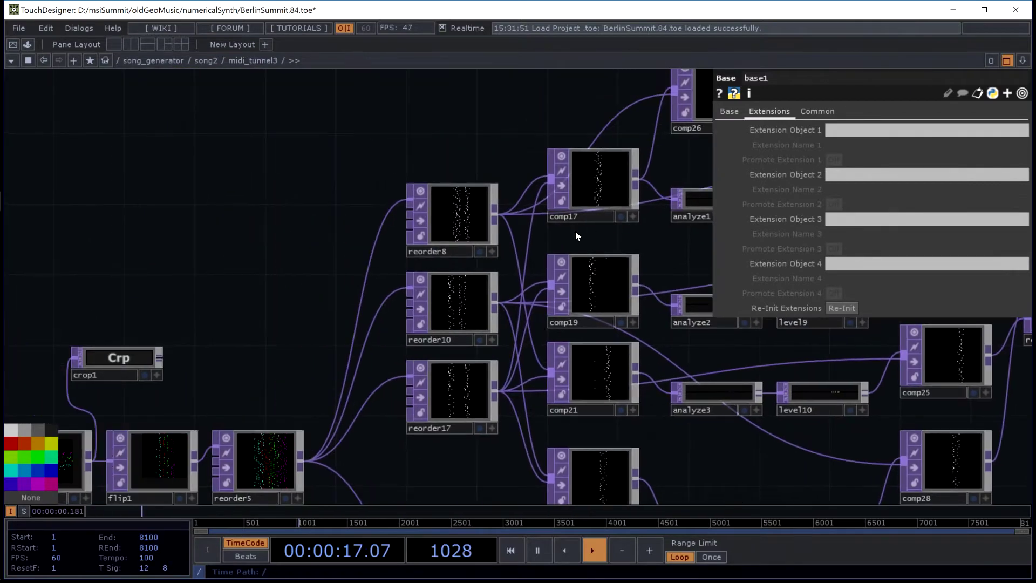
drag(284, 267, 349, 162)
scroll(276, 289, up, 10)
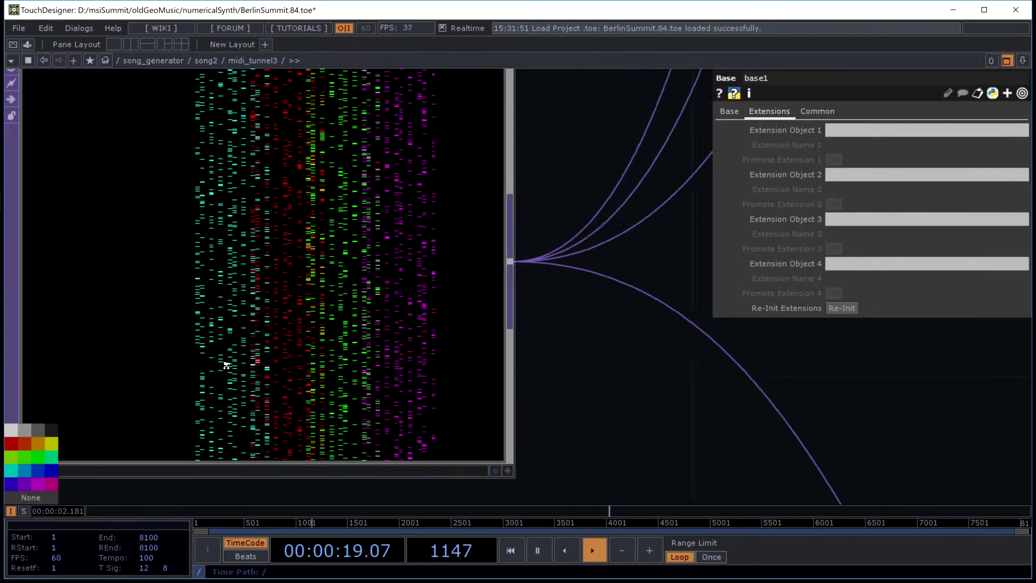
click(333, 285)
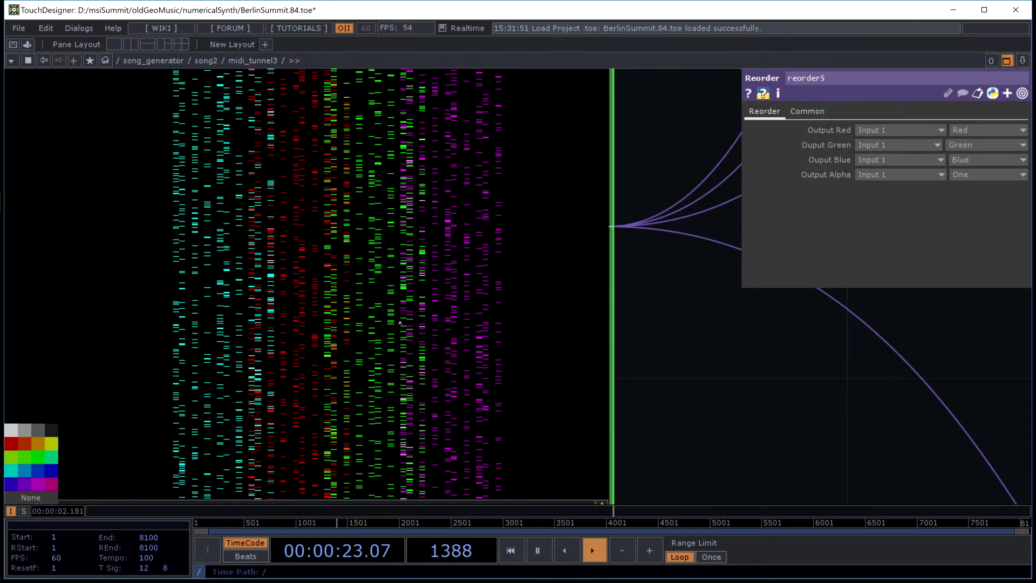
- Follow the chain from reorder5 through reorder18 and transform8 to the reorder20 and transform16 operators and inspect their textures
scroll(400, 324, down, 10)
scroll(540, 349, up, 2)
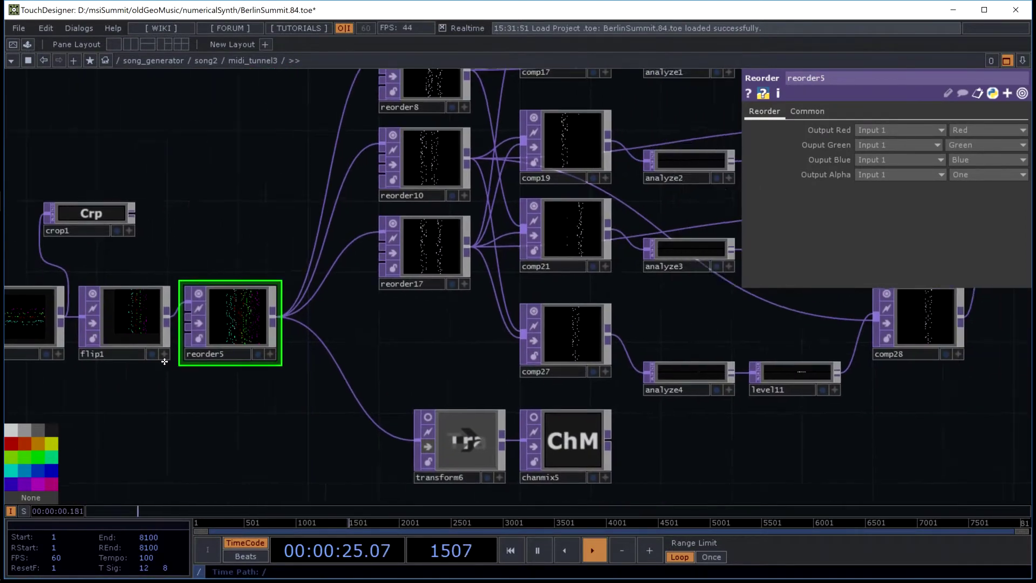
drag(1015, 302, 675, 312)
drag(810, 307, 385, 378)
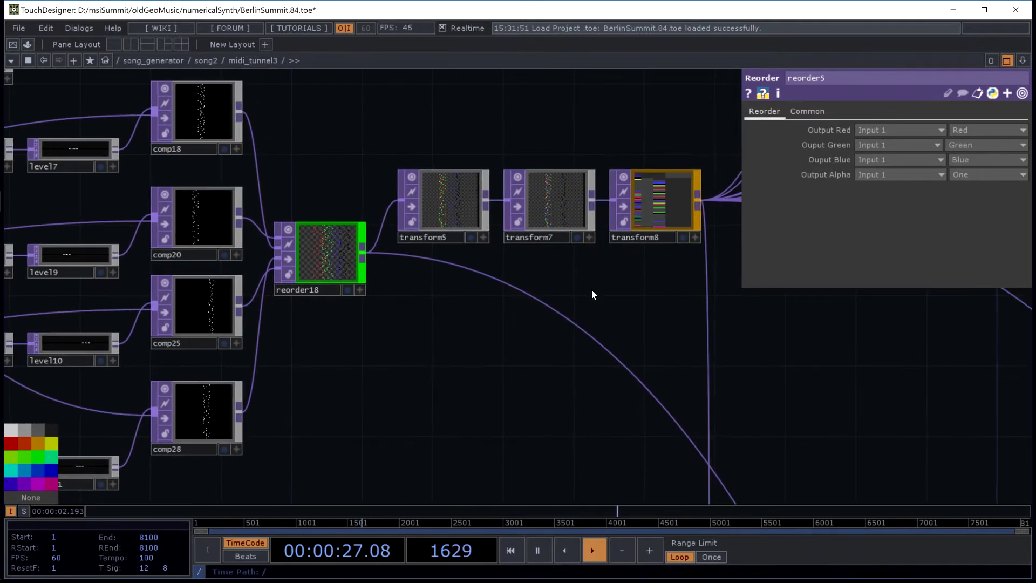
drag(591, 294, 383, 223)
scroll(384, 222, down, 3)
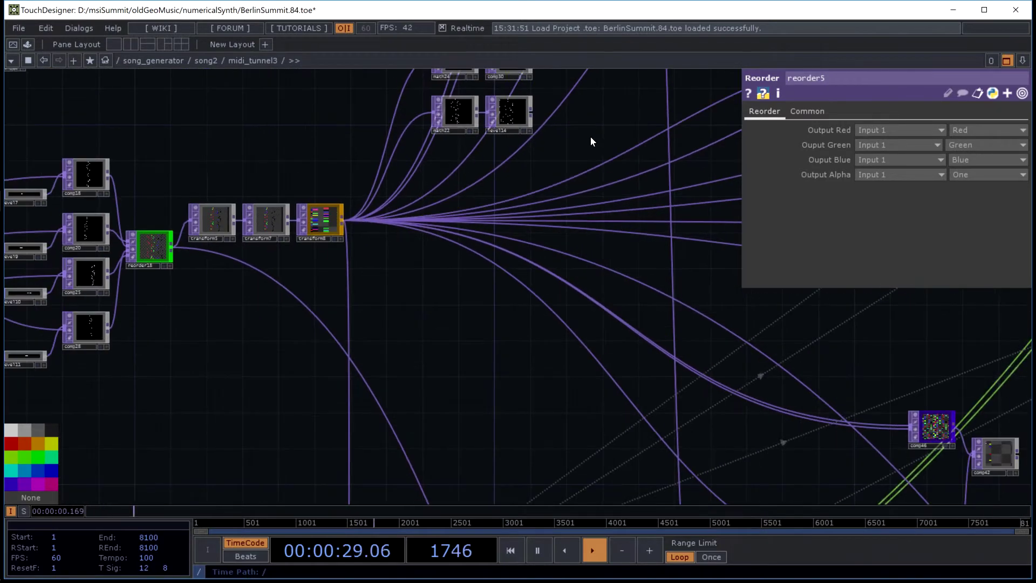
drag(590, 137, 315, 309)
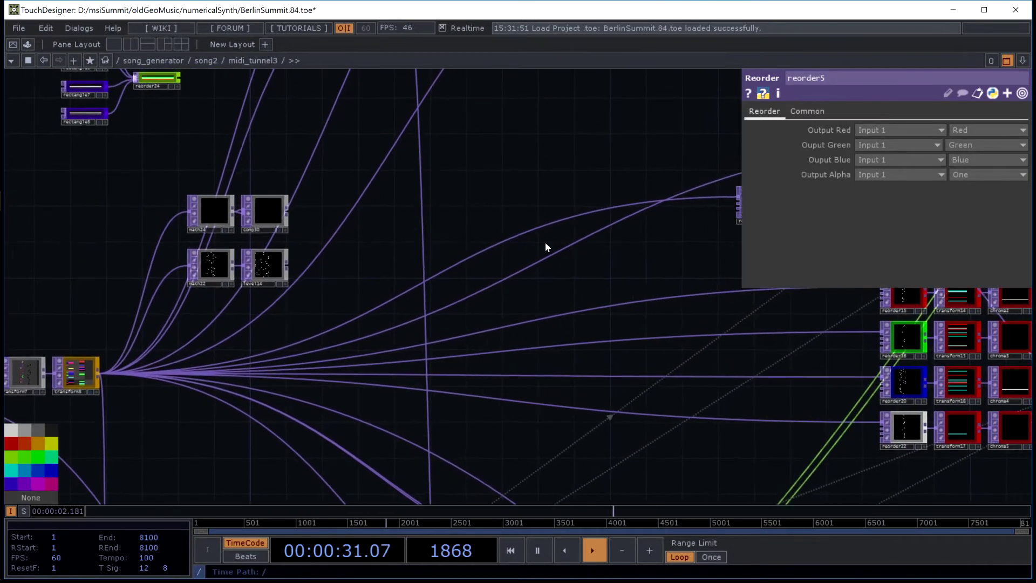
drag(645, 256, 170, 180)
scroll(510, 299, up, 5)
scroll(512, 303, up, 2)
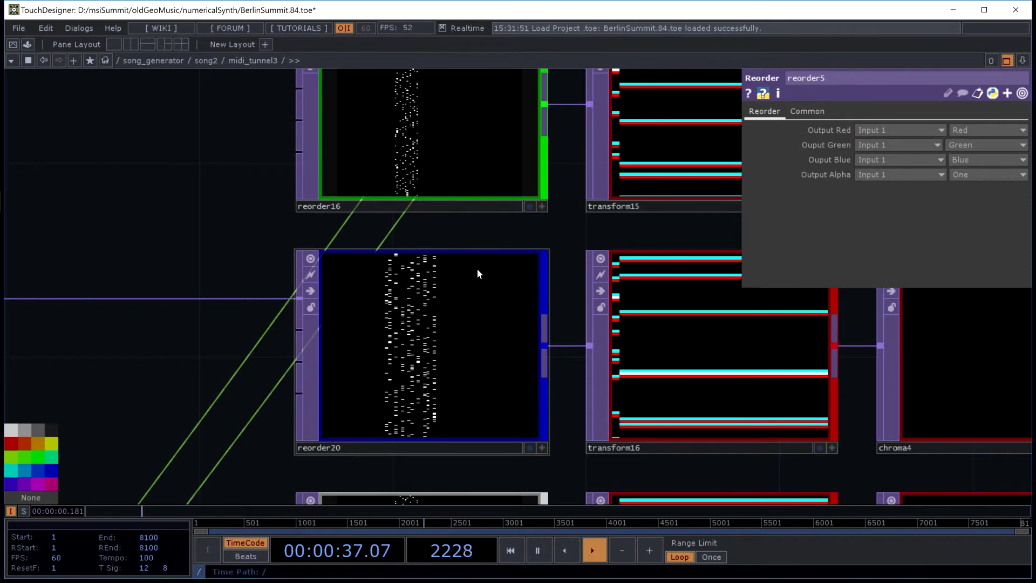
- Return to reorder5 near the in3 input and examine its colored note columns up close
scroll(477, 267, down, 6)
scroll(604, 173, down, 5)
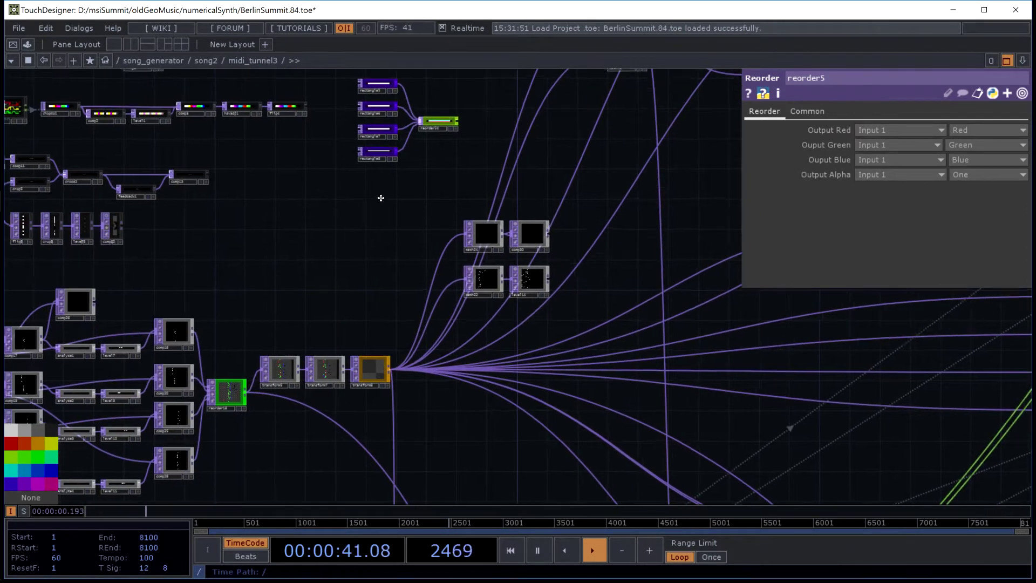
drag(381, 196, 537, 211)
scroll(319, 421, up, 3)
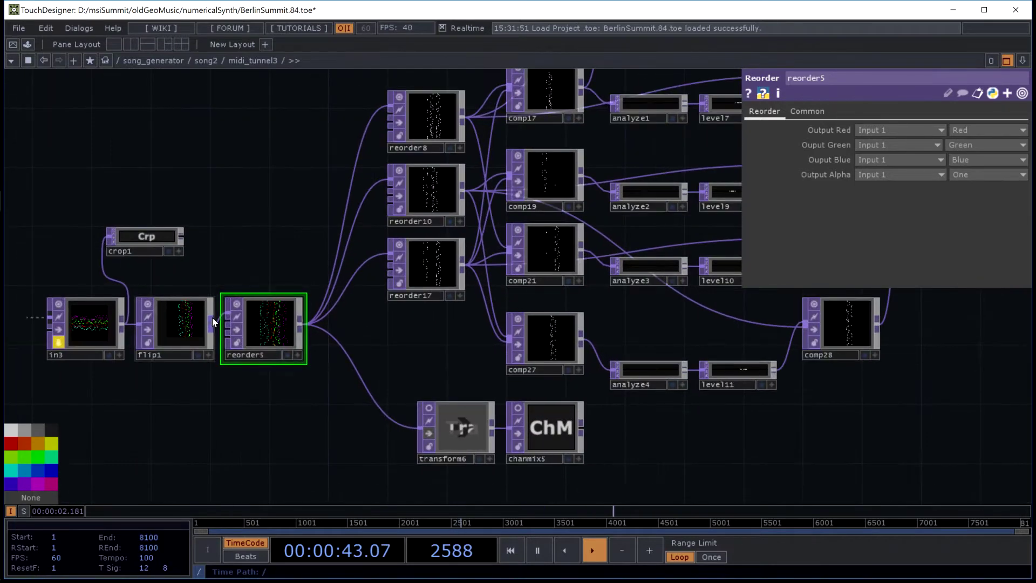
scroll(212, 318, up, 2)
scroll(245, 178, up, 2)
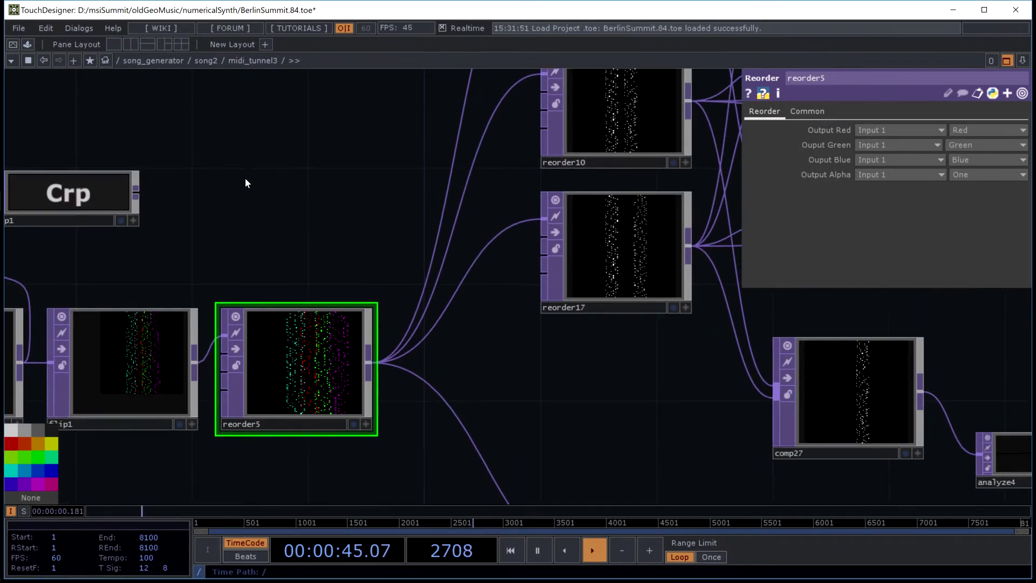
scroll(317, 225, up, 4)
scroll(319, 218, up, 2)
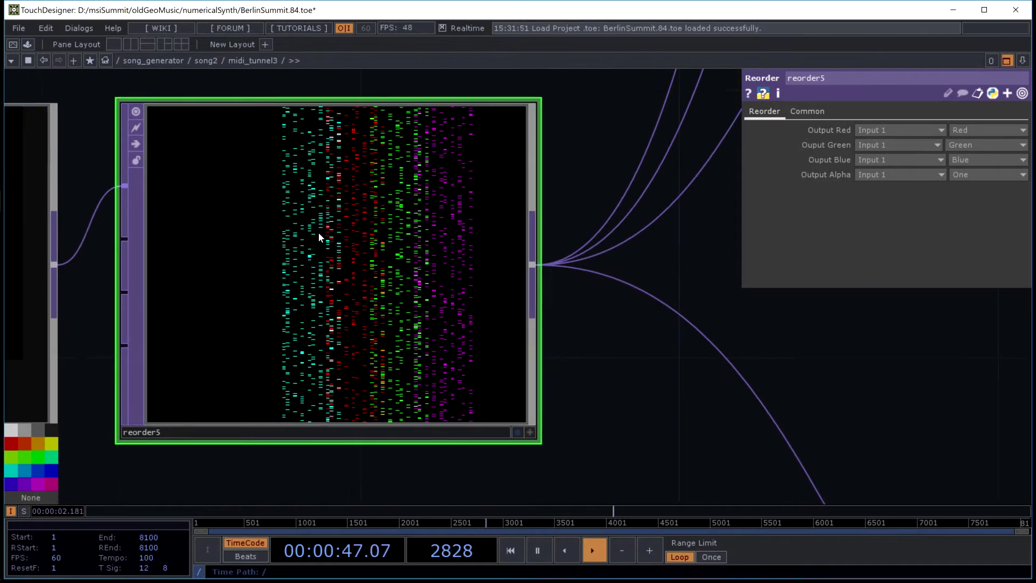
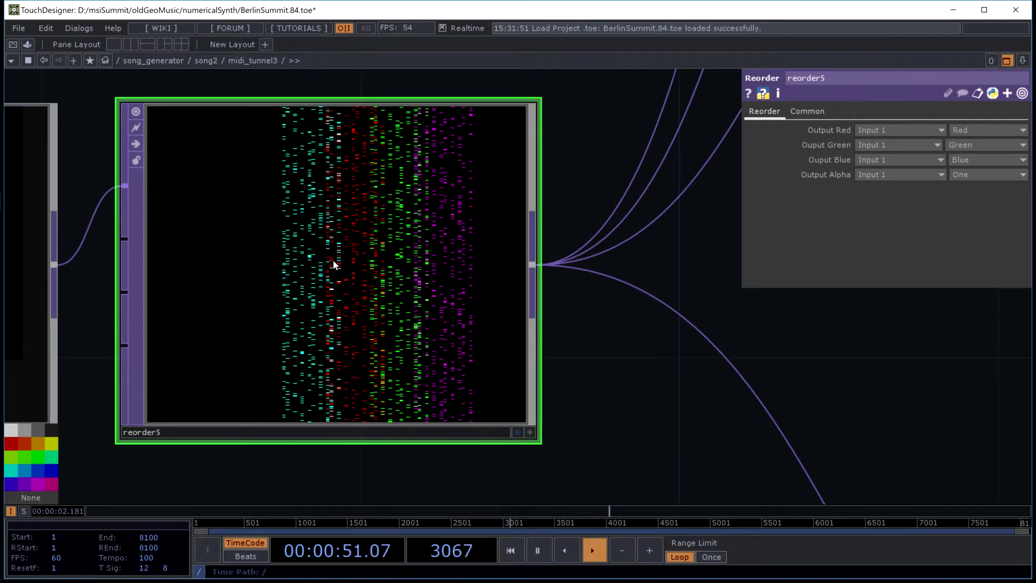
drag(605, 155, 474, 176)
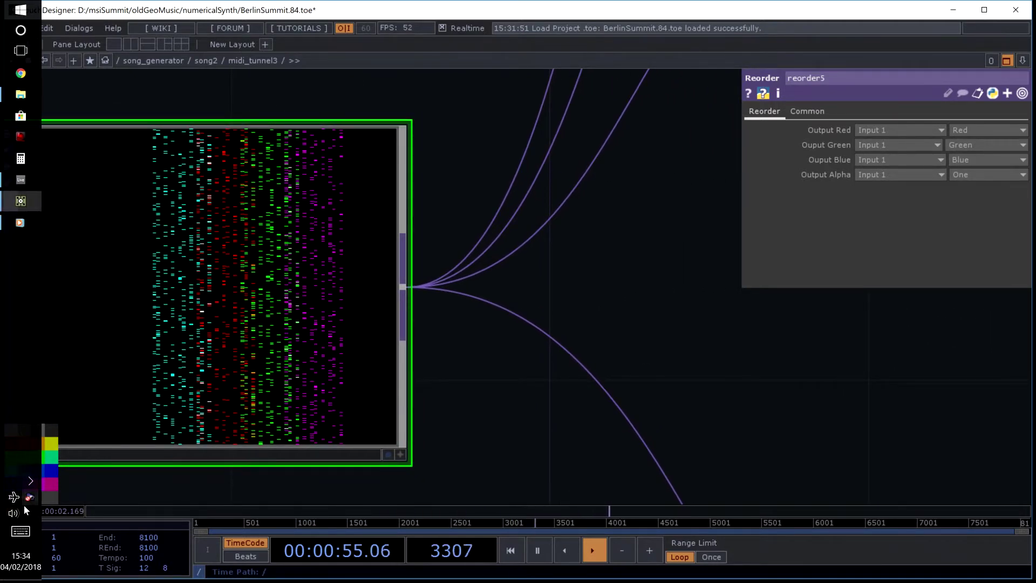
- Set the system speaker volume to 13
click(13, 512)
scroll(20, 512, down, 10)
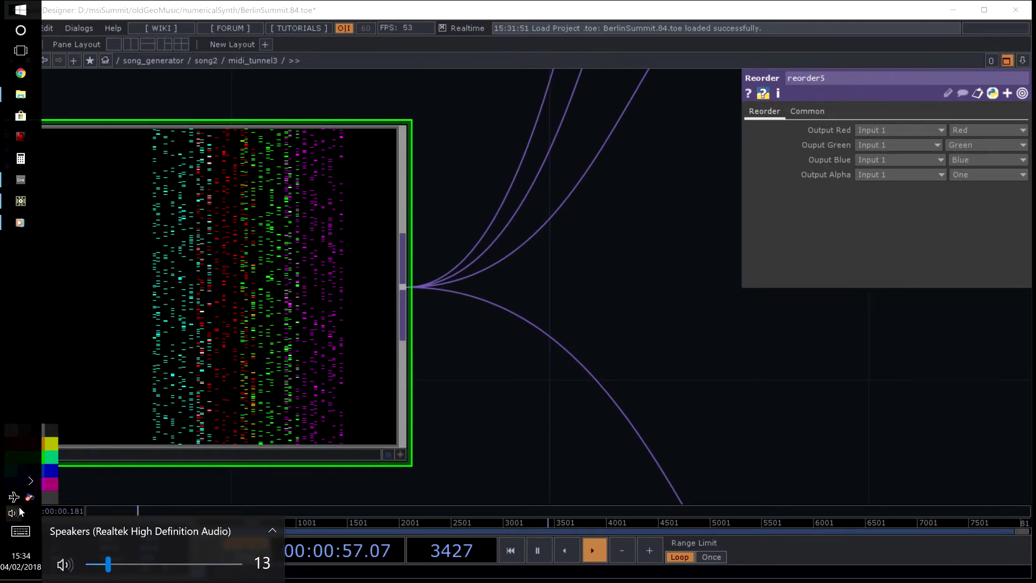
scroll(20, 511, up, 1)
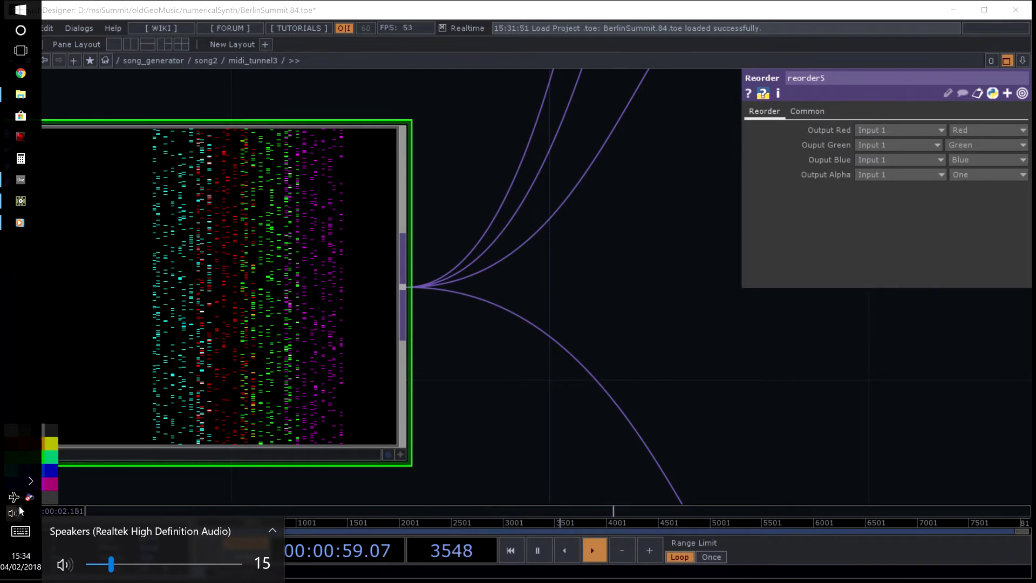
scroll(20, 511, down, 1)
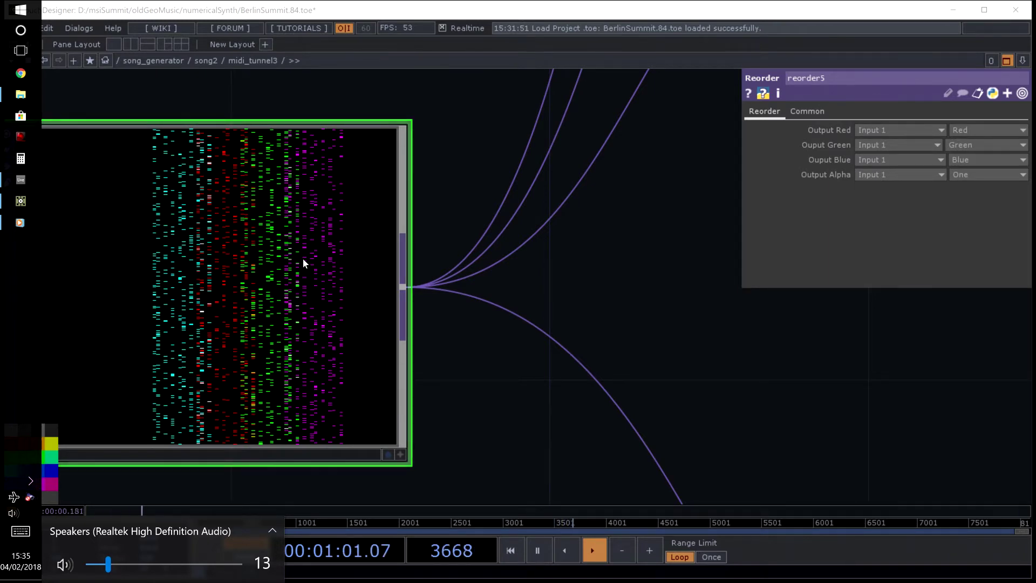
- Follow the note texture from reorder5 through the comp branches to reorder18 and on through transform5, transform7 and transform8, inspecting the textures
drag(646, 284, 169, 338)
scroll(170, 338, down, 5)
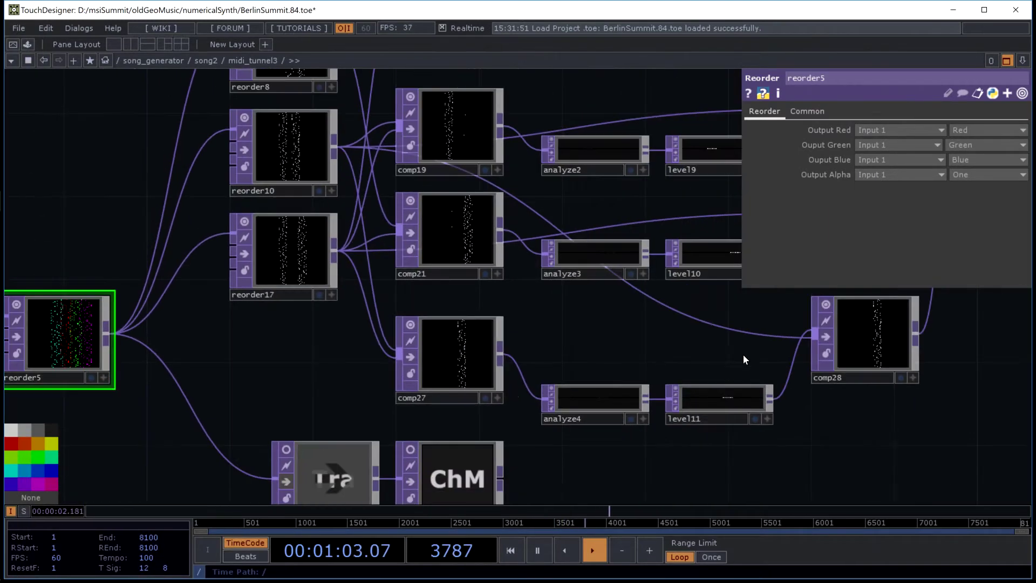
drag(743, 355, 499, 292)
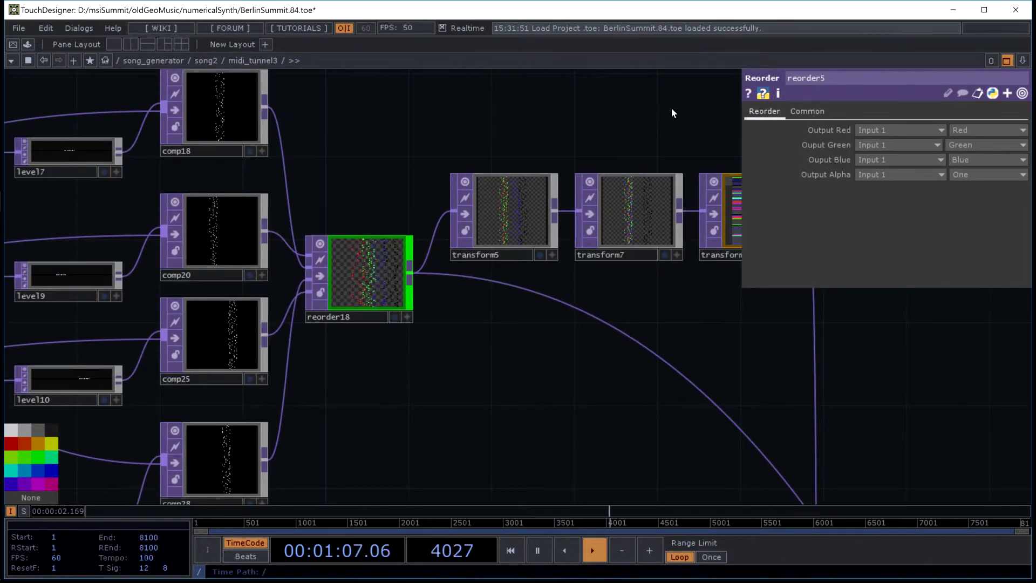
scroll(674, 108, up, 3)
scroll(688, 71, down, 1)
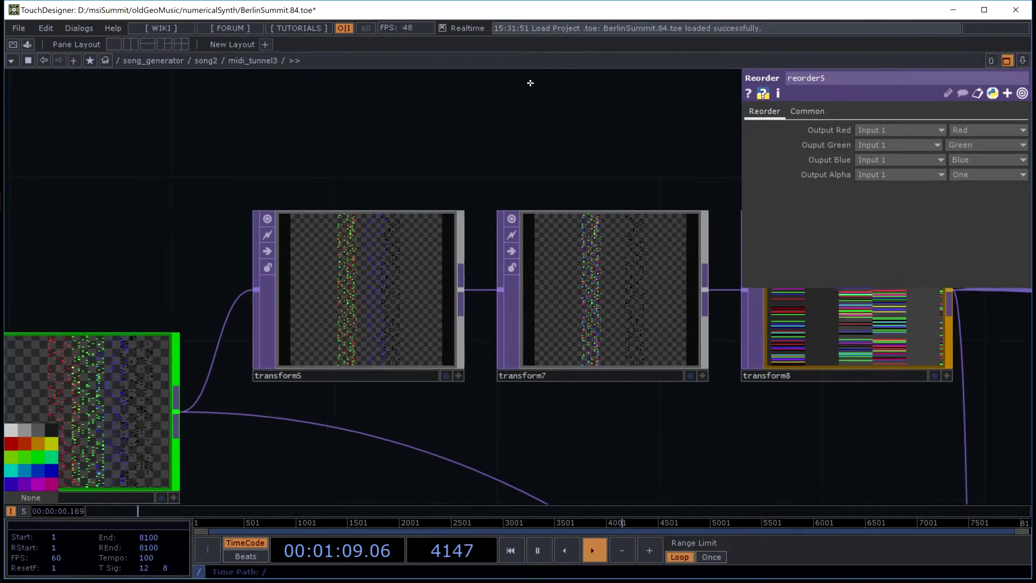
drag(413, 149, 559, 50)
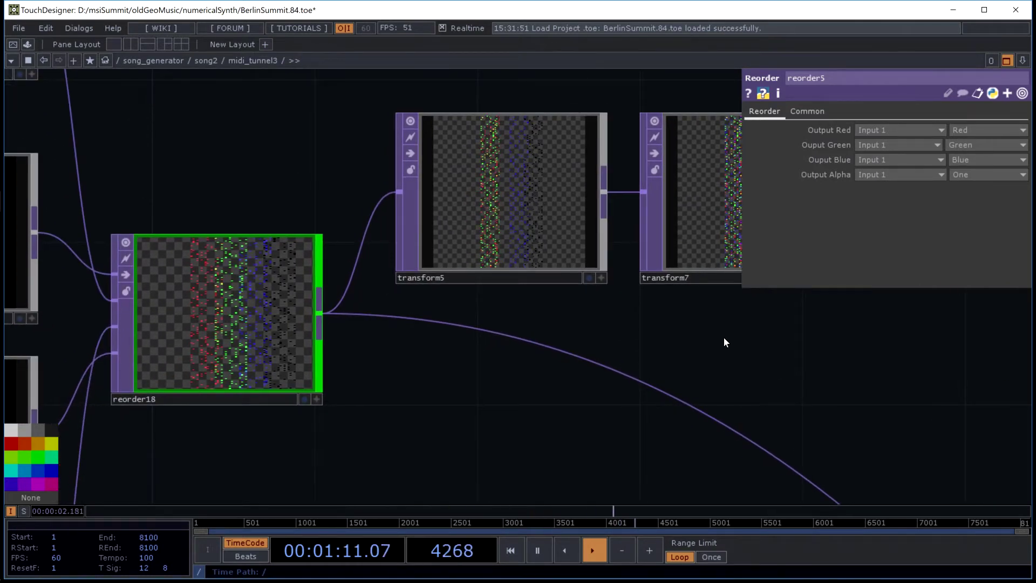
scroll(788, 370, right, 3)
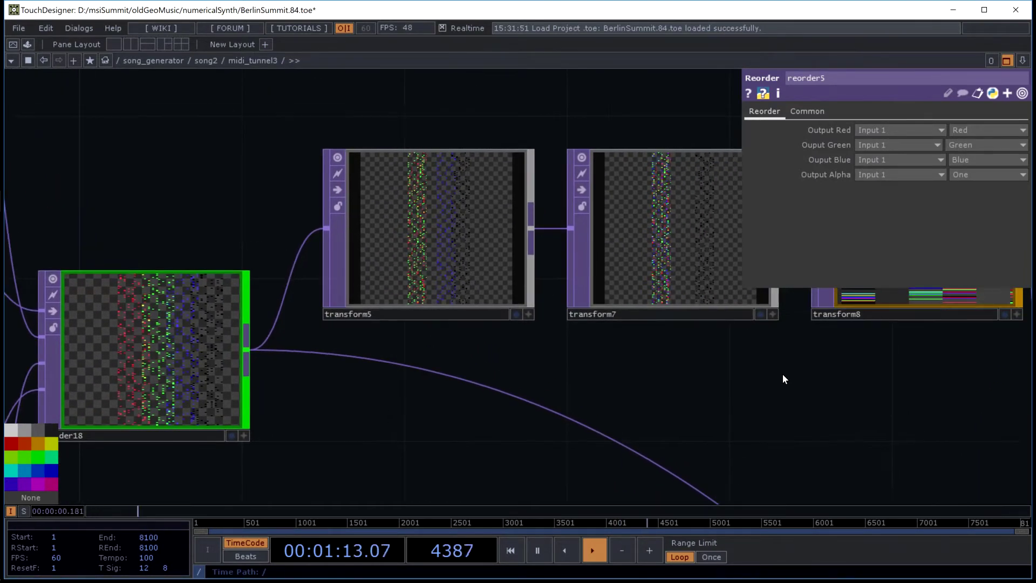
scroll(750, 356, left, 3)
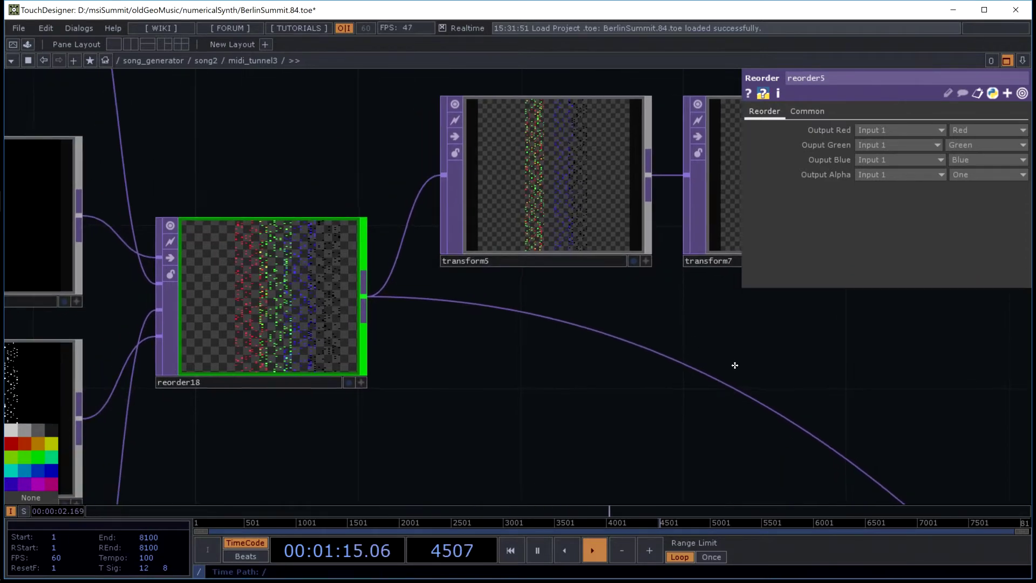
scroll(647, 374, right, 5)
scroll(592, 368, right, 5)
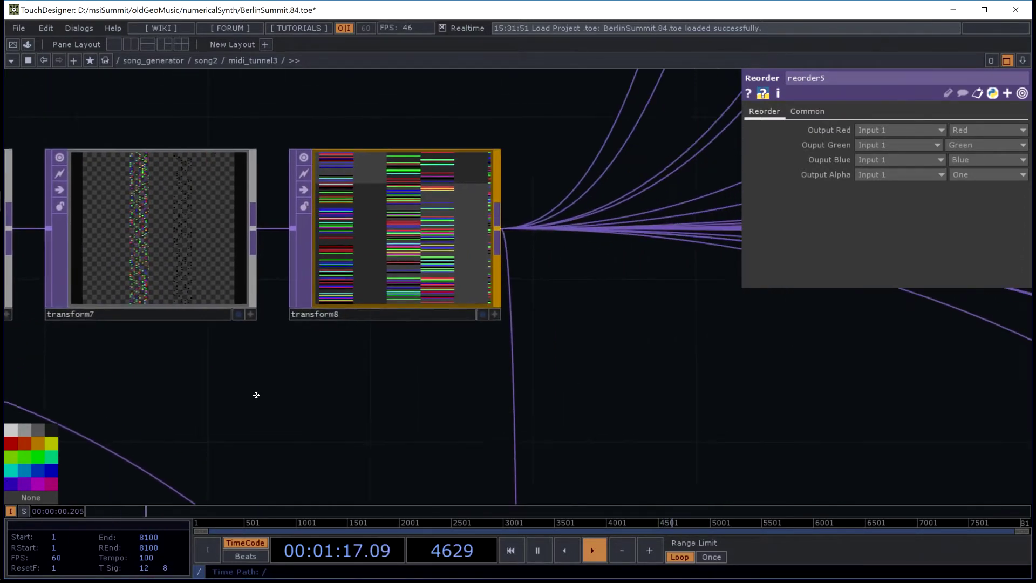
- Trace transform8's outputs to the reorder15, reorder16, reorder20 and reorder22 rows and examine their transform, chroma and comp textures
scroll(614, 359, down, 3)
drag(613, 355, 437, 379)
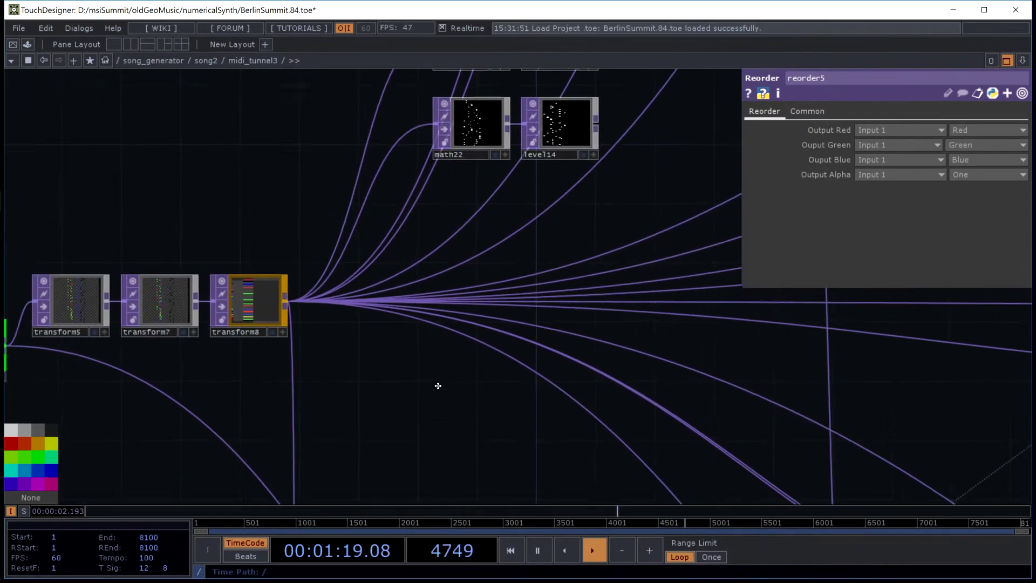
scroll(437, 379, down, 5)
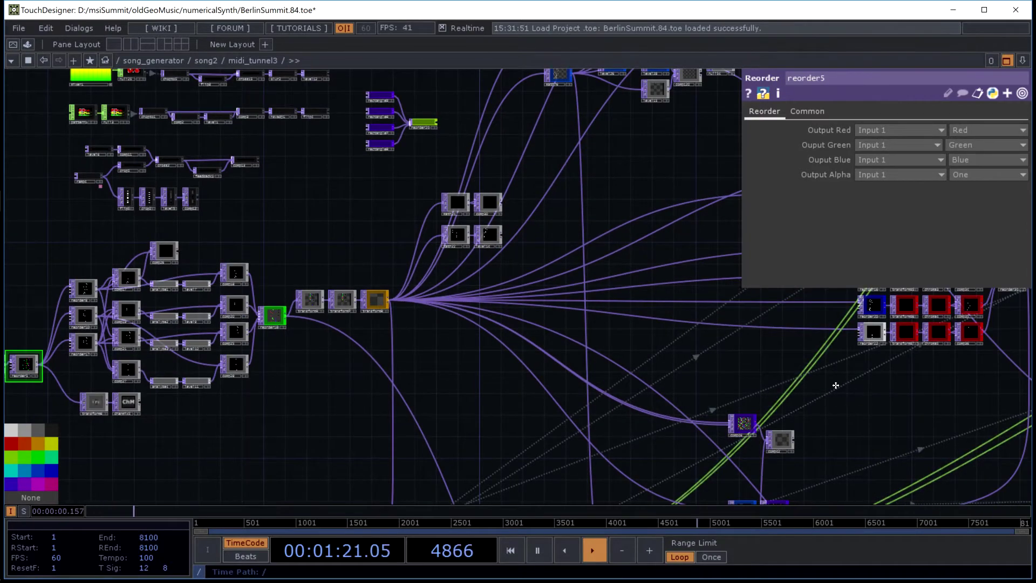
scroll(390, 314, right, 10)
scroll(426, 291, up, 4)
scroll(426, 292, up, 5)
scroll(426, 292, down, 2)
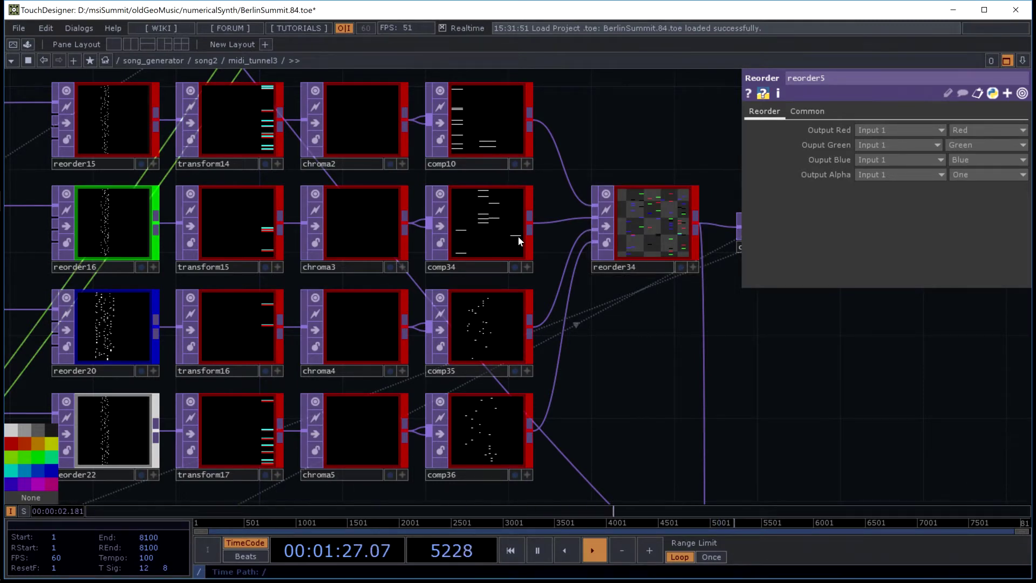
scroll(35, 144, up, 2)
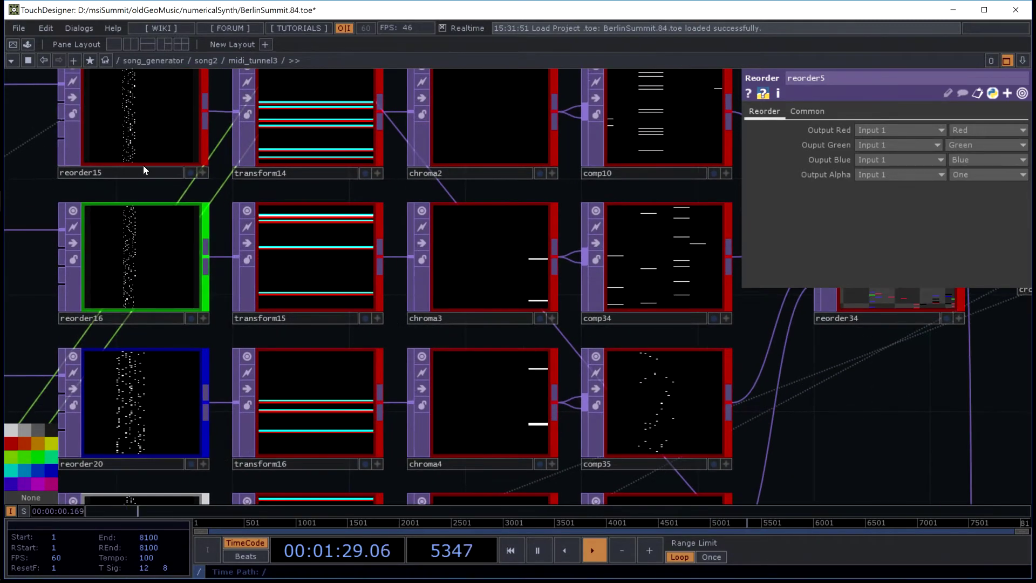
- Examine how the chroma2 and chroma3 rows build up note lines in comp10 and comp34 and combine in reorder34
drag(937, 446, 659, 451)
scroll(659, 451, up, 1)
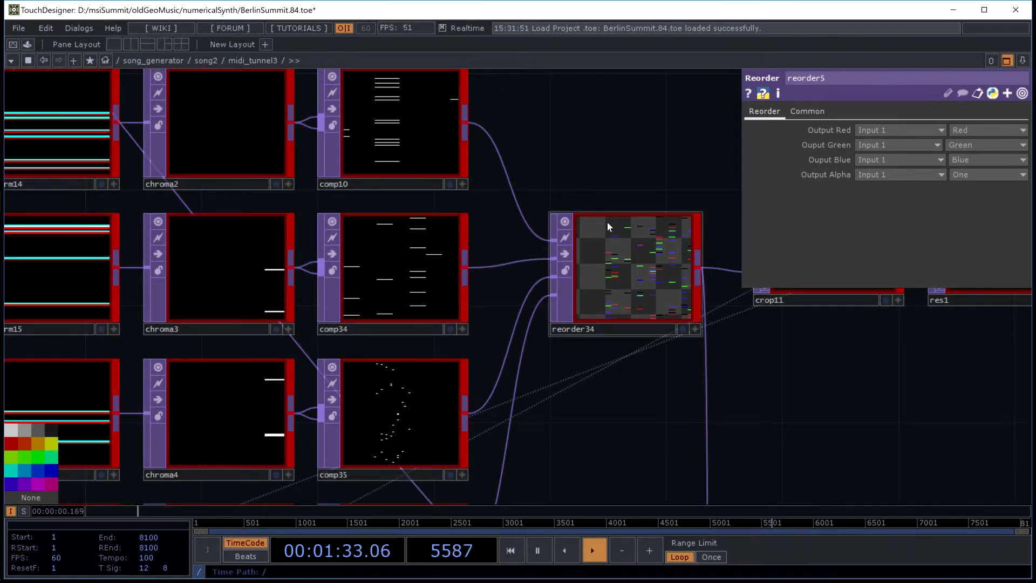
drag(607, 222, 845, 274)
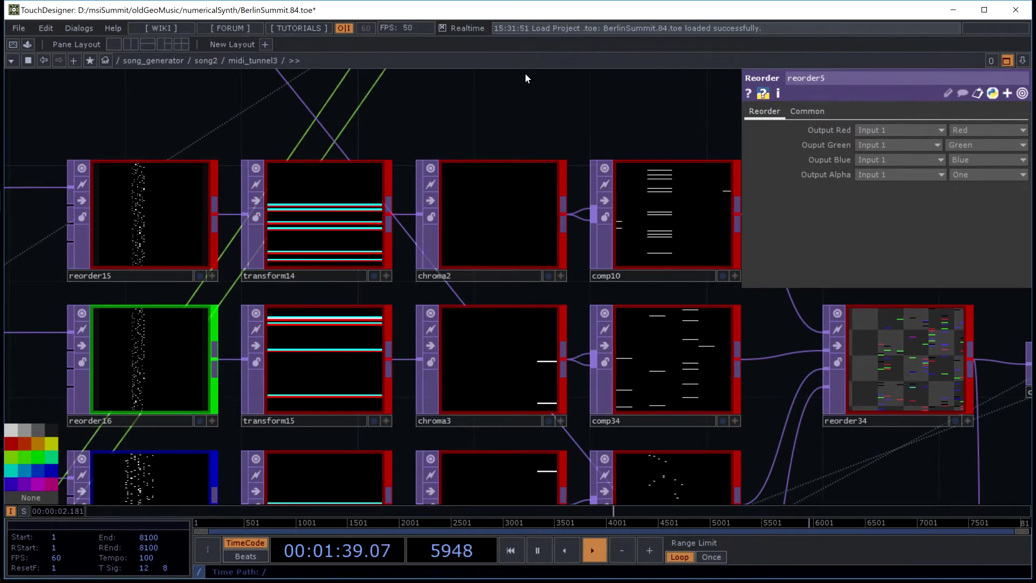
drag(519, 102, 517, 60)
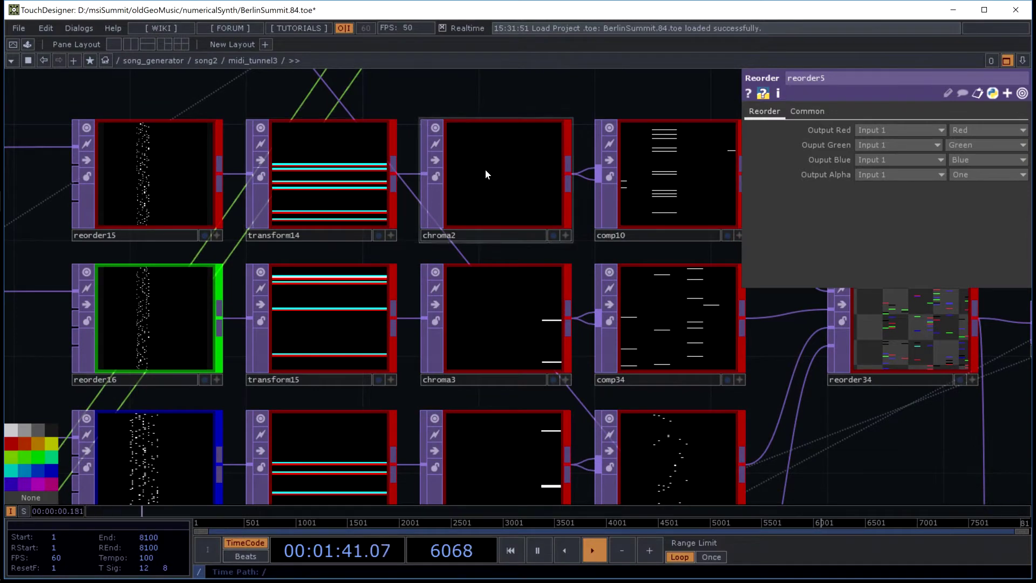
scroll(702, 174, up, 6)
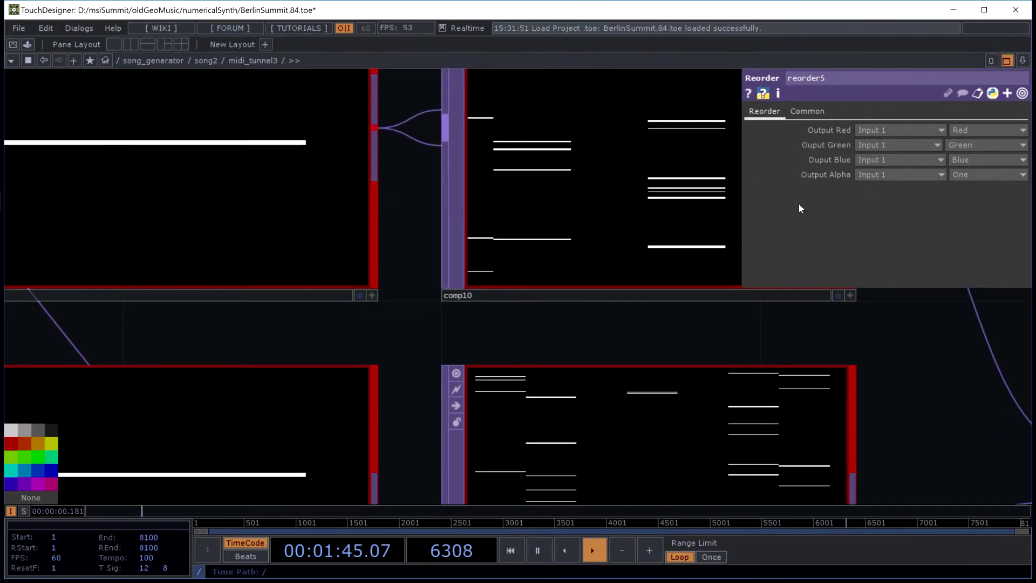
drag(867, 370, 484, 227)
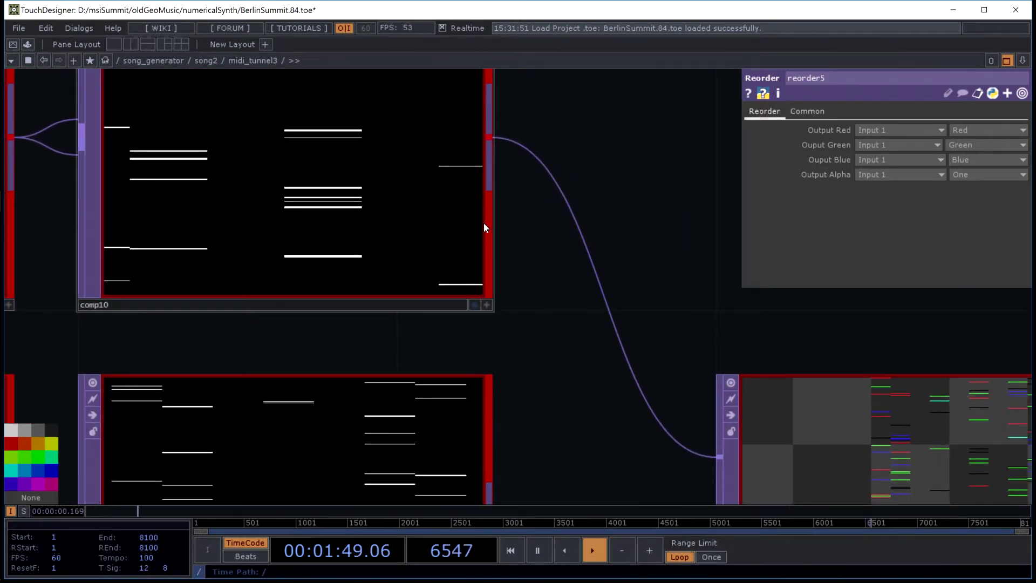
drag(604, 146, 506, 178)
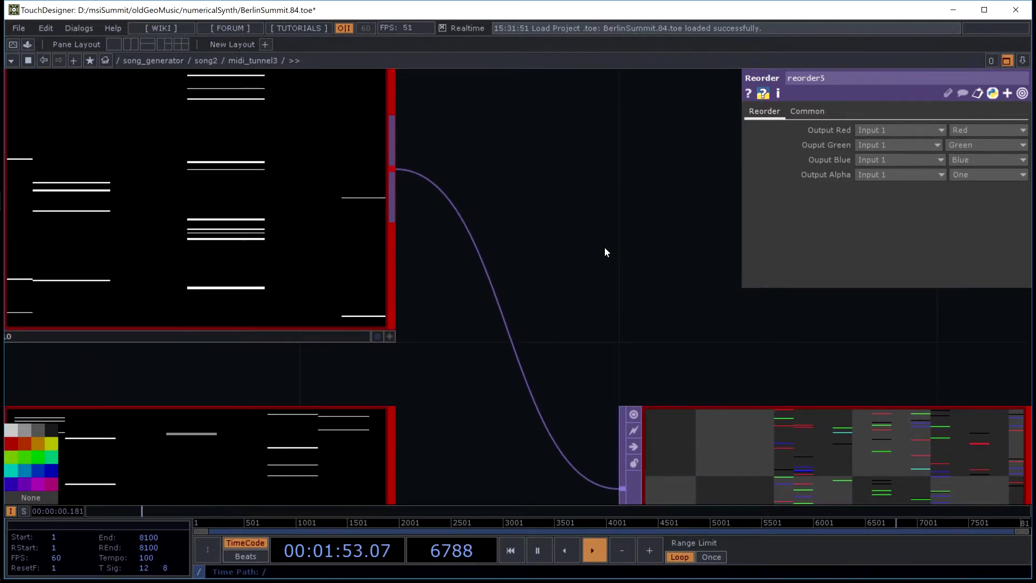
scroll(564, 243, down, 5)
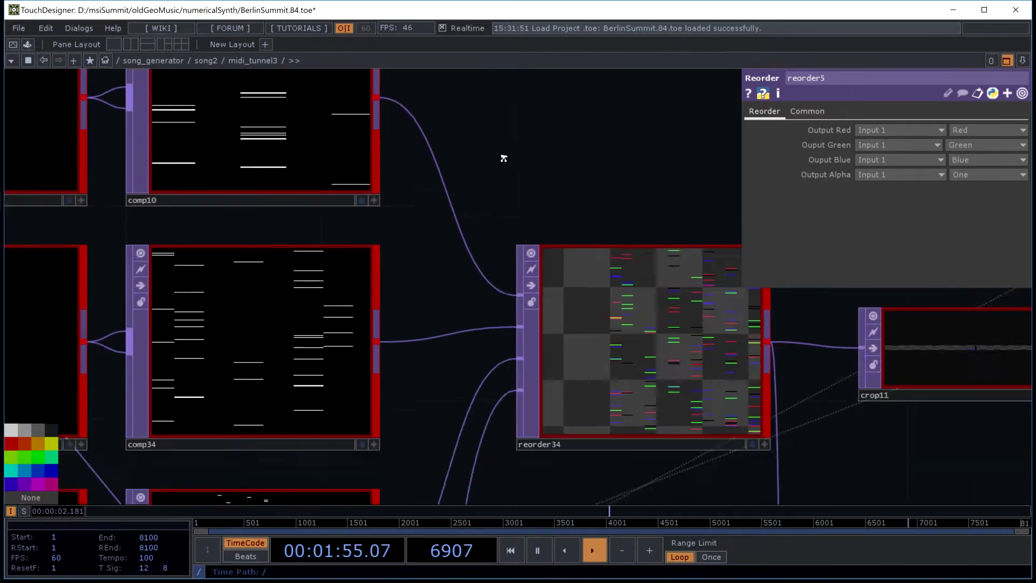
- Follow the red chain from reorder34 through crop11, res1 and the transforms to its end and the connected text and displace rows
scroll(565, 260, down, 3)
drag(733, 384, 250, 373)
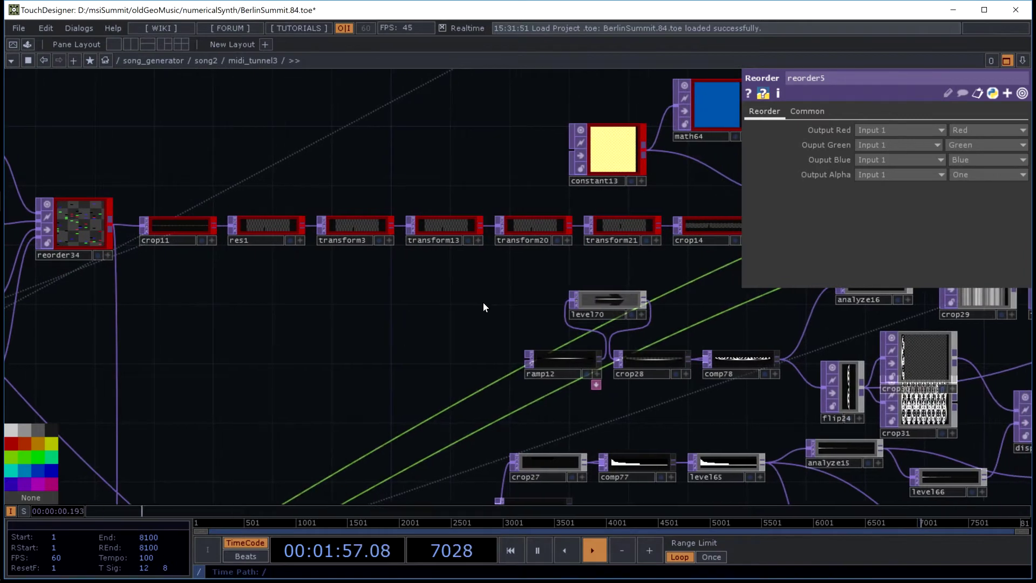
drag(406, 324, 128, 363)
scroll(127, 363, down, 5)
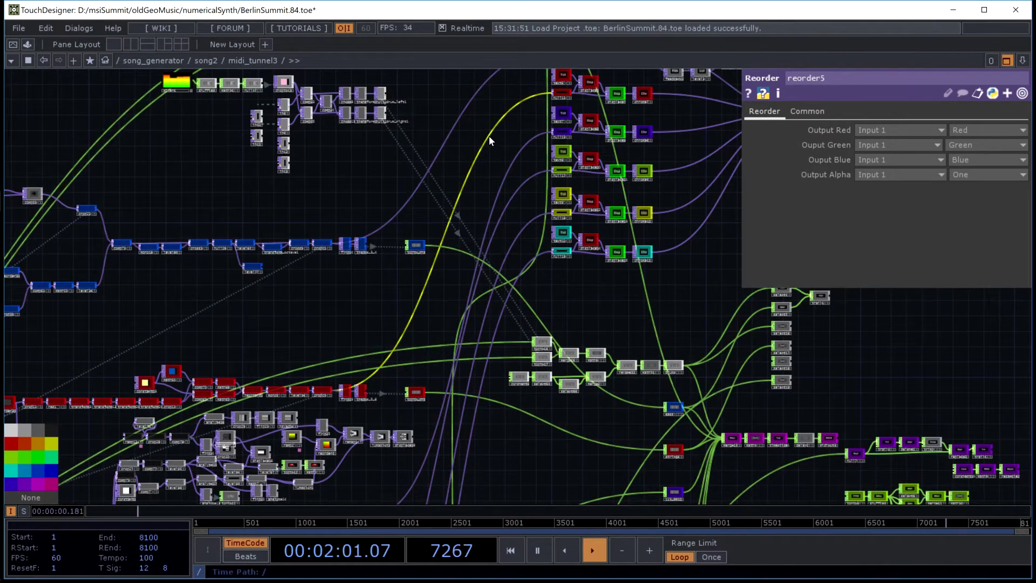
- Select comp33 beside the pink texture operator and examine its striped color texture up close
scroll(410, 92, up, 10)
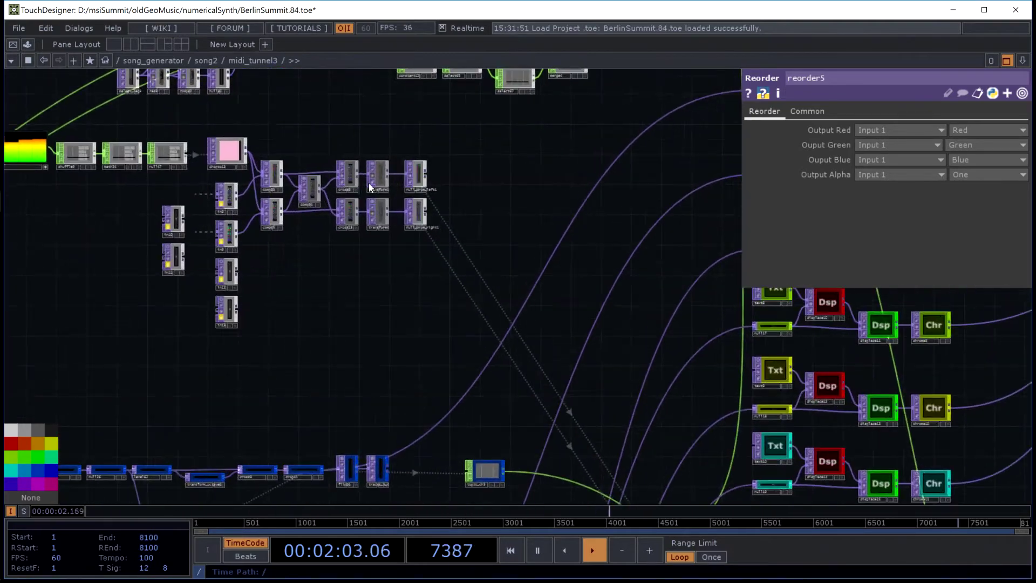
scroll(234, 228, up, 10)
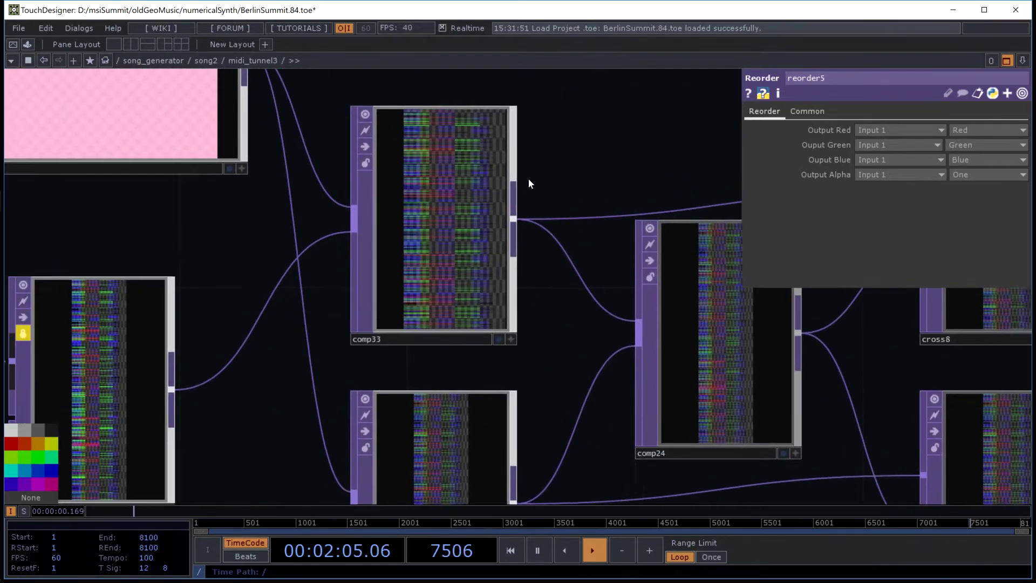
click(361, 192)
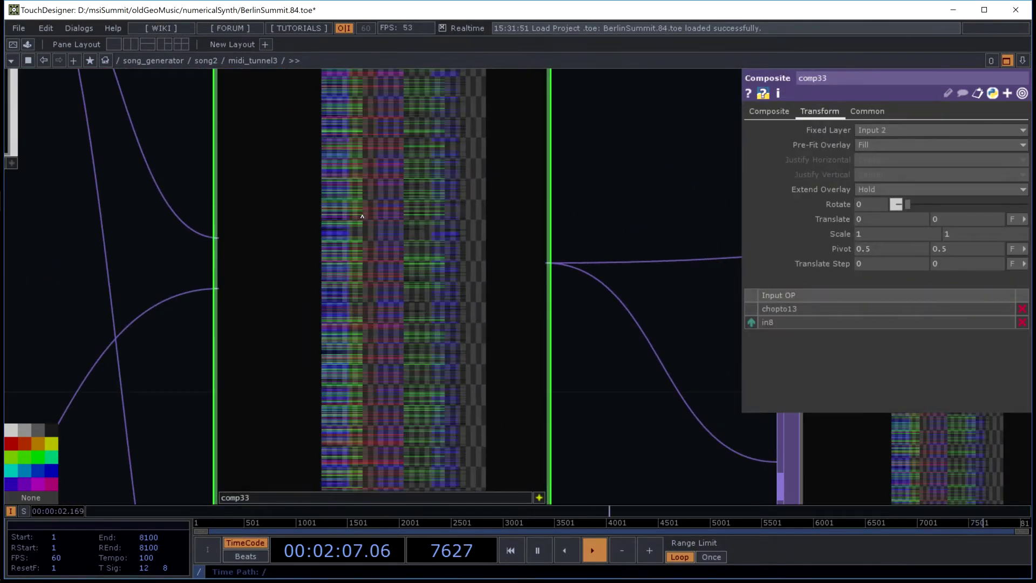
scroll(394, 173, up, 3)
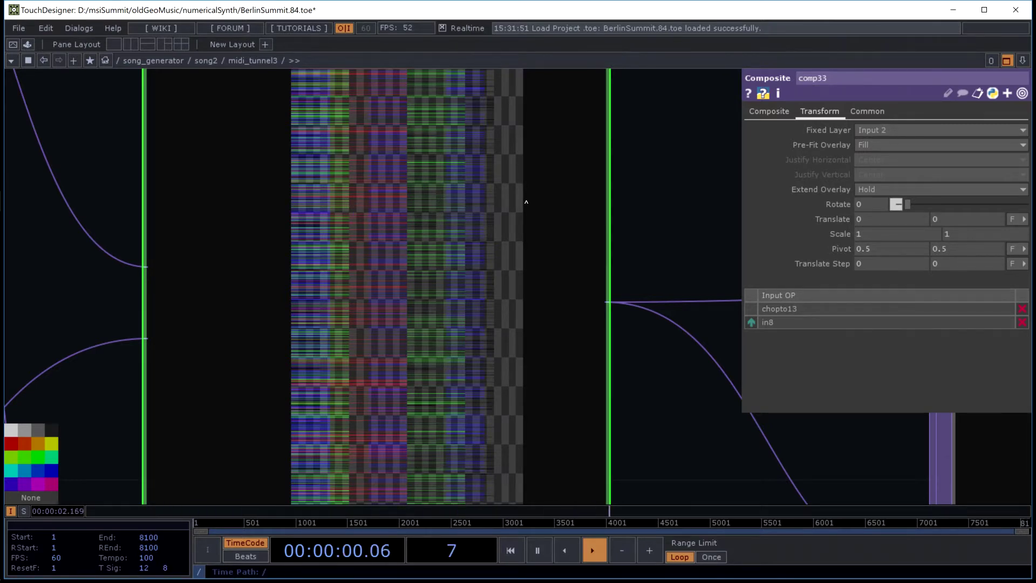
drag(648, 135, 467, 235)
scroll(467, 235, down, 2)
scroll(466, 234, up, 2)
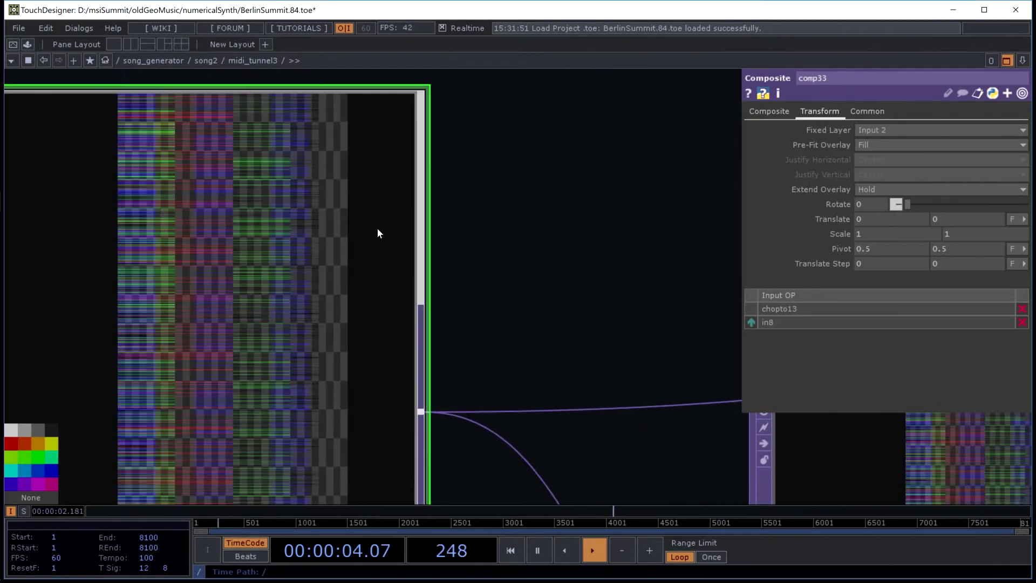
drag(594, 182, 448, 158)
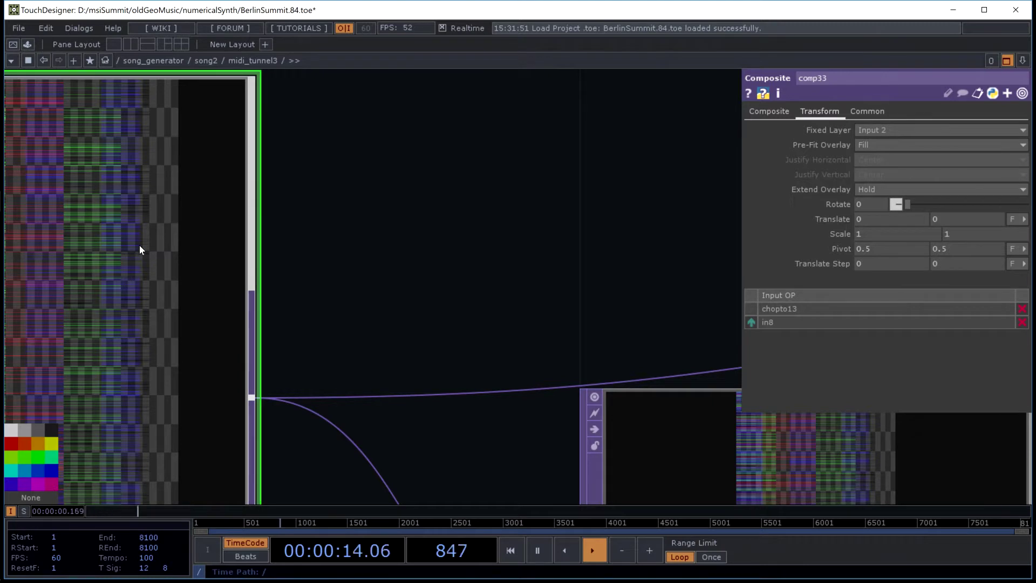
- Raise the system speaker volume to 17
mouse_move(11, 495)
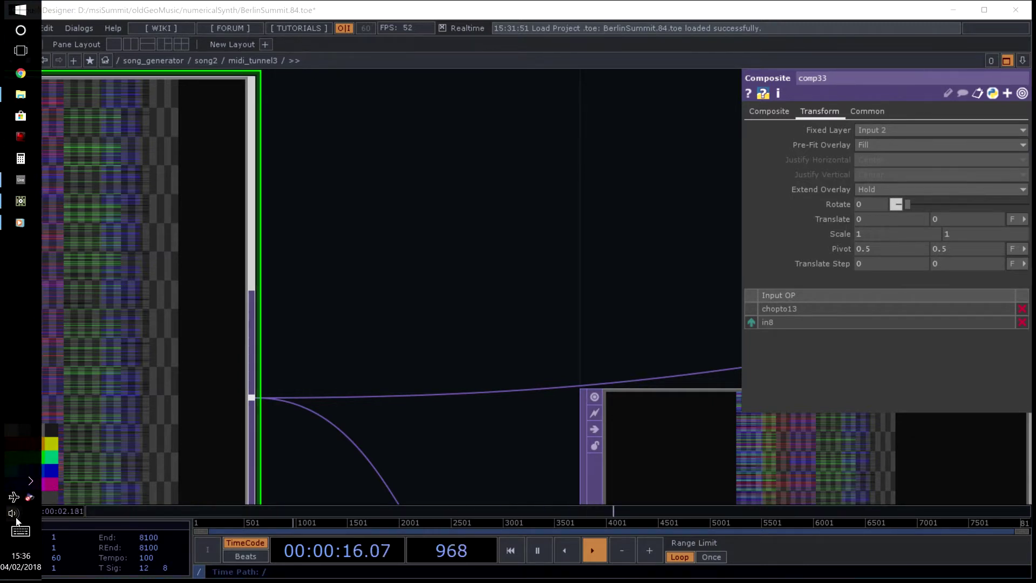
click(13, 513)
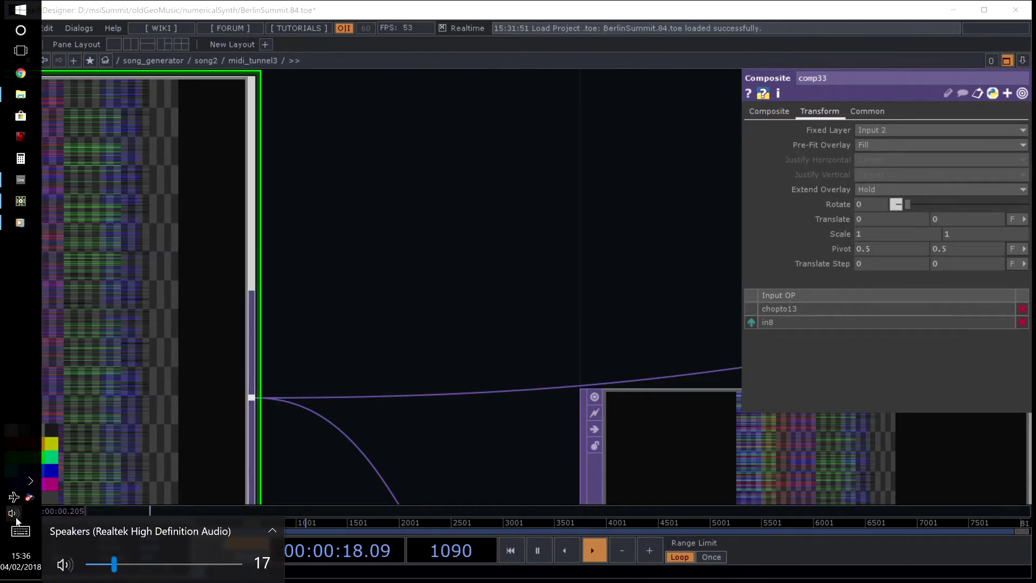
scroll(17, 520, up, 1)
click(415, 237)
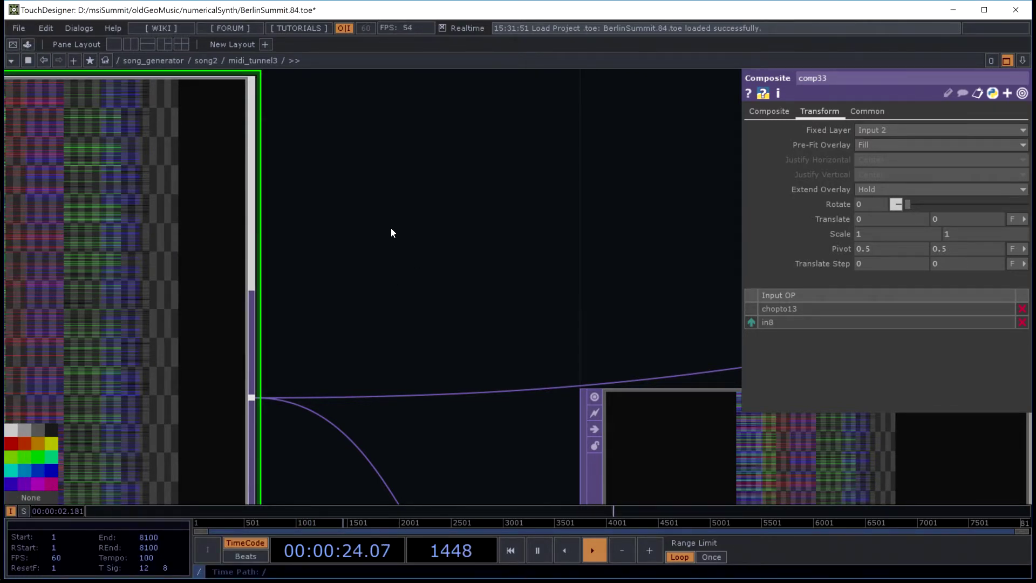
- Survey the colored text, displace and chroma rows and trace their outputs to the shared composite comp44
scroll(406, 285, down, 5)
drag(656, 152, 0, 153)
scroll(250, 187, down, 5)
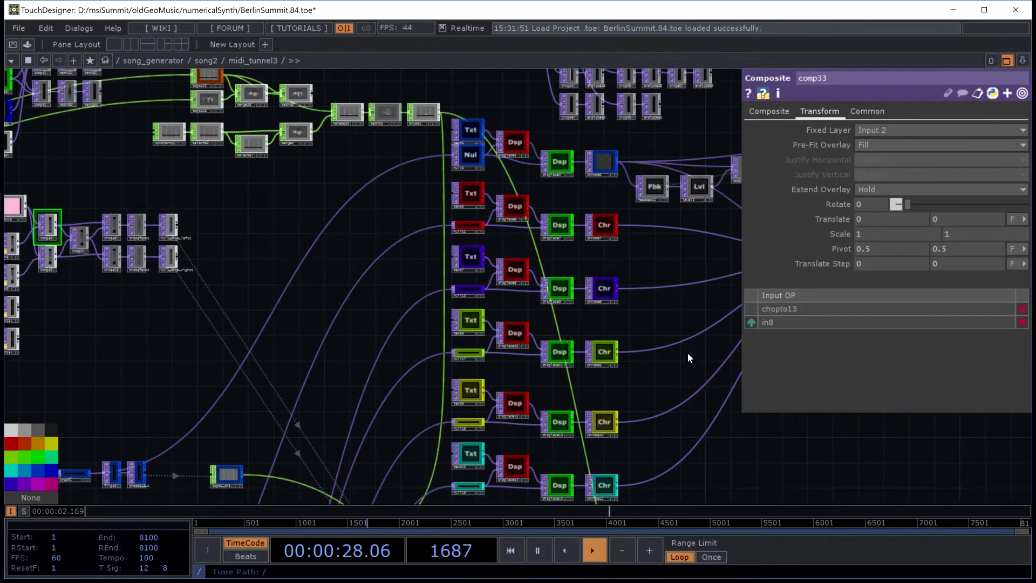
drag(688, 353, 295, 403)
scroll(90, 303, up, 2)
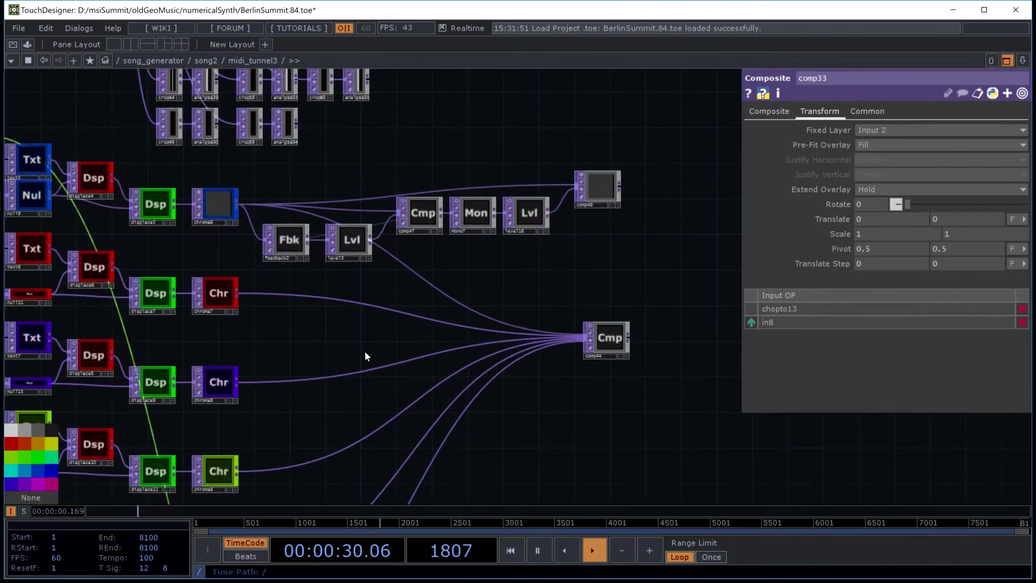
drag(391, 343, 463, 347)
scroll(461, 345, down, 4)
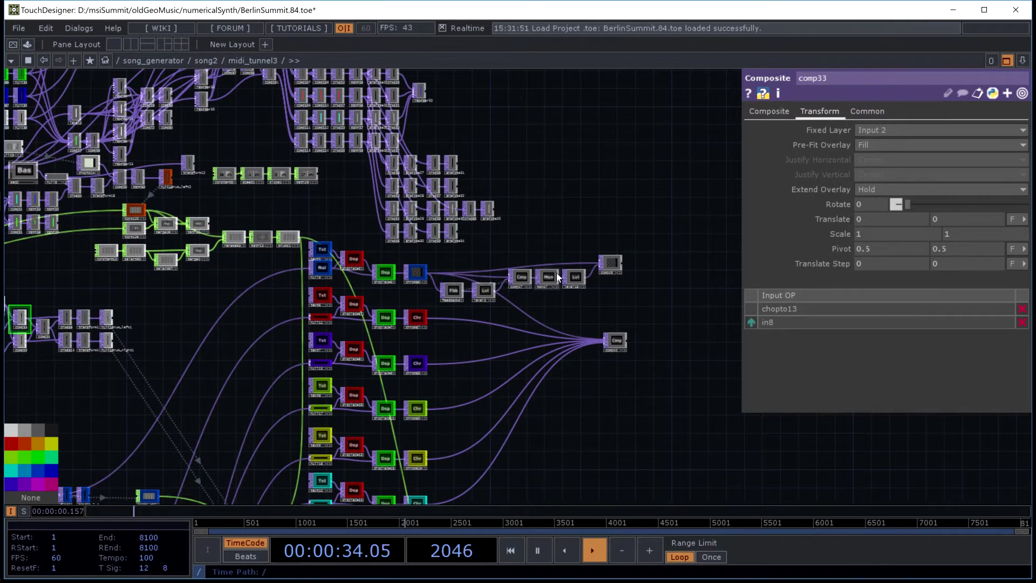
- Trace the colored channel operators below the text and displace rows to the purple merge chain they feed
drag(530, 190, 613, 137)
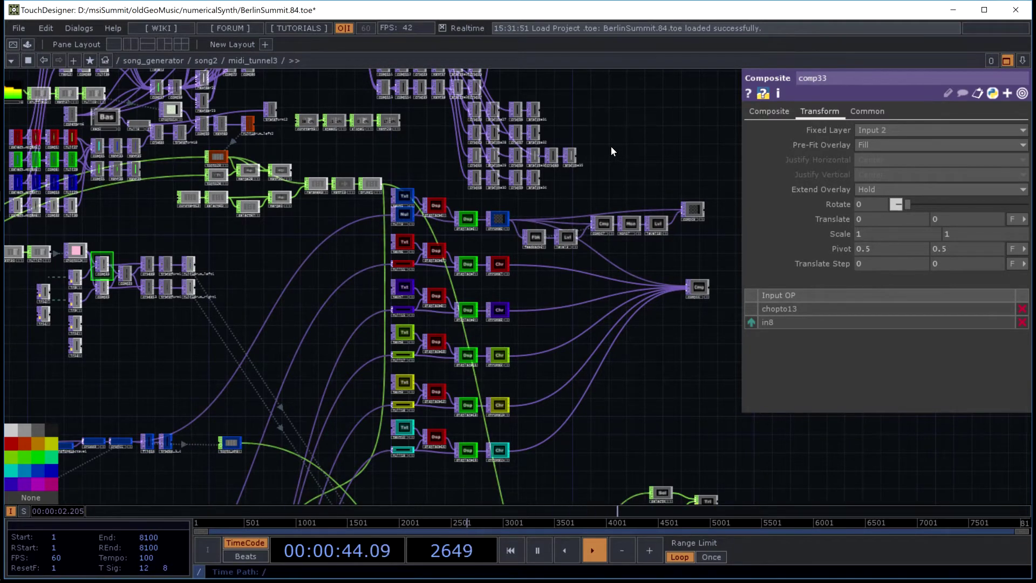
drag(662, 426, 729, 133)
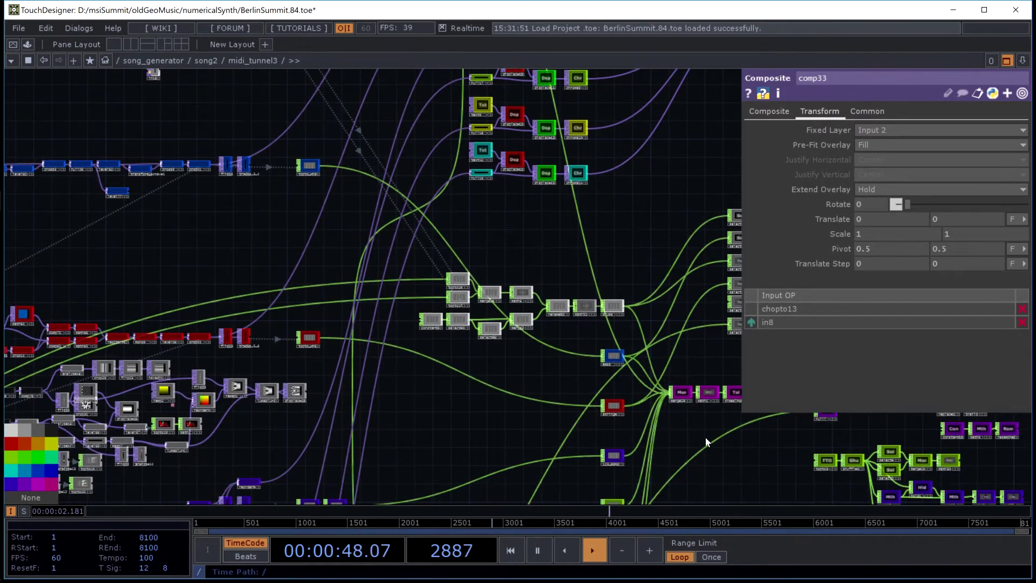
drag(725, 433, 443, 207)
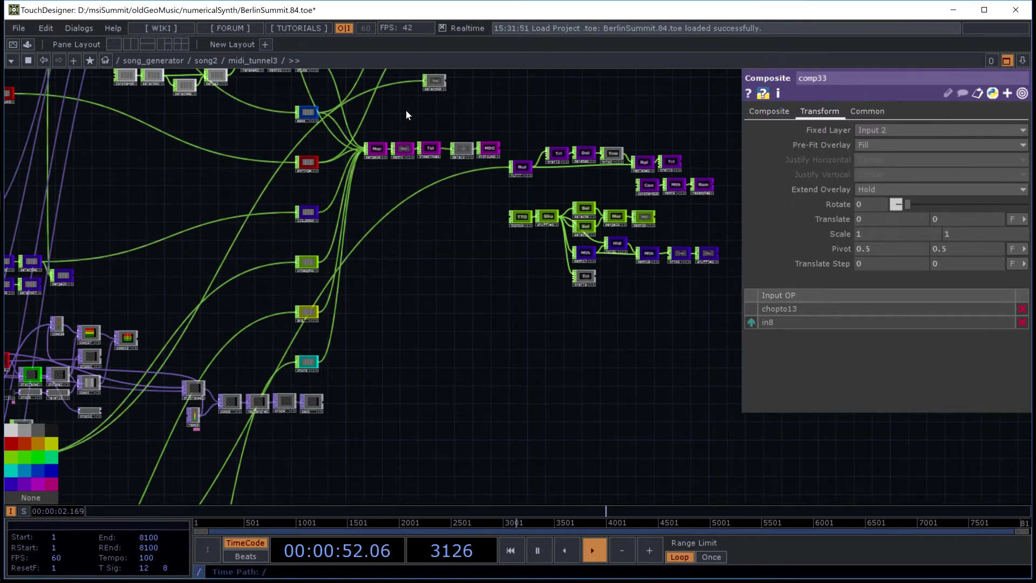
- Inspect the purple chain from merge13 to the MIDI output and select delay2 to view its delay parameters
scroll(406, 110, up, 5)
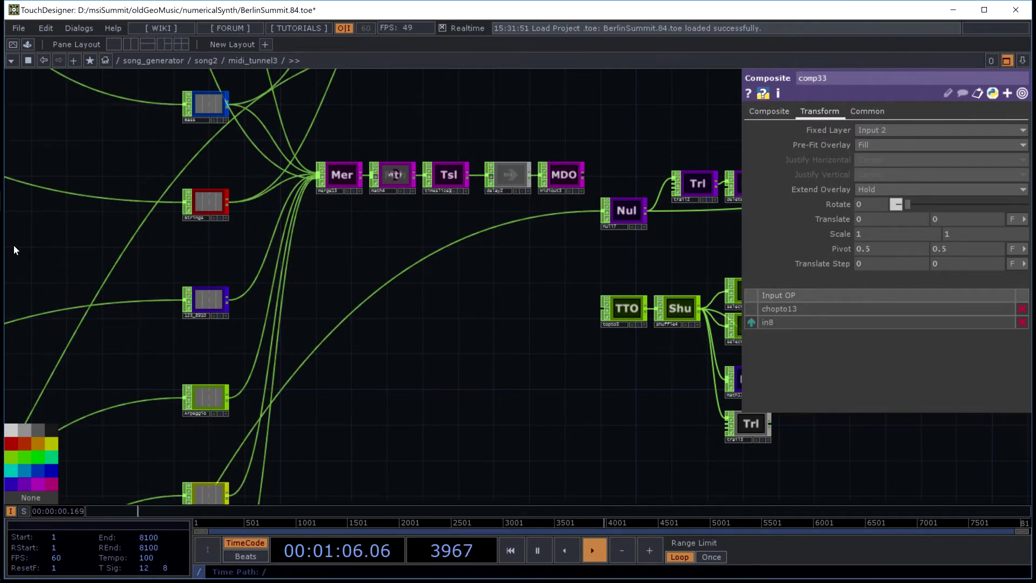
drag(626, 104, 547, 186)
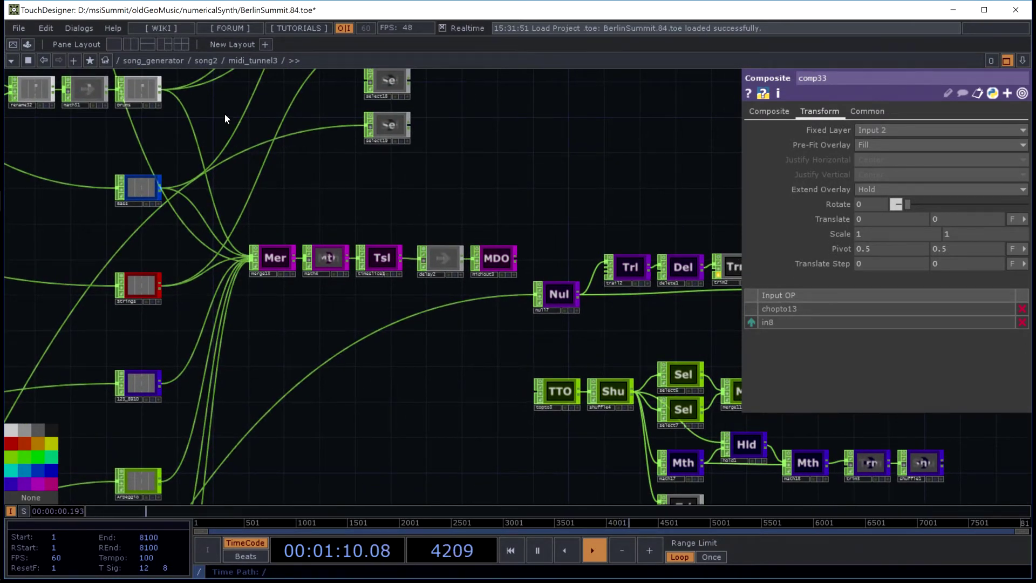
drag(424, 190, 401, 177)
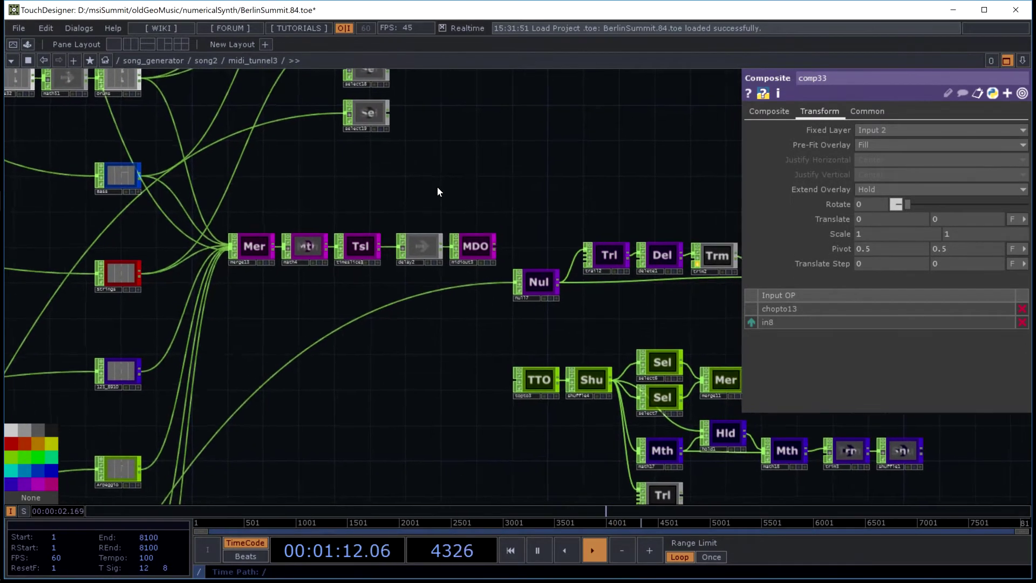
right_drag(421, 177, 463, 253)
drag(417, 159, 813, 369)
- Survey the purple track_7 and track_8 row, the striped texture rows, and the green and yellow track rows below them
scroll(389, 153, down, 5)
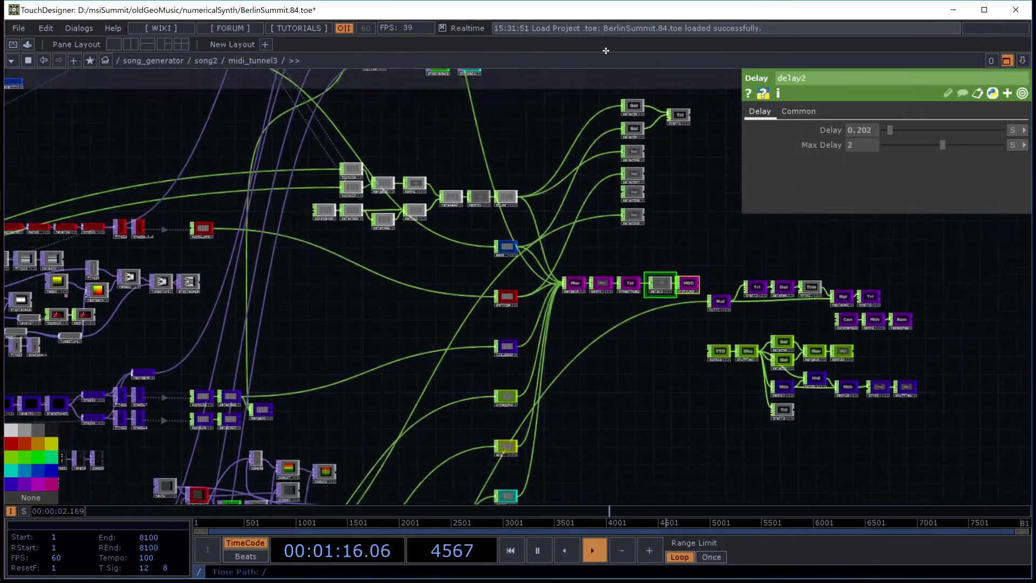
scroll(194, 258, up, 5)
drag(322, 416, 313, 88)
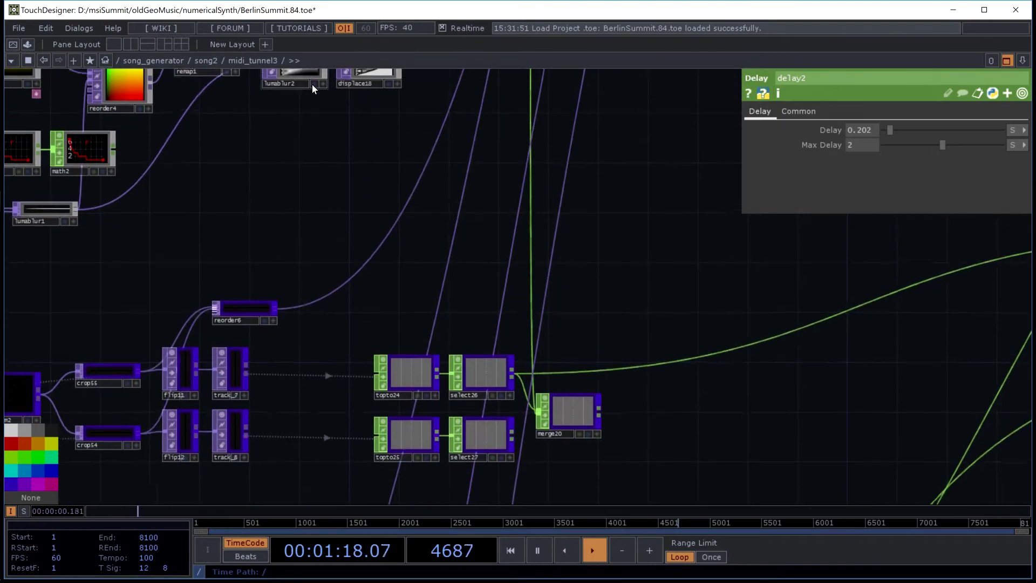
scroll(485, 150, down, 5)
scroll(259, 230, up, 5)
drag(249, 327, 529, 129)
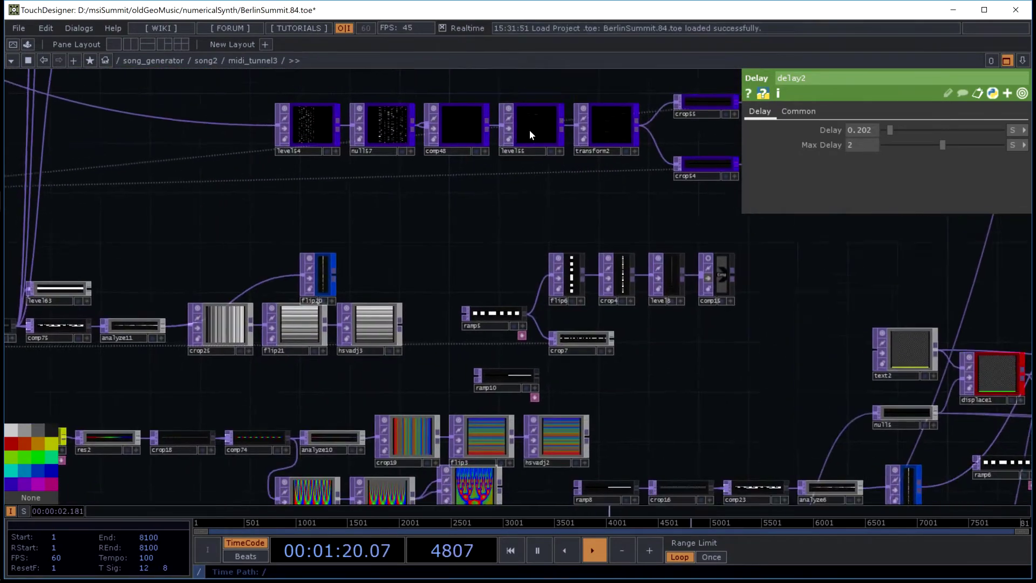
scroll(426, 253, down, 3)
drag(611, 468, 182, 301)
drag(646, 356, 415, 264)
scroll(596, 160, down, 2)
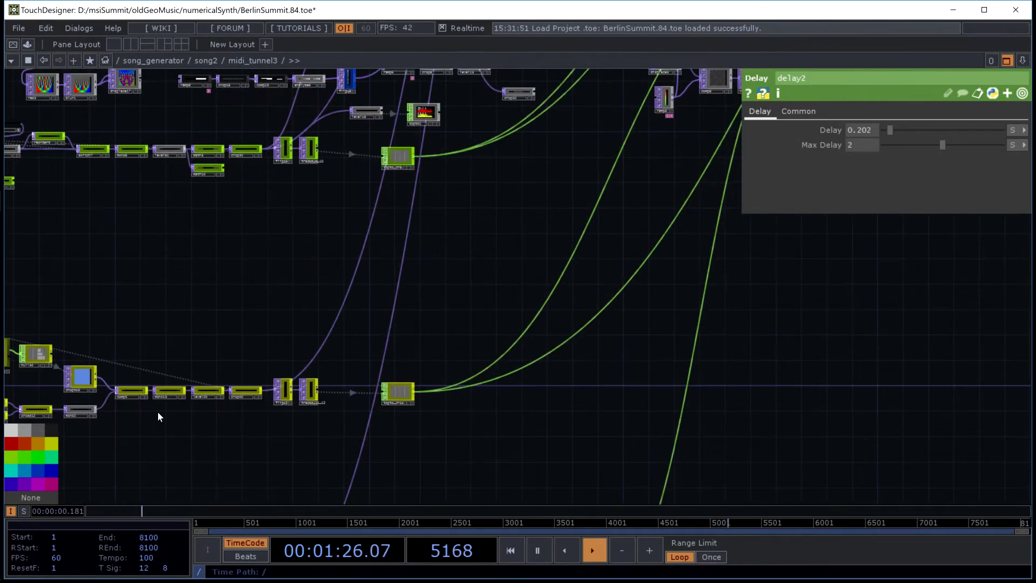
- Examine the moving colored note marks in the green row's switch7 texture up close and compare them with mono6
drag(203, 308, 338, 236)
scroll(338, 236, up, 10)
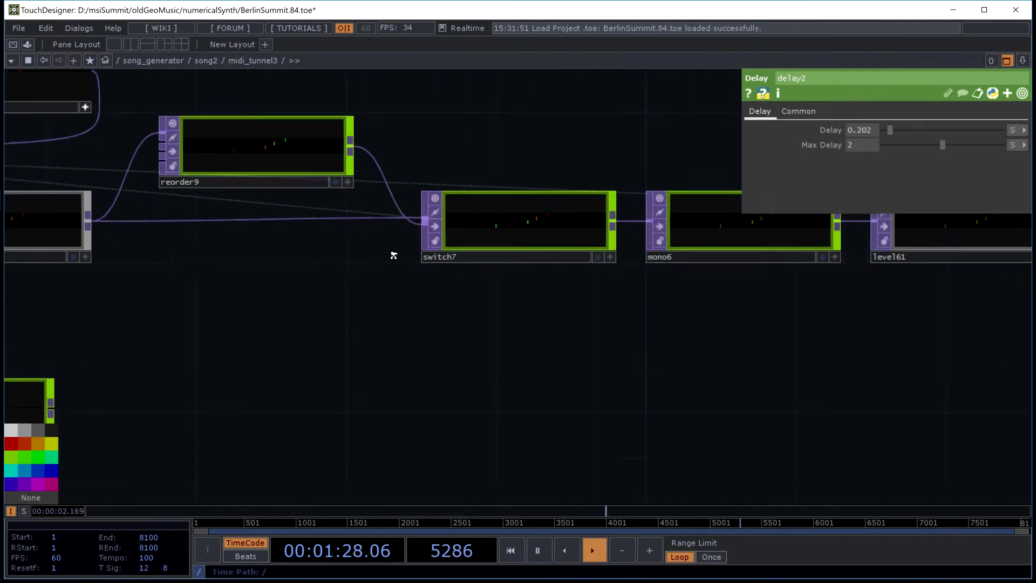
drag(638, 352, 608, 354)
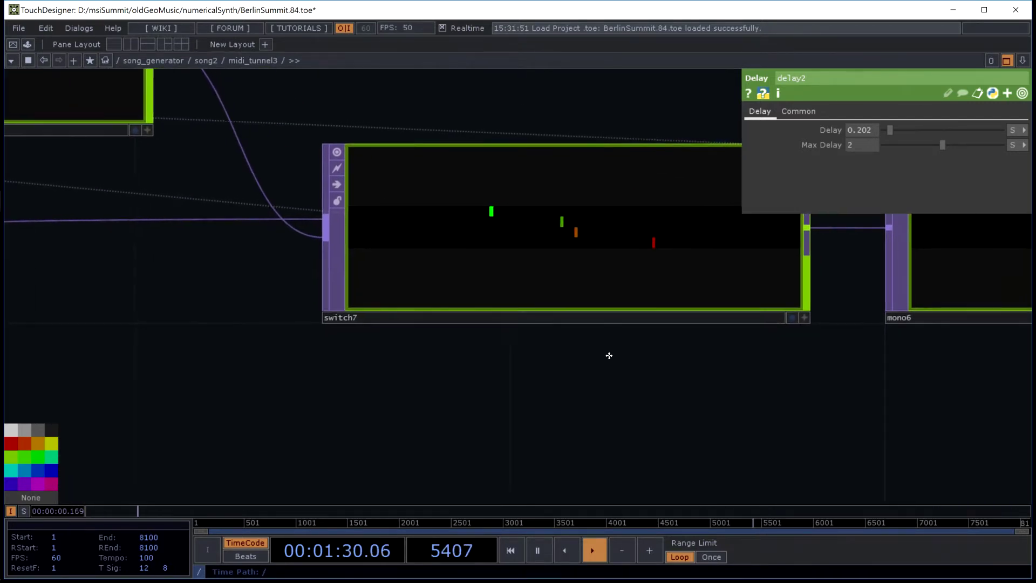
scroll(616, 241, up, 3)
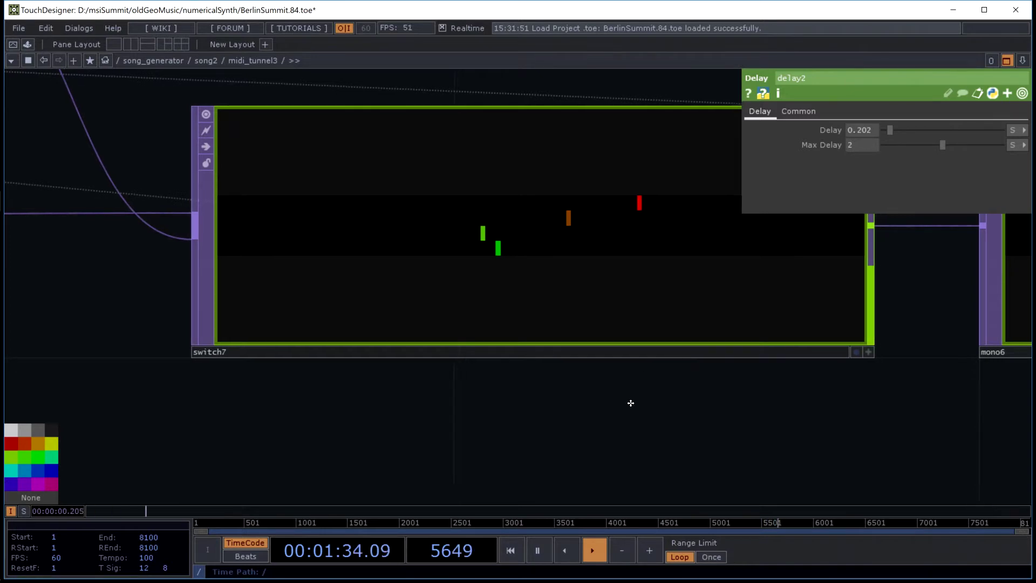
drag(629, 402, 333, 441)
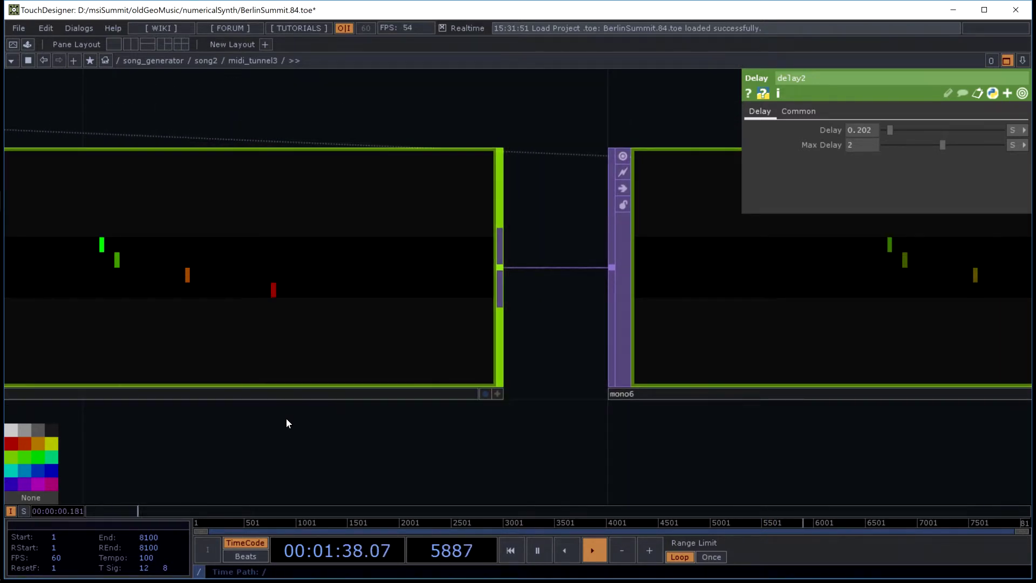
- Trace the green row from mono6 through level61, math3, crop34 and tracks_9_10 to the topto_ch9 operator
scroll(285, 419, down, 5)
drag(231, 131, 1, 96)
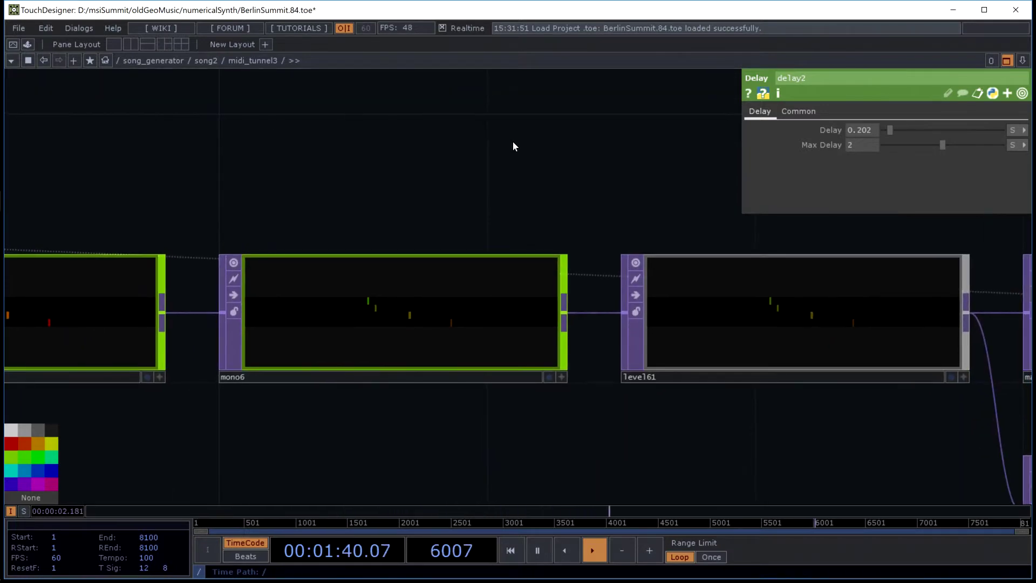
drag(576, 167, 147, 161)
scroll(120, 150, down, 3)
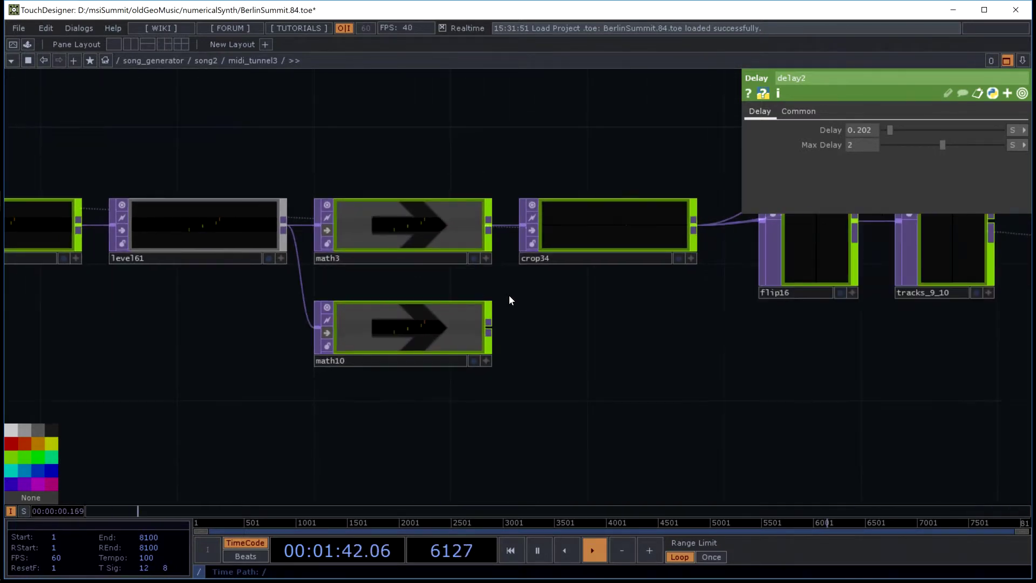
drag(706, 325, 458, 254)
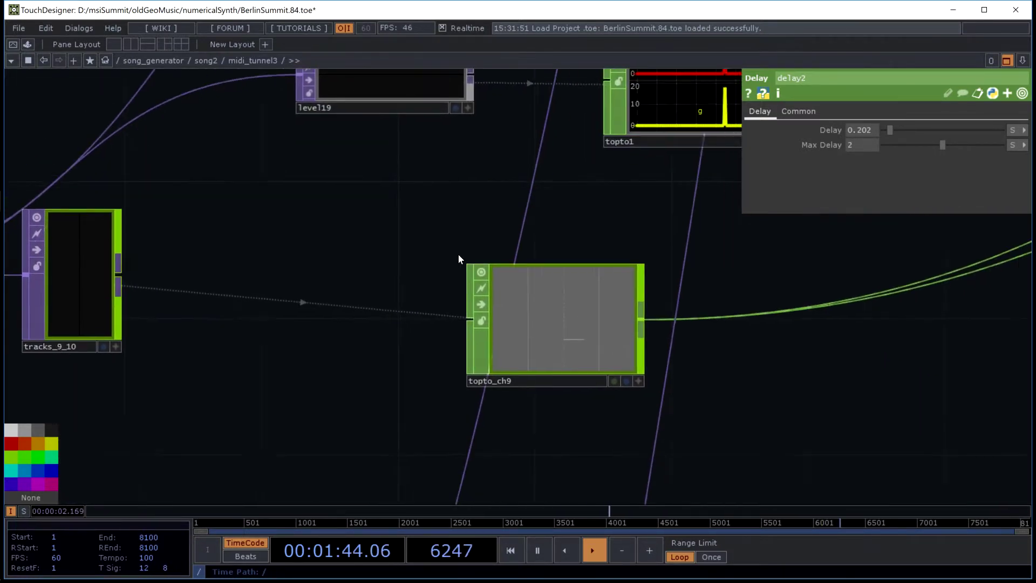
- Select topto_ch9 and look through its individual note channels for channels 9 and 10 in its viewer
scroll(507, 260, up, 8)
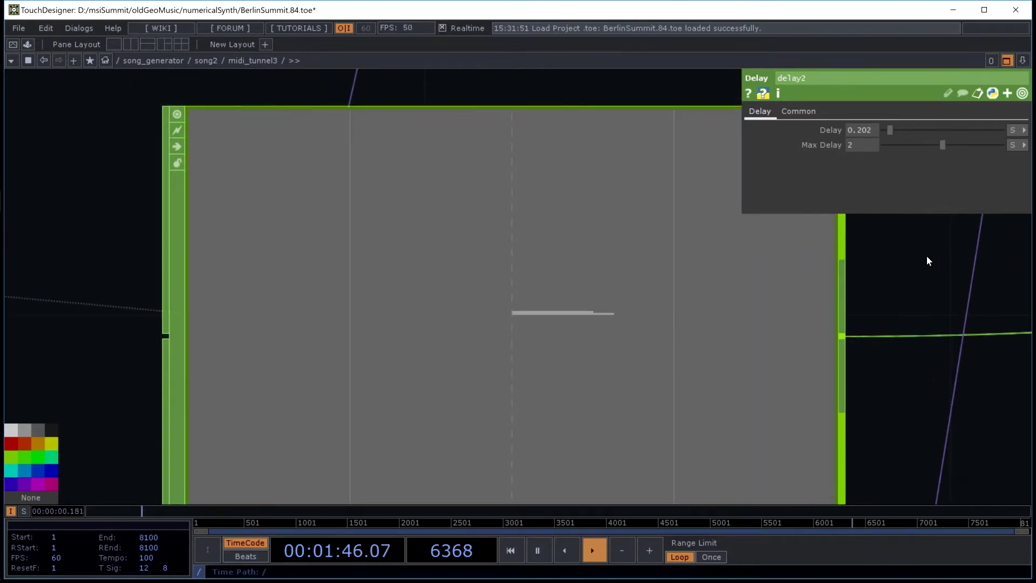
right_drag(925, 262, 639, 280)
drag(824, 324, 577, 307)
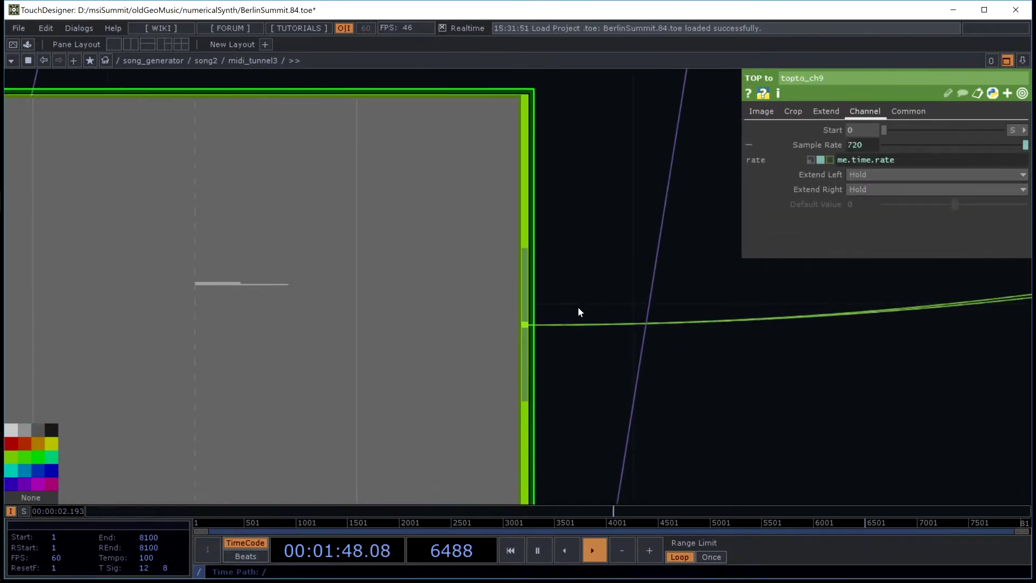
middle_click(212, 275)
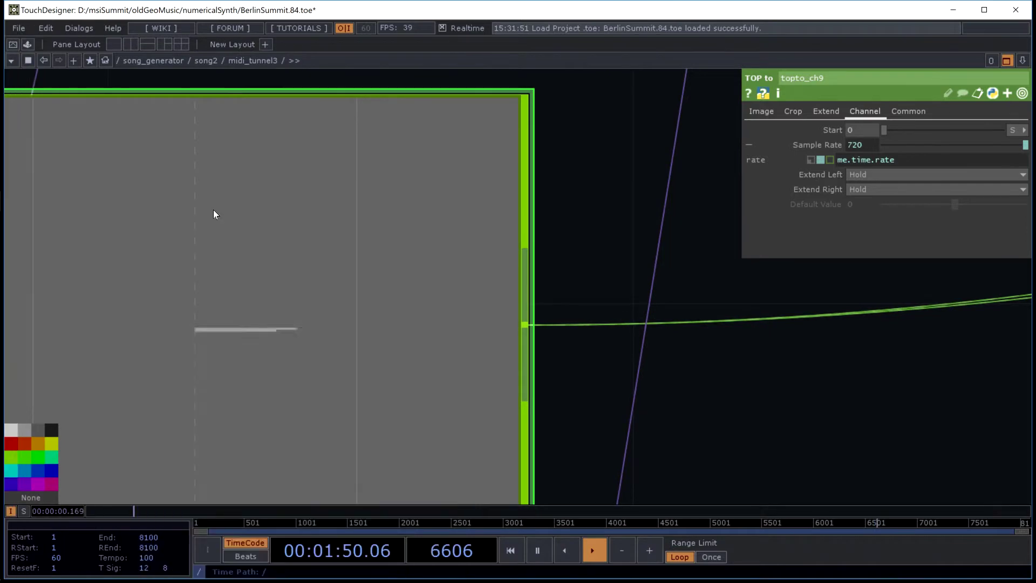
key(a)
middle_drag(196, 354, 322, 146)
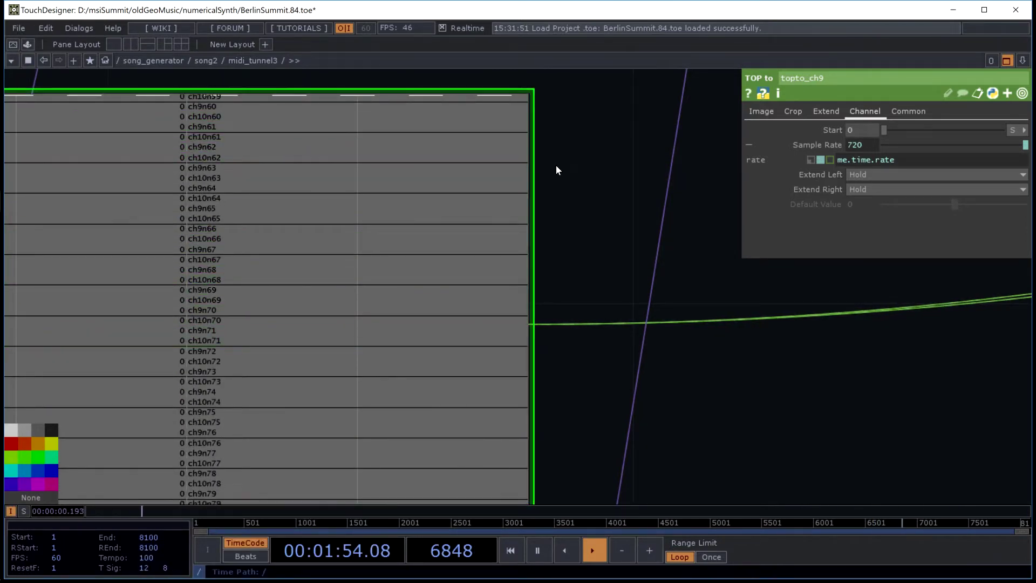
- Trace the output wires of topto_ch9 through the network to the column of instrument nulls
drag(577, 162, 449, 173)
scroll(458, 186, down, 4)
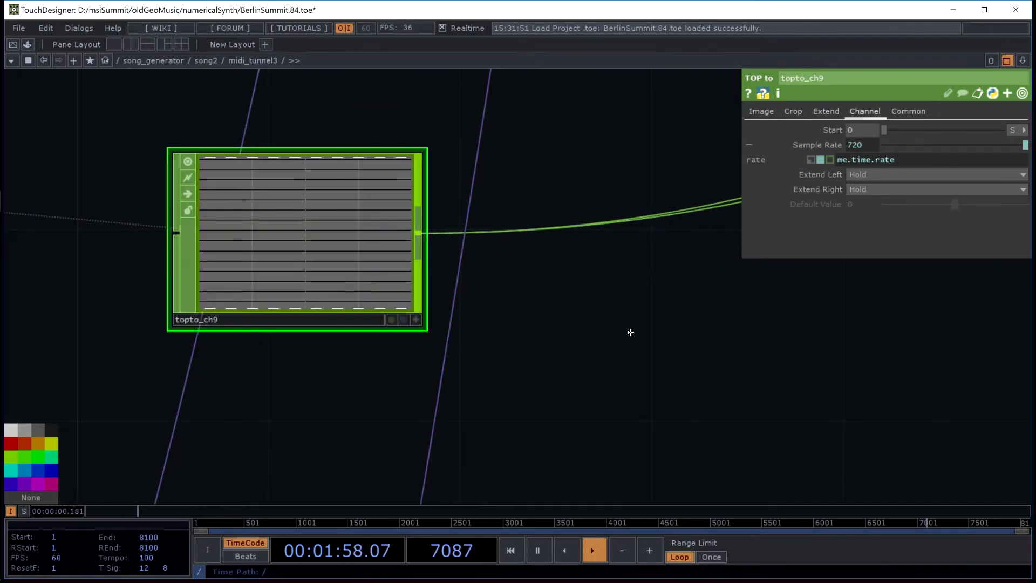
drag(629, 330, 355, 396)
scroll(356, 388, down, 8)
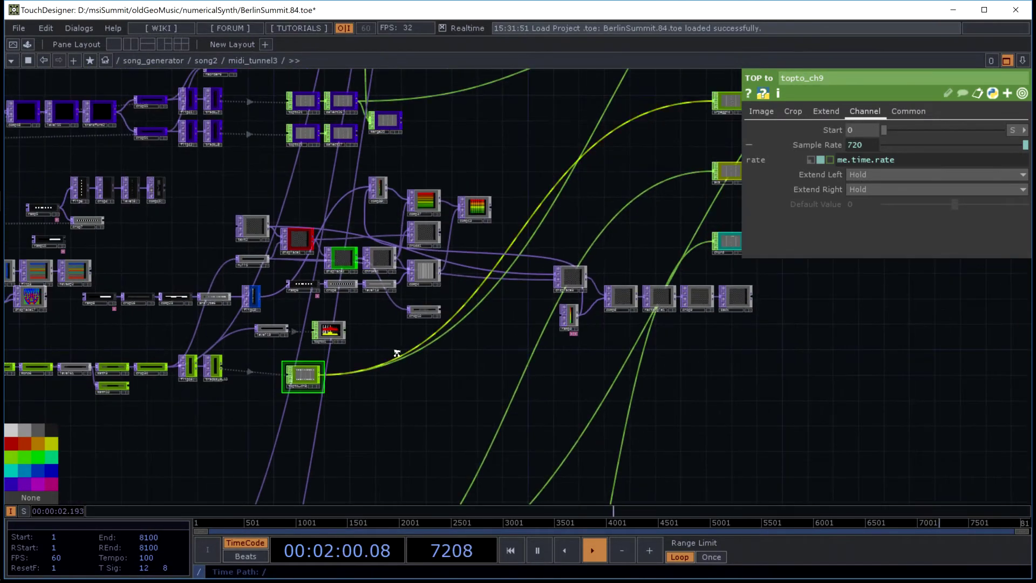
scroll(565, 177, up, 5)
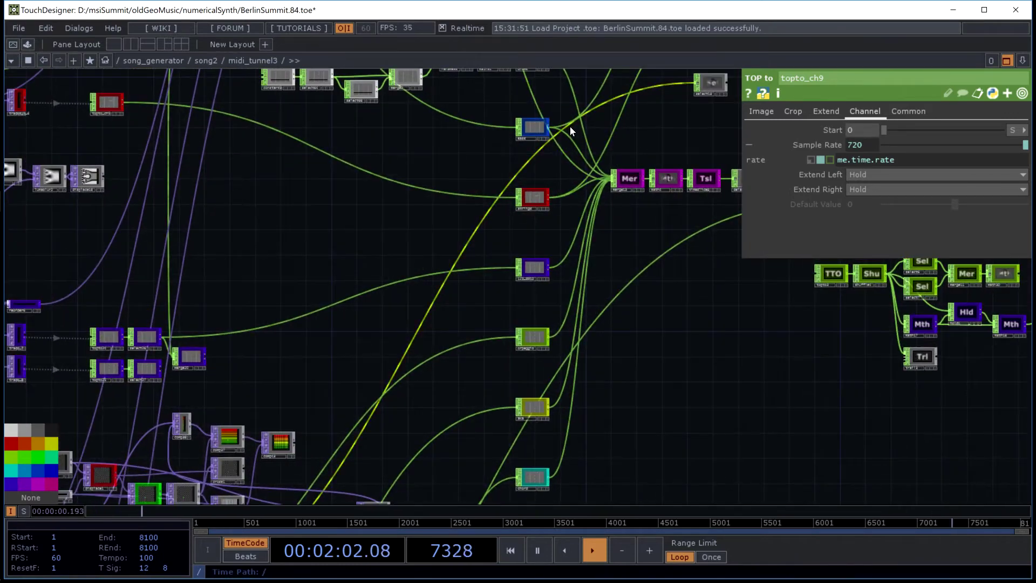
scroll(625, 413, down, 2)
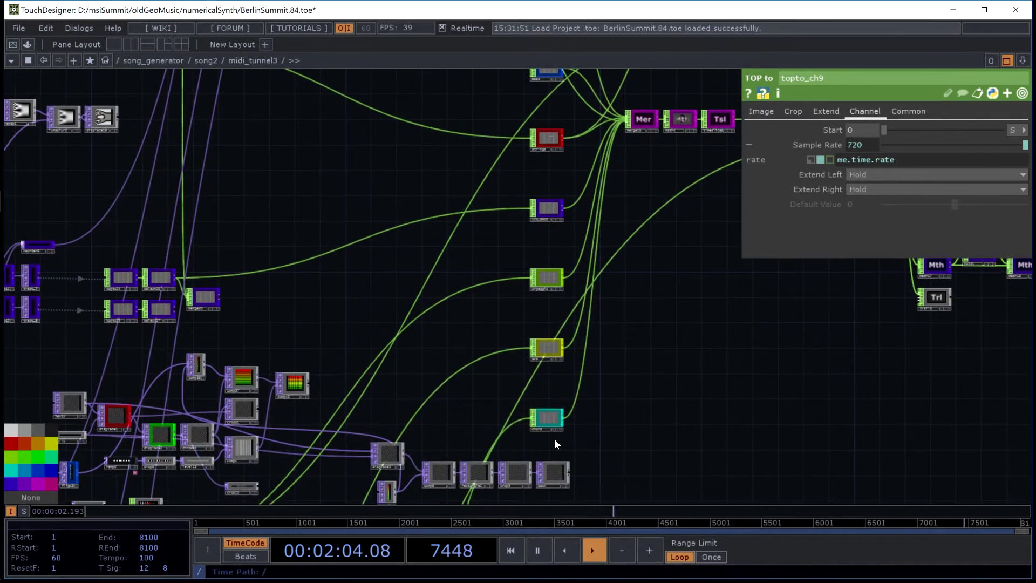
- Select the column of instrument nulls from Drums down to the teal null, with Bass as the current operator
drag(555, 440, 506, 97)
right_drag(506, 99, 539, 44)
drag(480, 97, 418, 259)
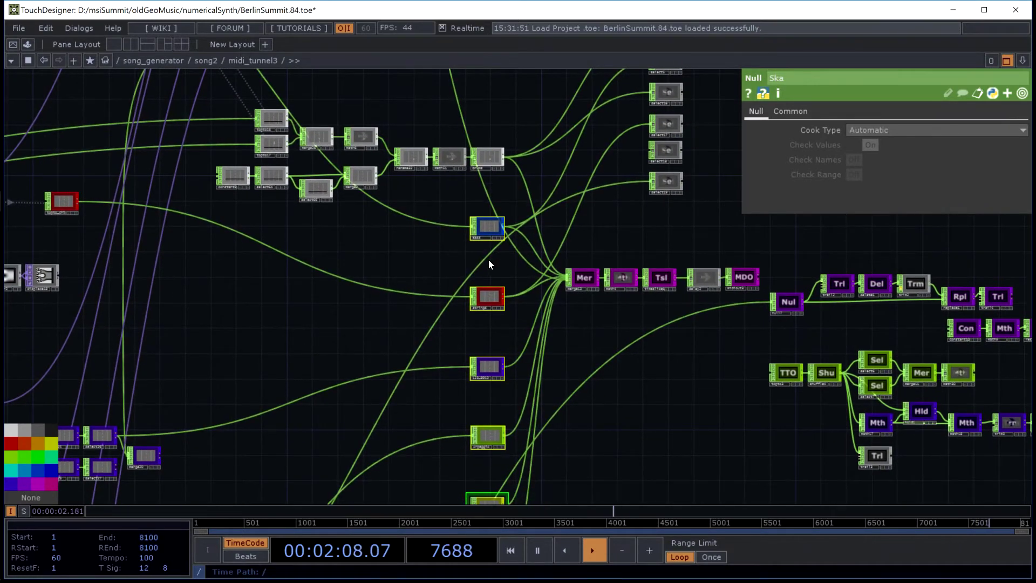
click(496, 240)
scroll(494, 115, down, 2)
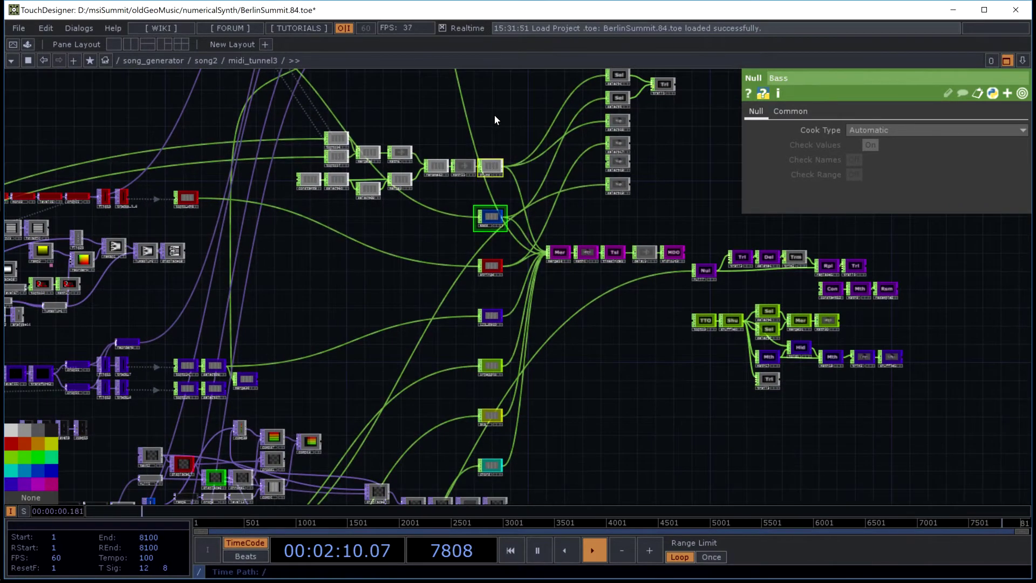
right_drag(494, 115, 483, 471)
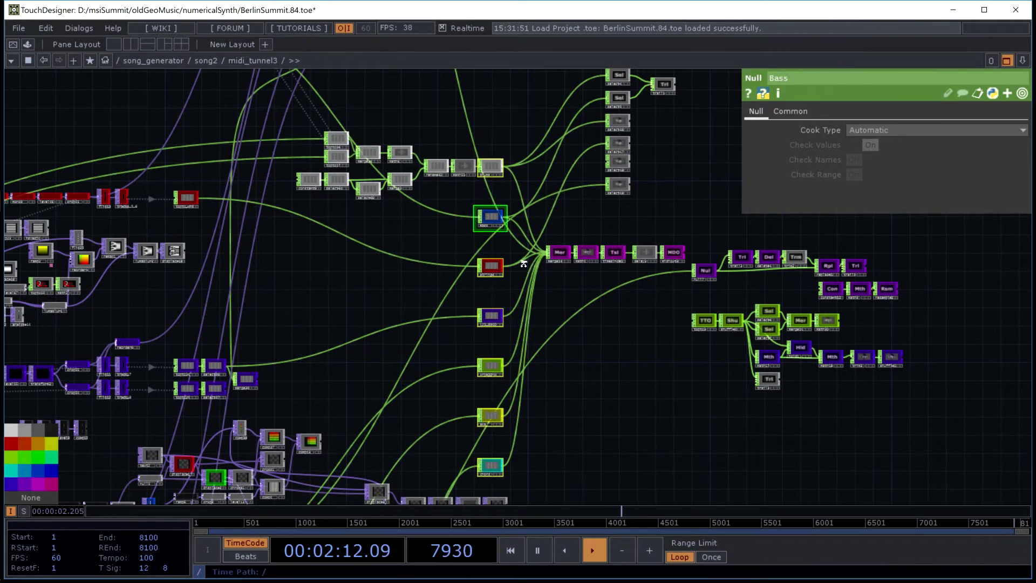
- Examine the Drums chain from topto16, topto17 and select64 through the merges, rename32 and math51 to the Drums null
scroll(453, 177, up, 4)
drag(415, 106, 432, 188)
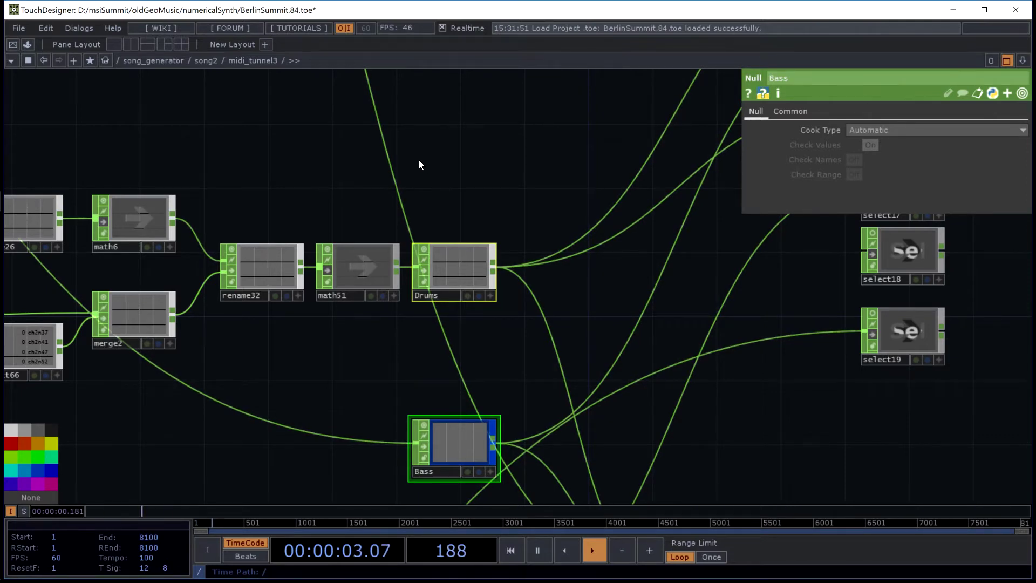
drag(420, 165, 595, 193)
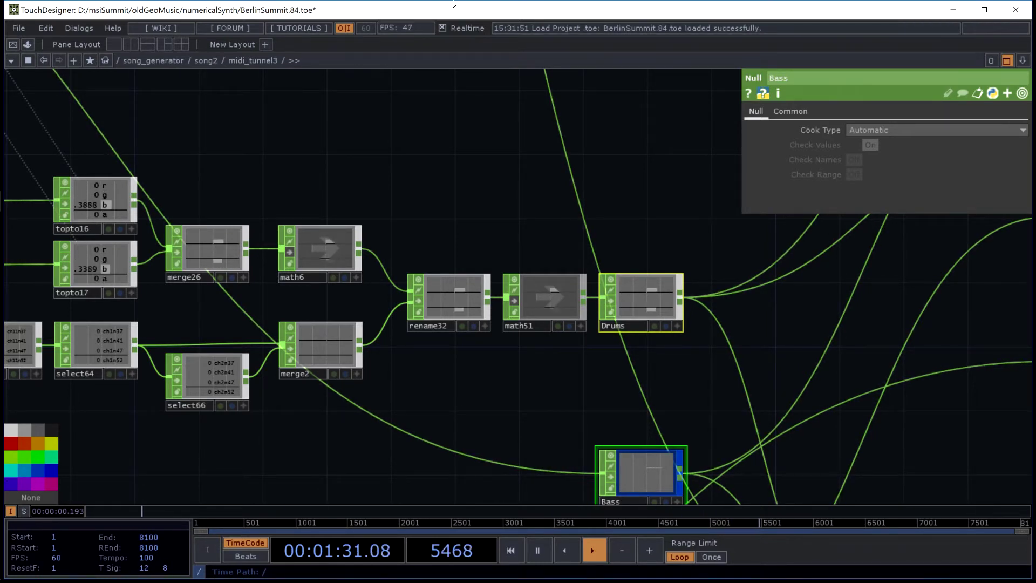
drag(438, 179, 394, 178)
scroll(393, 182, down, 3)
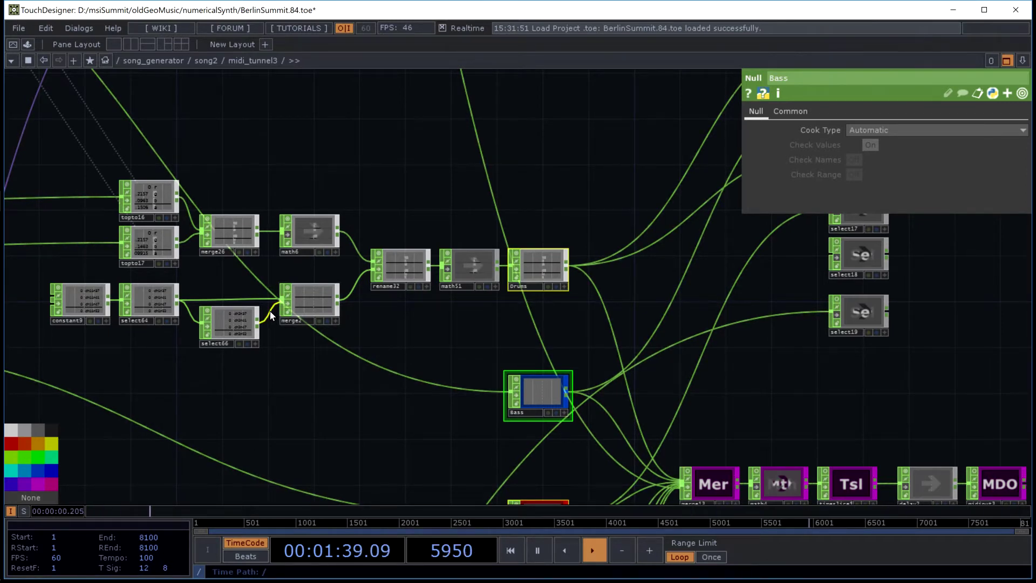
drag(401, 173, 368, 131)
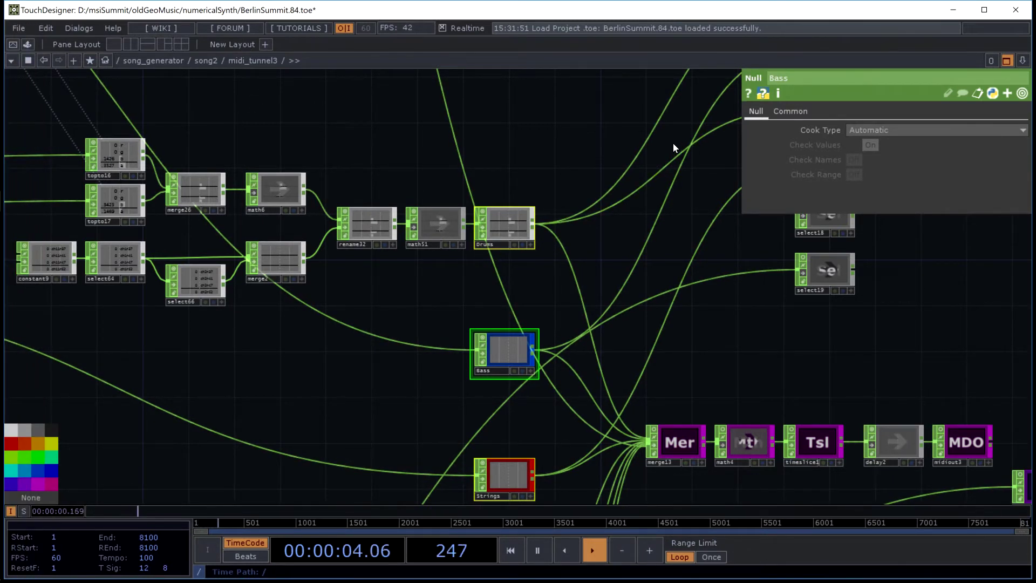
drag(563, 118, 601, 130)
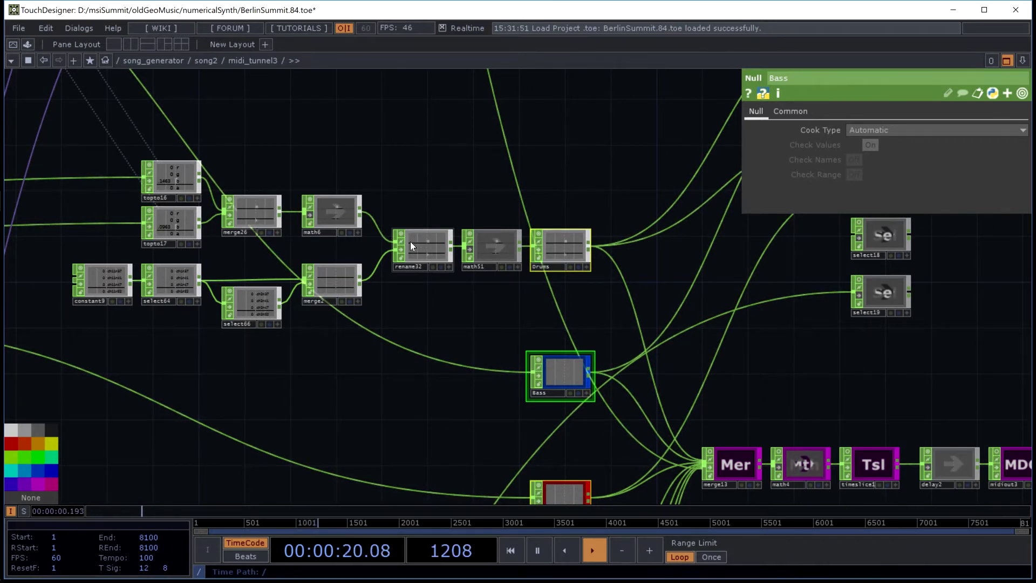
- Examine how the instrument nulls feed merge13 and continue through math4, the time slice and delay2 to midiout3
scroll(413, 241, down, 5)
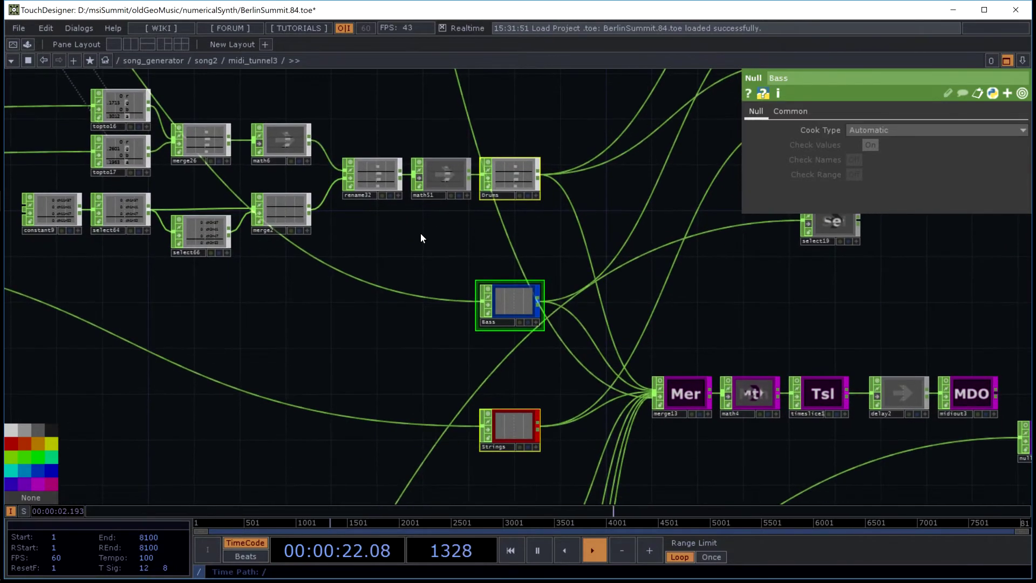
drag(792, 318, 678, 156)
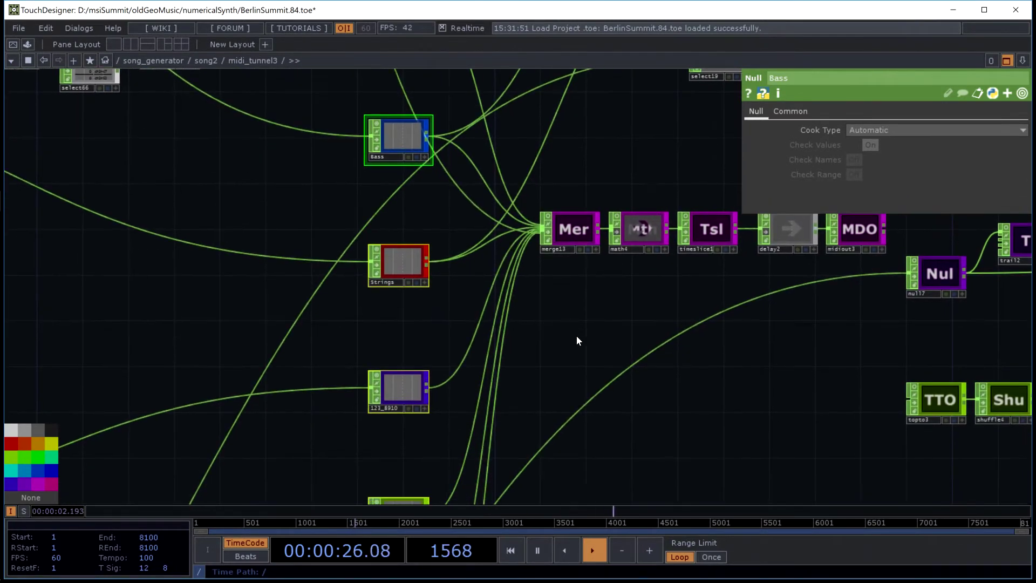
drag(552, 319, 660, 276)
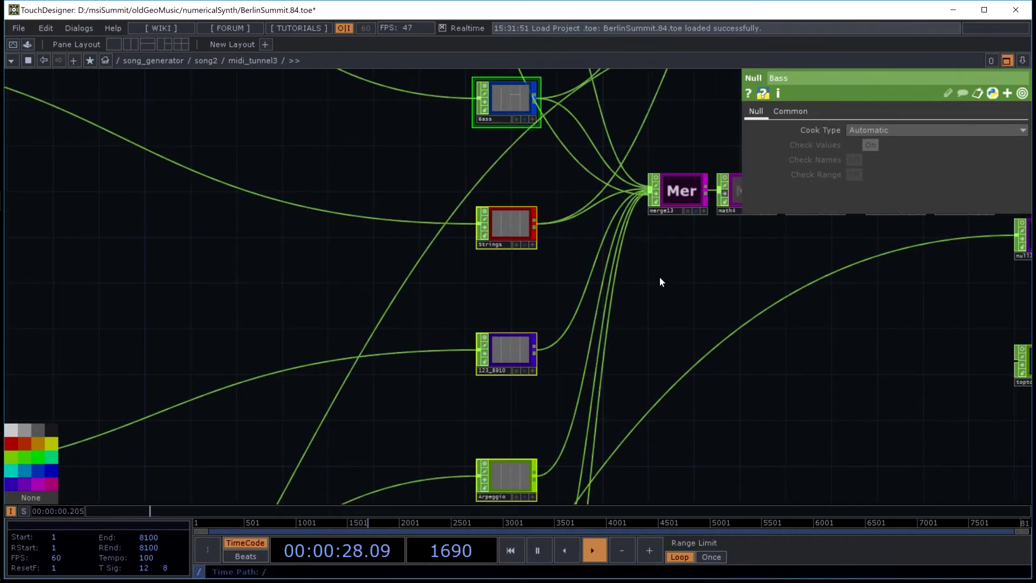
drag(355, 131, 384, 214)
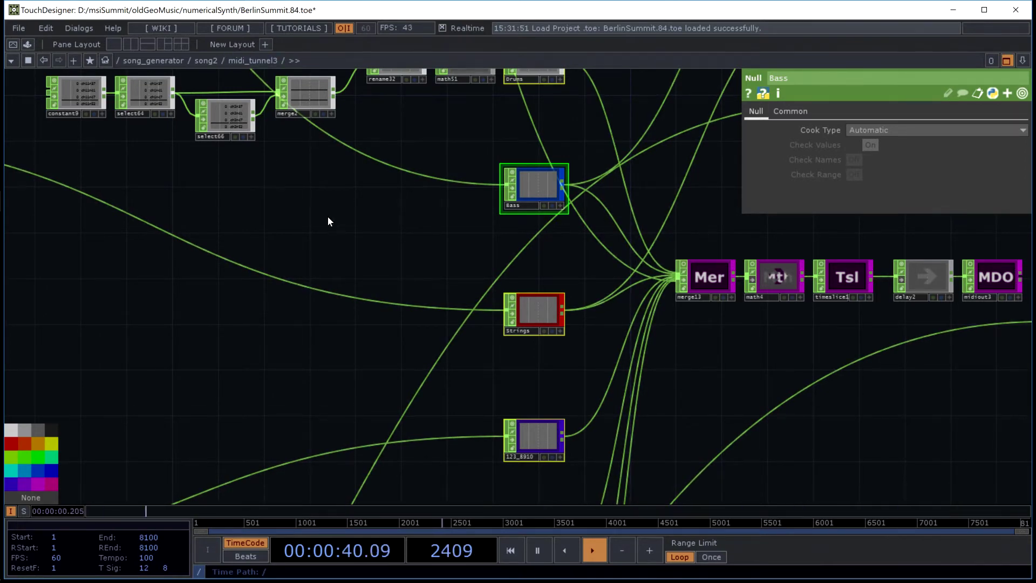
drag(328, 215, 277, 365)
drag(541, 145, 477, 135)
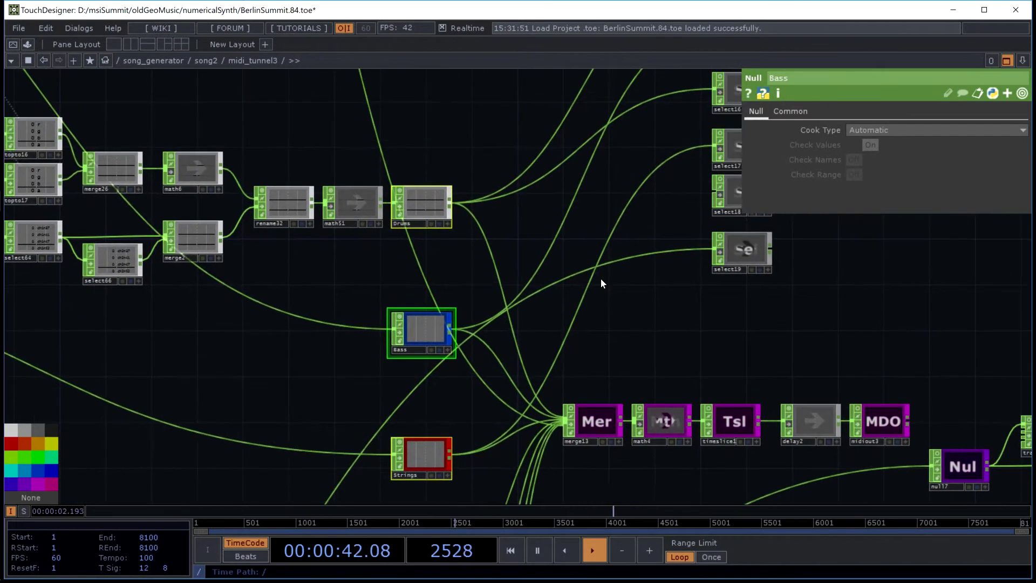
drag(639, 271, 656, 176)
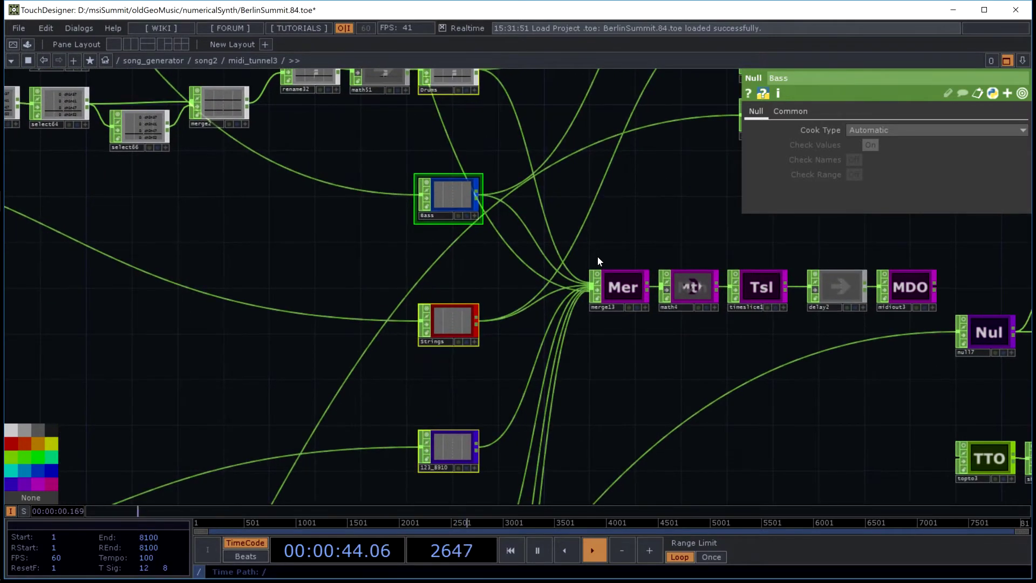
drag(675, 377, 671, 469)
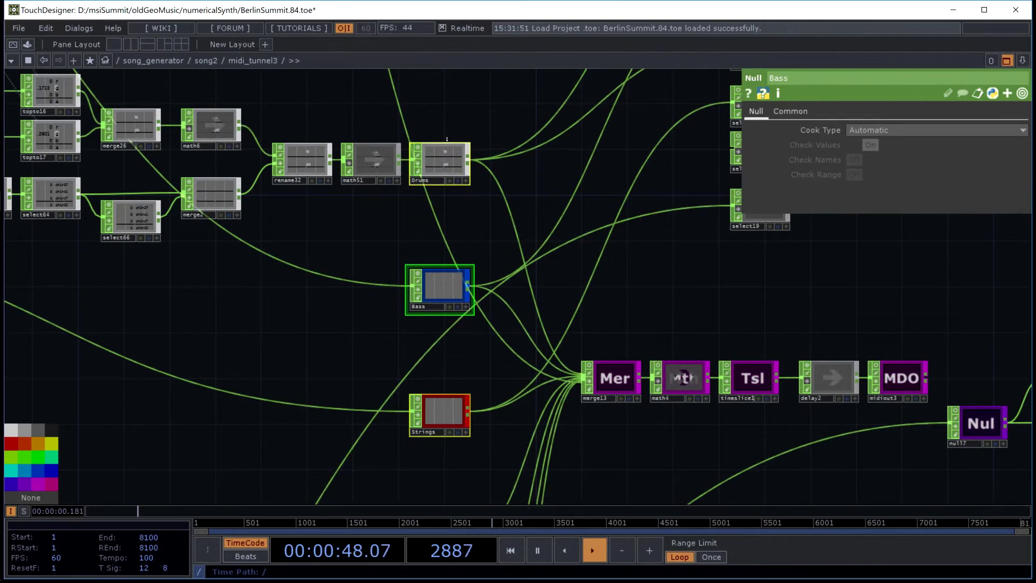
- Read the channel names inside the Drums null and review the operators feeding it
scroll(438, 169, up, 12)
scroll(438, 170, down, 10)
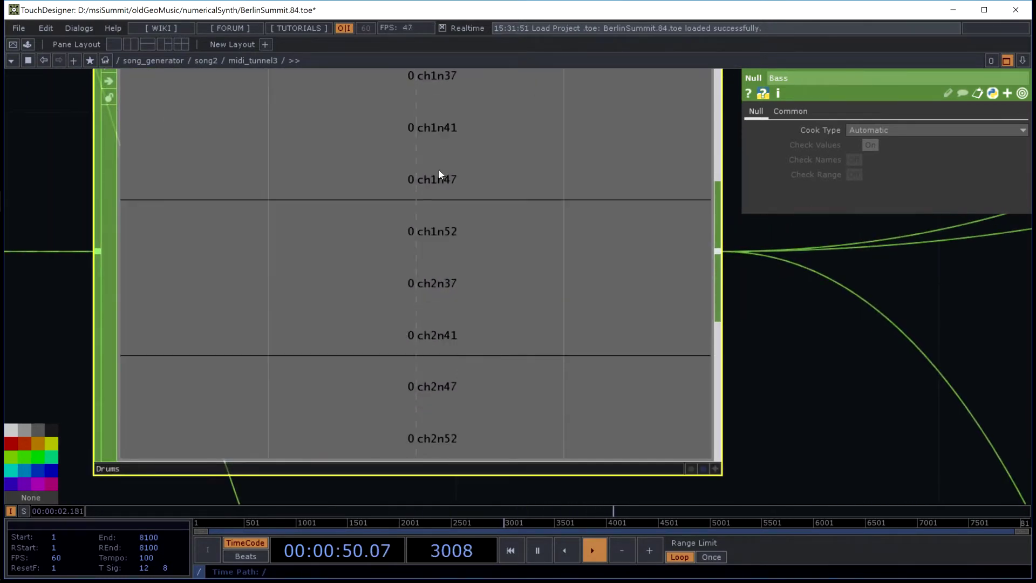
drag(497, 118, 686, 333)
scroll(685, 333, down, 8)
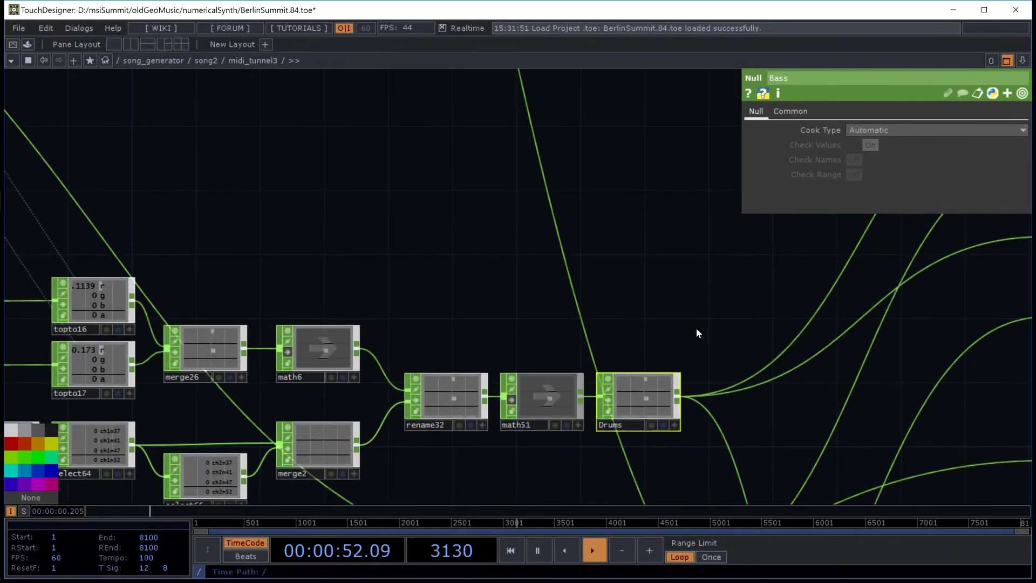
drag(556, 267, 552, 125)
drag(530, 332, 503, 246)
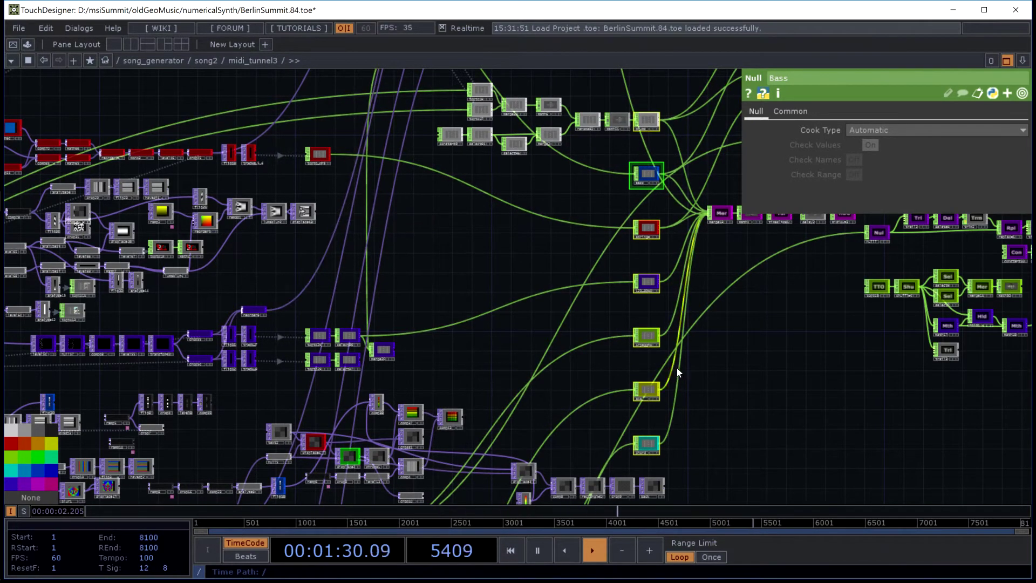
- Compare the source chains feeding the instrument nulls with the operator groups beyond the MIDI output
drag(737, 388, 550, 316)
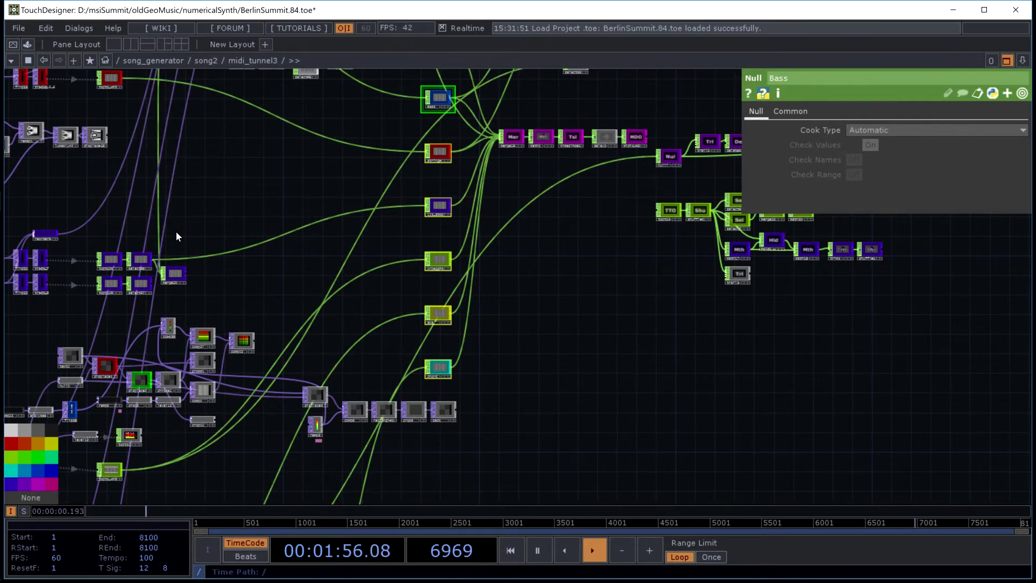
mouse_move(2, 4)
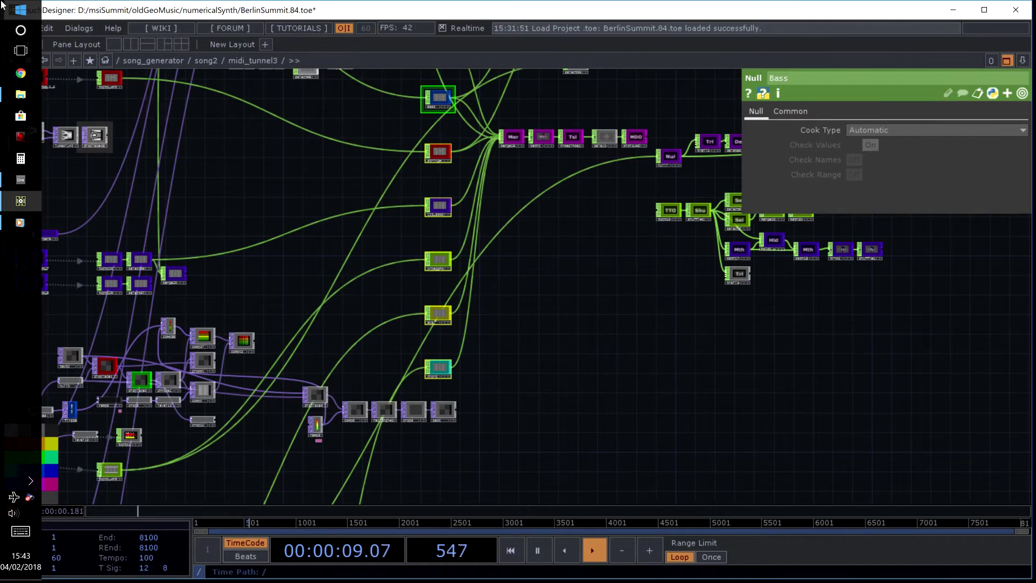
drag(528, 285, 675, 324)
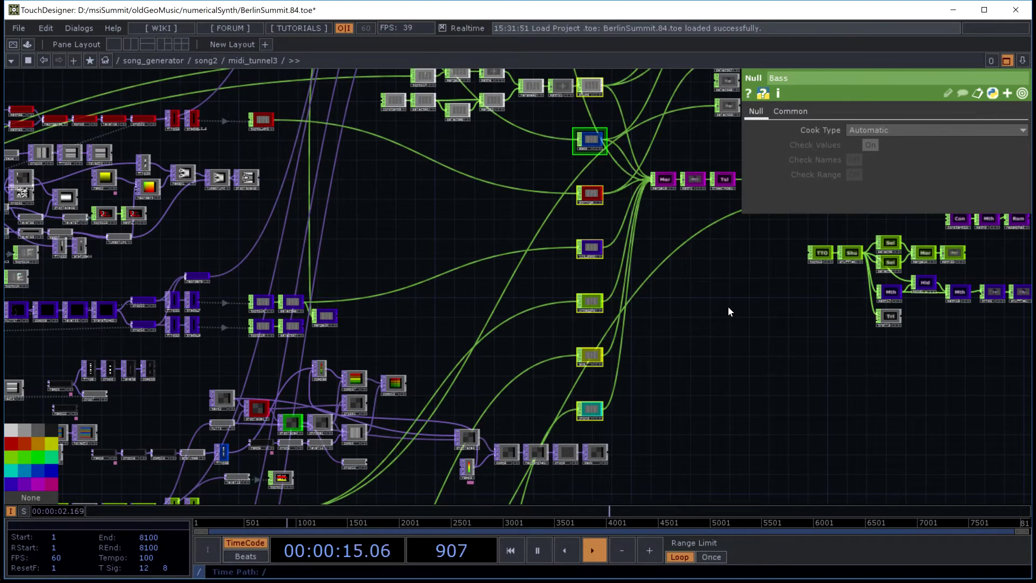
drag(667, 281, 515, 277)
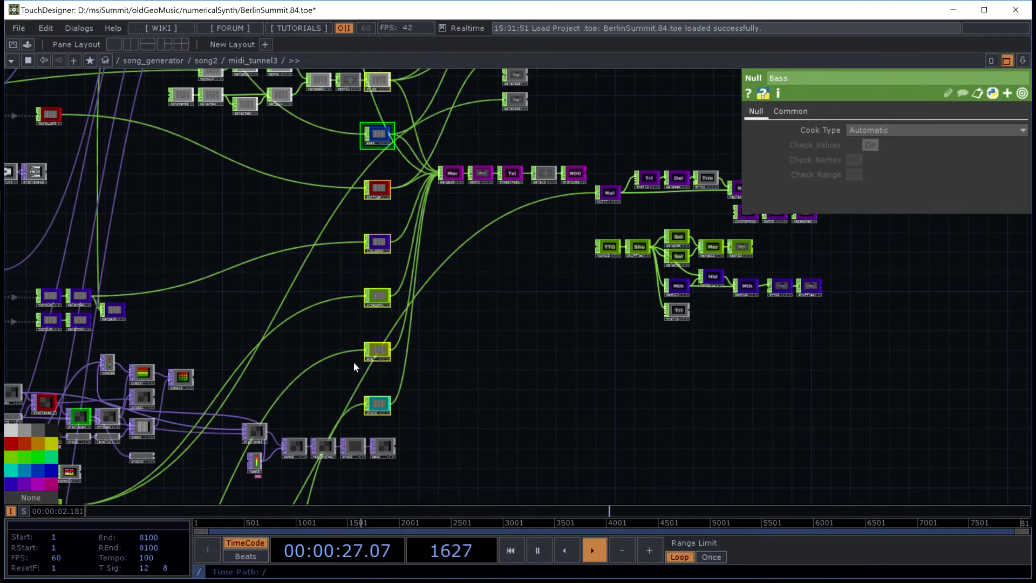
drag(472, 304, 788, 294)
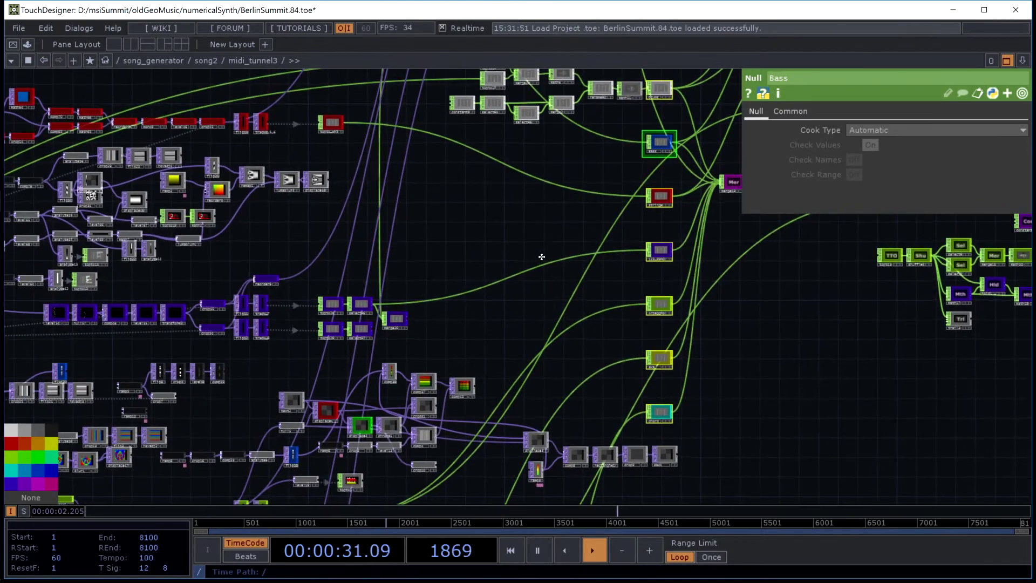
- Inspect the colour-coded text and displace chains that feed the shared composite, and return to the instrument nulls
drag(547, 149, 536, 303)
drag(555, 203, 518, 458)
drag(358, 204, 346, 356)
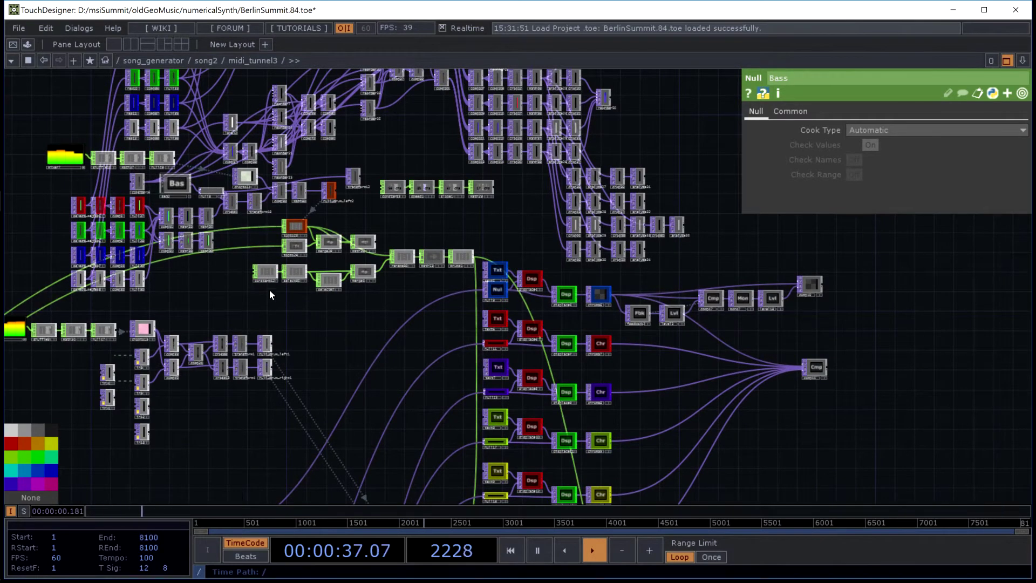
drag(367, 316, 378, 180)
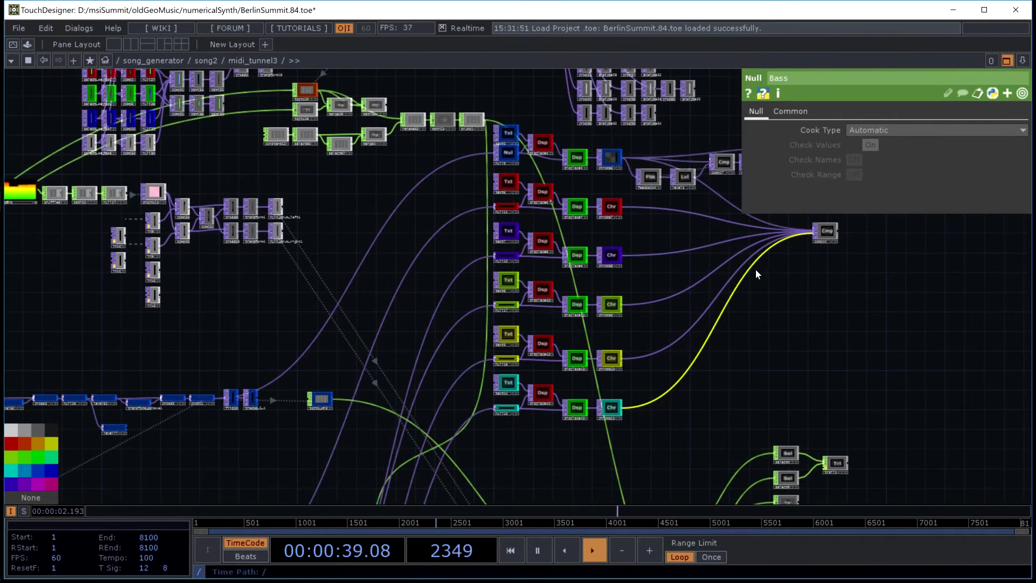
scroll(760, 250, down, 2)
scroll(752, 255, down, 2)
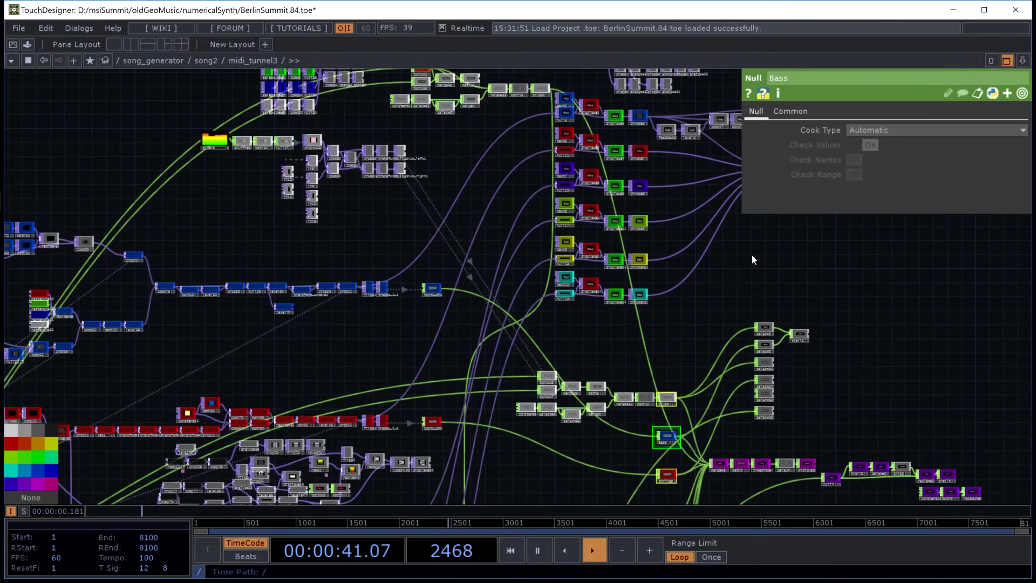
drag(725, 266, 645, 100)
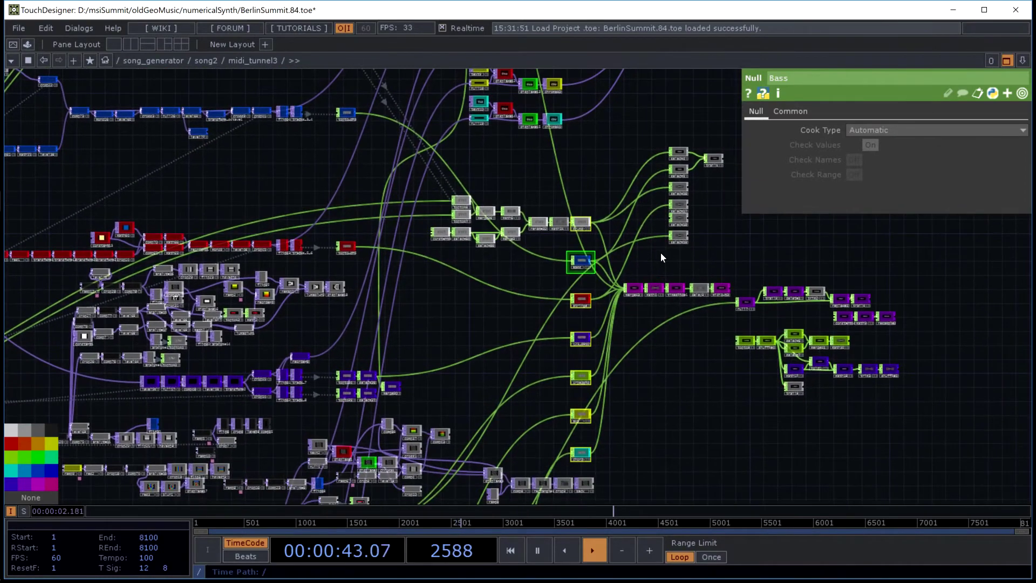
drag(626, 326, 623, 287)
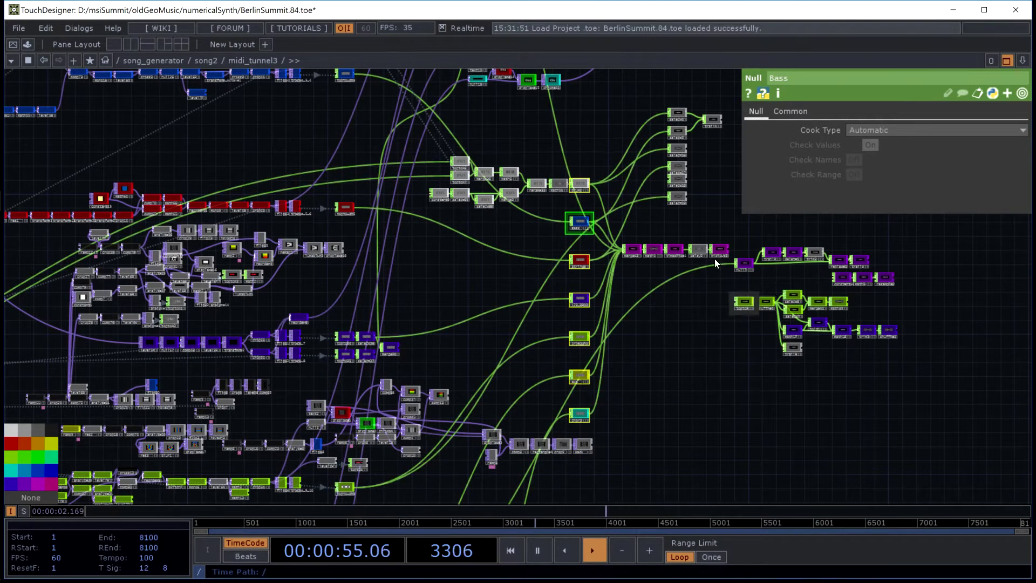
- Leave the midi_tunnel3 network for the parent song2 and examine the geo_notes and geo_drums1 operators feeding the container
drag(135, 150, 506, 251)
scroll(506, 251, down, 6)
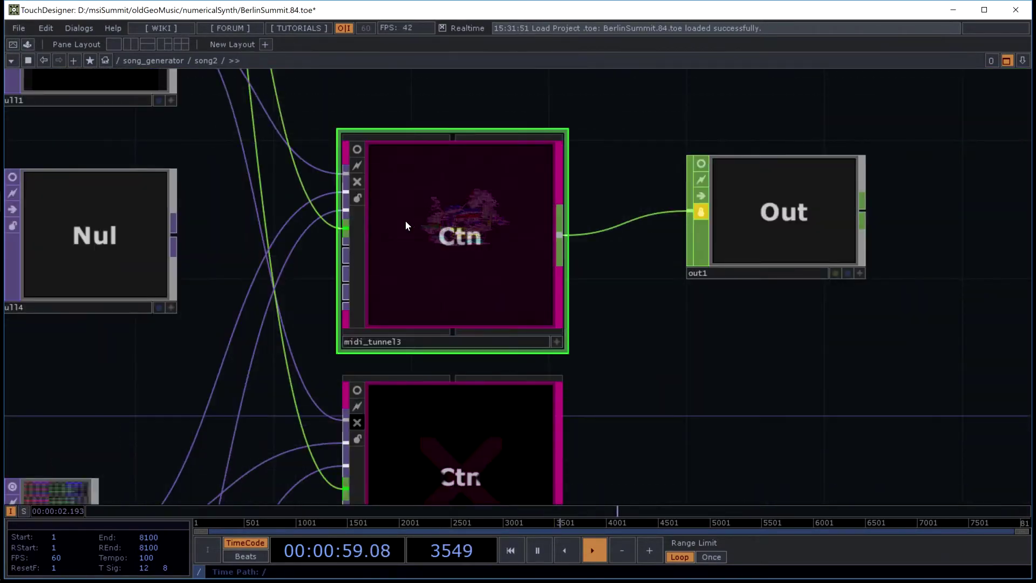
scroll(291, 164, up, 5)
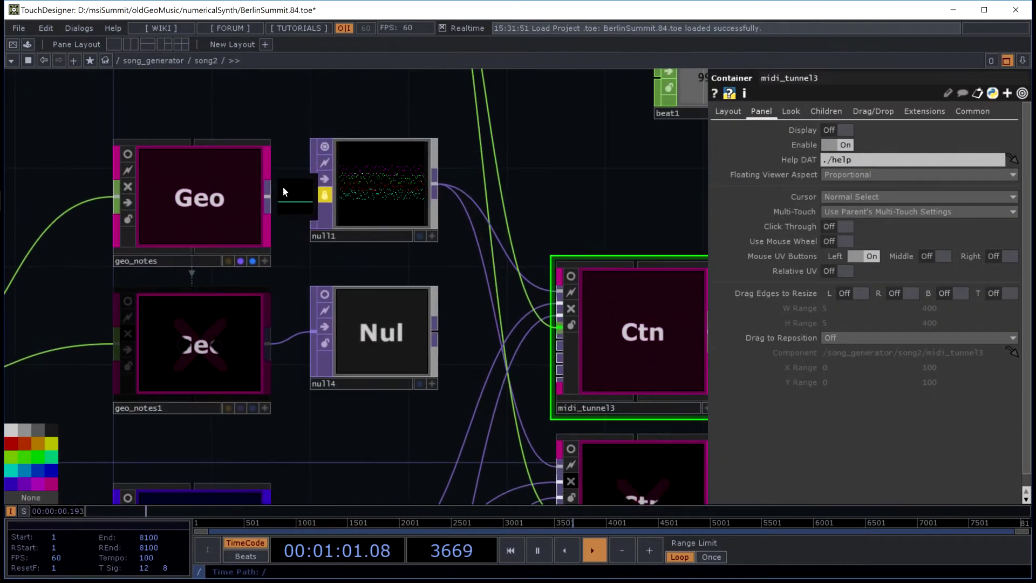
drag(371, 413, 377, 179)
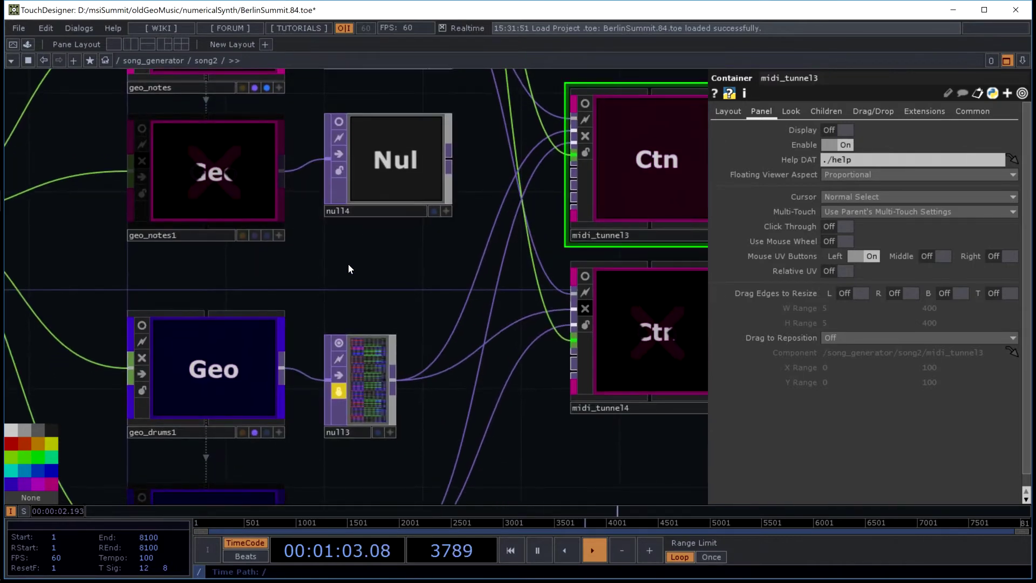
- Open geo_drums1 and examine the channel chain inside its geo4 clone
drag(329, 277, 412, 202)
scroll(277, 266, up, 5)
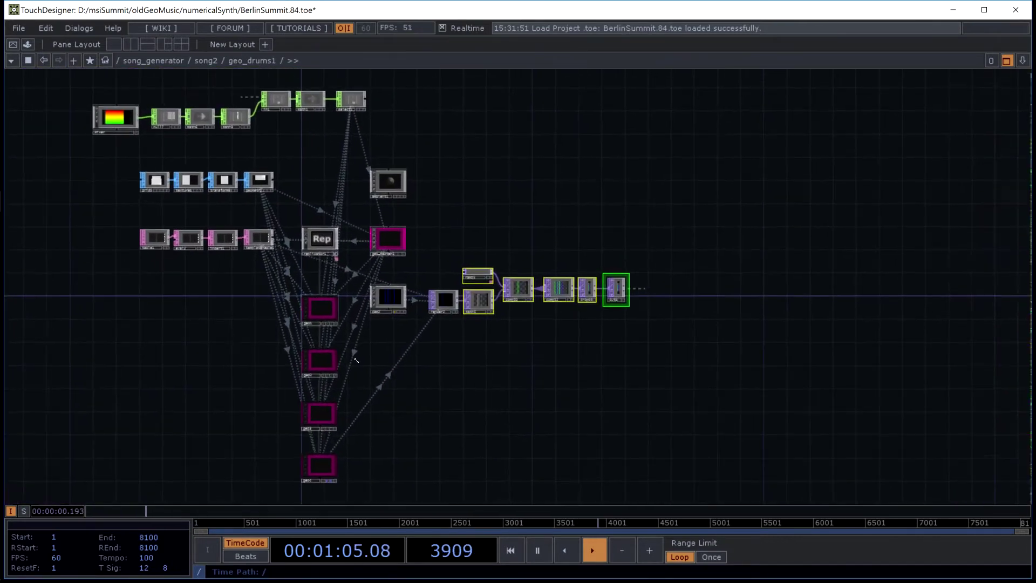
scroll(357, 453, up, 10)
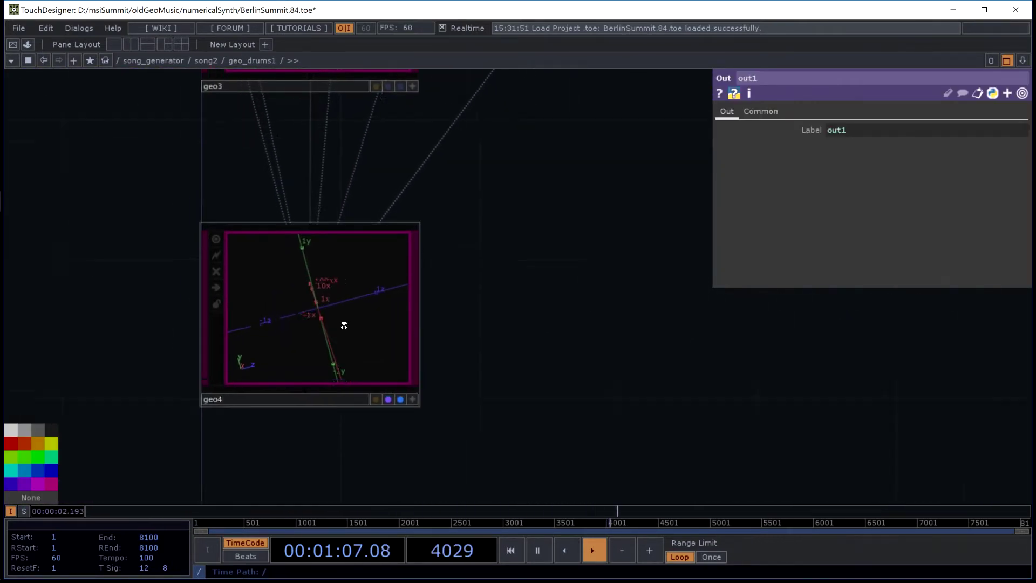
scroll(342, 293, down, 15)
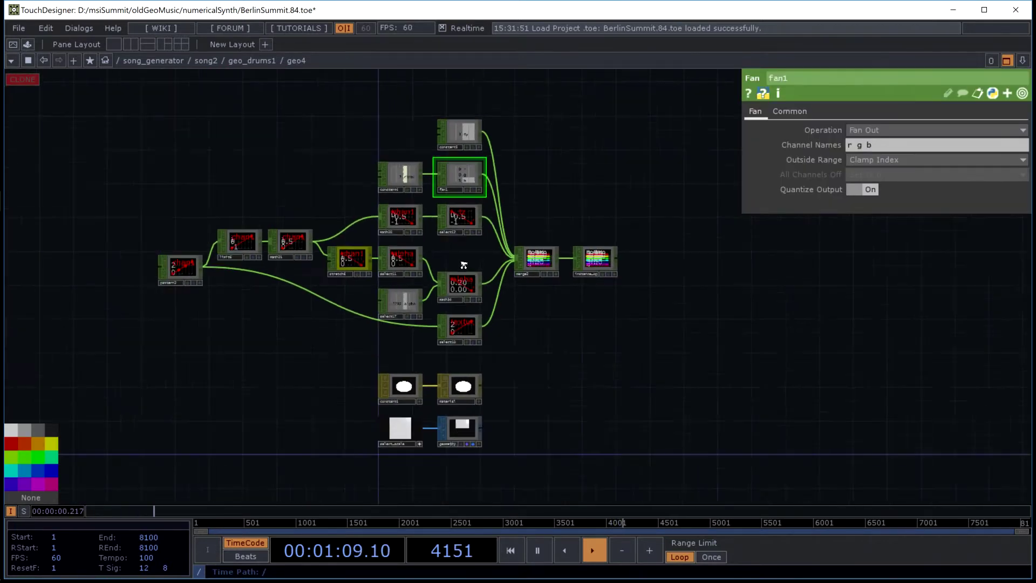
scroll(440, 254, down, 8)
- Read geo4's Instance 2 color and texture settings and trace its links to the replicator in geo_drums1
click(429, 218)
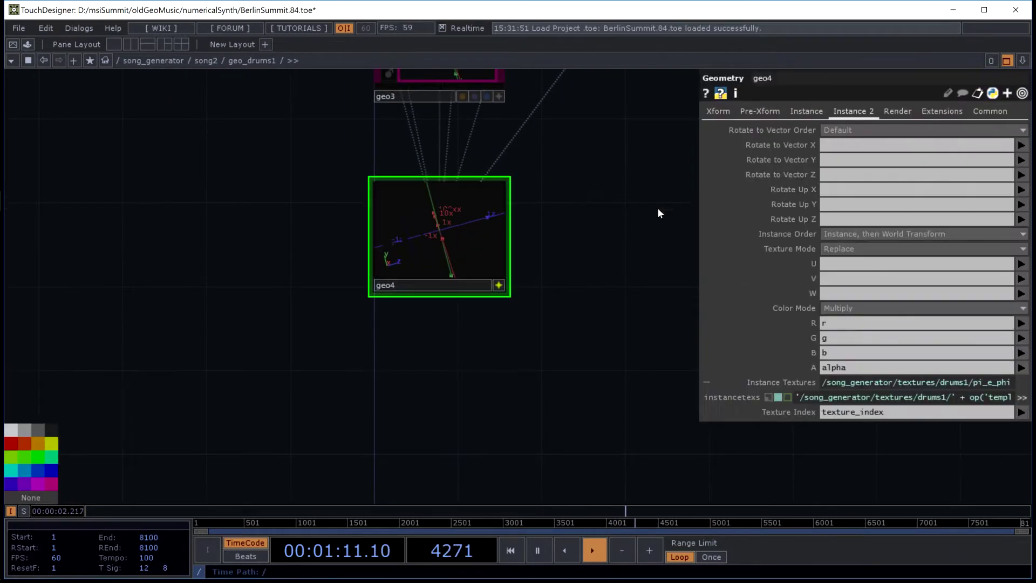
drag(560, 282, 493, 402)
scroll(494, 402, down, 5)
drag(369, 195, 406, 239)
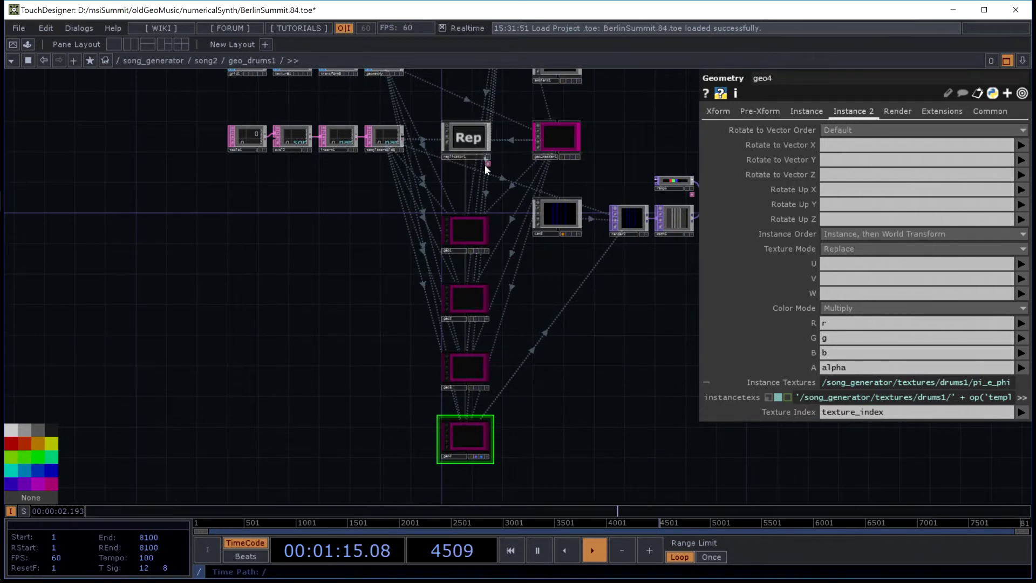
- Return to song2 and review geo_notes, the other geometry operators and the chains that feed them
scroll(344, 203, down, 10)
key(p)
scroll(342, 218, down, 10)
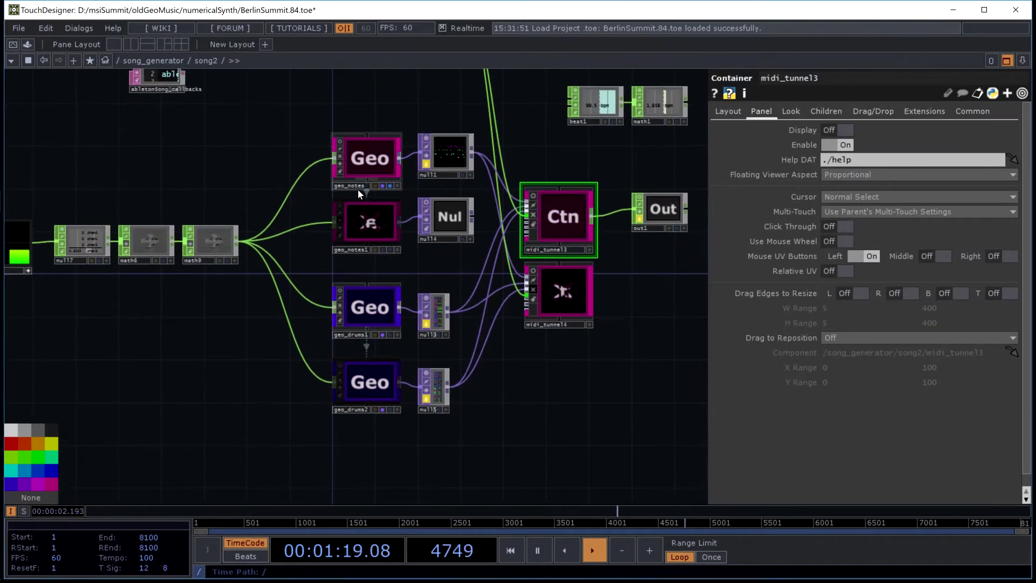
scroll(351, 161, up, 10)
scroll(351, 161, down, 5)
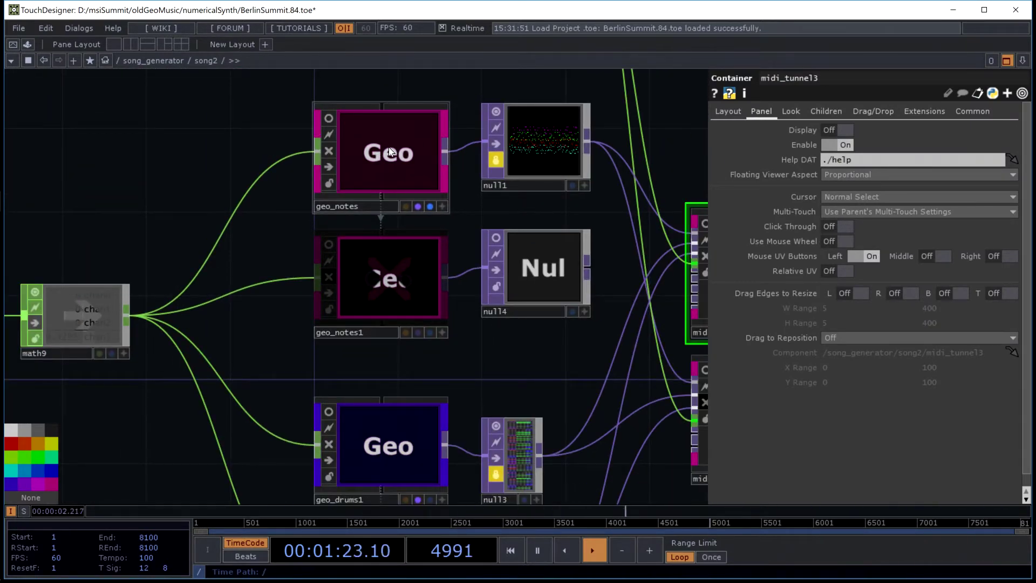
scroll(378, 158, down, 5)
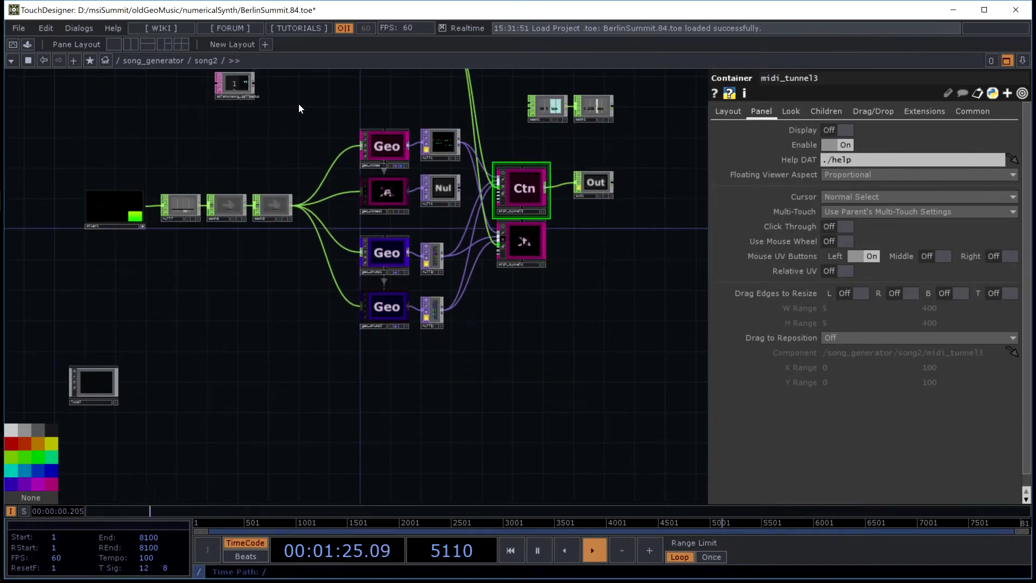
drag(299, 104, 350, 292)
scroll(250, 260, down, 8)
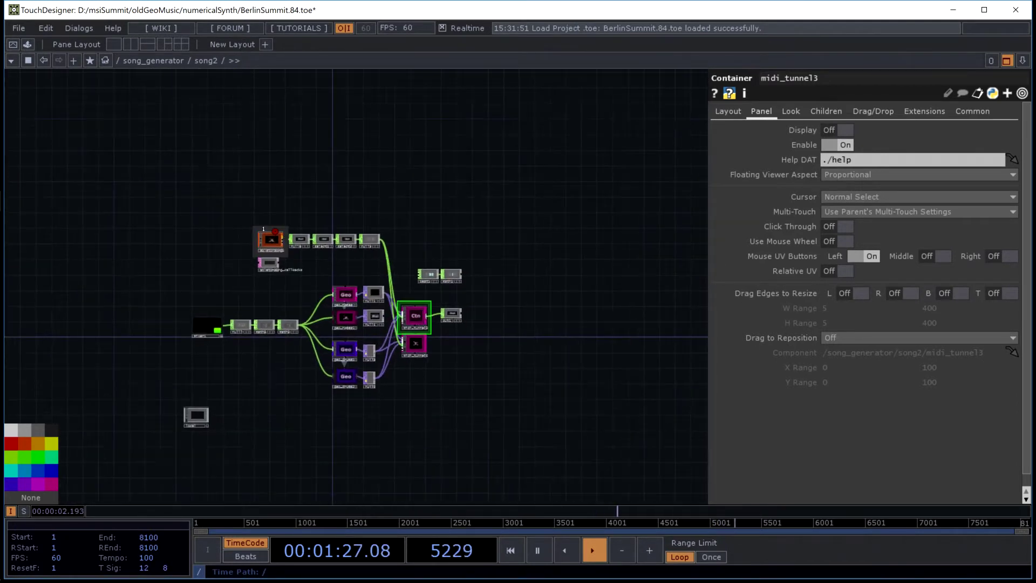
- Leave song2 and follow the textures network through notes into the pi_e_phi_sqrt2 base
scroll(365, 167, down, 2)
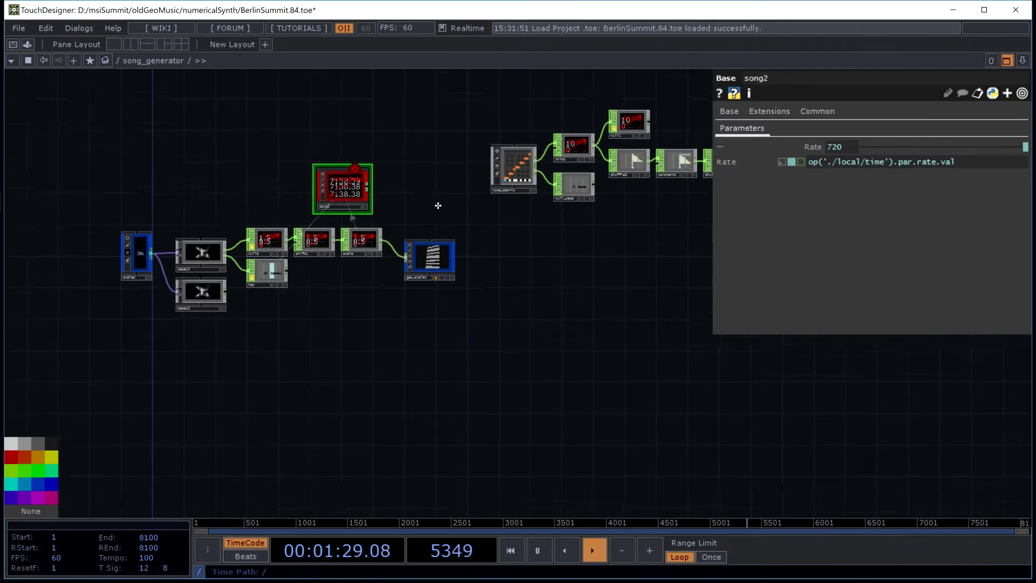
drag(439, 203, 456, 351)
scroll(224, 128, up, 5)
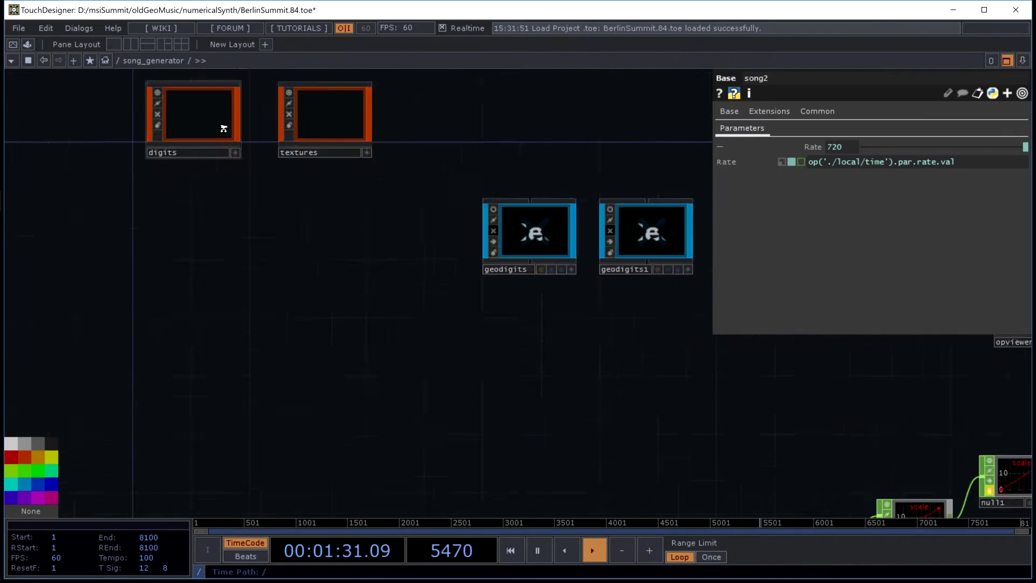
scroll(208, 116, up, 10)
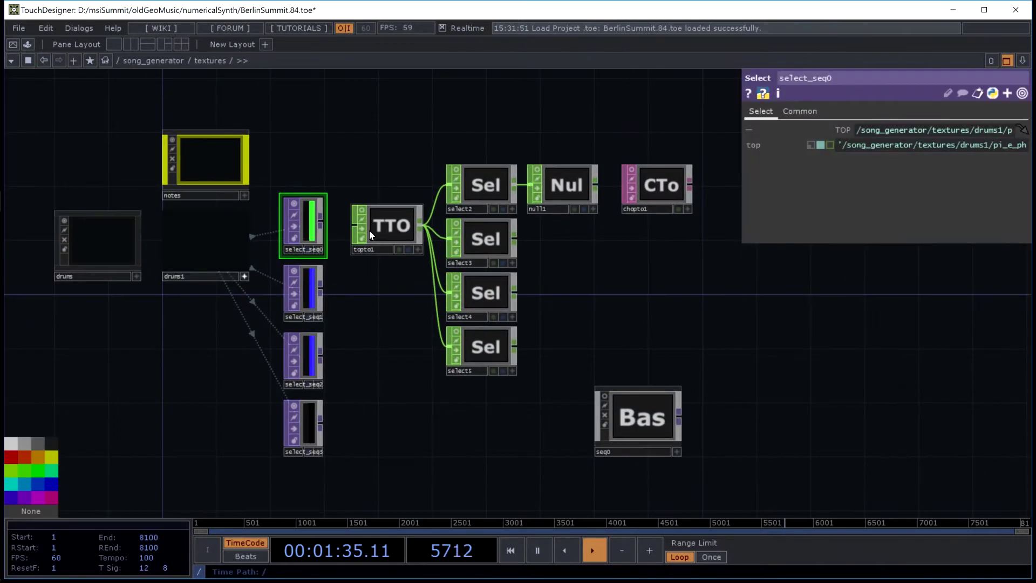
drag(296, 138, 403, 128)
scroll(217, 175, up, 3)
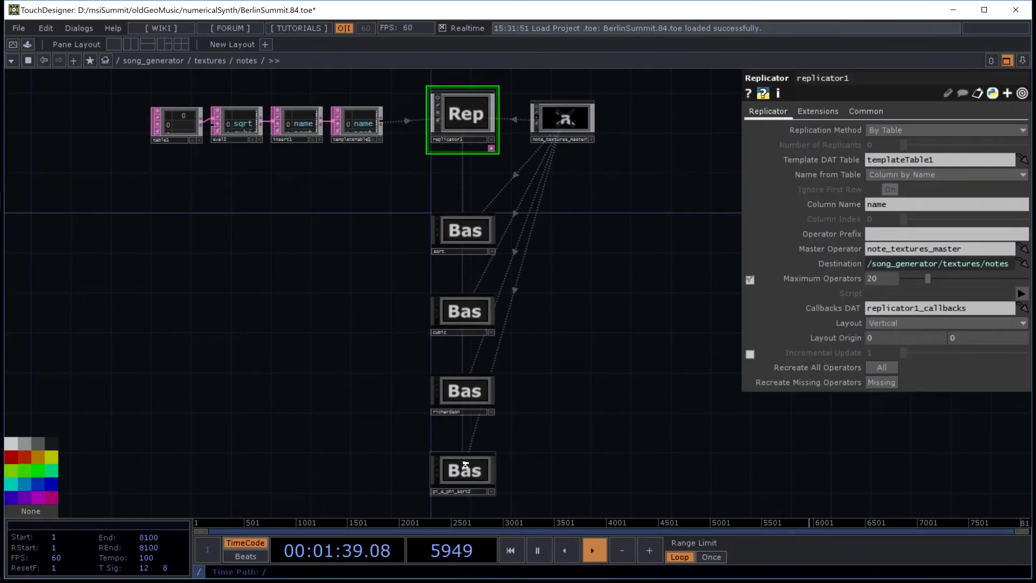
scroll(465, 453, up, 5)
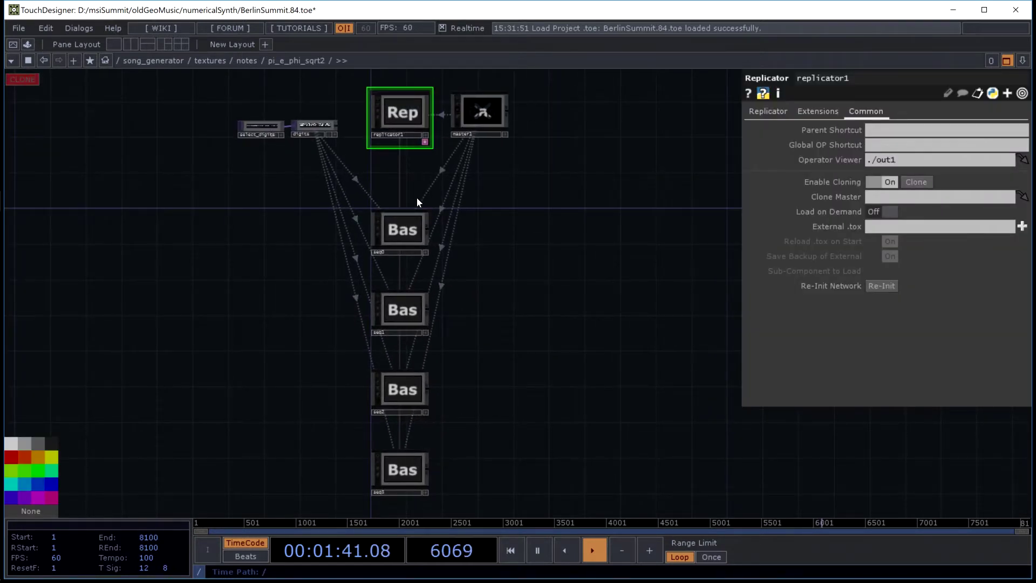
- Re-evaluate text1's resolution width in seq3 by switching it to a constant and back to op('crop_seq').width
scroll(302, 127, up, 3)
scroll(506, 342, down, 4)
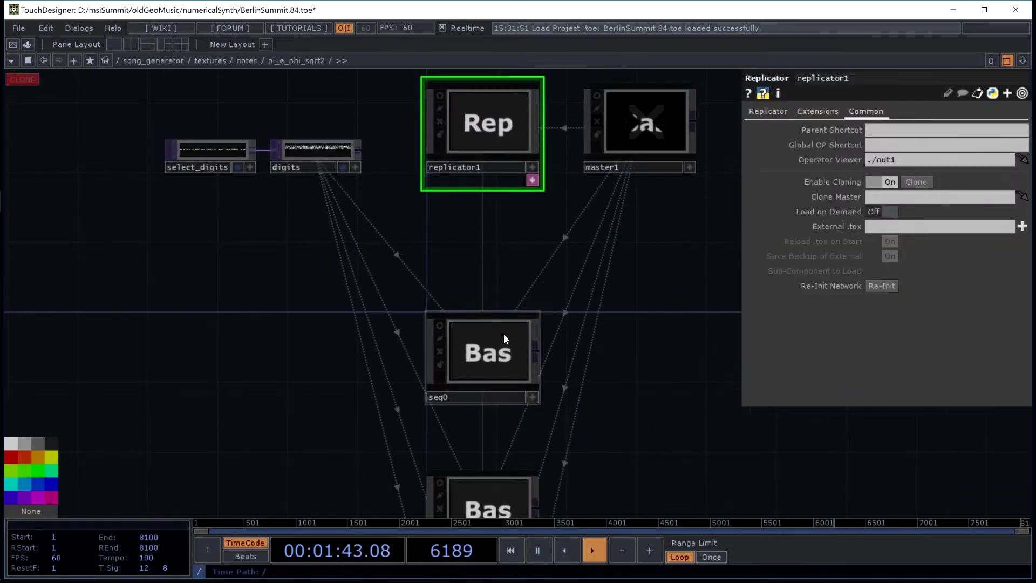
drag(512, 426, 497, 315)
scroll(498, 315, up, 6)
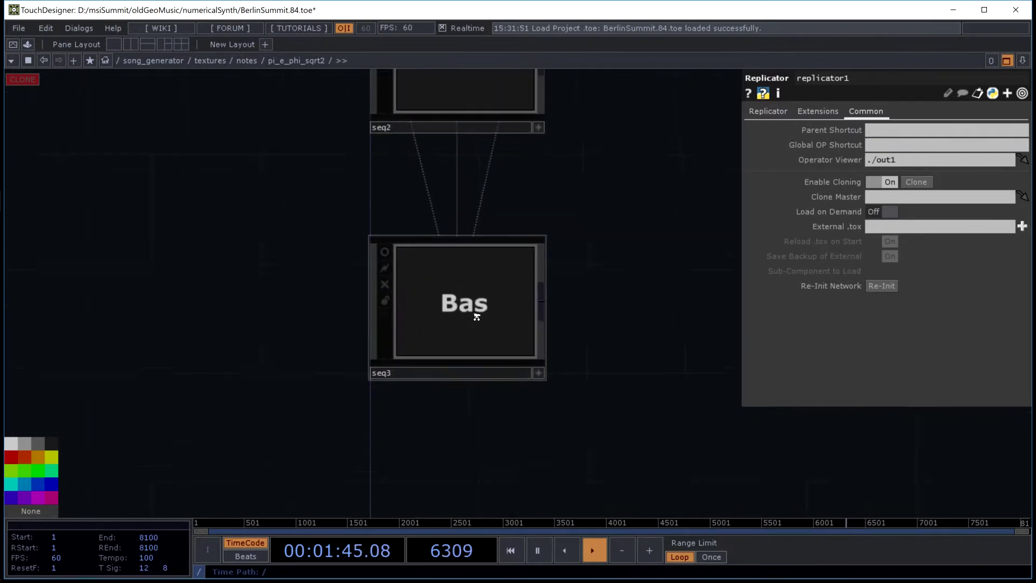
scroll(420, 277, up, 3)
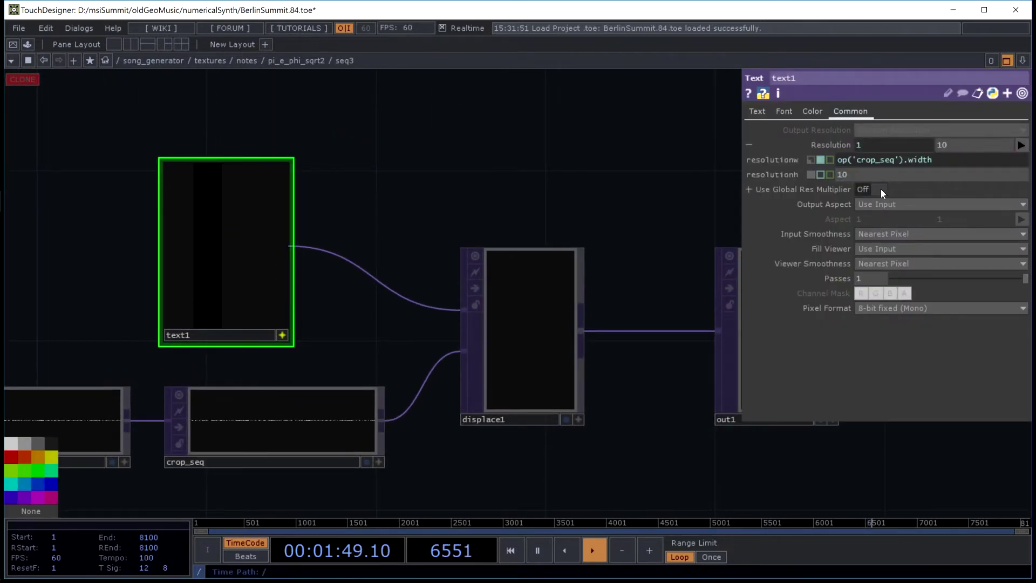
click(816, 160)
click(820, 160)
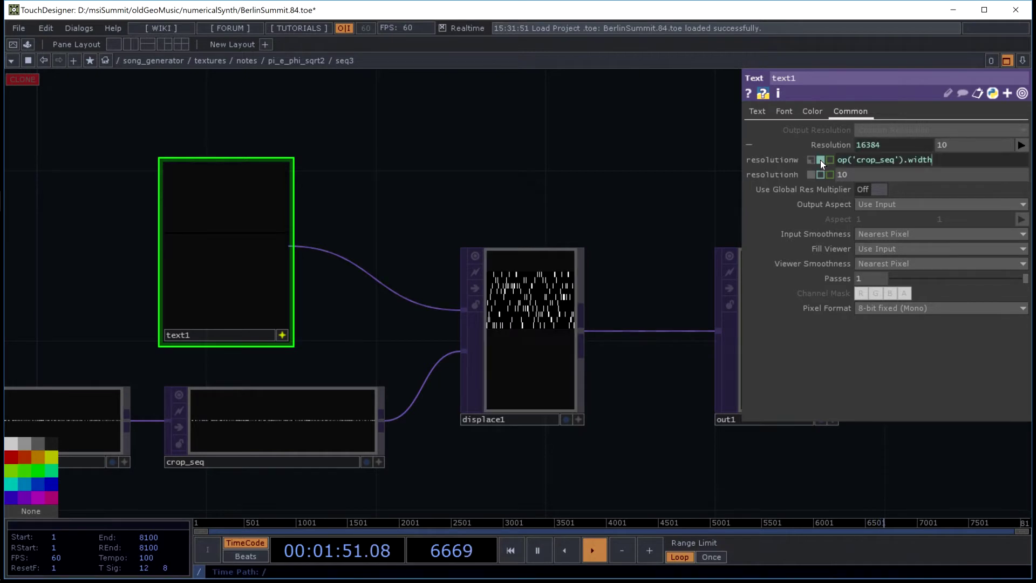
- Re-evaluate text1's resolution width in seq2 by toggling it to a constant and back to its crop_seq expression
scroll(638, 176, down, 5)
scroll(625, 175, down, 5)
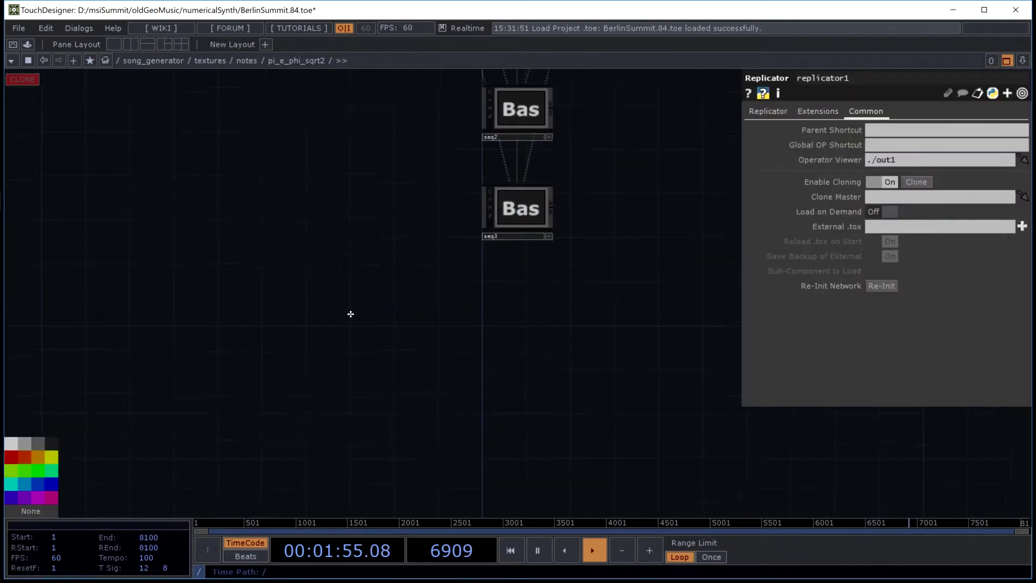
scroll(384, 303, down, 5)
scroll(405, 280, up, 10)
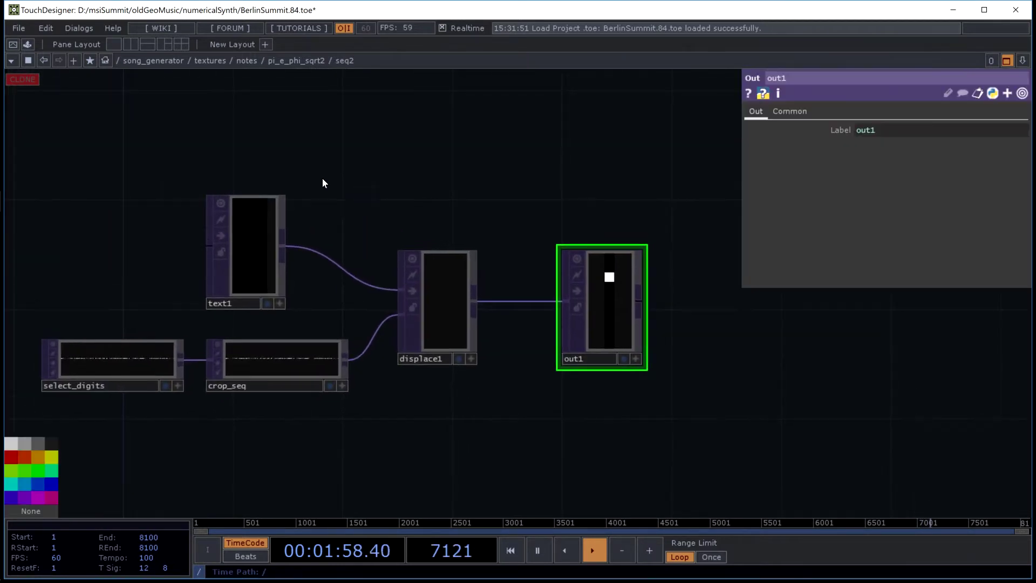
drag(320, 158, 232, 238)
click(815, 157)
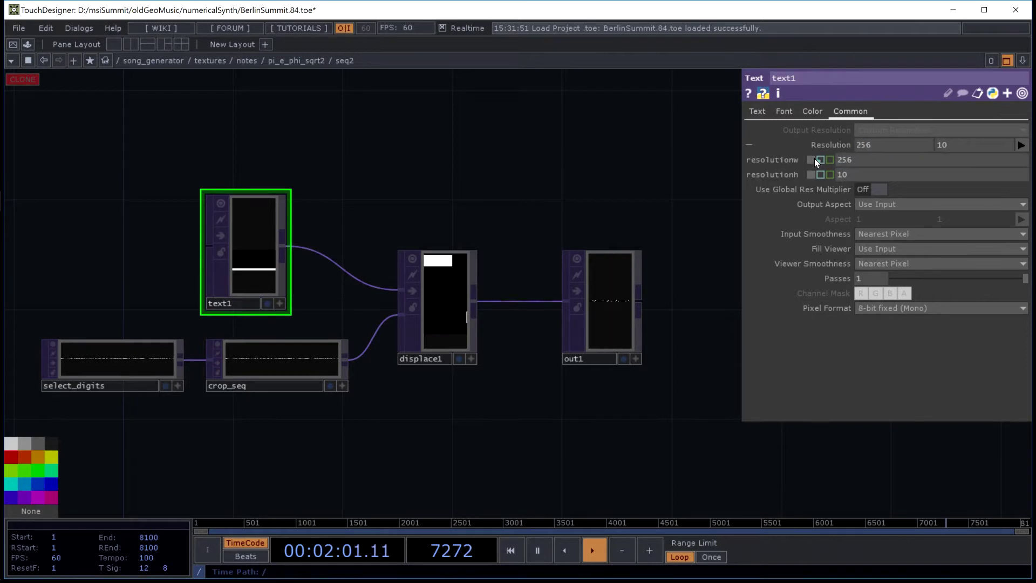
click(821, 158)
- Refresh text1's resolution width in seq1 by reapplying the expression op('crop_seq').width
scroll(603, 225, down, 5)
scroll(603, 231, down, 5)
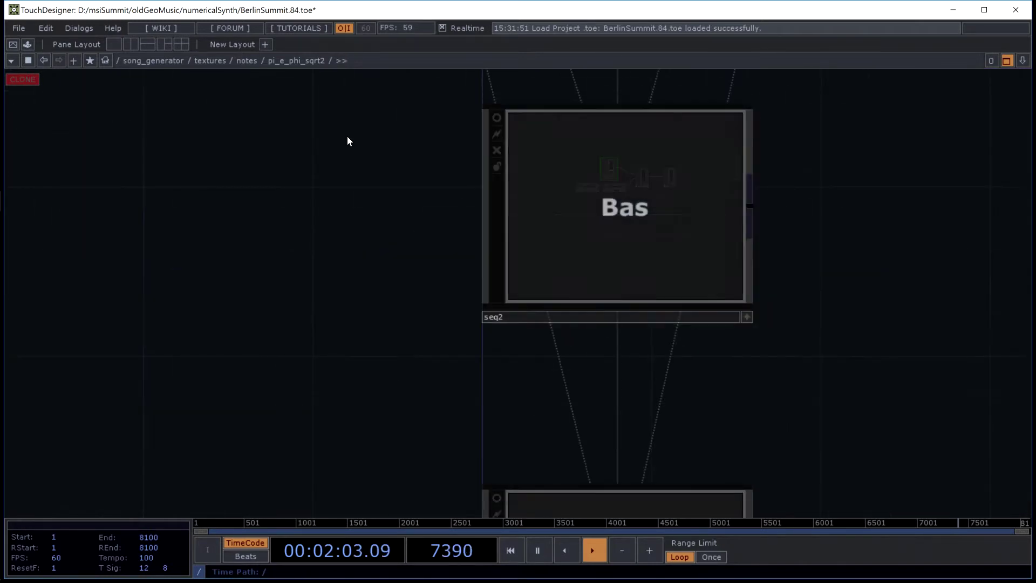
scroll(284, 261, down, 3)
scroll(383, 201, up, 5)
scroll(383, 201, up, 5)
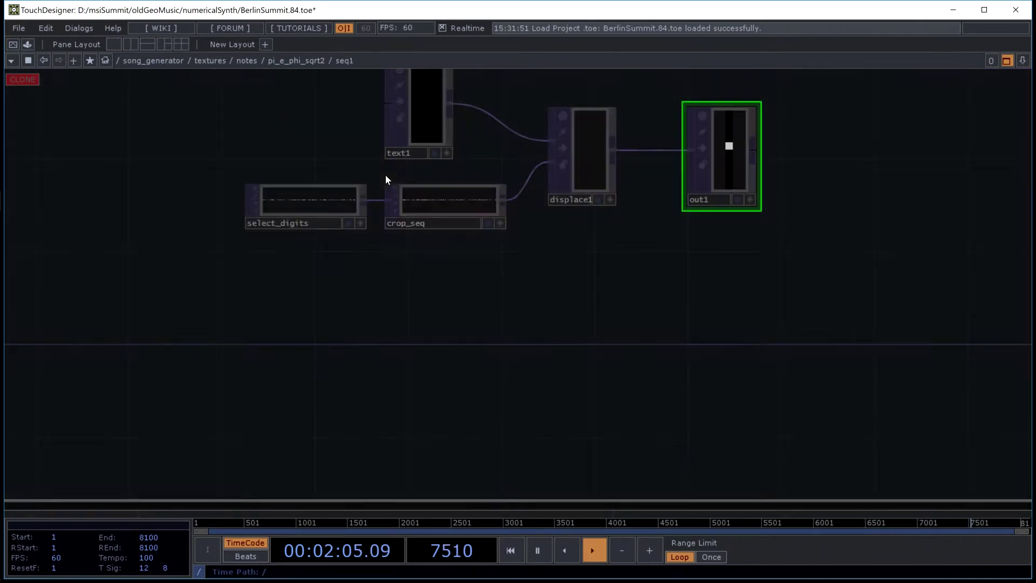
click(259, 229)
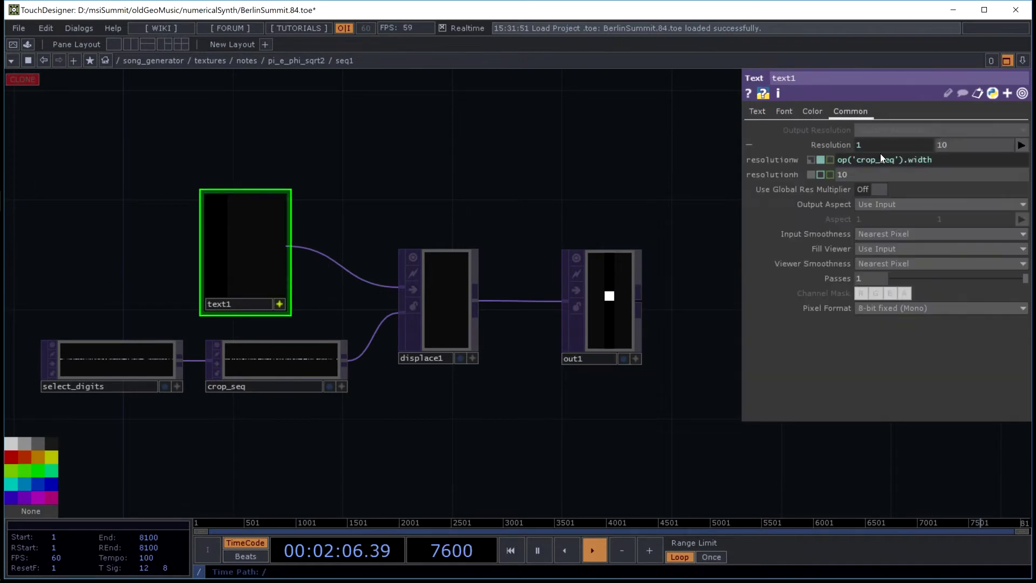
click(820, 159)
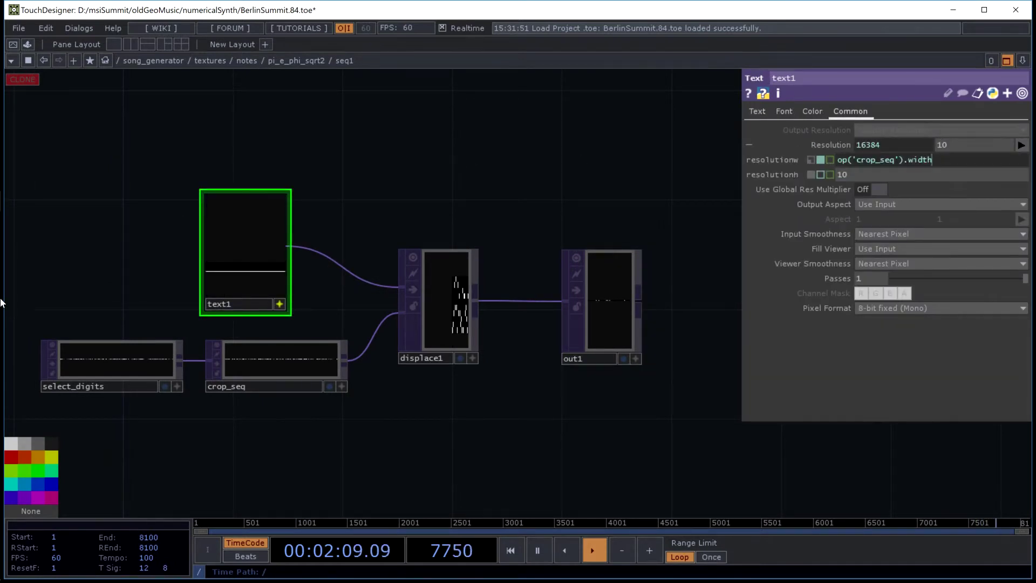
- Check the speaker volume in the system audio control
mouse_move(1, 302)
click(13, 513)
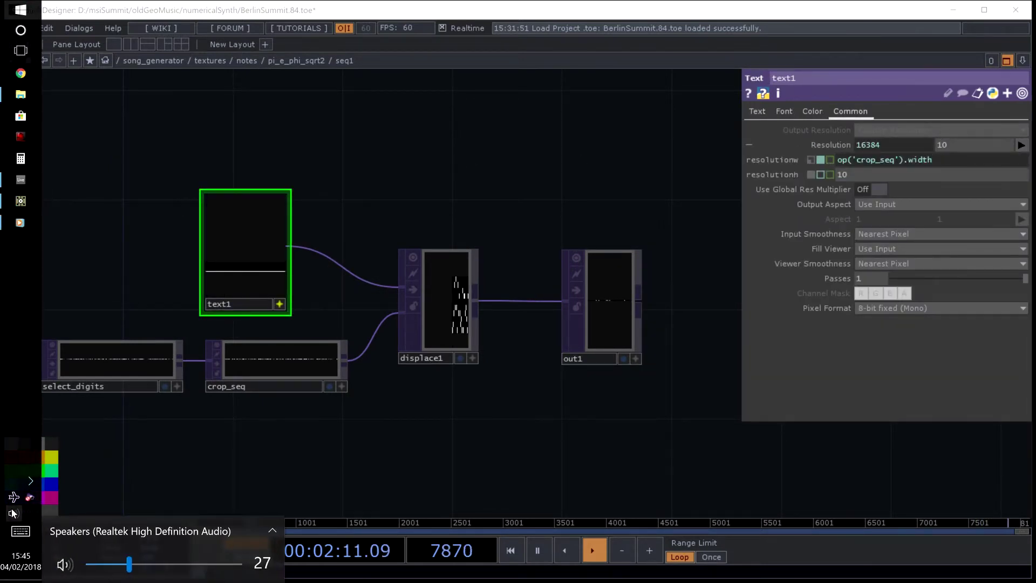
scroll(13, 513, up, 3)
- Refresh text1's resolution width in seq0 by toggling its parameter mode and restoring op('crop_seq').width
scroll(464, 190, down, 4)
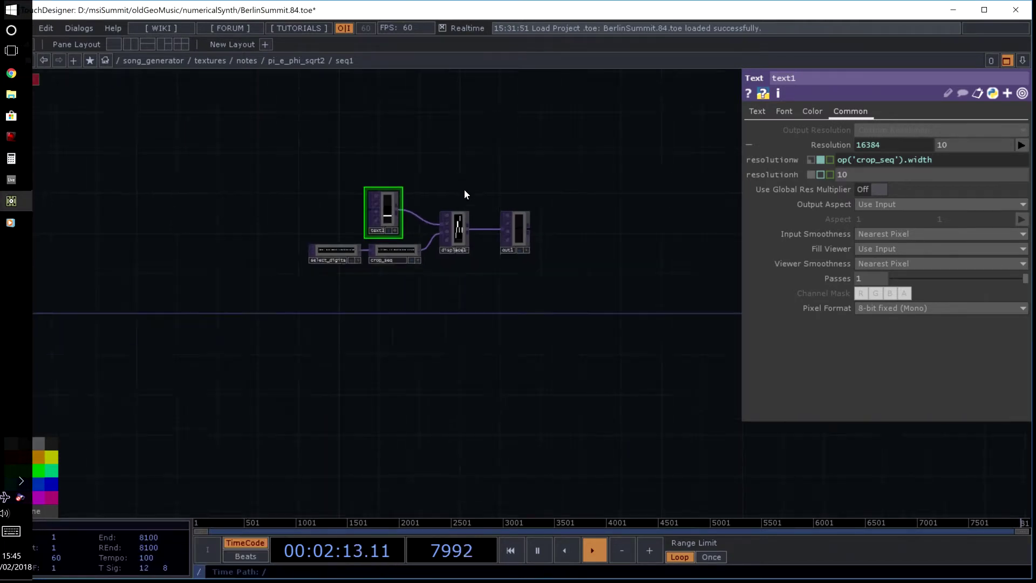
scroll(464, 189, down, 3)
drag(316, 81, 216, 363)
scroll(367, 158, up, 3)
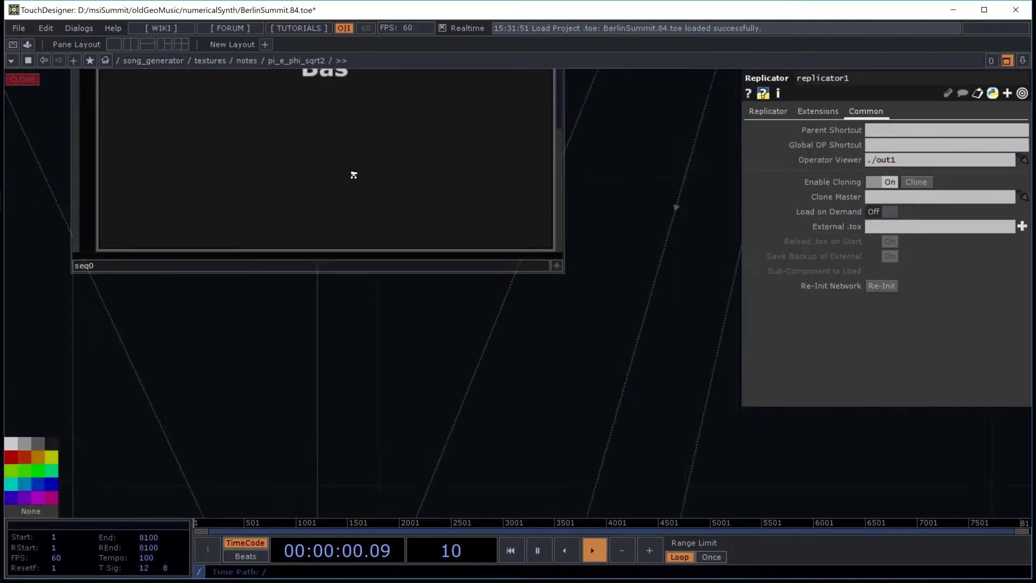
scroll(353, 174, up, 2)
click(266, 228)
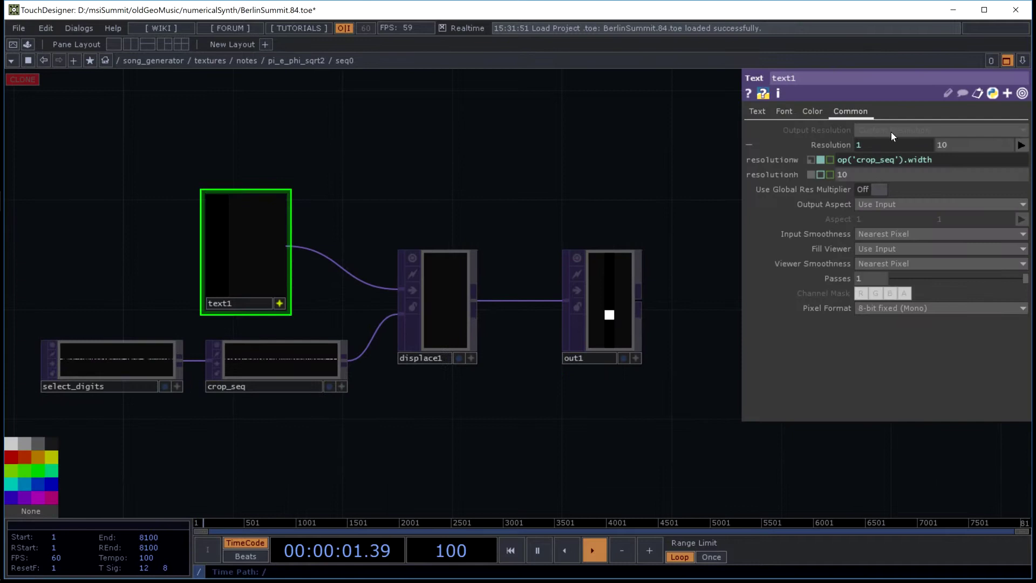
click(810, 160)
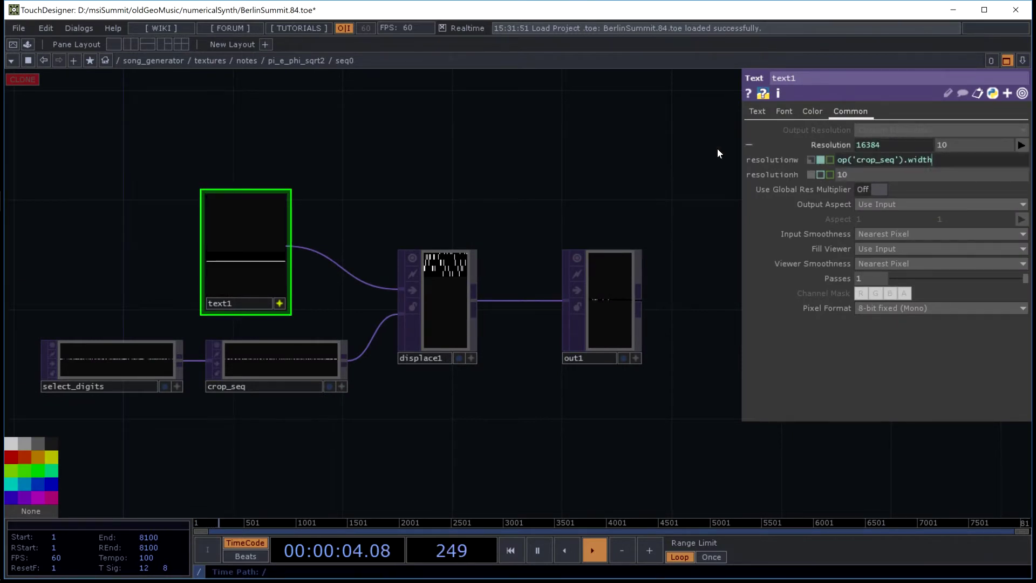
- Go back to seq3 and inspect the note pattern in displace1 up close
scroll(517, 178, down, 3)
scroll(517, 178, down, 3)
click(431, 211)
scroll(507, 268, down, 2)
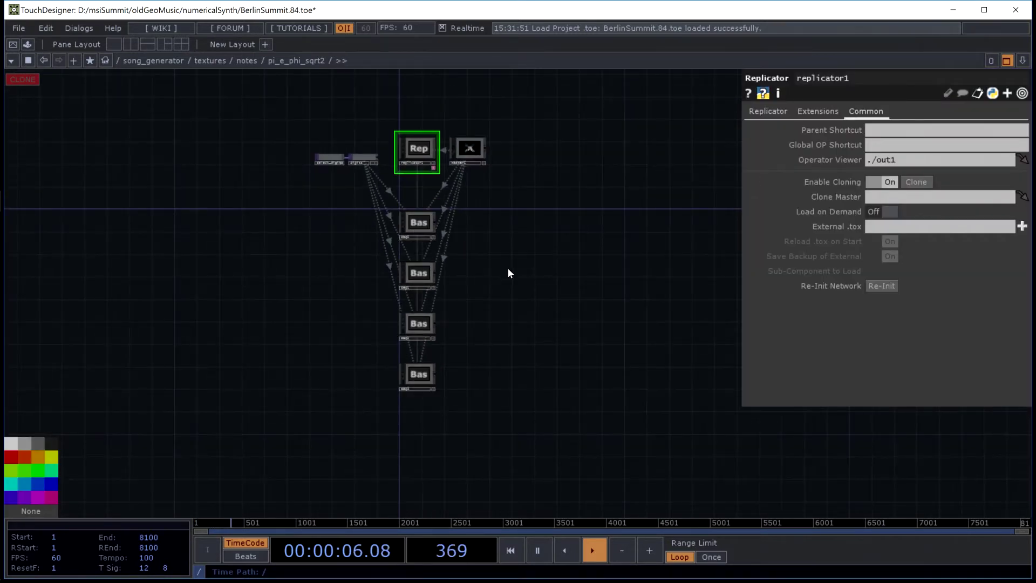
scroll(415, 210, up, 3)
scroll(414, 210, up, 8)
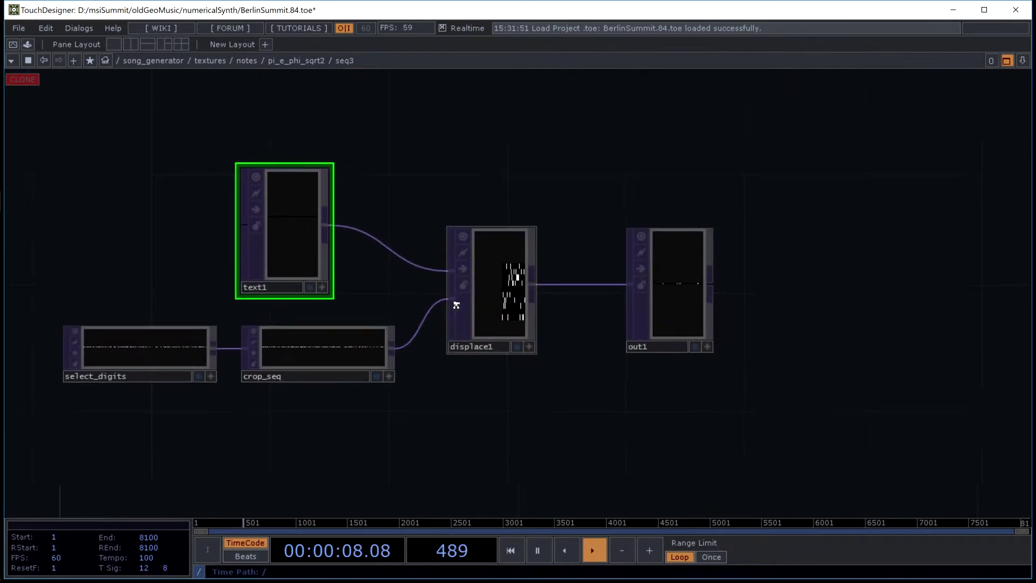
scroll(245, 263, up, 4)
scroll(244, 263, down, 2)
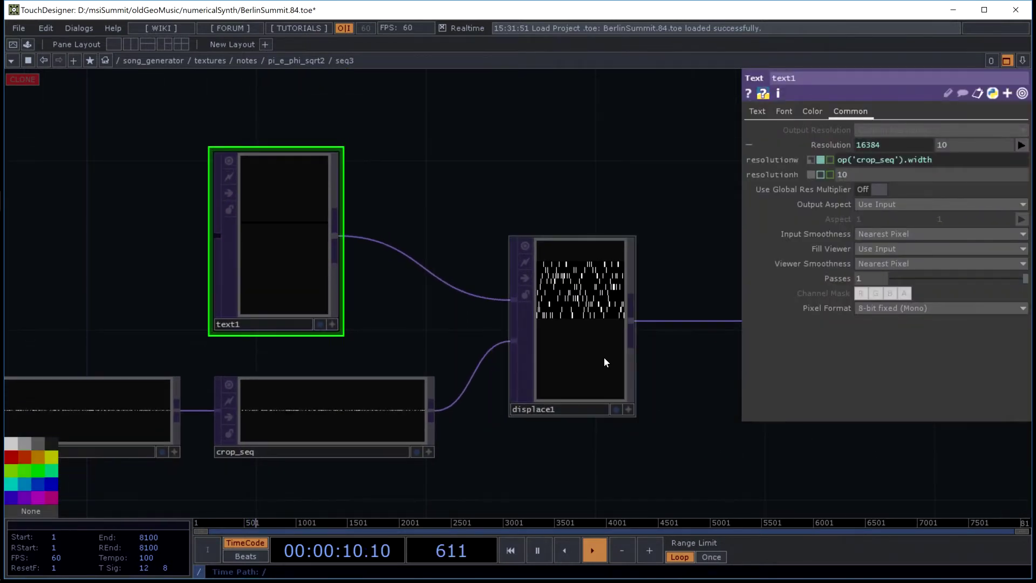
scroll(656, 312, up, 5)
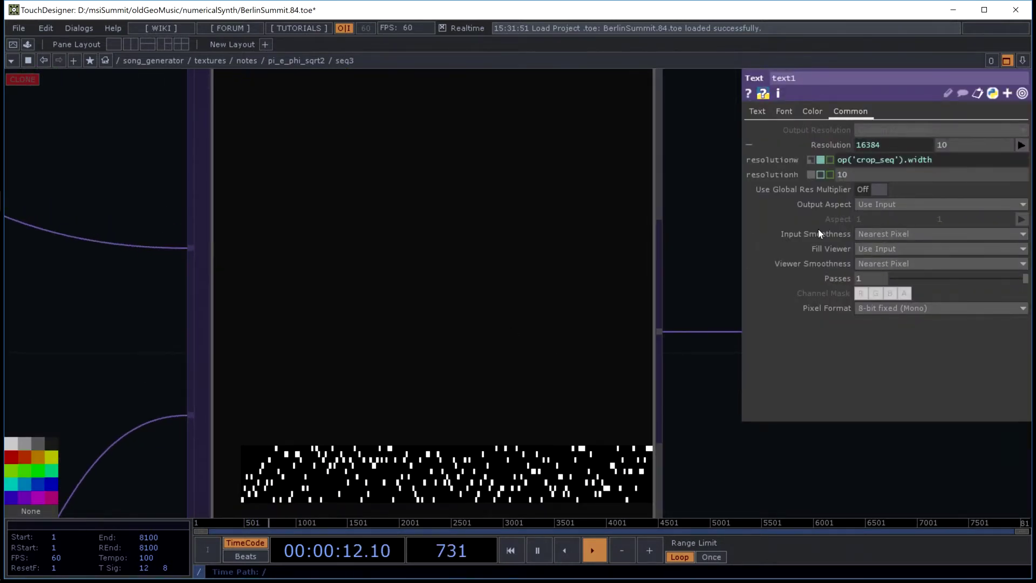
scroll(593, 197, down, 6)
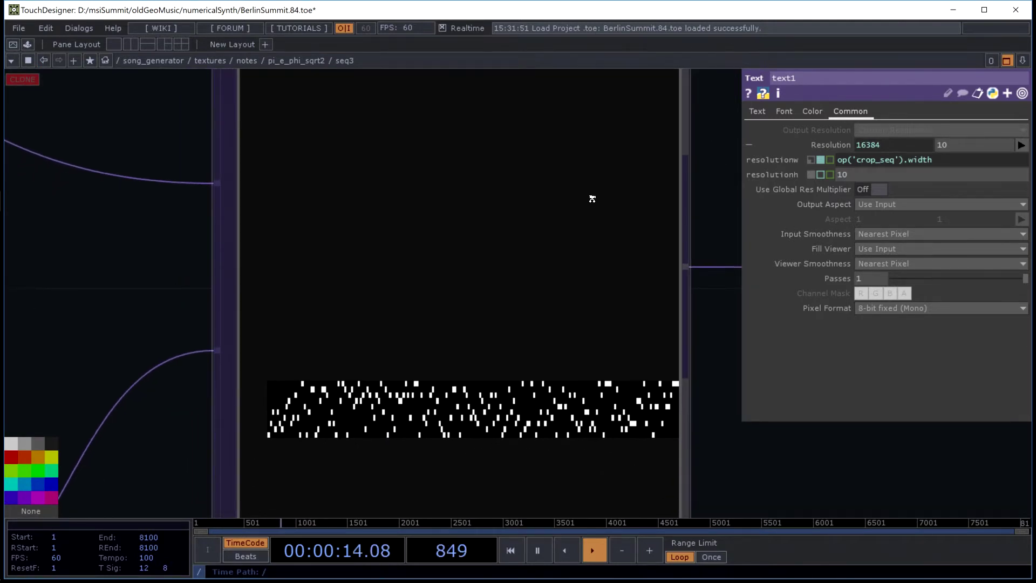
- Check the current speaker volume in the system audio control
scroll(348, 339, up, 4)
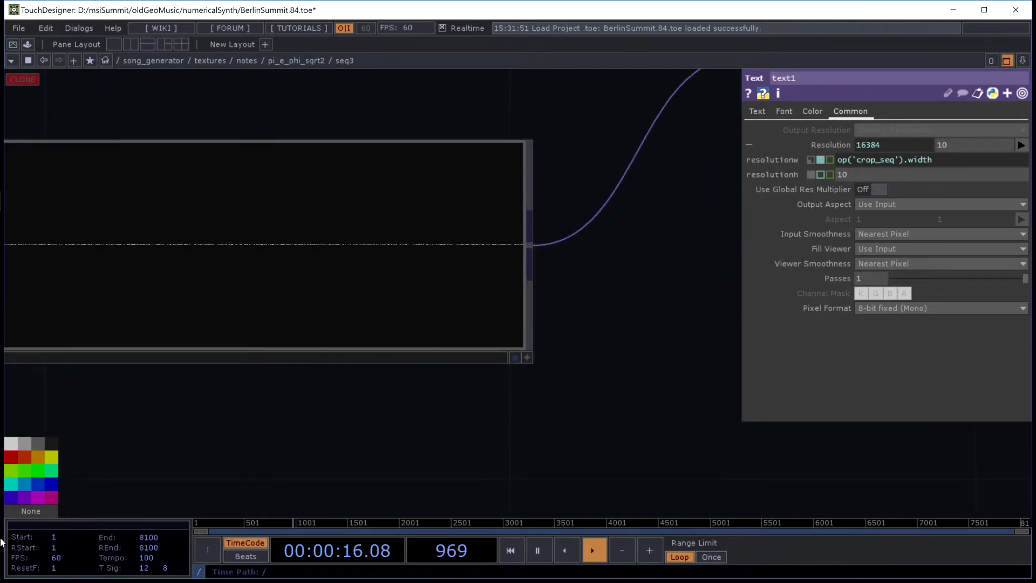
mouse_move(3, 531)
click(13, 514)
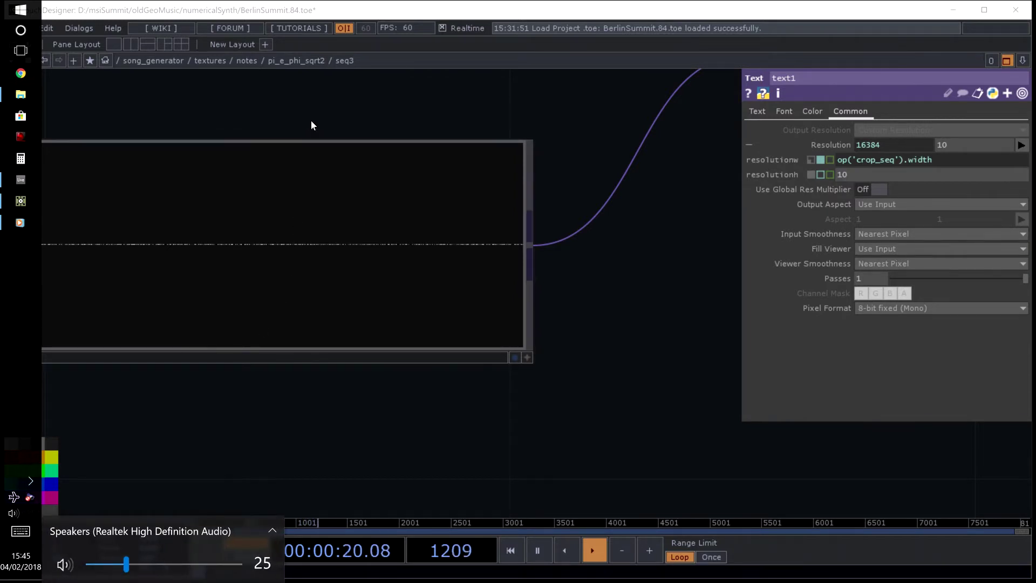
drag(312, 120, 328, 124)
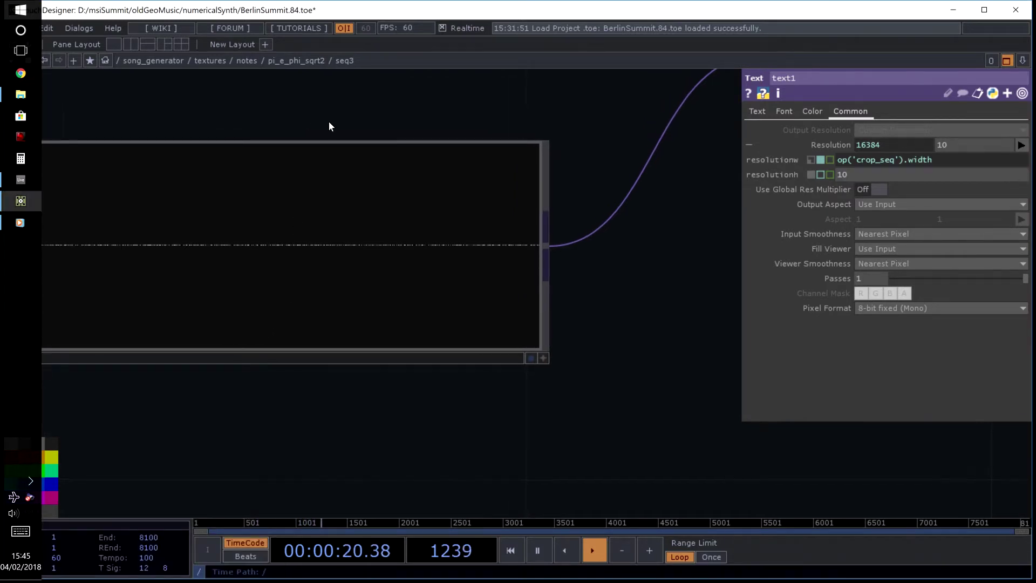
- Turn on the computer's Wi-Fi in the system network settings
click(14, 495)
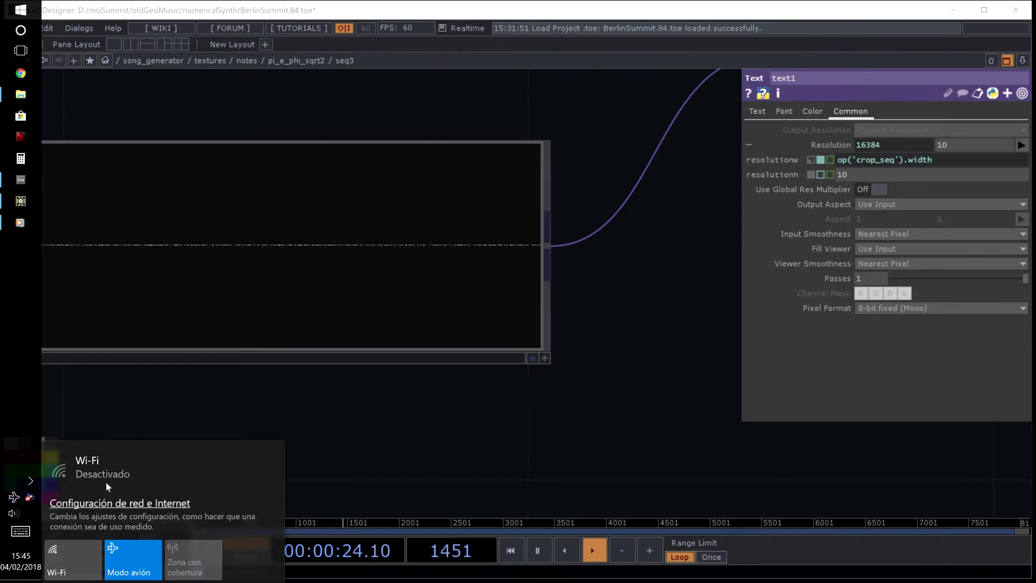
click(23, 379)
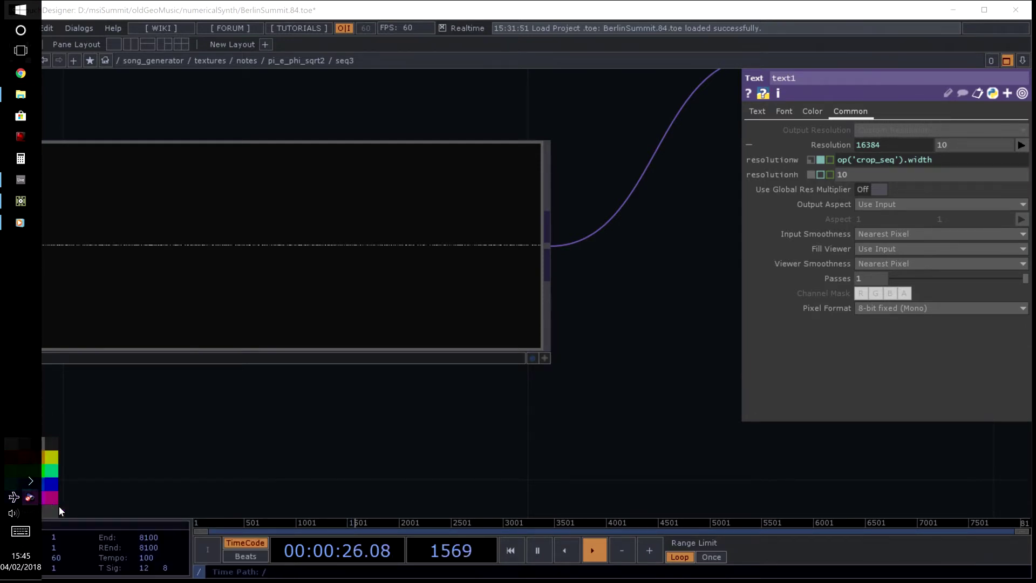
click(16, 497)
click(73, 558)
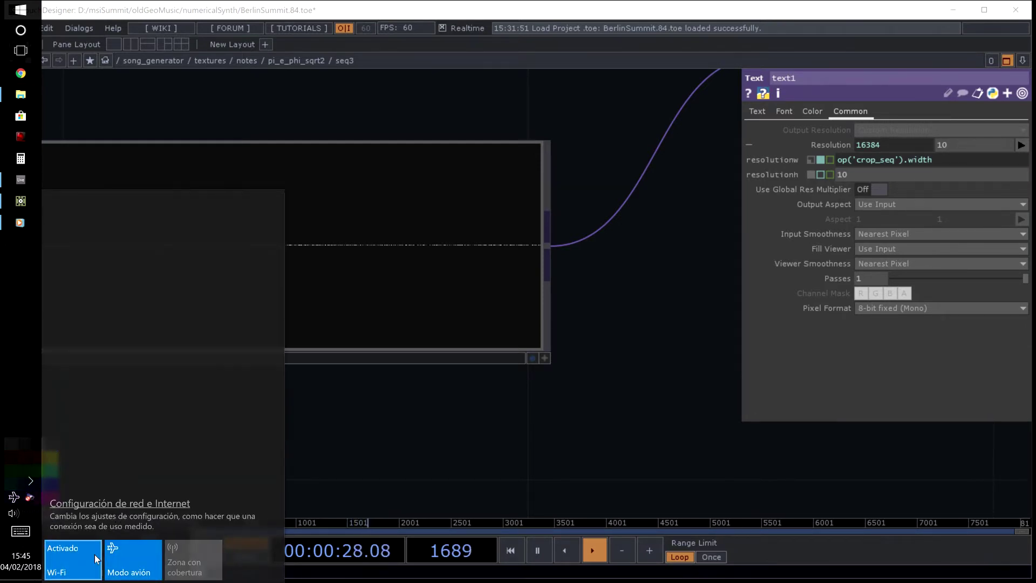
click(26, 419)
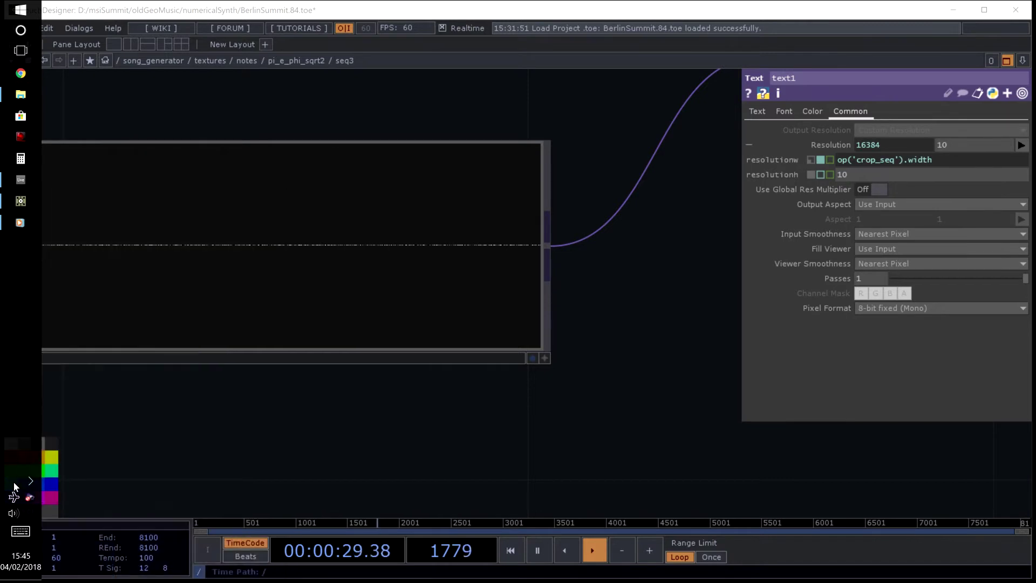
- Recheck the speaker volume level after the Wi-Fi change
click(13, 514)
click(125, 564)
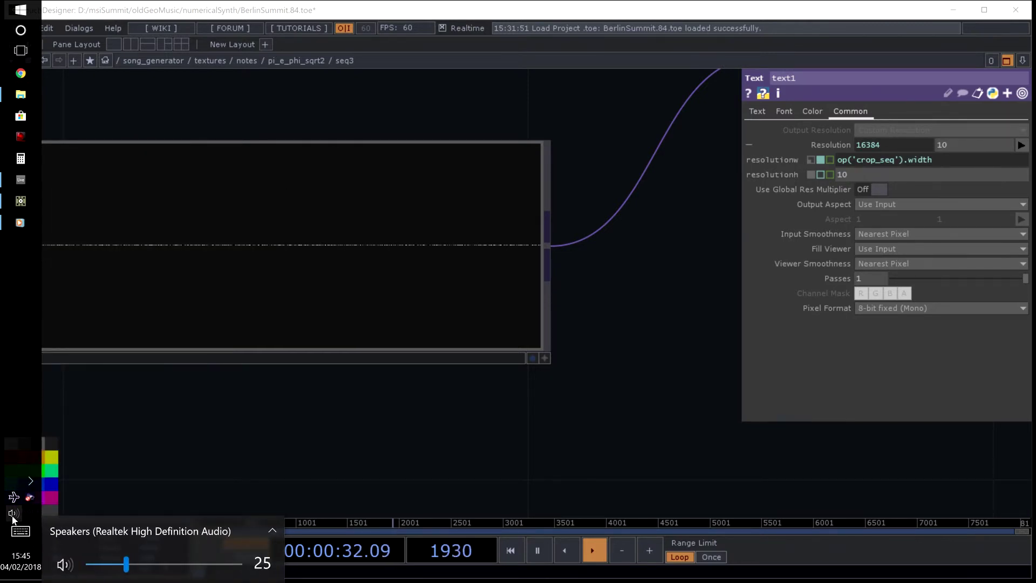
click(285, 423)
- Select crop_seq and compare its digit strip with the note pattern in displace1
click(313, 257)
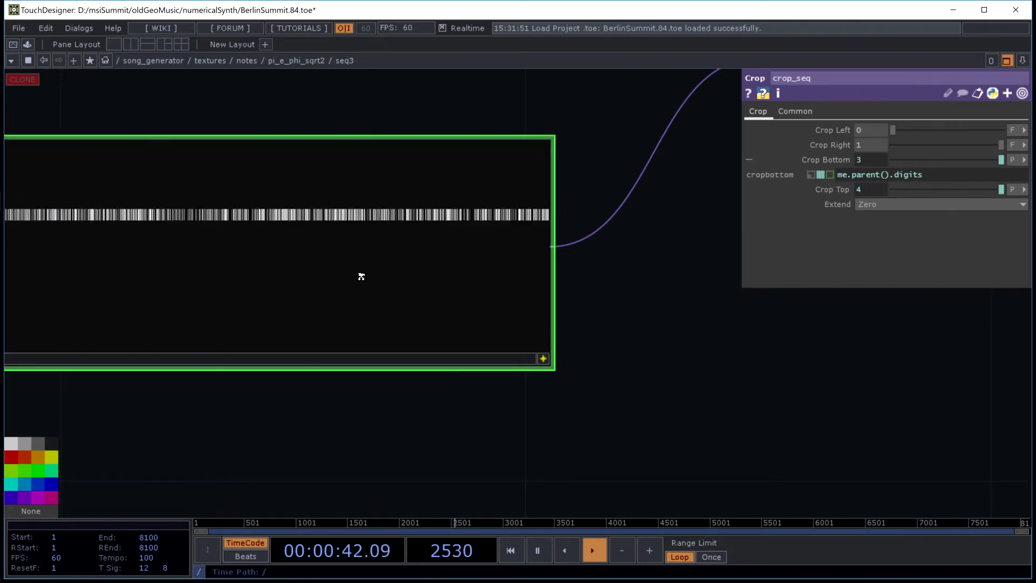
drag(673, 329, 372, 389)
scroll(412, 347, up, 2)
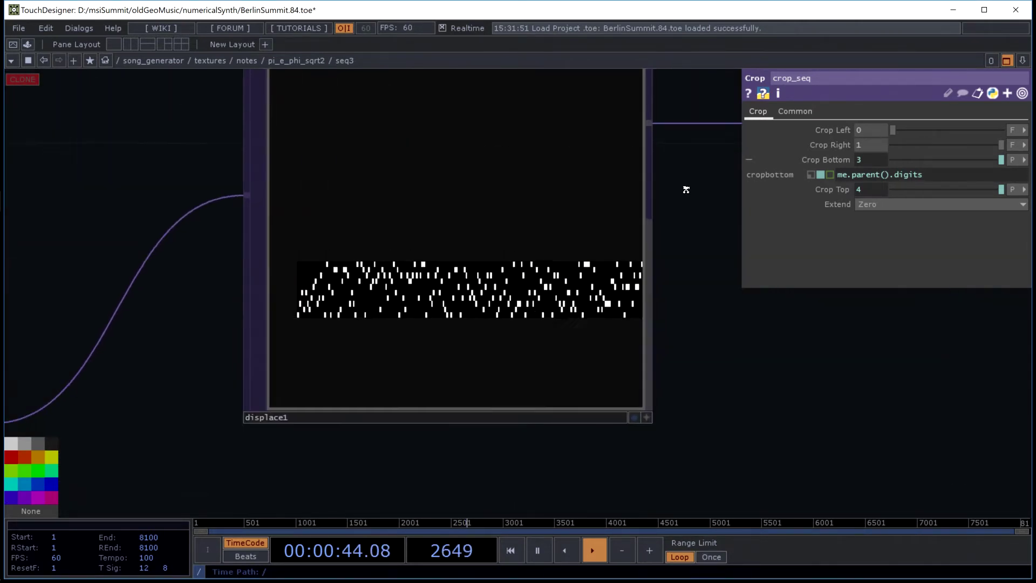
scroll(287, 190, down, 2)
drag(287, 190, 581, 351)
- Review text1's resolution settings and examine the grey digit bars of crop_seq up close
click(328, 229)
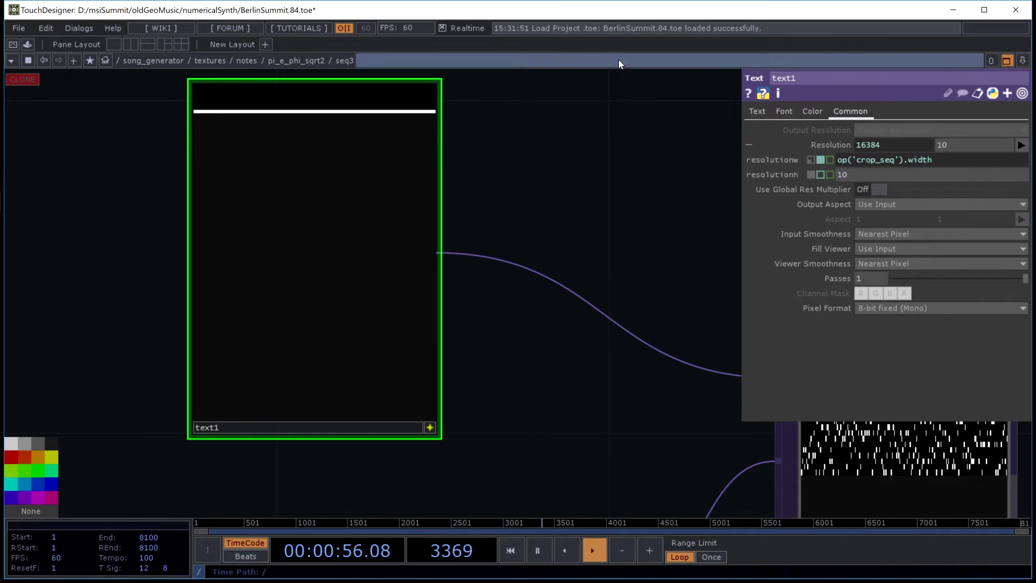
scroll(550, 221, down, 3)
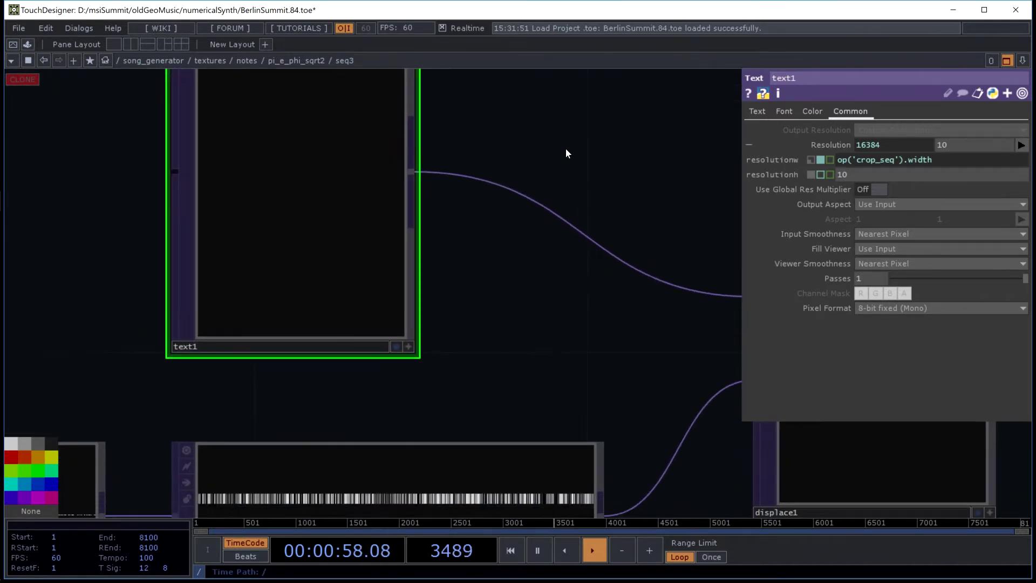
scroll(358, 397, up, 5)
click(335, 459)
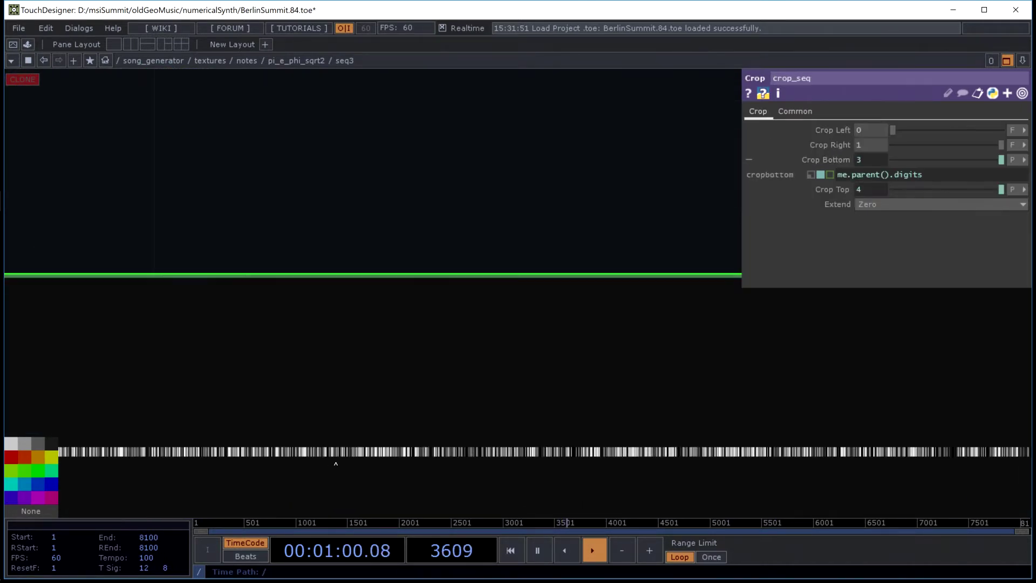
scroll(391, 440, up, 5)
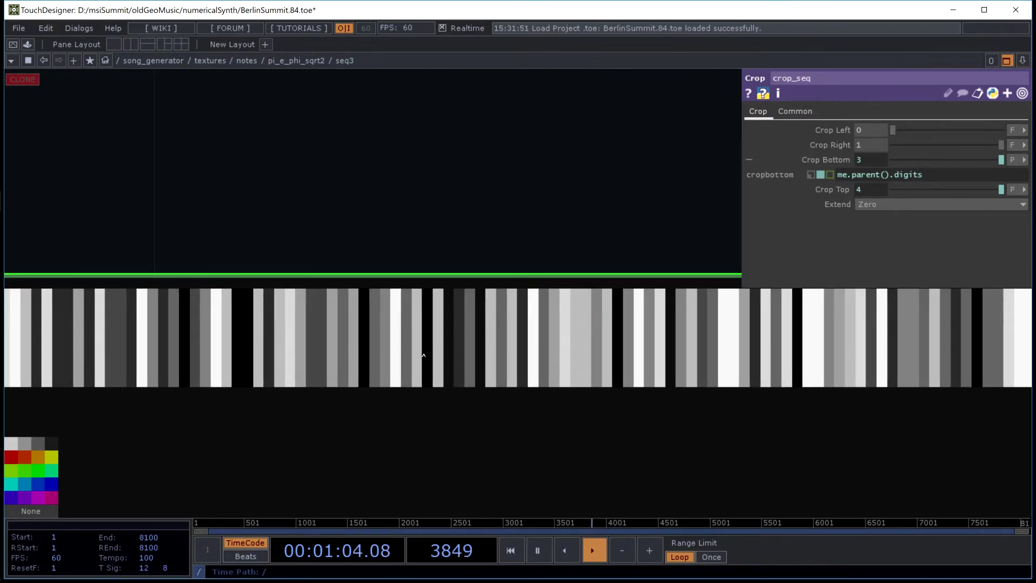
scroll(427, 343, down, 10)
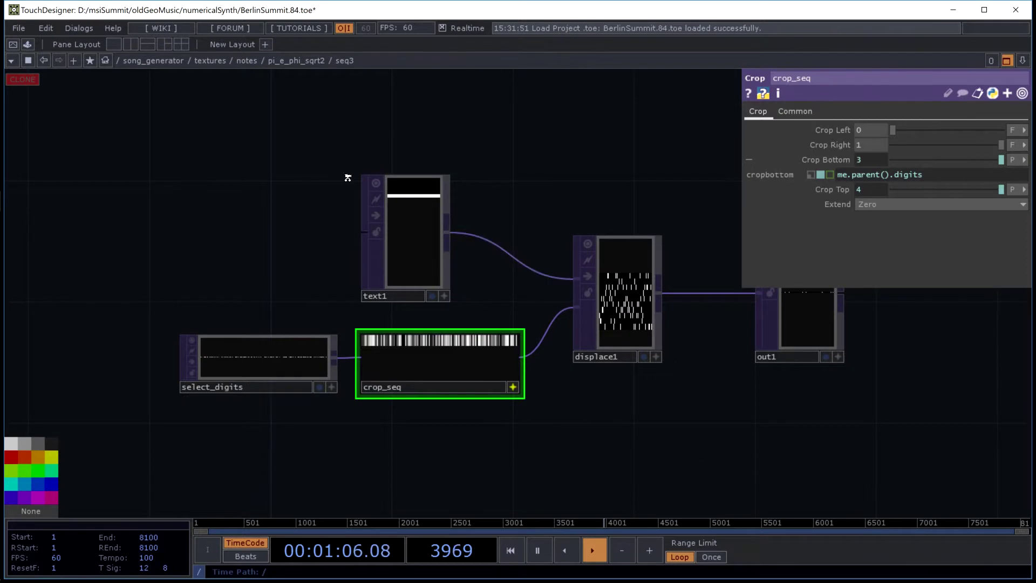
- Select text1 and examine the white line in its texture up close
scroll(348, 177, up, 5)
click(452, 198)
scroll(467, 237, up, 2)
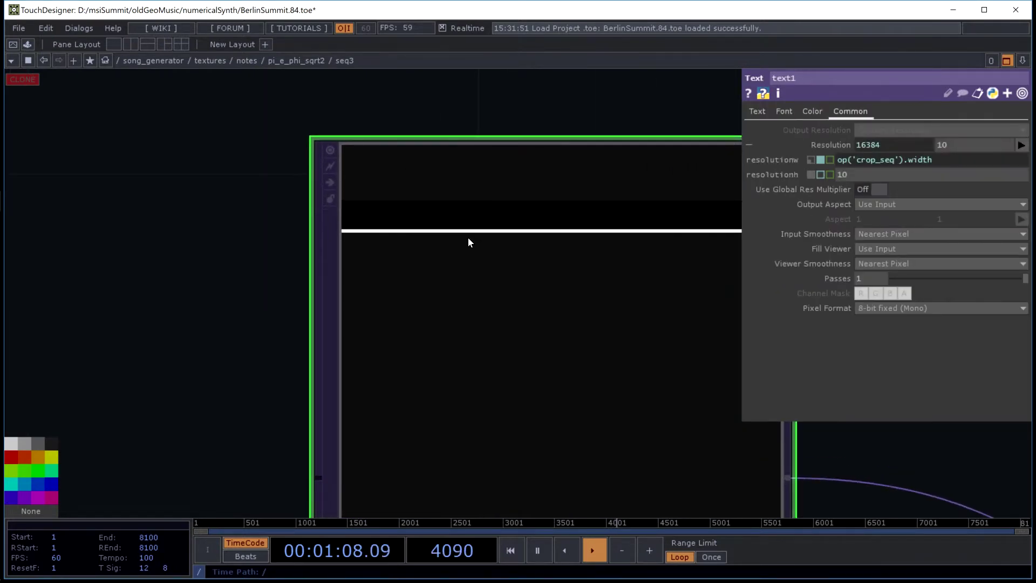
drag(168, 261, 184, 178)
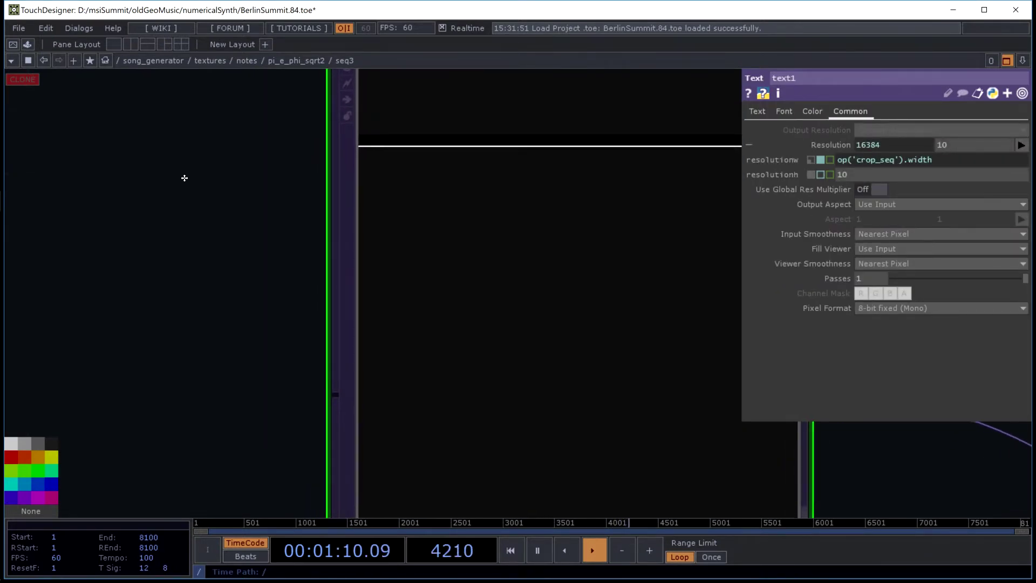
scroll(184, 178, down, 3)
scroll(317, 148, up, 2)
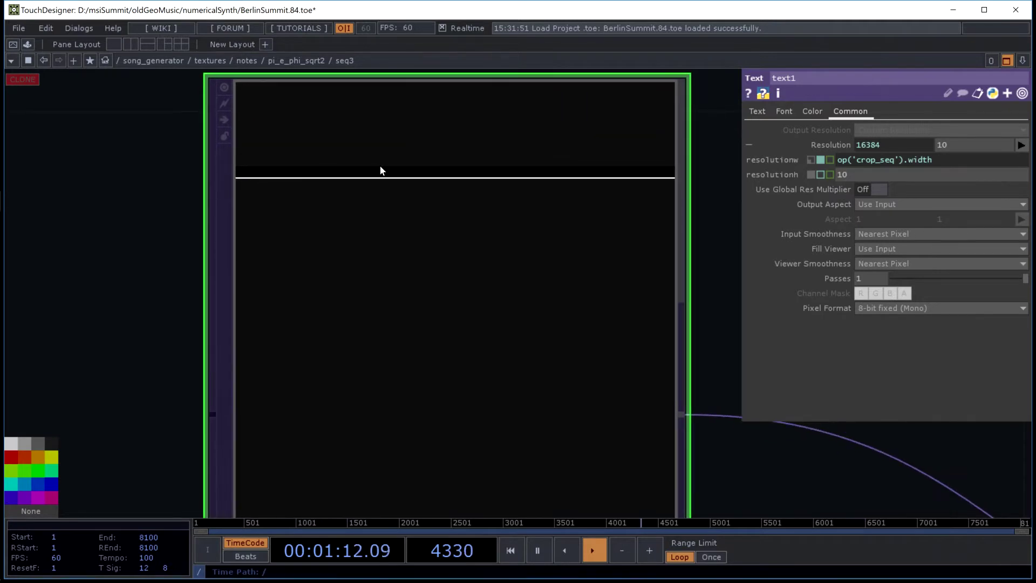
scroll(380, 170, up, 5)
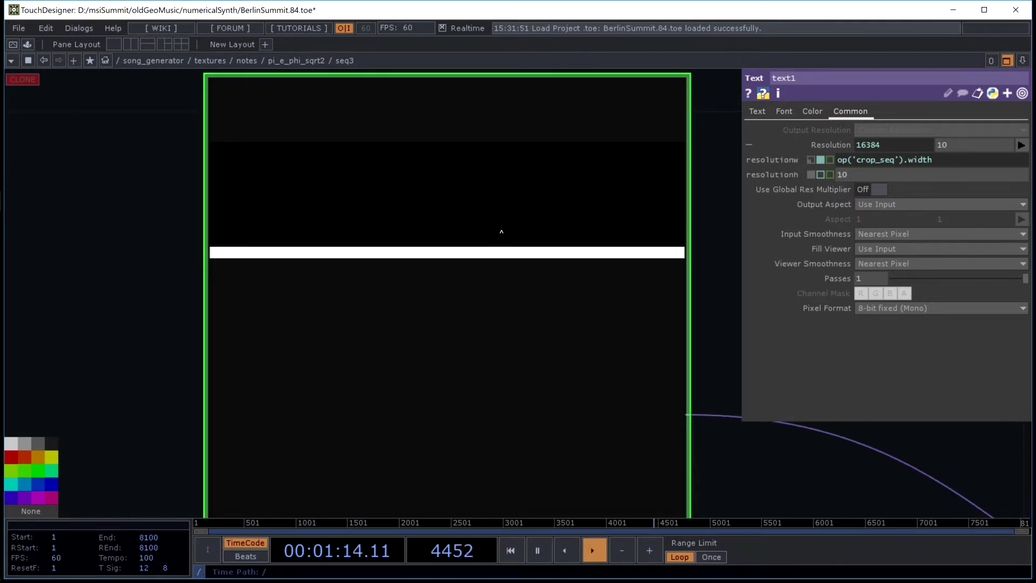
scroll(502, 232, down, 5)
scroll(684, 259, up, 2)
- Select displace1 and examine up close the note pattern it builds from text1 and crop_seq
drag(684, 259, 299, 126)
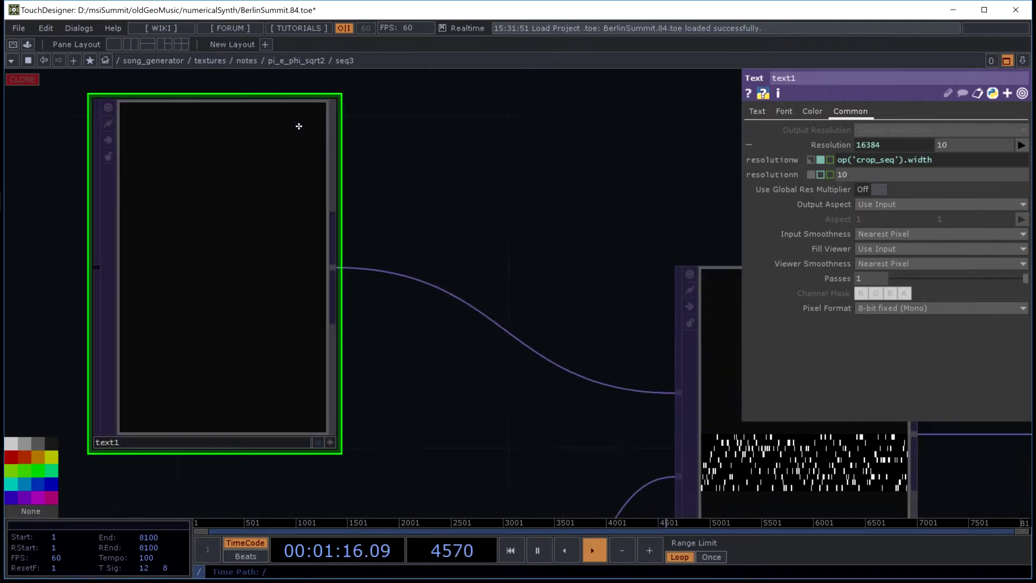
scroll(359, 296, down, 1)
drag(358, 296, 280, 148)
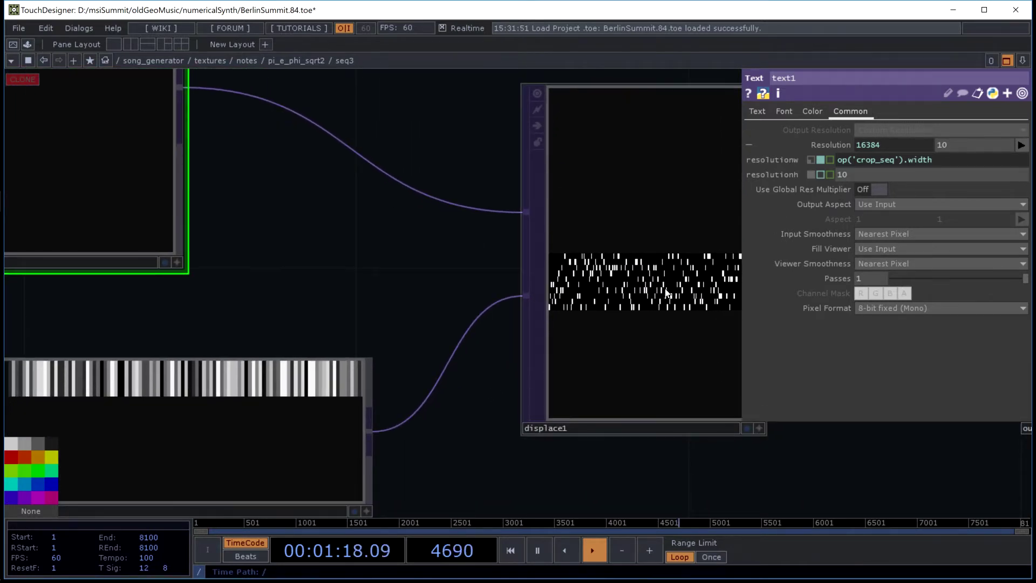
scroll(668, 293, up, 3)
click(682, 296)
drag(253, 310, 240, 231)
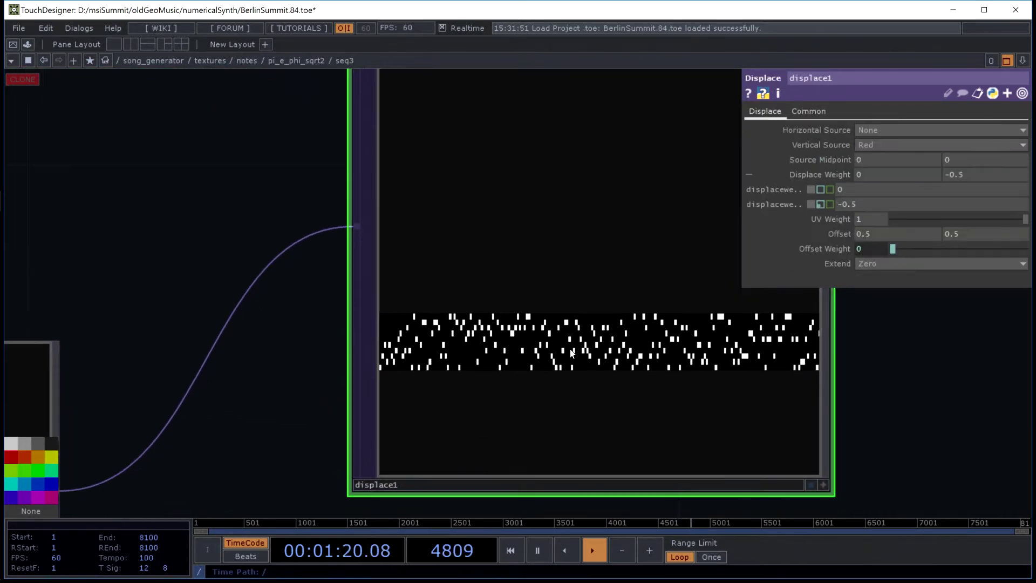
key(a)
scroll(572, 354, up, 5)
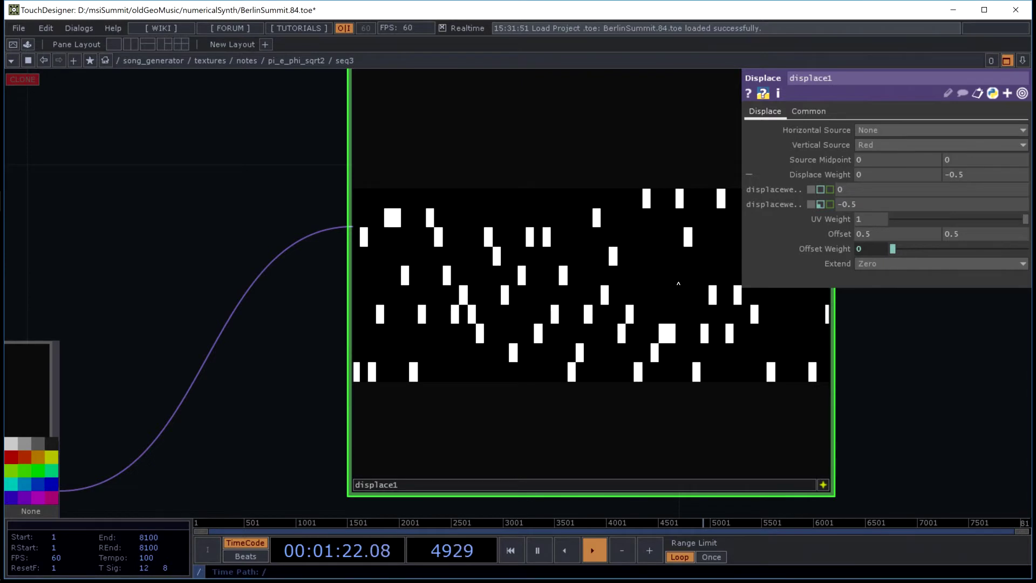
scroll(653, 293, down, 3)
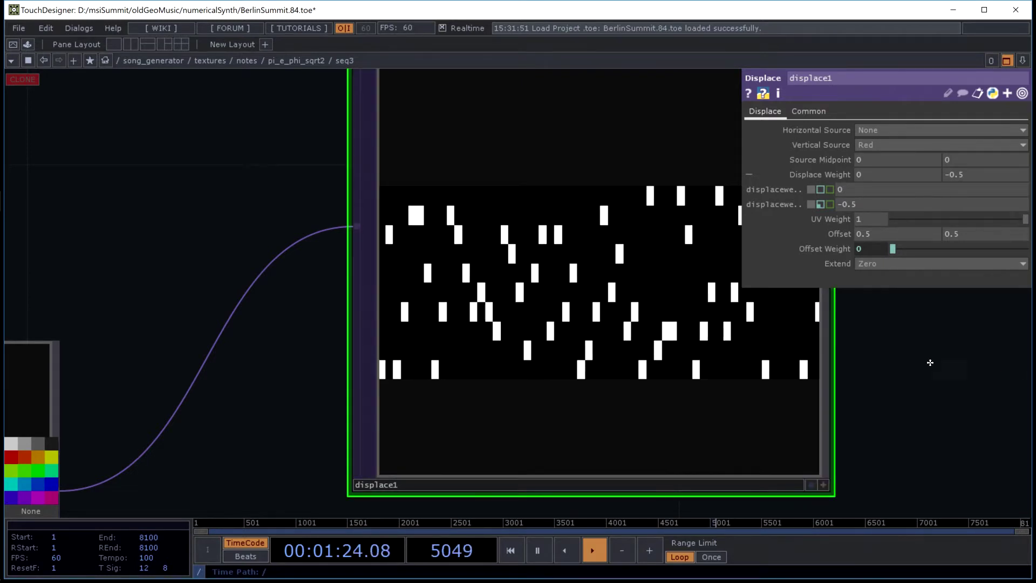
- Follow the chain from displace1 to the end of the network and select out1
drag(929, 358, 513, 363)
scroll(449, 338, down, 2)
scroll(449, 339, down, 1)
drag(507, 216, 509, 340)
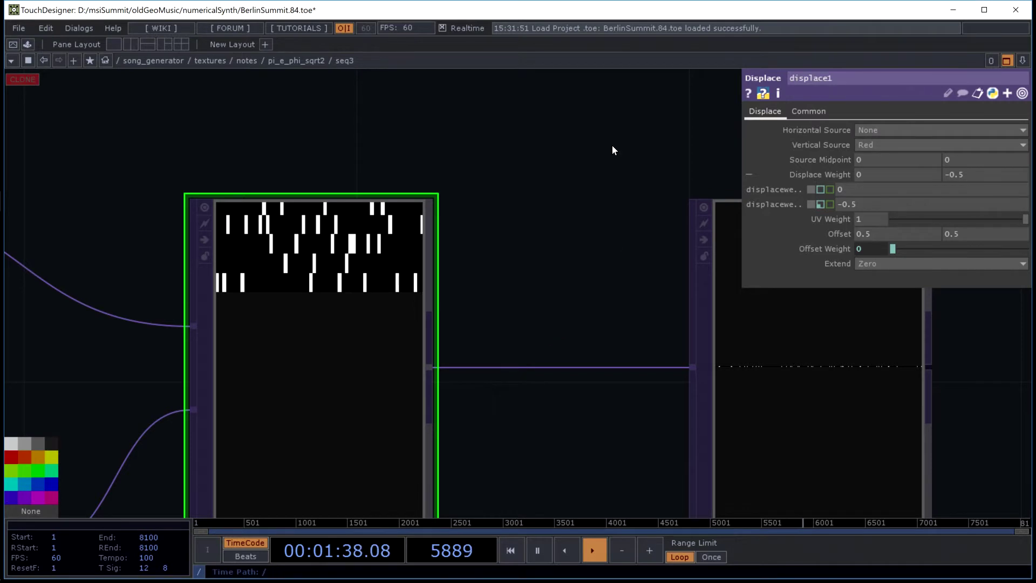
drag(687, 135, 393, 167)
scroll(392, 146, down, 5)
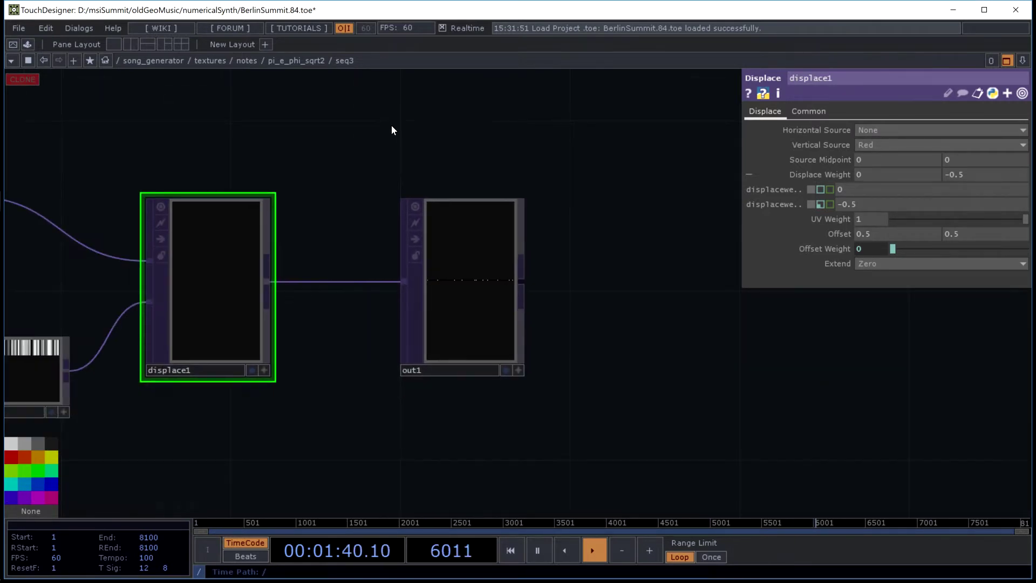
drag(390, 125, 516, 130)
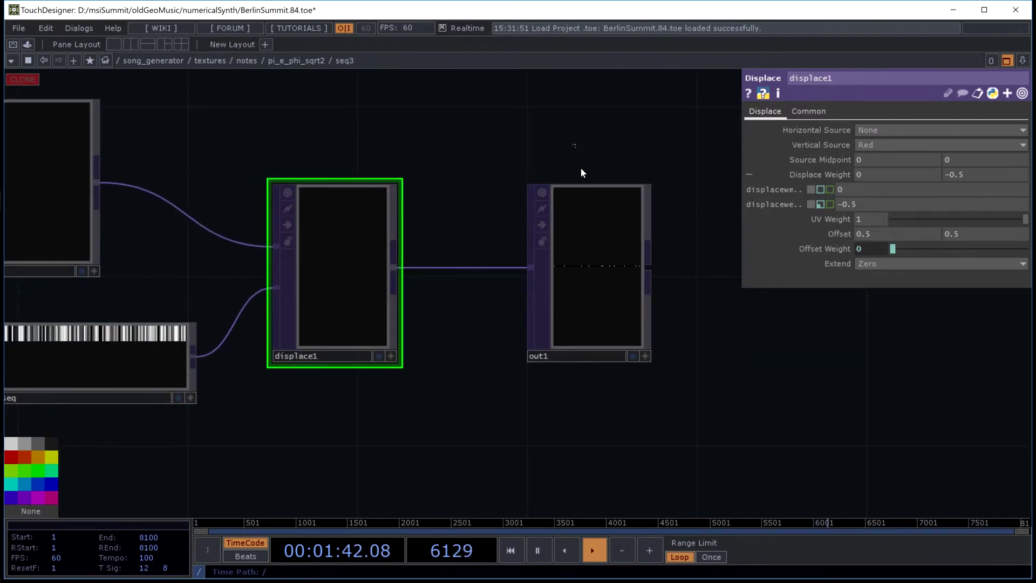
click(581, 225)
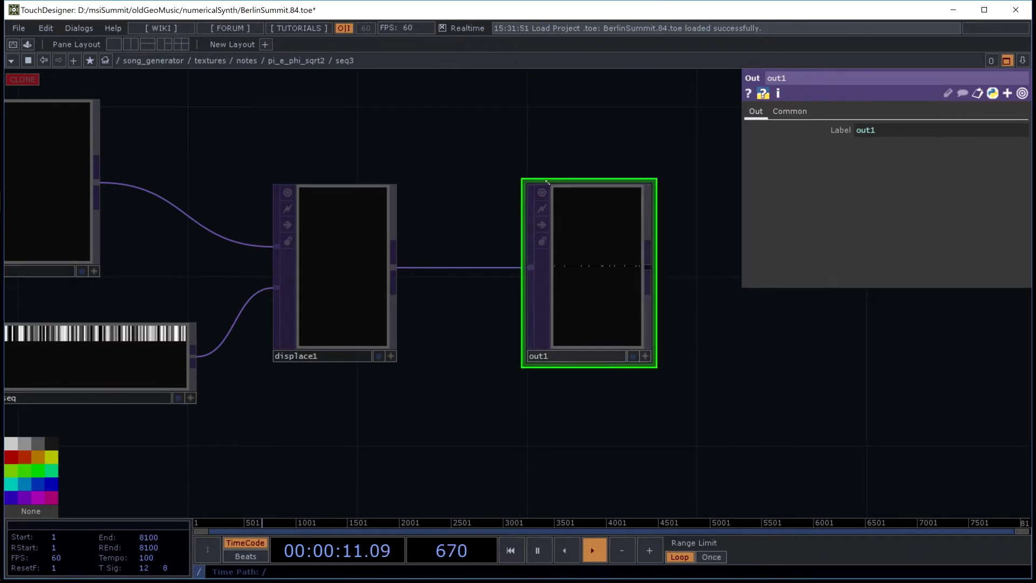
scroll(620, 156, down, 2)
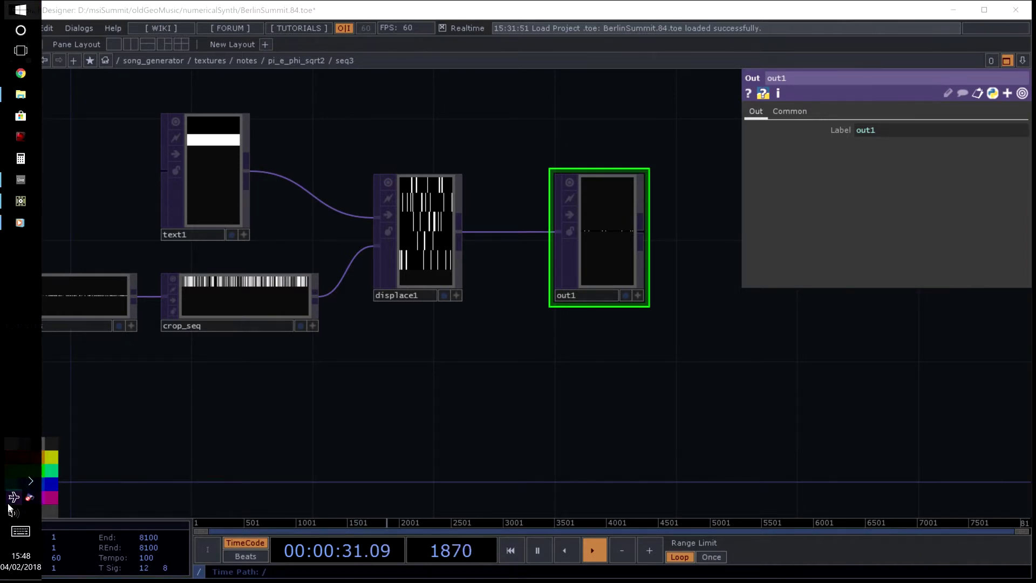
- Set the system speaker volume to 17
click(14, 496)
click(9, 517)
click(20, 514)
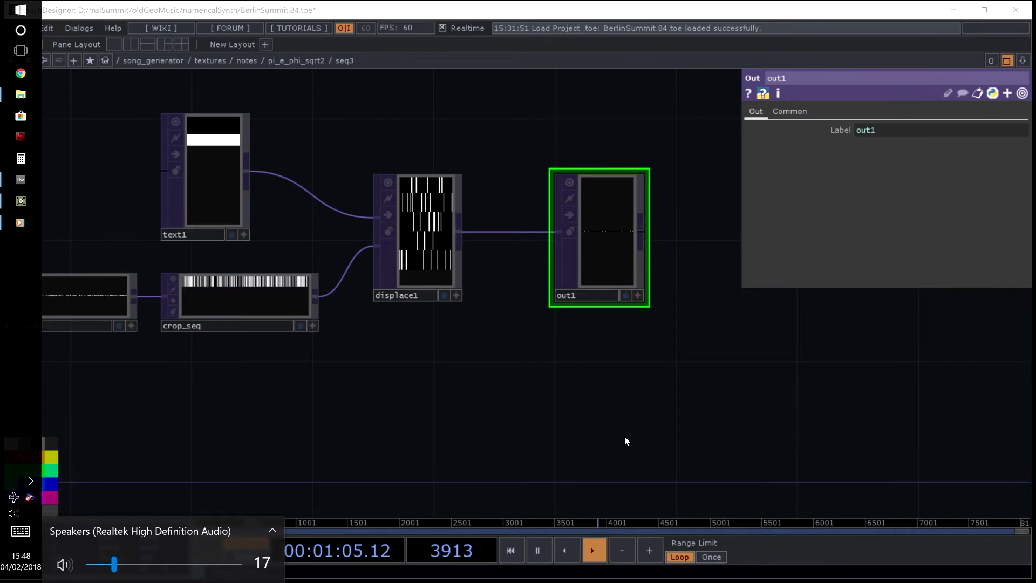
drag(630, 125, 567, 158)
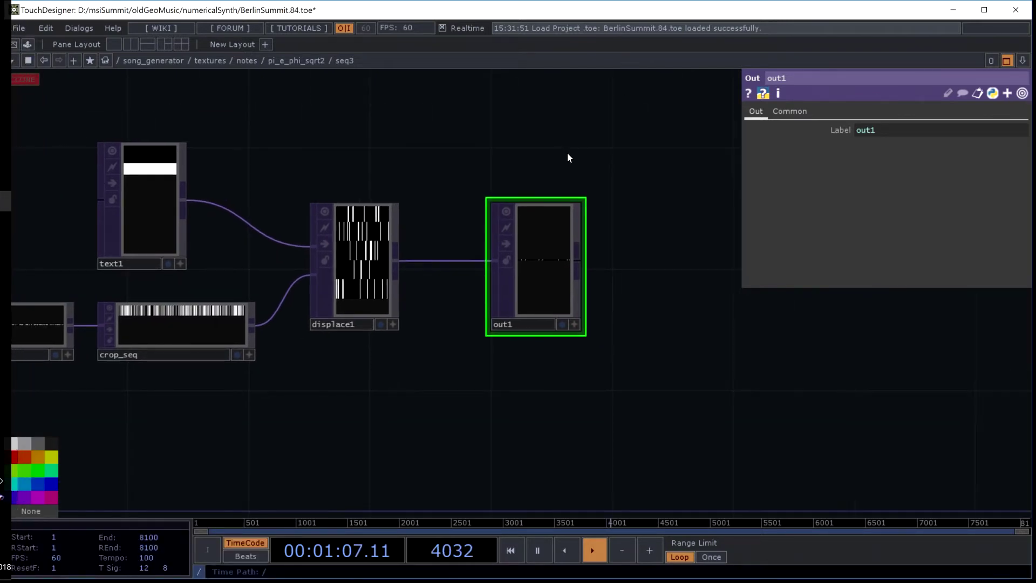
- Go up to the pi_e_phi_sqrt2 network and look over the replicated seq0 to seq3 components
scroll(568, 158, down, 6)
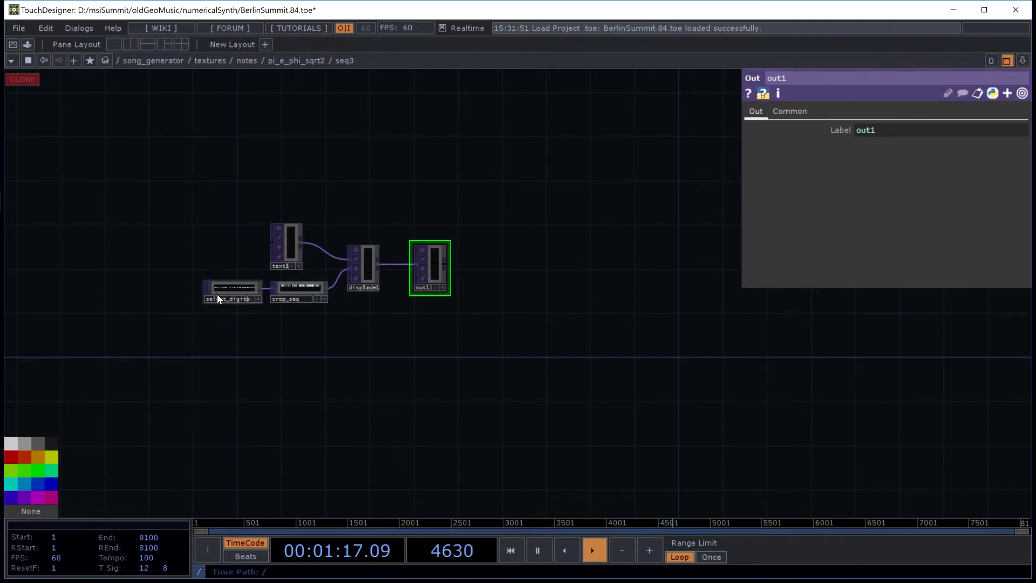
scroll(194, 326, down, 3)
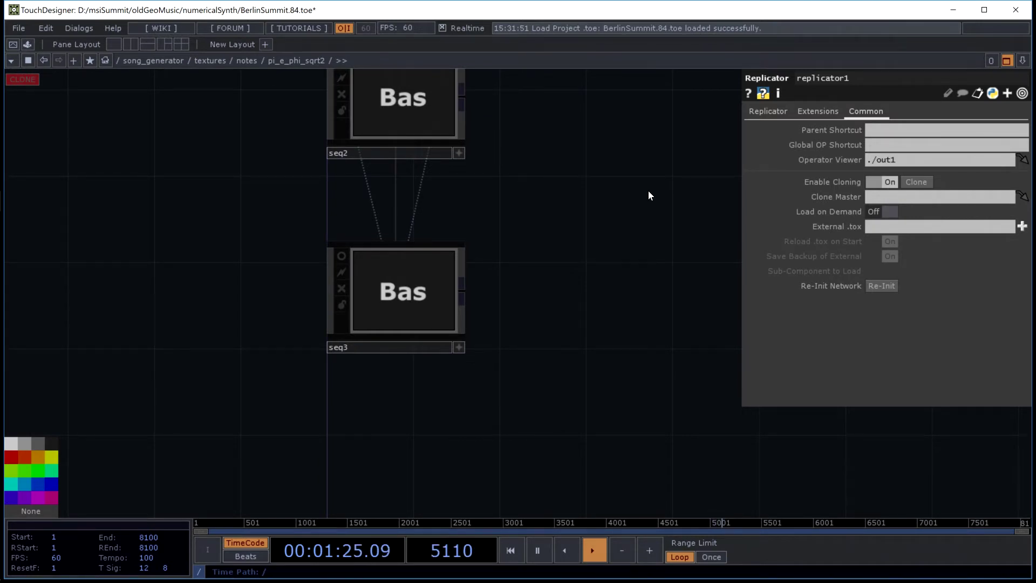
drag(598, 196, 428, 261)
mouse_move(2, 398)
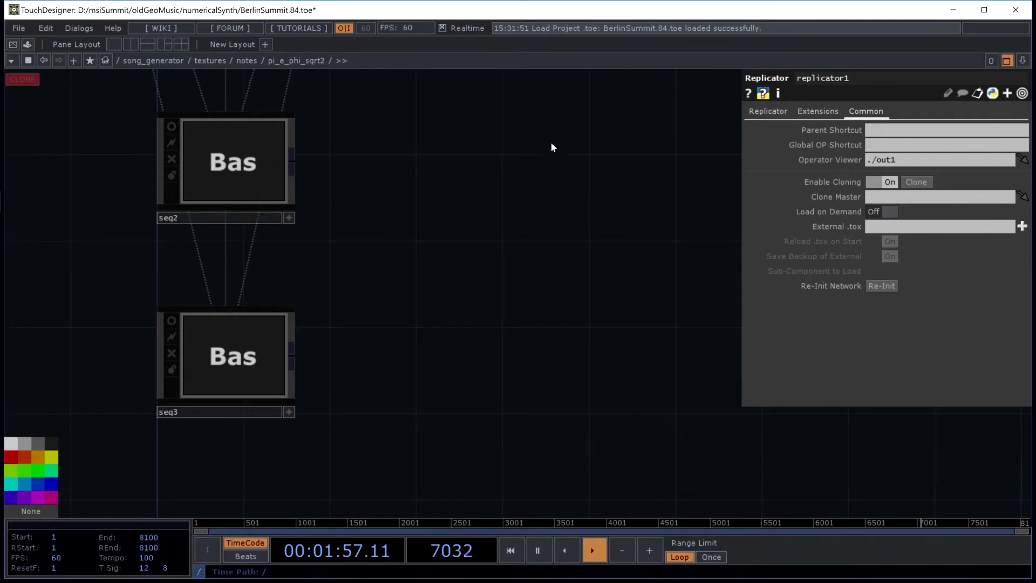
drag(534, 138, 446, 178)
scroll(570, 224, down, 3)
drag(571, 225, 444, 338)
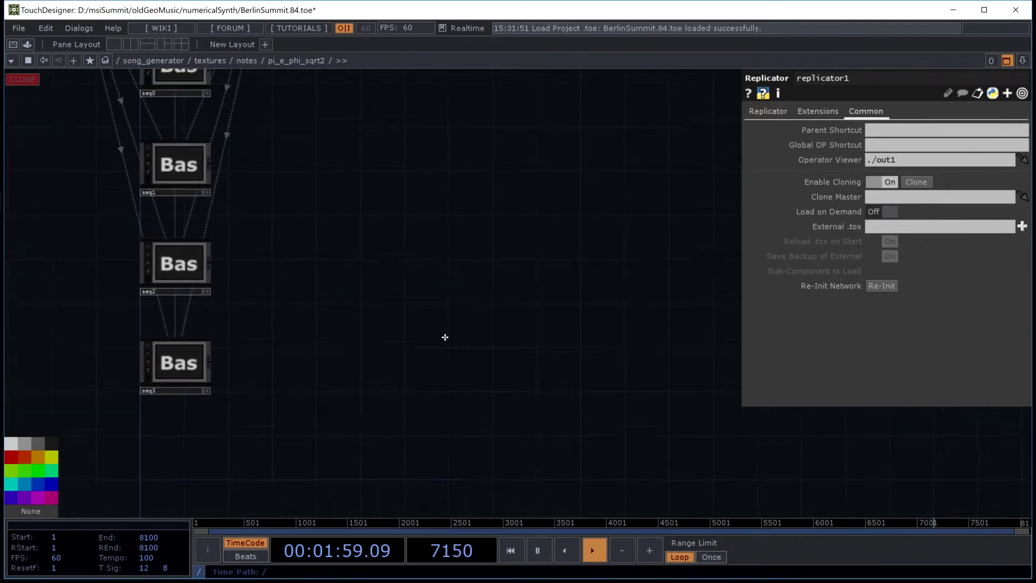
- Go up from pi_e_phi_sqrt2 to the notes network and look over its replicator and replicated texture components
scroll(464, 242, down, 1)
scroll(464, 242, down, 2)
drag(454, 173, 490, 192)
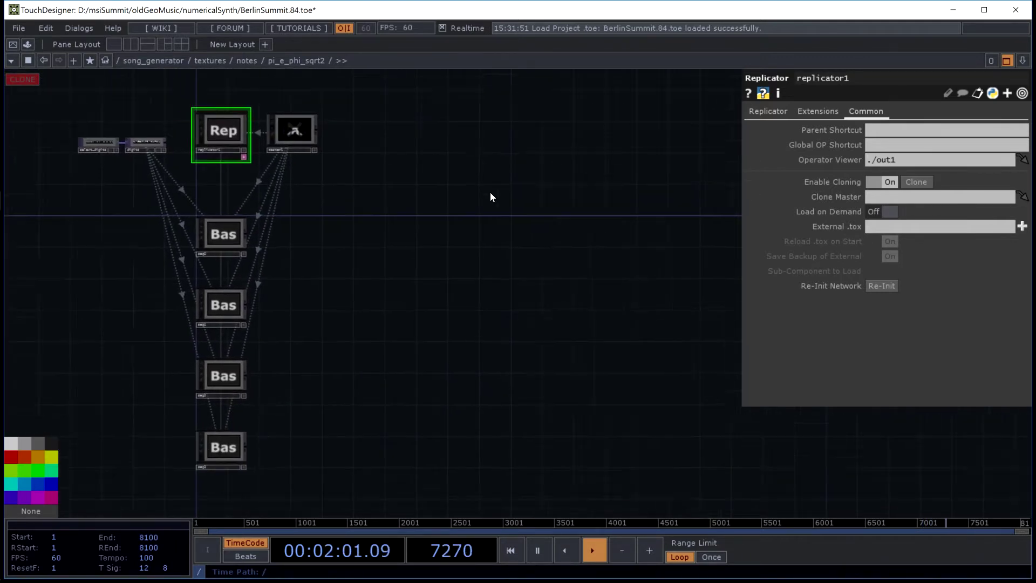
scroll(489, 192, down, 1)
scroll(490, 192, down, 3)
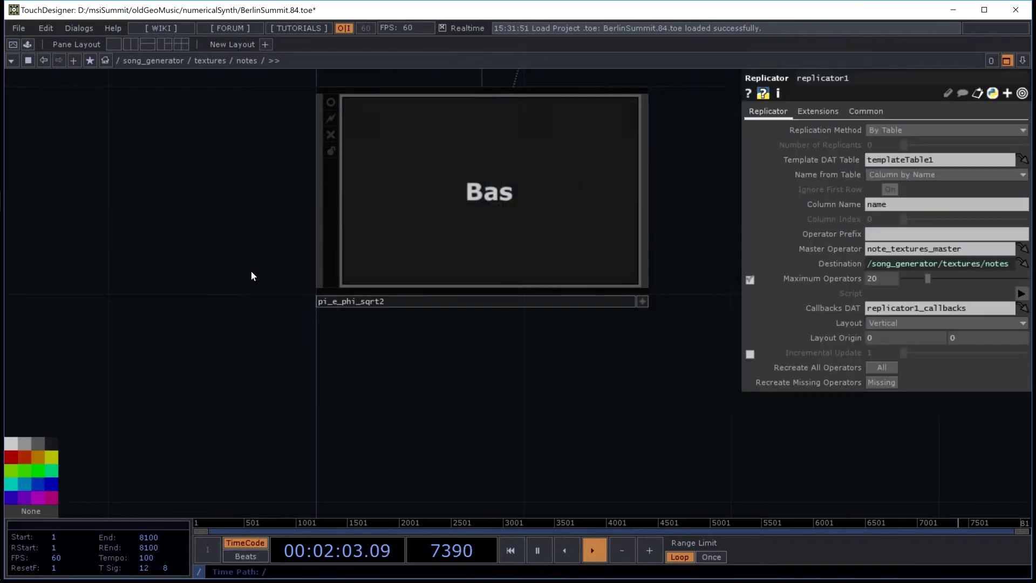
scroll(251, 276, down, 4)
drag(407, 194, 387, 275)
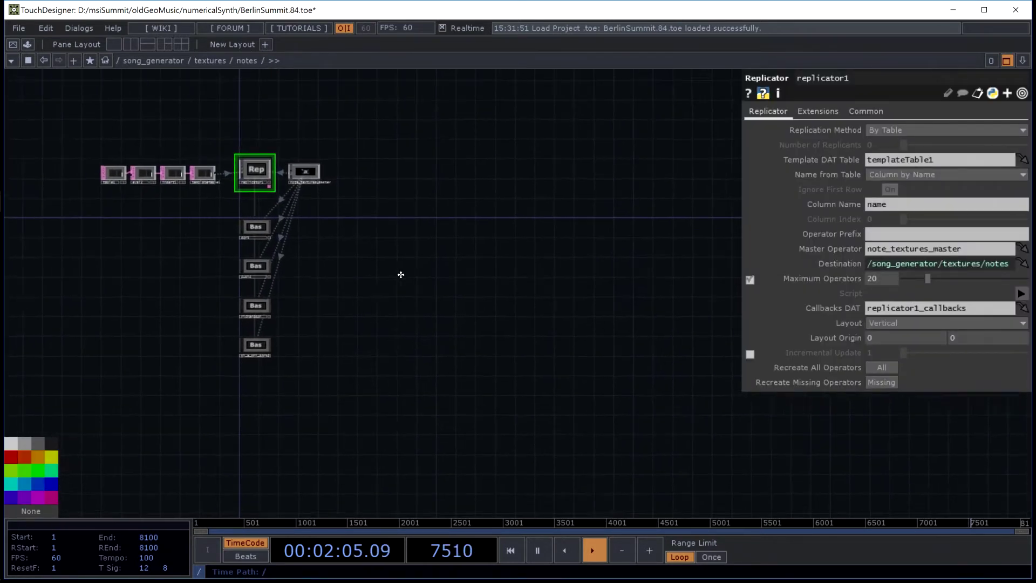
scroll(401, 267, down, 2)
- Revisit the seq components inside pi_e_phi_sqrt2, then go back up through notes to the textures network
scroll(388, 259, up, 10)
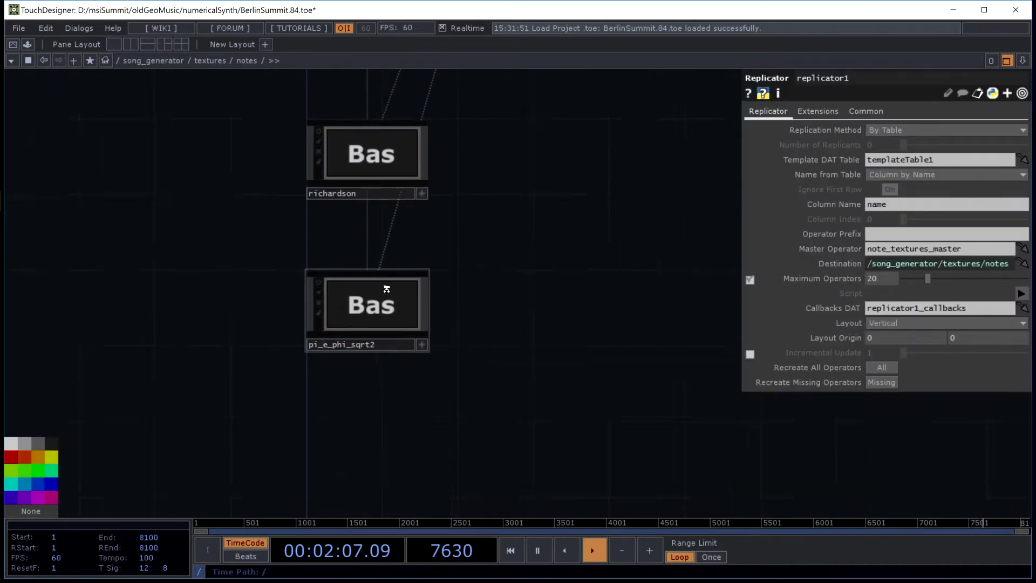
scroll(382, 295, up, 3)
scroll(407, 419, up, 3)
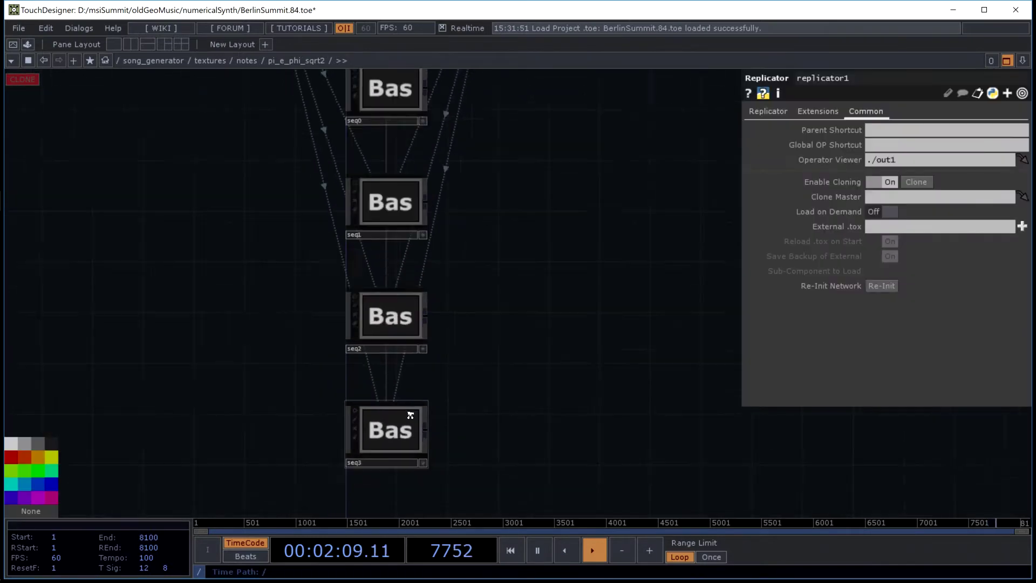
scroll(440, 363, down, 6)
scroll(469, 297, down, 3)
scroll(440, 183, down, 6)
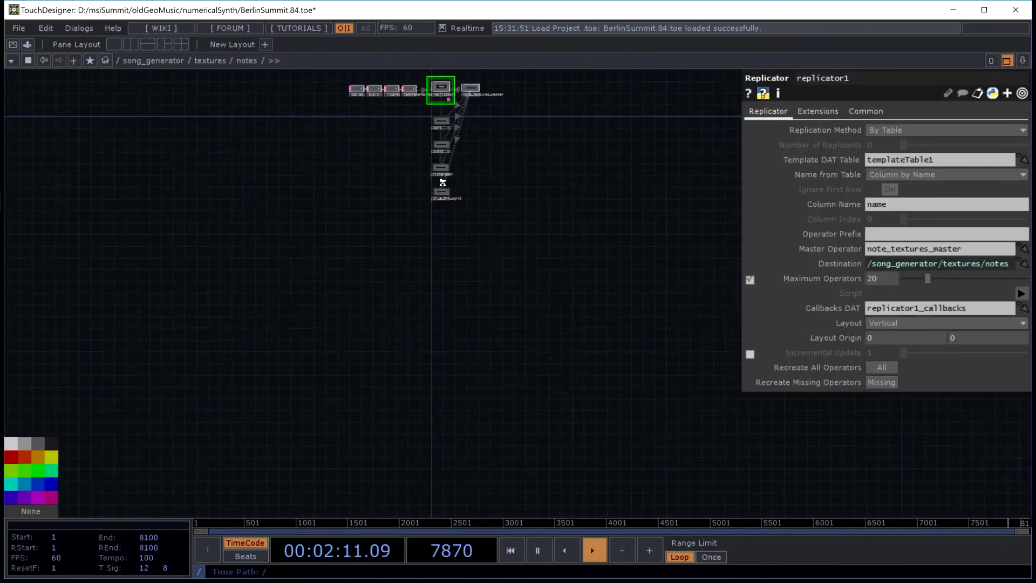
scroll(441, 185, down, 6)
scroll(449, 245, up, 4)
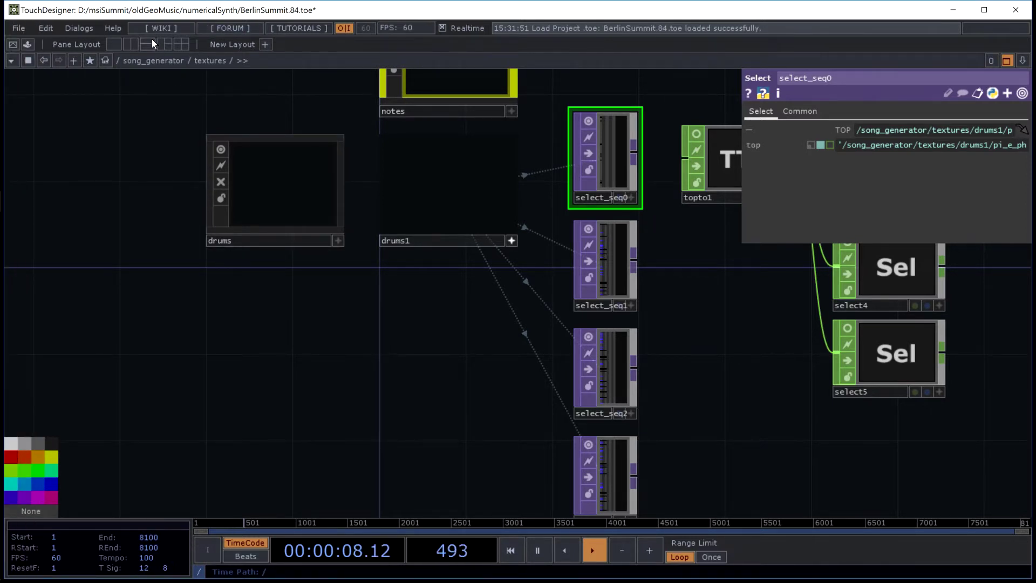
- Switch to the File Explorer window showing the numericalSynth folder and move it aside over the network
mouse_move(16, 106)
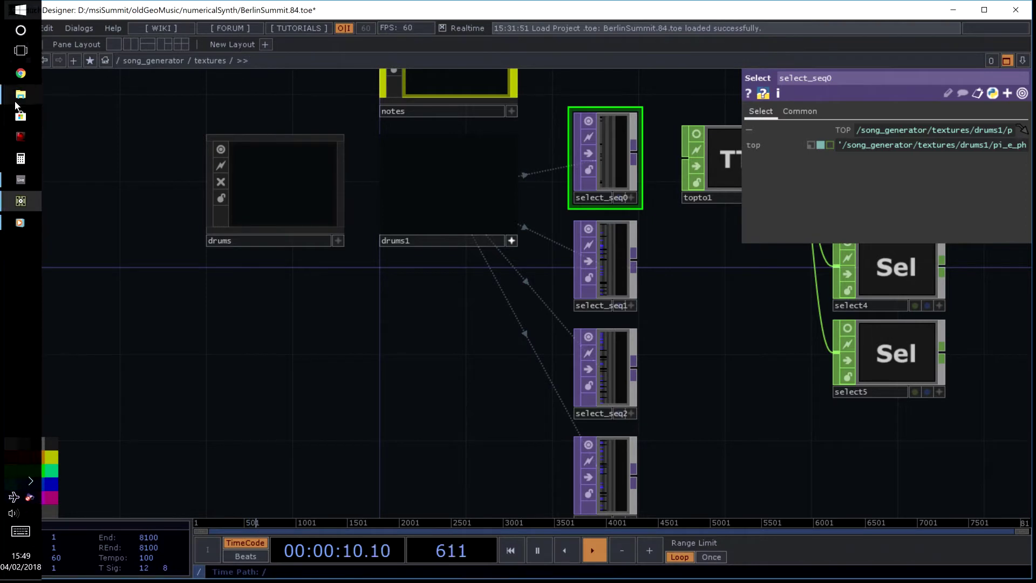
click(21, 95)
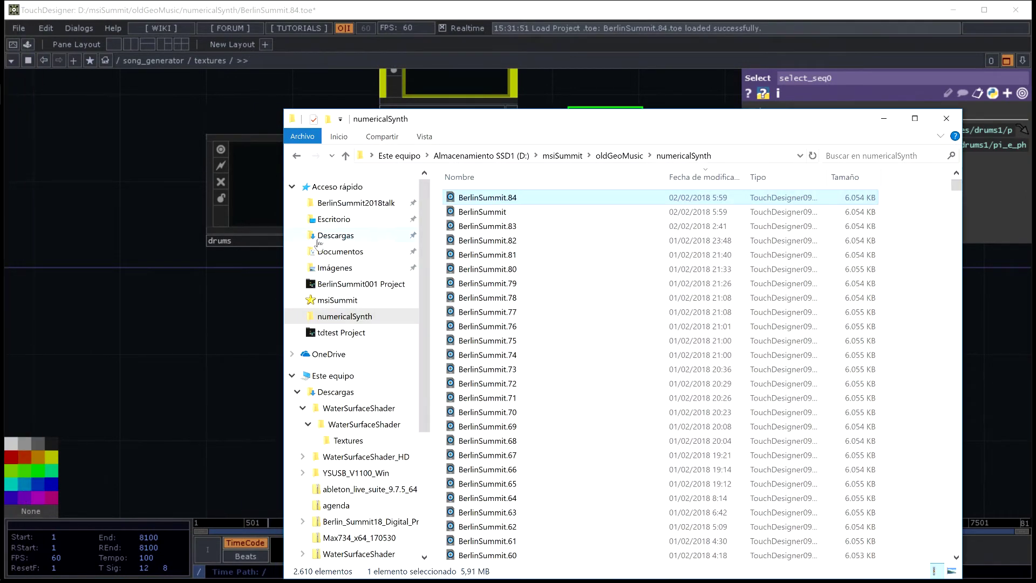
drag(489, 131, 606, 98)
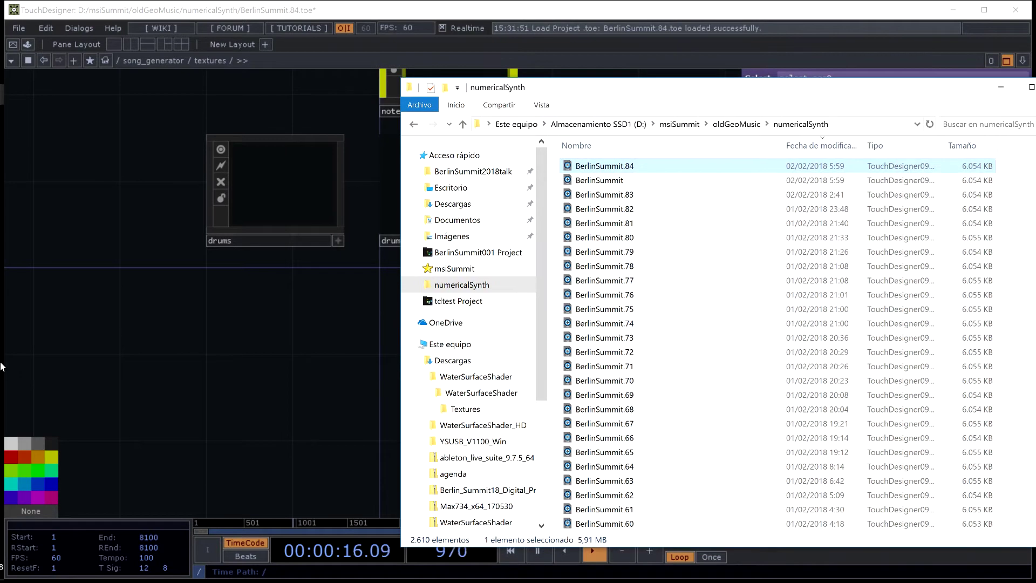
click(16, 514)
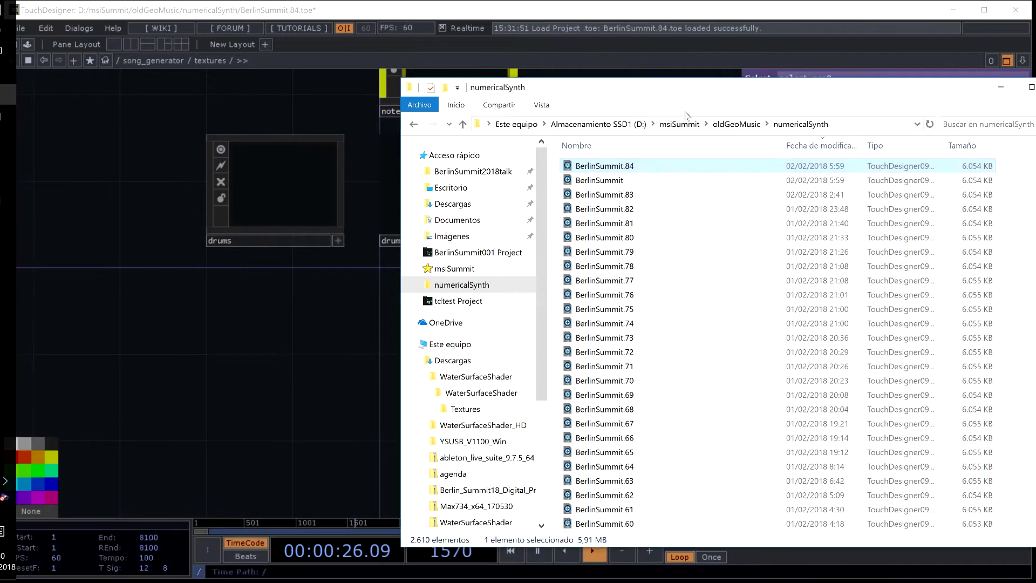
drag(658, 91, 686, 75)
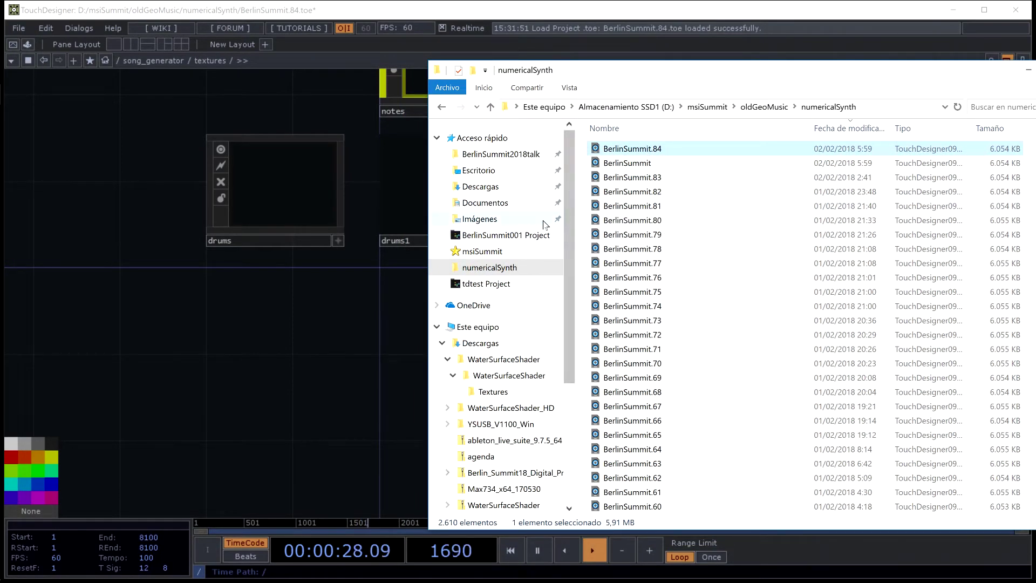
- Browse the saved project versions in the numericalSynth folder, then return to the start of the list
scroll(632, 172, down, 11)
scroll(631, 171, down, 14)
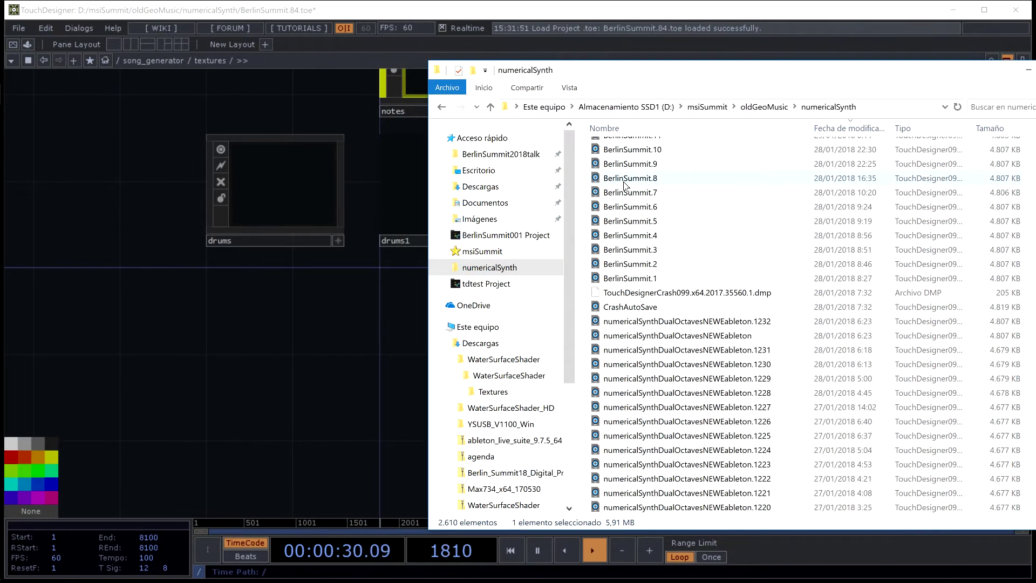
scroll(631, 188, down, 15)
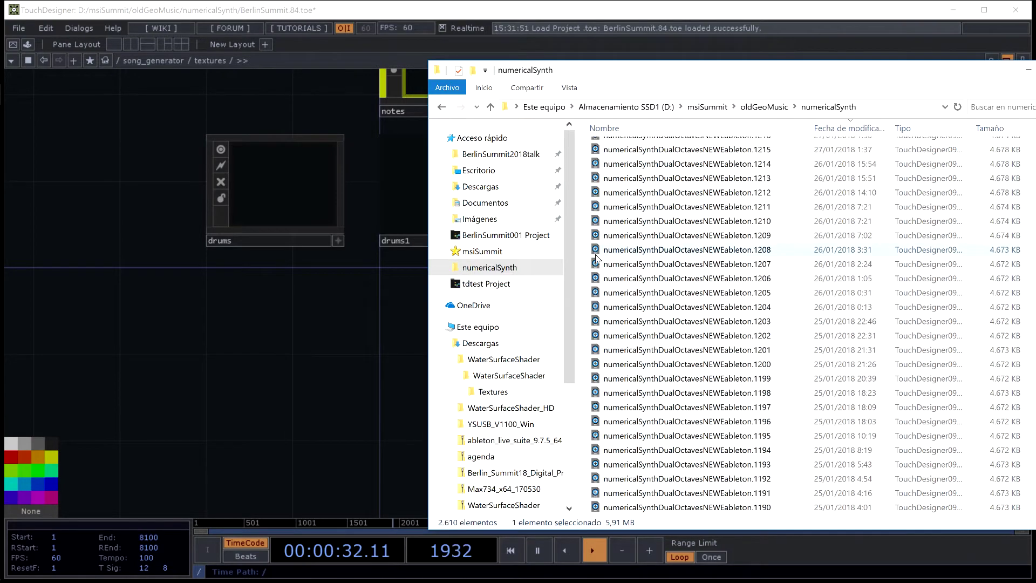
drag(739, 74, 541, 80)
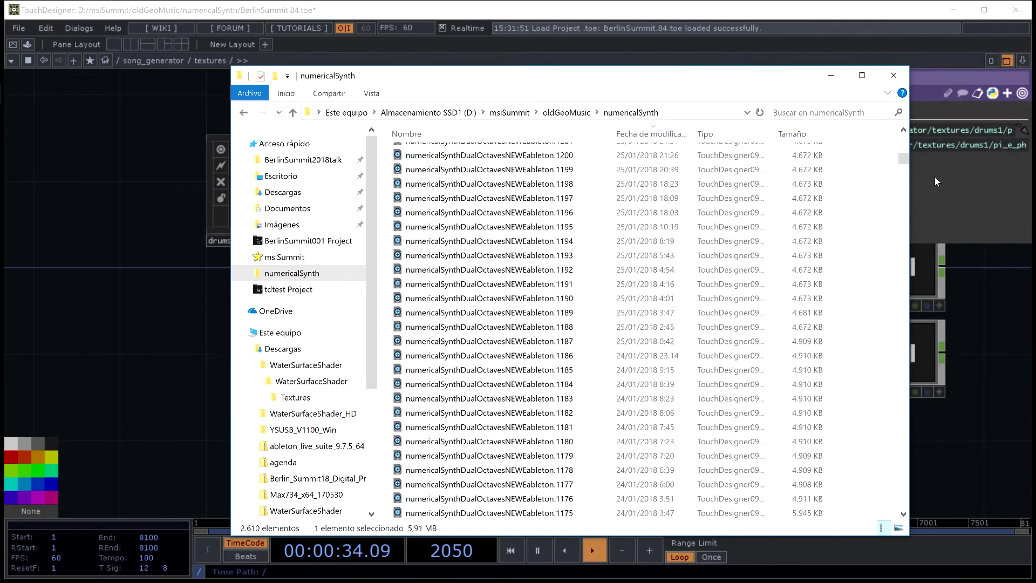
drag(904, 166, 889, 143)
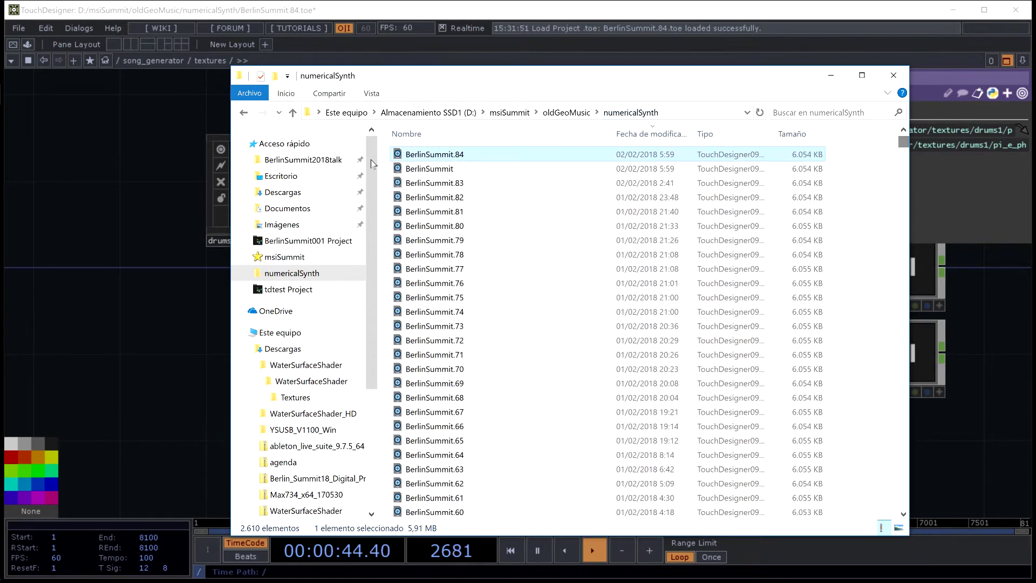
- Look through the BerlinSummit001 Project and BerlinSummit2018talk folders and the C: drive for another project to show
click(298, 241)
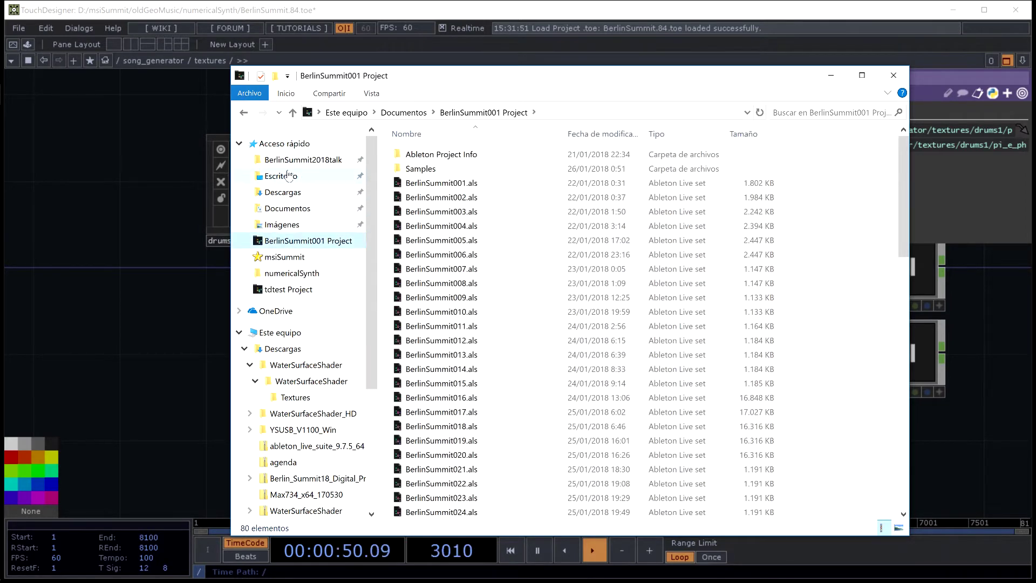
click(286, 161)
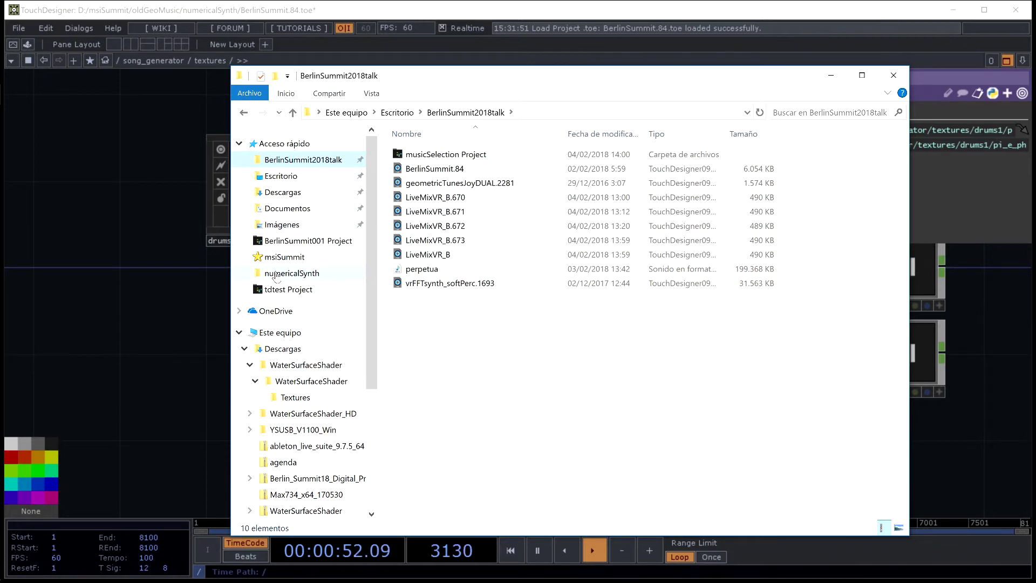
click(266, 333)
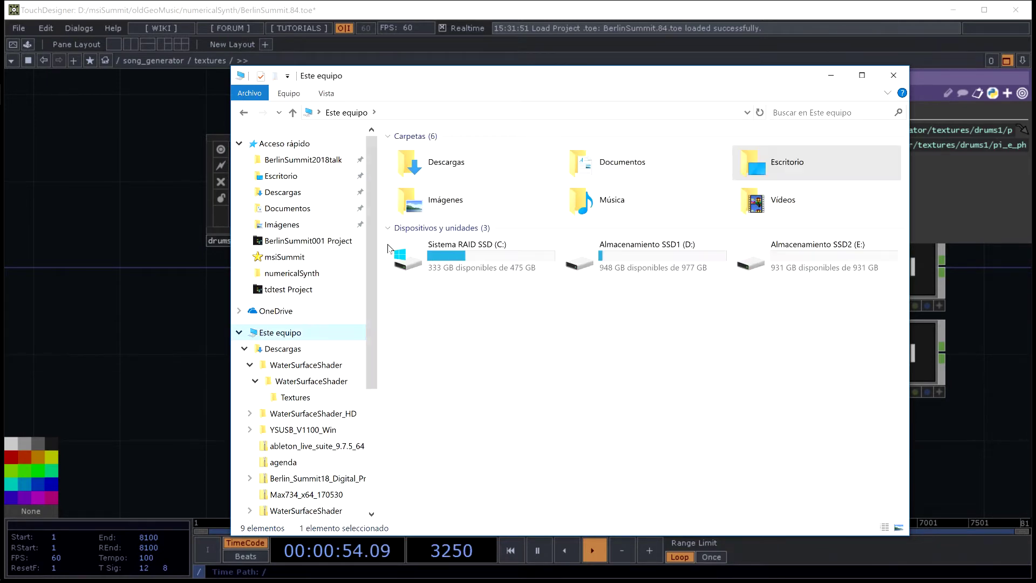
double_click(460, 248)
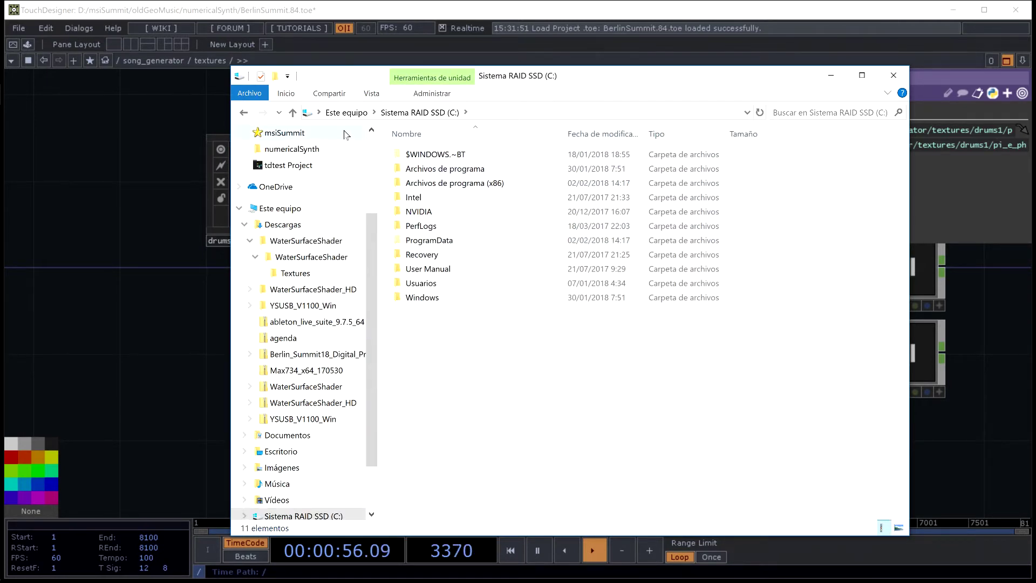
click(243, 112)
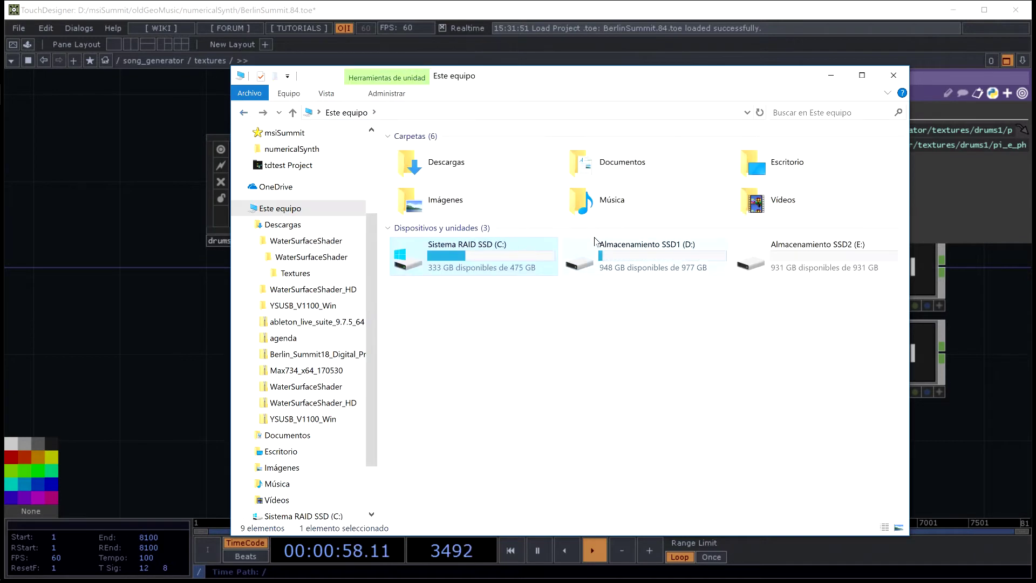
double_click(496, 249)
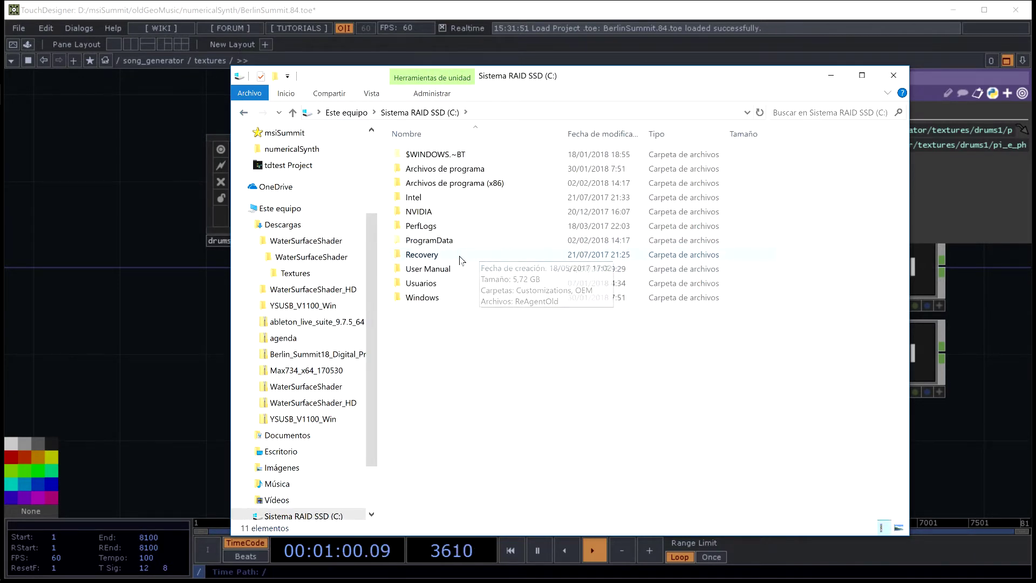
scroll(299, 170, up, 3)
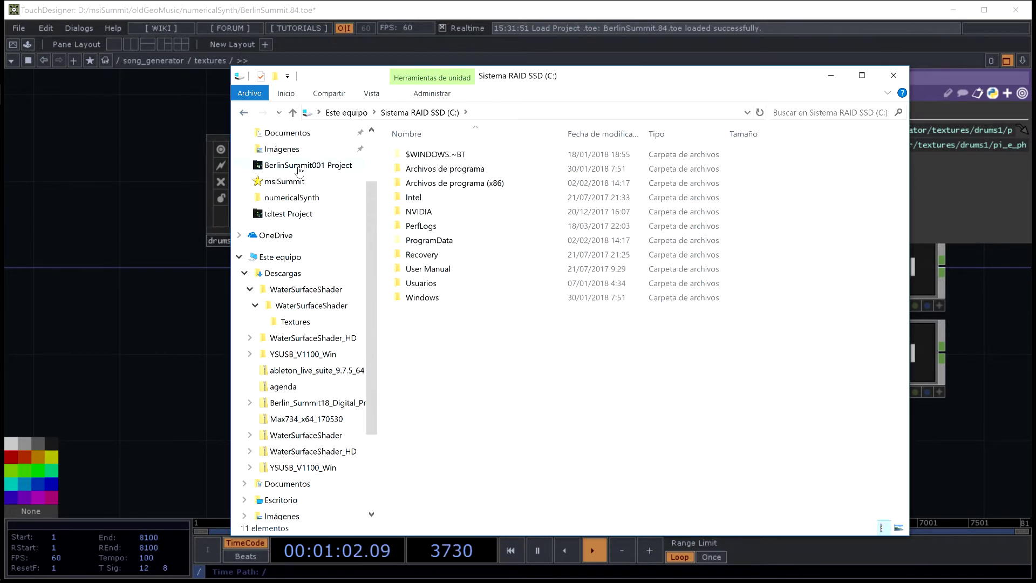
- Find the soundSynth.135 project in the Documents folder and open it
click(302, 167)
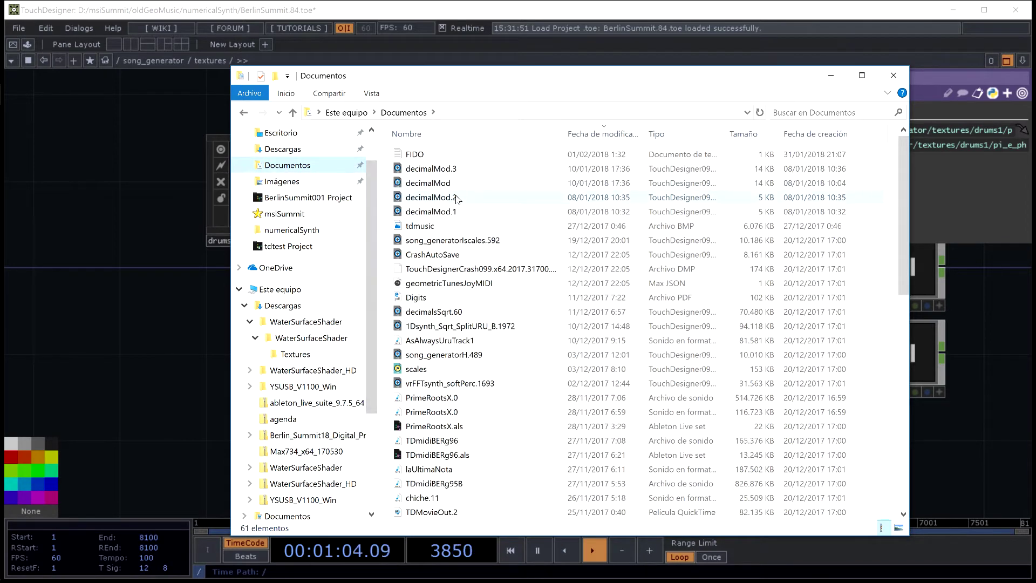
scroll(458, 199, down, 2)
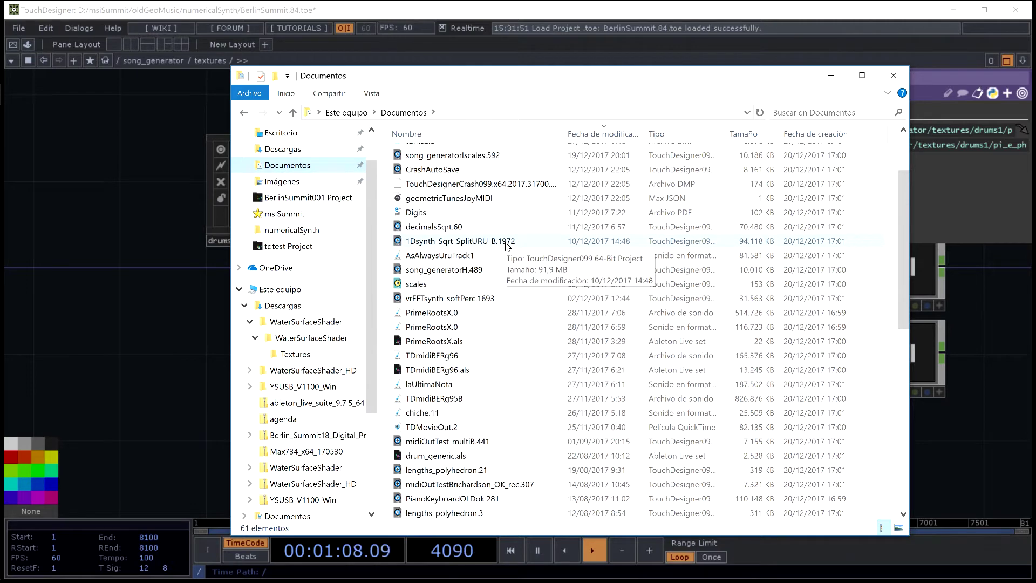
scroll(507, 246, down, 4)
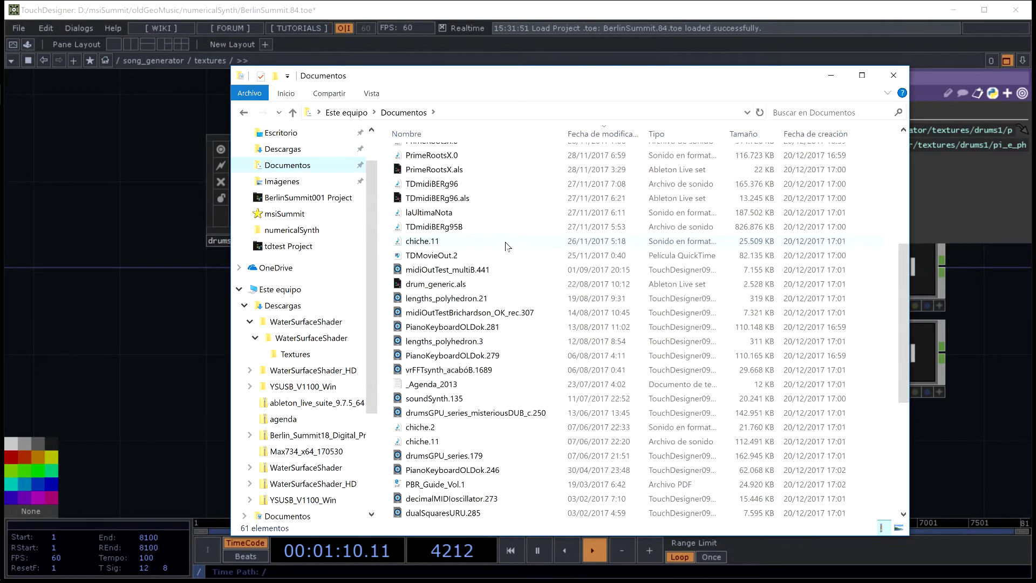
scroll(507, 245, down, 2)
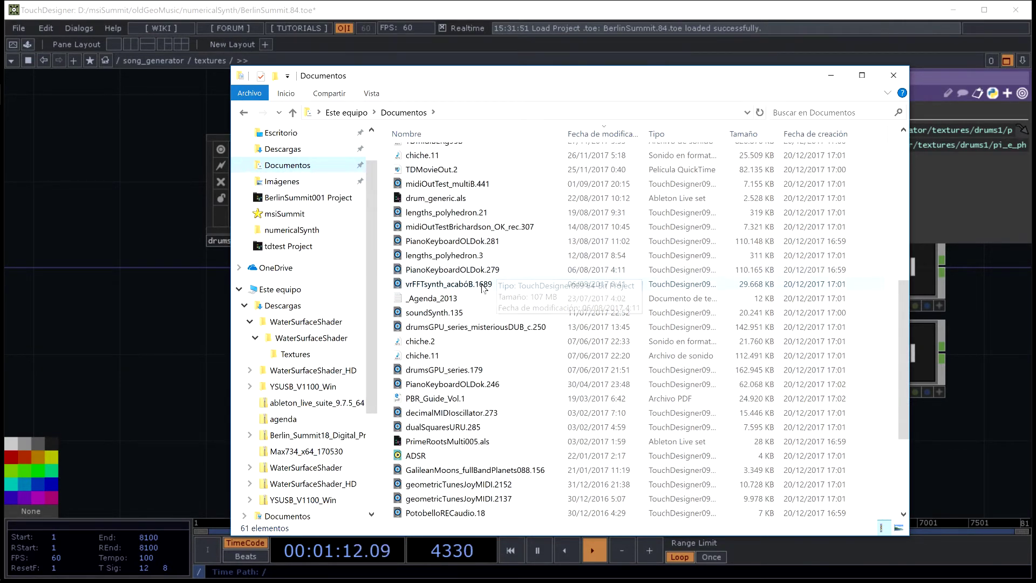
click(473, 312)
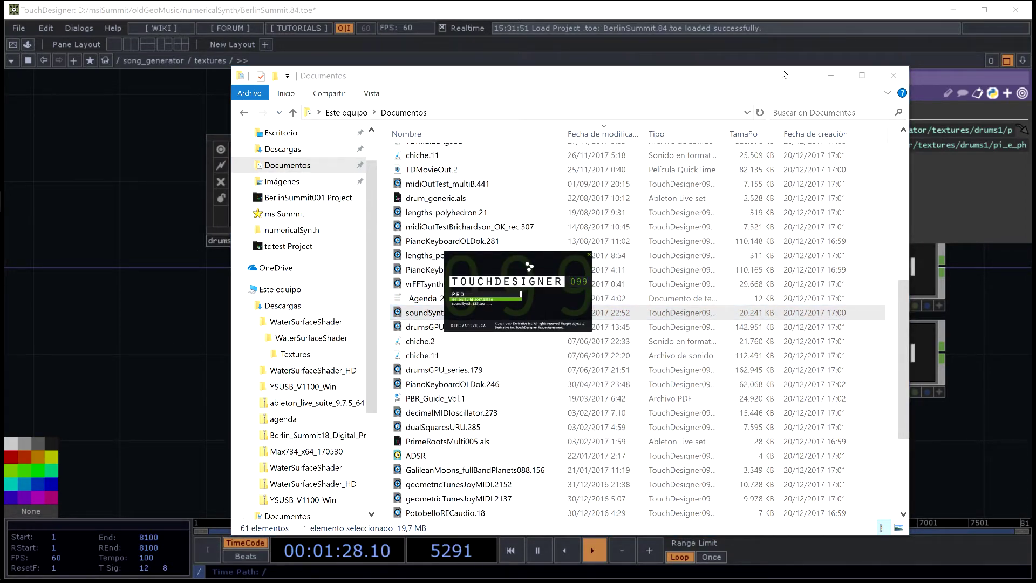
scroll(668, 232, down, 3)
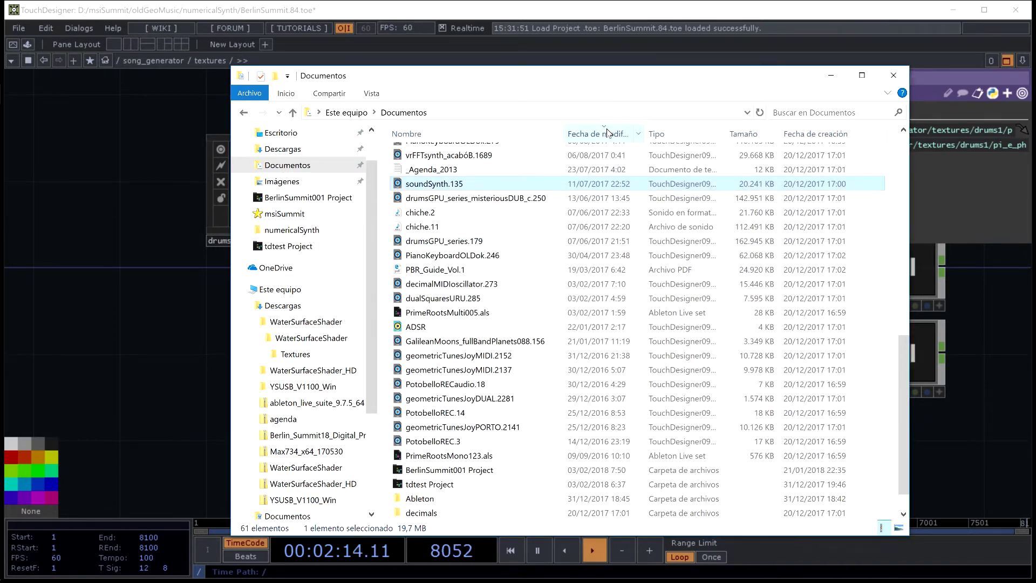
click(512, 216)
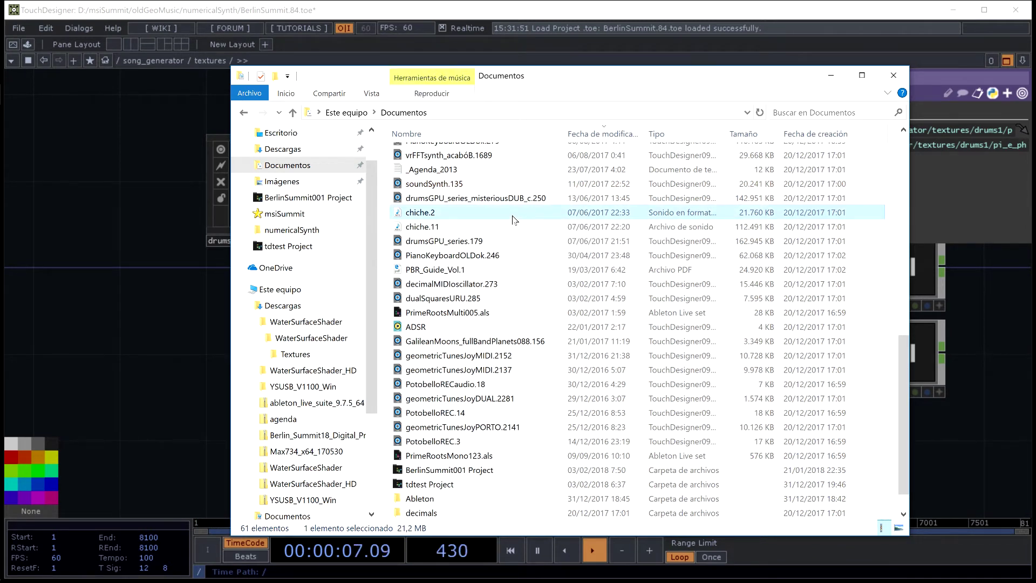
- Switch to the soundSynth.135 project window and look over the project1 network around the four magenta source components
click(91, 127)
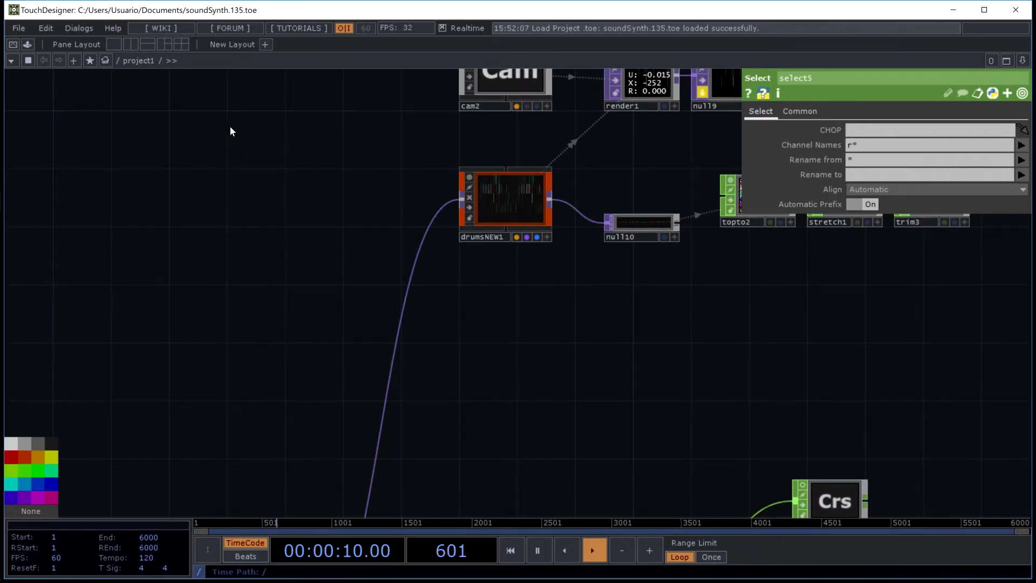
scroll(420, 205, down, 5)
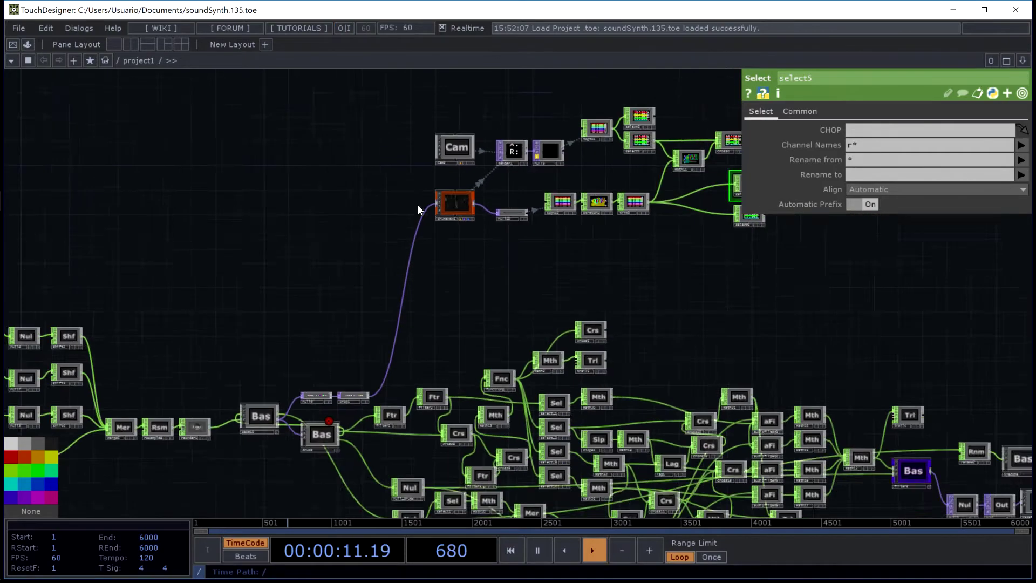
drag(461, 280, 630, 146)
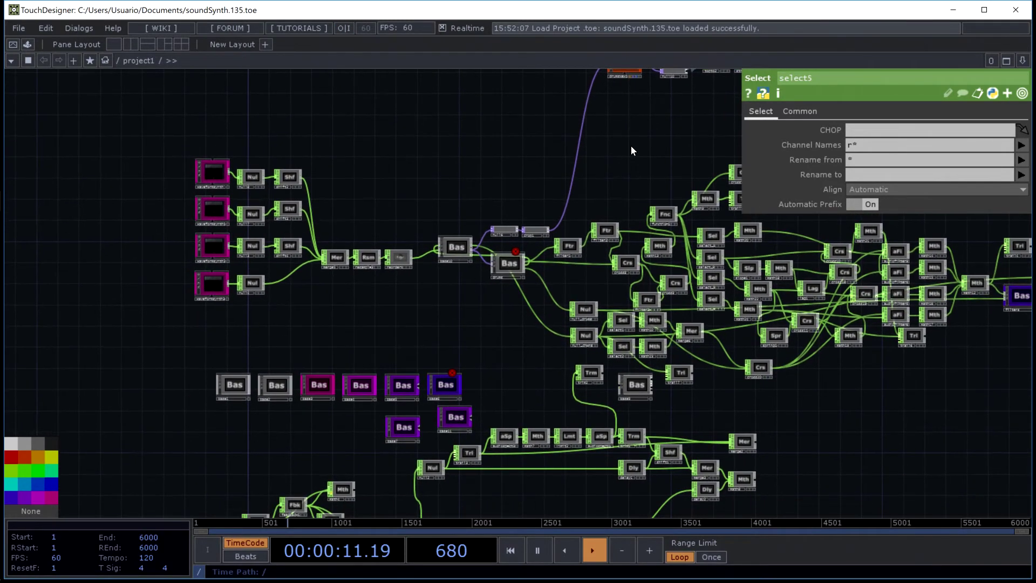
scroll(211, 182, up, 6)
scroll(218, 165, down, 4)
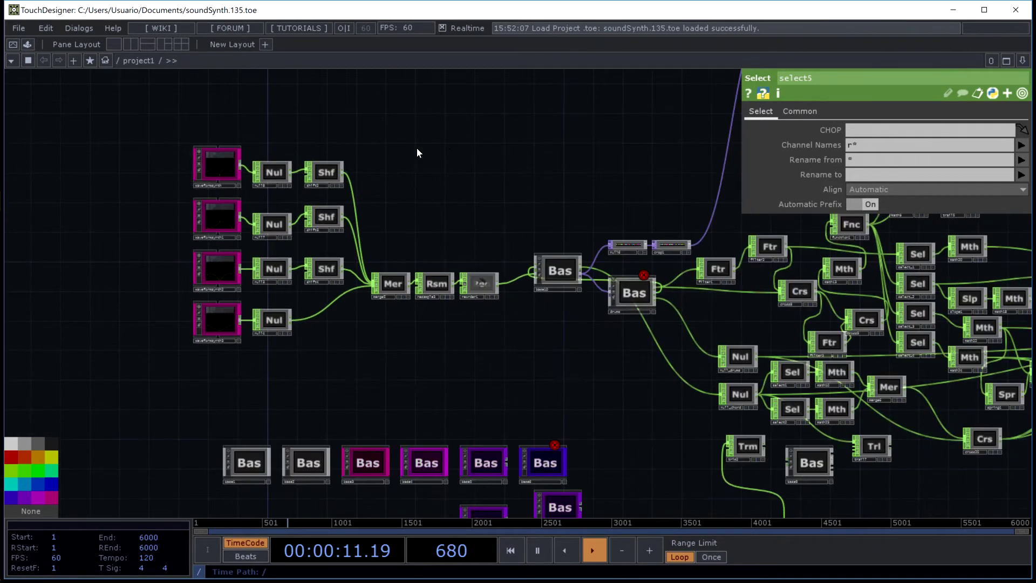
scroll(497, 162, up, 6)
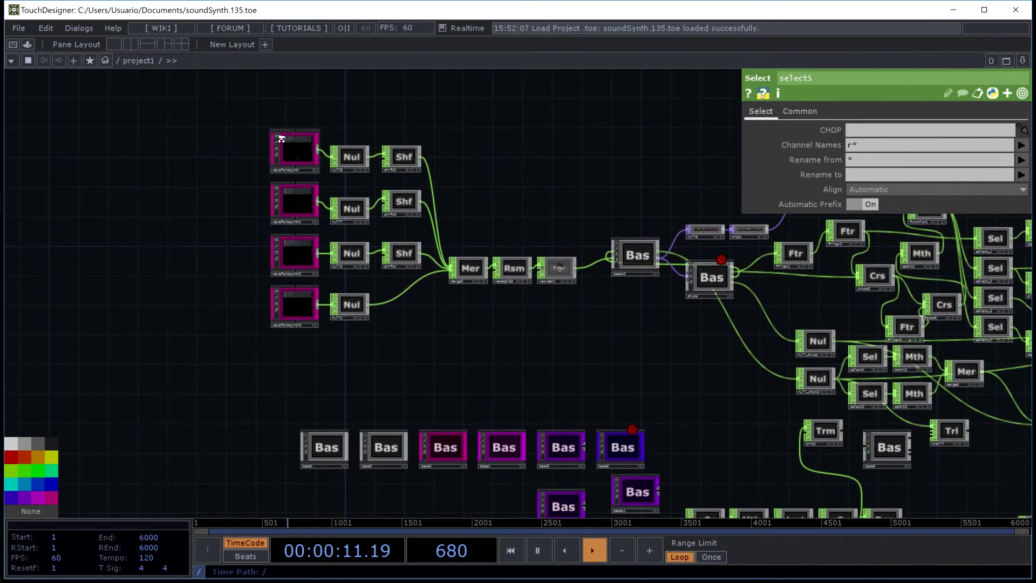
- Enter the waveformsynth component in project1 and examine the displace1 and displace2 nodes in its network
scroll(328, 163, up, 8)
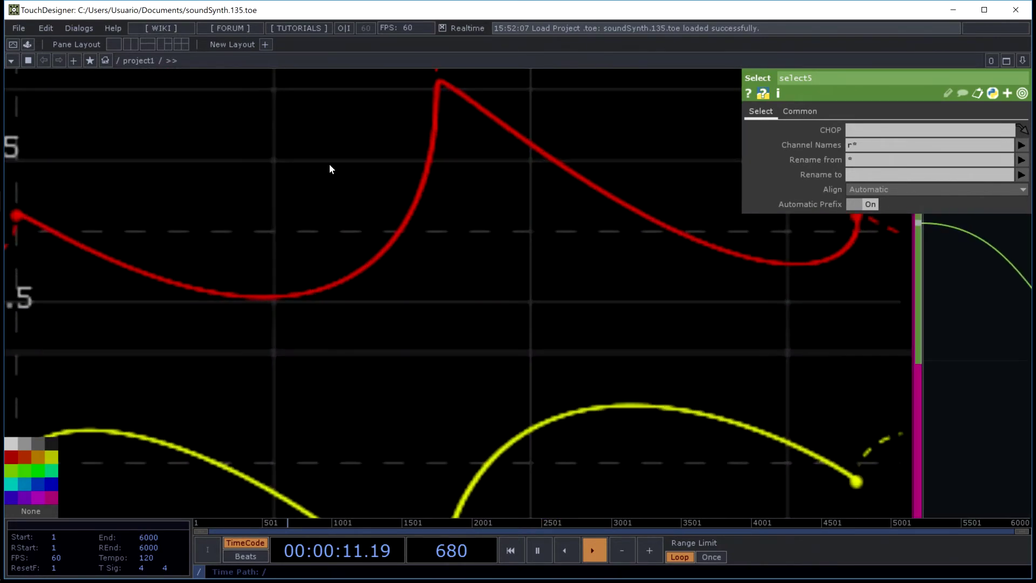
key(p)
scroll(394, 243, up, 5)
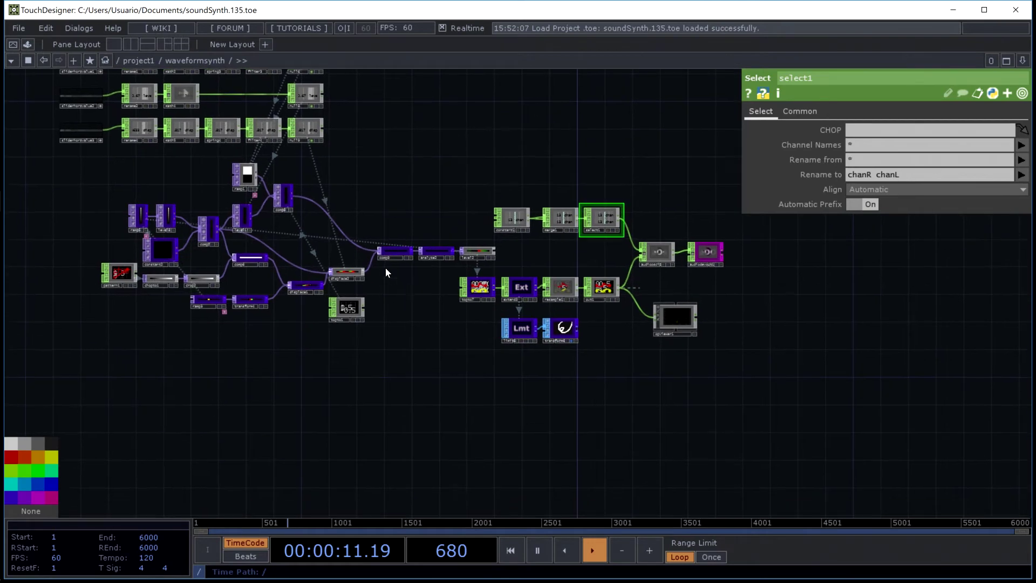
drag(360, 302, 531, 304)
scroll(412, 295, up, 4)
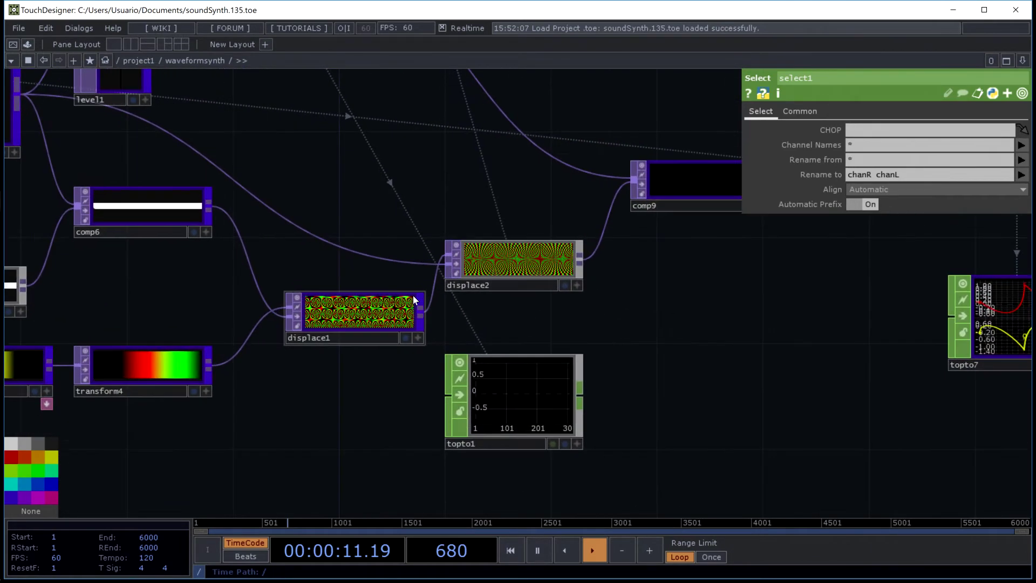
scroll(454, 215, up, 3)
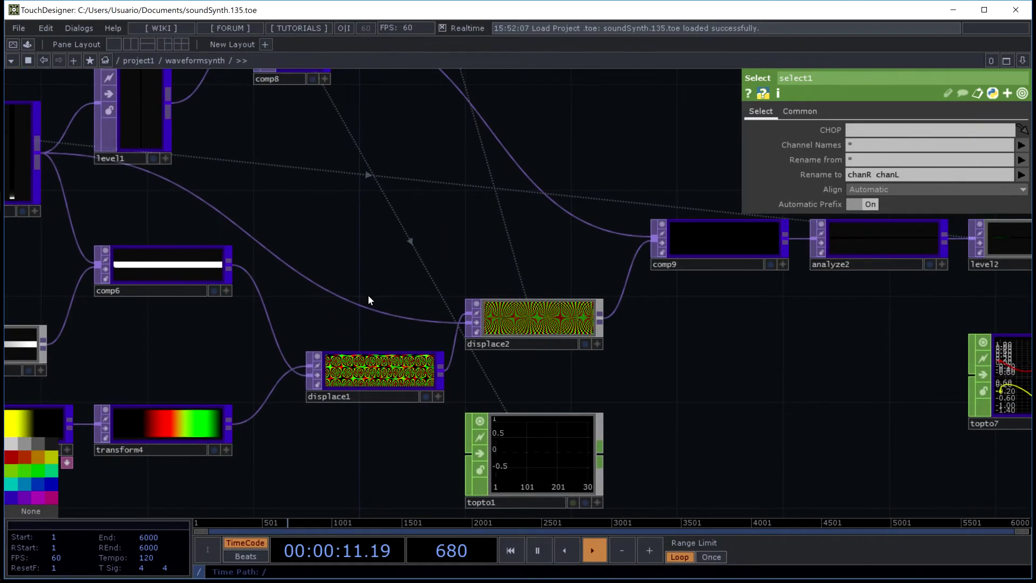
- Examine the comp6, ramp3 and transform4 nodes and how they feed into displace1
drag(369, 300, 632, 261)
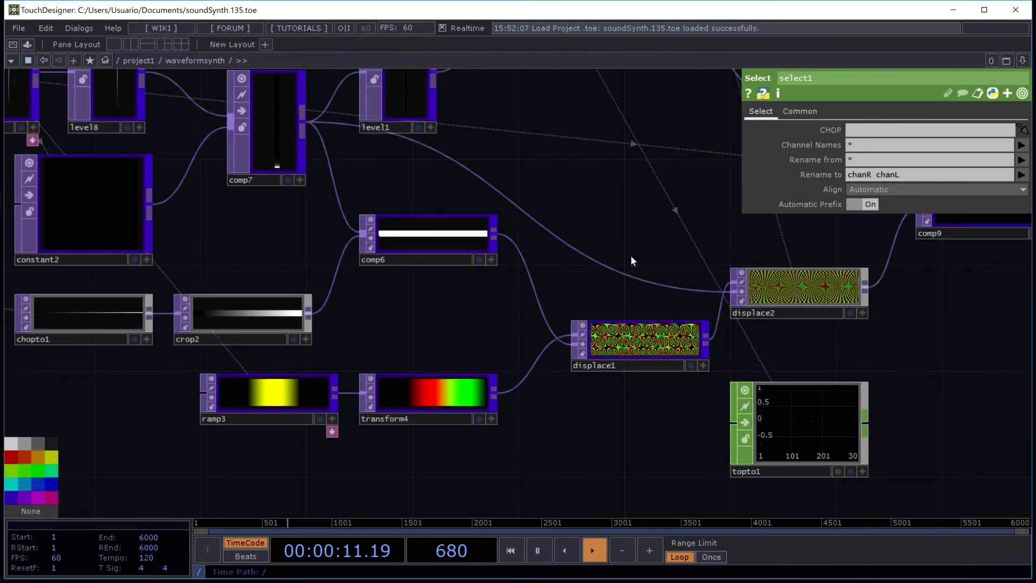
scroll(426, 337, up, 2)
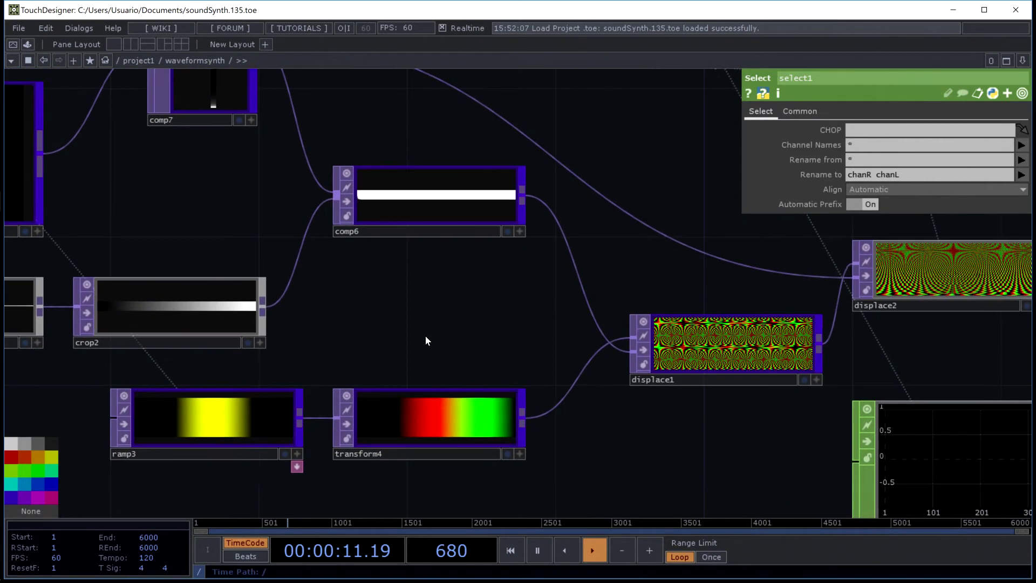
drag(461, 331, 331, 313)
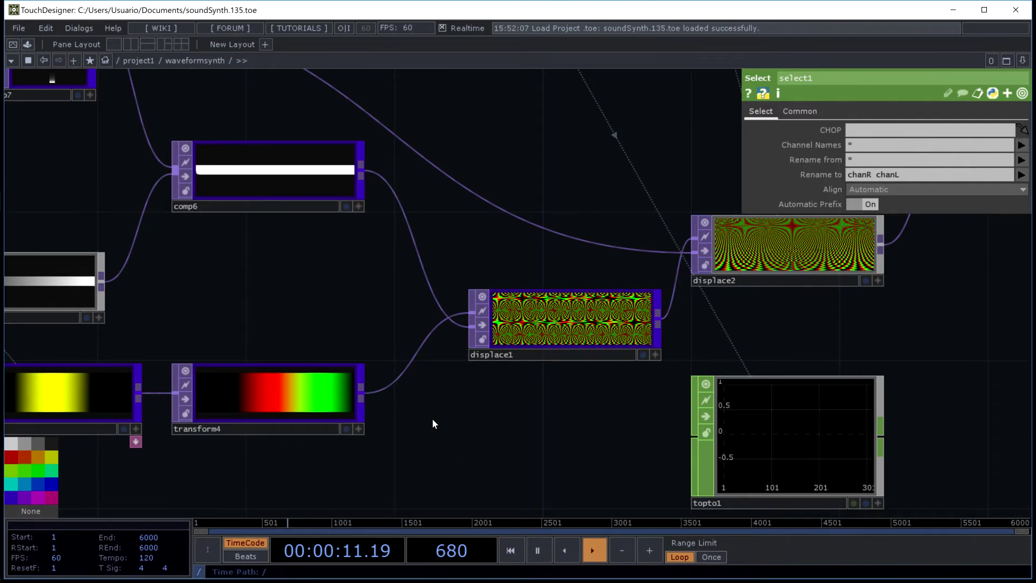
drag(432, 419, 656, 375)
scroll(464, 275, down, 2)
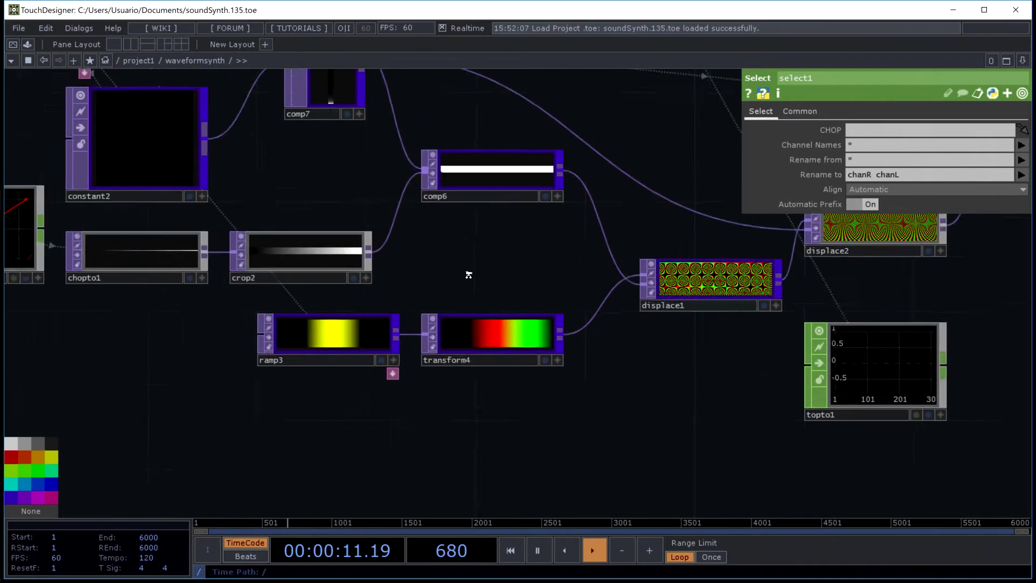
scroll(468, 275, up, 2)
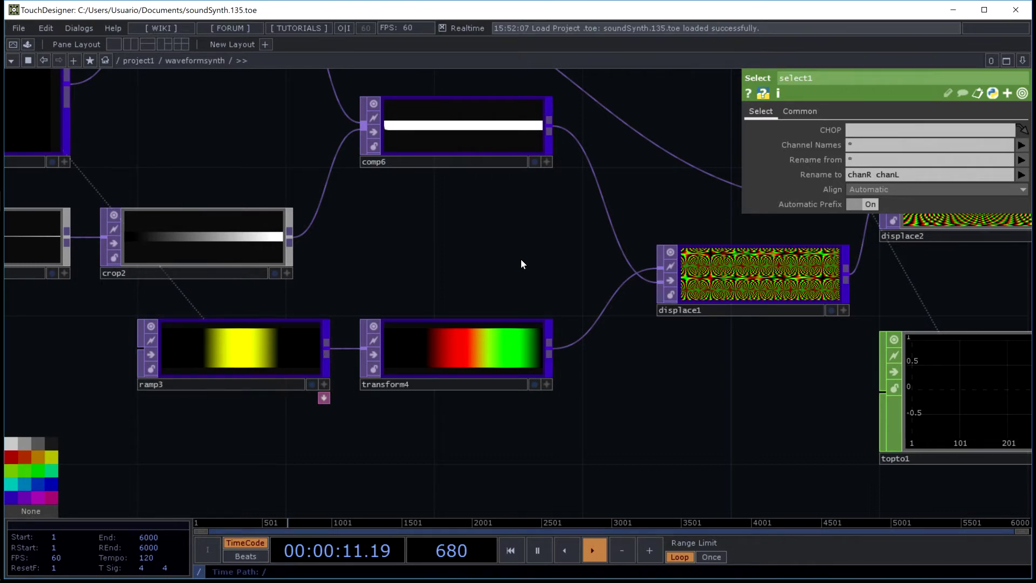
drag(521, 263, 281, 257)
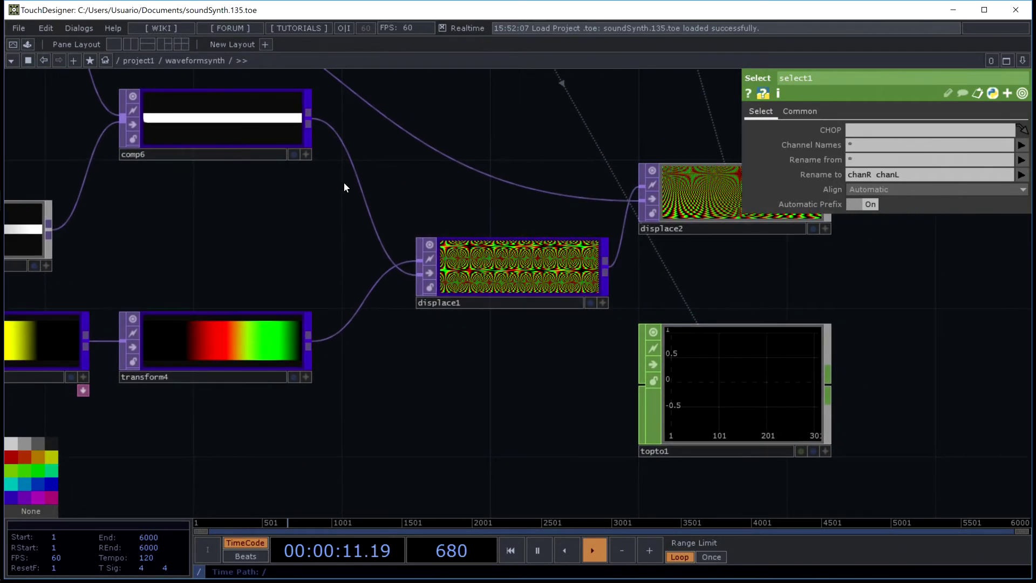
drag(346, 217, 385, 274)
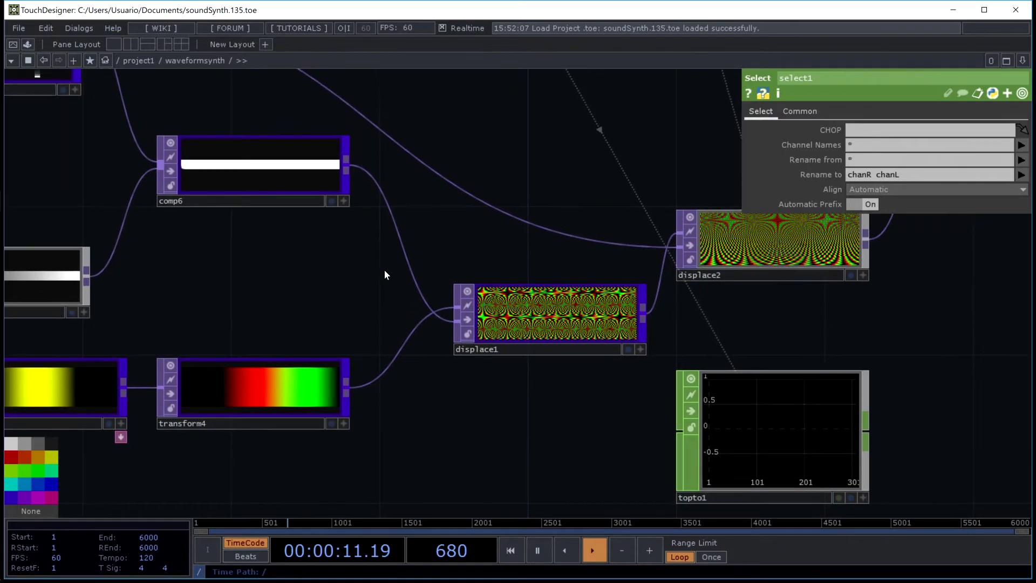
middle_drag(384, 271, 2, 103)
drag(225, 274, 571, 325)
drag(876, 436, 541, 283)
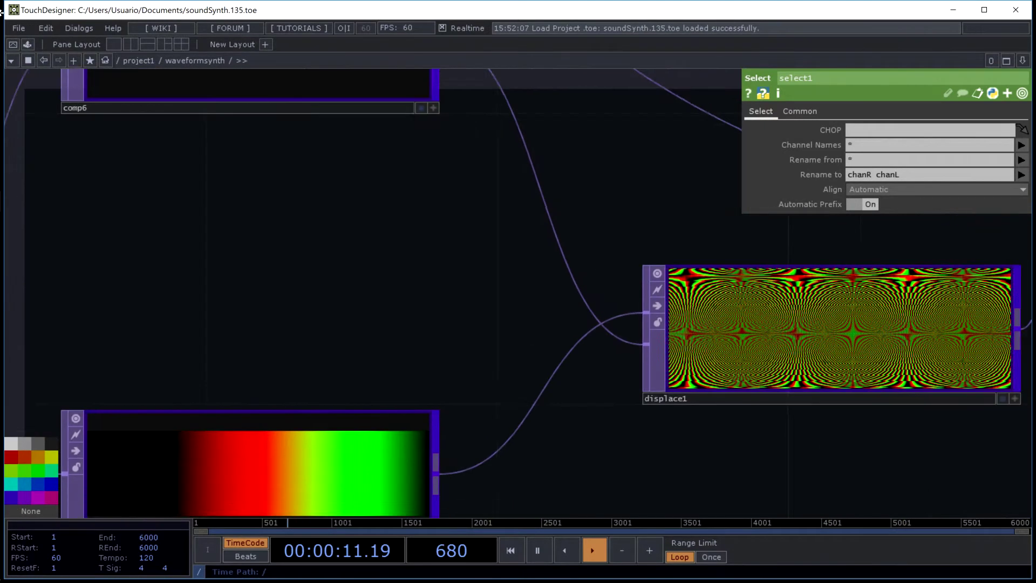
- Show the displace1 node's parameters and follow its output to displace2 and comp9
drag(777, 325, 662, 287)
click(662, 286)
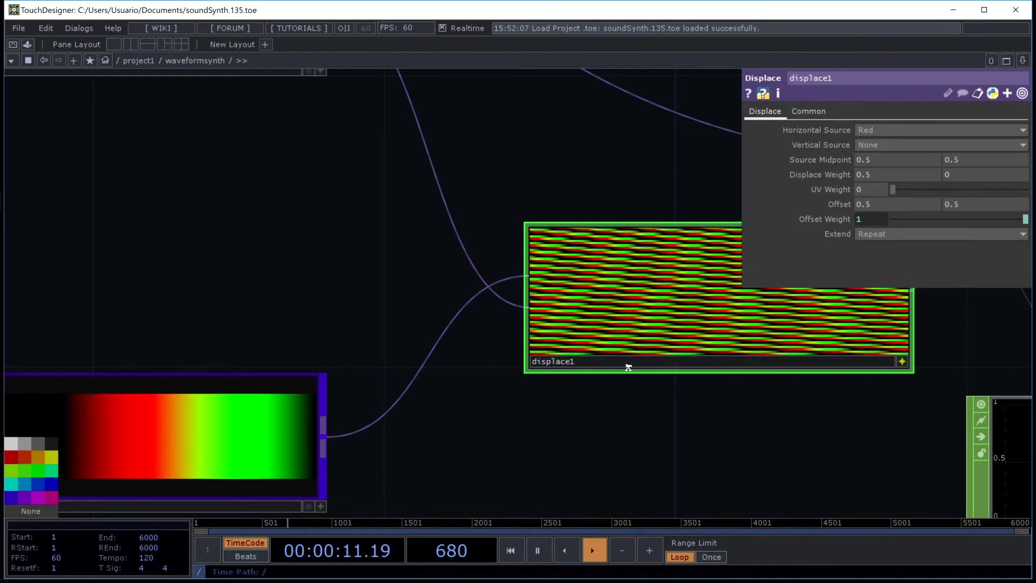
drag(678, 397, 390, 362)
mouse_move(379, 237)
mouse_down()
mouse_move(497, 173)
mouse_move(379, 235)
mouse_up()
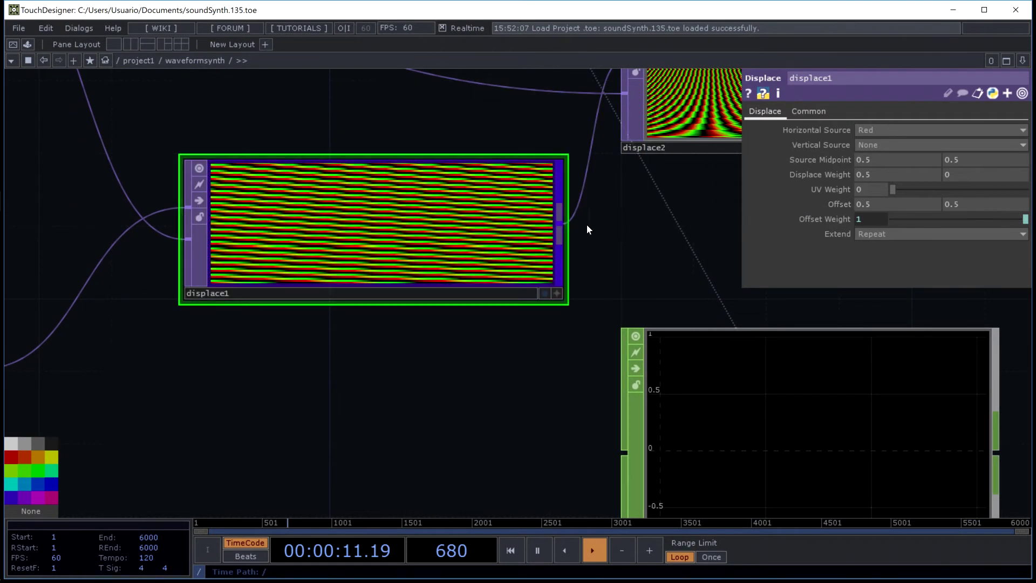
drag(670, 206, 201, 355)
scroll(205, 356, down, 3)
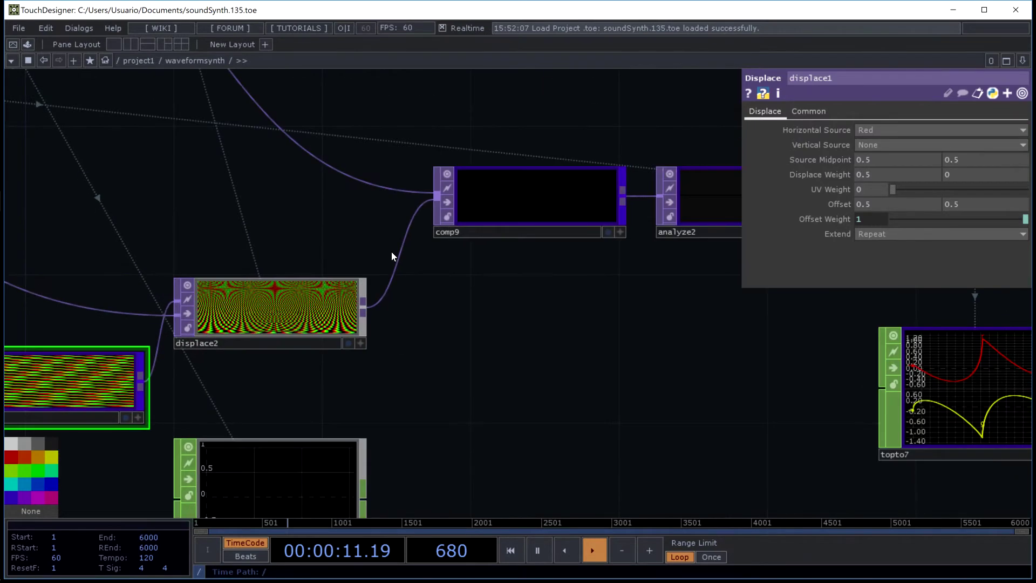
- Examine the upper branch of the waveformsynth network, from ramp5 and comp7 through level1 and ramp1 to comp8
drag(416, 103, 694, 346)
scroll(469, 289, down, 2)
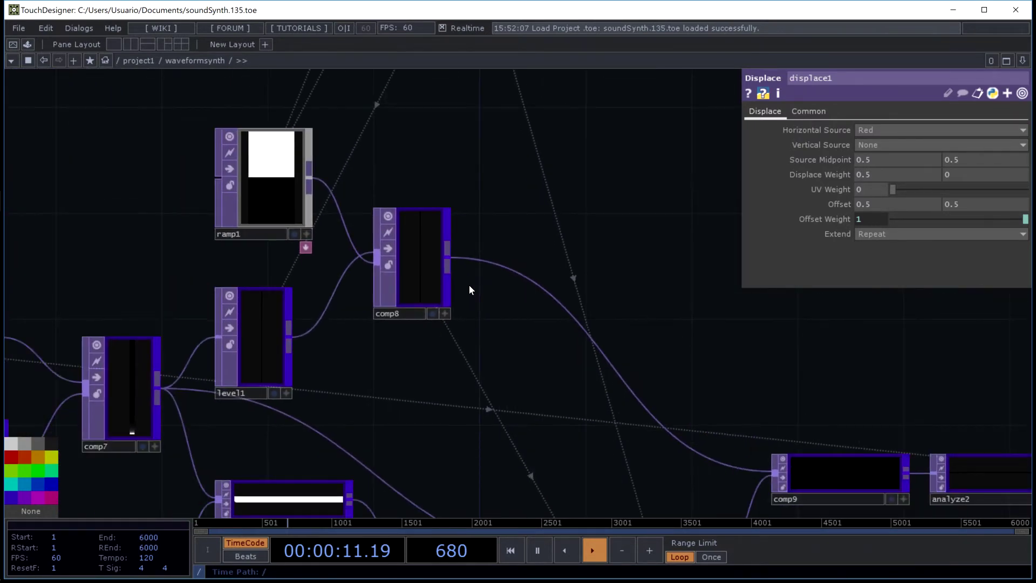
scroll(604, 312, down, 3)
drag(327, 232, 251, 225)
scroll(251, 225, up, 2)
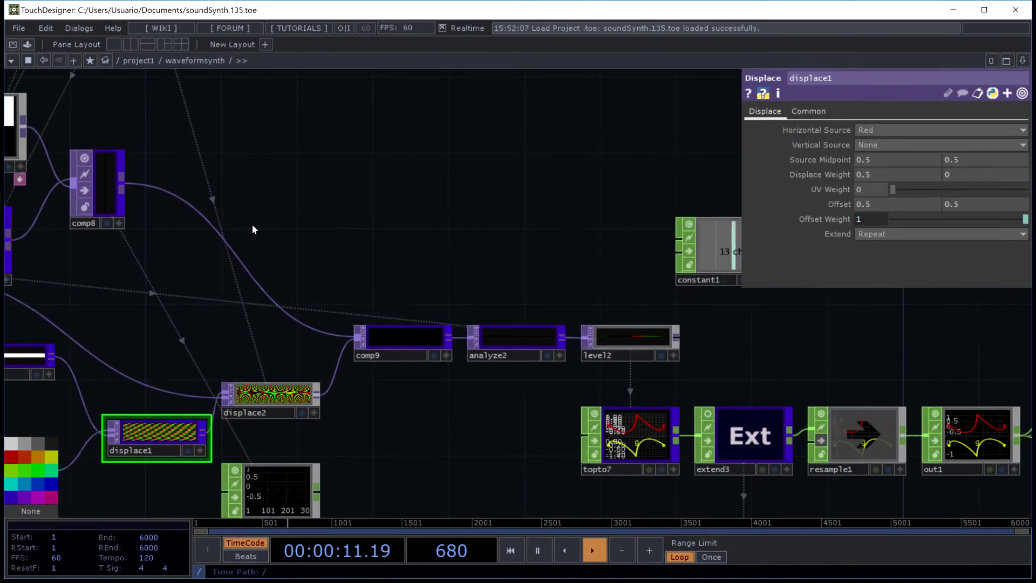
drag(441, 266, 894, 306)
scroll(646, 286, down, 2)
scroll(646, 285, up, 2)
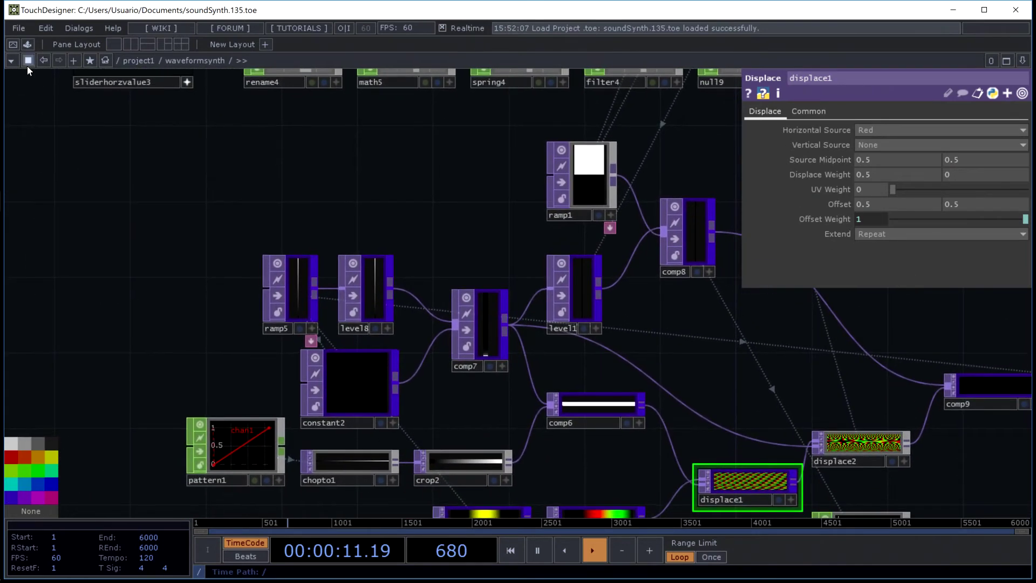
- Open the waveformsynth control panel in a floating window and bring the level2 and topto7 output nodes into close view
click(27, 65)
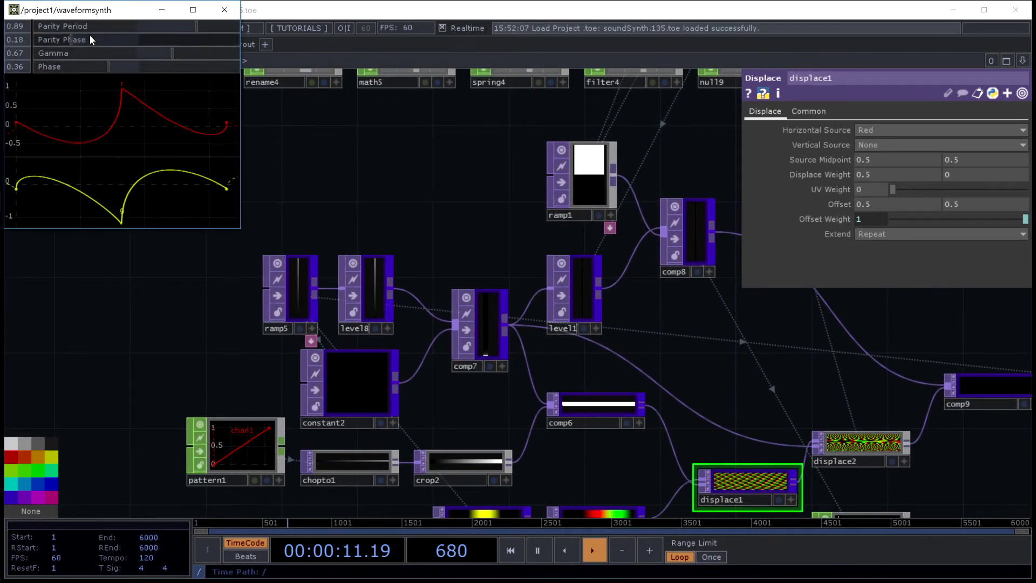
drag(787, 331, 368, 203)
drag(540, 332, 305, 311)
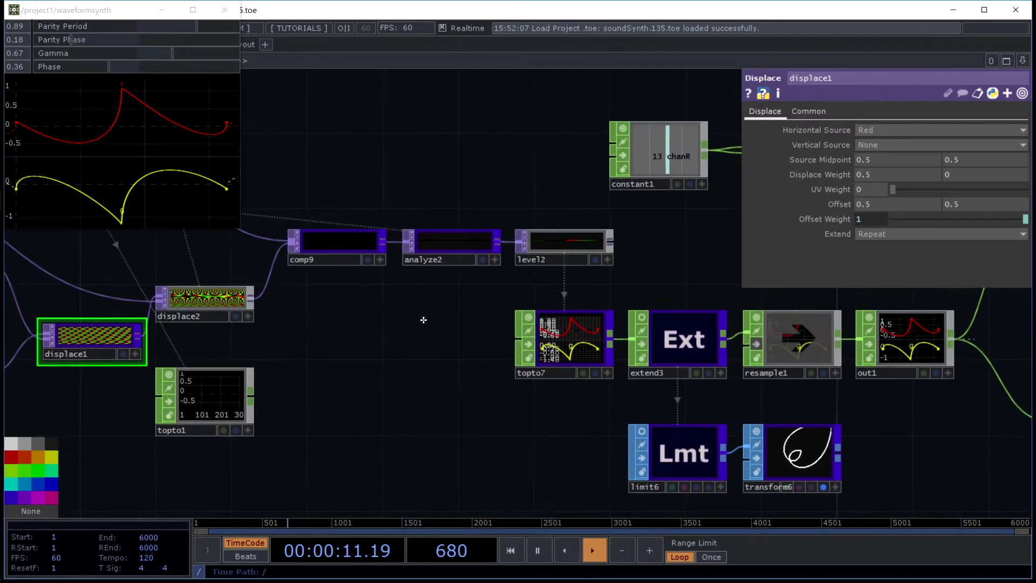
scroll(475, 277, up, 5)
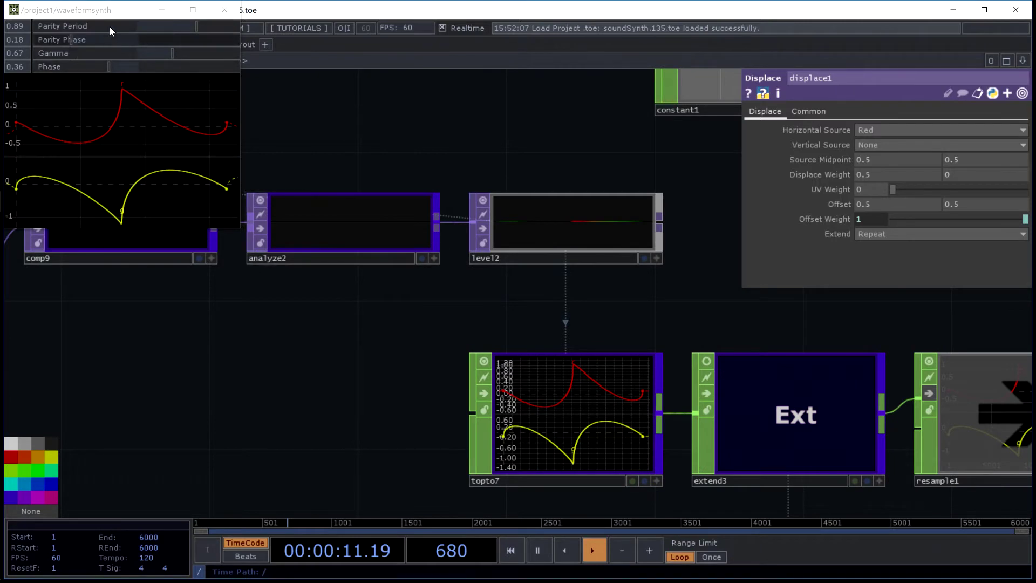
- Resume the project's processing and set the waveform's Parity Period to 0.73
drag(187, 24, 145, 33)
click(348, 30)
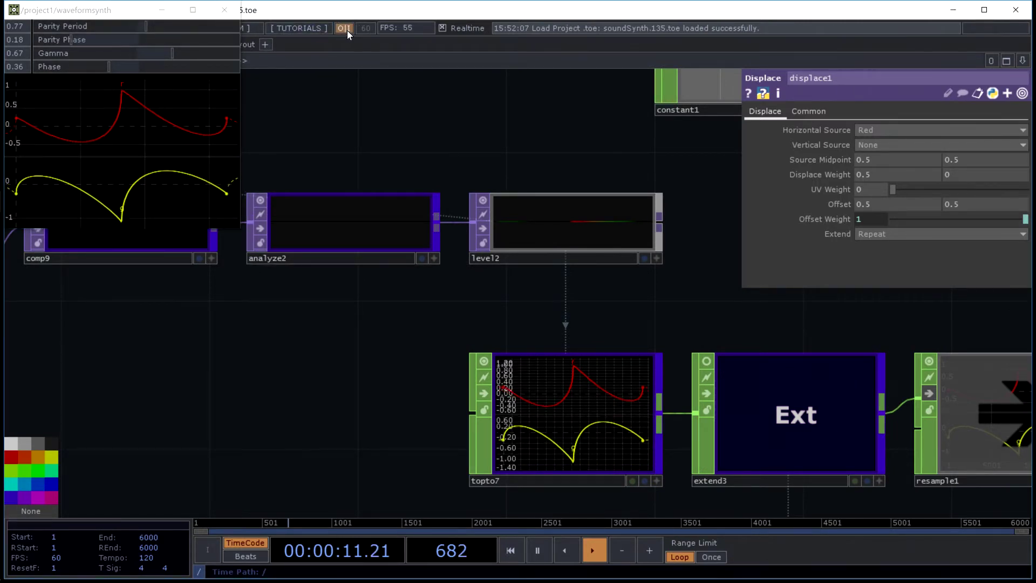
mouse_move(143, 30)
mouse_down()
mouse_move(238, 31)
mouse_move(79, 34)
mouse_move(130, 26)
mouse_up()
click(658, 299)
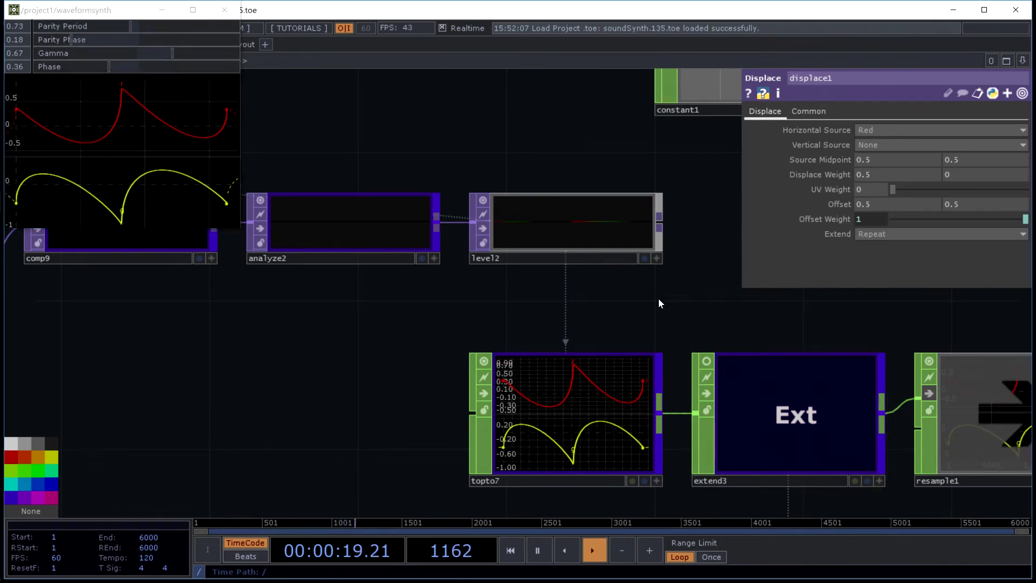
- Set Phase to 0.53 and Gamma to 0.61 while watching the curve in the transform6 node
drag(658, 299, 627, 201)
scroll(607, 313, up, 3)
drag(776, 433, 94, 162)
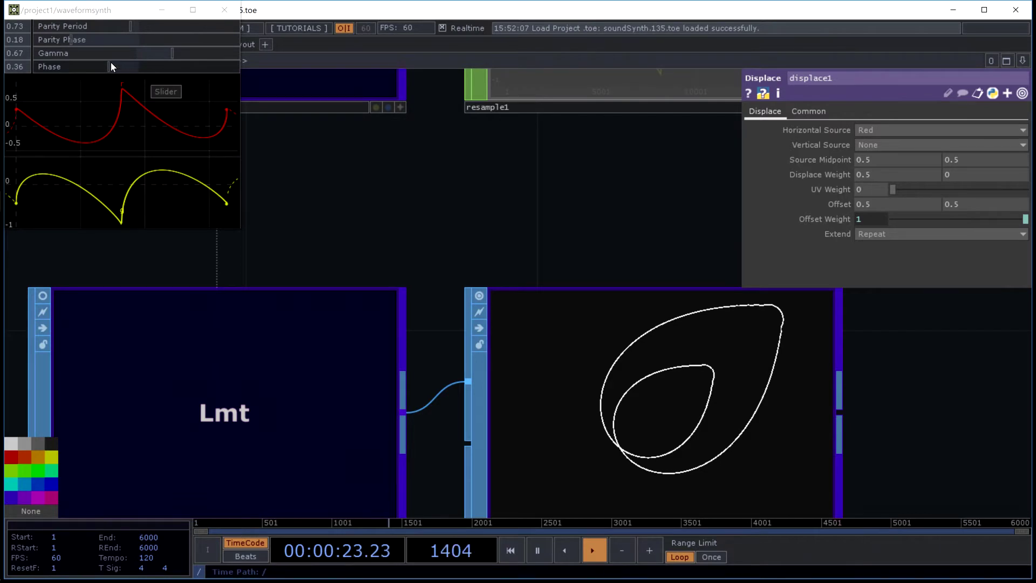
drag(111, 67, 144, 102)
mouse_move(162, 50)
mouse_down()
mouse_move(141, 63)
mouse_move(69, 65)
mouse_move(159, 65)
mouse_up()
- Raise Gamma to 0.69 while checking its effect on the comp8 node
drag(377, 199, 698, 287)
scroll(698, 287, down, 5)
scroll(608, 241, up, 1)
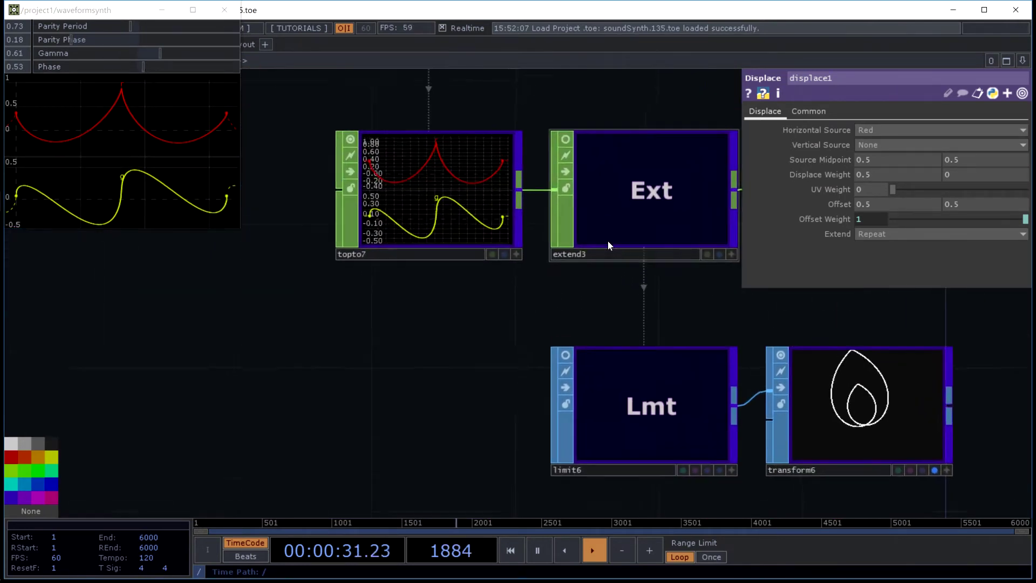
drag(666, 120, 813, 369)
drag(356, 142, 866, 216)
scroll(411, 242, down, 3)
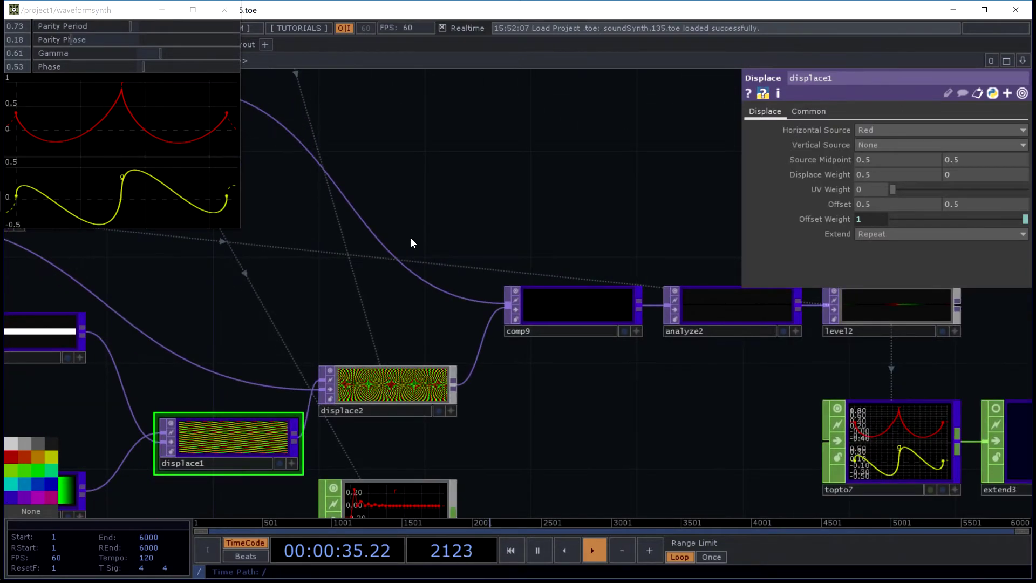
drag(411, 239, 638, 263)
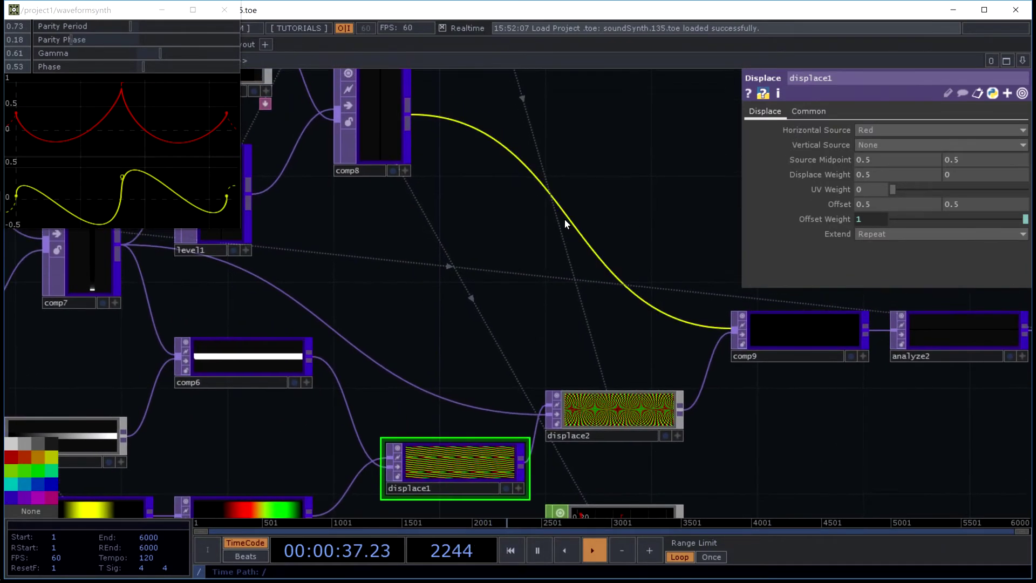
scroll(480, 135, up, 5)
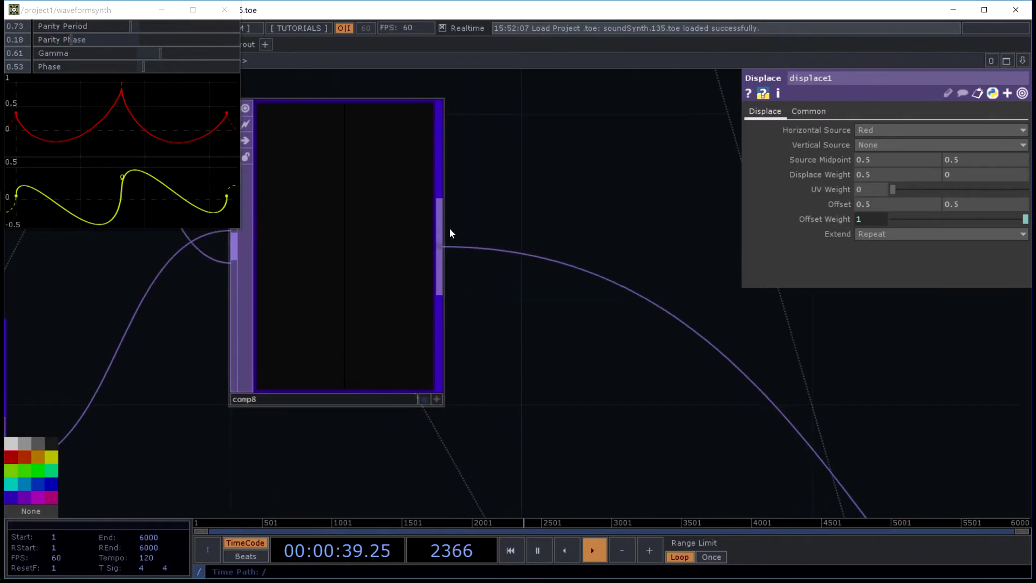
mouse_move(160, 54)
mouse_down()
mouse_move(121, 58)
mouse_move(170, 56)
mouse_move(102, 60)
mouse_move(175, 56)
mouse_up()
click(693, 370)
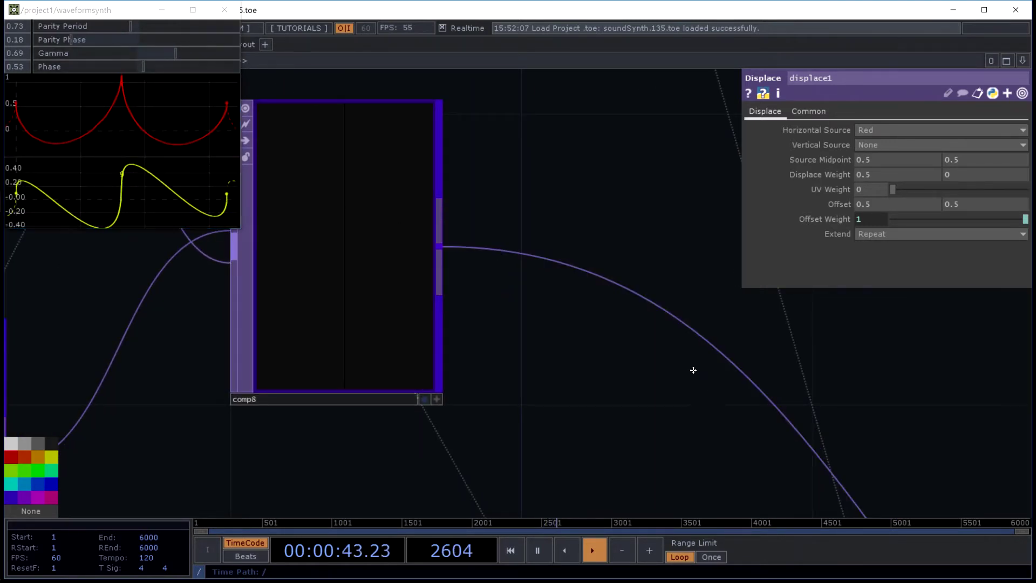
- Examine the interference pattern in the displace2 node up close
scroll(503, 171, down, 10)
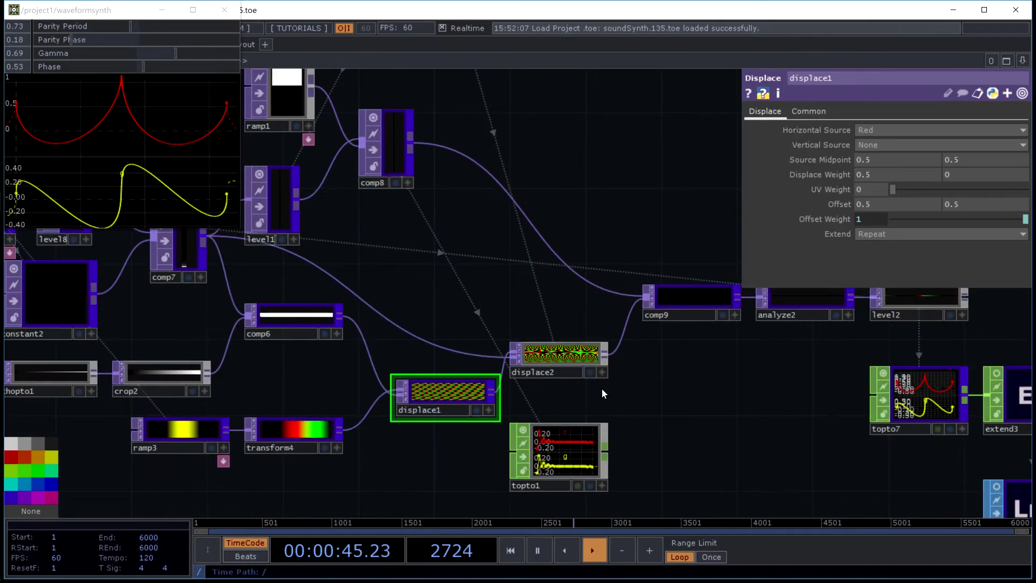
scroll(601, 389, up, 10)
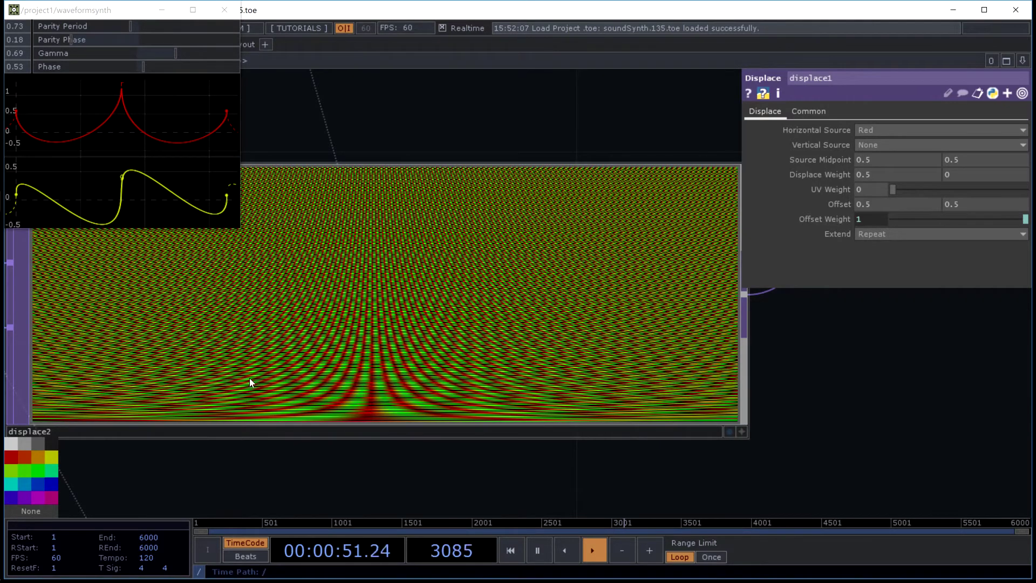
drag(346, 148, 400, 137)
drag(532, 113, 329, 396)
- Inspect the comp9 composite and its Transform parameters, then follow its output to analyze2
scroll(381, 297, up, 5)
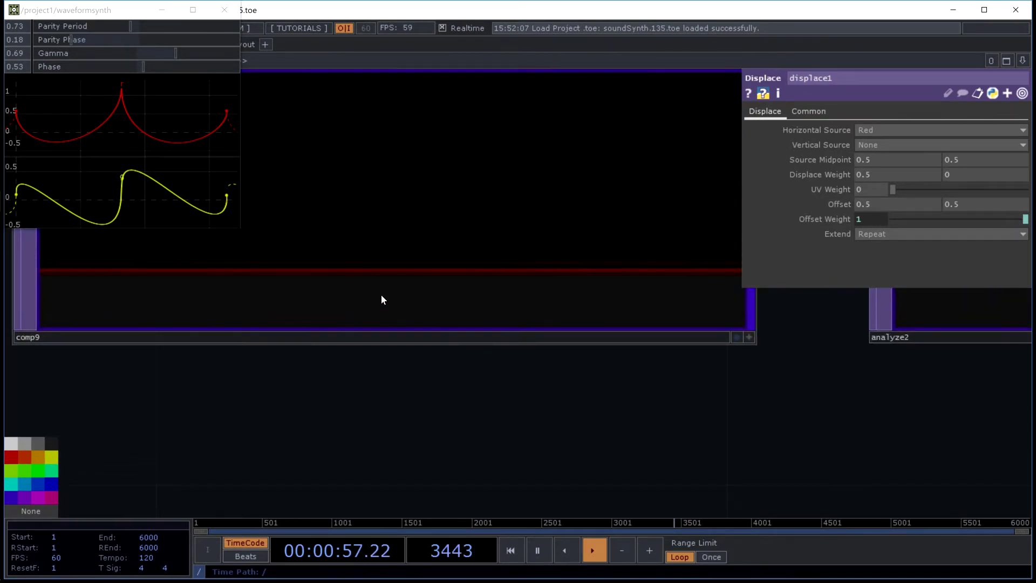
click(501, 202)
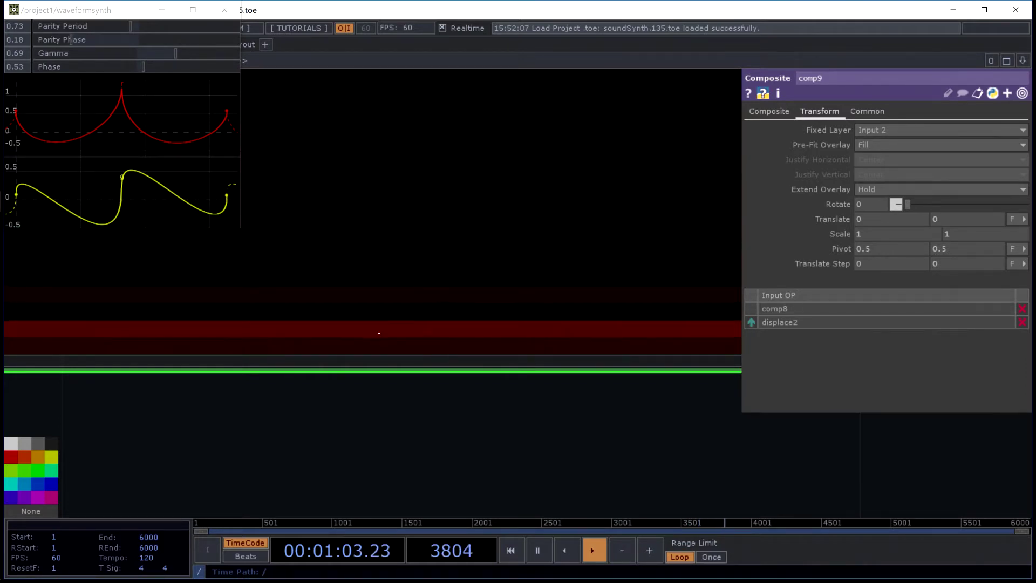
scroll(367, 339, down, 4)
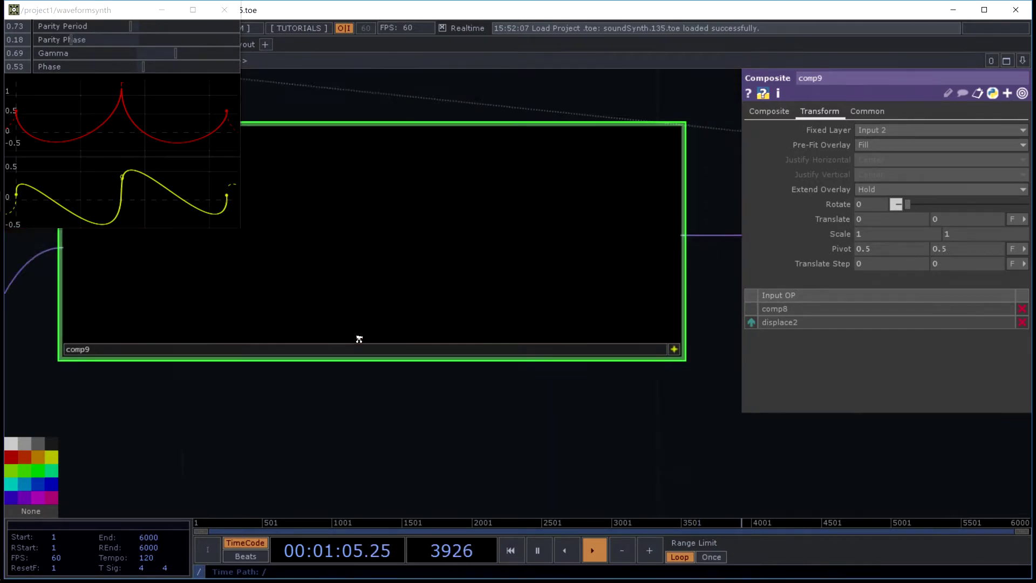
drag(712, 456, 292, 363)
scroll(294, 359, down, 2)
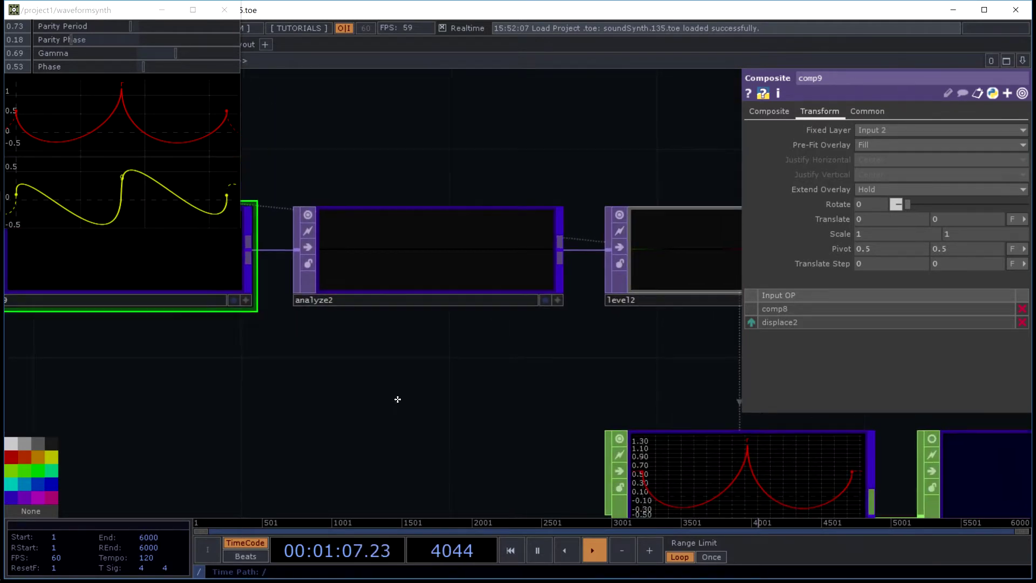
- Follow the chain to topto7 and set Parity Period to 0.64, Gamma to 0.50 and Phase to 0.72 in waveformsynth
drag(398, 400, 149, 338)
drag(590, 298, 520, 156)
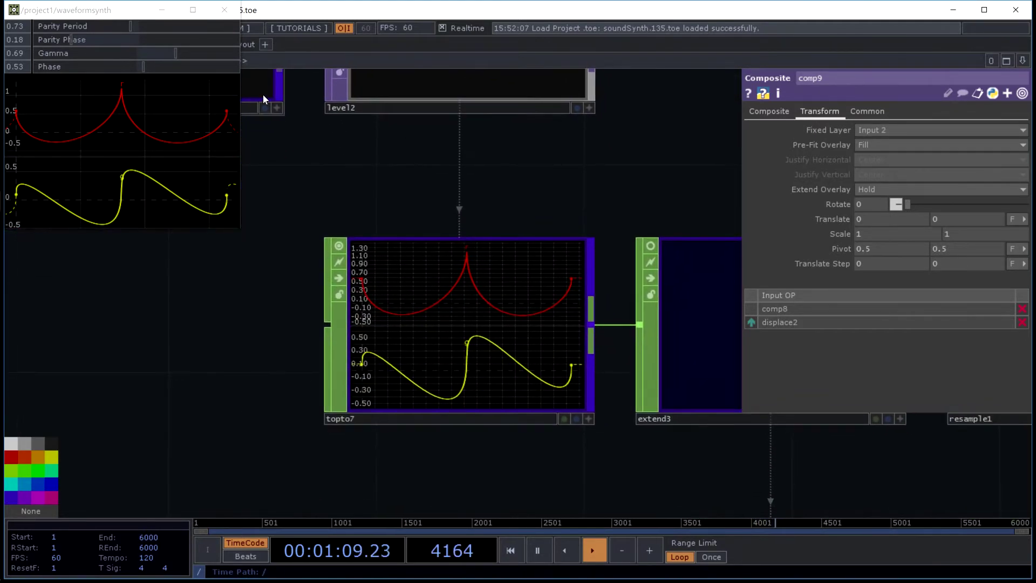
drag(141, 52, 74, 54)
drag(33, 54, 115, 28)
drag(144, 67, 182, 73)
key(h)
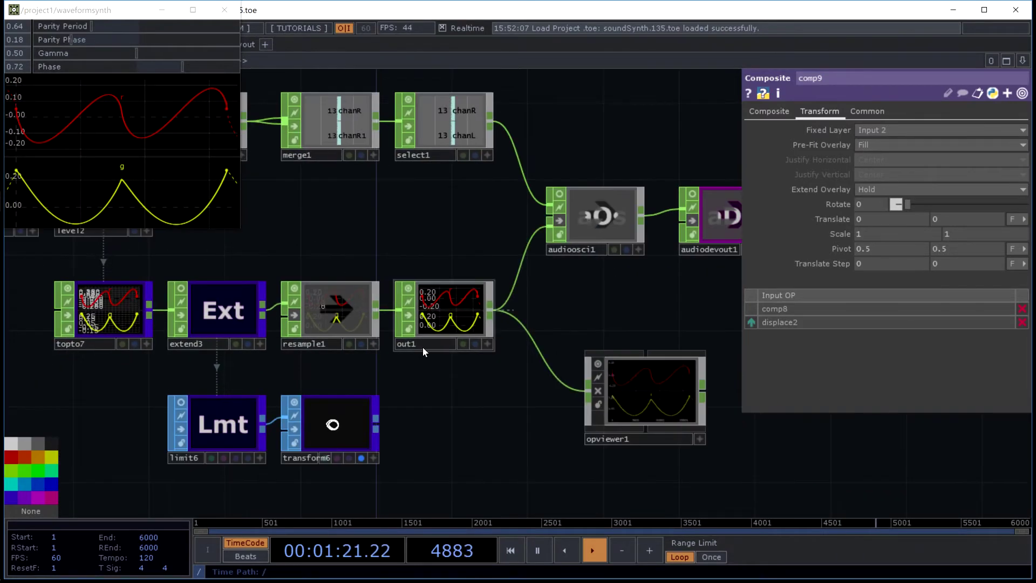
- Go up to the project1 network and set the system speaker volume to 11
key(u)
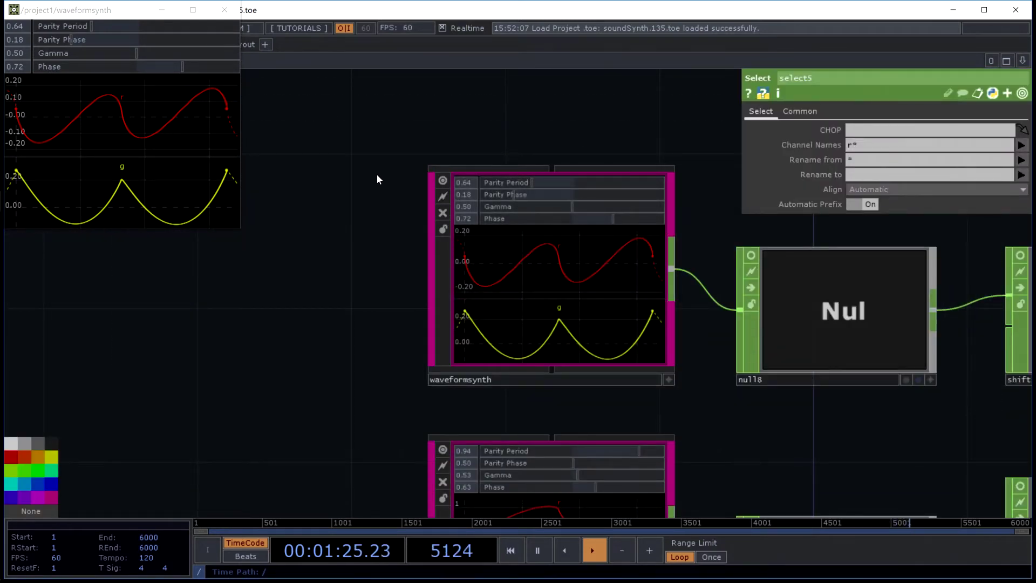
mouse_move(15, 476)
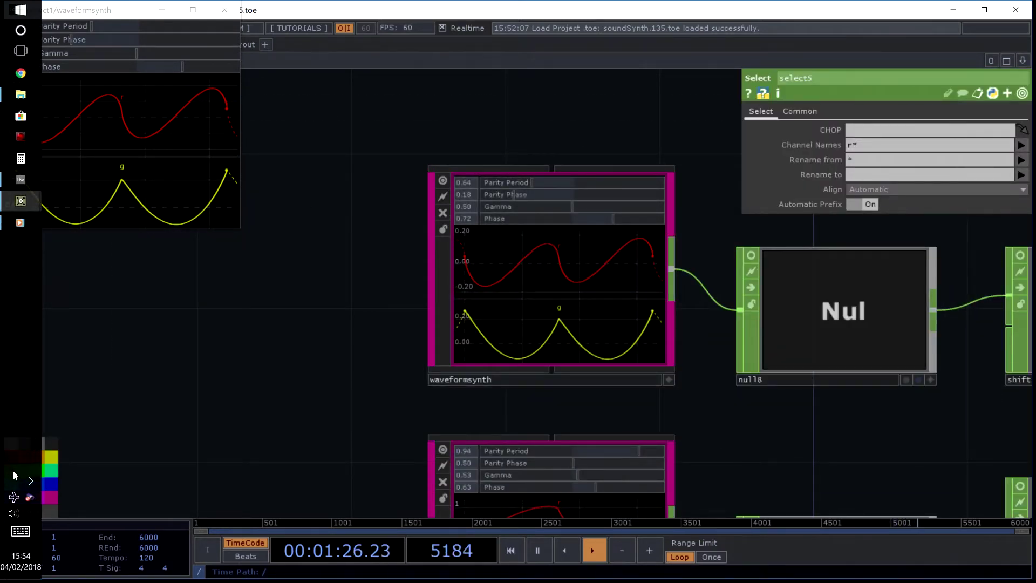
click(14, 514)
scroll(117, 434, down, 1)
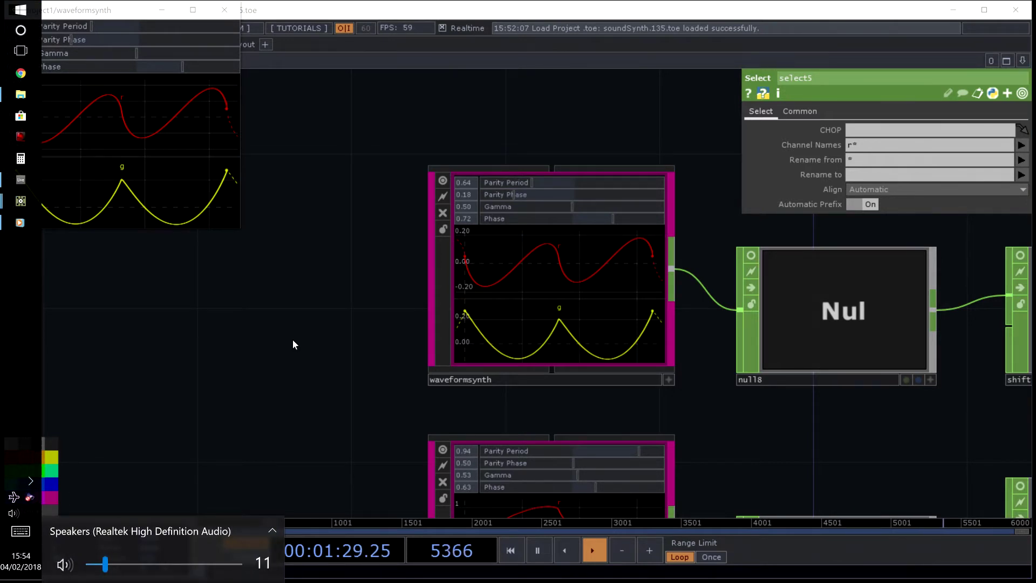
click(292, 339)
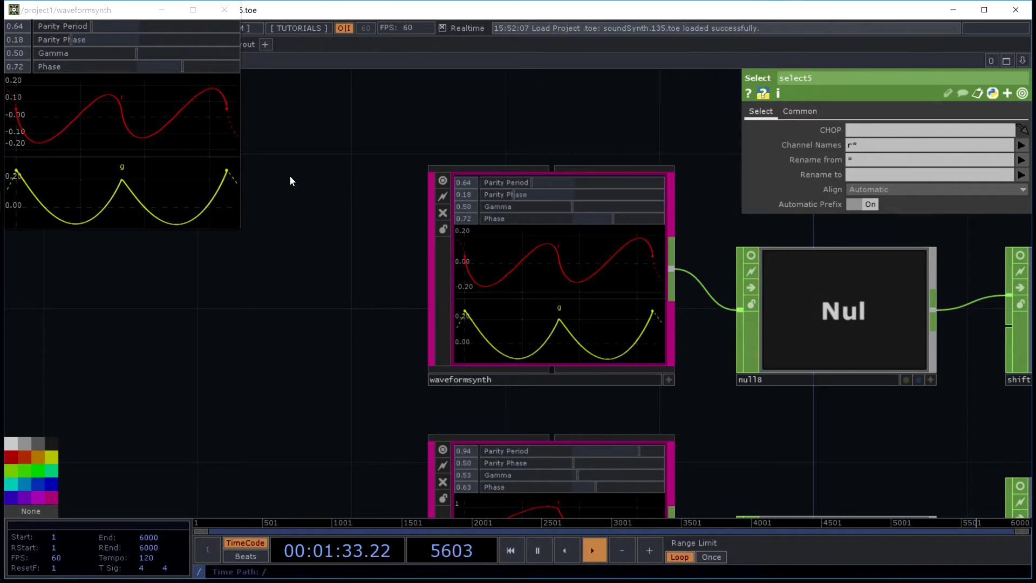
- Survey the project1 network from the four waveformsynth components through merge5 to the bases and filters, and return to waveformsynth
key(h)
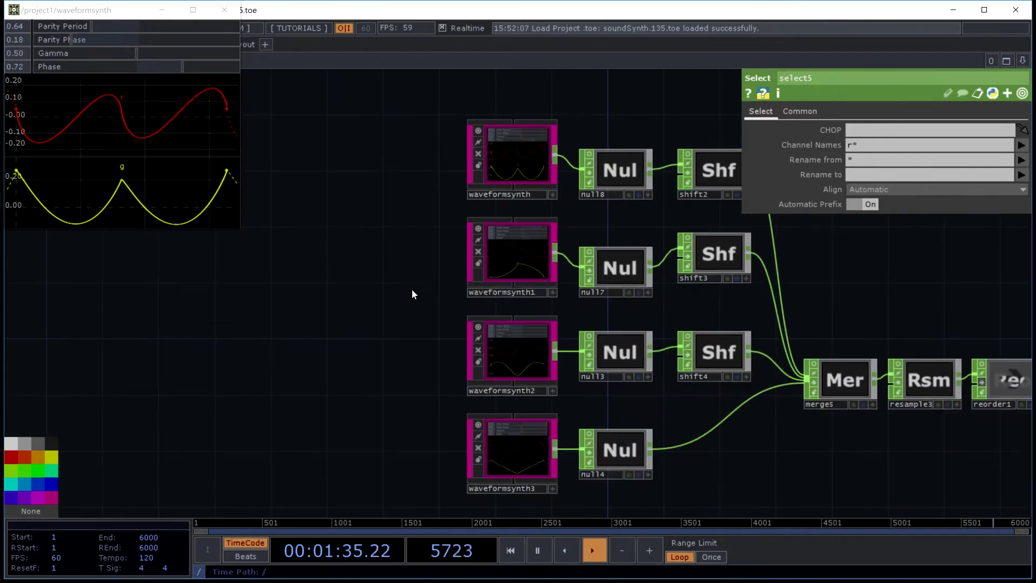
scroll(413, 289, down, 3)
drag(412, 289, 273, 311)
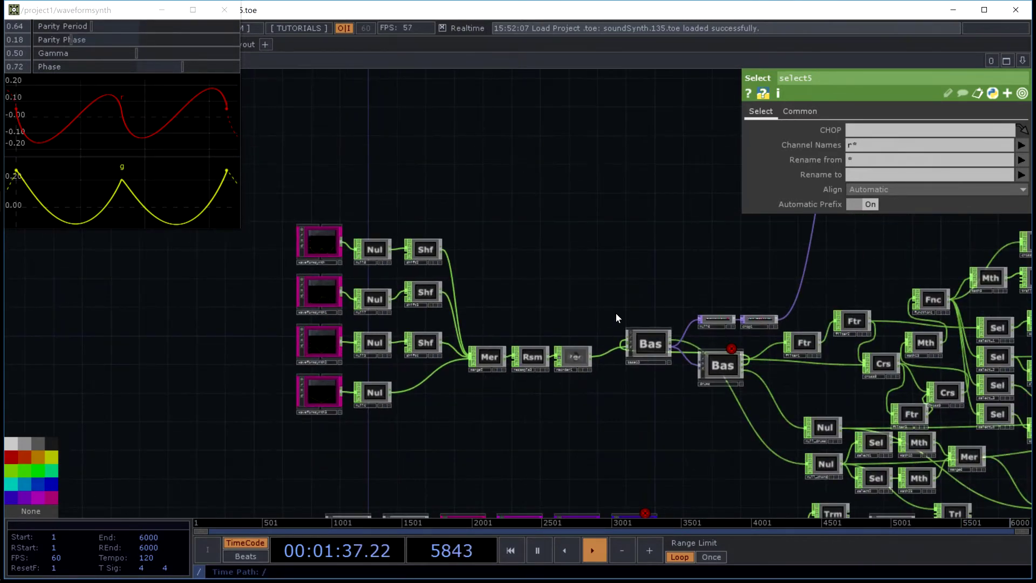
drag(616, 317, 378, 213)
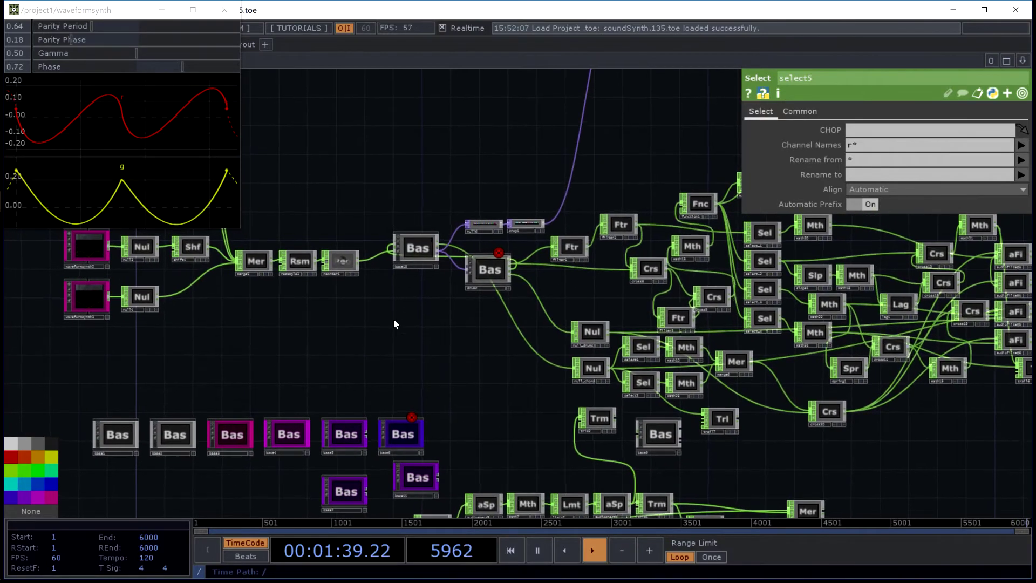
drag(394, 319, 806, 148)
scroll(322, 184, up, 5)
scroll(321, 184, up, 2)
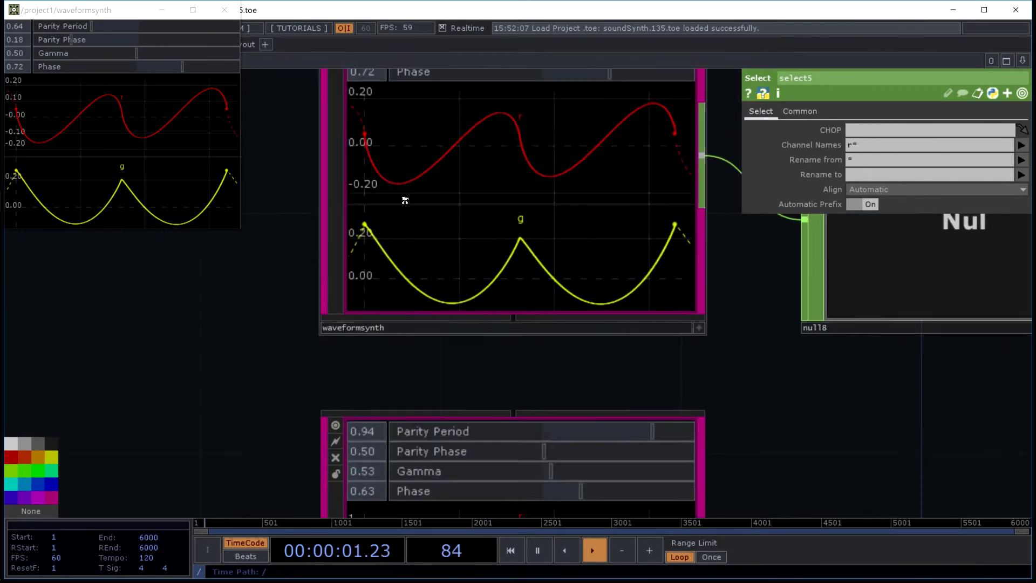
- Enter the waveformsynth component and examine the displace2 texture's interference pattern up close
scroll(444, 245, down, 10)
scroll(475, 355, up, 1)
click(475, 355)
scroll(261, 321, up, 4)
drag(264, 321, 309, 264)
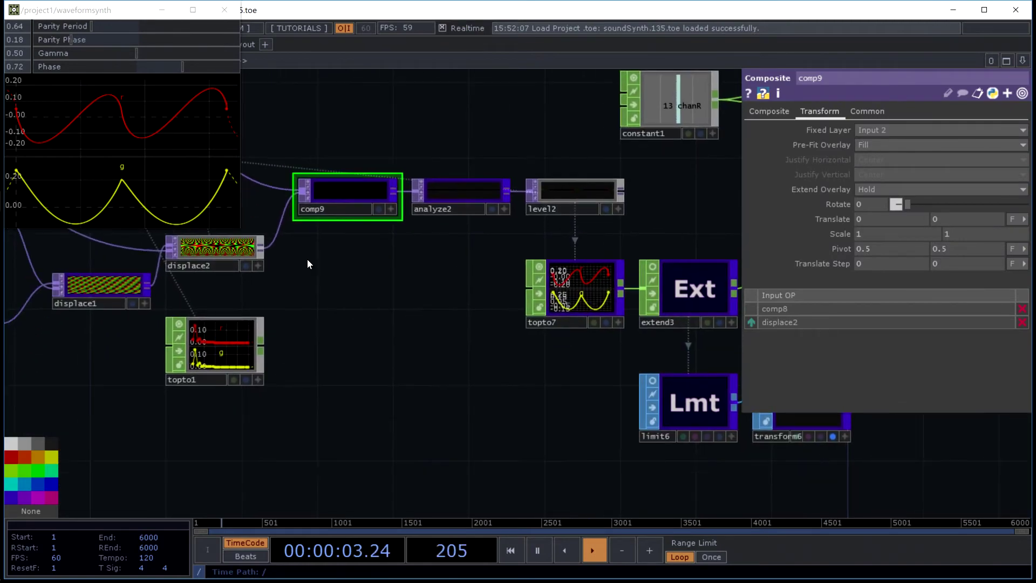
scroll(403, 263, up, 6)
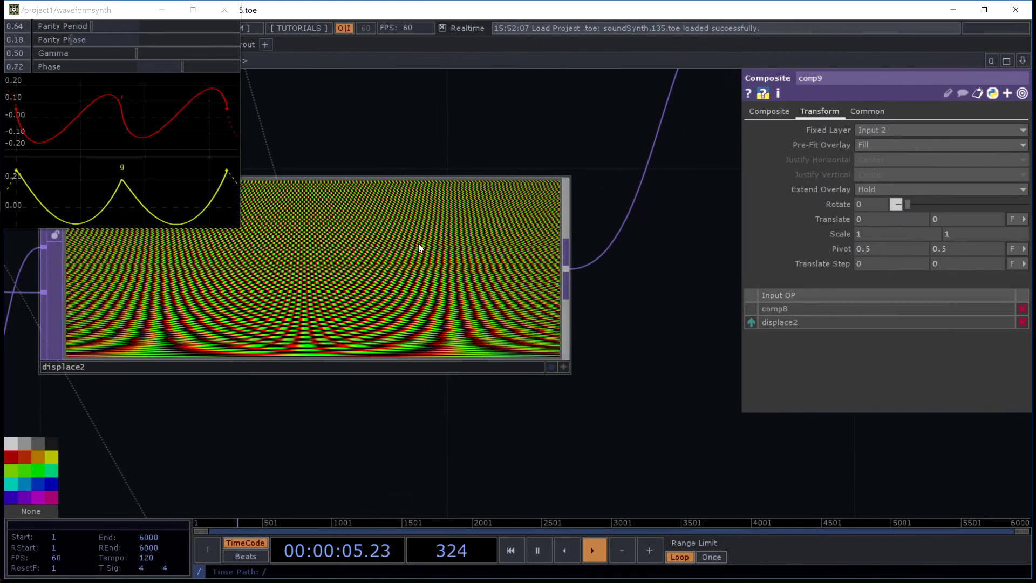
drag(435, 145, 462, 157)
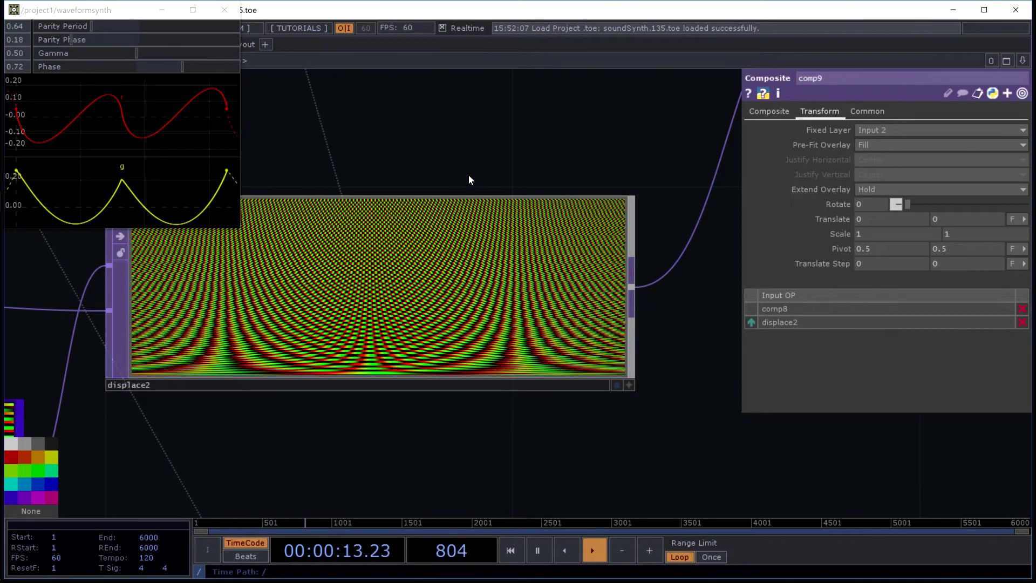
drag(469, 180, 603, 122)
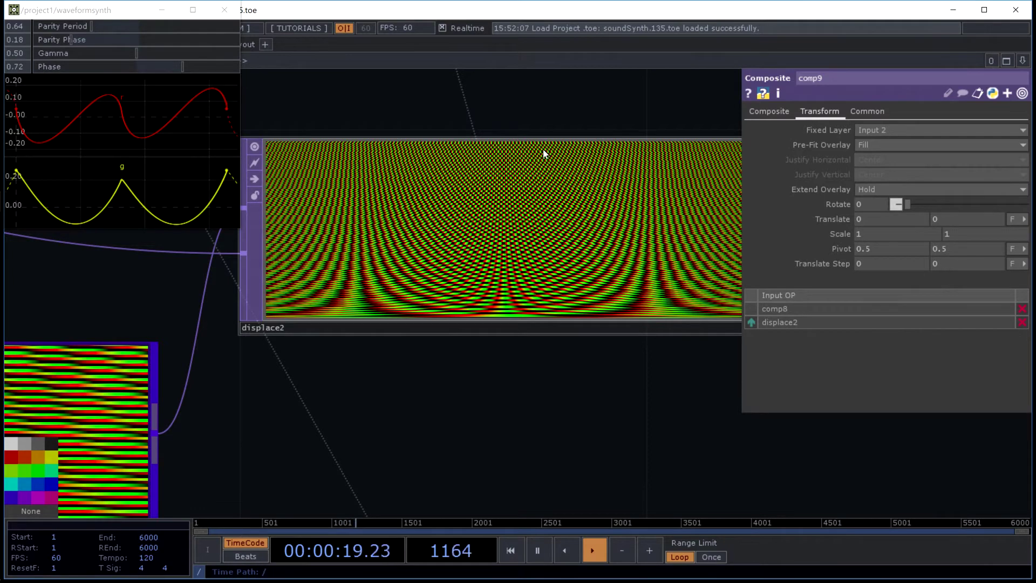
drag(529, 103, 416, 239)
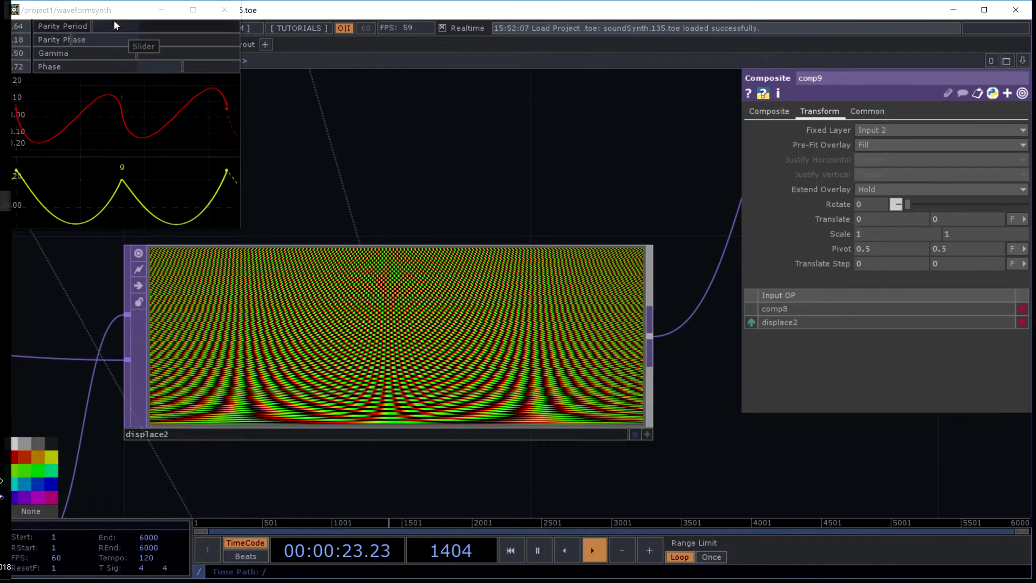
- Reposition the floating waveformsynth window beside the displace2 texture and lower the system speaker volume to 0
drag(108, 18, 457, 148)
mouse_move(2, 192)
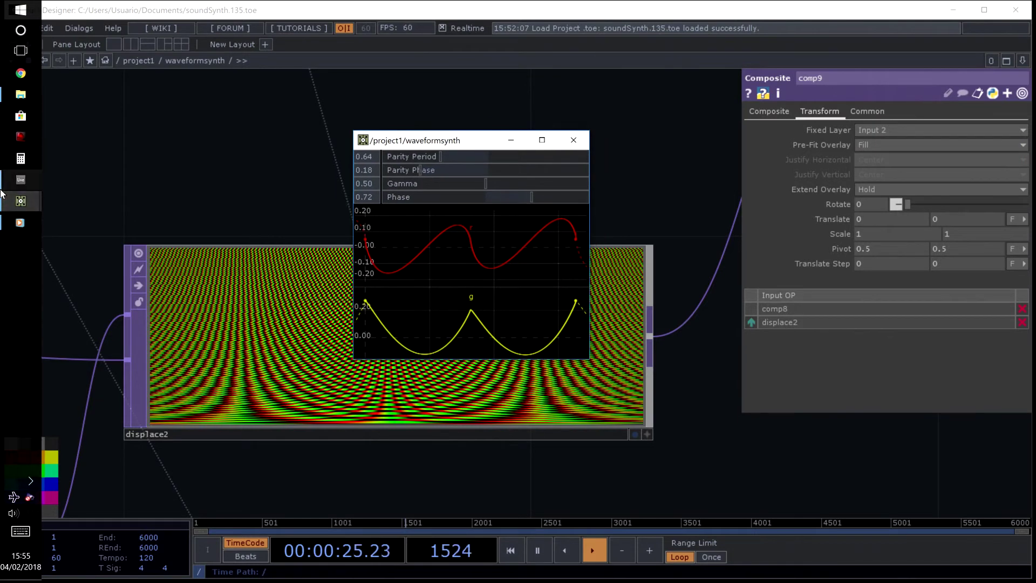
click(13, 513)
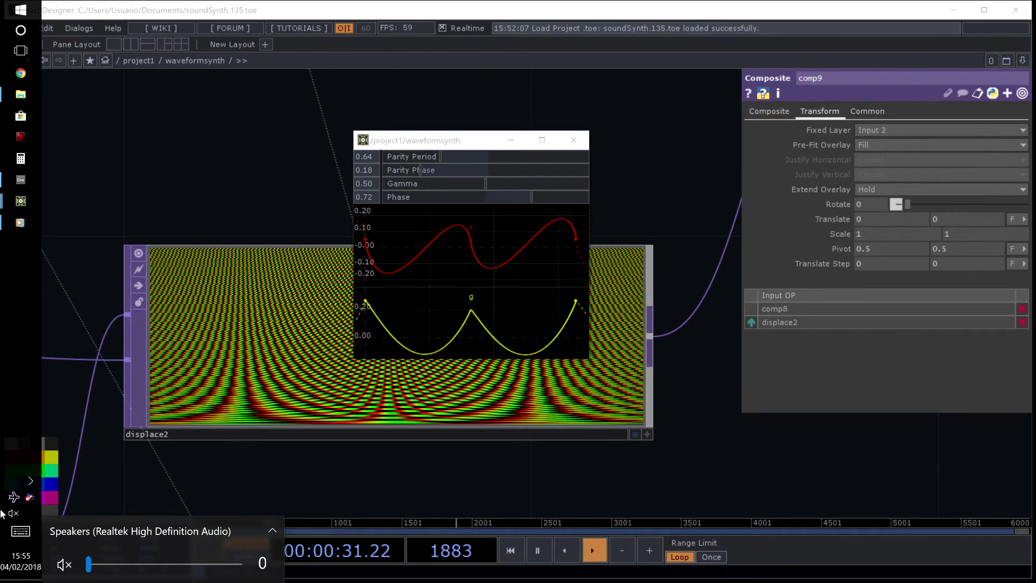
click(406, 148)
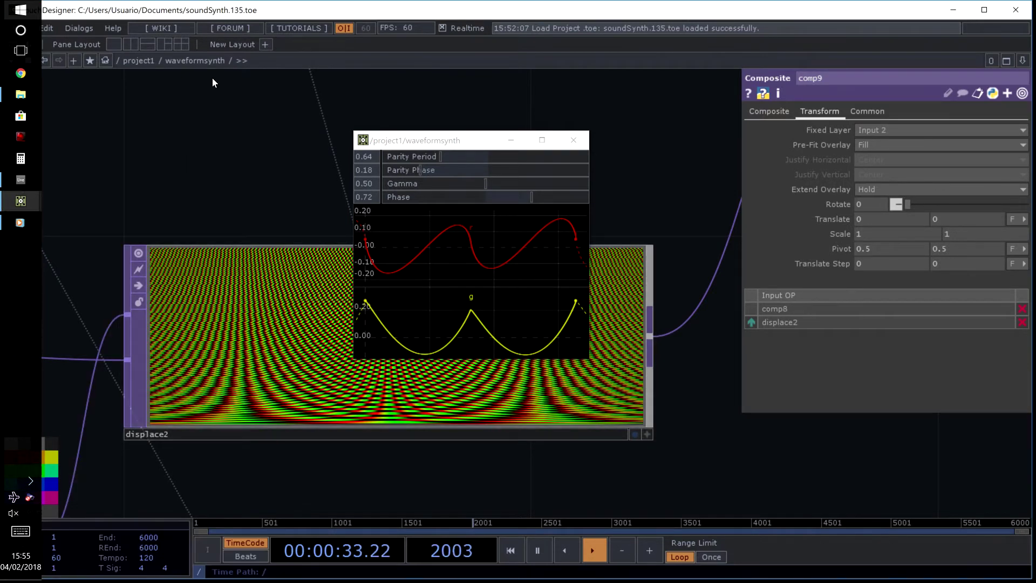
drag(407, 148, 91, 115)
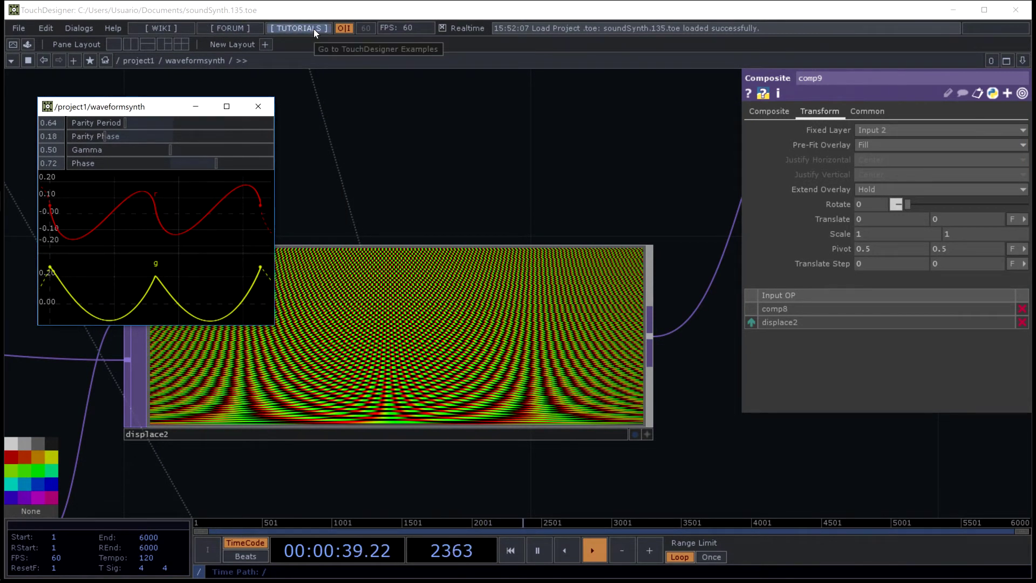
- Follow displace2's output through comp9 to analyze2, and raise the system speaker volume to 8
drag(474, 121, 290, 143)
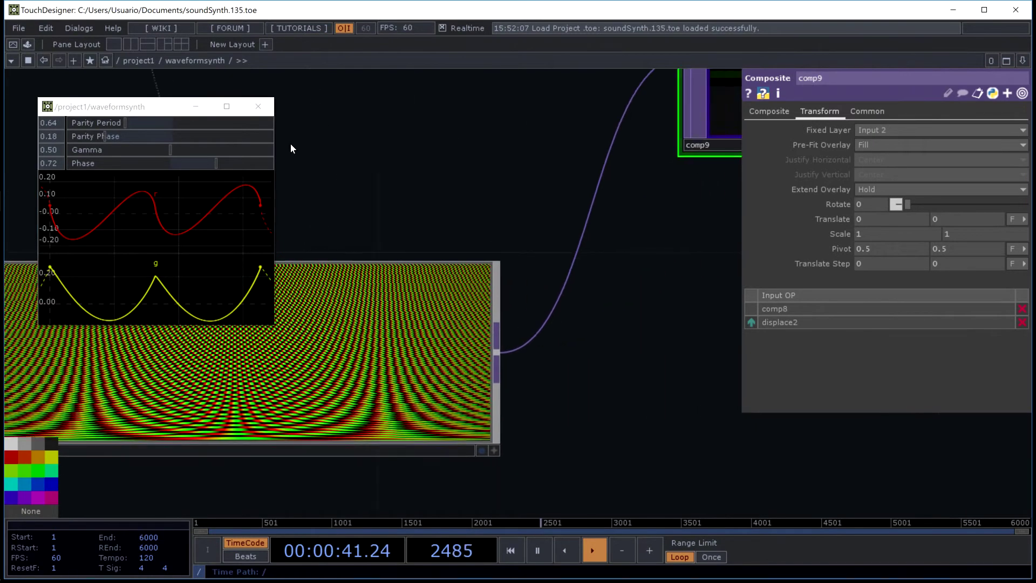
scroll(590, 219, down, 3)
scroll(566, 237, up, 4)
drag(567, 237, 211, 286)
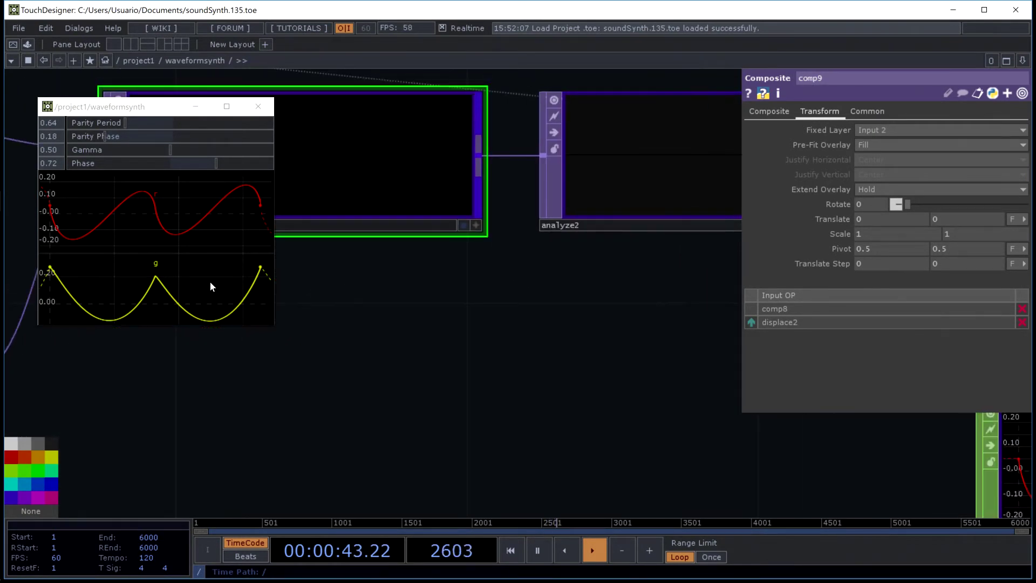
mouse_move(1, 453)
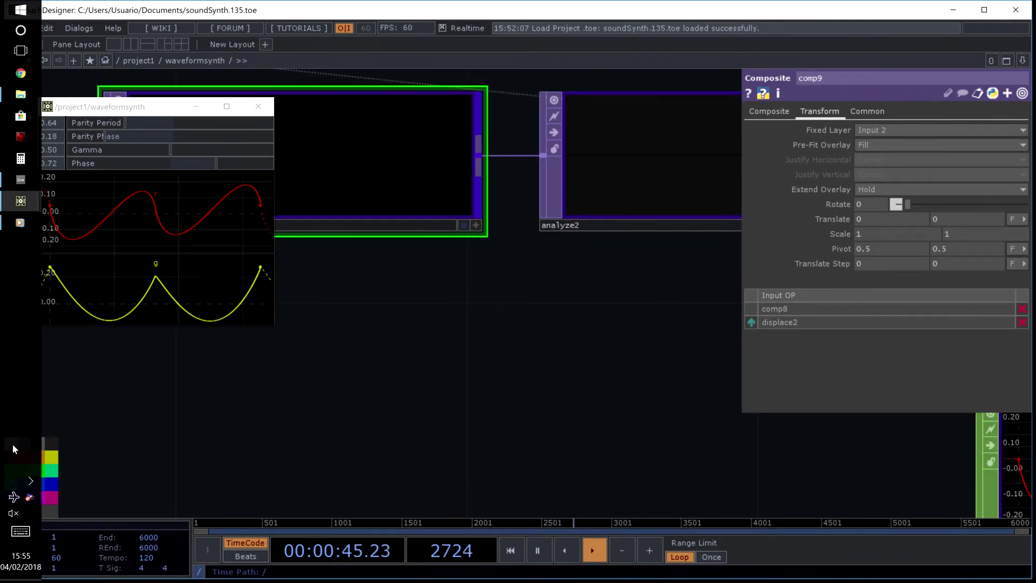
click(12, 514)
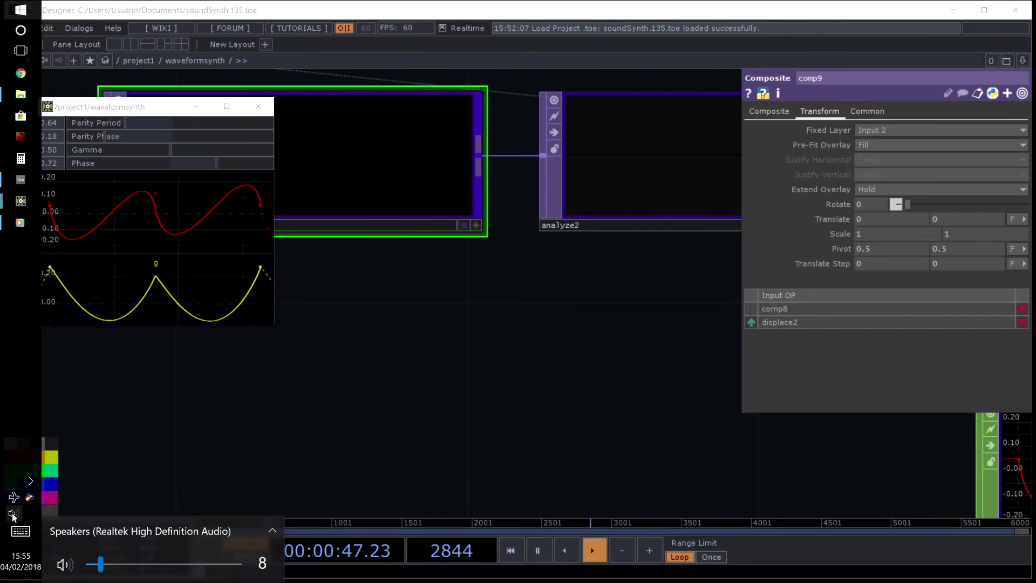
- Trace the waveform chain from level2 and topto7 through out1 to the audio oscillator and audiodevout1
scroll(681, 345, down, 3)
drag(318, 297, 187, 296)
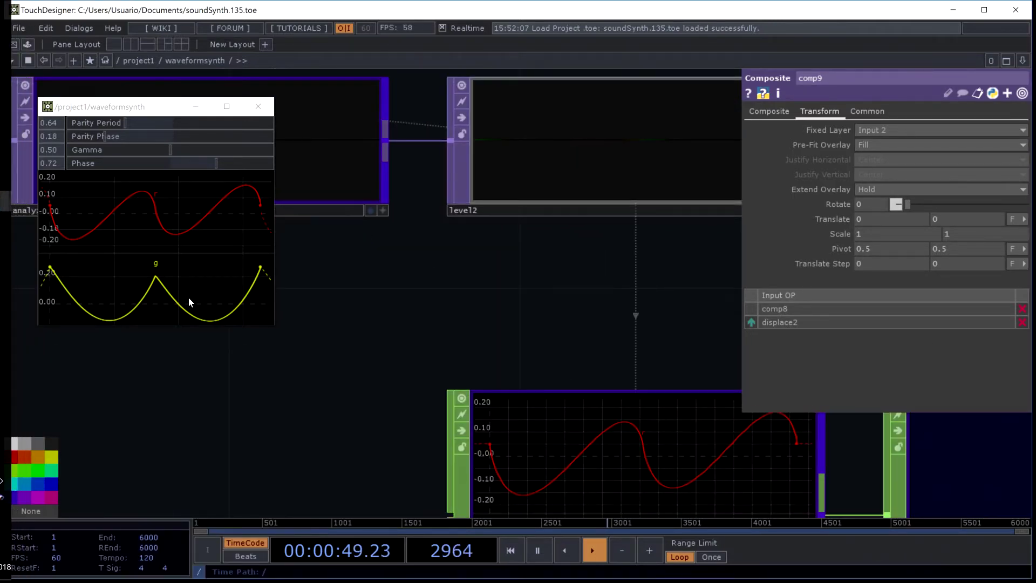
scroll(456, 296, down, 3)
scroll(456, 297, down, 3)
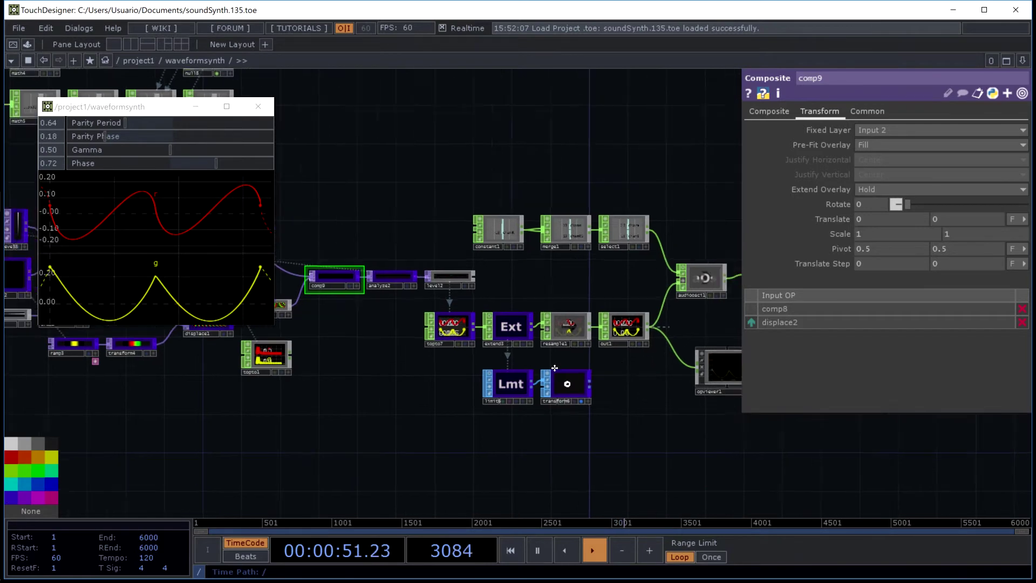
scroll(564, 296, up, 5)
scroll(403, 224, down, 8)
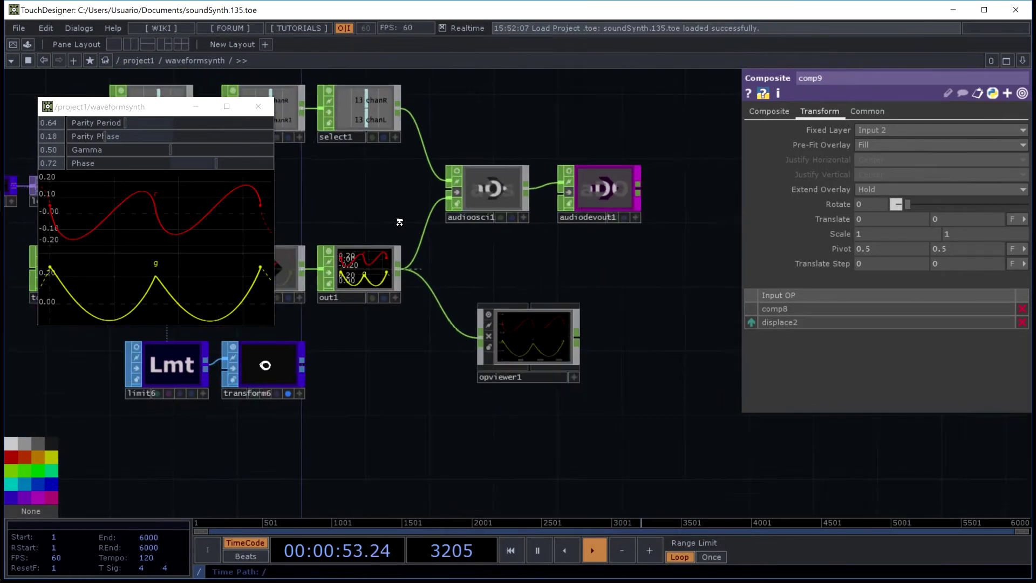
- Return to the project1 network and turn on the viewer of resample3 to inspect its merged waveform channels
scroll(349, 222, down, 5)
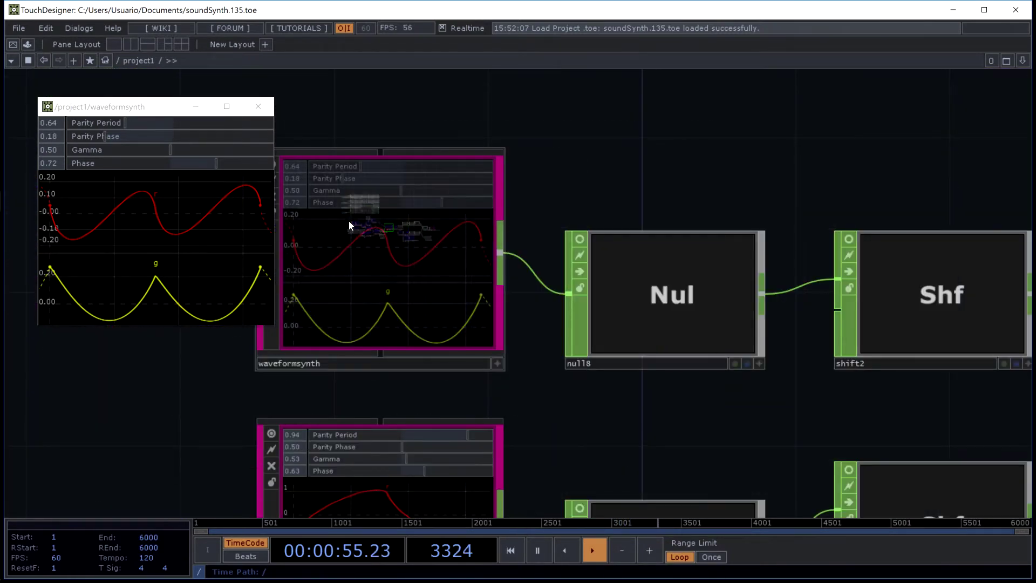
scroll(530, 294, up, 5)
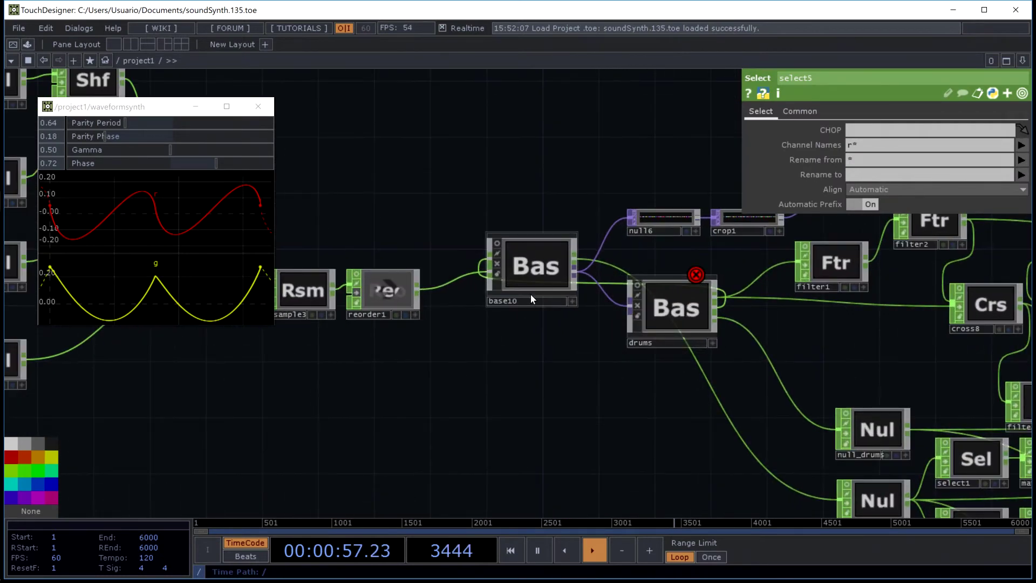
drag(560, 334, 594, 237)
scroll(570, 232, up, 3)
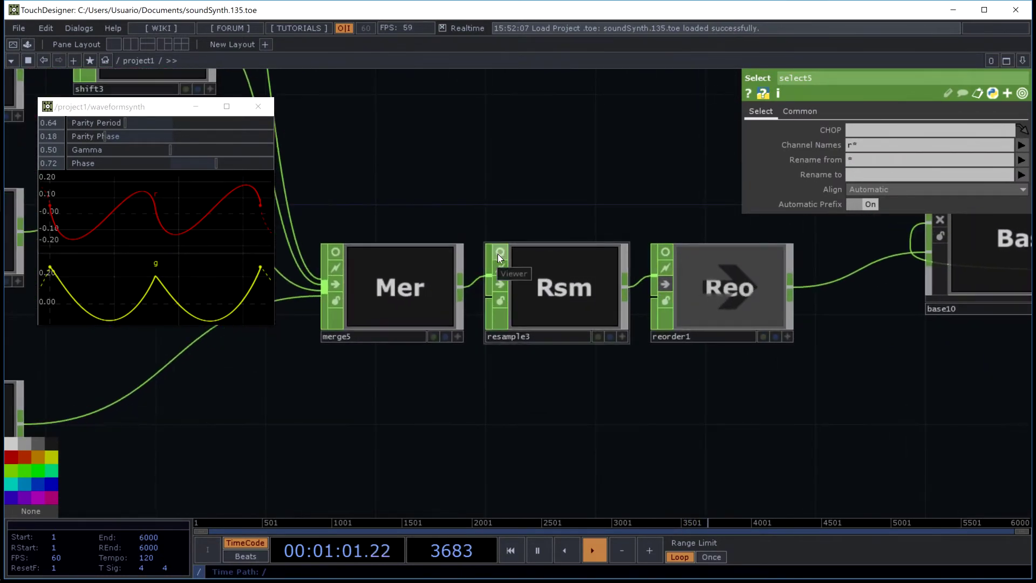
click(497, 253)
scroll(586, 259, up, 4)
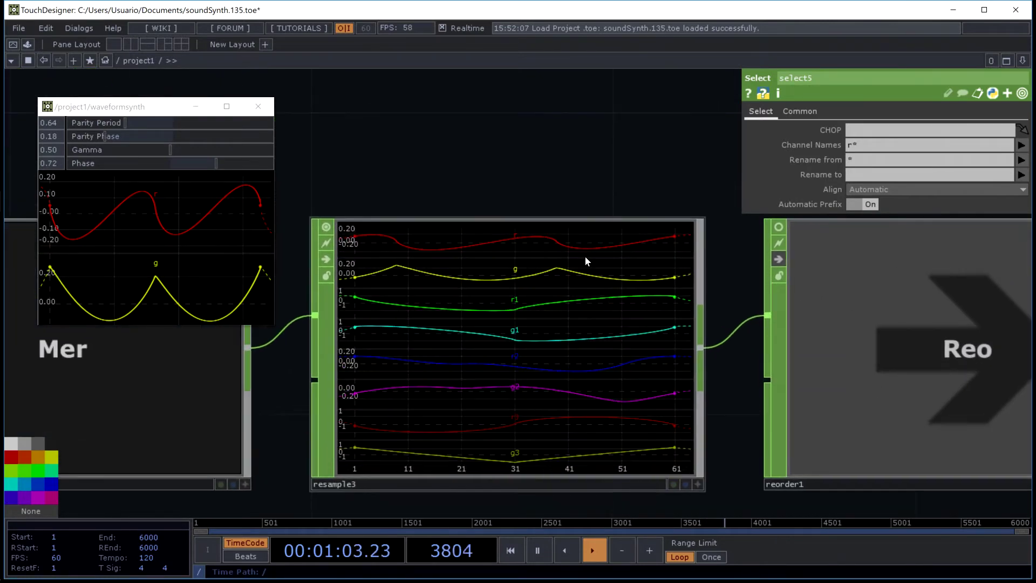
drag(555, 190, 549, 131)
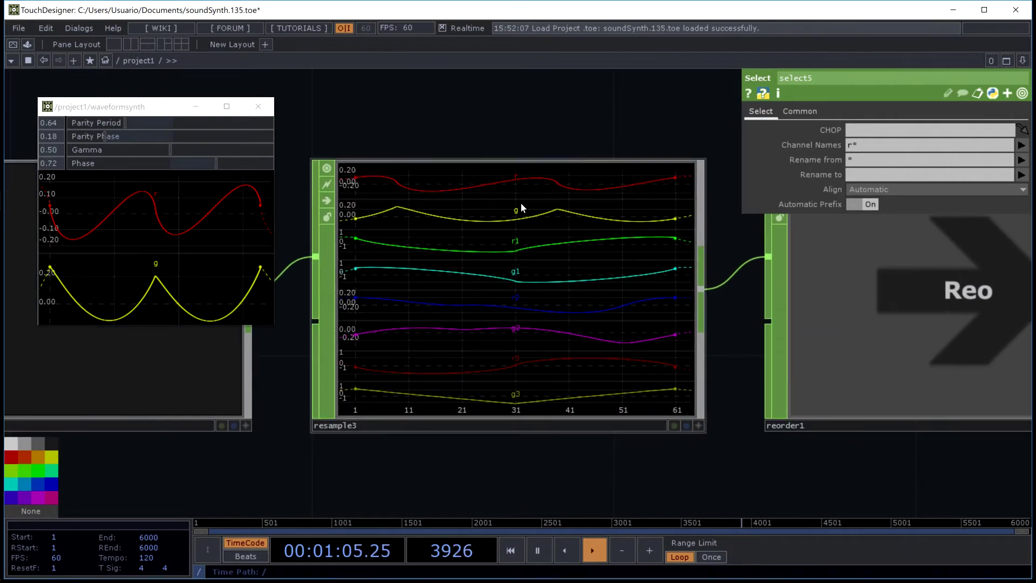
- Follow reorder1's output into the base10 component and examine the network around its Restart button
drag(752, 439, 120, 393)
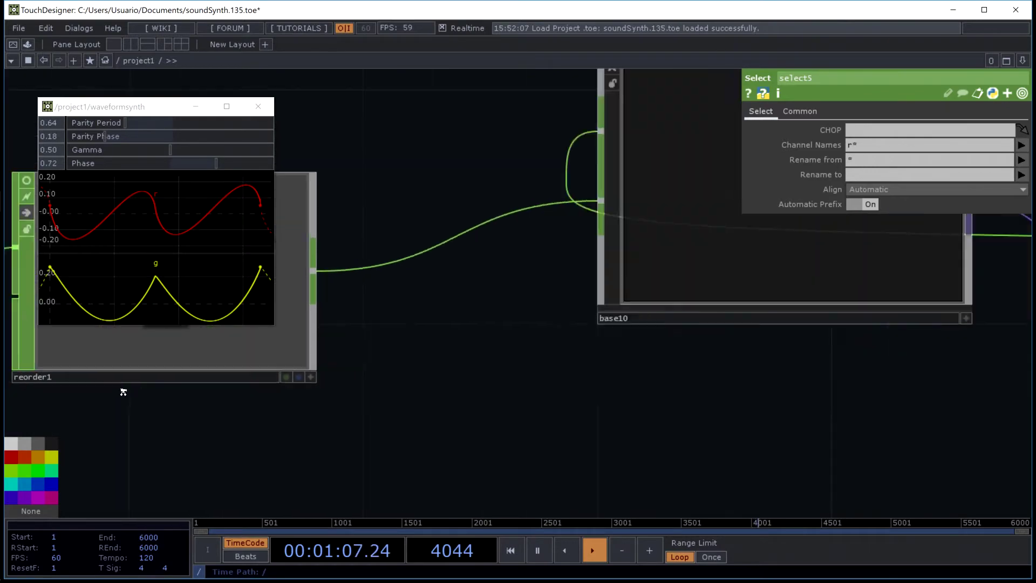
scroll(488, 275, down, 3)
scroll(496, 278, up, 5)
scroll(494, 273, up, 3)
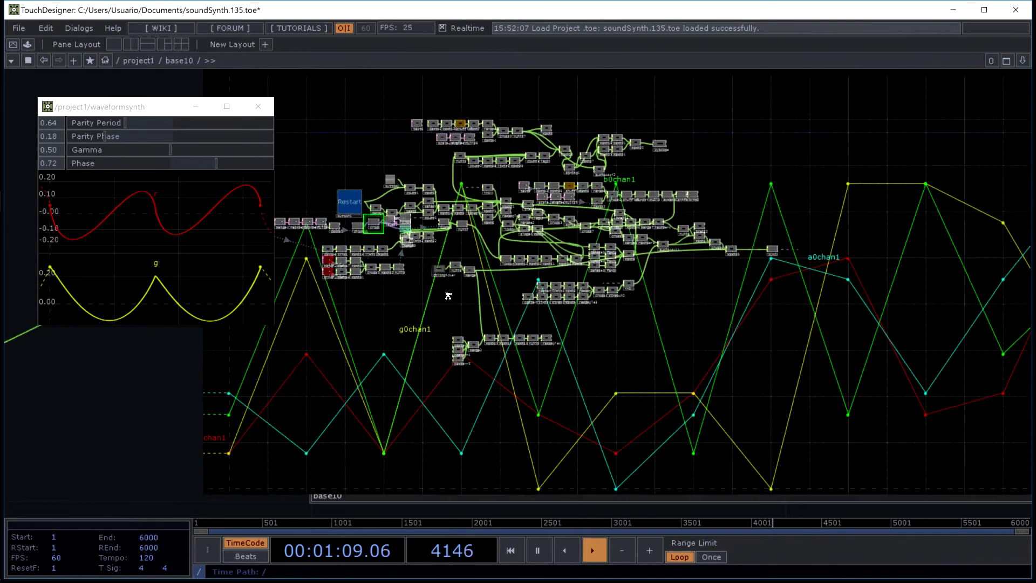
scroll(420, 114, up, 5)
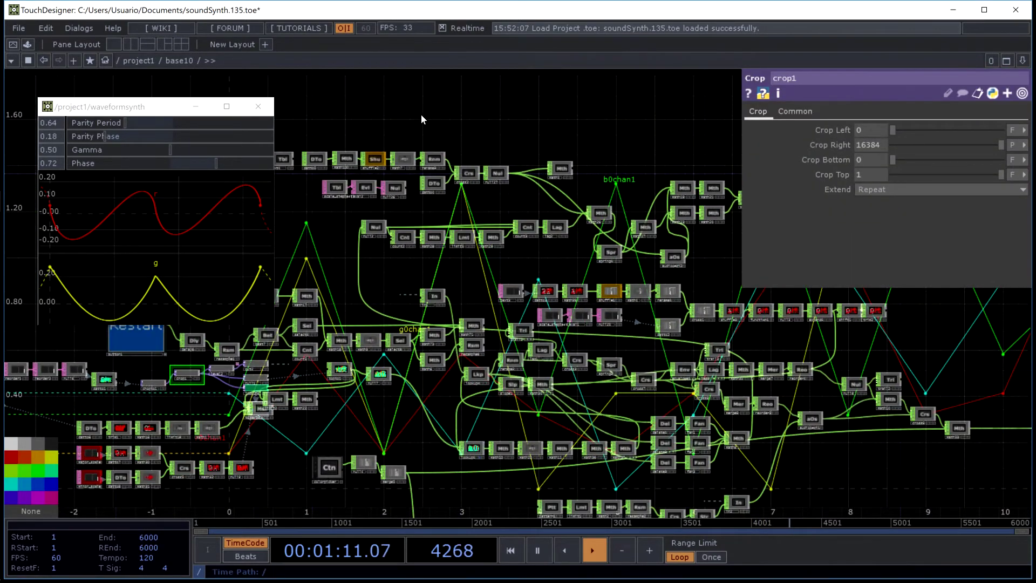
scroll(477, 387, up, 5)
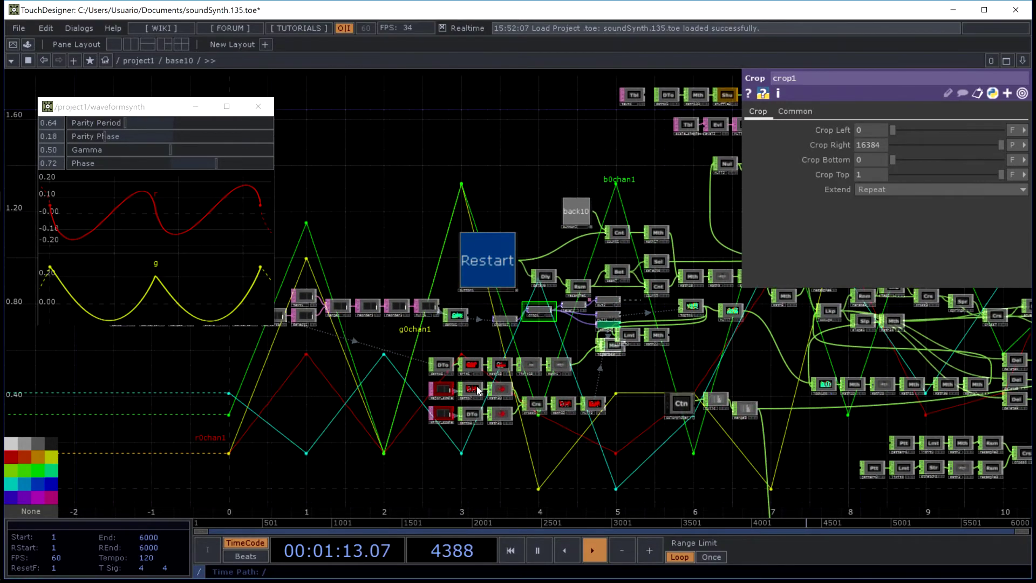
- Follow the base10 network through audioosci1, cross6 and math33 to its out1 output and examine the resulting channels
scroll(540, 275, right, 10)
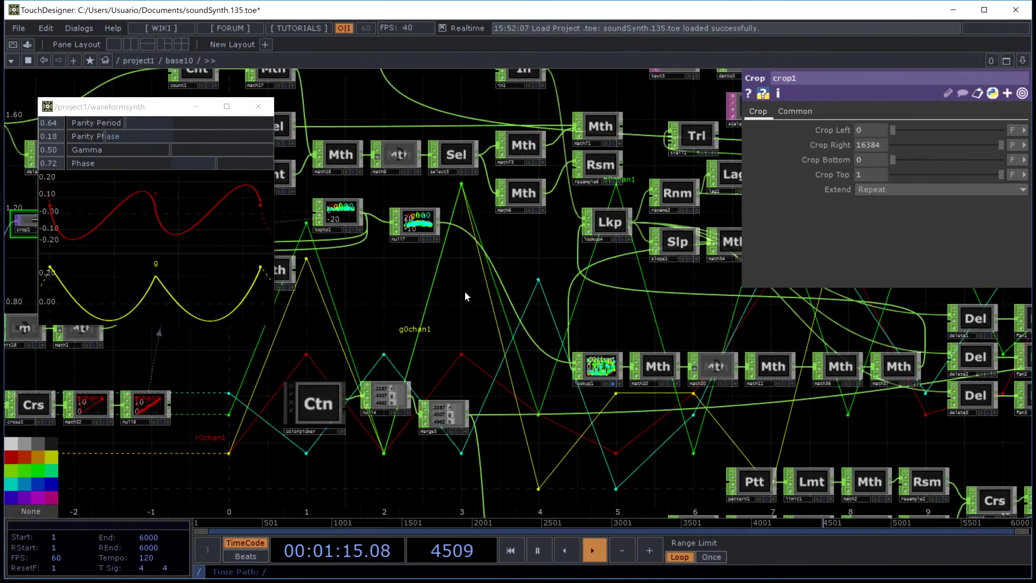
scroll(626, 312, right, 10)
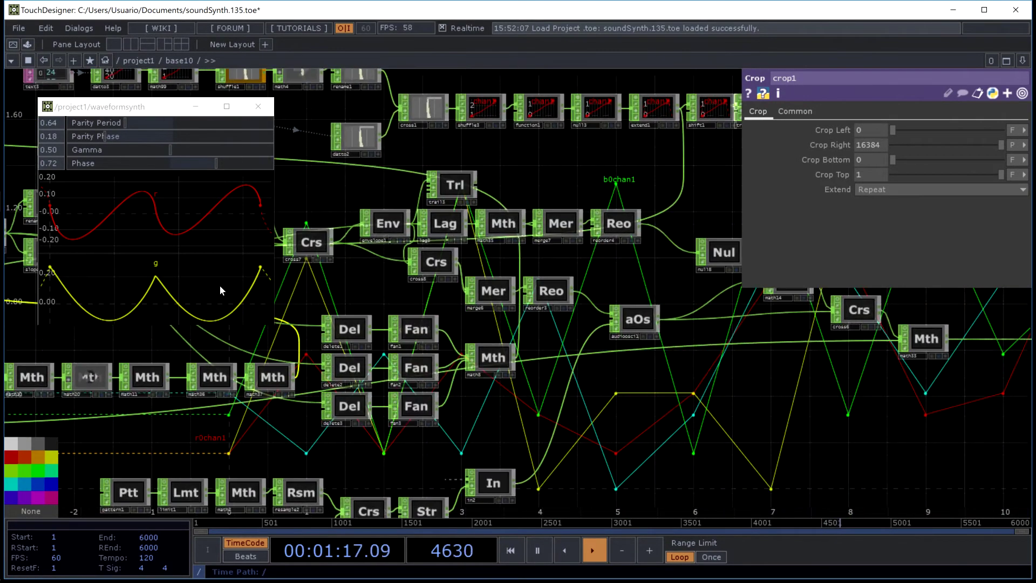
scroll(652, 329, down, 5)
scroll(535, 232, up, 8)
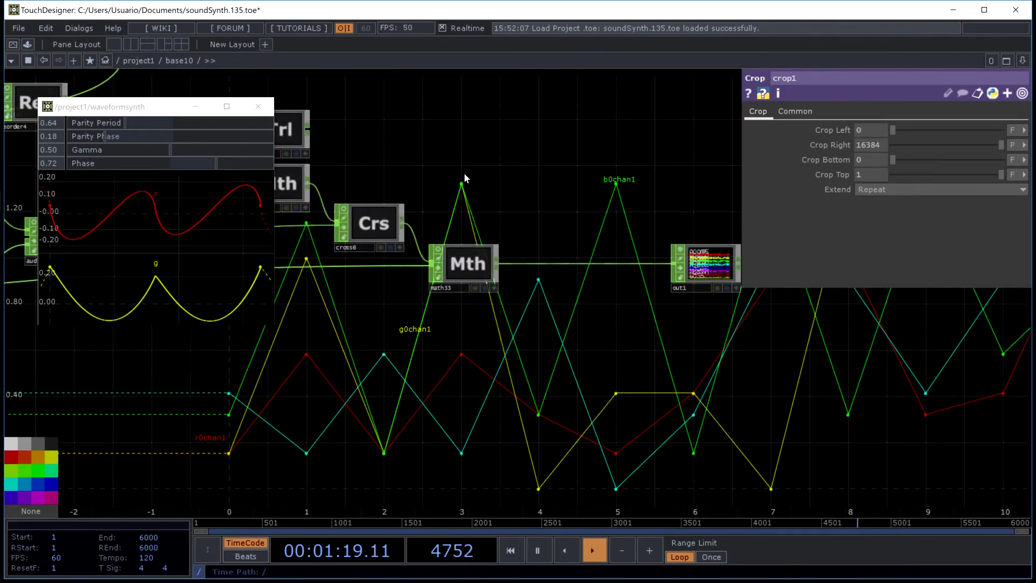
scroll(477, 178, down, 8)
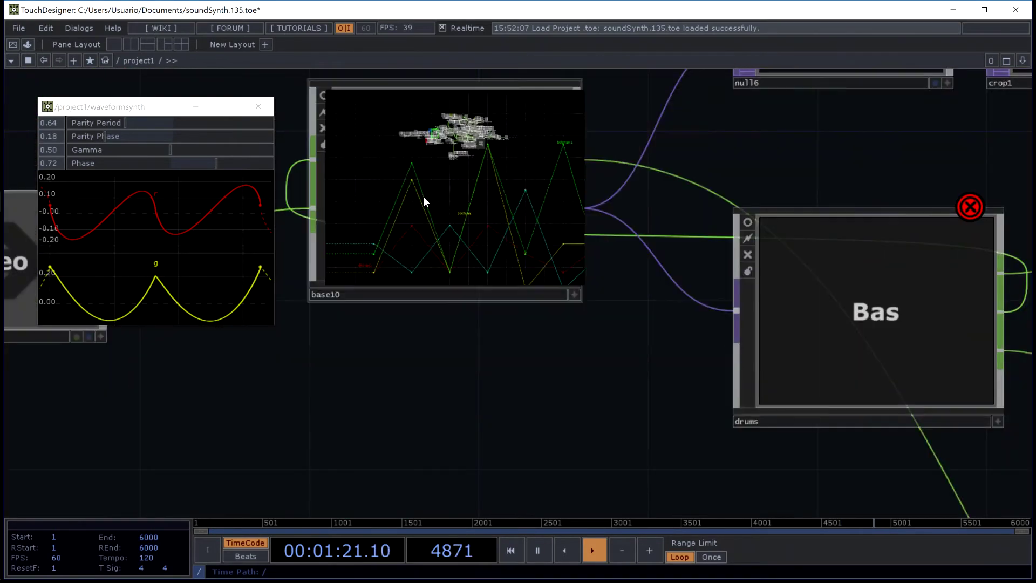
scroll(459, 210, up, 10)
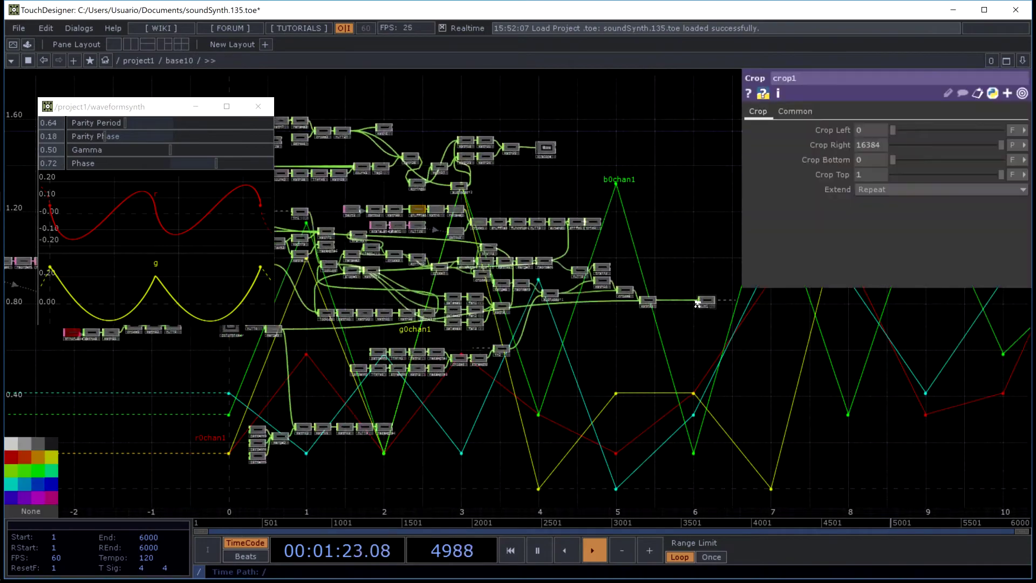
scroll(702, 309, up, 4)
scroll(697, 336, down, 6)
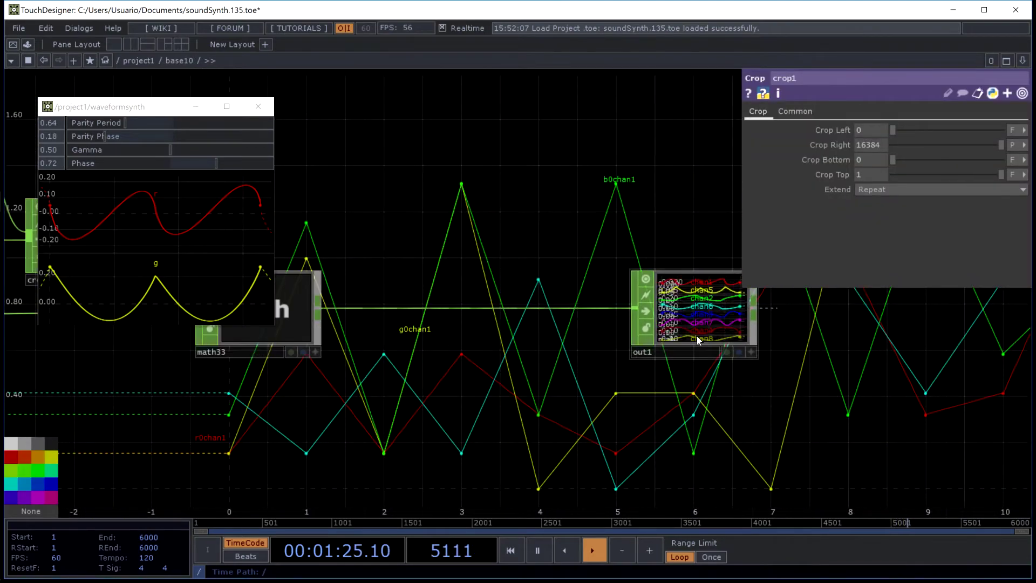
scroll(598, 299, down, 3)
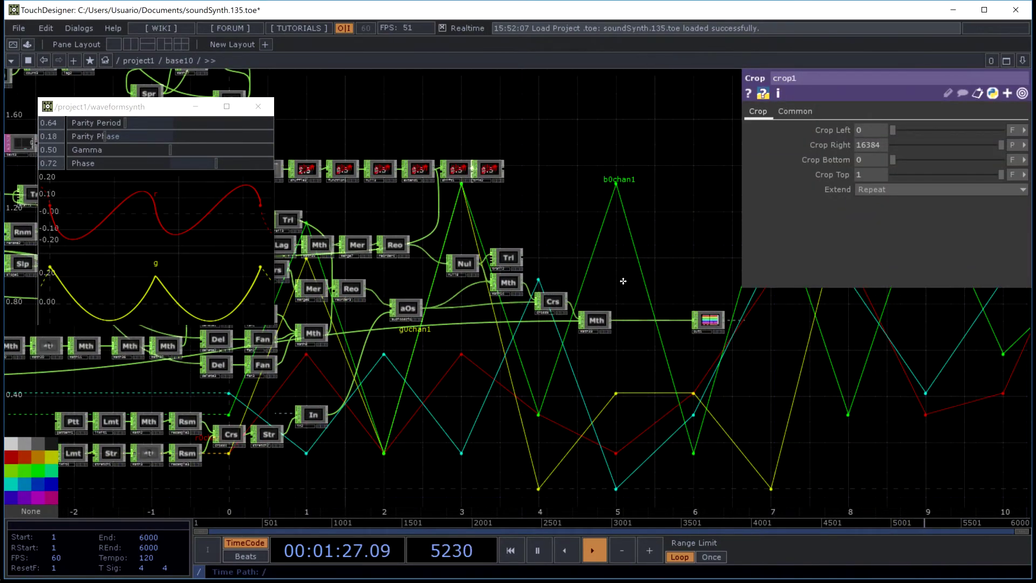
- Turn on the viewers of reorder3 and audioosci1 in base10 to show their channel values and waveforms
drag(623, 282, 739, 360)
scroll(739, 361, up, 5)
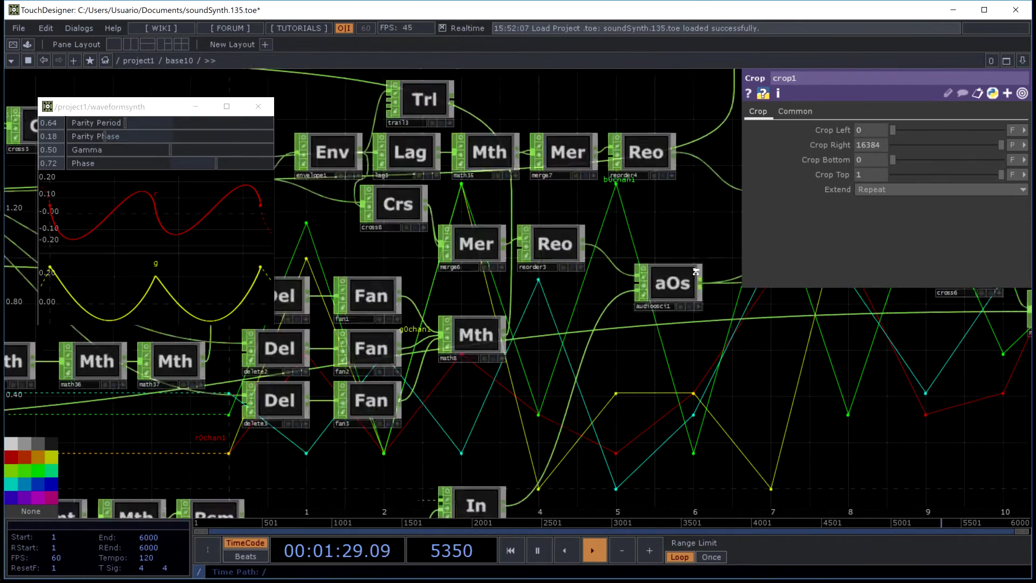
scroll(696, 271, up, 4)
click(300, 188)
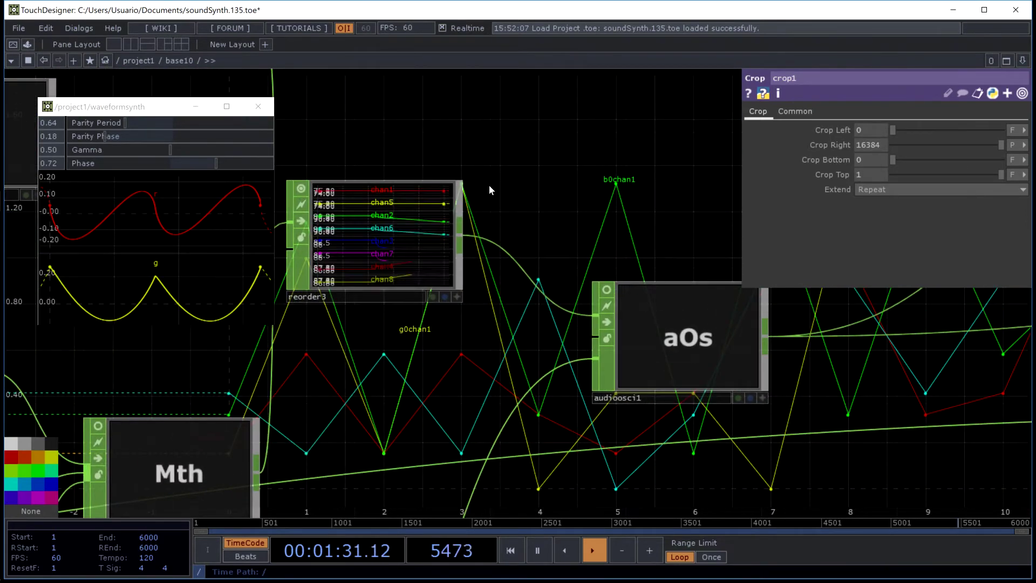
drag(487, 184, 517, 190)
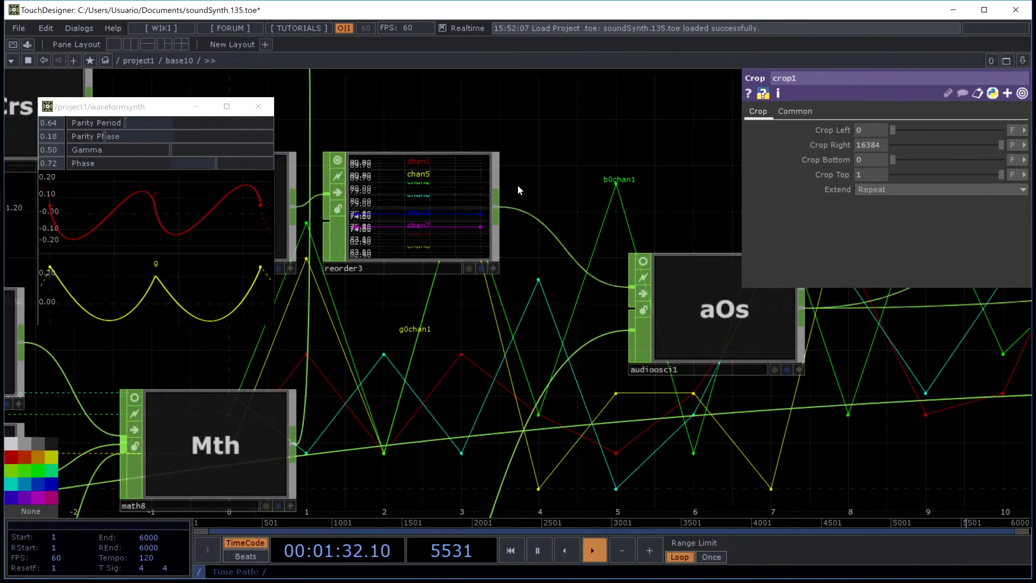
click(642, 263)
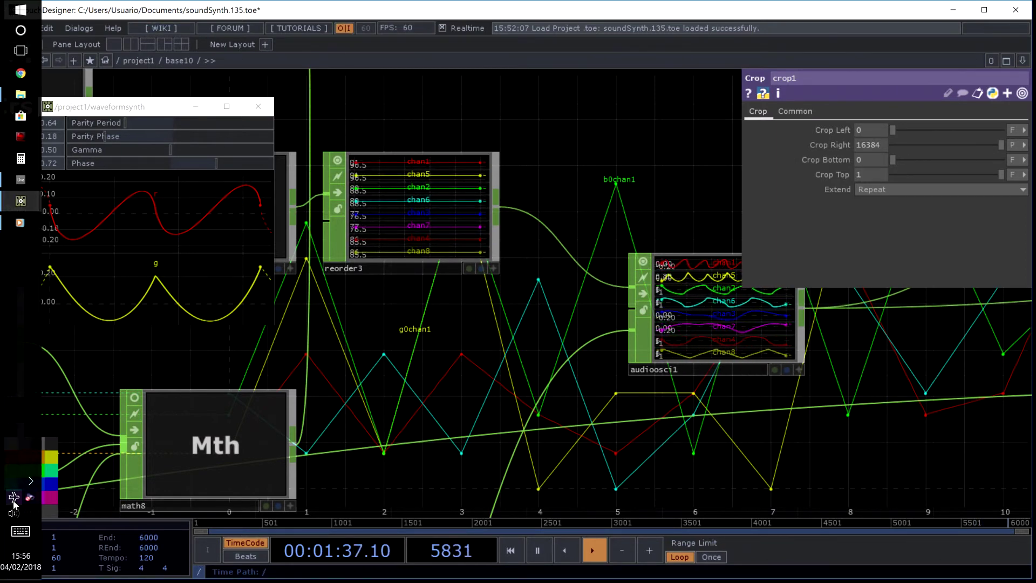
- Lower the system speaker volume to 0
click(11, 512)
scroll(10, 499, down, 1)
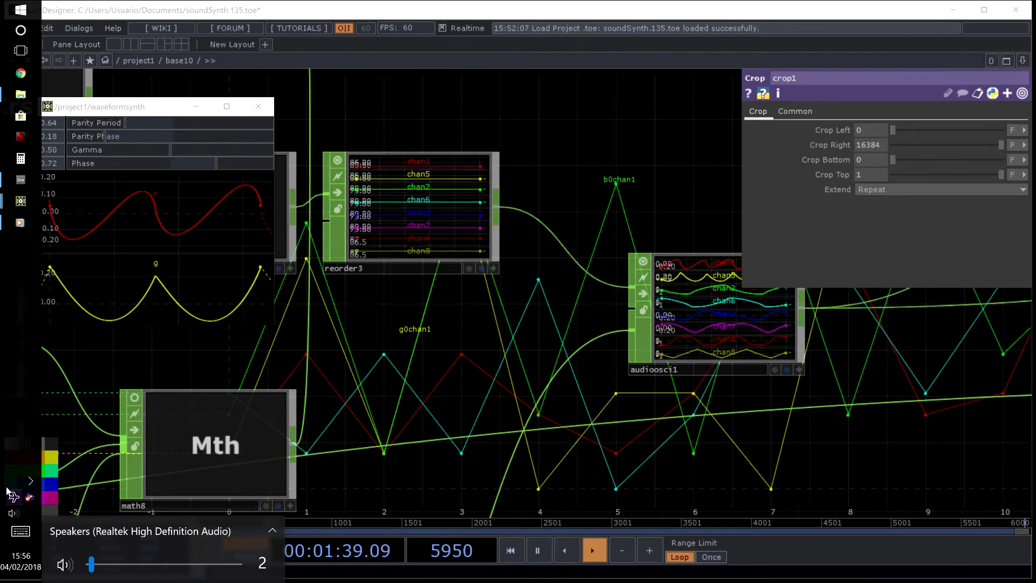
scroll(9, 492, down, 1)
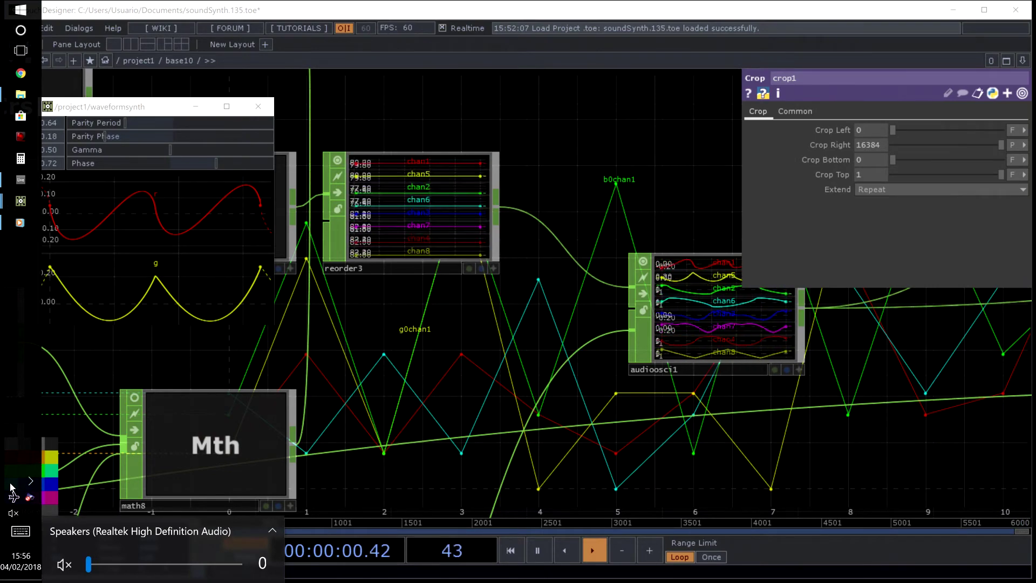
click(192, 188)
- Leave base10 and examine the output end of the project1 network around math12, filters and xyScope
key(h)
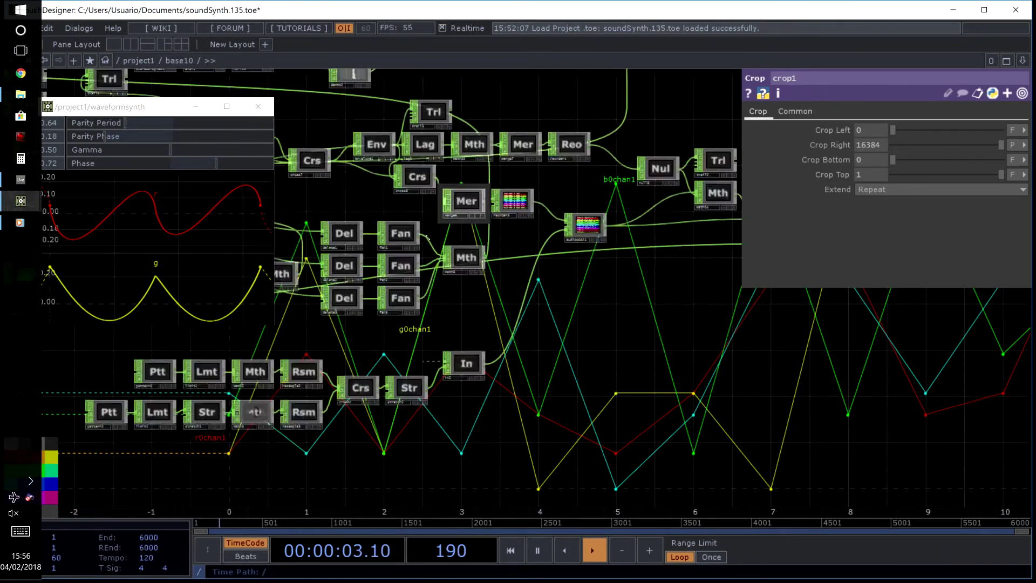
scroll(428, 237, down, 10)
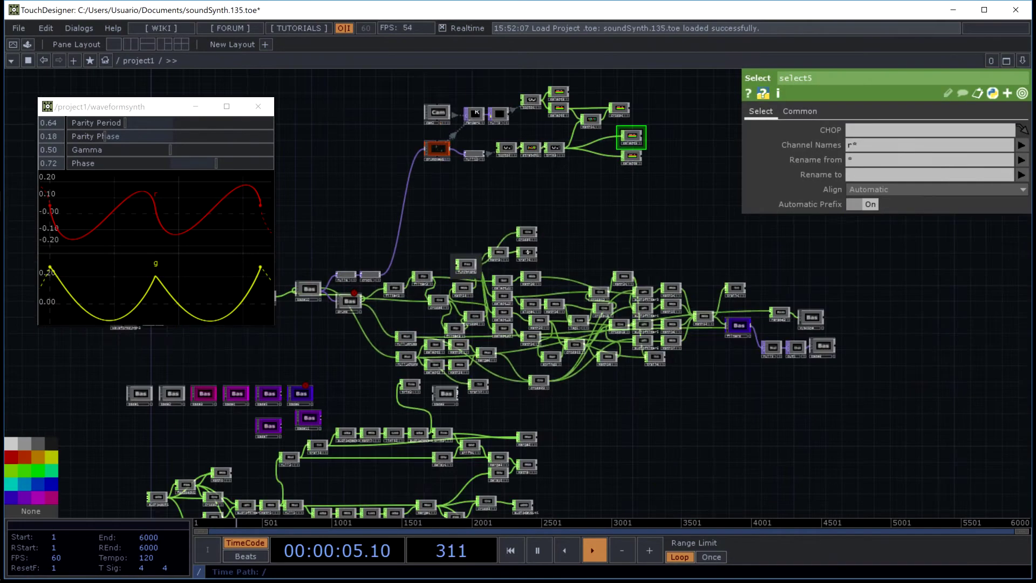
scroll(527, 251, down, 10)
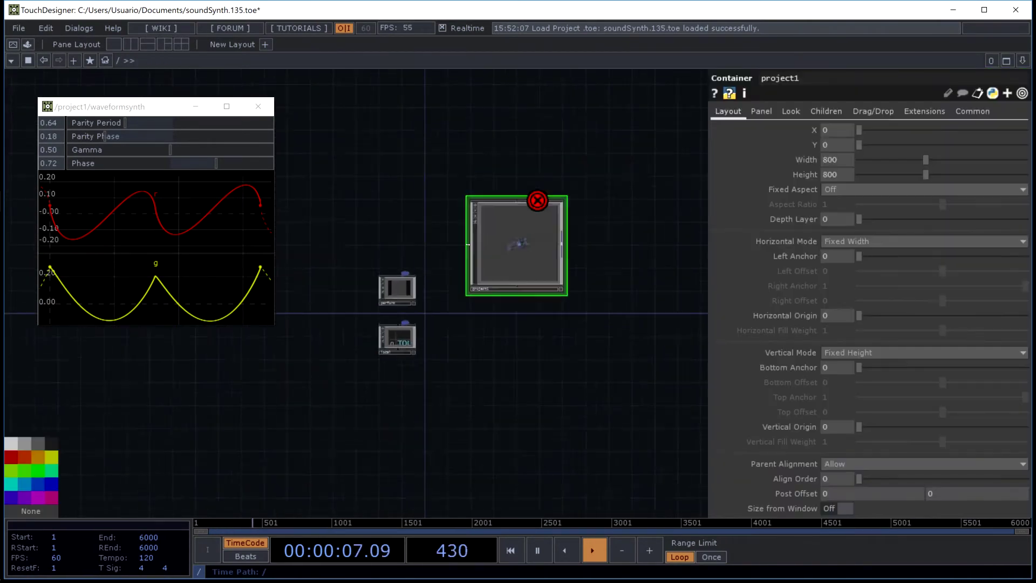
scroll(468, 244, up, 8)
scroll(317, 340, down, 2)
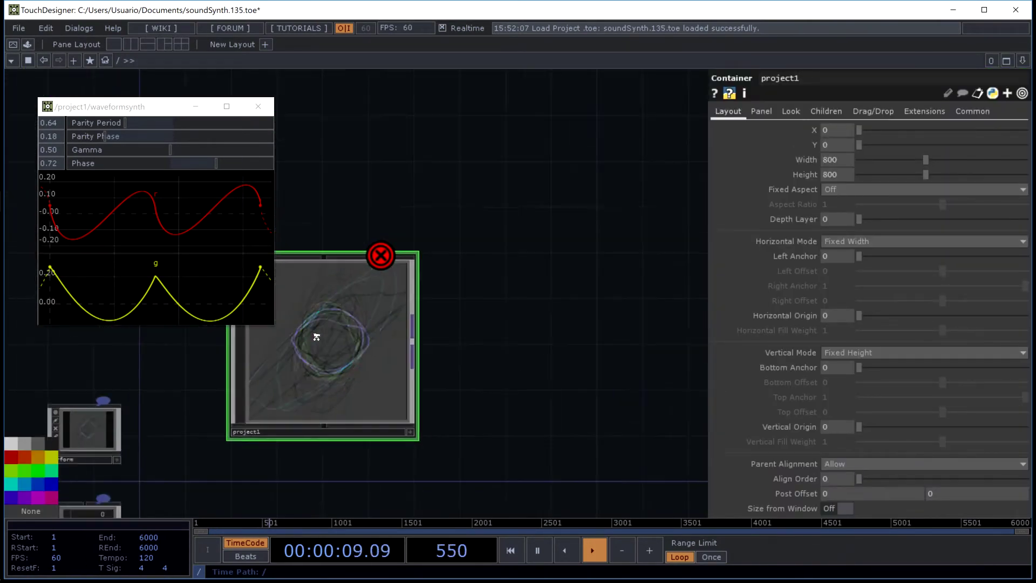
scroll(316, 337, up, 6)
scroll(560, 255, up, 4)
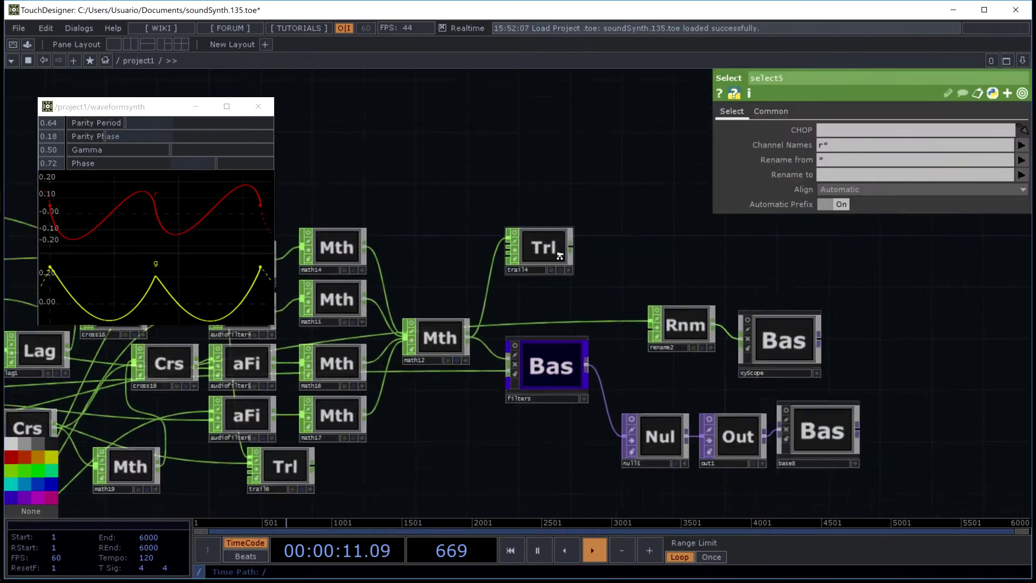
scroll(660, 241, up, 2)
scroll(704, 310, down, 4)
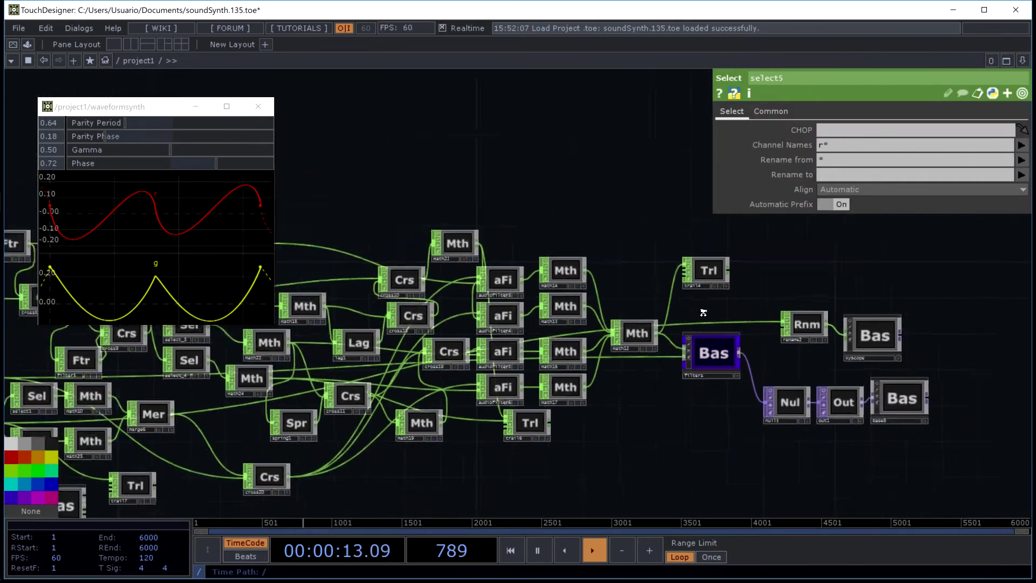
- Examine the stretch1, trim3 and select5 branch and the audio spectrum chains elsewhere in project1
drag(681, 222, 813, 267)
scroll(719, 240, down, 2)
scroll(468, 338, up, 8)
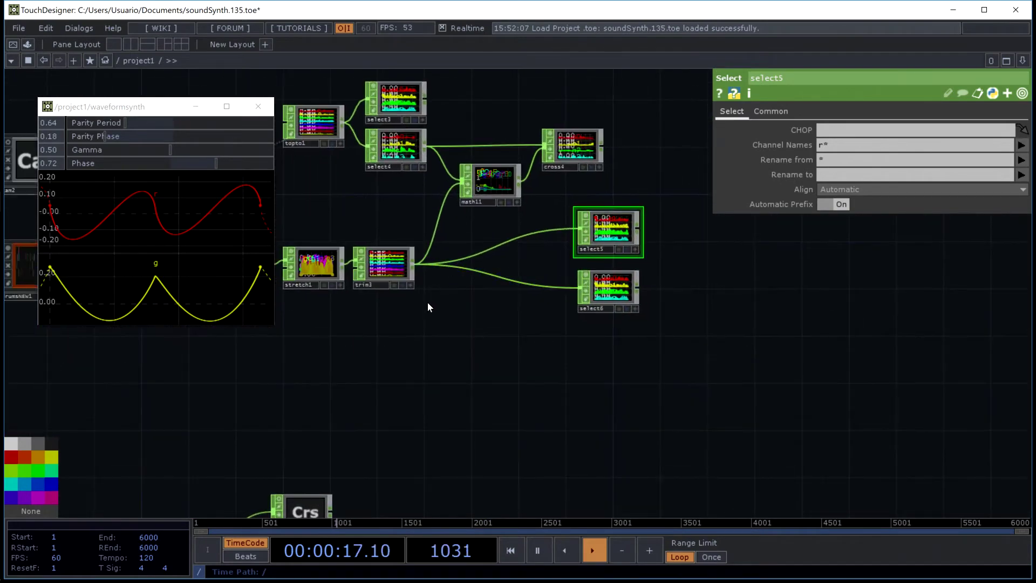
drag(427, 302, 727, 224)
drag(594, 280, 583, 95)
scroll(582, 94, down, 5)
scroll(691, 400, up, 5)
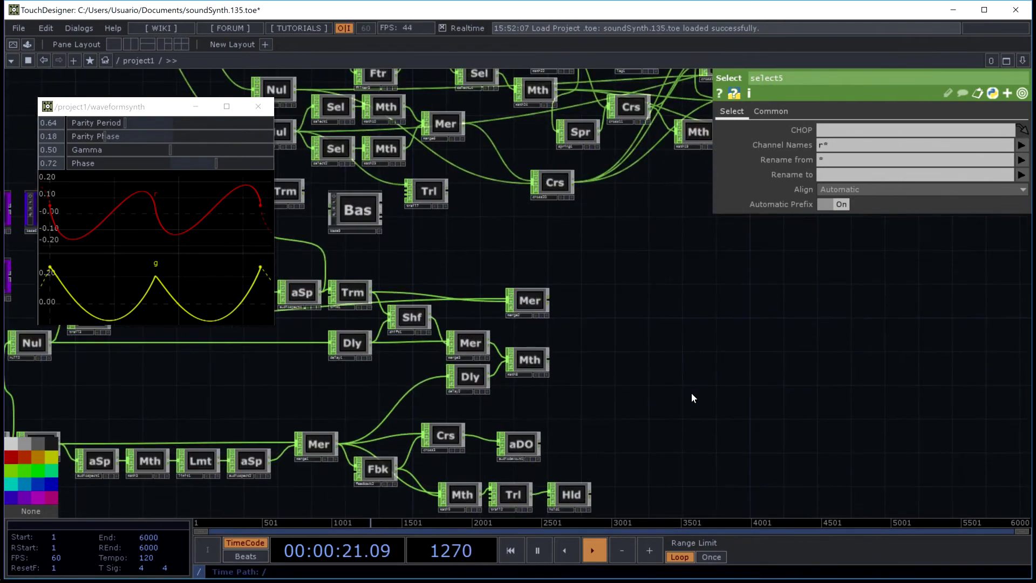
- Locate the group of coloured base components in project1 and look briefly inside base6
drag(692, 393, 615, 432)
drag(687, 108, 674, 404)
drag(818, 265, 529, 224)
drag(548, 187, 788, 213)
drag(509, 213, 754, 243)
drag(592, 213, 809, 329)
scroll(650, 283, up, 10)
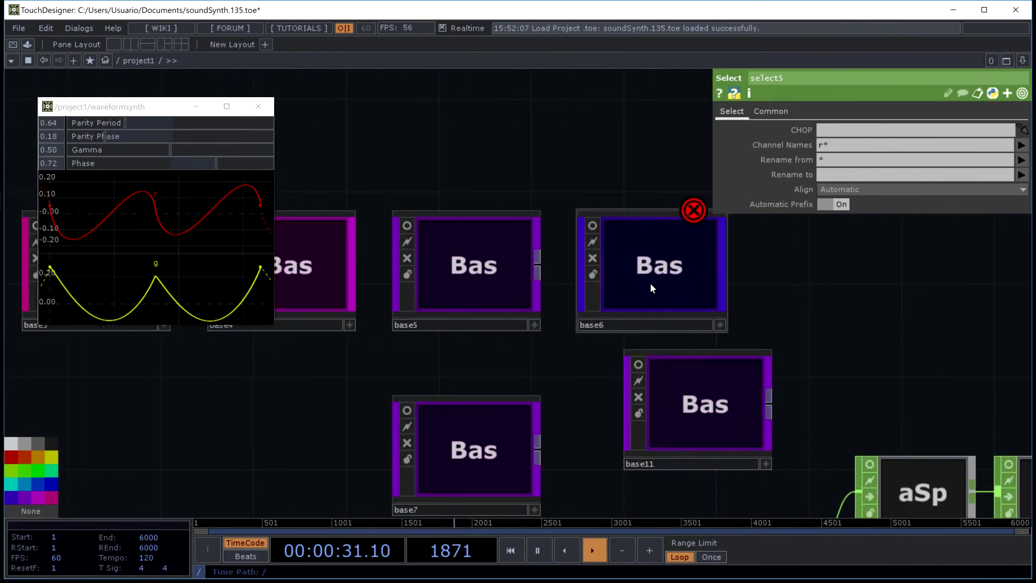
scroll(650, 284, up, 3)
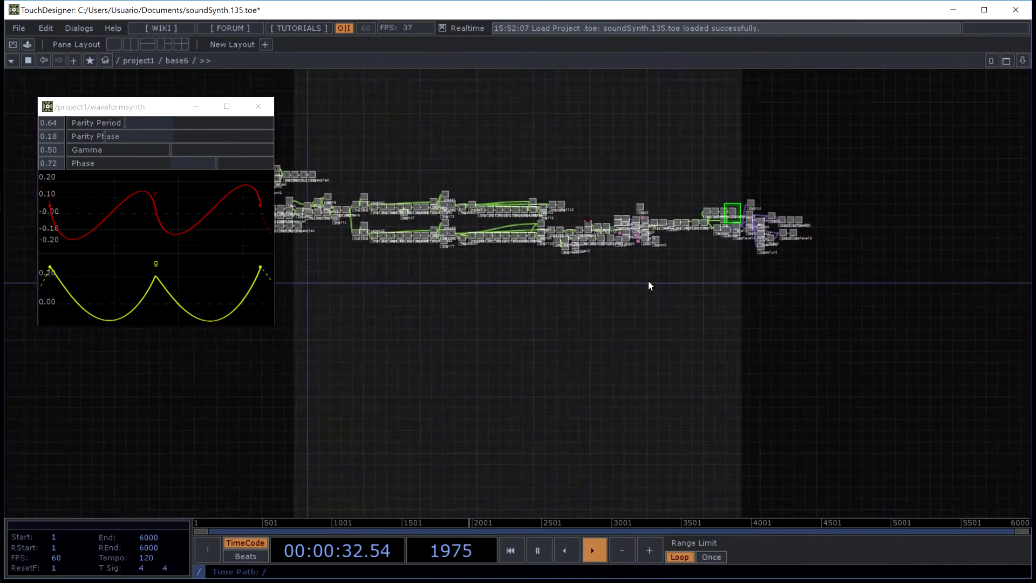
scroll(622, 274, down, 3)
scroll(598, 276, down, 6)
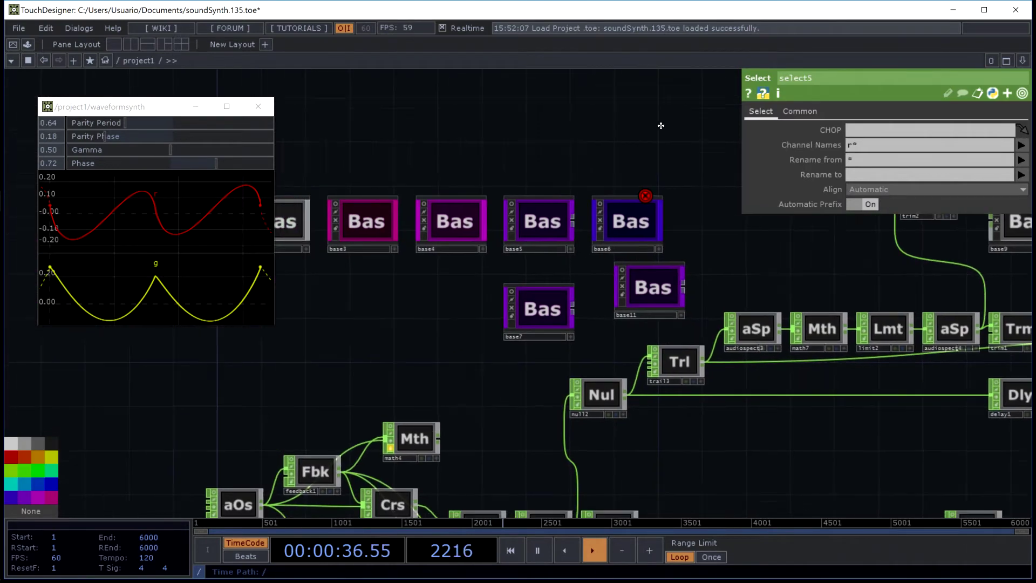
- Open the base4 component and find audiodevout2 beside its xyScope component
scroll(523, 225, up, 3)
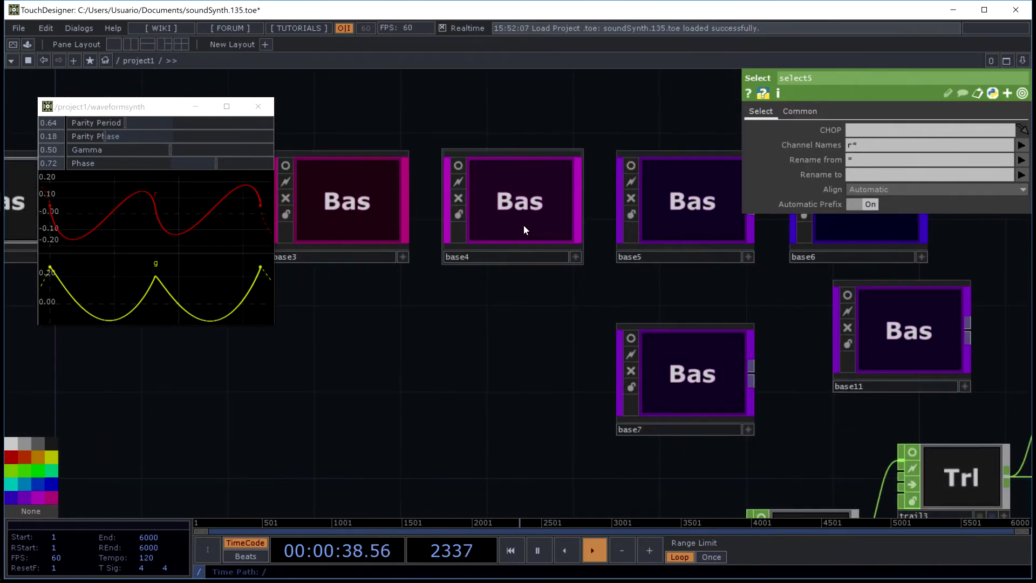
scroll(522, 224, up, 2)
scroll(512, 227, up, 3)
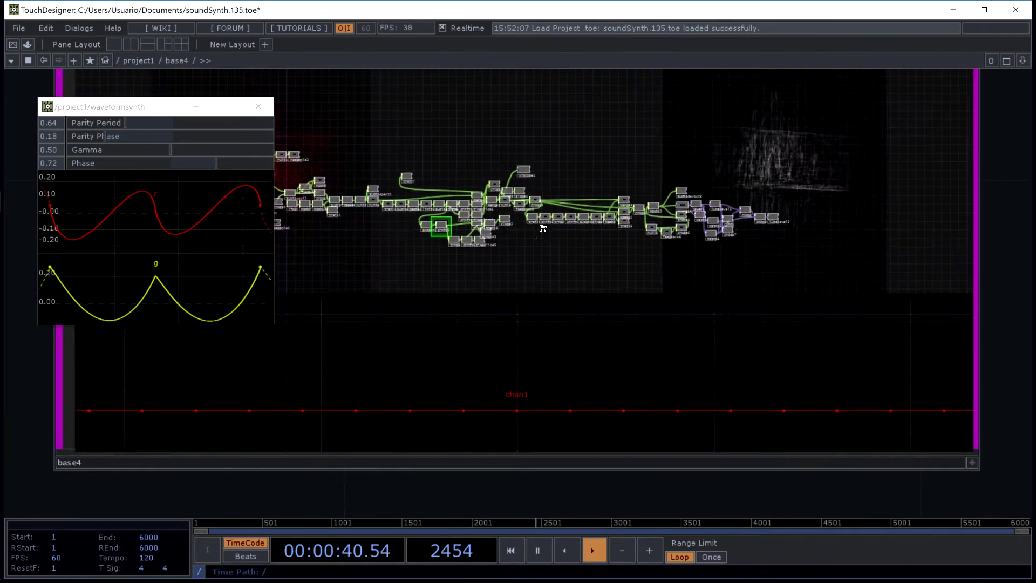
scroll(641, 345, up, 5)
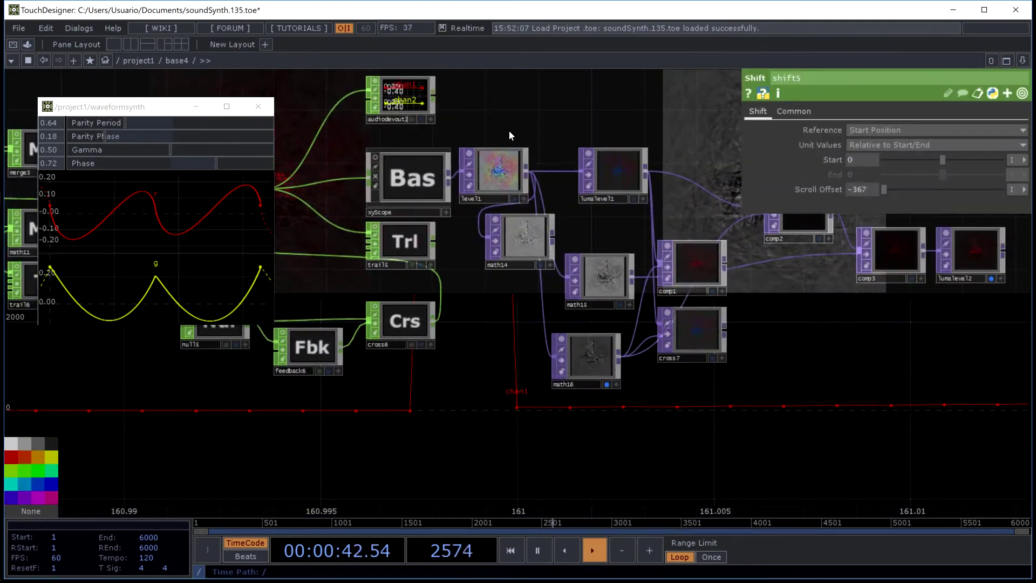
scroll(689, 137, up, 4)
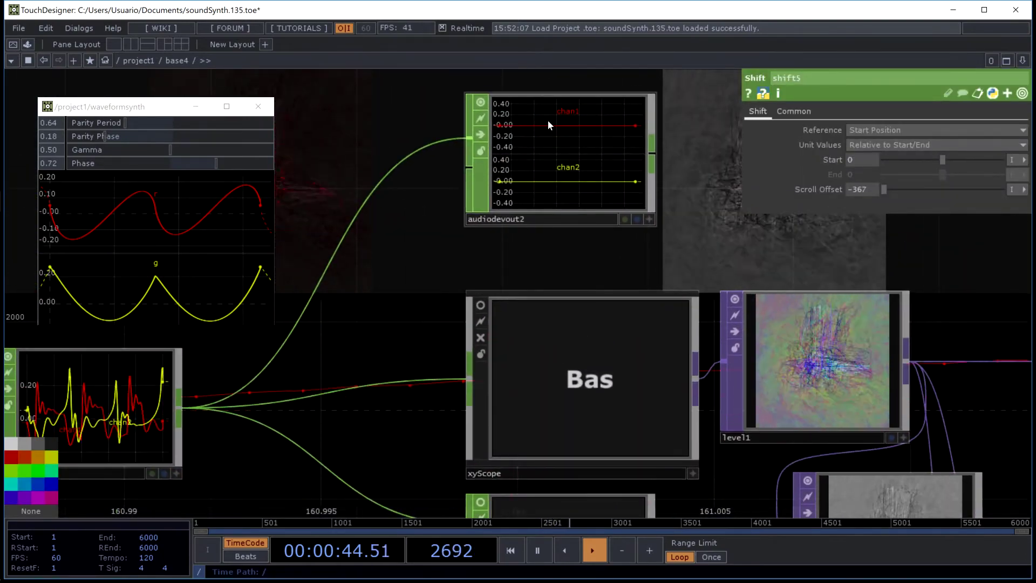
- Switch audiodevout2's driver to DirectSound and make the device output active
click(547, 119)
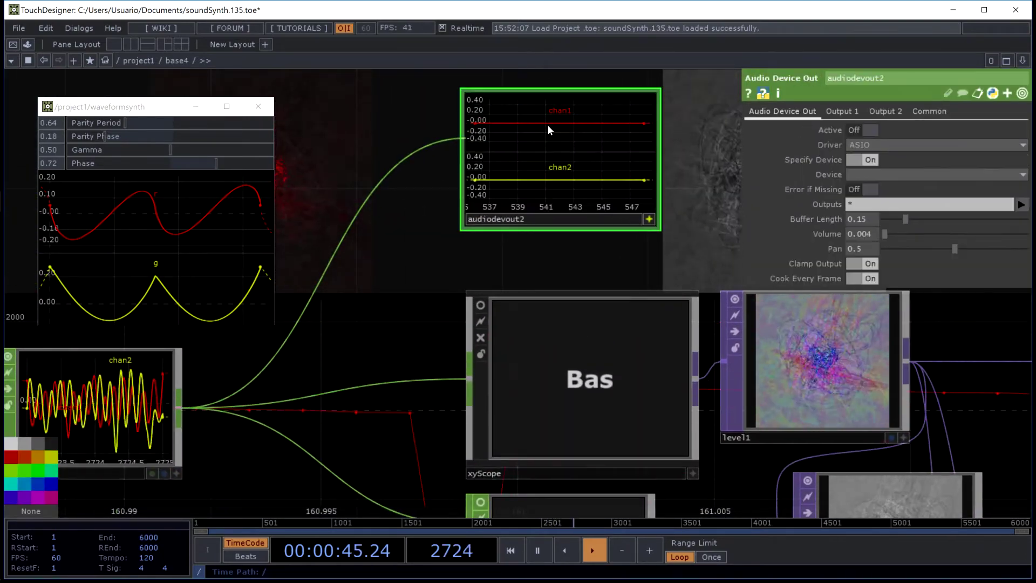
click(866, 145)
click(866, 161)
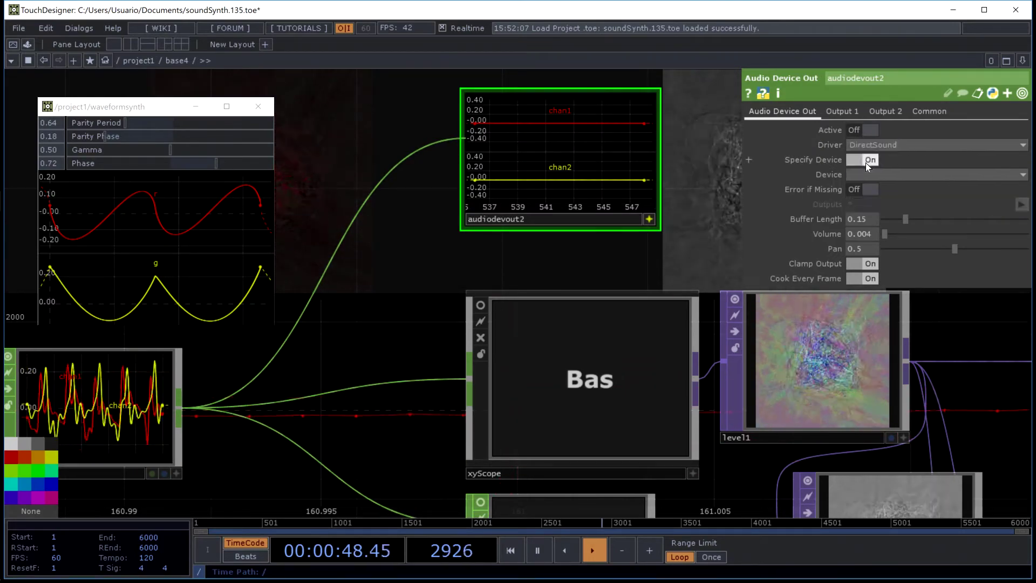
click(874, 130)
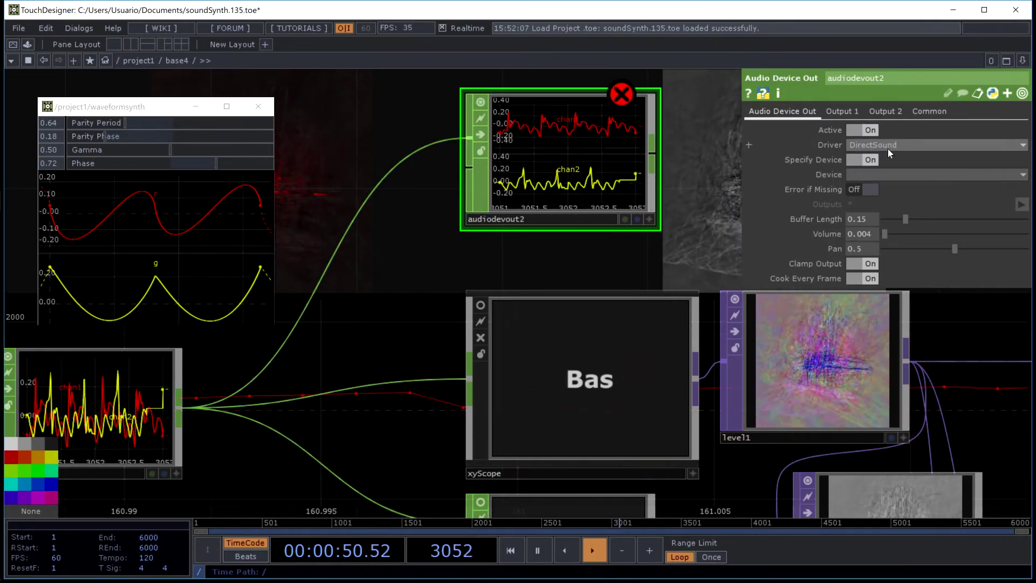
- Set audiodevout2's volume to 0.048 and its device to Speakers (Realtek High Definition Audio)
mouse_move(884, 233)
mouse_down()
mouse_move(981, 237)
mouse_move(890, 234)
mouse_up()
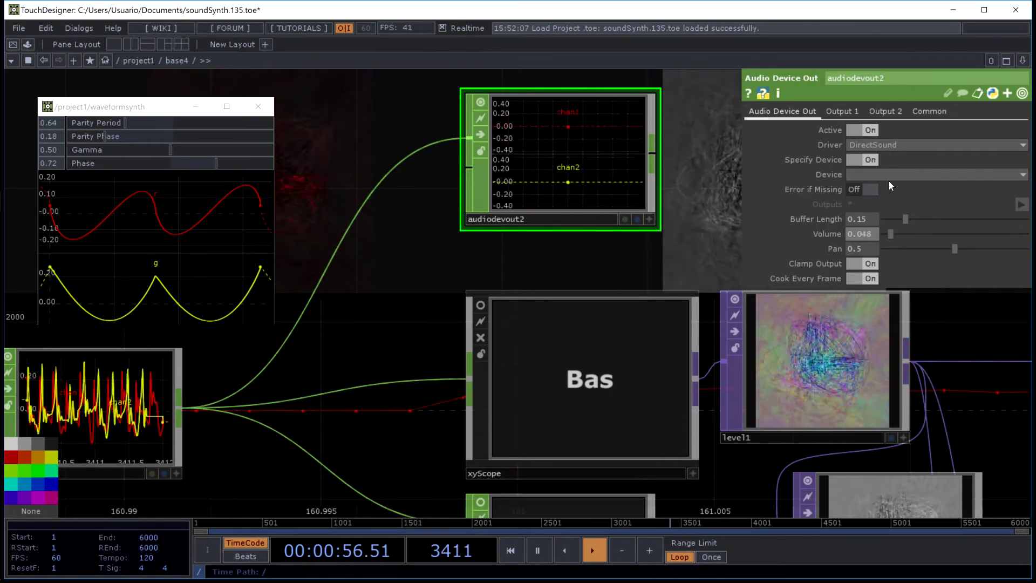
click(889, 178)
click(878, 202)
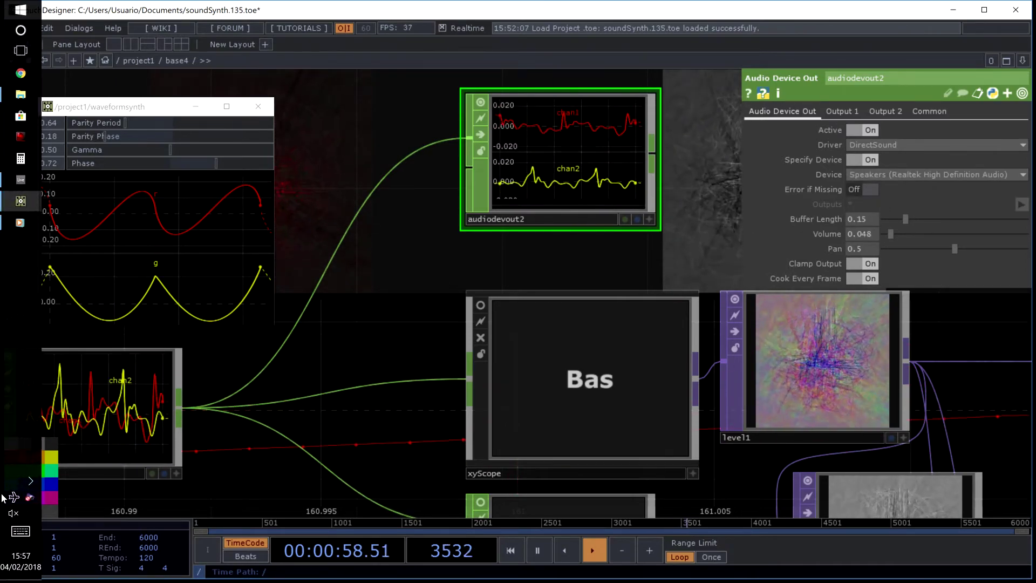
- Set the Windows speaker volume to 14, pause the perpetua track in the media player, and return to TouchDesigner
click(10, 512)
drag(88, 564, 110, 564)
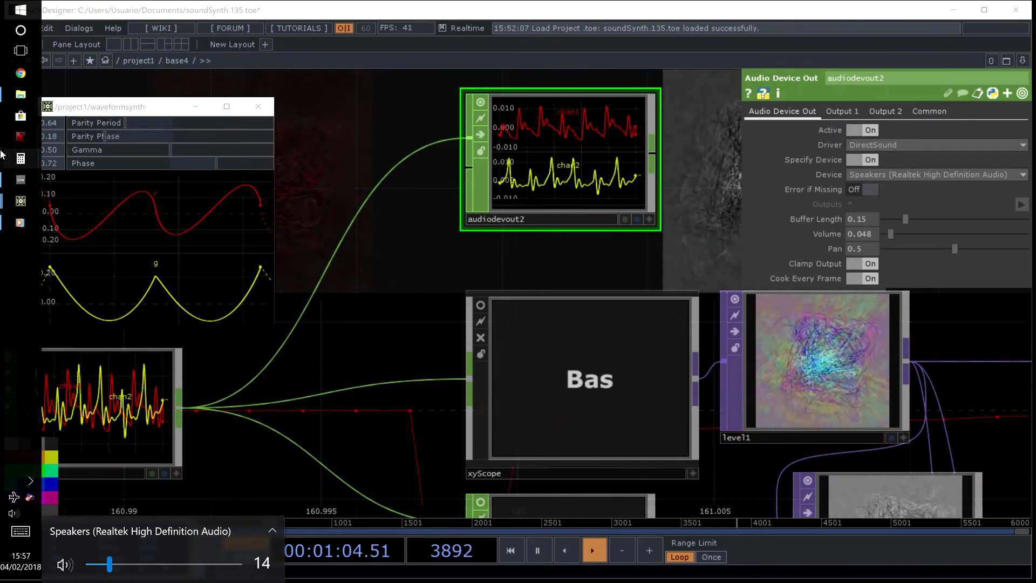
click(20, 222)
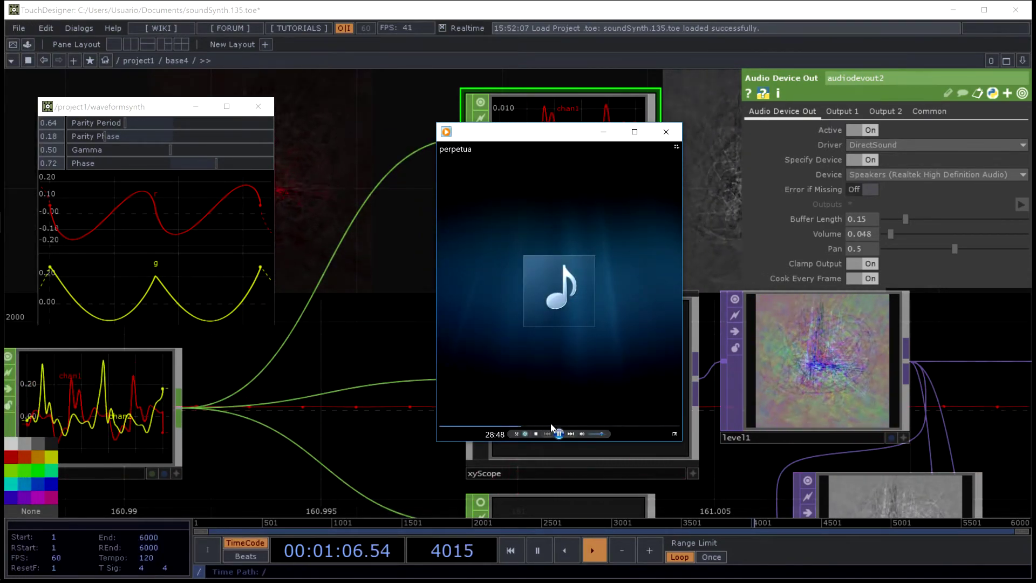
click(560, 434)
click(378, 173)
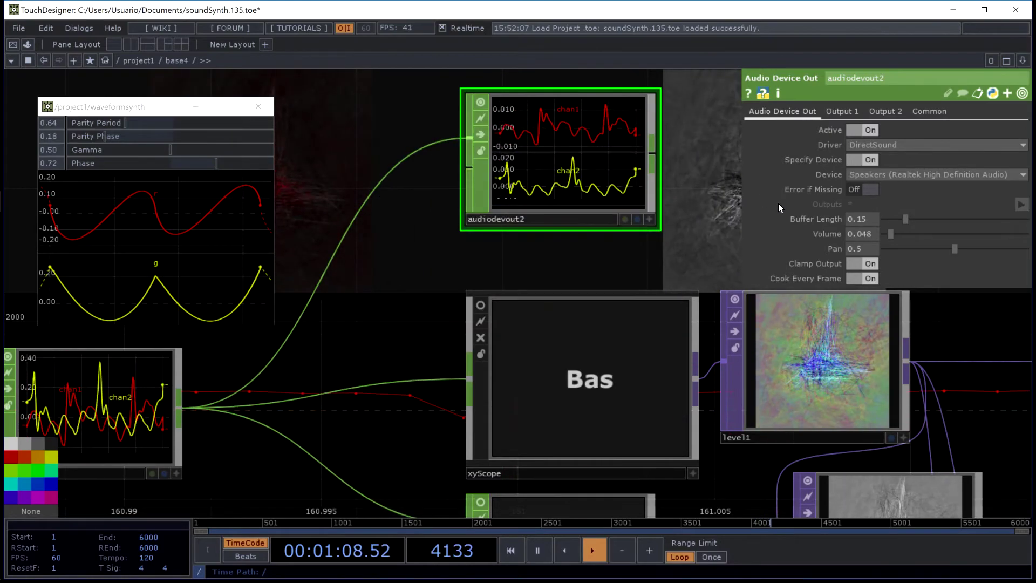
- Set audiodevout2's volume to 0.51 in base4 and move the waveformsynth window down, clear of the main operator chain
mouse_move(940, 233)
mouse_down()
mouse_move(966, 233)
mouse_move(957, 232)
mouse_up()
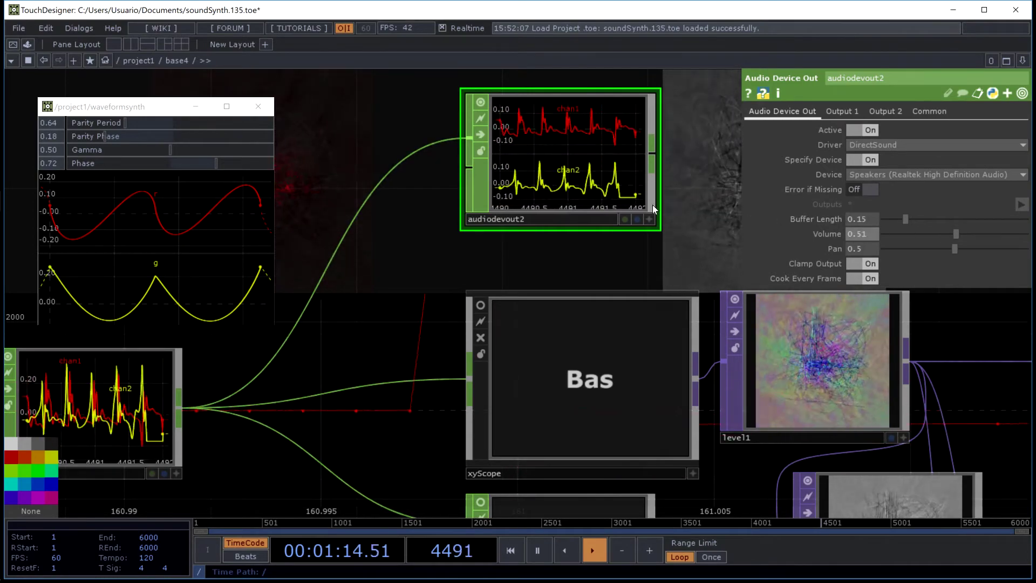
drag(402, 151, 532, 120)
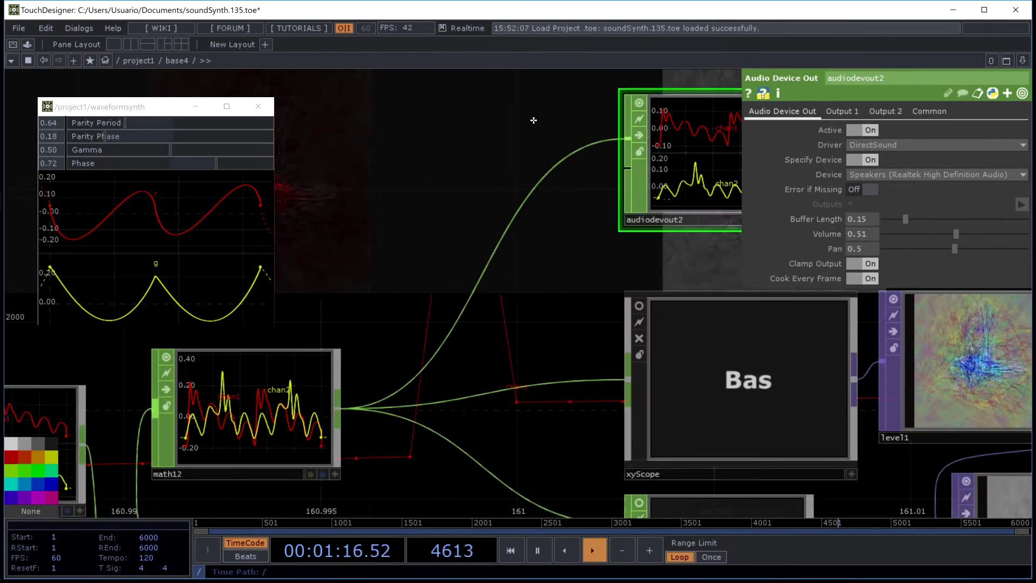
scroll(488, 183, down, 5)
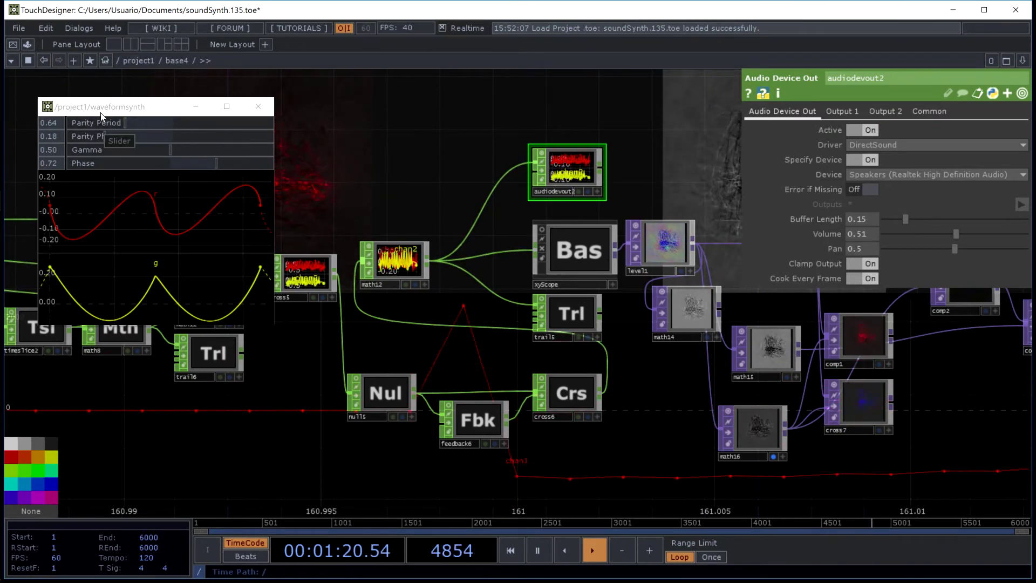
drag(101, 116, 135, 329)
- Examine base4's network around xyScope, level1 and math12, and its overall layout
drag(642, 145, 325, 61)
scroll(282, 122, up, 5)
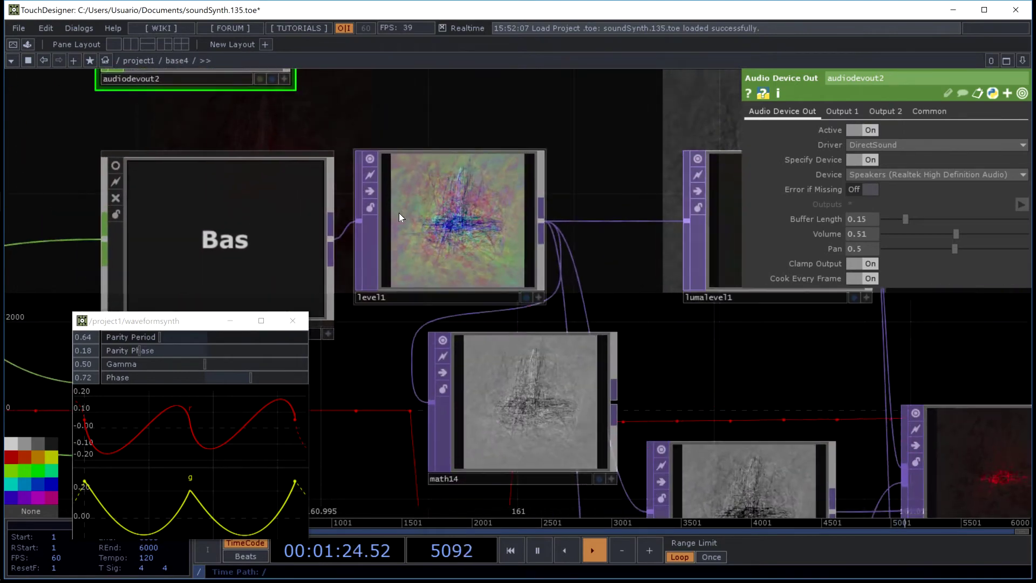
drag(399, 340, 690, 303)
scroll(559, 241, down, 3)
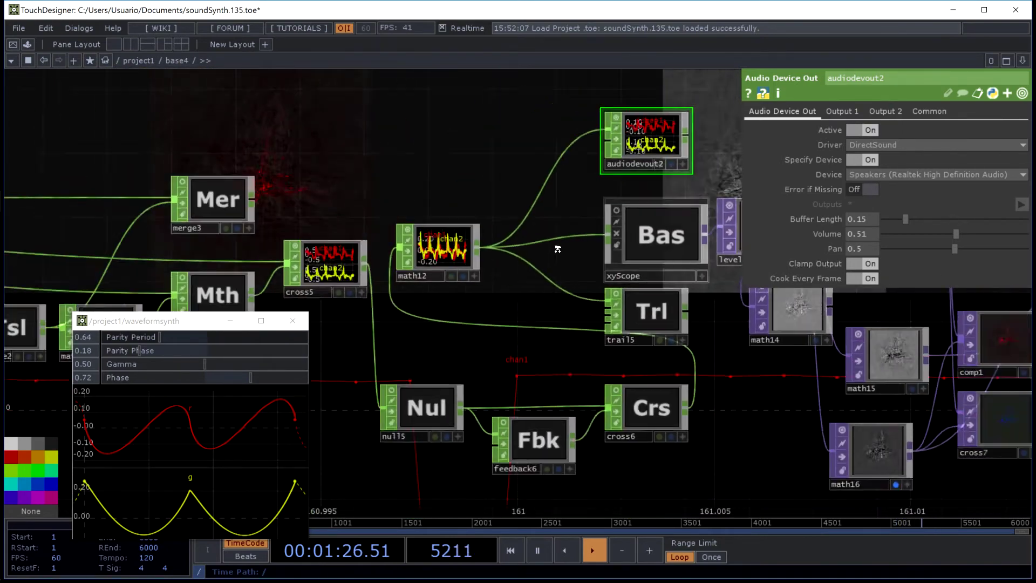
drag(493, 136, 601, 144)
scroll(600, 142, down, 2)
scroll(531, 207, down, 5)
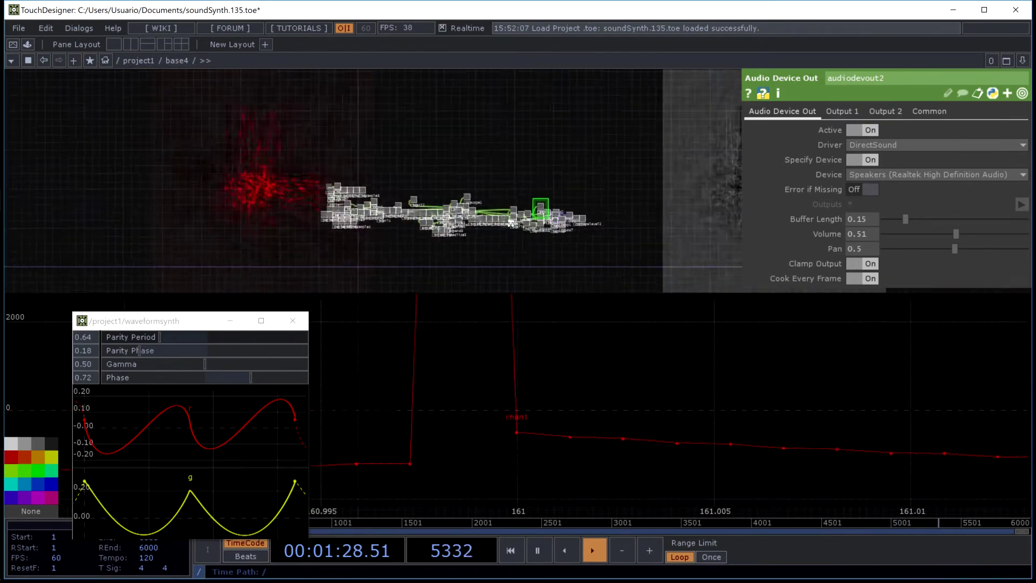
- Turn off audiodevout2's output in base4, return to project1 and open the base7 component
scroll(531, 207, up, 3)
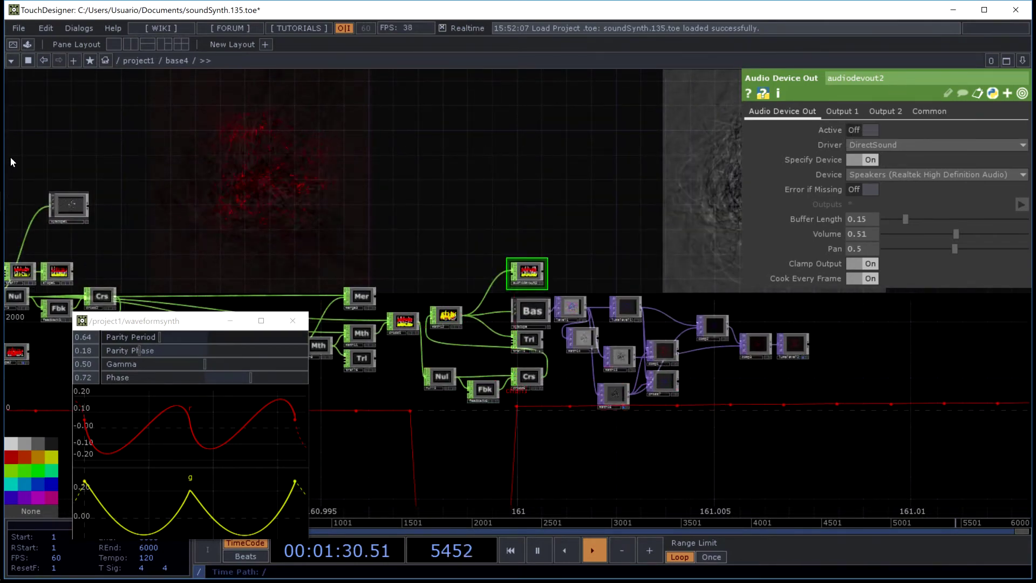
scroll(345, 189, down, 6)
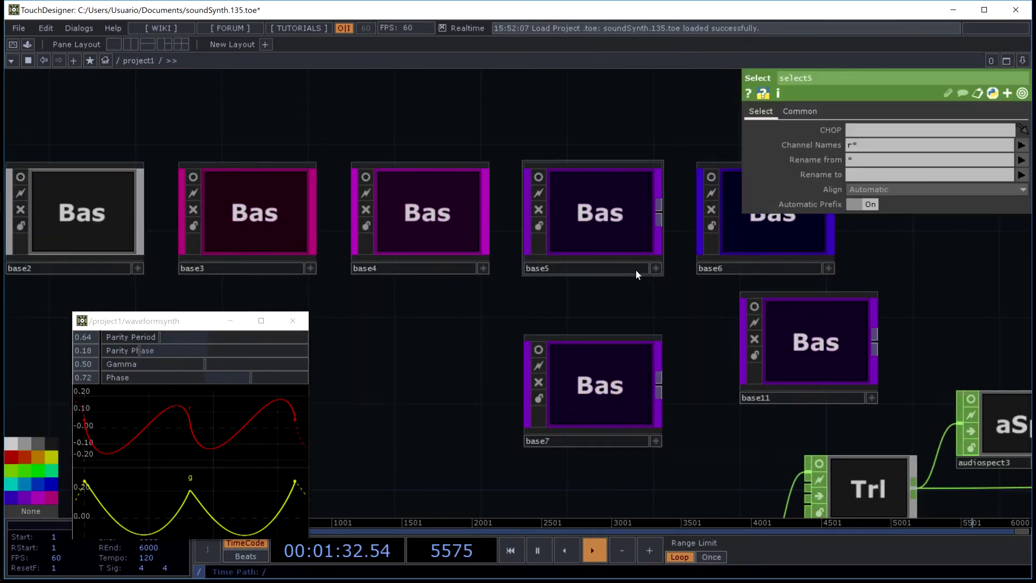
scroll(636, 400, up, 6)
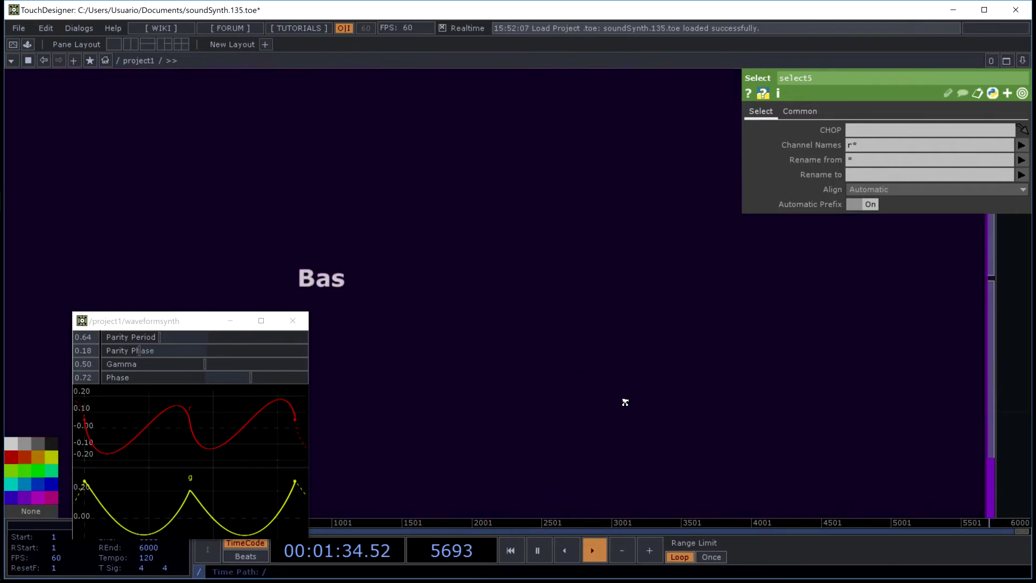
scroll(561, 292, up, 6)
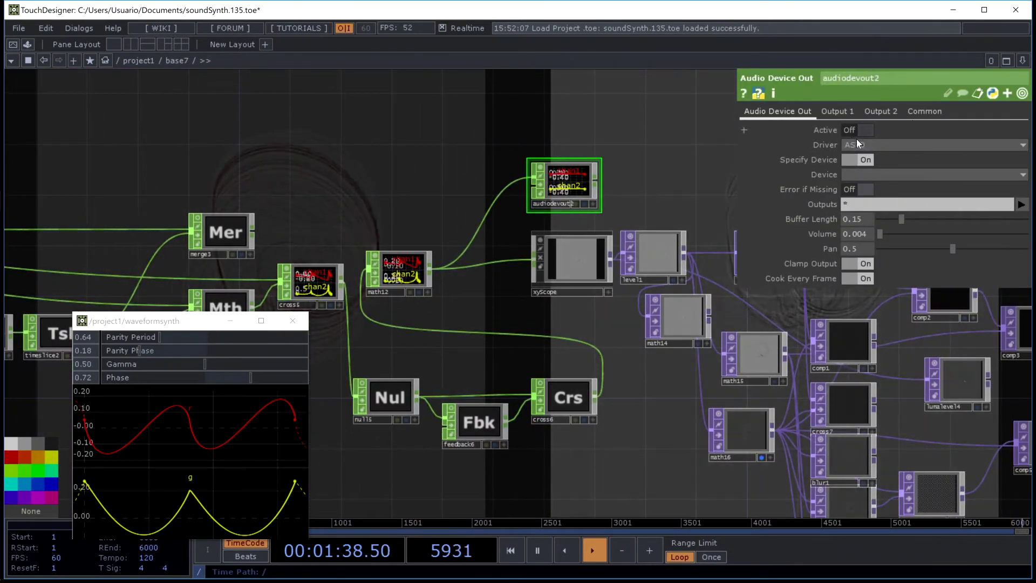
- Activate base7's audiodevout2 with the DirectSound driver and set its volume to 0.7
click(858, 130)
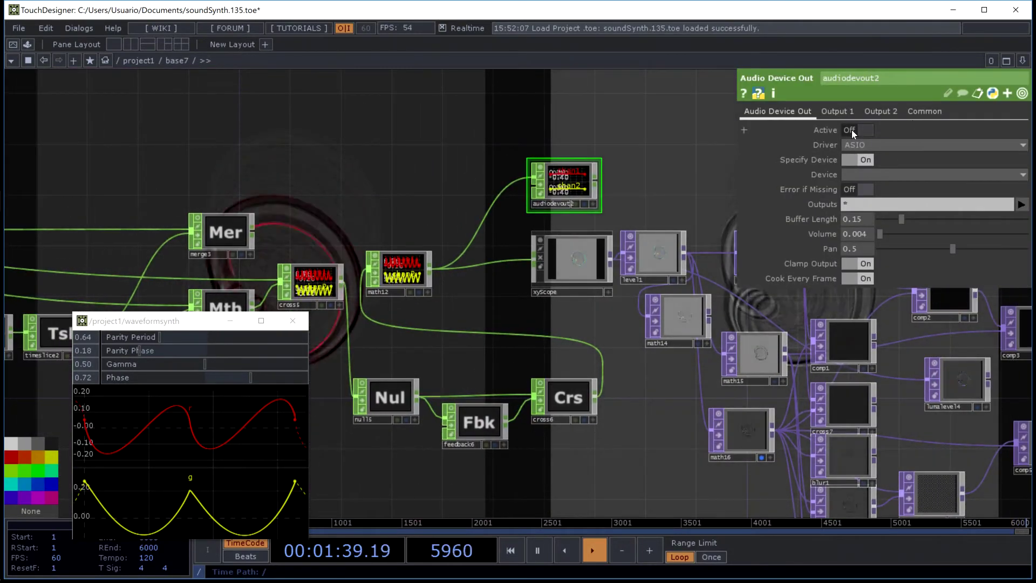
click(864, 173)
click(864, 206)
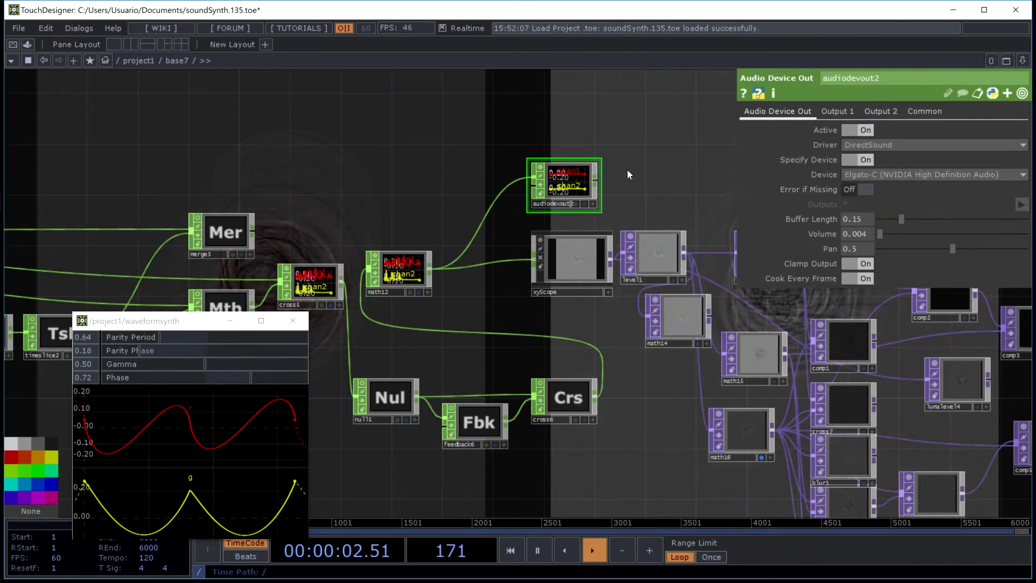
drag(879, 233, 982, 237)
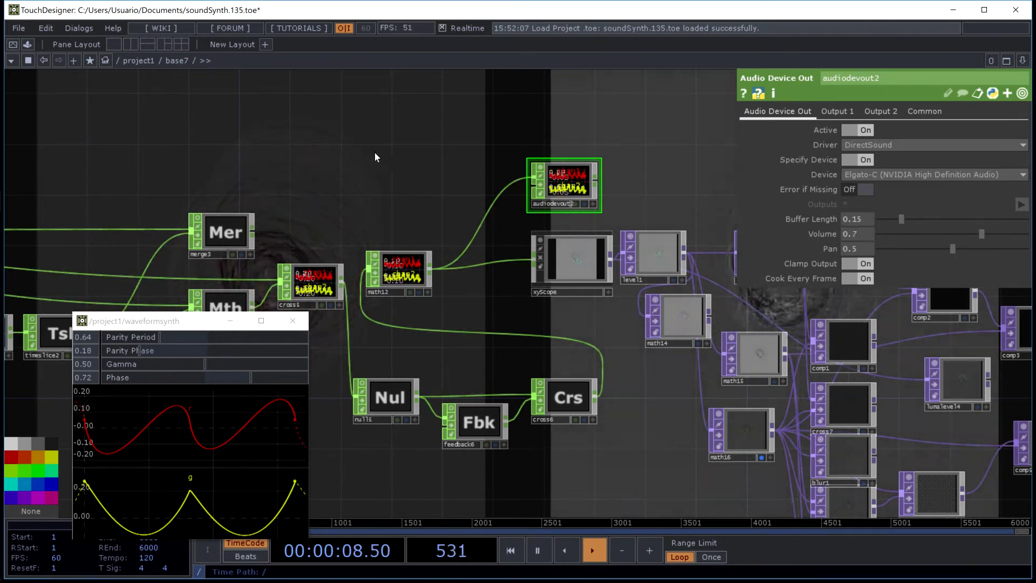
- Close the waveformsynth window and follow base7's operator chain back to its source generators
drag(374, 157, 456, 234)
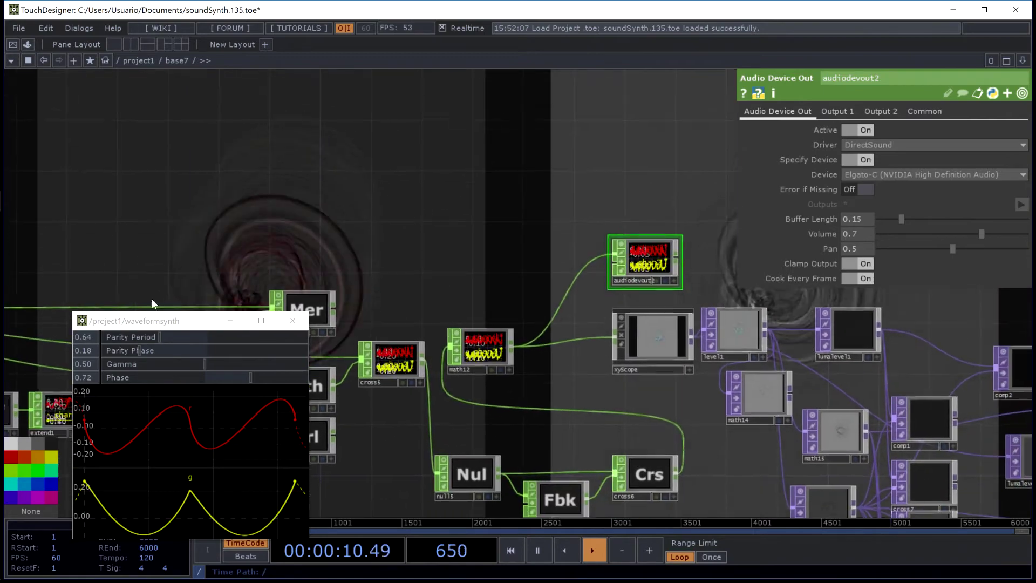
drag(152, 303, 148, 298)
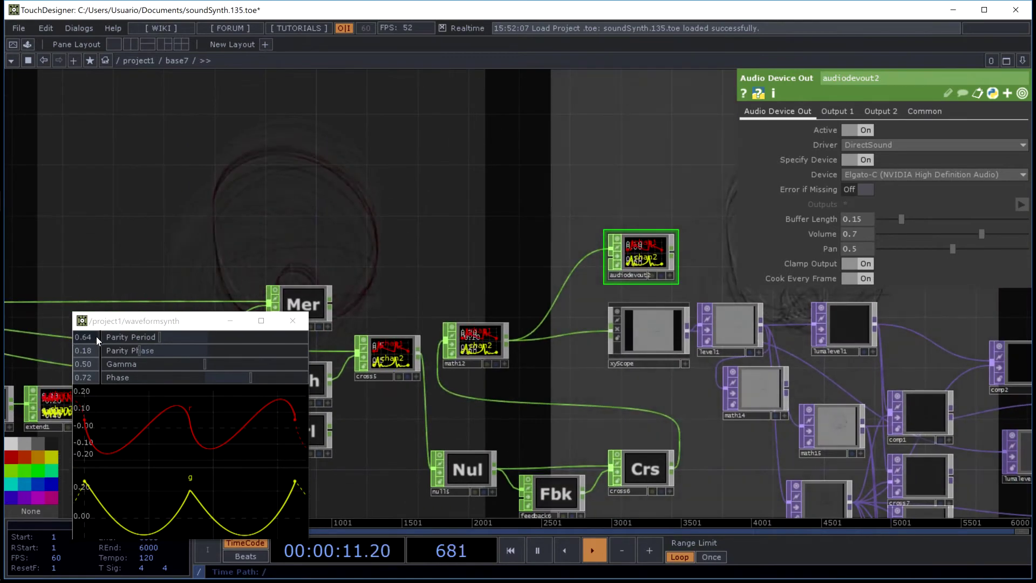
click(292, 321)
drag(254, 193, 421, 180)
scroll(324, 161, down, 3)
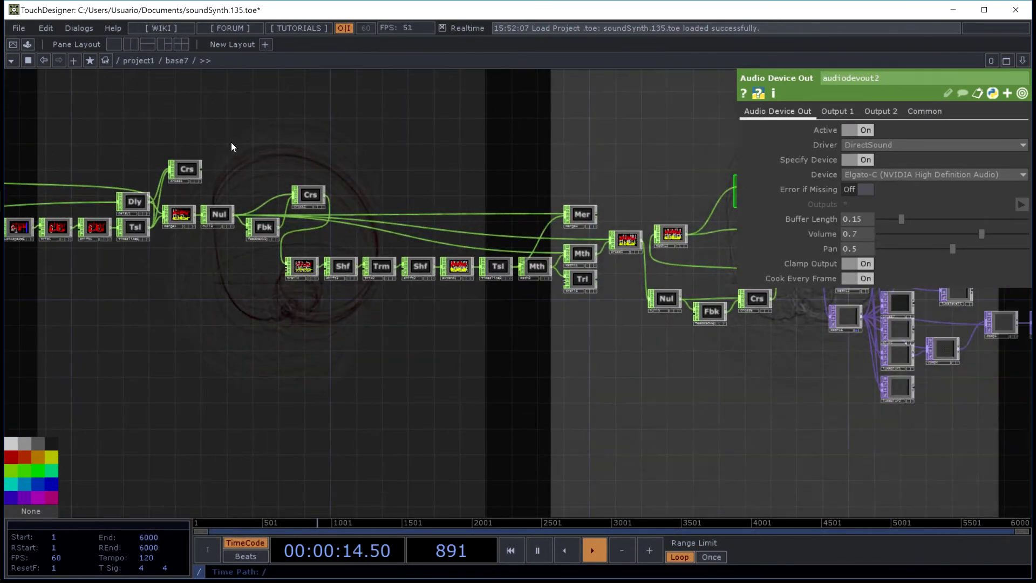
drag(231, 147, 324, 280)
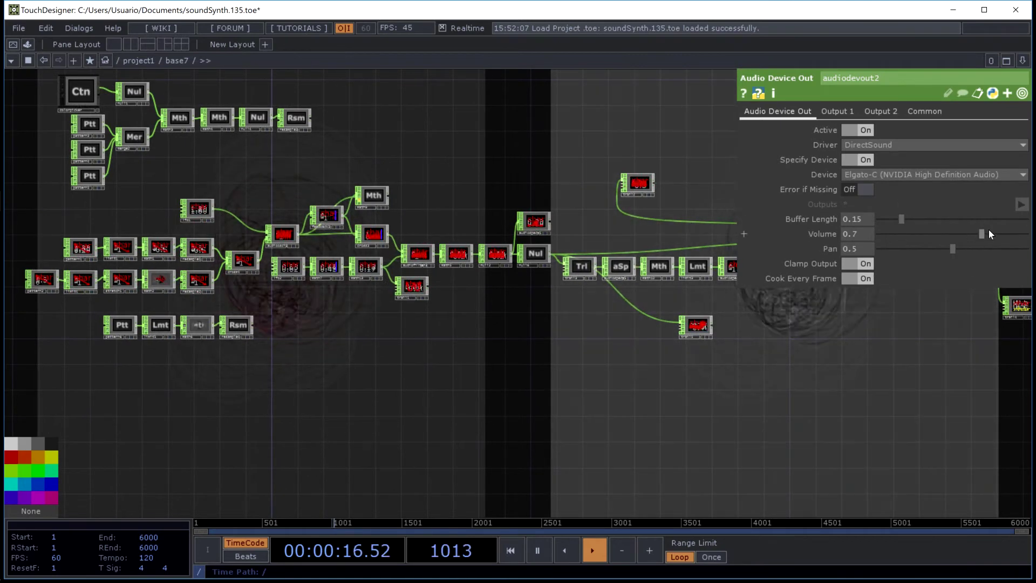
- Set audiodevout2's volume to 1 and the Windows speaker volume to 18
drag(988, 231, 1028, 224)
mouse_move(2, 475)
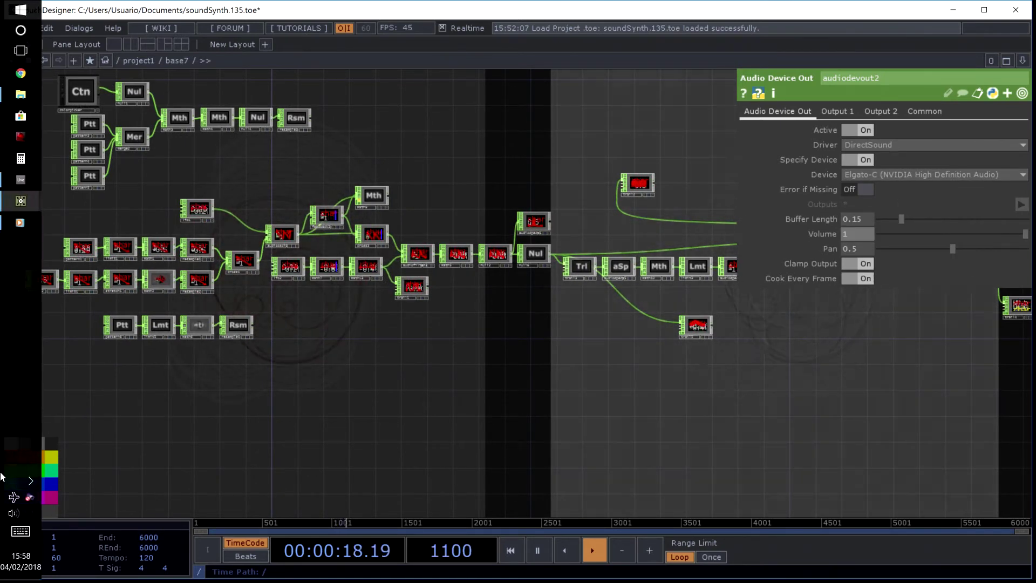
click(14, 514)
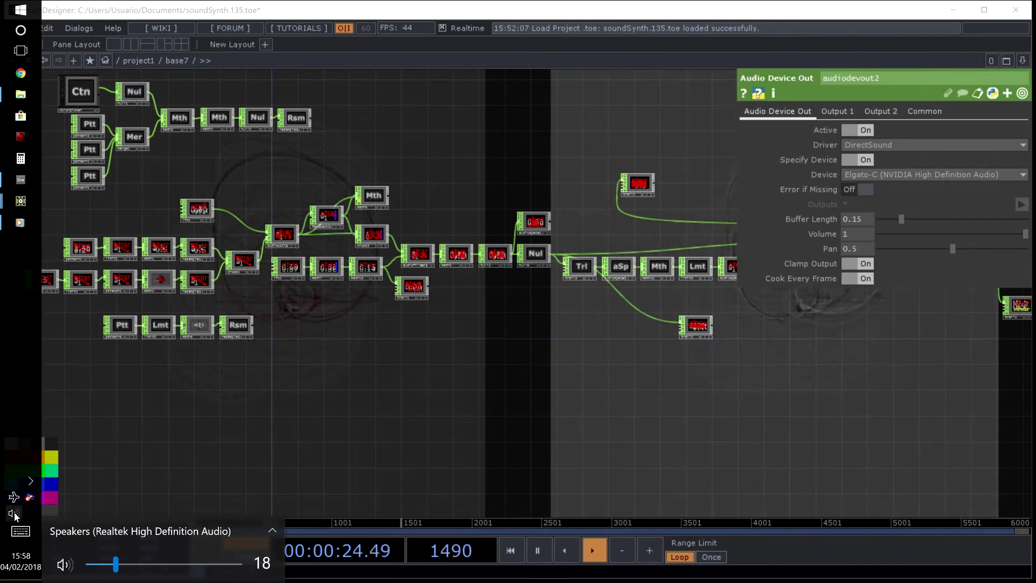
- Check the default playback device in the Windows sound settings and close them without making changes
right_click(14, 514)
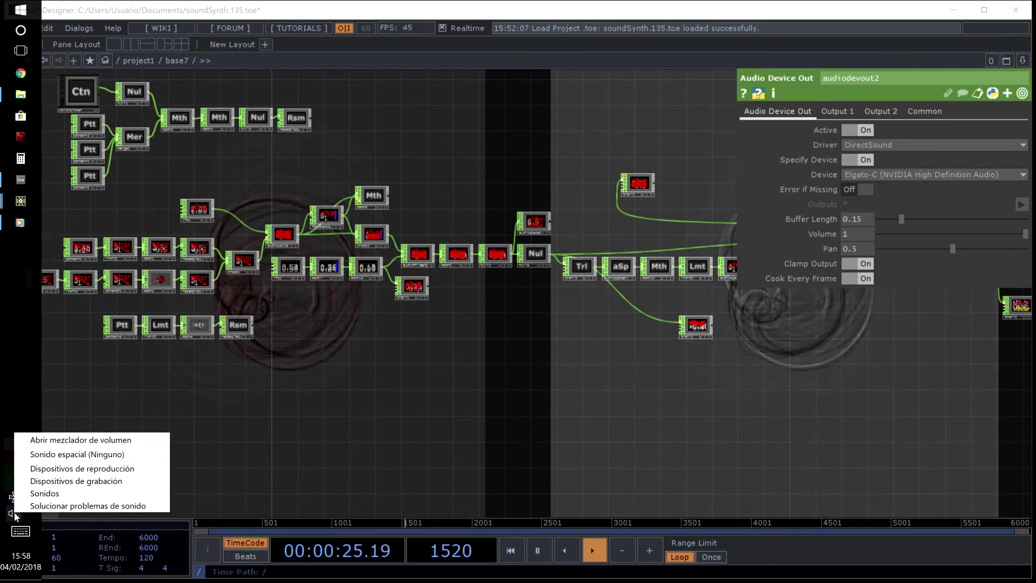
click(52, 467)
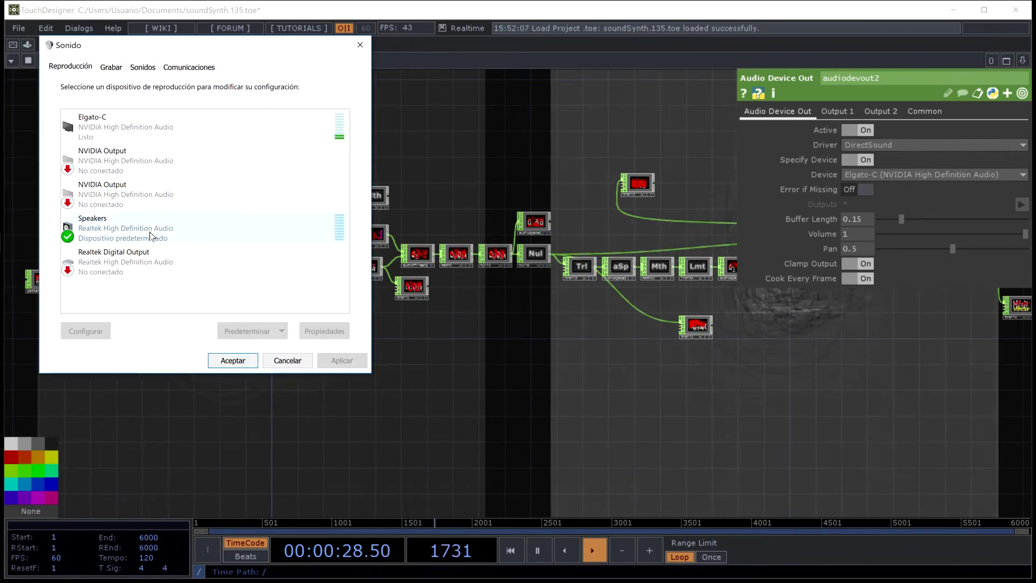
click(151, 235)
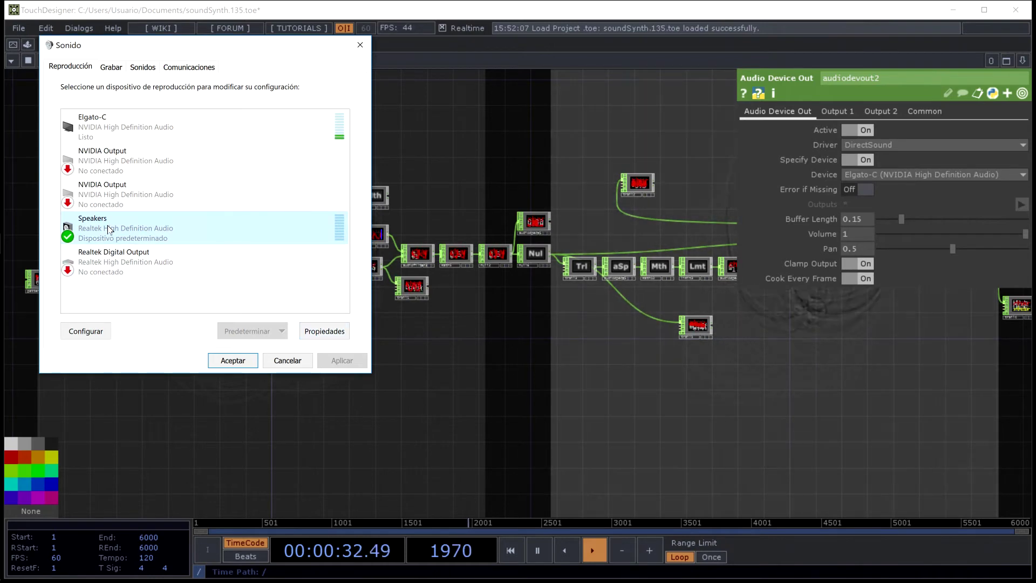
click(287, 364)
- Set base7's audiodevout2 device to Speakers (Realtek High Definition Audio) and its volume to 0.475
click(884, 179)
click(861, 198)
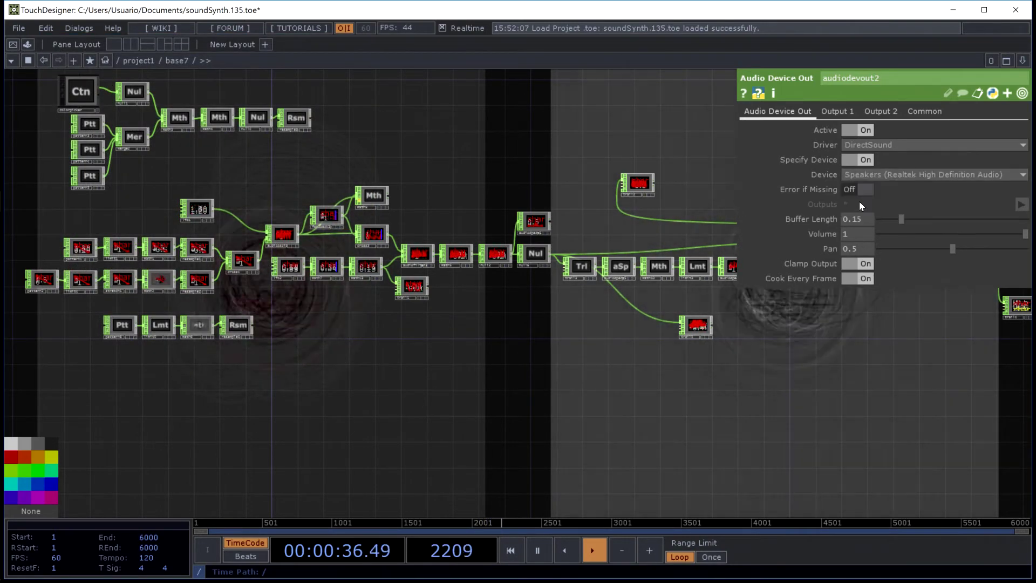
click(947, 235)
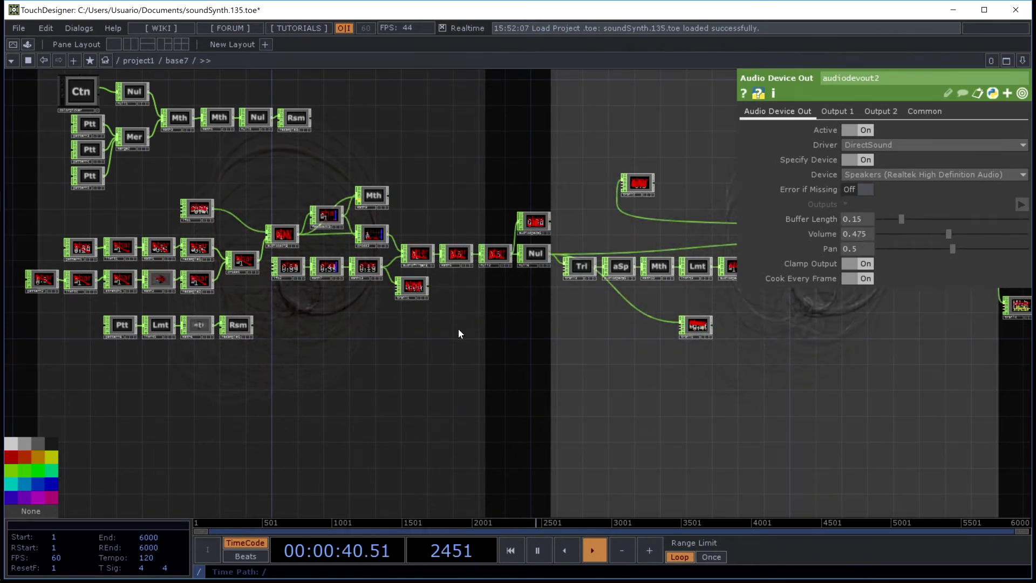
- Examine base7's waveforms from lfo1 and cross4 into audioosci2, and on through cross3 and audiofilter3 to math5
drag(458, 329, 568, 321)
scroll(532, 245, up, 4)
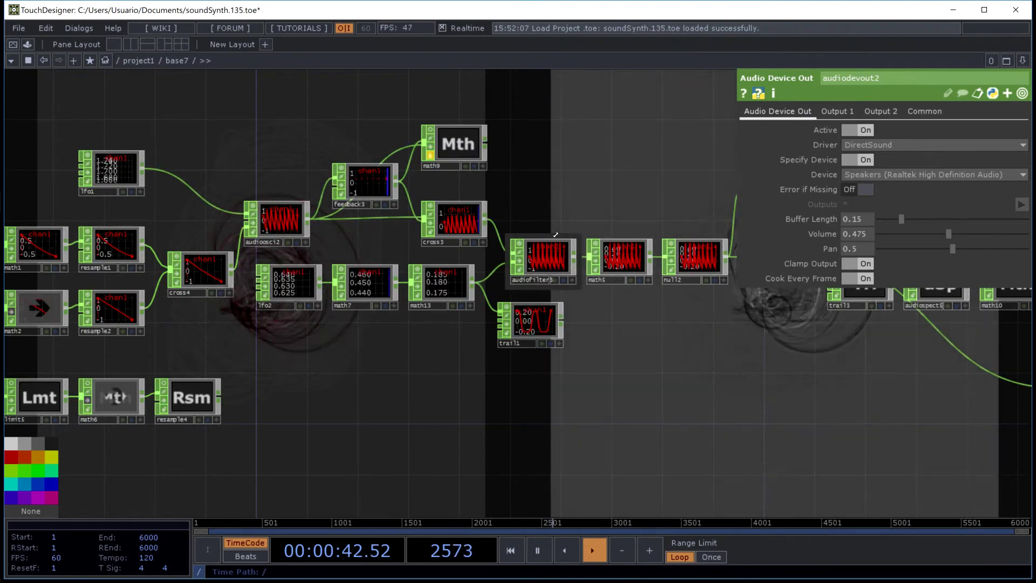
drag(556, 235, 524, 206)
scroll(524, 206, up, 3)
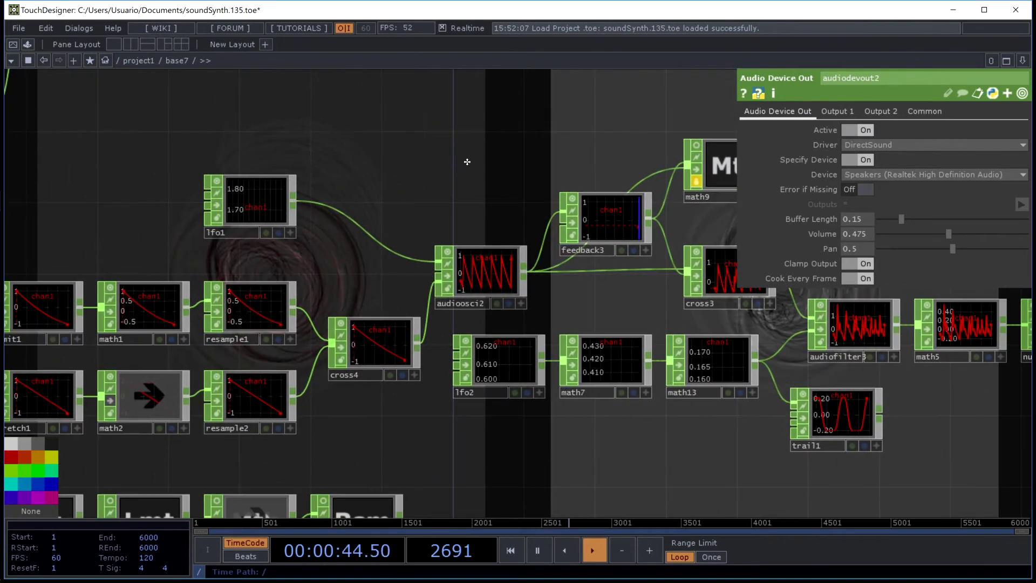
scroll(444, 211, up, 5)
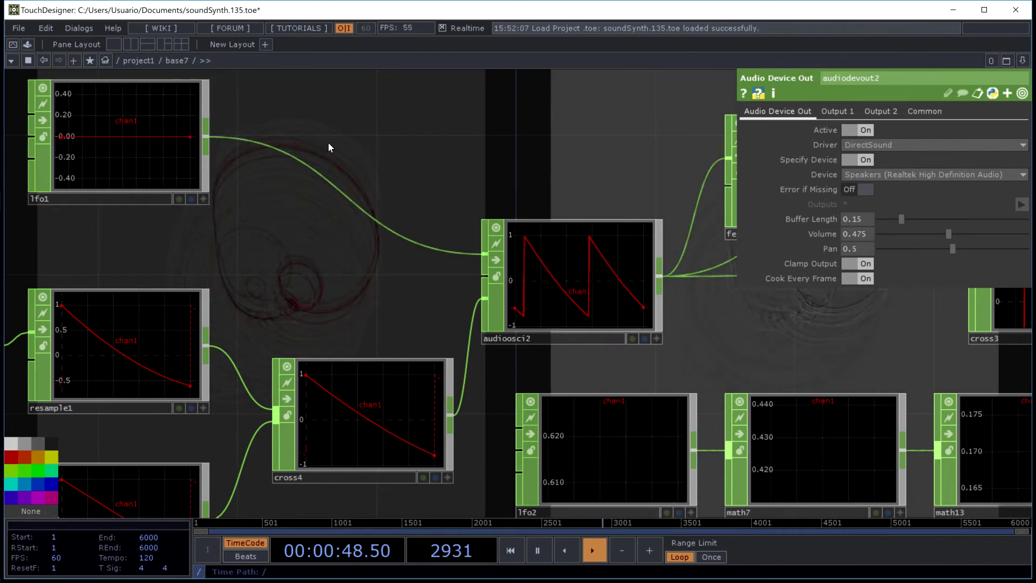
drag(421, 180, 383, 148)
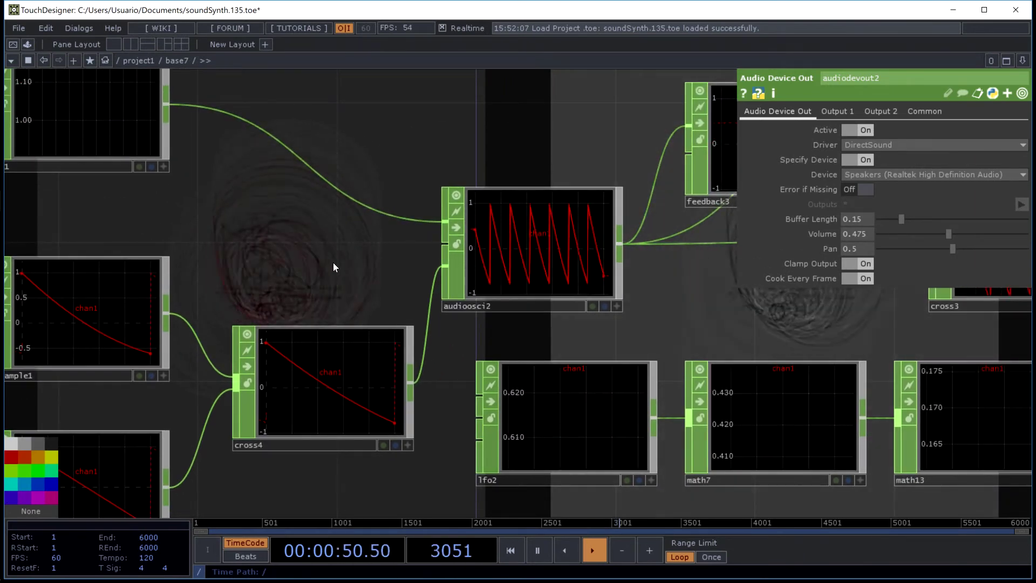
drag(333, 267, 351, 199)
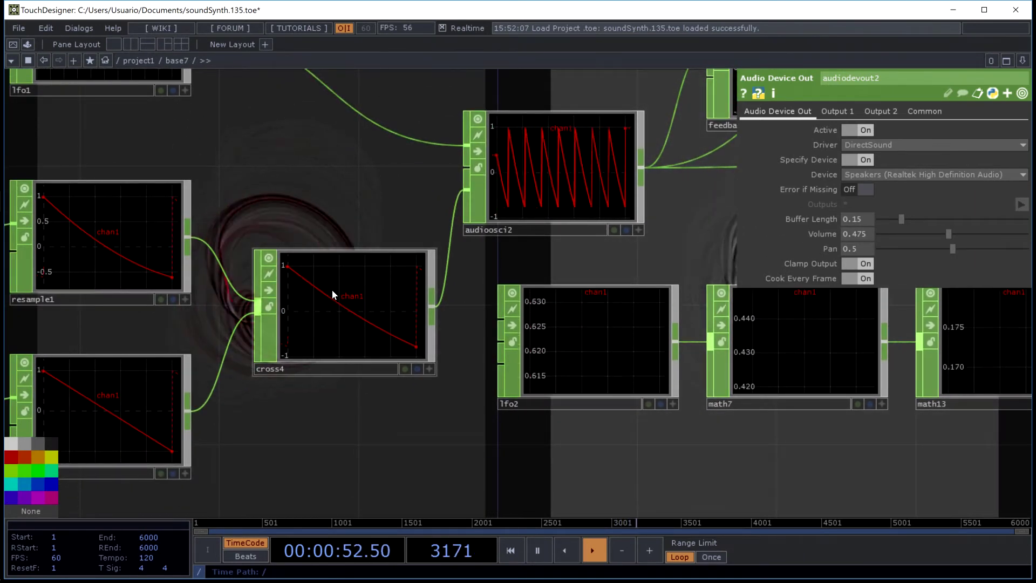
drag(470, 276, 393, 316)
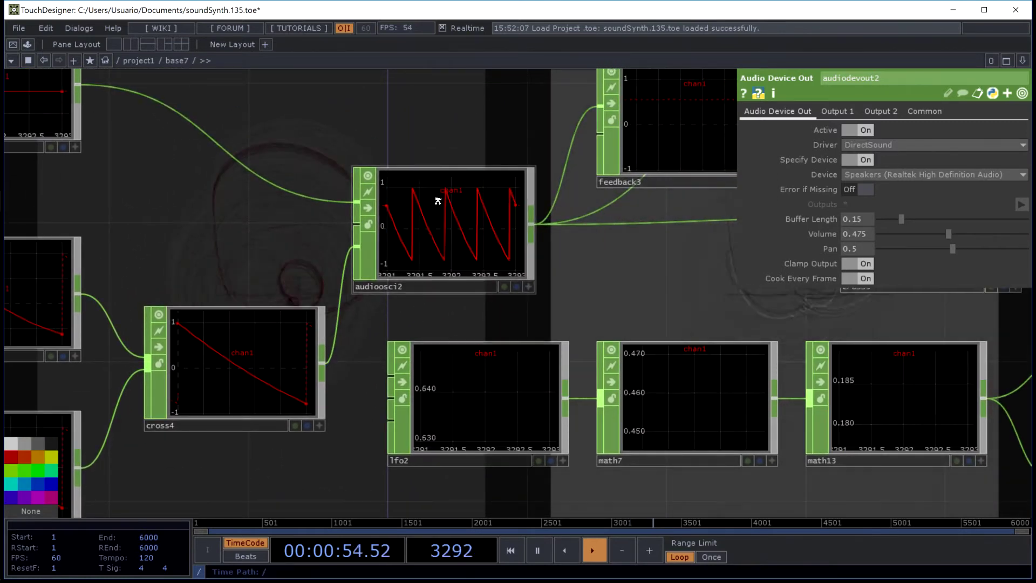
scroll(438, 198, up, 3)
scroll(532, 439, down, 5)
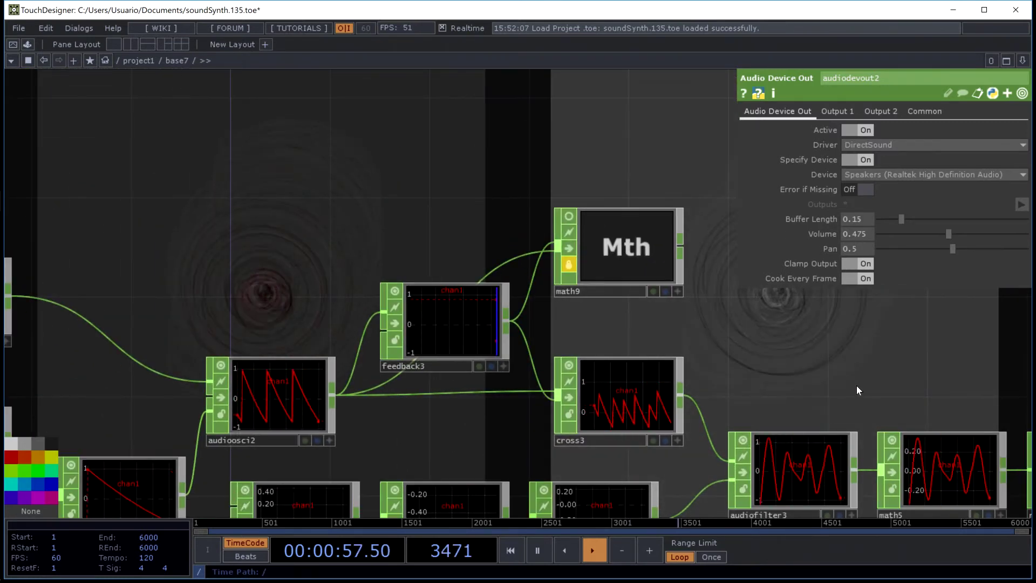
drag(856, 385, 541, 248)
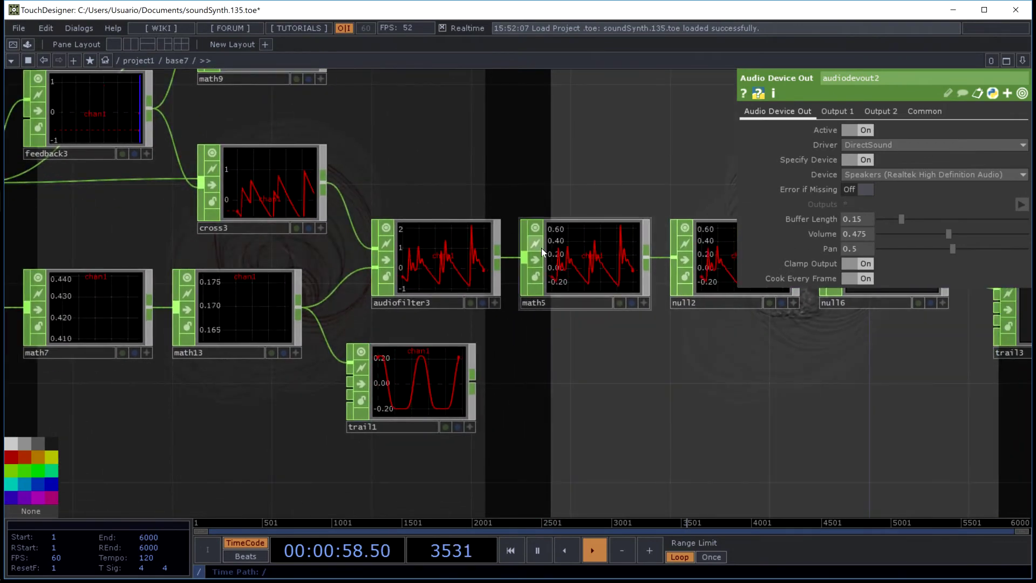
- Examine base7's audiospect1 spectrum, the trail2 waveform and the chain from math5 through null2 to null6
drag(700, 361, 350, 518)
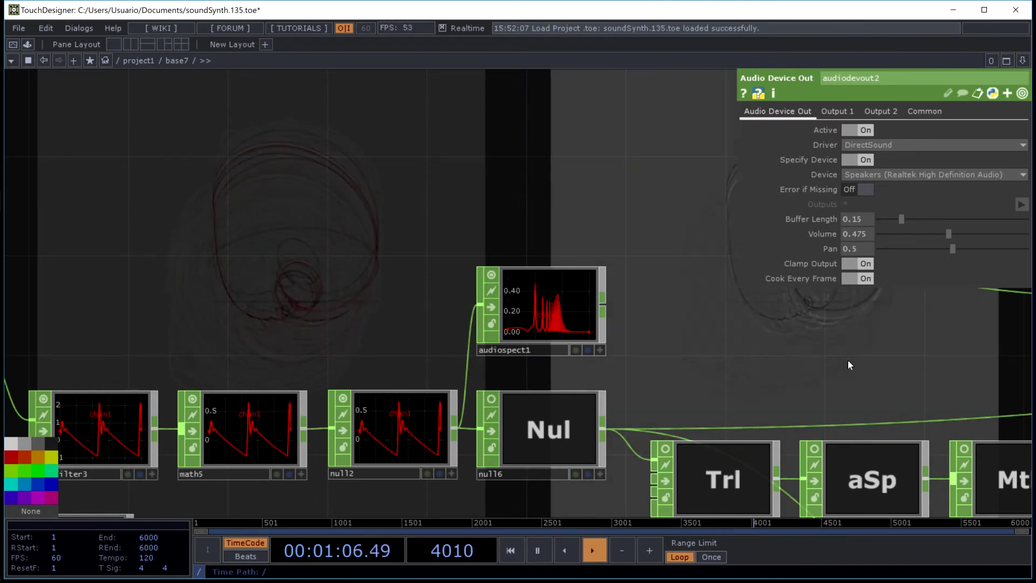
drag(765, 363, 461, 481)
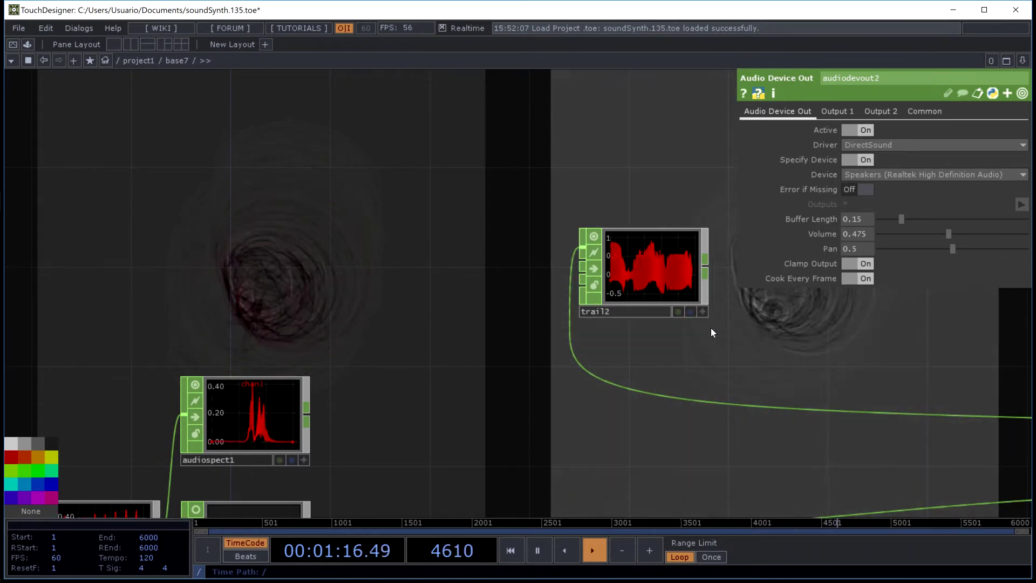
drag(711, 344, 601, 275)
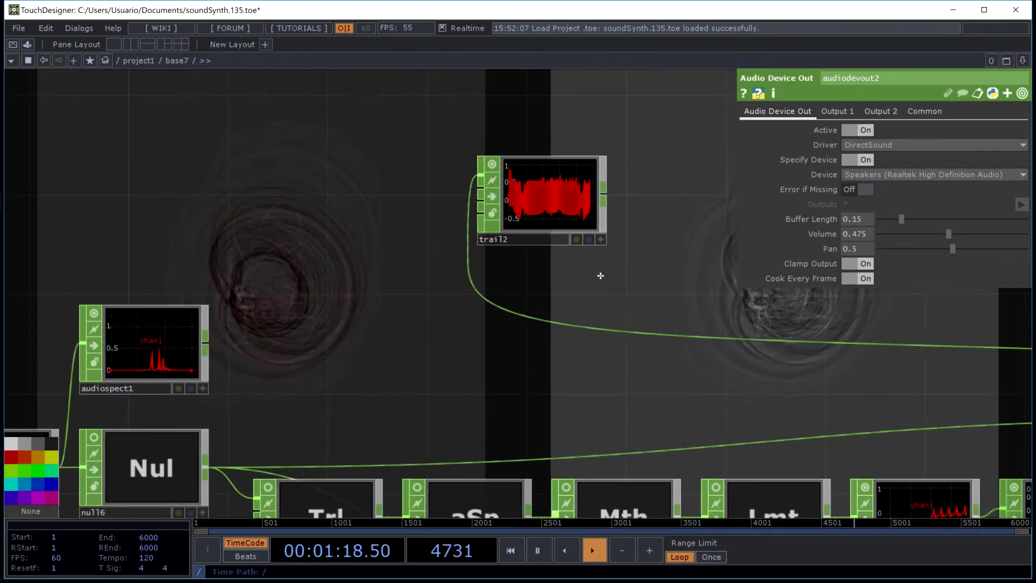
scroll(574, 183, up, 5)
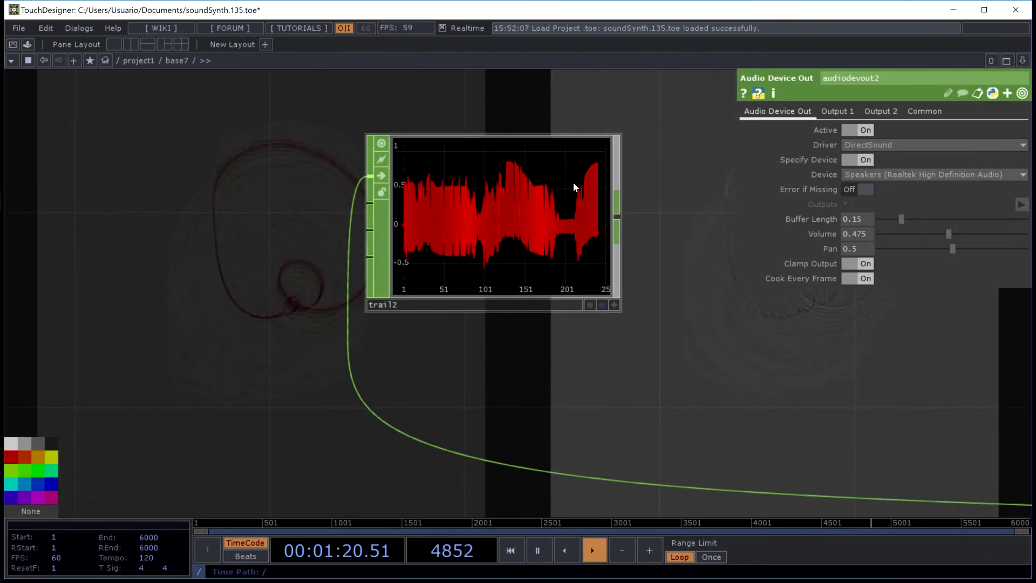
scroll(342, 321, down, 6)
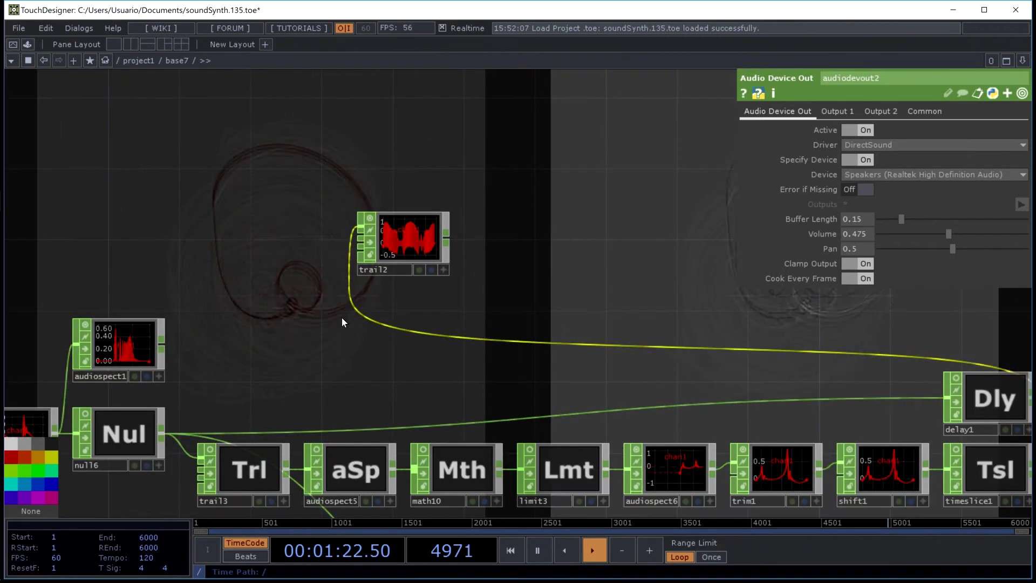
drag(392, 406, 422, 284)
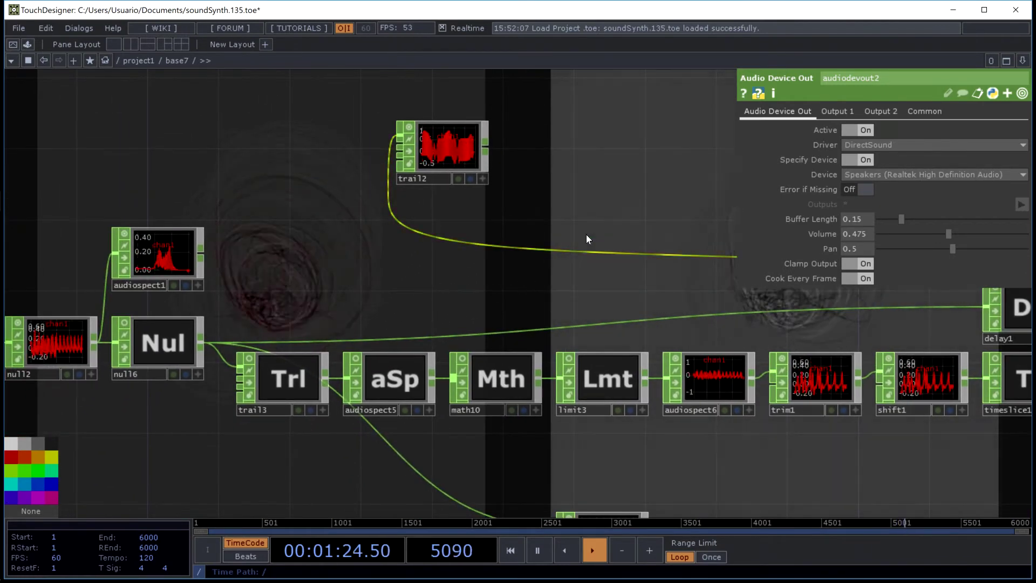
drag(587, 239, 367, 225)
drag(846, 427, 955, 342)
drag(400, 168, 743, 226)
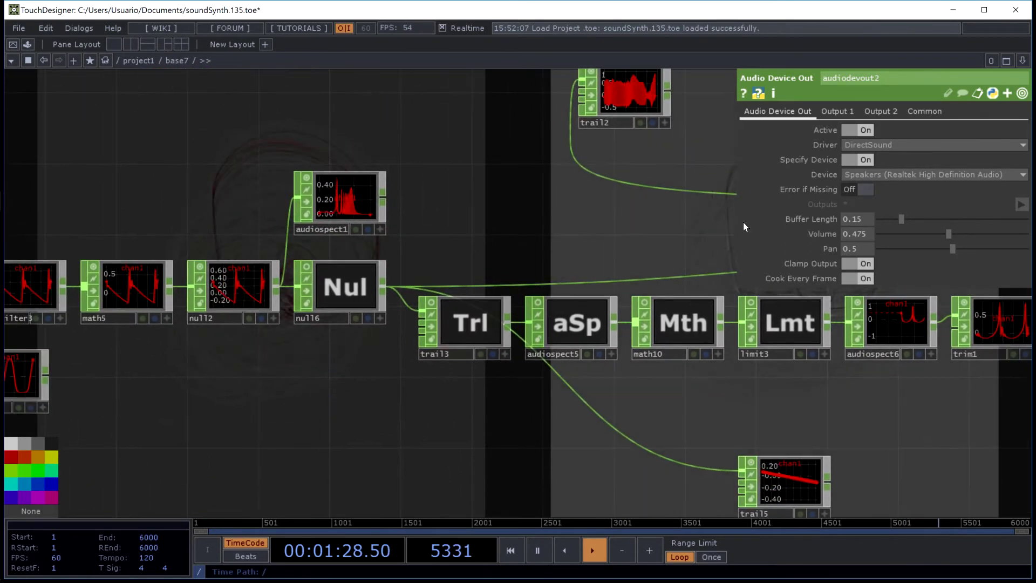
scroll(347, 237, up, 3)
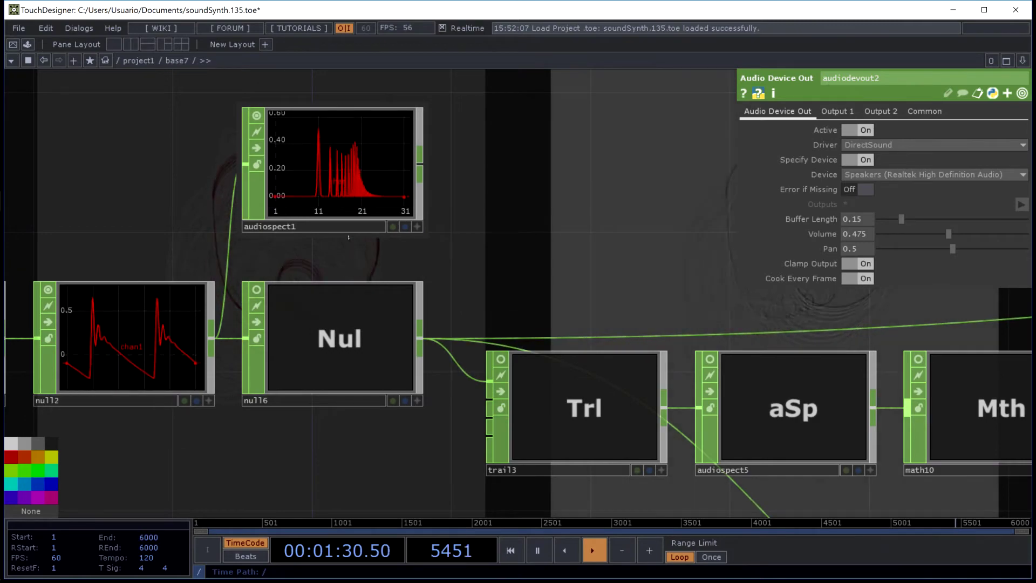
scroll(349, 237, down, 3)
drag(536, 235, 803, 224)
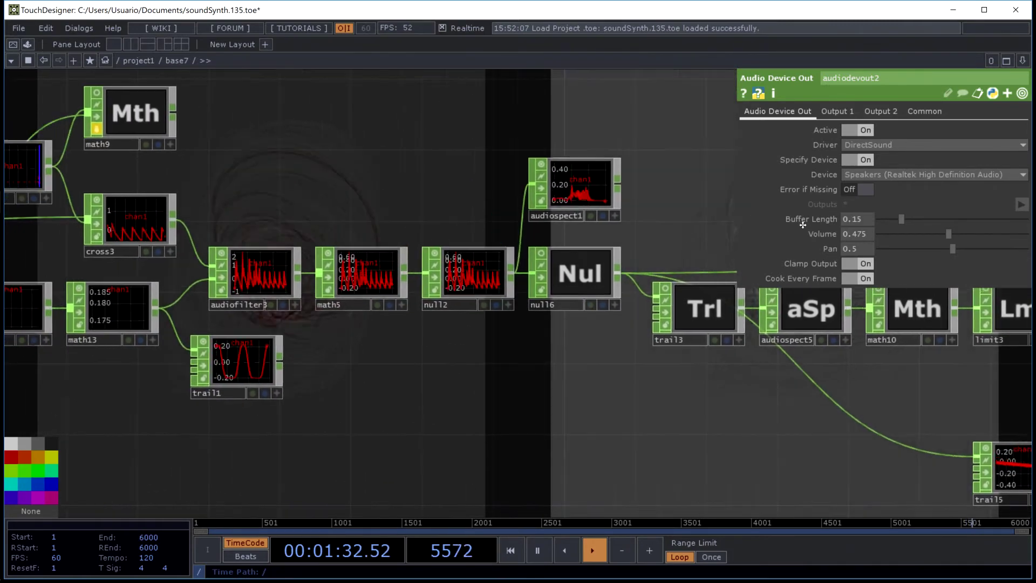
- Examine audiofilter3's low-pass settings together with the math13 multiplier and trail1 curve that modulate it
drag(374, 162, 509, 123)
right_drag(443, 163, 412, 245)
drag(399, 178, 448, 170)
scroll(446, 174, up, 3)
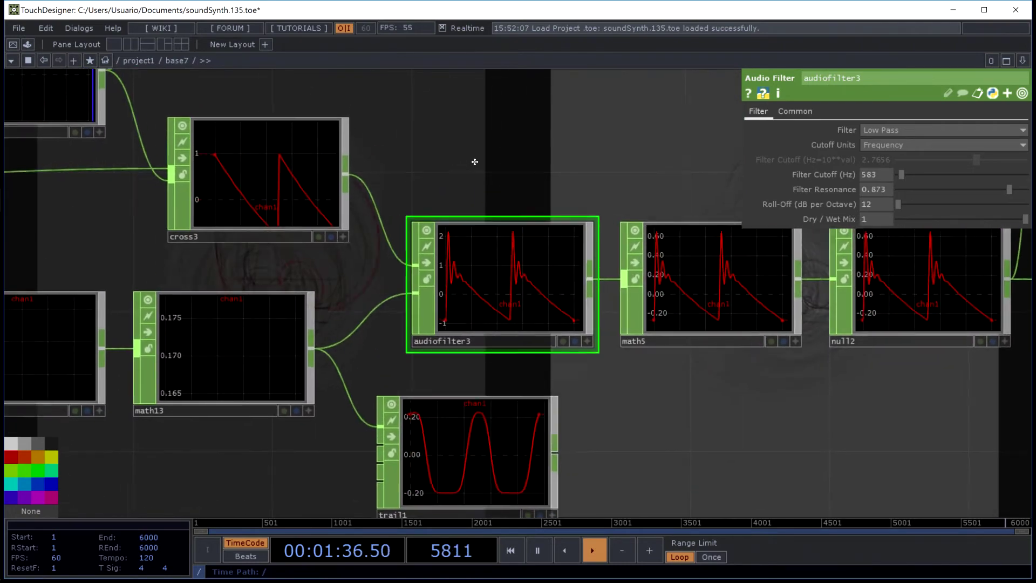
scroll(529, 261, up, 2)
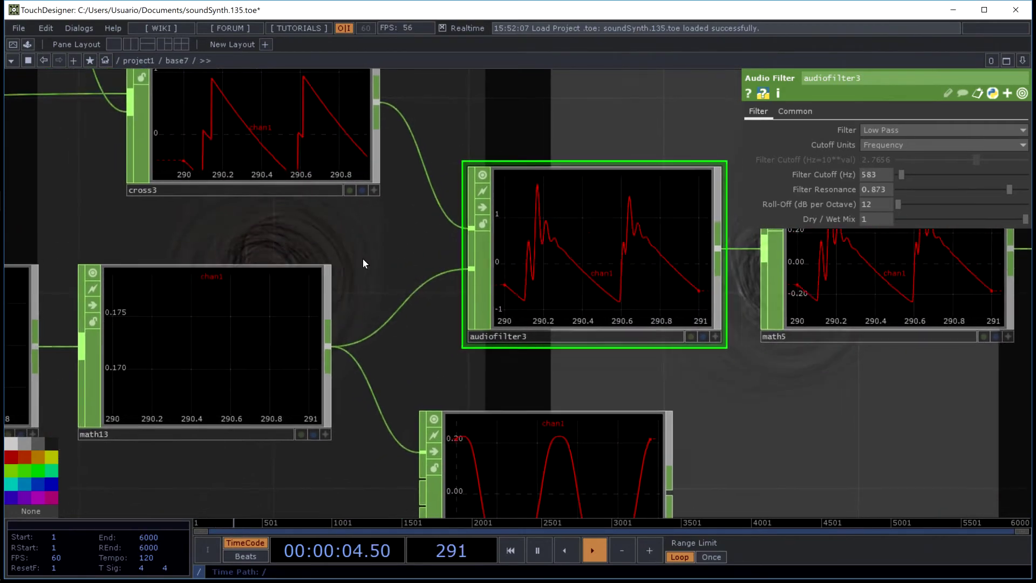
click(276, 264)
drag(276, 265, 480, 34)
scroll(802, 353, up, 3)
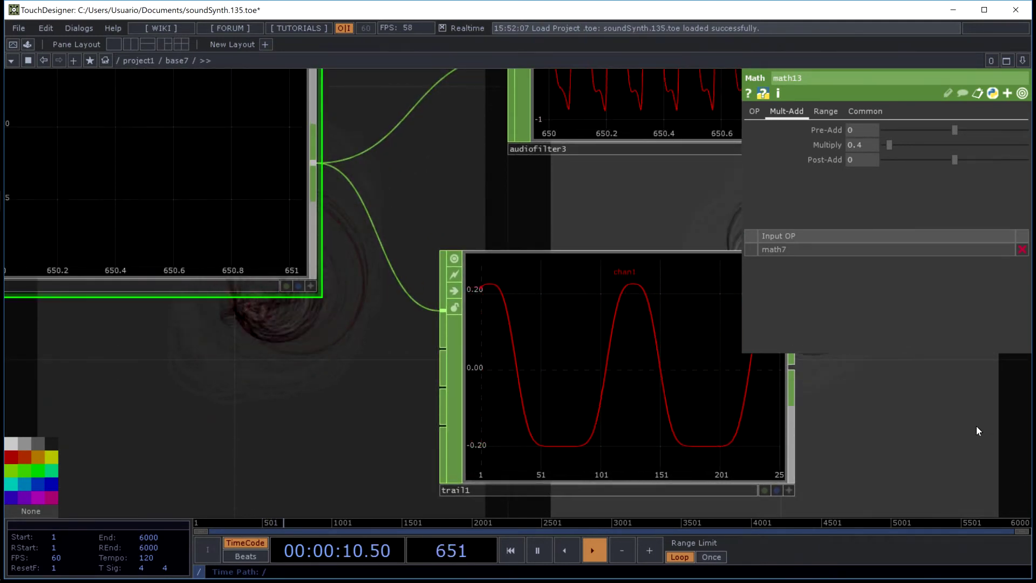
drag(976, 426, 587, 440)
click(432, 123)
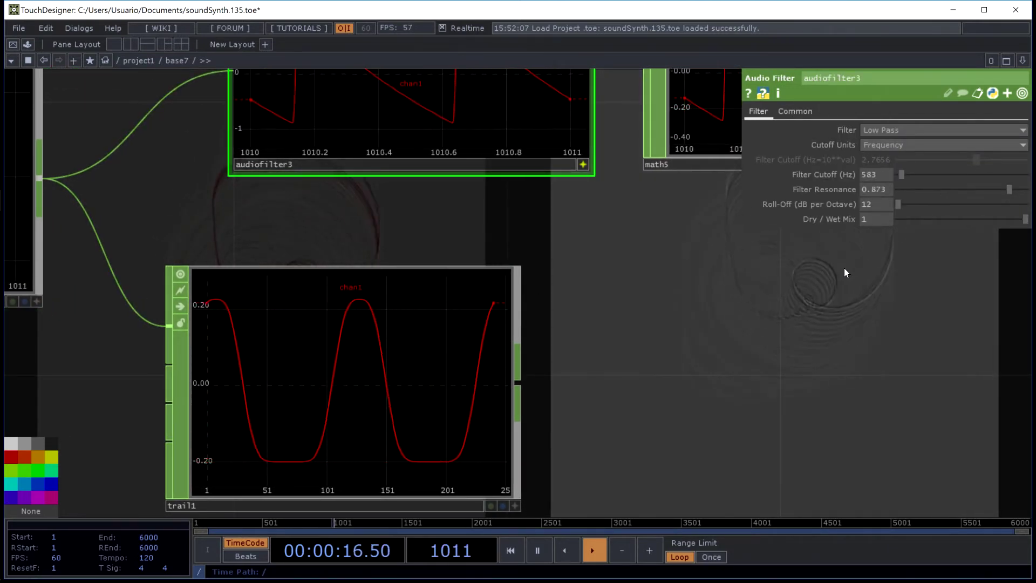
drag(844, 267, 306, 307)
mouse_move(1, 102)
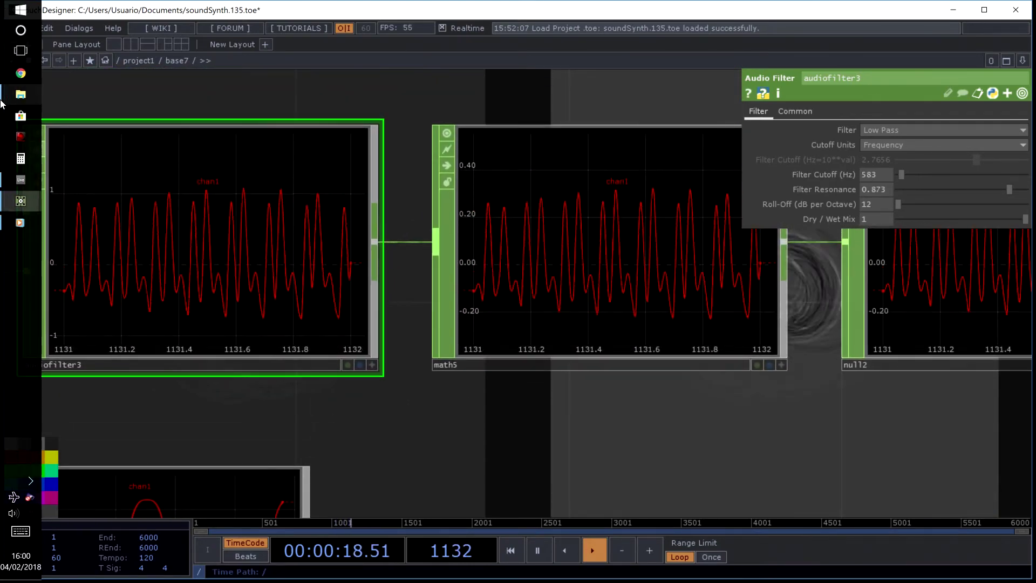
mouse_move(59, 100)
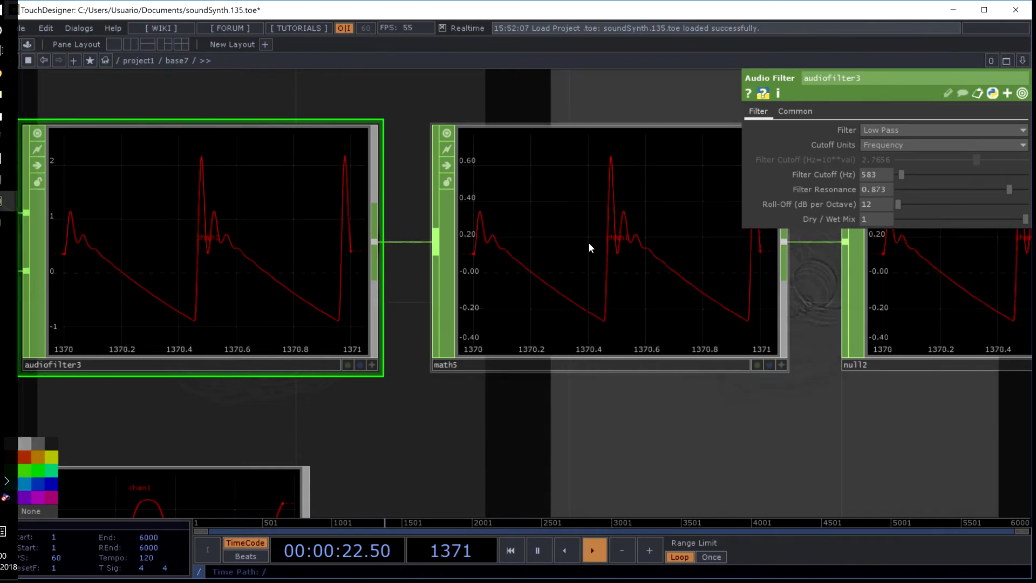
- Trace base7's signal chain from null6 through merge1, cross5 and math12 to audiodevout2 and xyScope, and back to audiofilter3
drag(810, 432, 494, 287)
scroll(484, 317, down, 5)
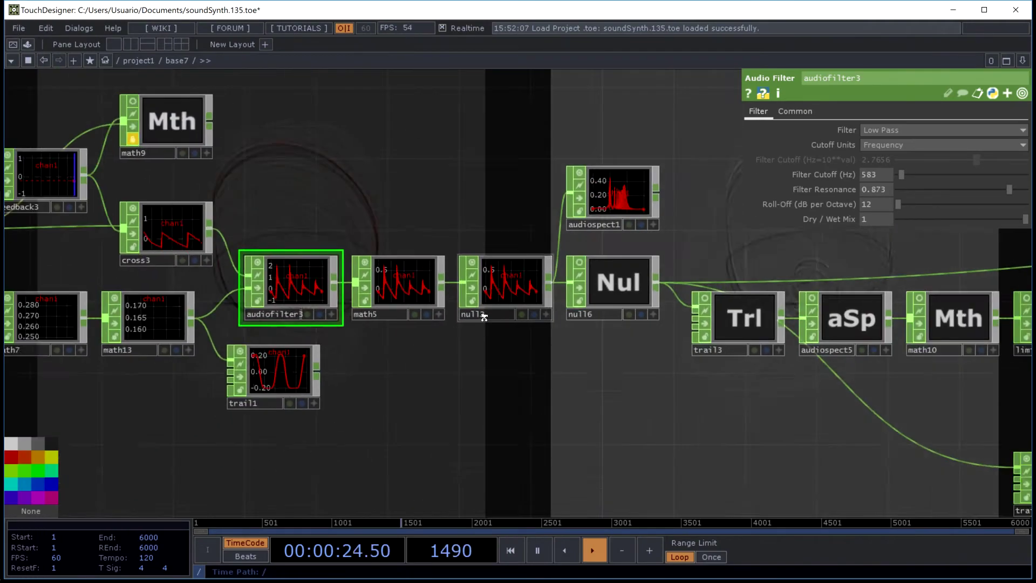
scroll(484, 317, down, 2)
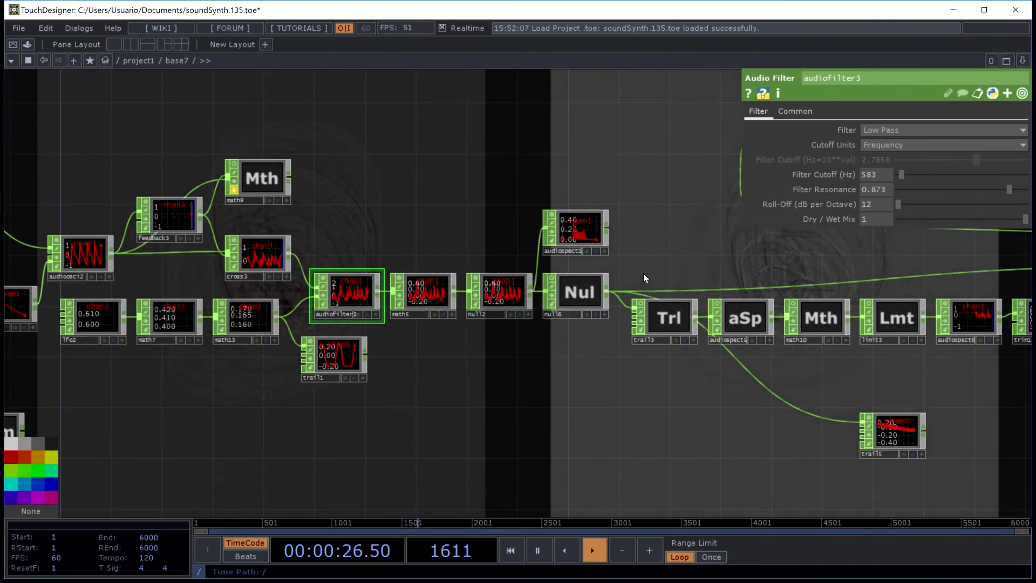
drag(739, 264, 533, 270)
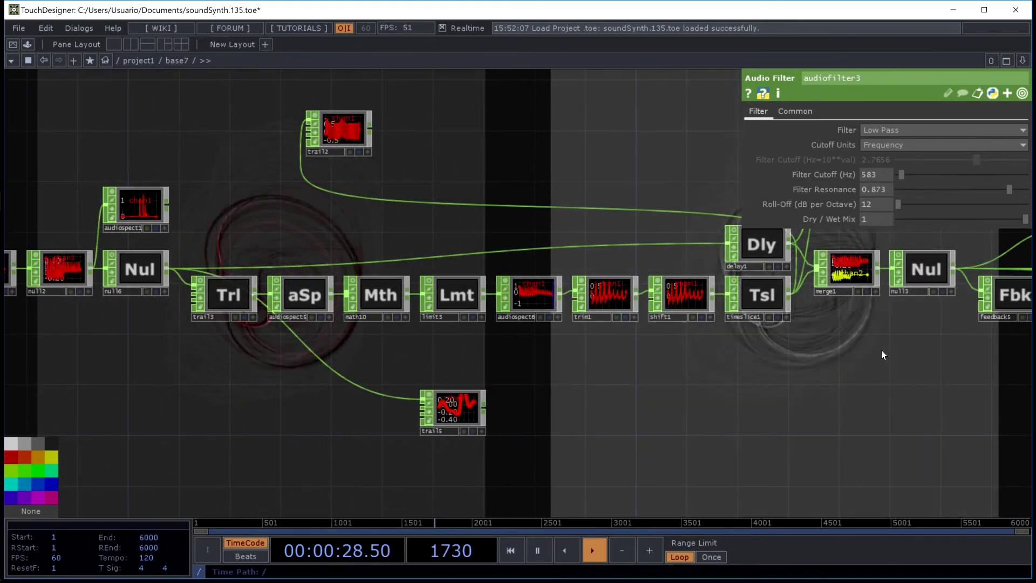
drag(883, 354, 485, 359)
drag(612, 358, 372, 363)
drag(896, 386, 305, 439)
drag(753, 336, 422, 246)
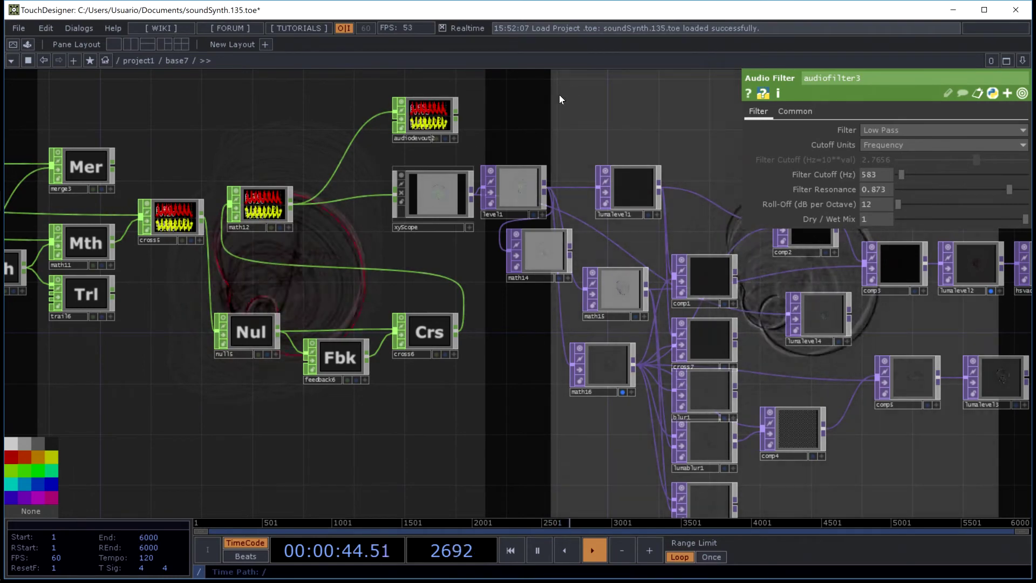
drag(742, 306, 964, 352)
drag(329, 232, 365, 231)
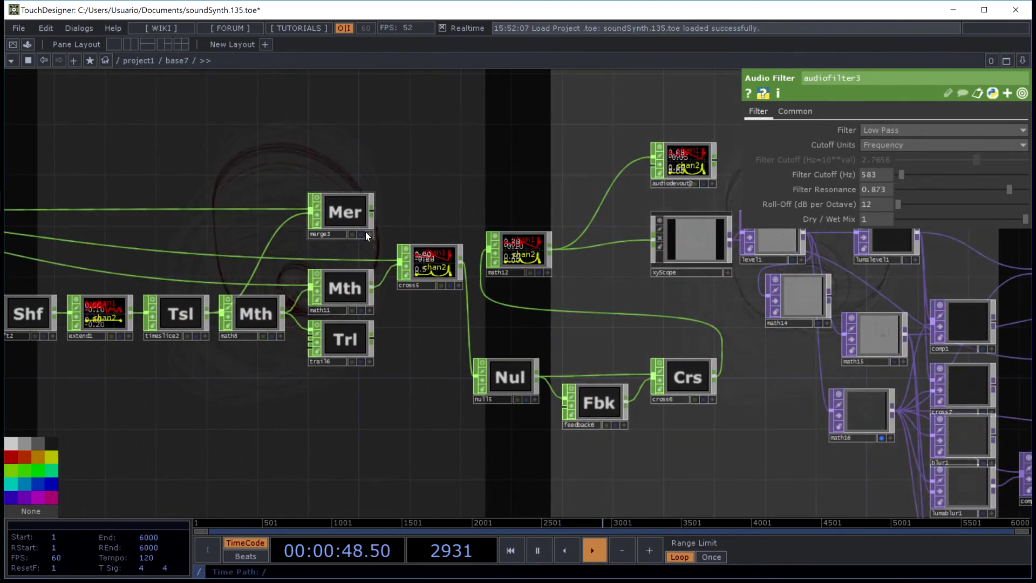
drag(245, 153, 665, 243)
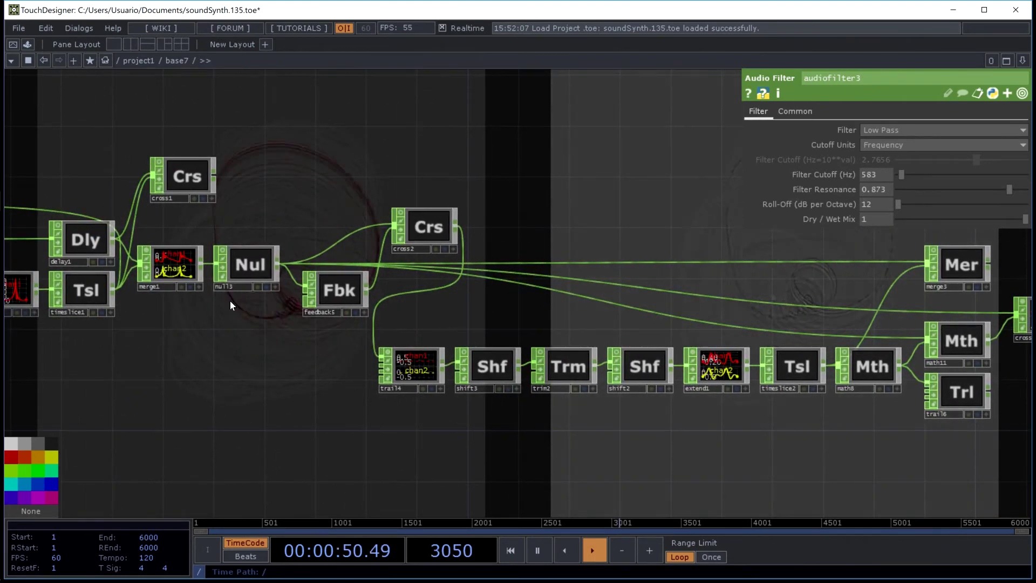
drag(230, 300, 658, 160)
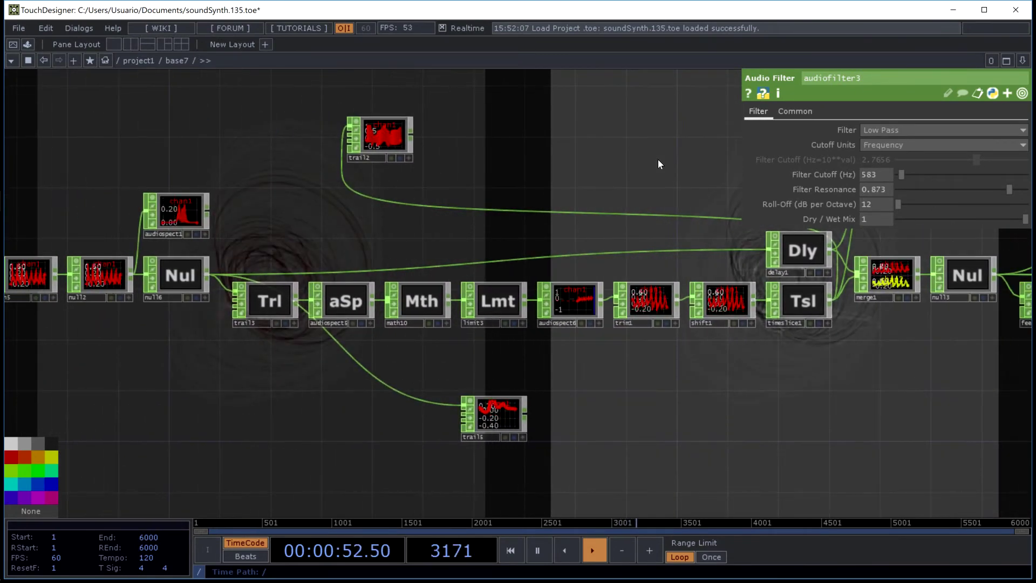
drag(594, 102, 852, 111)
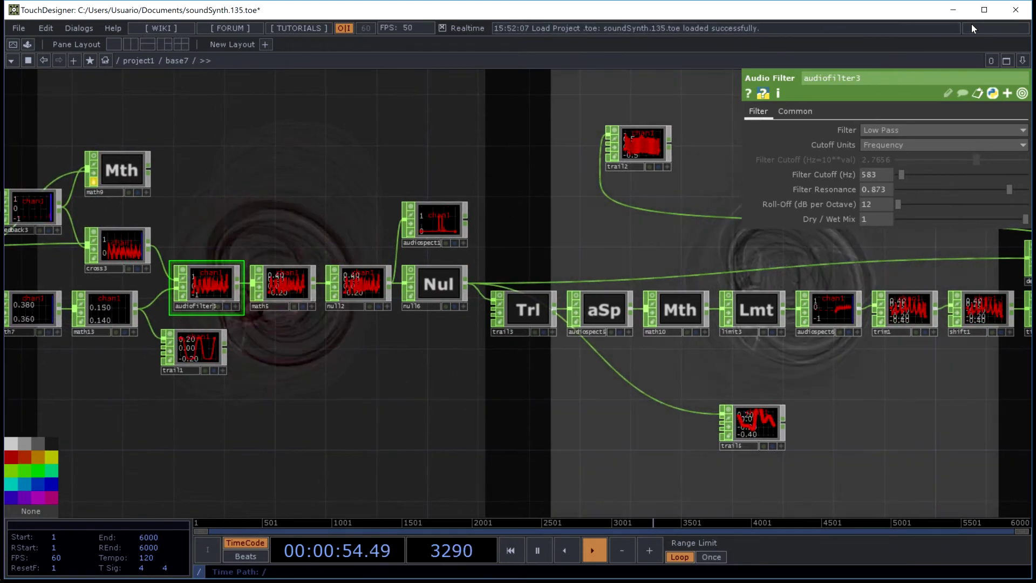
- Leave base7 and return to the project1 network with the other base components
scroll(556, 131, down, 10)
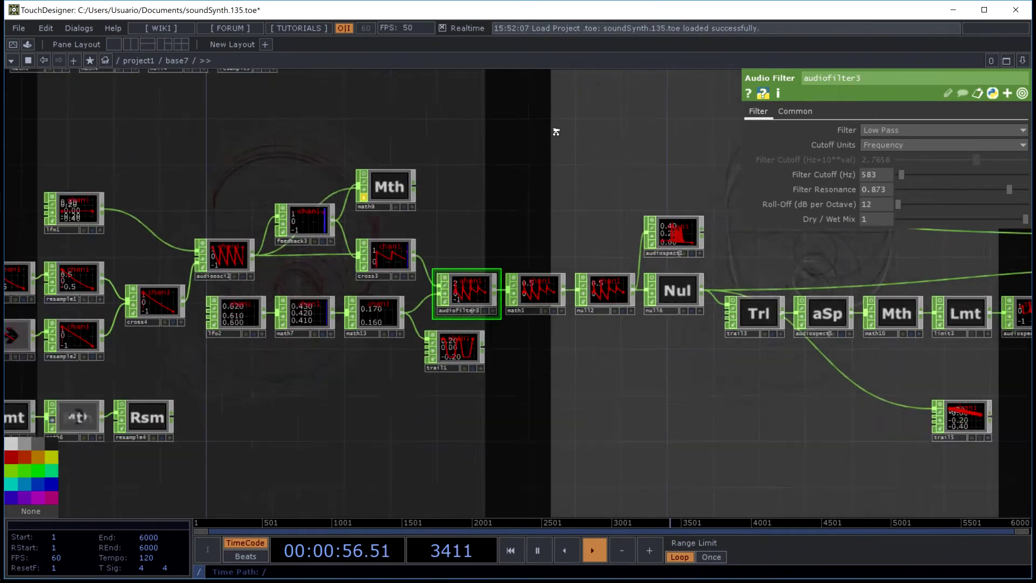
scroll(362, 208, down, 5)
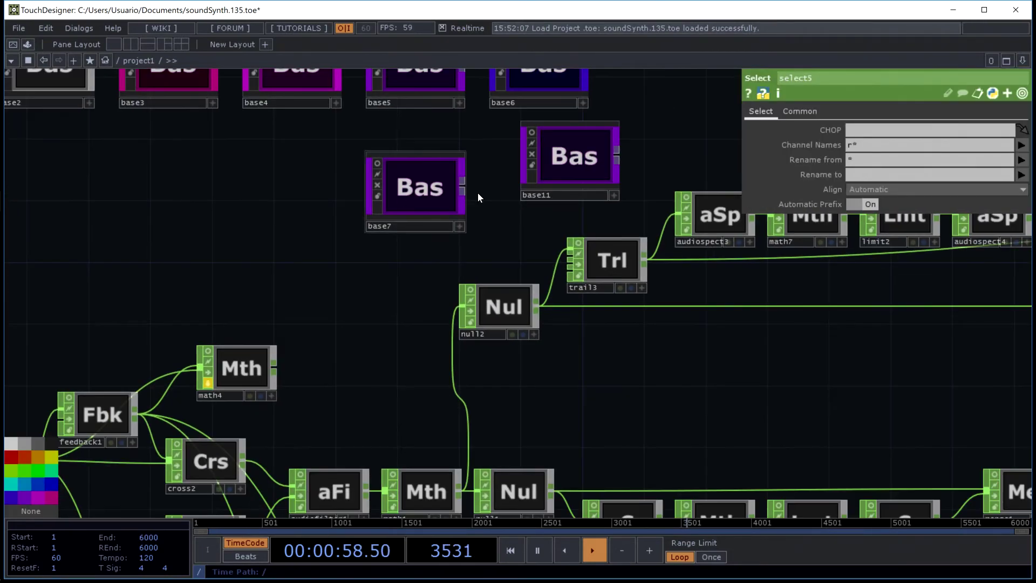
drag(707, 321, 373, 382)
scroll(521, 151, down, 5)
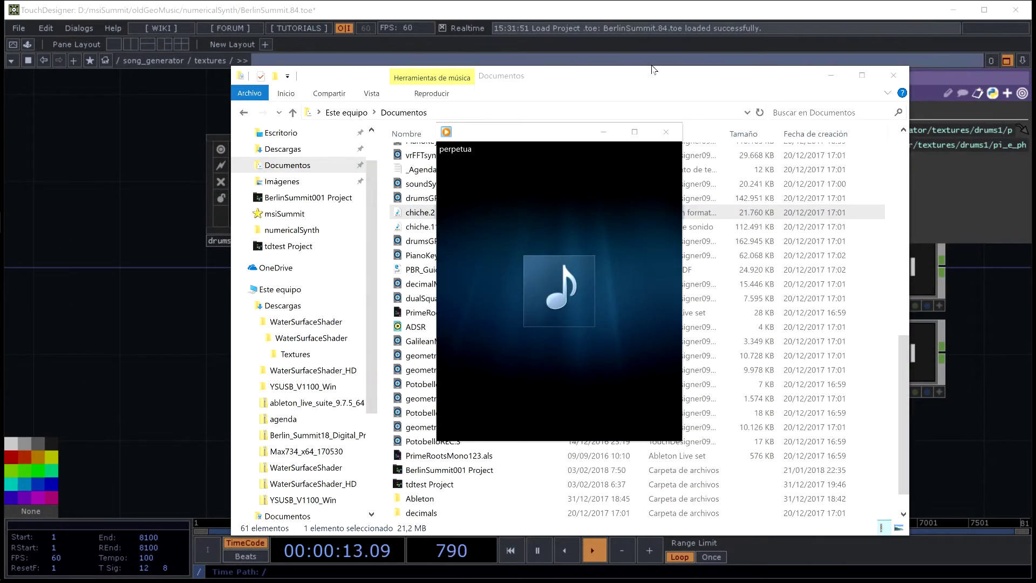
- Move the Documents folder window out of the way of the BerlinSummit.84 network and the perpetua media player
click(657, 80)
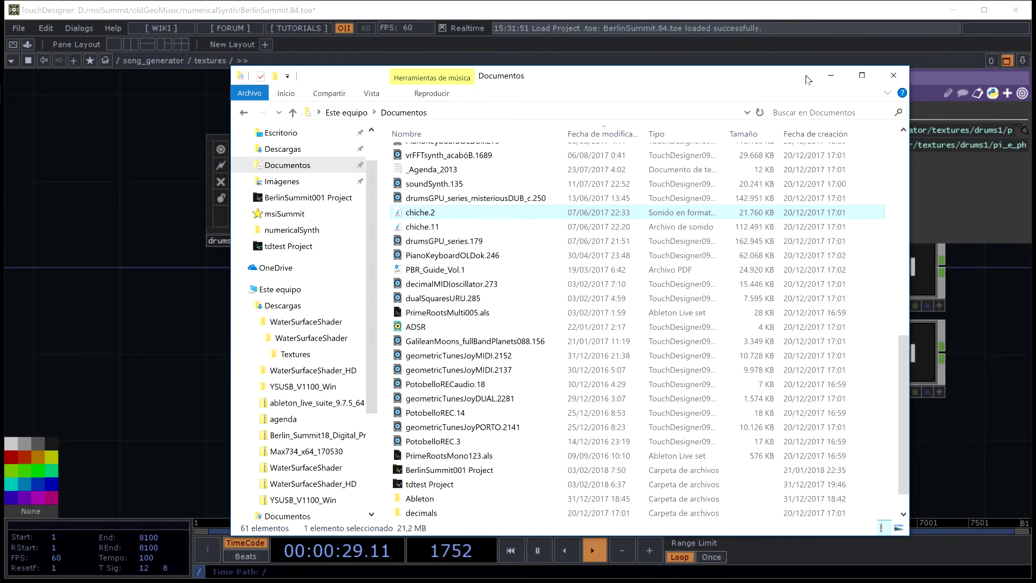
drag(808, 80, 716, 172)
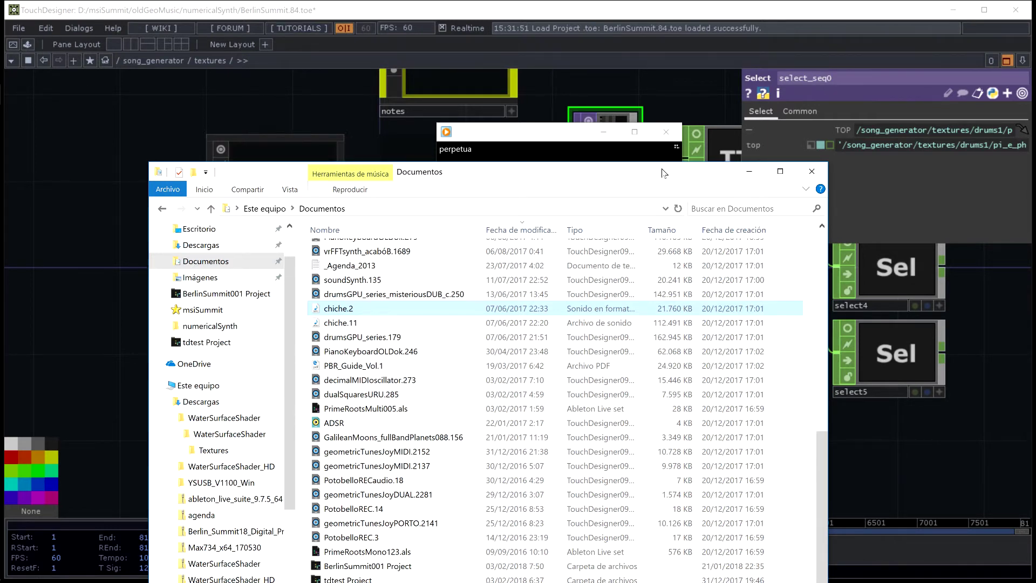
drag(663, 173, 442, 286)
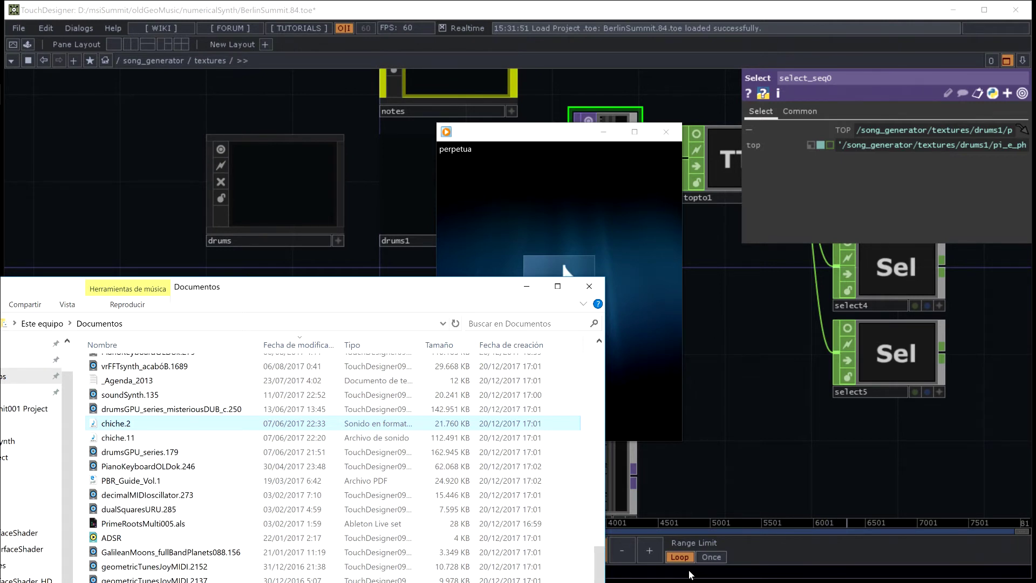
- Set the Windows speaker volume to 34 for the perpetua audio playback
mouse_move(44, 116)
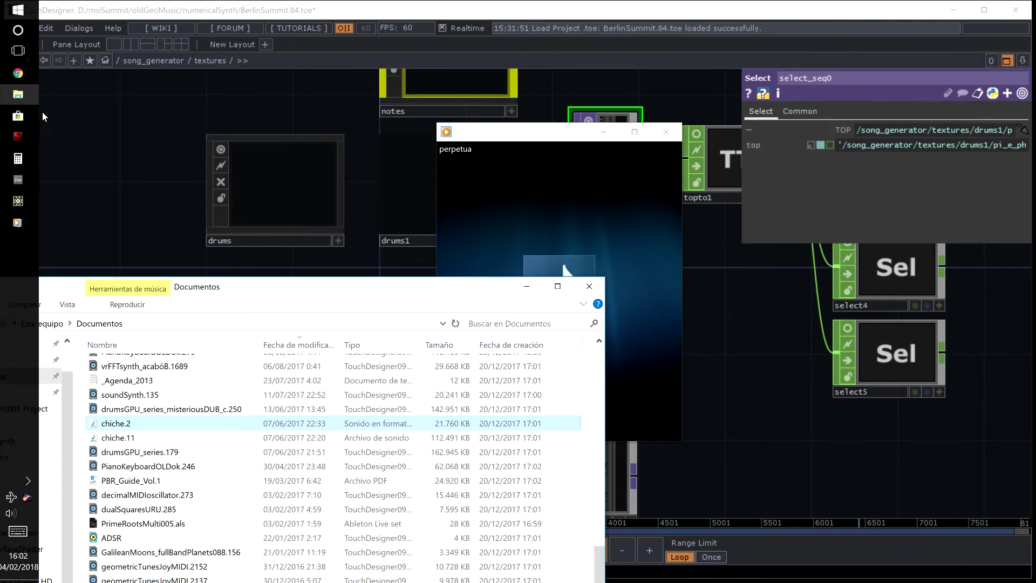
click(13, 512)
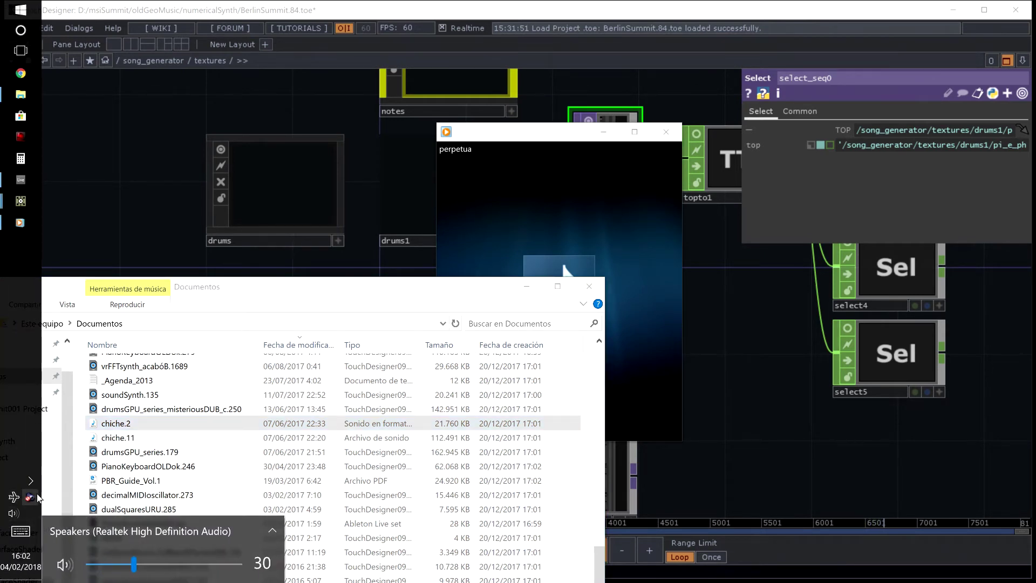
scroll(38, 496, up, 2)
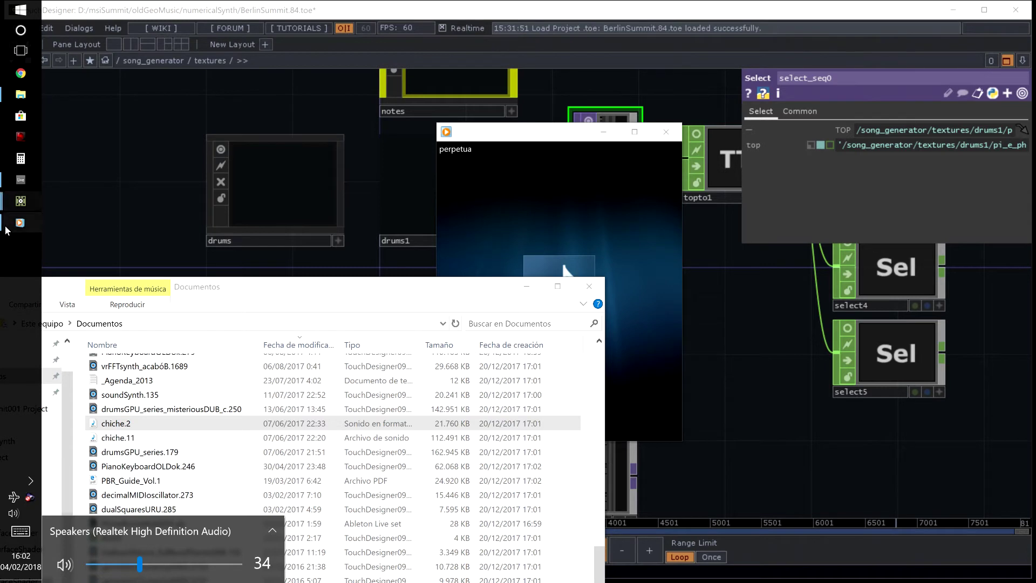
mouse_move(11, 220)
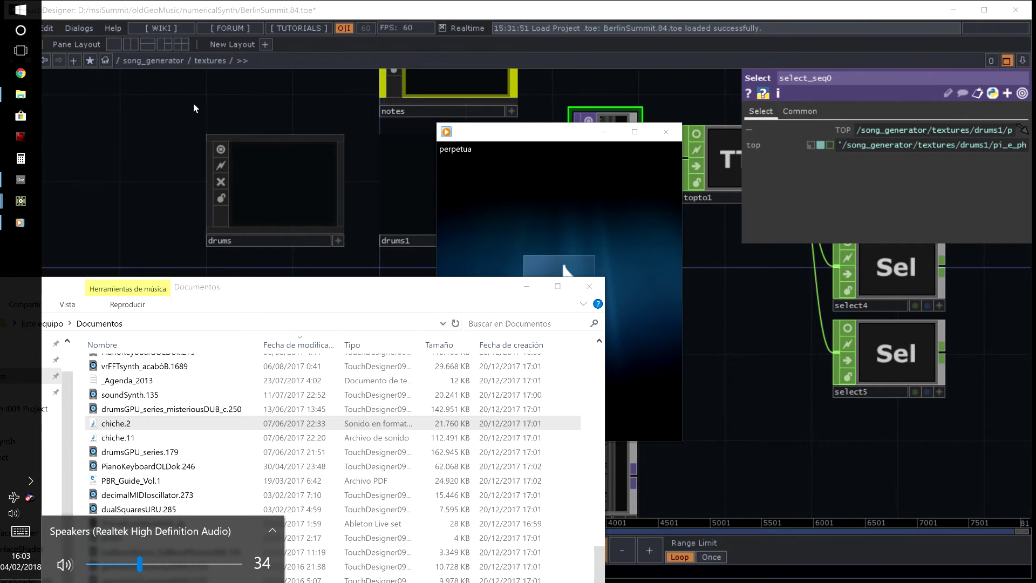
- Switch back to the BerlinSummit.84 project and show its textures network with the drums and select_seq operators
click(163, 115)
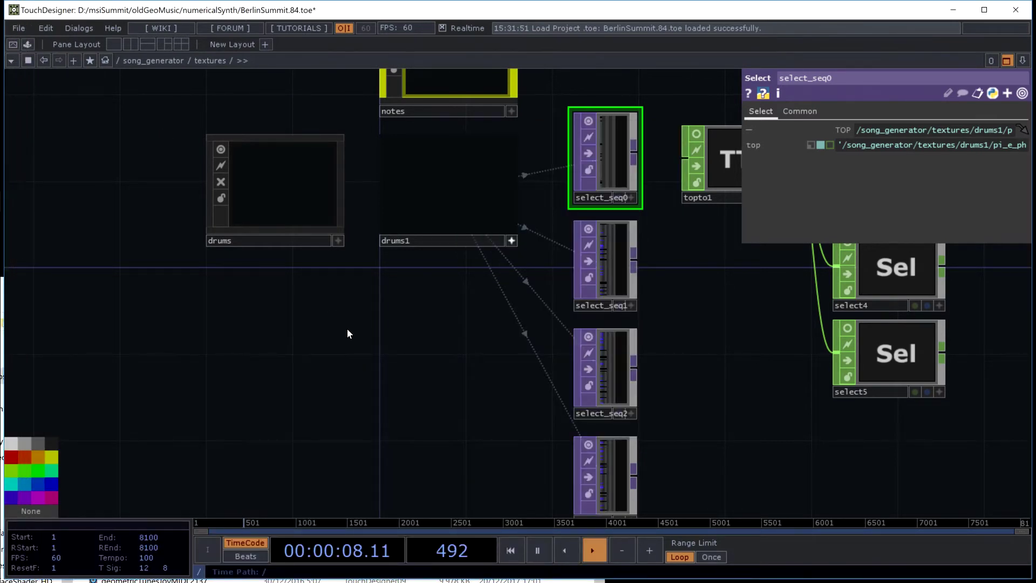
scroll(348, 328, down, 2)
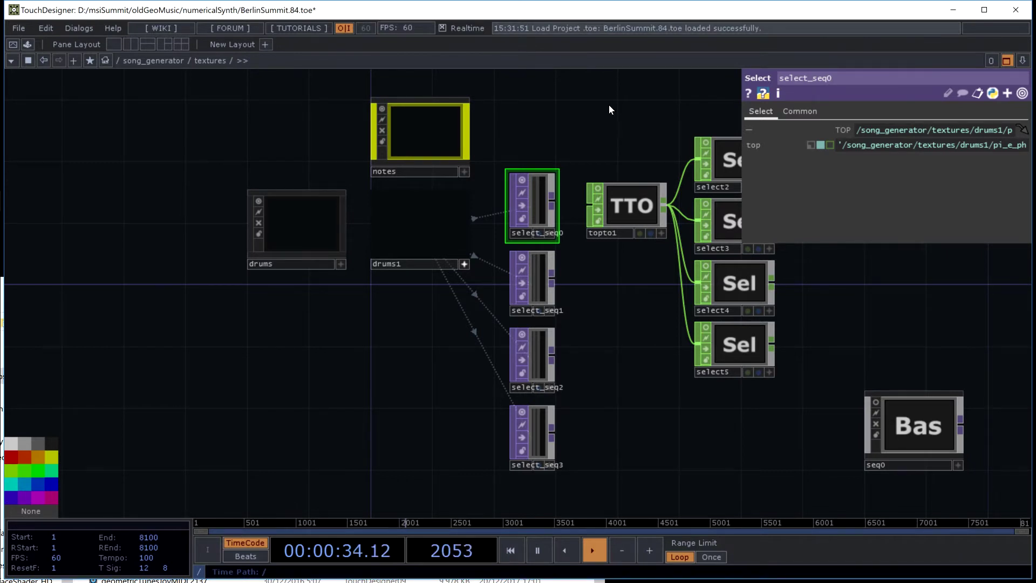
- Select the operators select2 to select5 and null1 in the textures network
drag(616, 109, 500, 163)
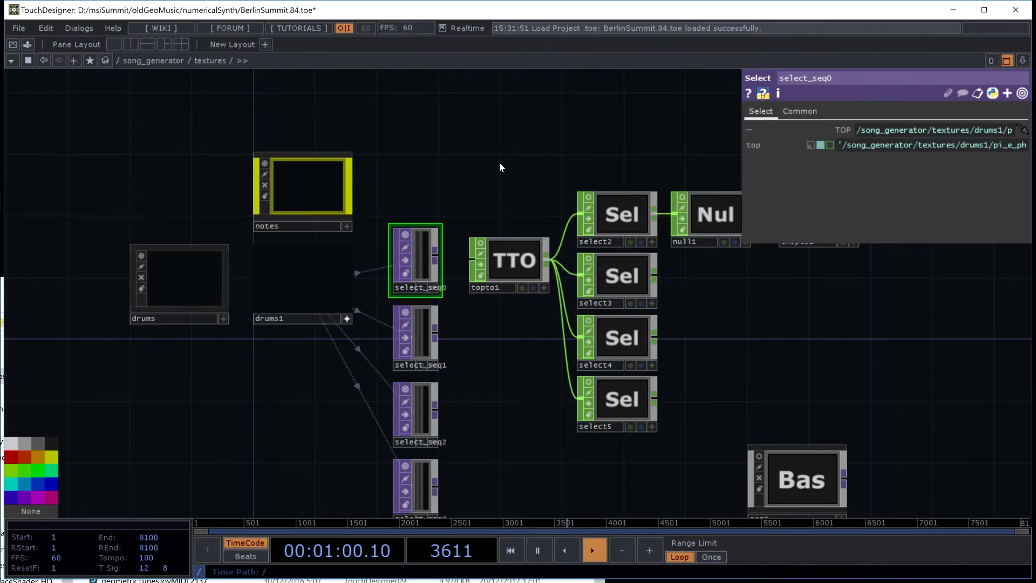
drag(487, 171, 785, 432)
drag(547, 173, 777, 464)
drag(549, 242, 549, 195)
drag(662, 277, 702, 241)
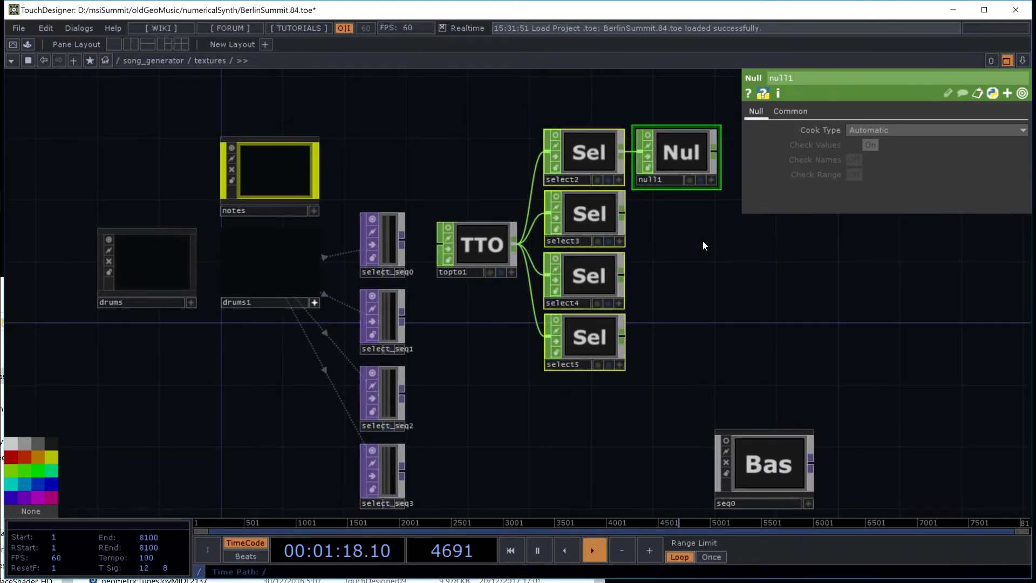
scroll(678, 248, down, 3)
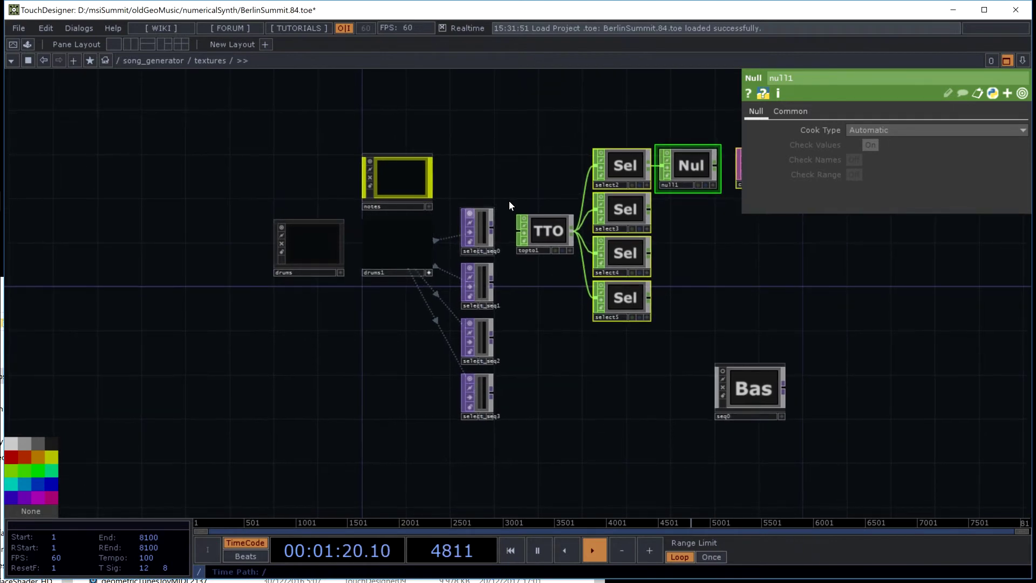
scroll(537, 200, up, 3)
mouse_move(1, 211)
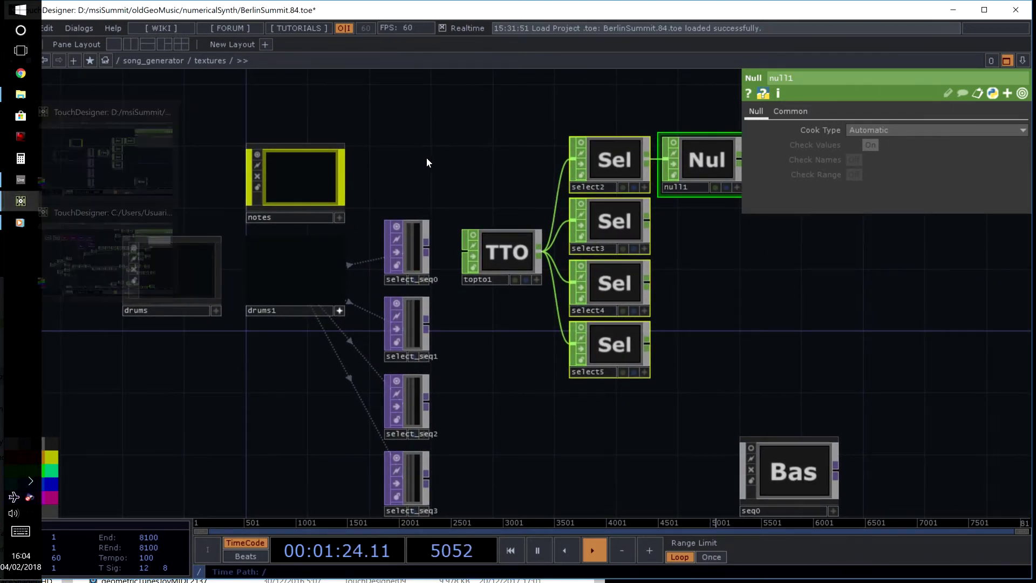
scroll(429, 156, down, 2)
scroll(429, 155, down, 5)
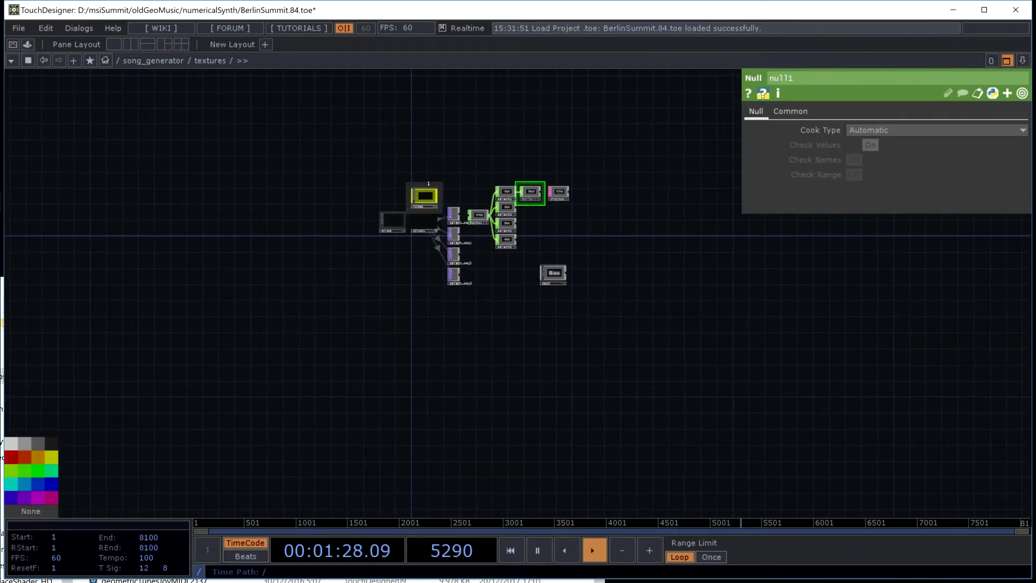
scroll(438, 175, down, 3)
scroll(463, 167, up, 4)
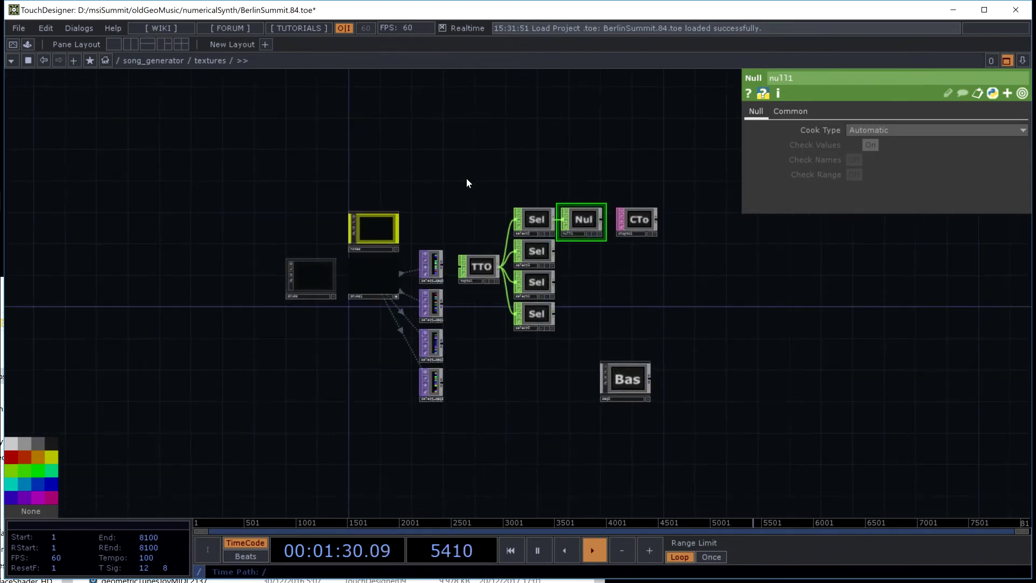
- Leave textures for the song_generator network and enable cooking on the scales, base12 and base13 components
scroll(468, 181, down, 5)
scroll(465, 179, down, 5)
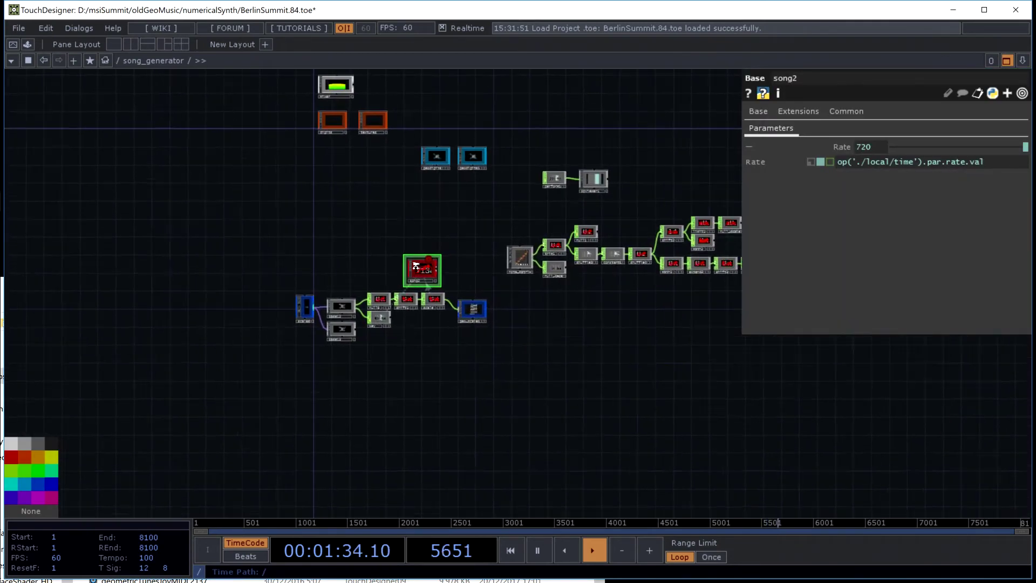
scroll(414, 270, up, 5)
scroll(206, 263, down, 4)
scroll(310, 234, up, 4)
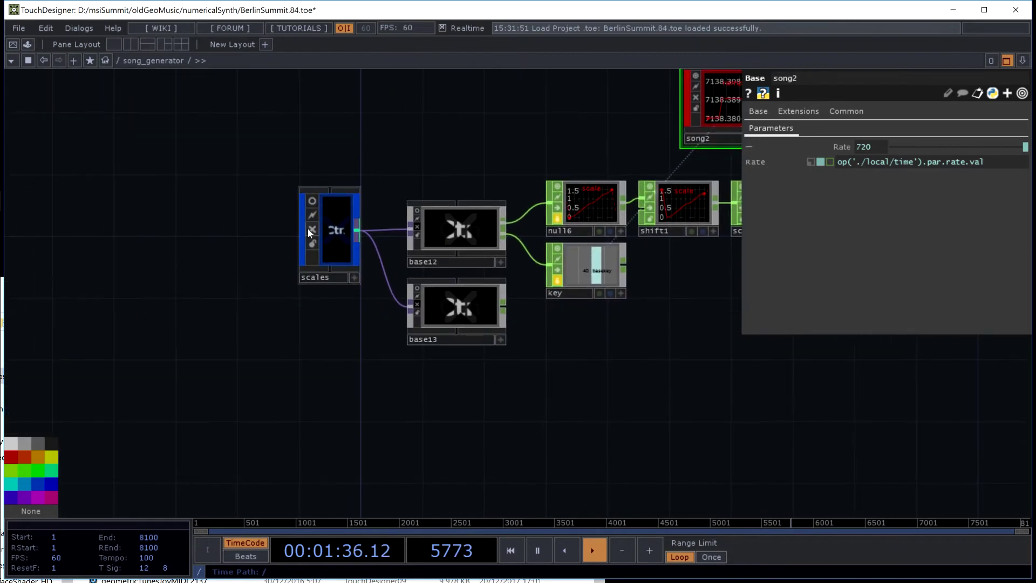
click(416, 228)
click(416, 304)
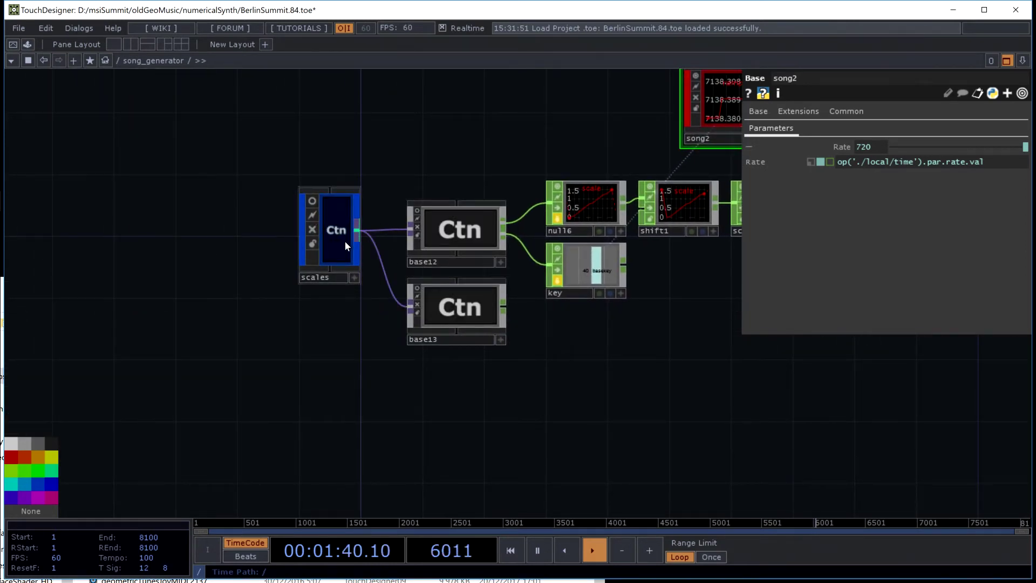
- Enter the scales component to look over its whole operator chain, and return to song_generator
scroll(341, 240, up, 6)
scroll(347, 232, up, 3)
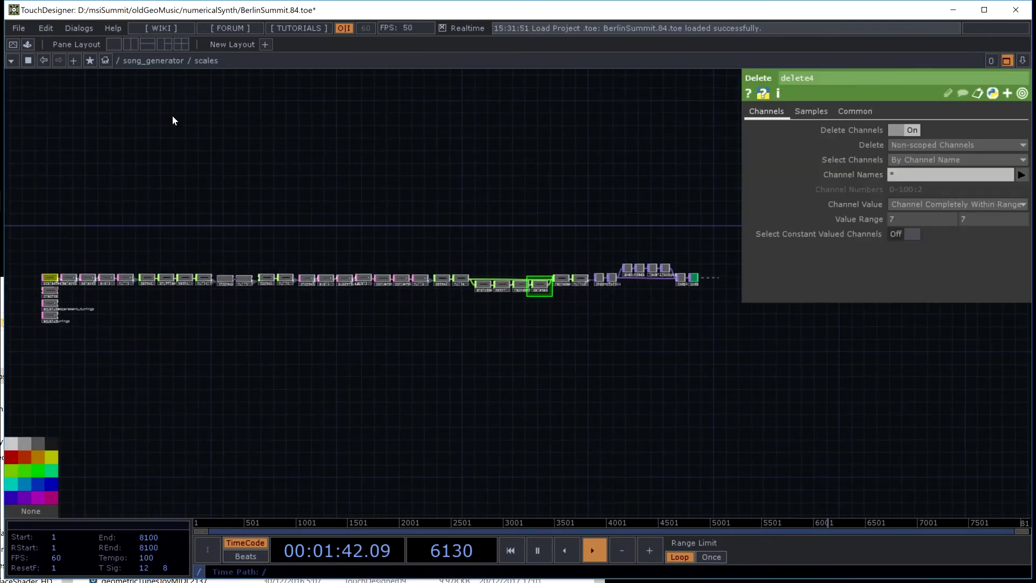
scroll(277, 158, down, 4)
scroll(506, 212, up, 4)
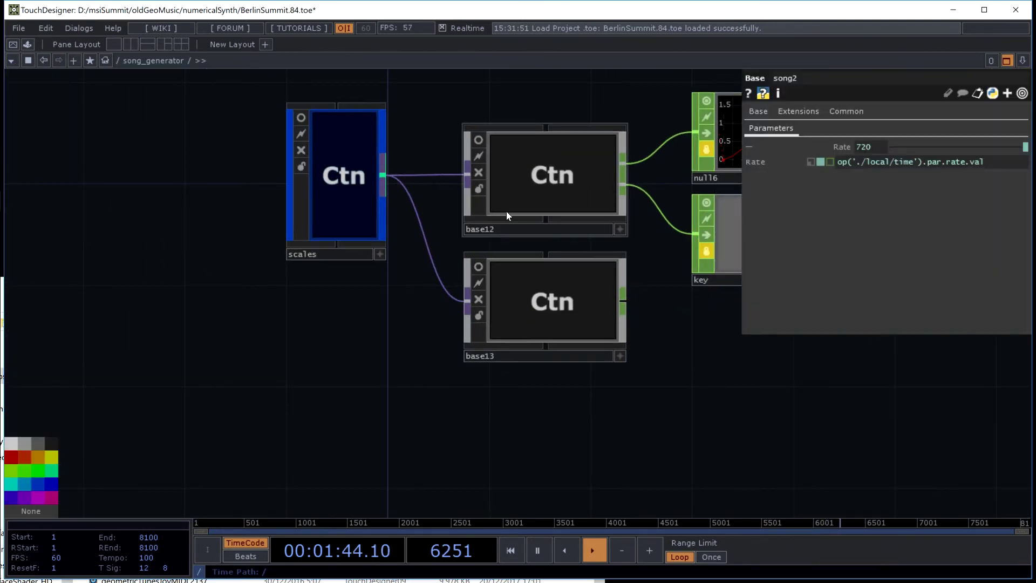
- Open the base12 viewer in its own floating window and position it over the network
right_click(528, 176)
click(542, 138)
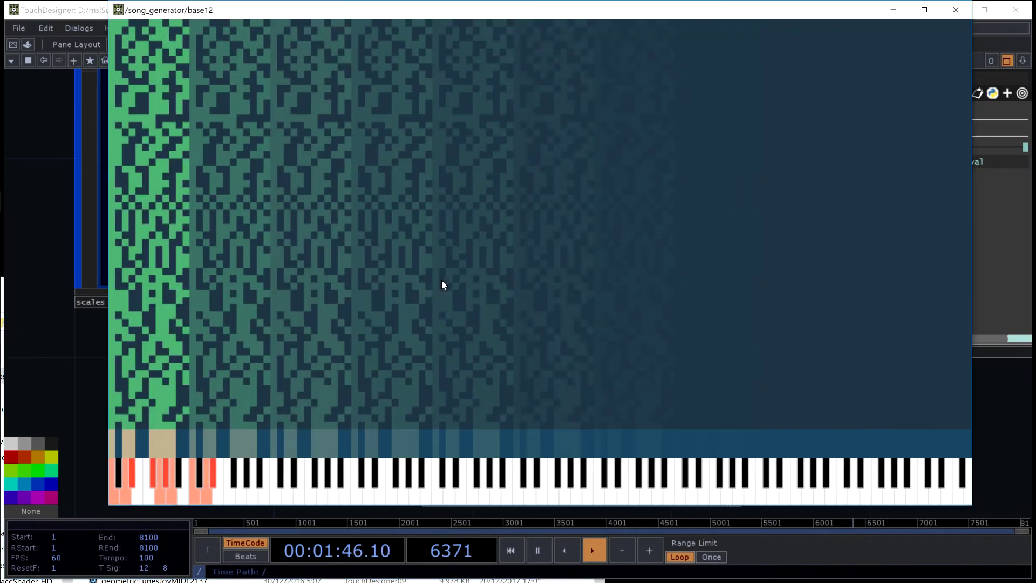
drag(560, 20, 966, 120)
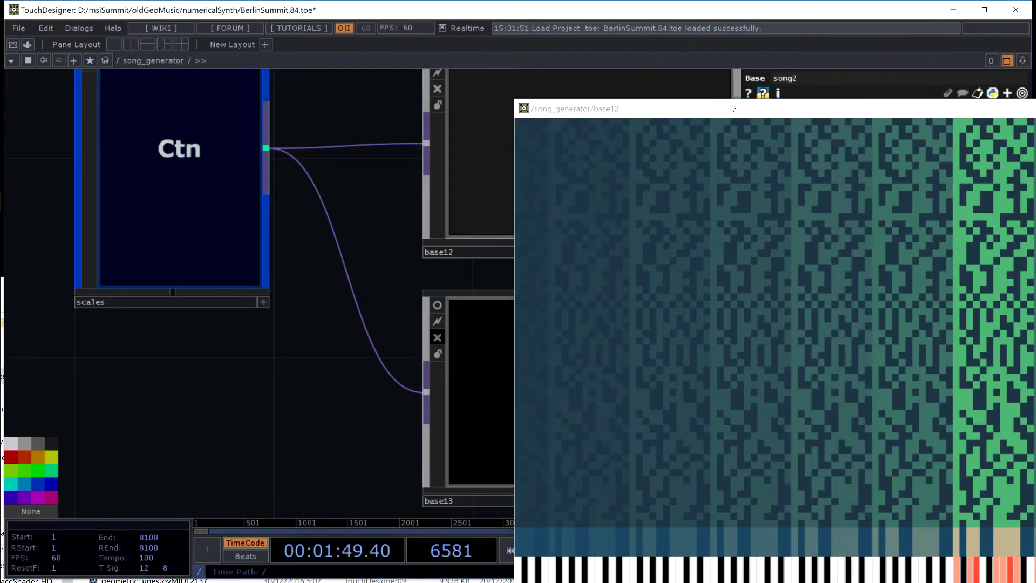
drag(539, 108, 171, 78)
- Switch to the media player with the perpetua recording and resume its playback
mouse_move(4, 335)
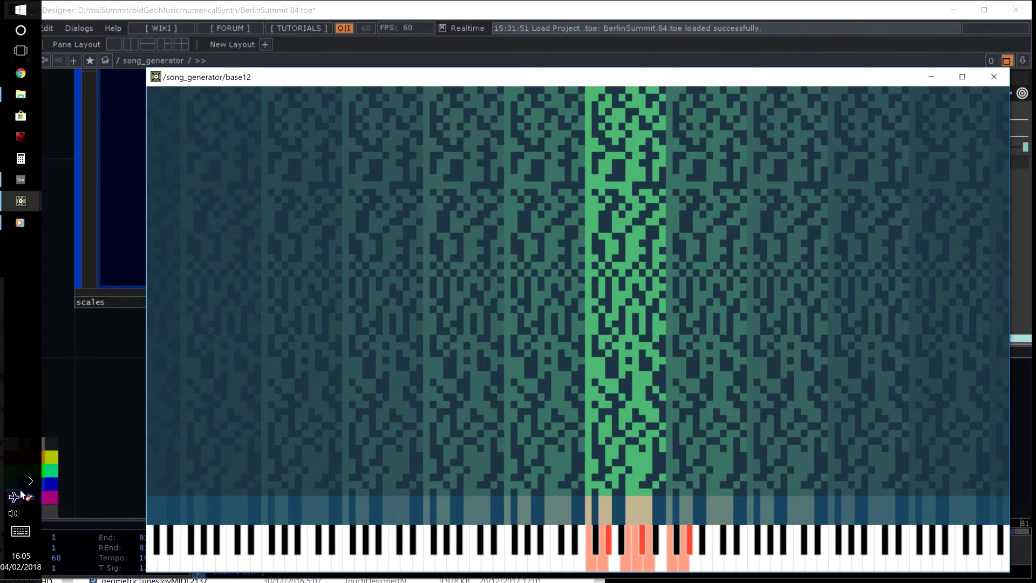
click(20, 223)
mouse_move(557, 433)
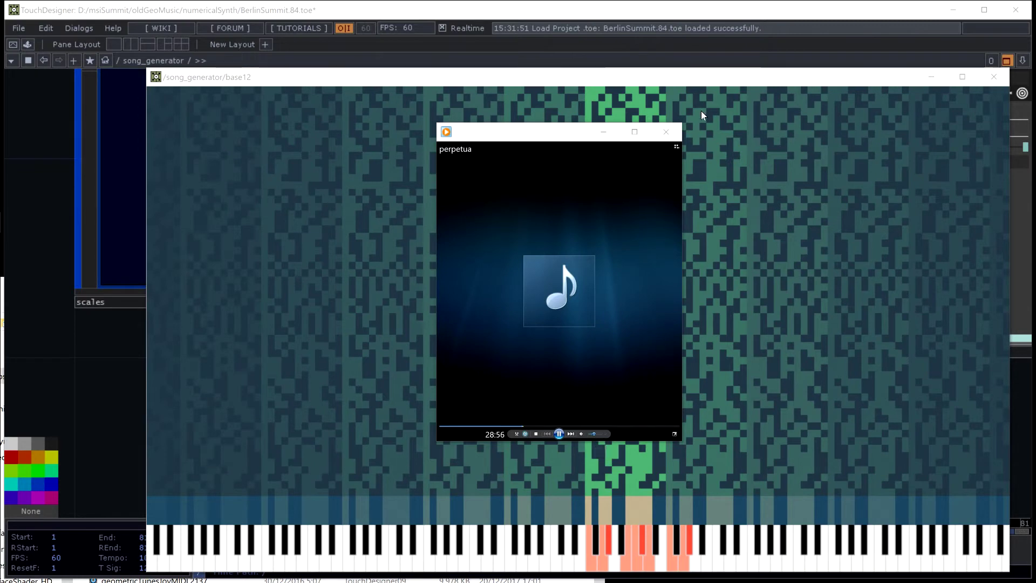
- View the base12 note pattern and piano keyboard in a maximized window, and restore it beside the network
double_click(690, 82)
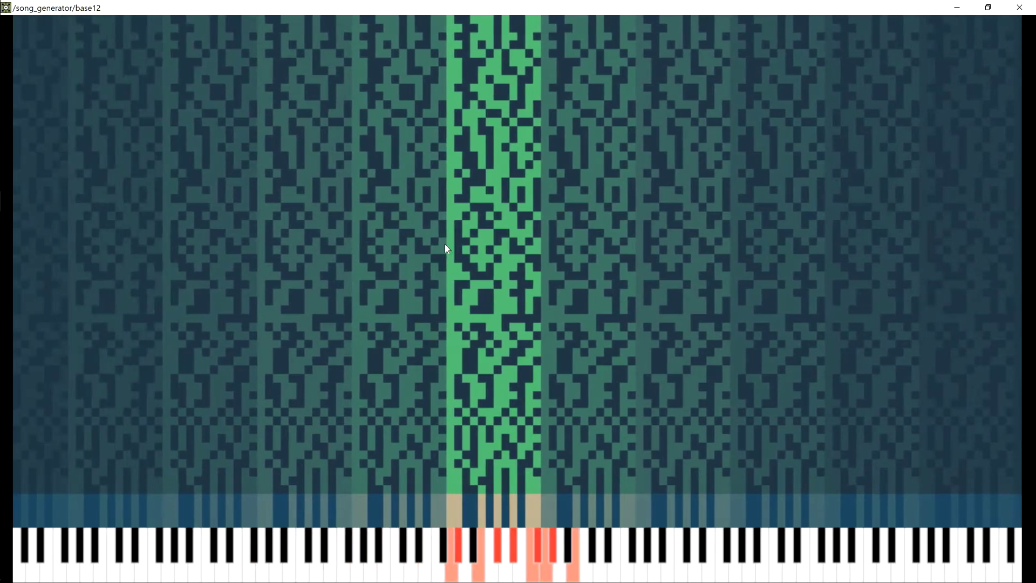
double_click(378, 5)
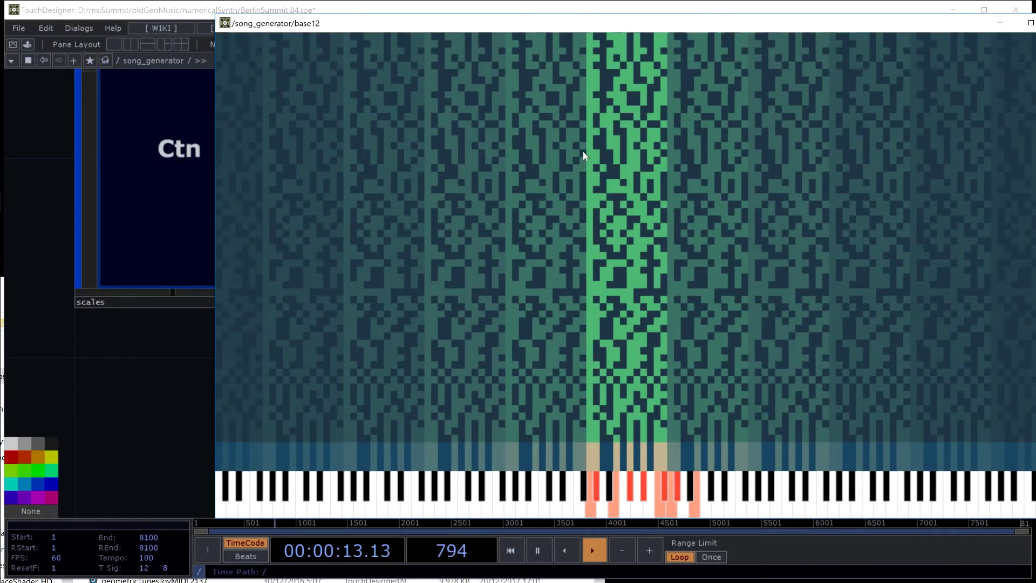
drag(476, 31, 839, 62)
- Enter the scales component and examine the texture operators at the end of its chain alongside the base12 window
scroll(160, 272, up, 2)
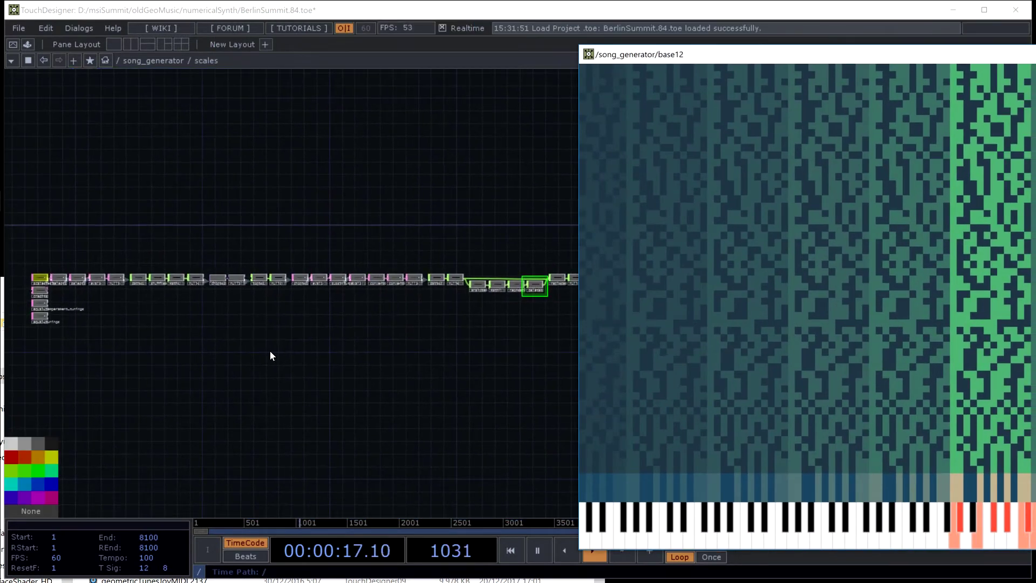
scroll(403, 357, down, 2)
scroll(393, 291, up, 2)
scroll(277, 309, down, 6)
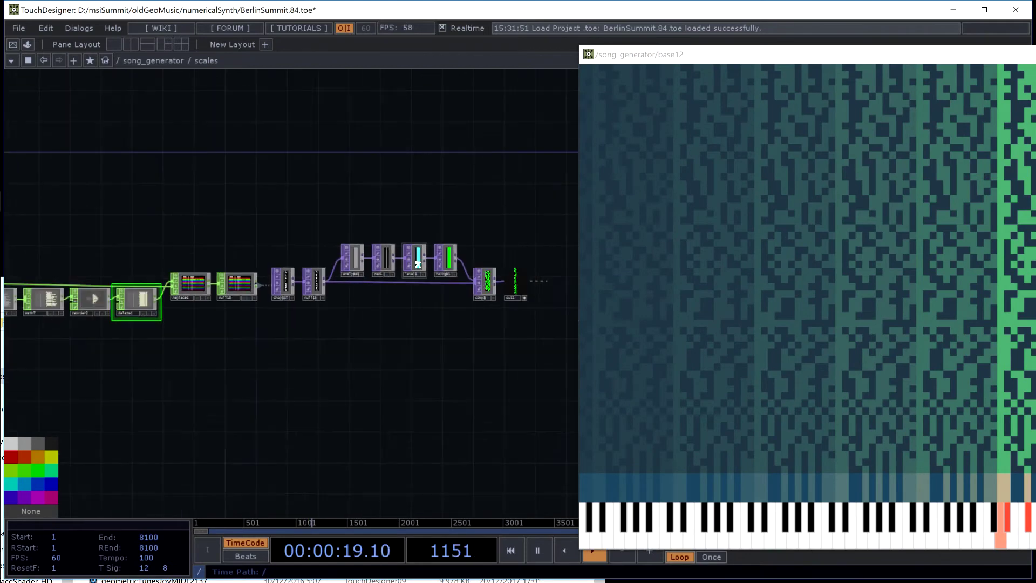
- Enter the piano component inside base12 and open its keyboard in a separate floating window
scroll(510, 263, up, 5)
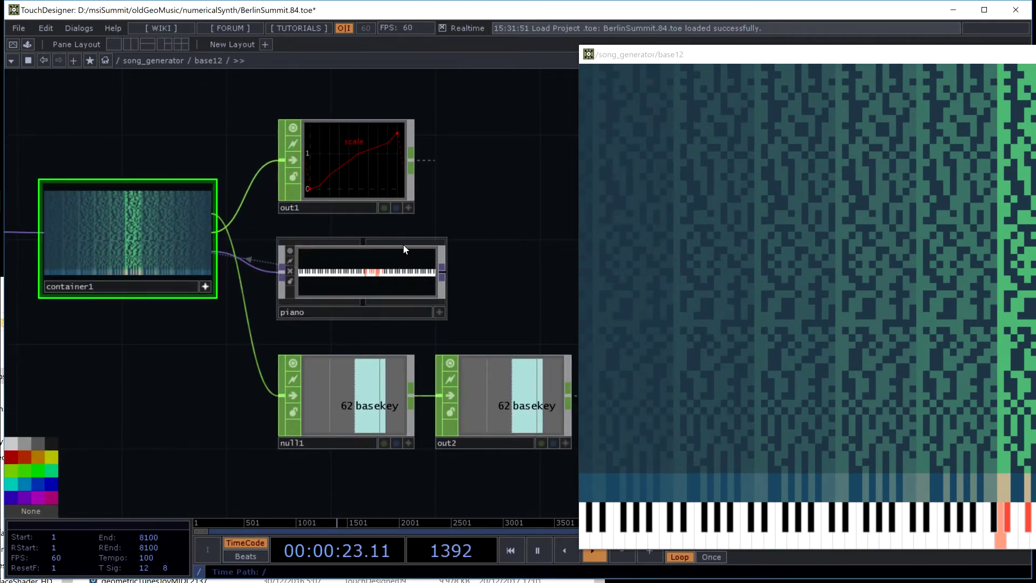
scroll(334, 232, up, 3)
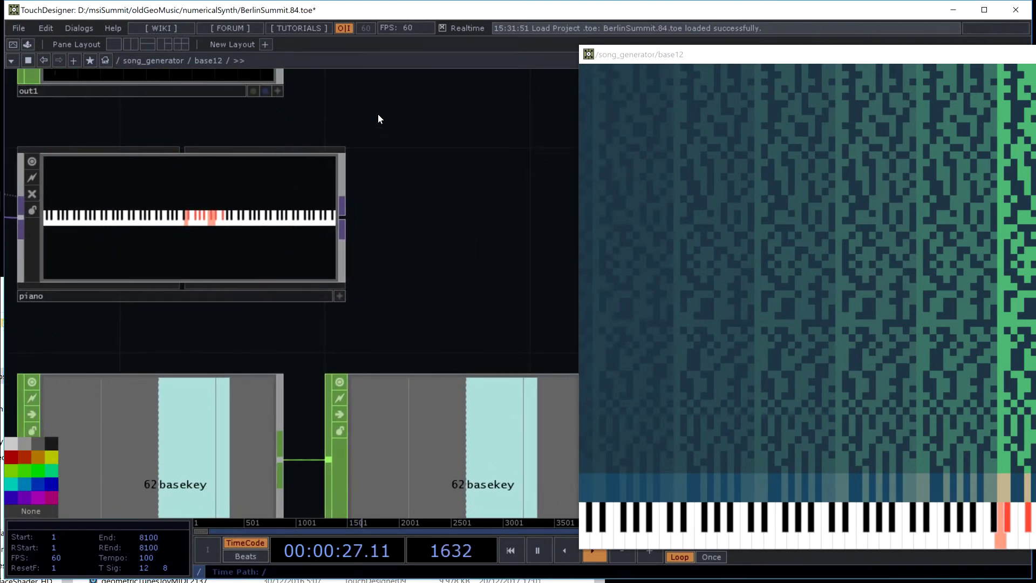
drag(377, 114, 443, 108)
drag(625, 59, 484, 342)
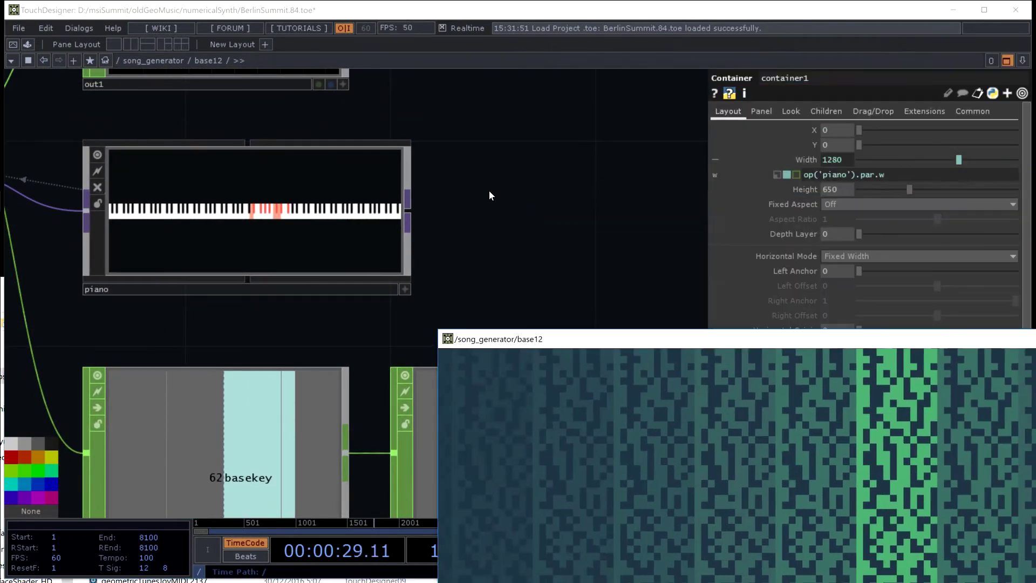
scroll(248, 160, up, 6)
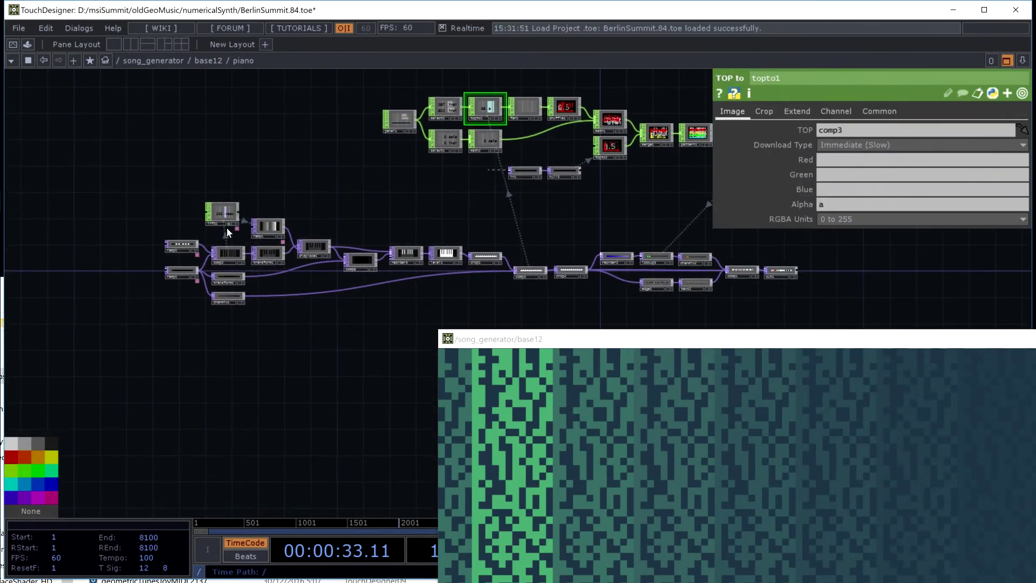
click(27, 62)
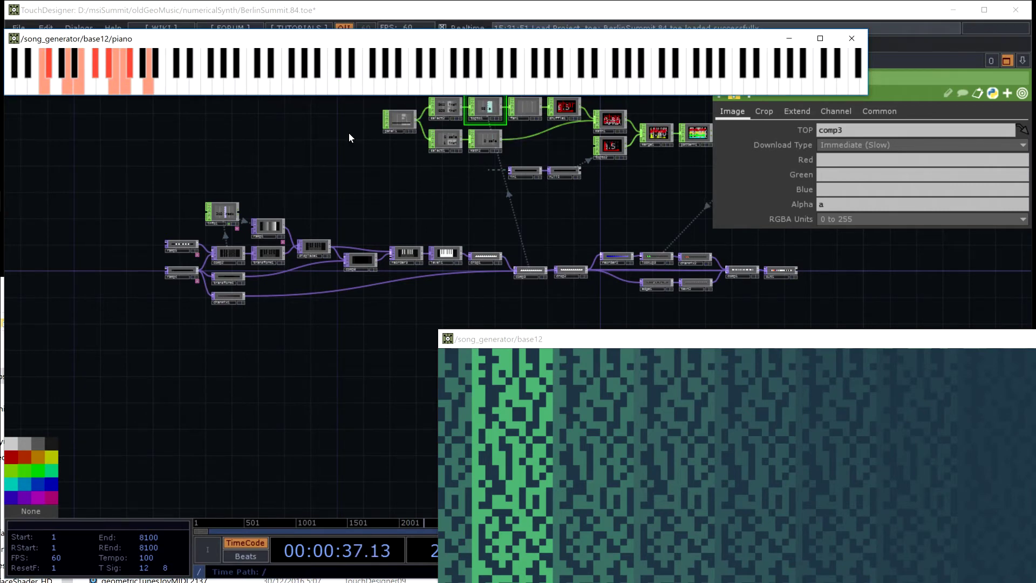
- Examine the piano network's image chain from ramp5 and ramp4 through comp2, displace1, comp3 and crop2 to reorder2
scroll(182, 264, up, 5)
scroll(436, 195, down, 5)
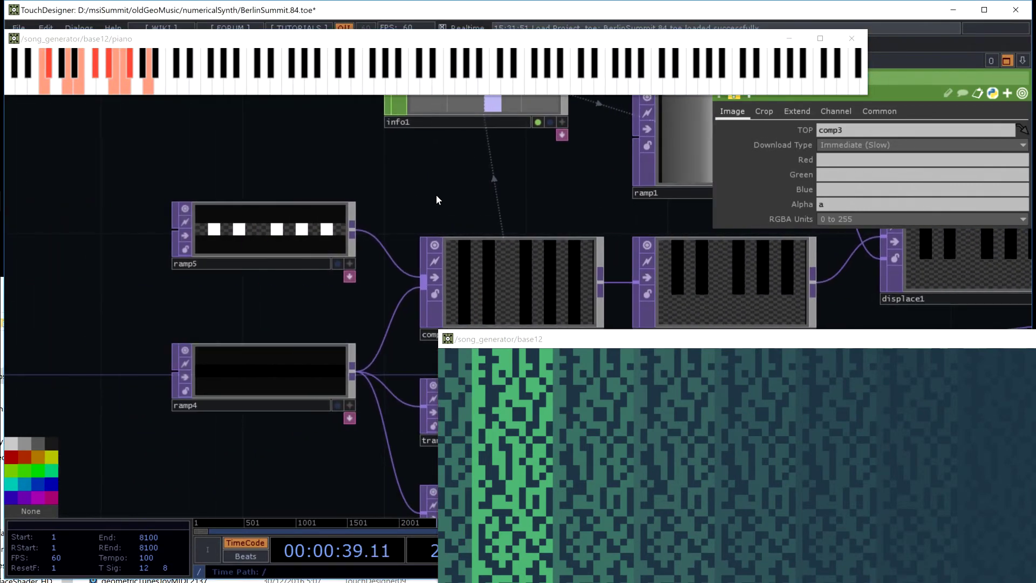
drag(682, 296, 410, 325)
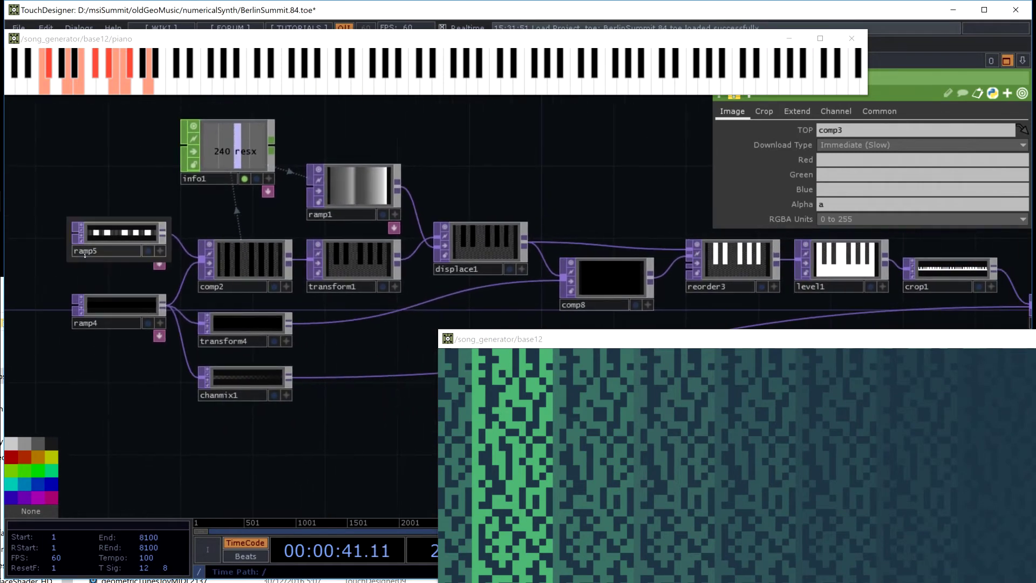
scroll(217, 172, up, 5)
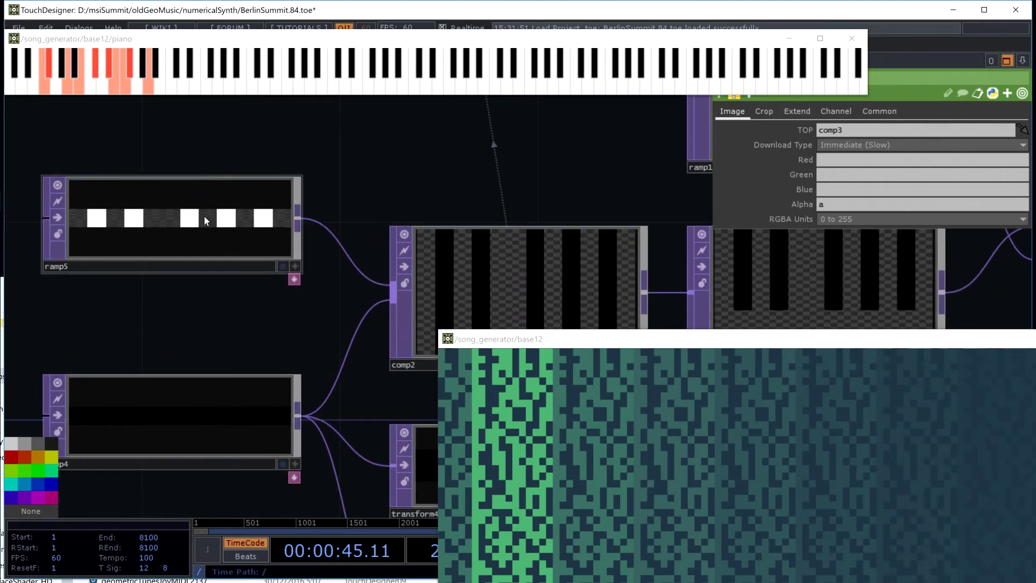
scroll(205, 221, down, 3)
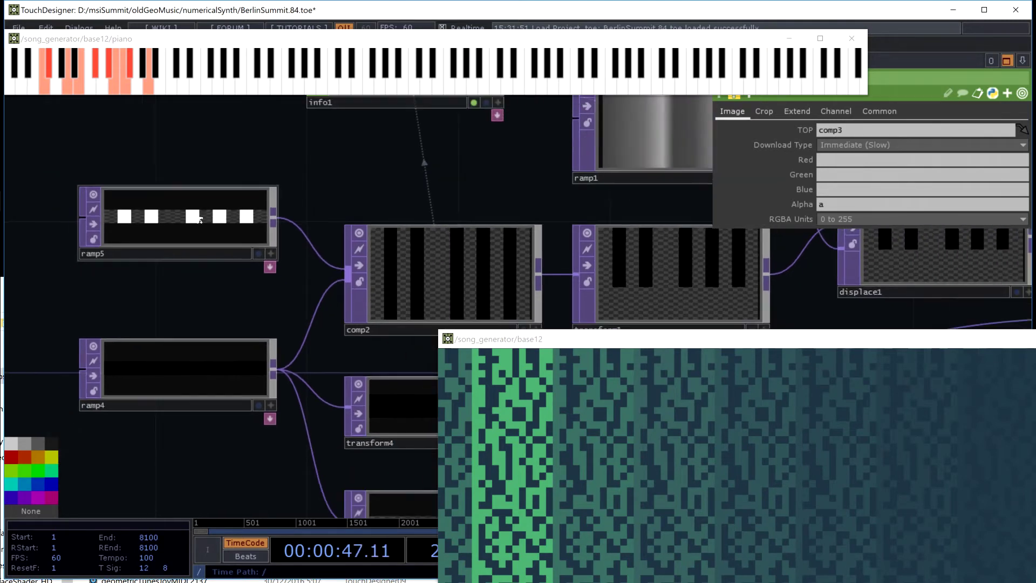
scroll(691, 289, right, 10)
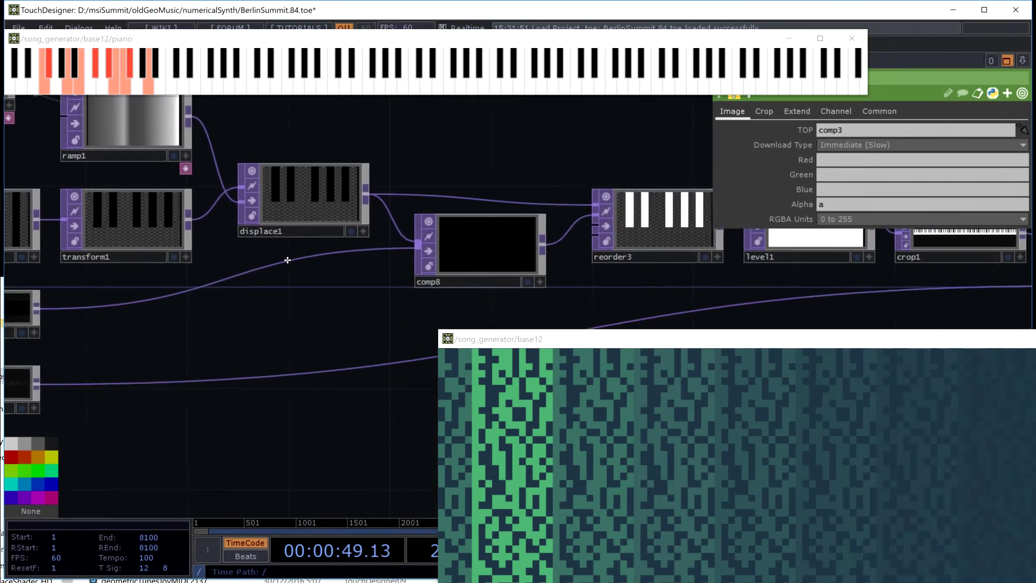
scroll(698, 279, right, 10)
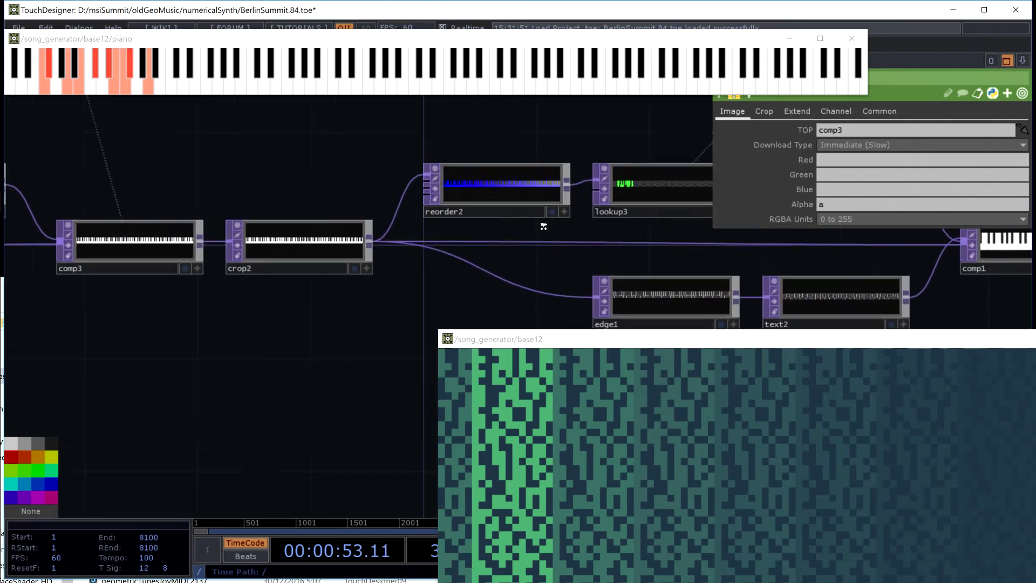
scroll(540, 221, up, 5)
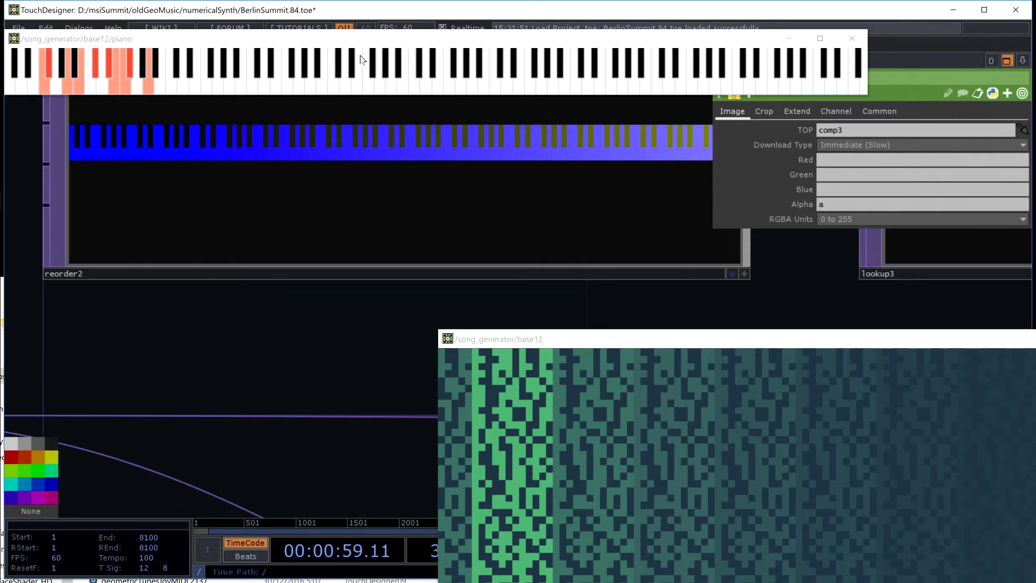
- Inspect the reorder2, lookup3 and chanmix2 stages that colour the keys, and play a key on the floating keyboard
click(414, 63)
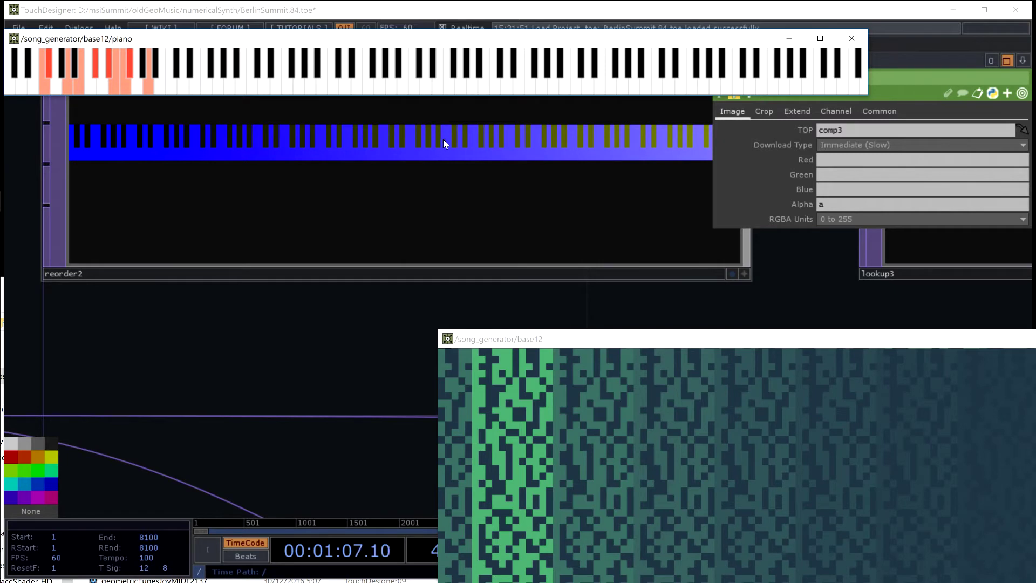
drag(797, 254, 157, 243)
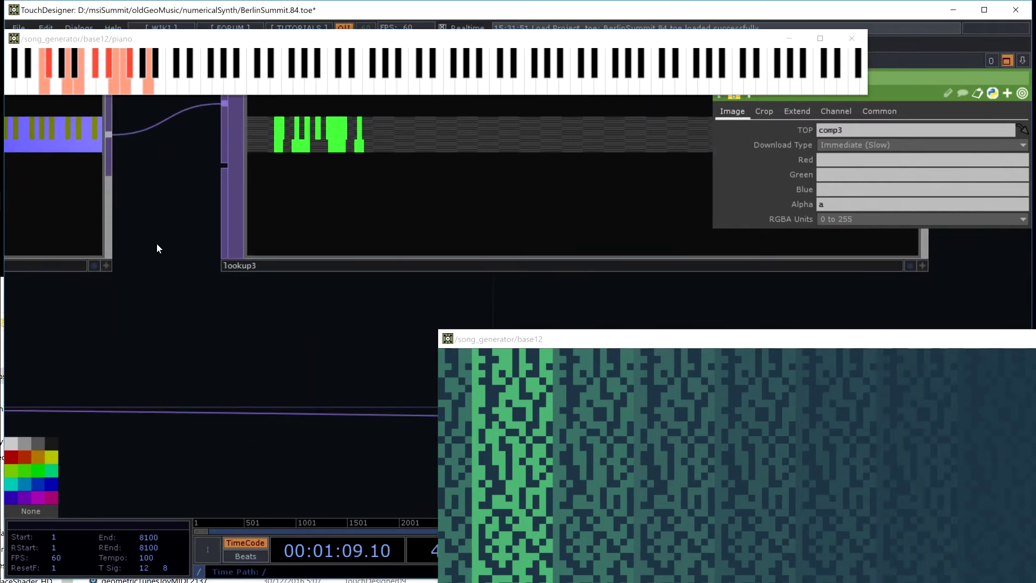
scroll(327, 202, down, 5)
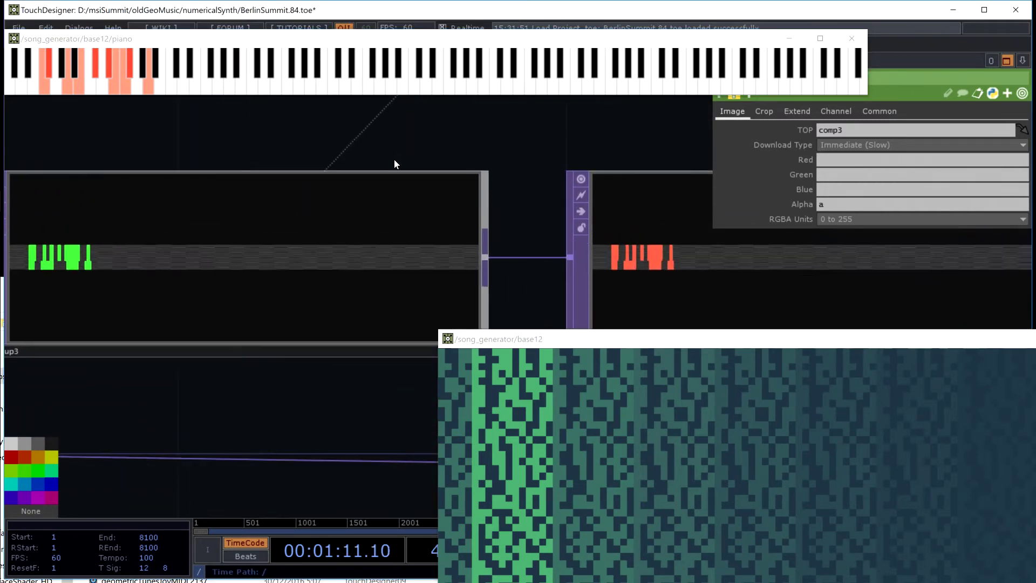
drag(403, 138, 410, 257)
scroll(326, 340, down, 3)
click(409, 75)
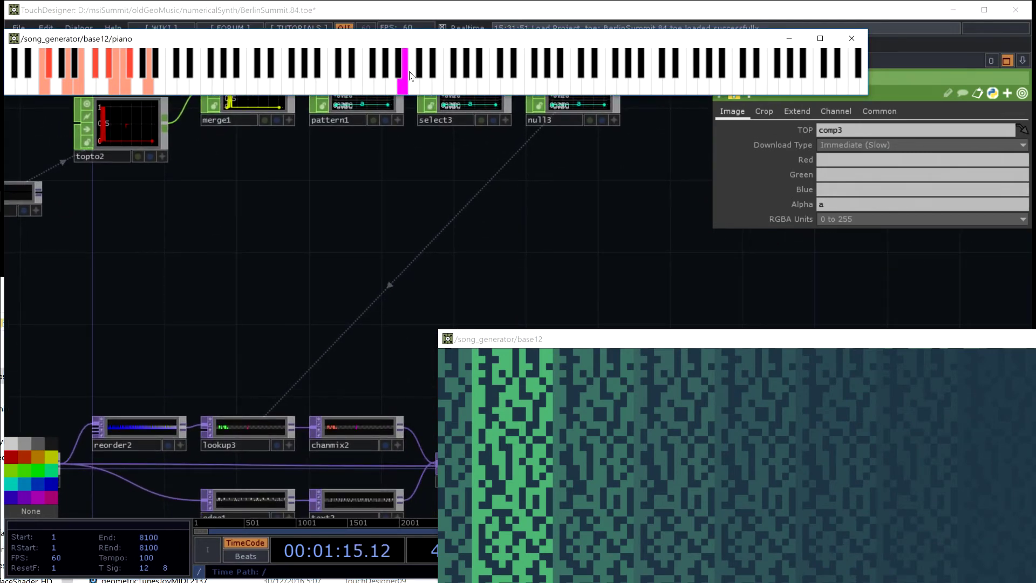
- Examine the channel chain from merge1 to null3 that feeds lookup3 while playing keys on the floating keyboard
drag(282, 253, 310, 118)
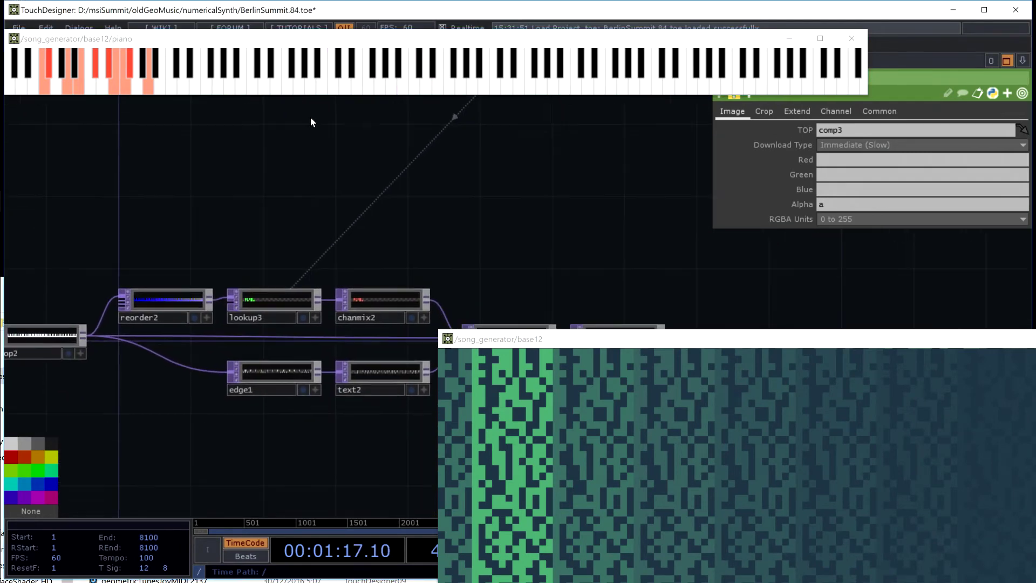
scroll(378, 246, up, 5)
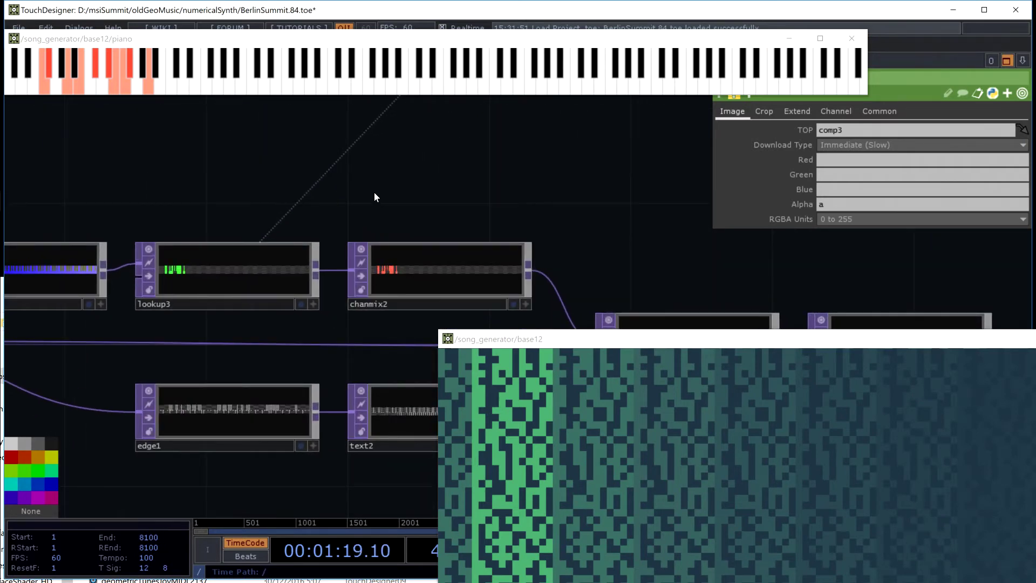
drag(374, 192, 263, 357)
scroll(276, 289, down, 5)
scroll(230, 214, up, 6)
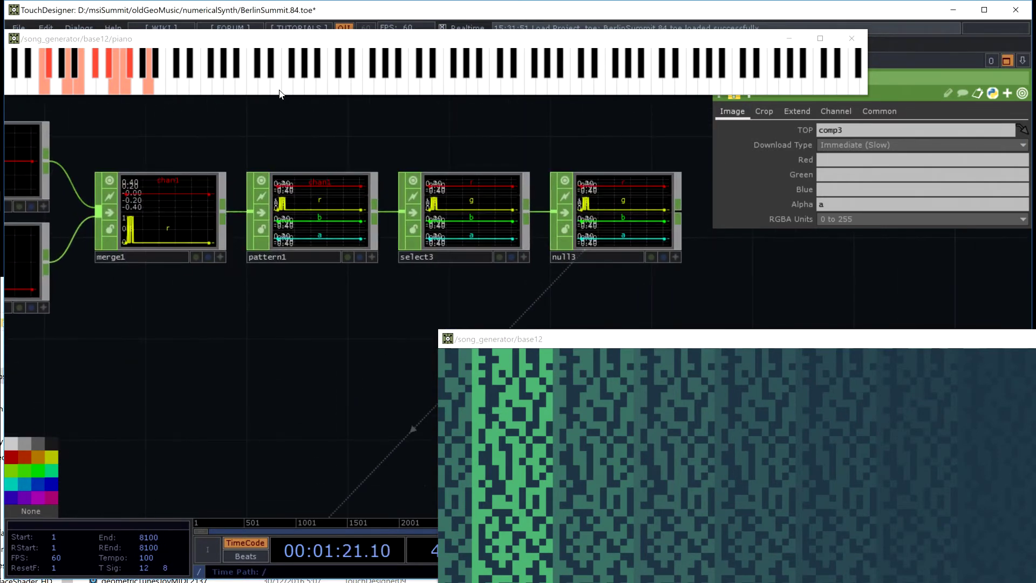
drag(366, 70, 439, 66)
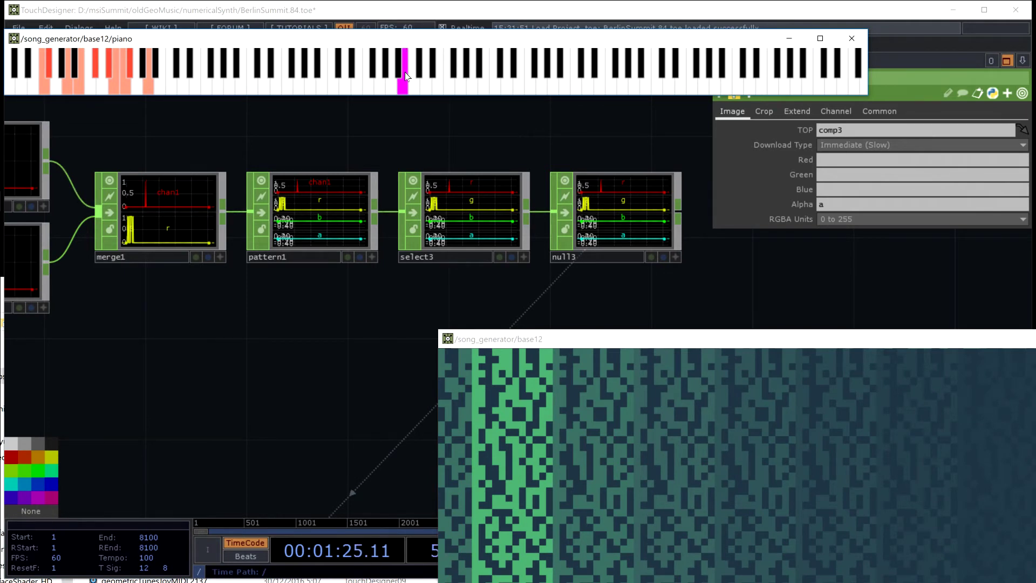
drag(425, 65, 576, 65)
- Inspect the final comp1 and out1 stages of the piano network and play a run of keys across the keyboard
drag(293, 198, 274, 140)
scroll(274, 140, down, 4)
drag(264, 192, 536, 193)
scroll(309, 278, up, 4)
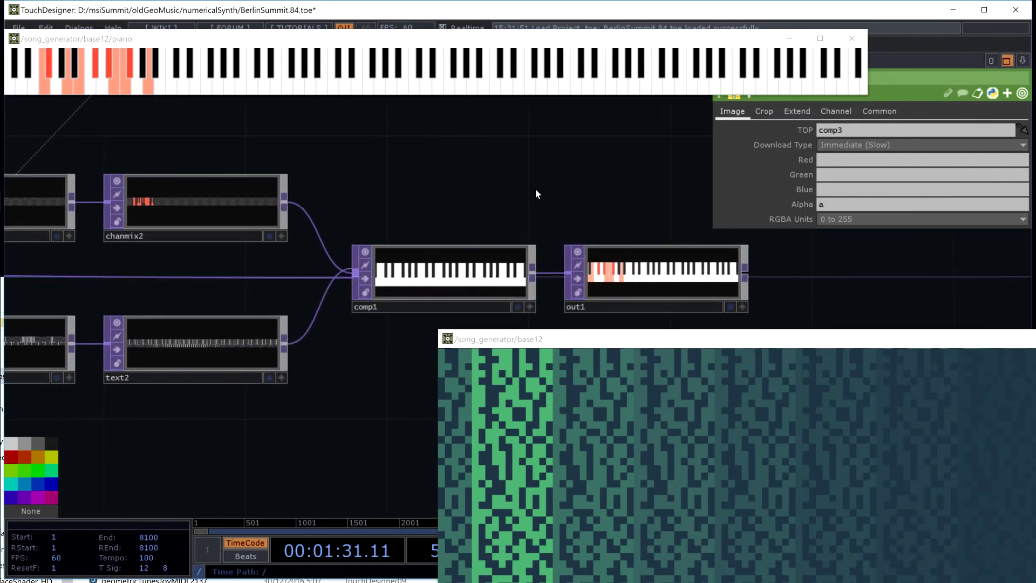
drag(210, 70, 522, 74)
- Close the floating piano window and return to the base12 network around the piano component
scroll(566, 175, down, 8)
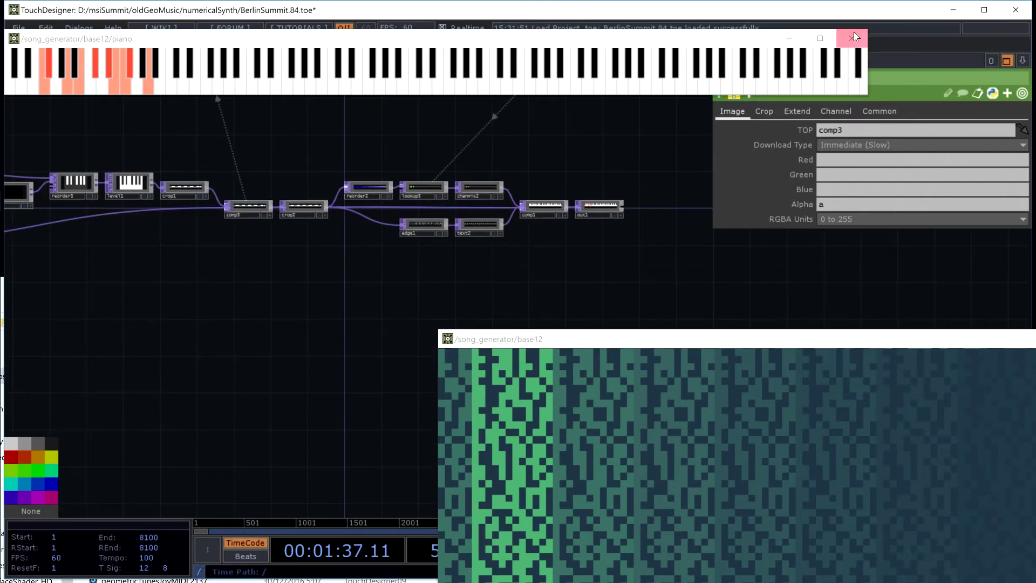
click(853, 36)
scroll(496, 112, down, 6)
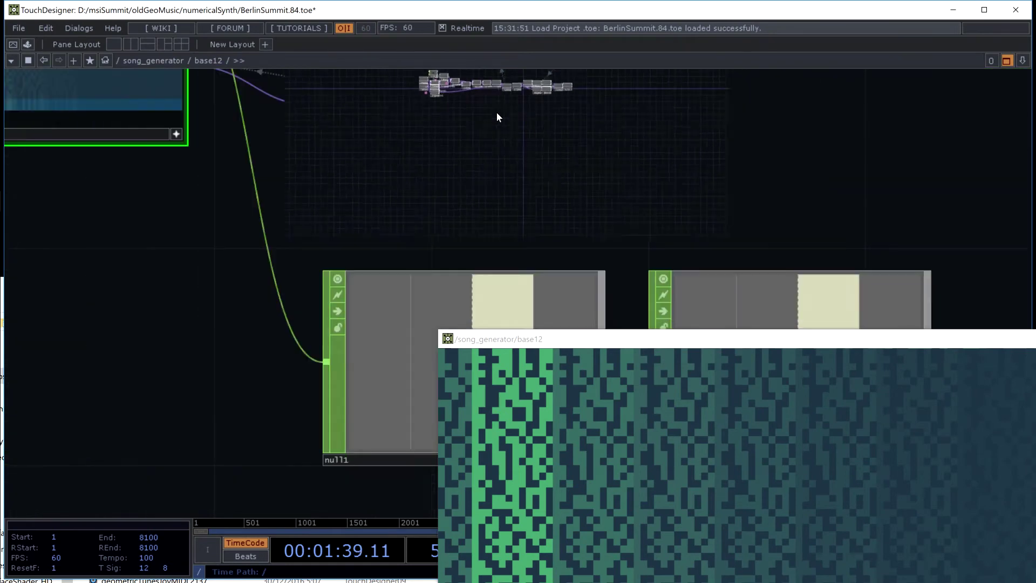
scroll(284, 185, down, 5)
middle_drag(447, 155, 403, 261)
scroll(403, 262, down, 4)
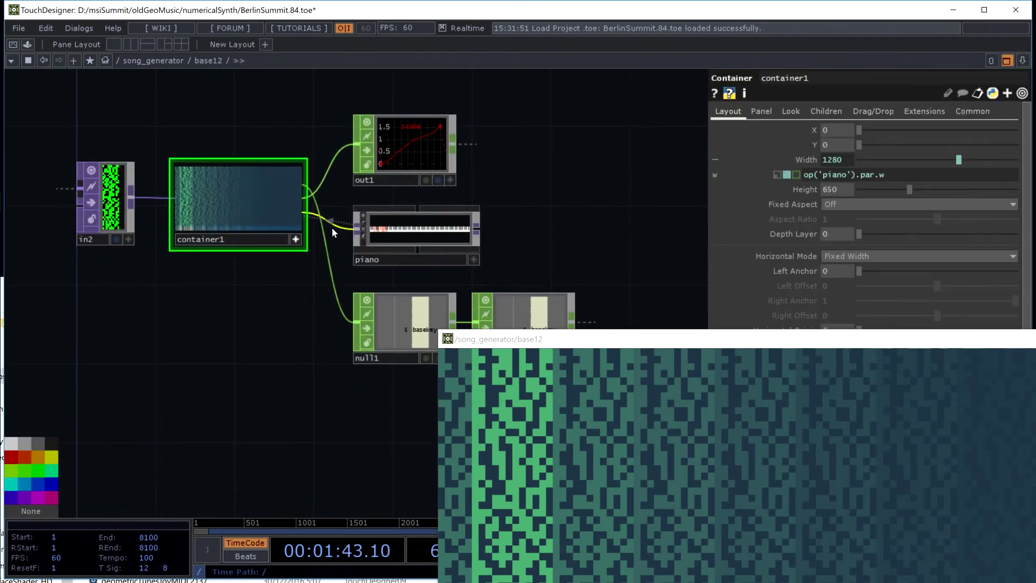
scroll(331, 228, up, 4)
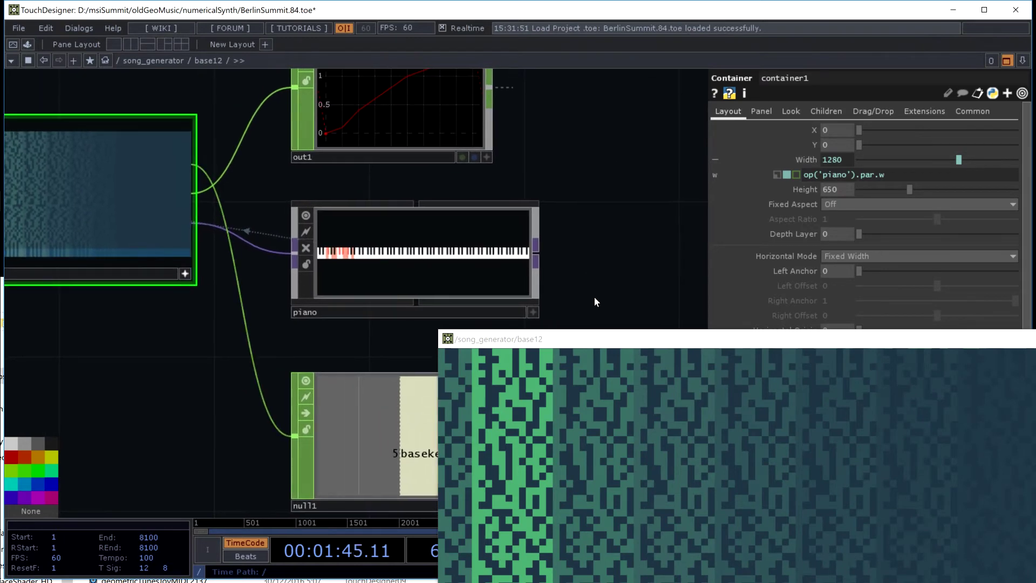
- Bring the whole base12 viewer into view, and move it clear of the network's output operators
drag(601, 341, 235, 42)
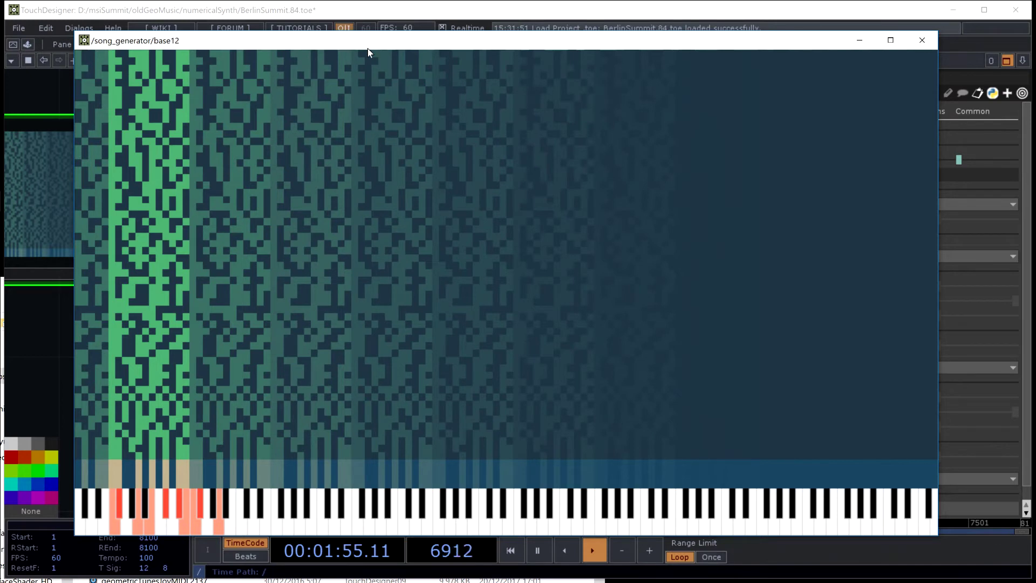
drag(367, 47, 1, 17)
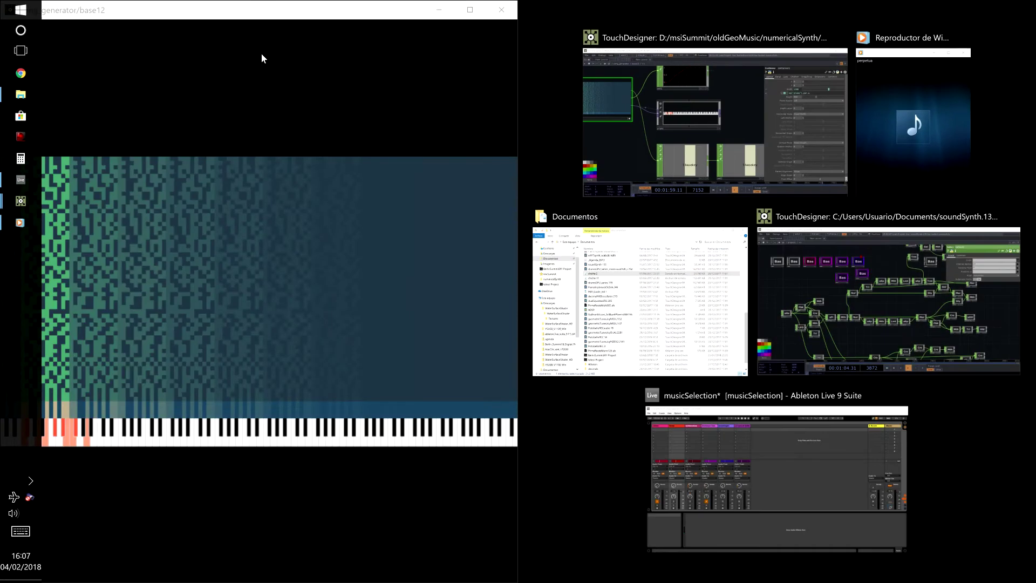
drag(388, 13, 214, 53)
drag(597, 143, 597, 143)
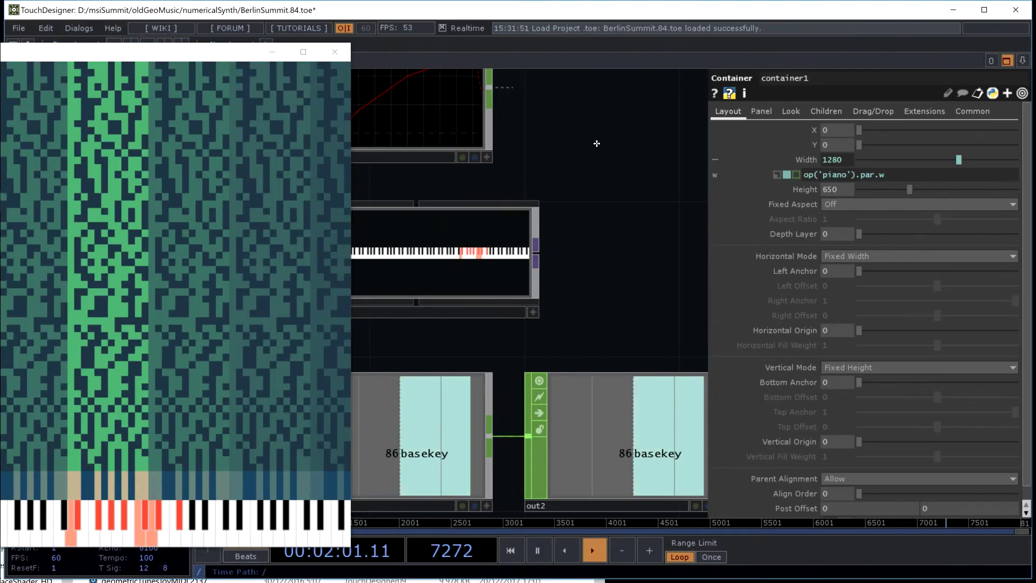
- Leave base12 and go up to the song_generator network, showing base12, base13, null6 and key
scroll(597, 143, down, 5)
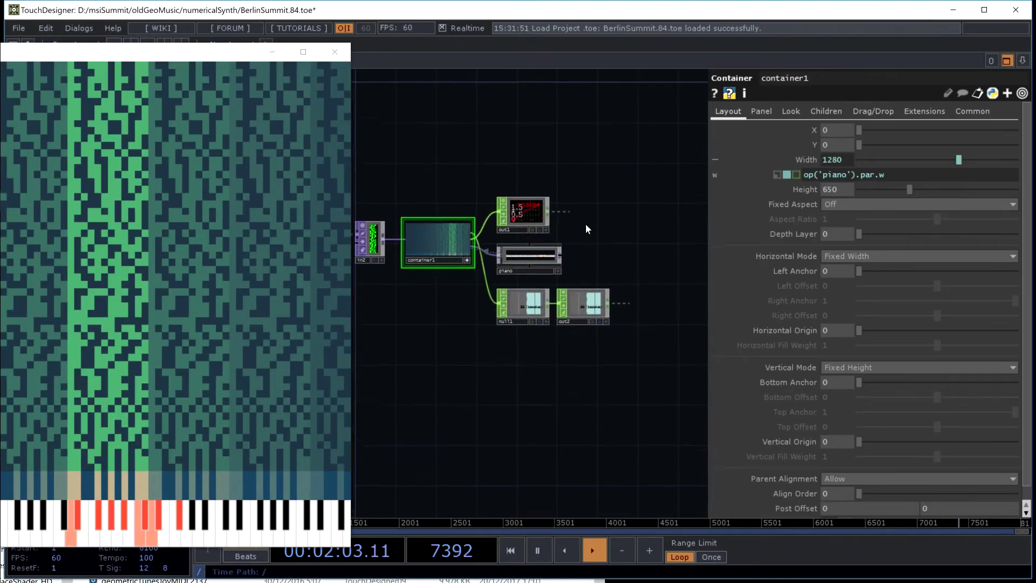
scroll(586, 228, down, 8)
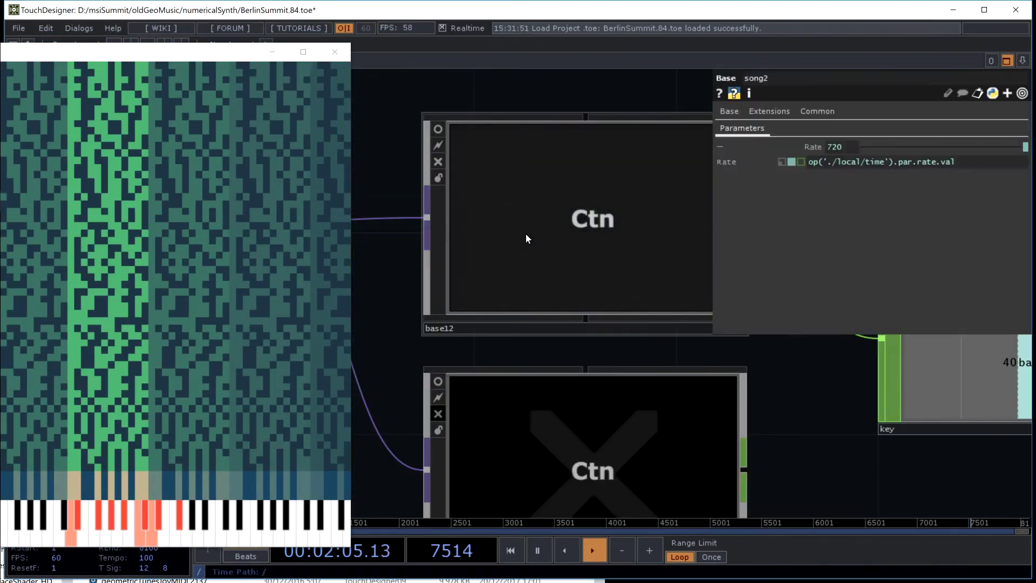
scroll(527, 238, down, 3)
drag(617, 237, 554, 298)
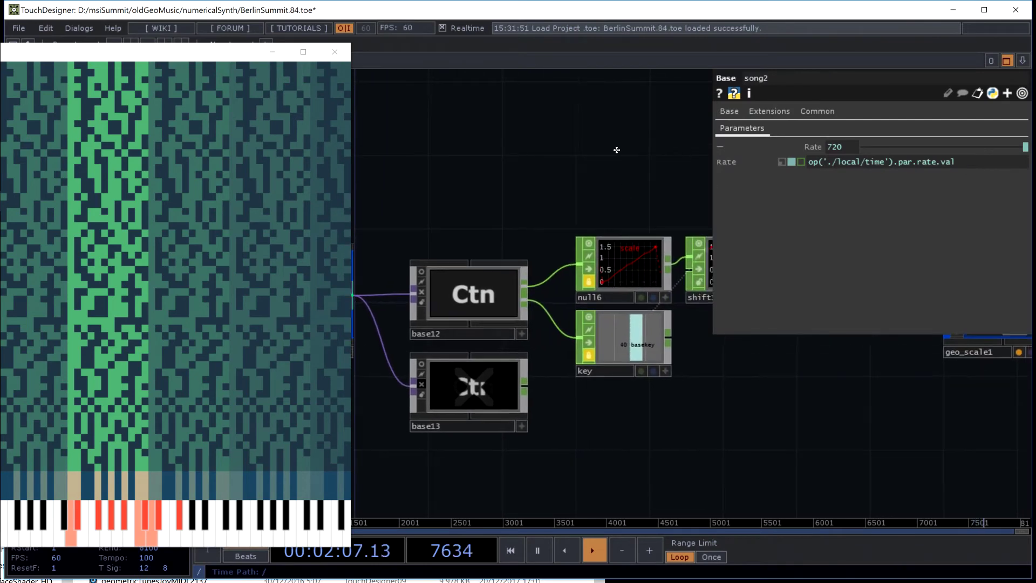
scroll(617, 150, down, 3)
- Move the base12 viewer clear of note_matrix in song_generator and examine note_matrix with its trim1 and null_base outputs
drag(215, 58, 1012, 239)
drag(649, 164, 107, 161)
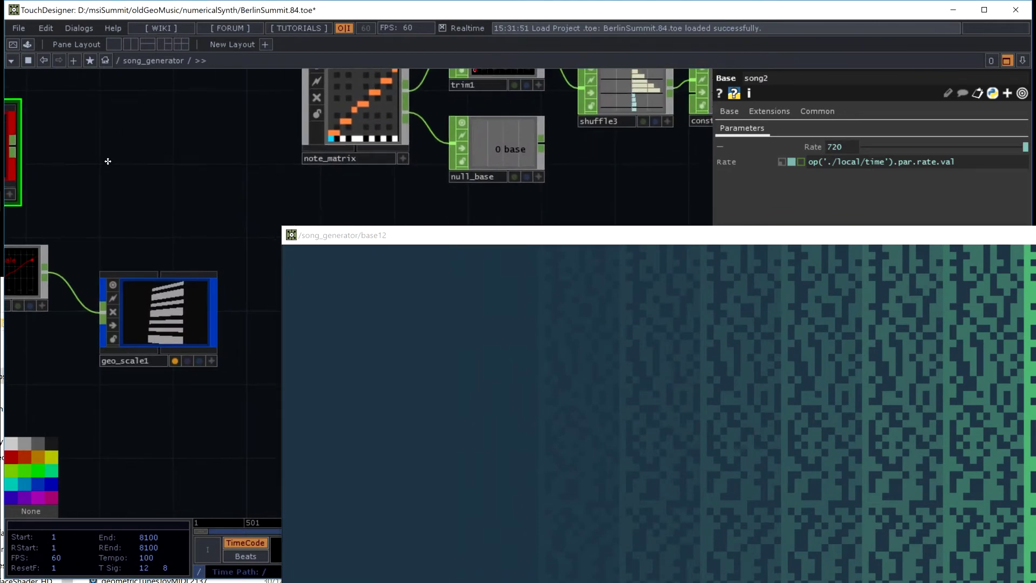
scroll(240, 141, up, 5)
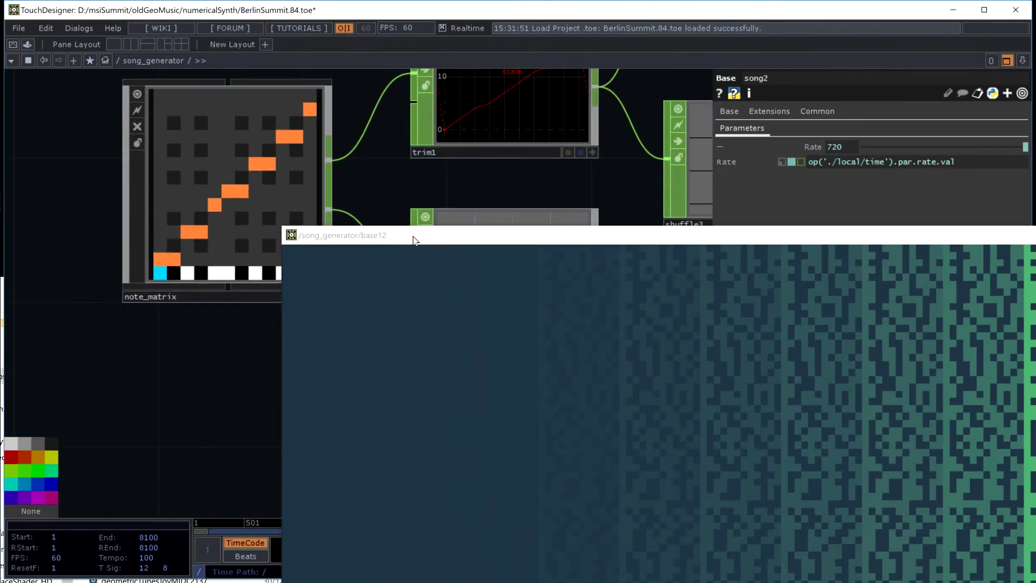
drag(420, 236, 729, 298)
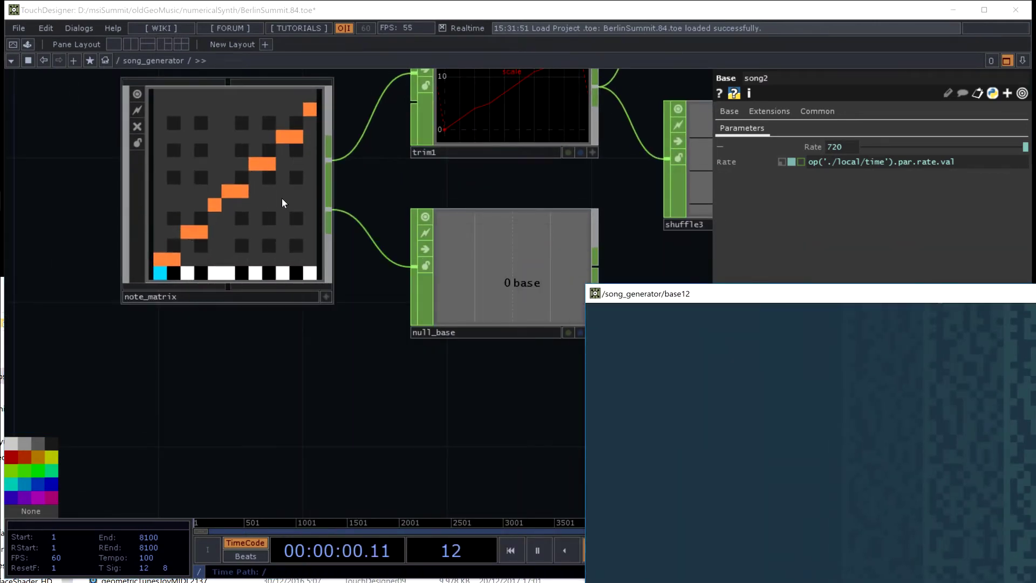
mouse_move(2, 149)
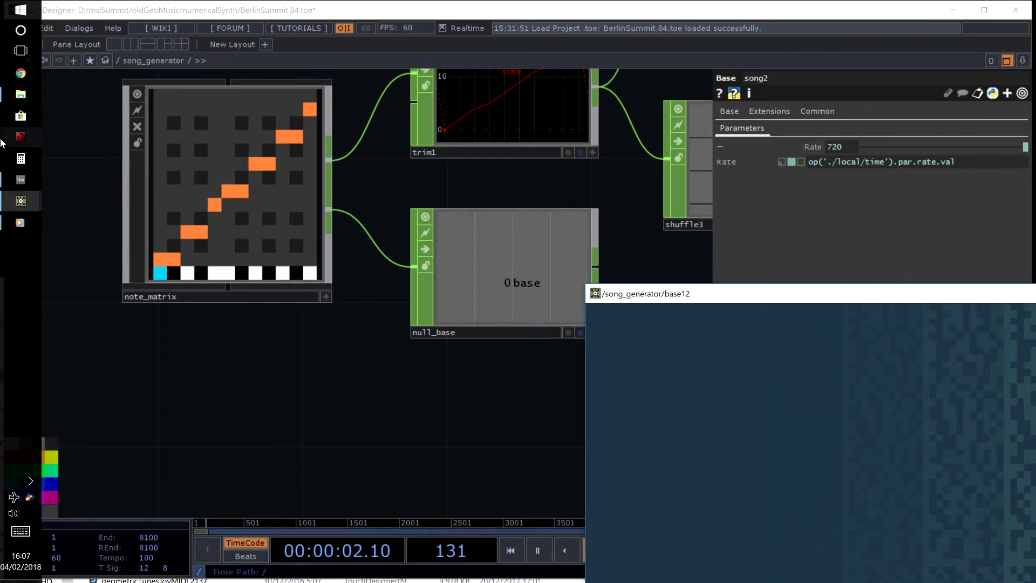
mouse_move(20, 95)
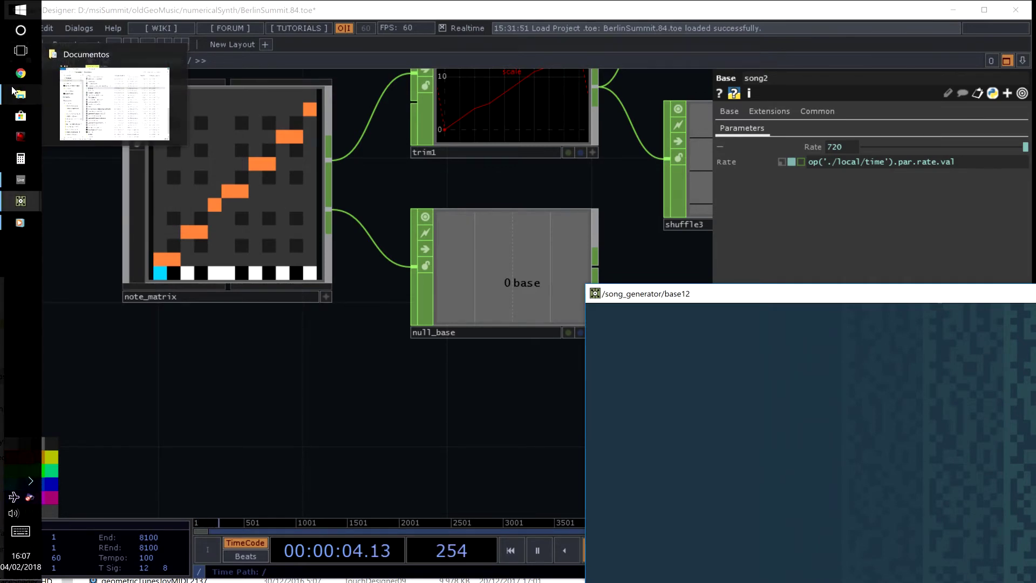
mouse_move(91, 86)
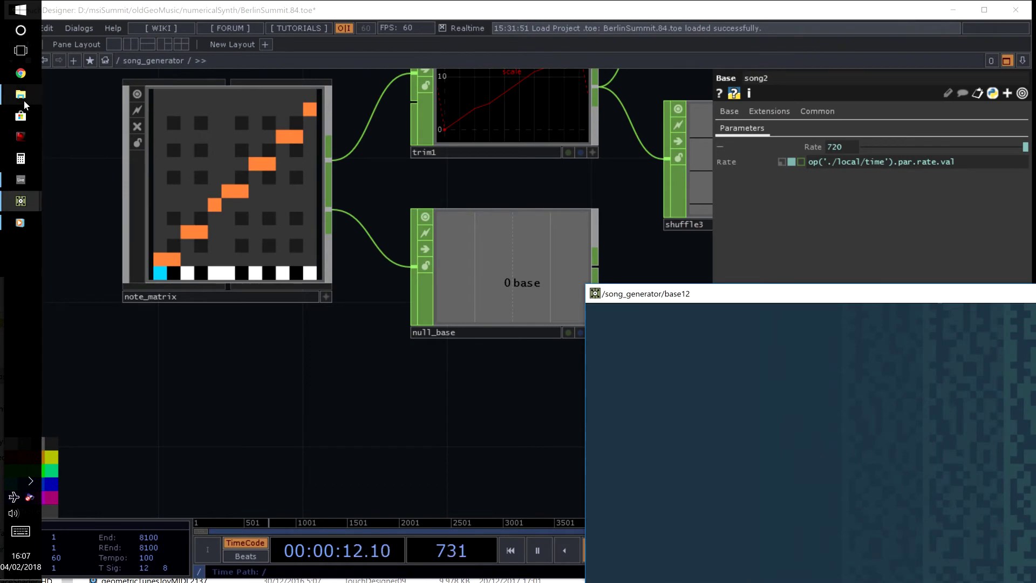
mouse_move(24, 102)
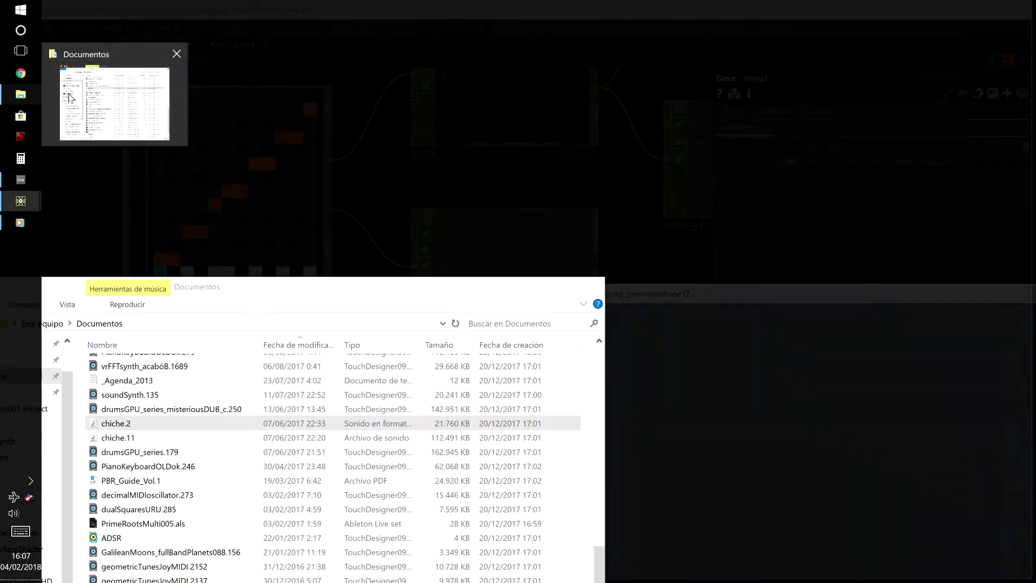
- Activate the note_matrix viewer and draw a chromatic scale as one unbroken diagonal across its grid
scroll(220, 238, up, 5)
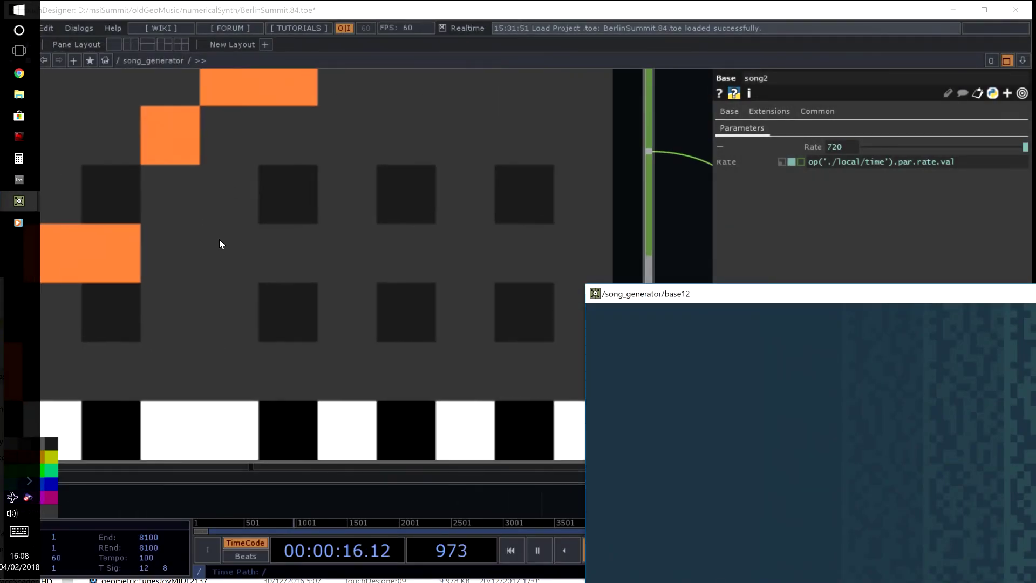
scroll(220, 238, down, 3)
scroll(497, 232, up, 2)
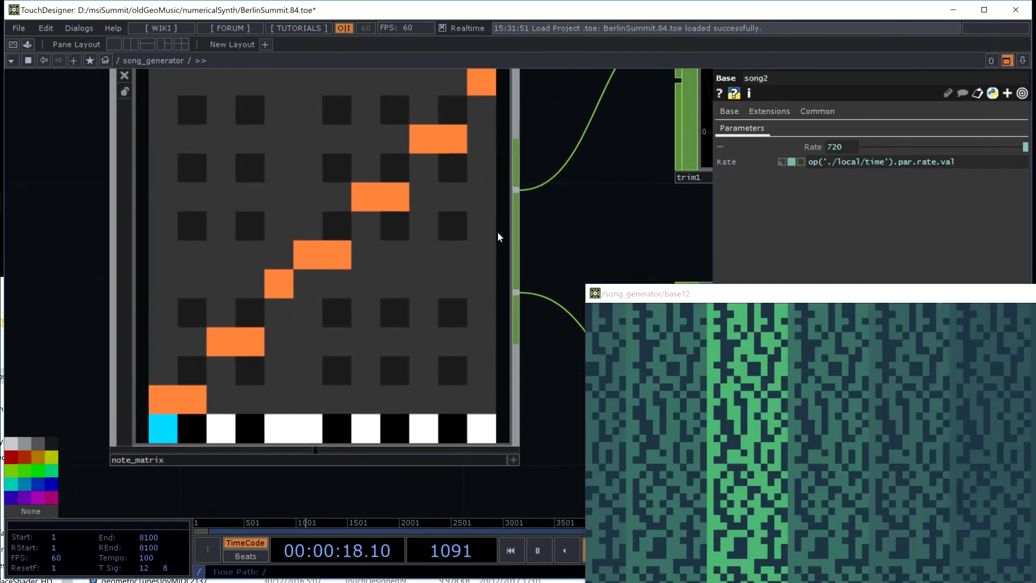
click(411, 218)
key(a)
mouse_move(387, 218)
mouse_down()
mouse_move(225, 338)
mouse_move(155, 413)
mouse_move(385, 157)
mouse_move(491, 69)
mouse_move(167, 403)
mouse_up()
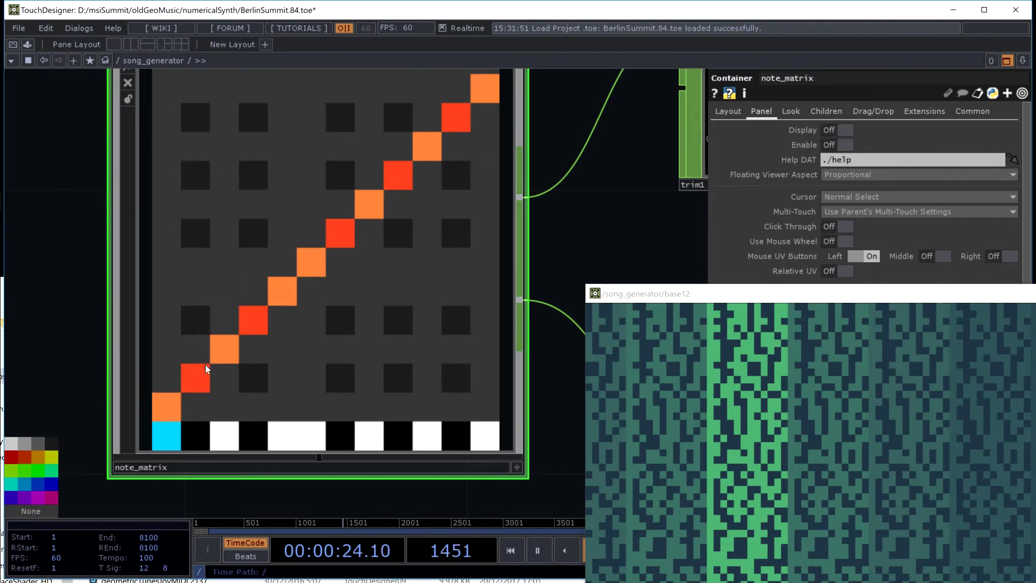
- Set note_matrix's base note to 3 and redraw parts of the lower diagonal so neighbouring columns share the same note
click(174, 441)
click(273, 437)
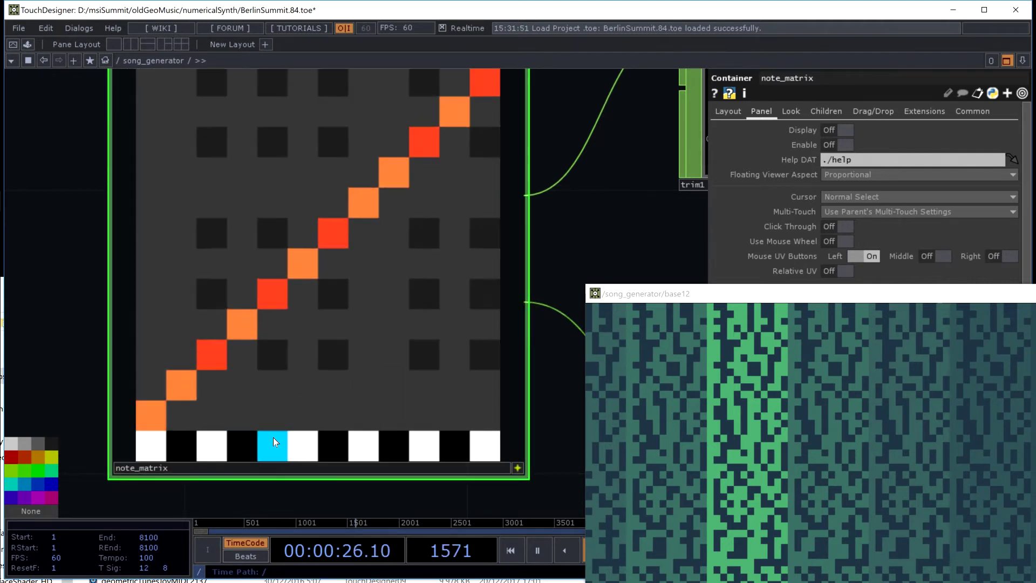
click(294, 442)
click(247, 442)
drag(163, 409, 221, 376)
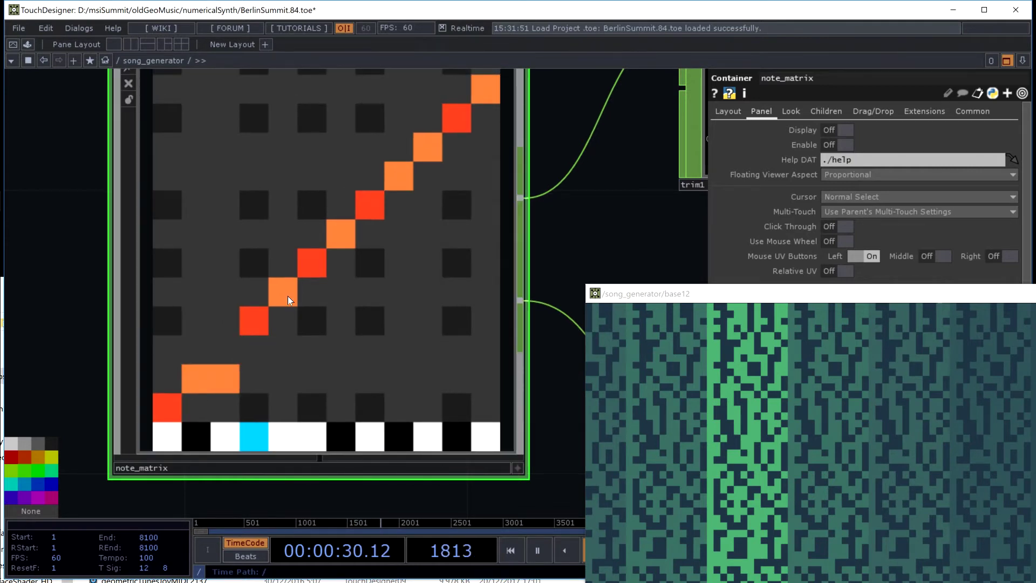
mouse_move(287, 295)
mouse_down()
mouse_move(287, 274)
mouse_move(309, 249)
mouse_up()
- Examine the operators inside note_matrix and its scales component, and return to the song_generator network
middle_drag(382, 186, 392, 212)
scroll(392, 211, down, 3)
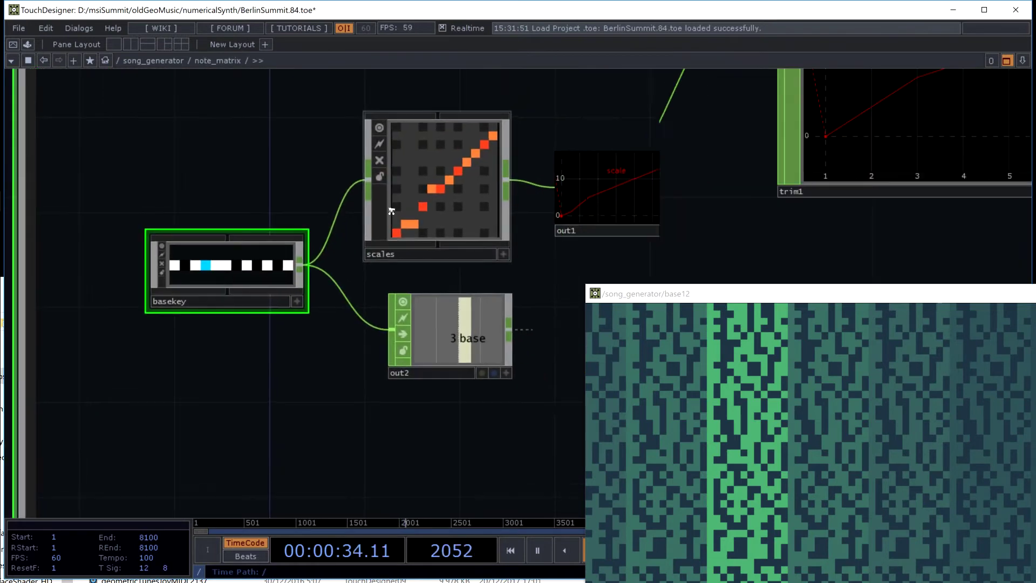
scroll(401, 232, up, 10)
key(p)
scroll(400, 231, up, 5)
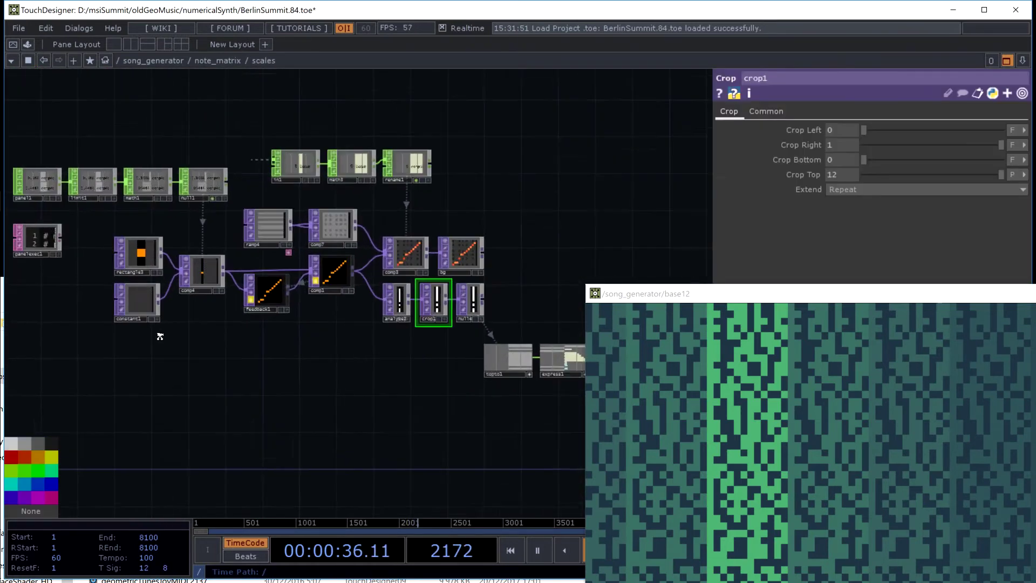
scroll(335, 203, down, 10)
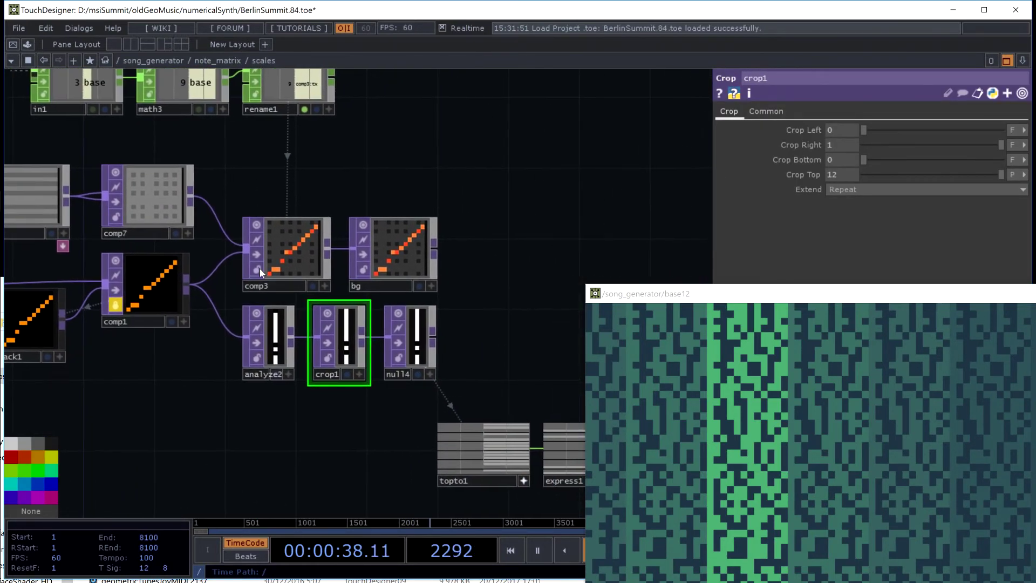
scroll(335, 203, down, 10)
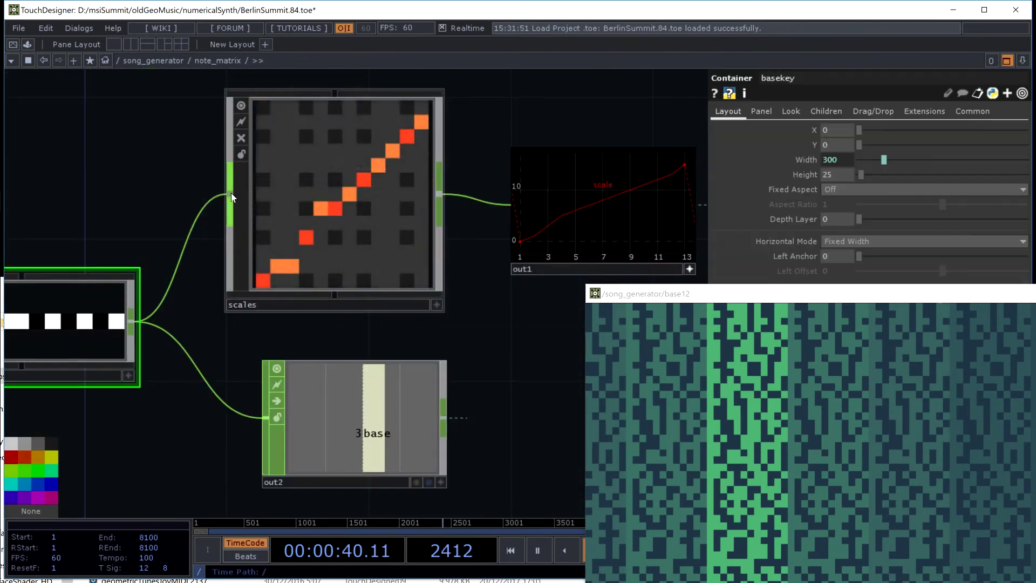
scroll(267, 219, down, 6)
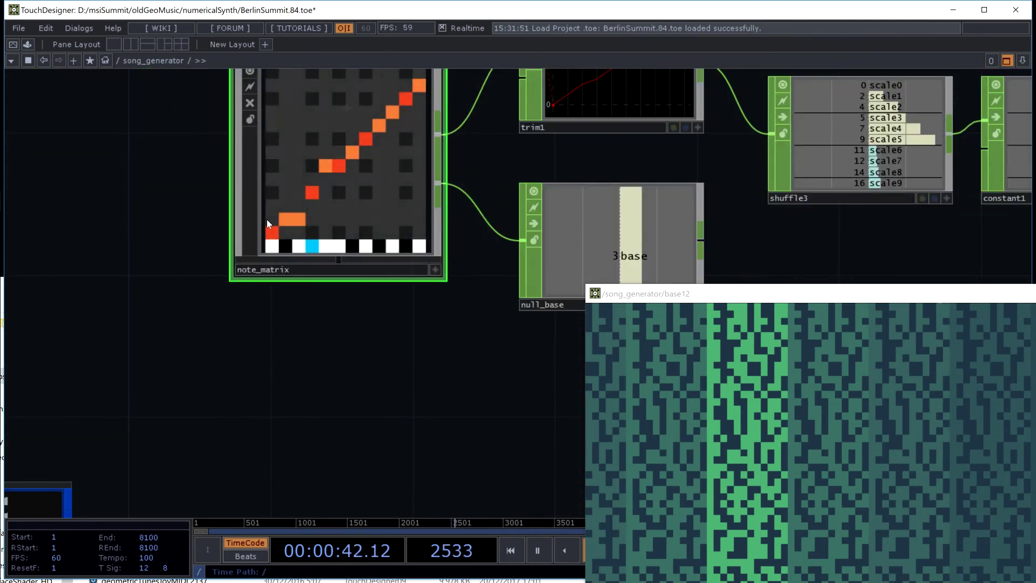
- Switch to the Documents folder in File Explorer, enlarge it to full screen, and open the drumsGPU_series_misteriousDUB_c.250 project
mouse_move(2, 45)
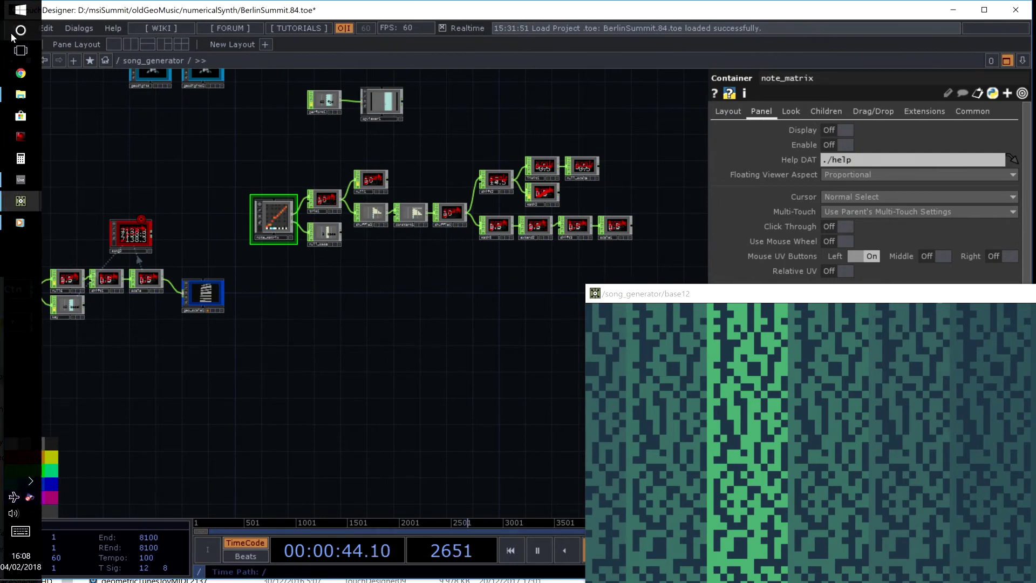
click(10, 94)
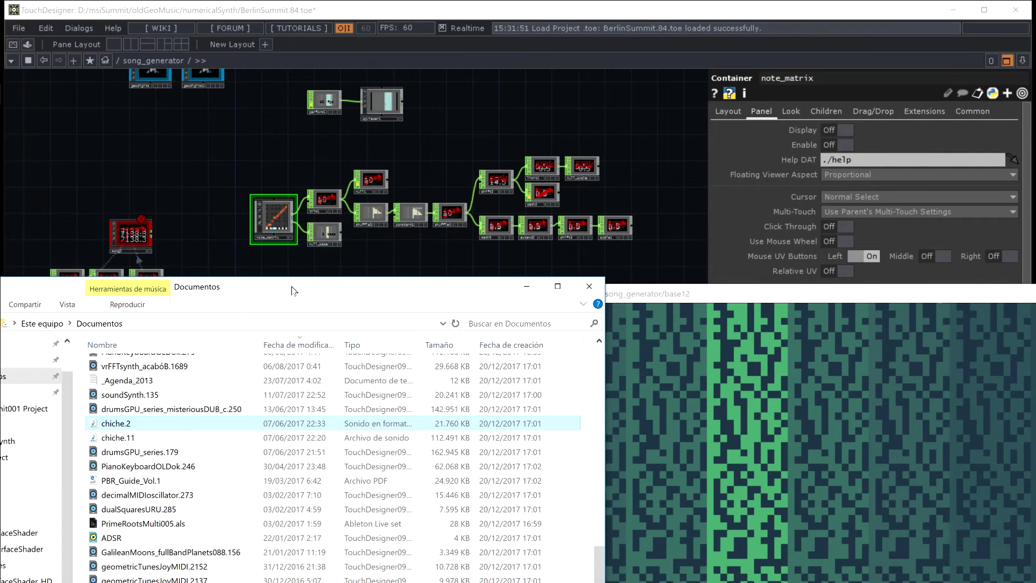
drag(285, 286, 573, 0)
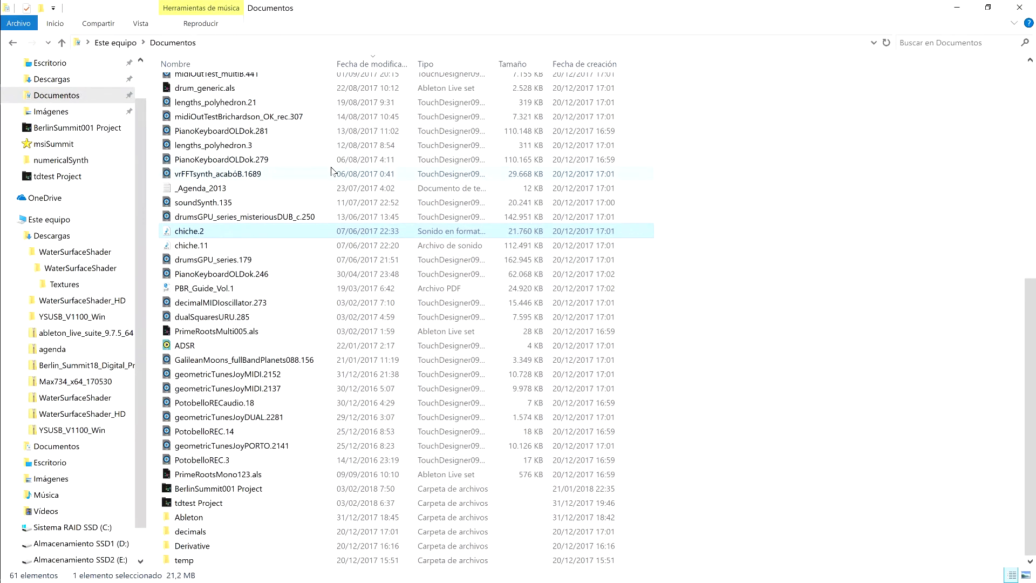
click(266, 218)
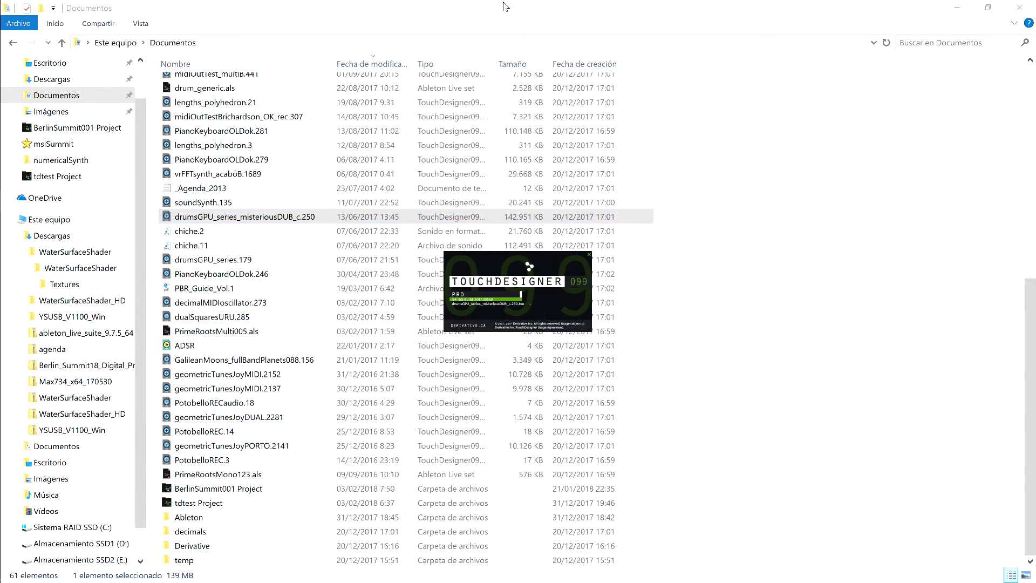
- Shrink the Documents window back to a floating one and quit the BerlinSummit.84 project without saving it
drag(503, 7, 439, 165)
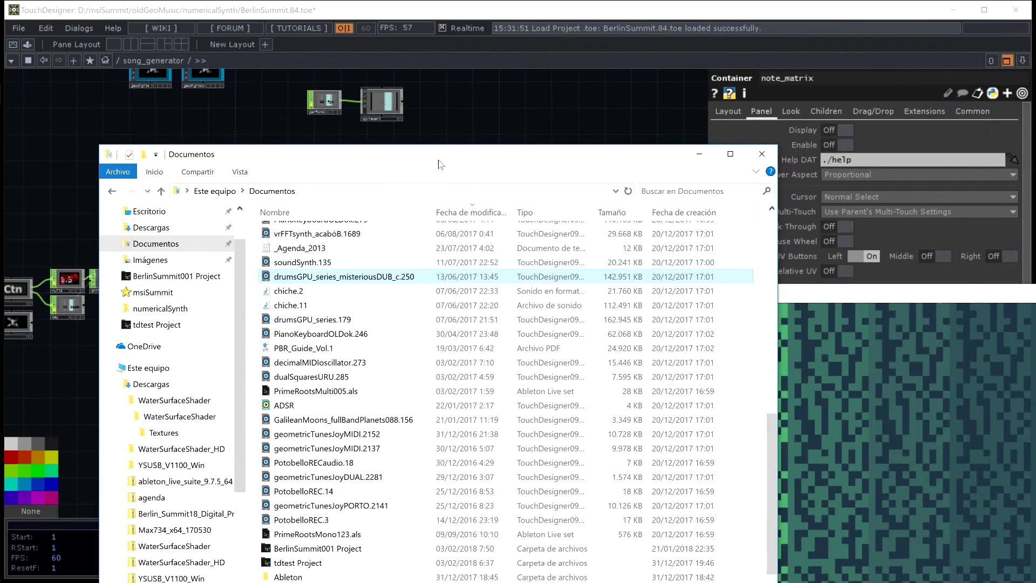
click(1014, 10)
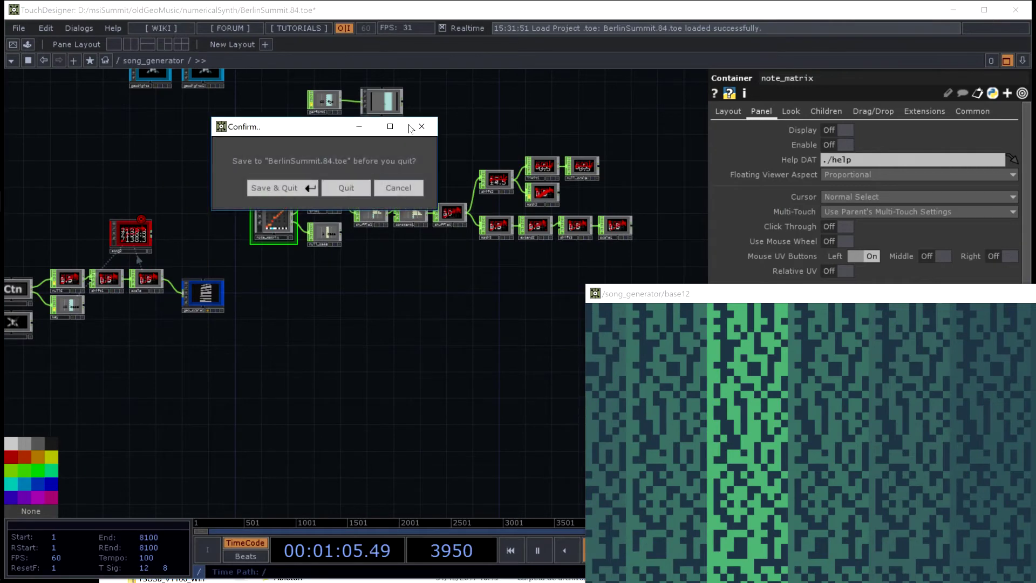
click(348, 190)
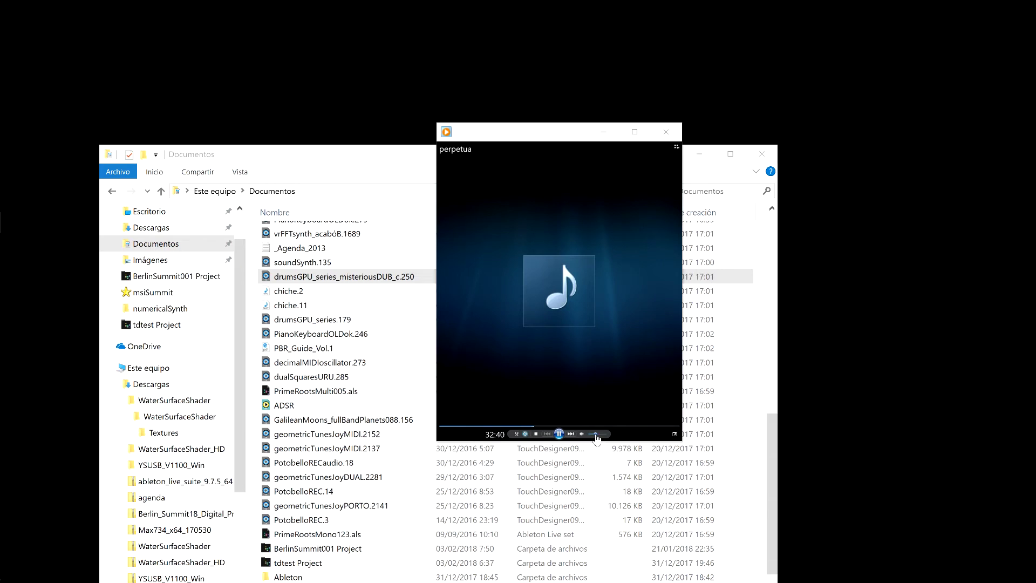
- Move the perpetua media player and the Documents window aside while the drumsGPU project loads
mouse_move(598, 439)
drag(524, 142, 675, 192)
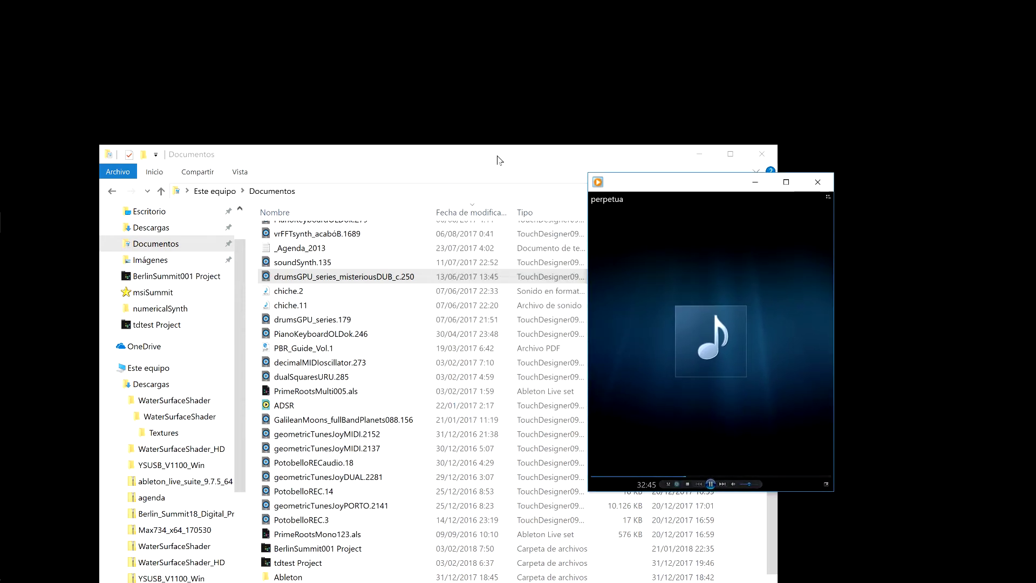
drag(497, 157, 342, 395)
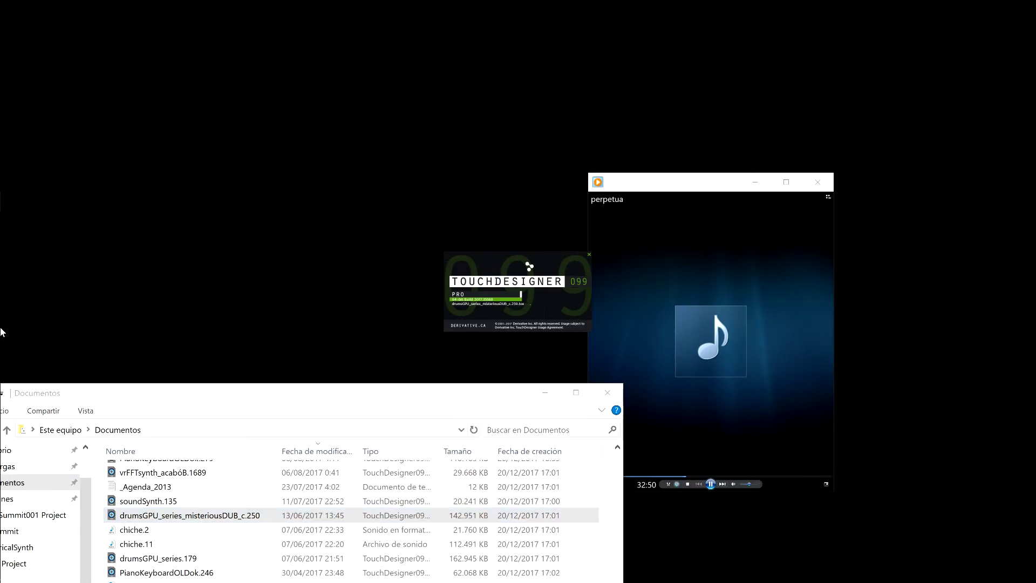
mouse_move(2, 320)
drag(683, 197, 737, 140)
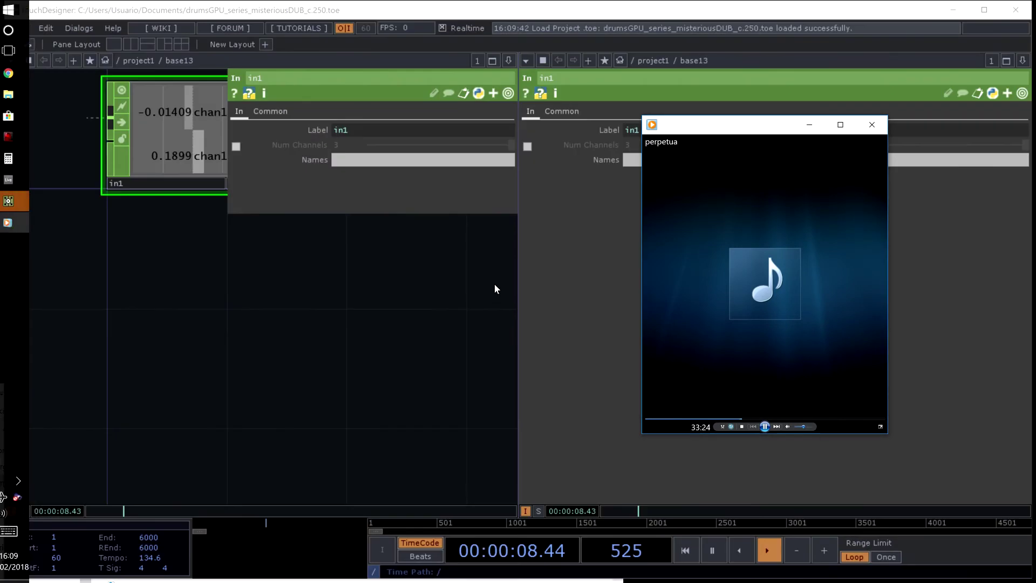
- Show the base13 network in a single pane of the maximized window and switch off the project's processing power
click(492, 64)
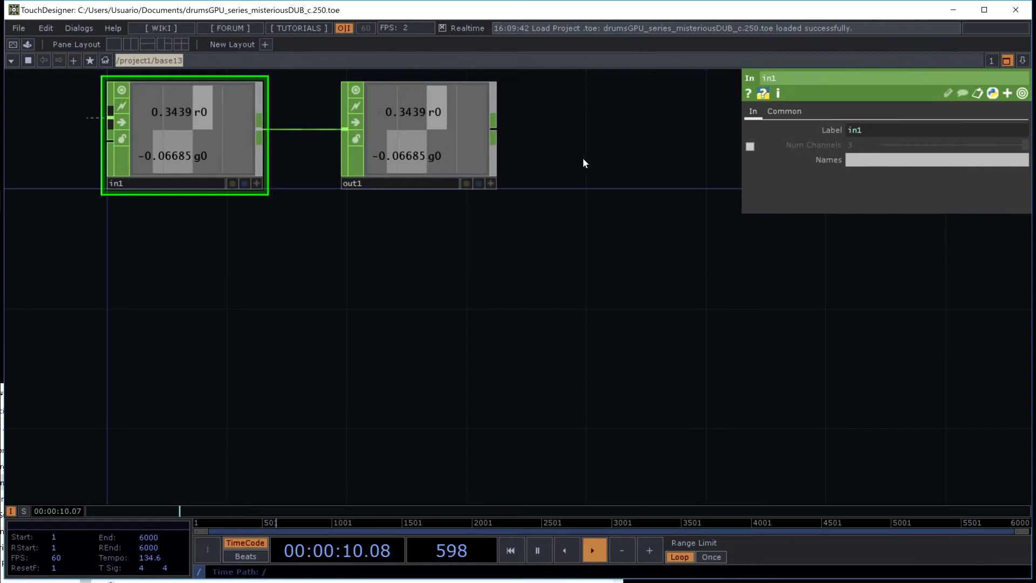
scroll(507, 159, down, 3)
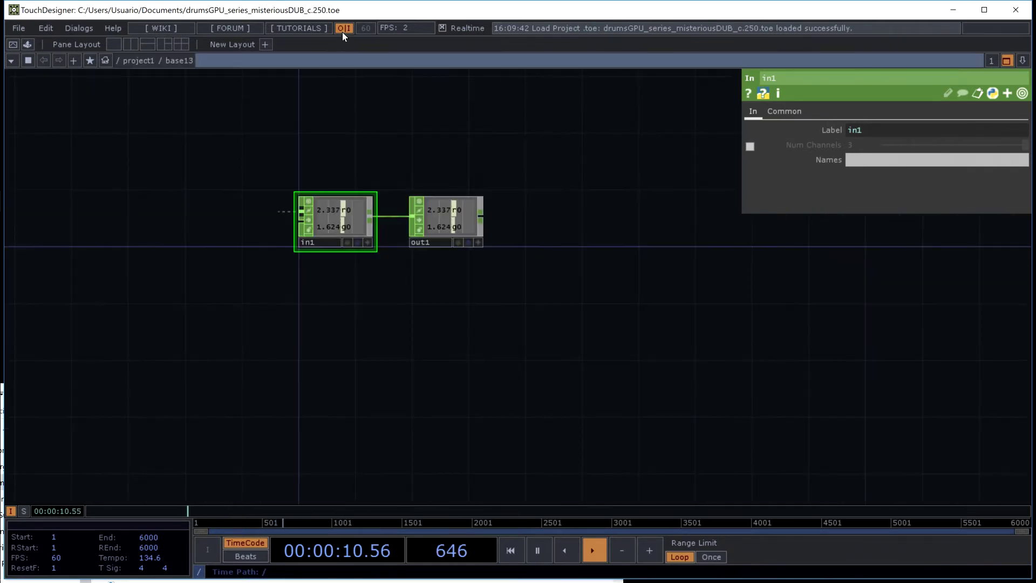
double_click(402, 17)
- Go up to the project1 network, survey its whole operator layout, and inspect the geomix component up close
scroll(481, 111, down, 3)
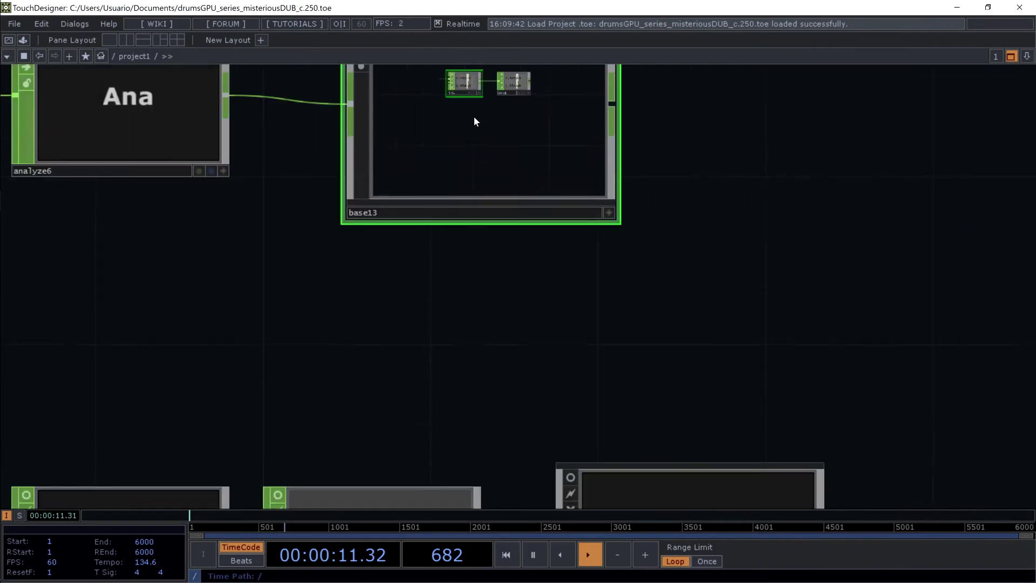
scroll(399, 238, down, 5)
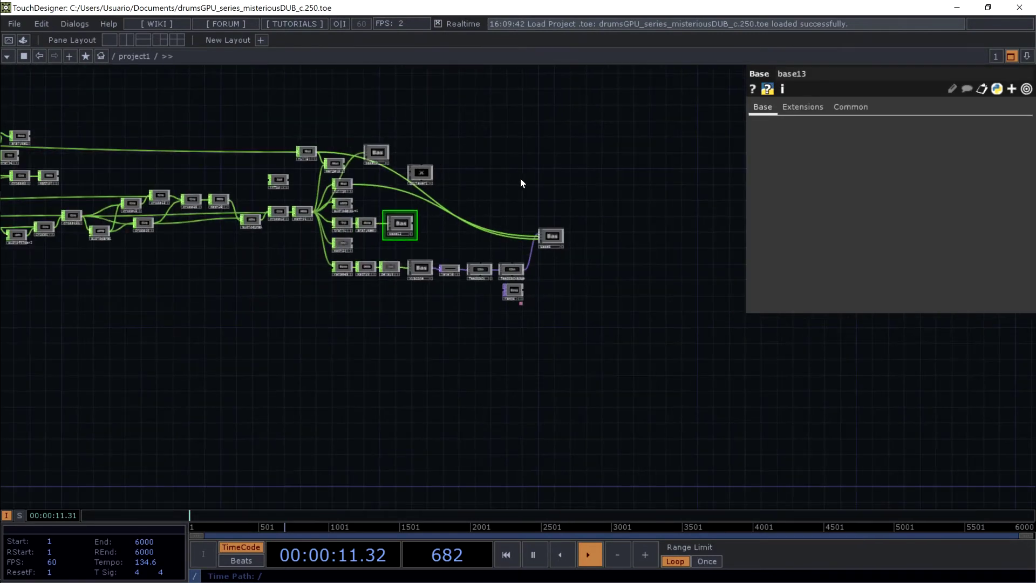
scroll(793, 228, down, 5)
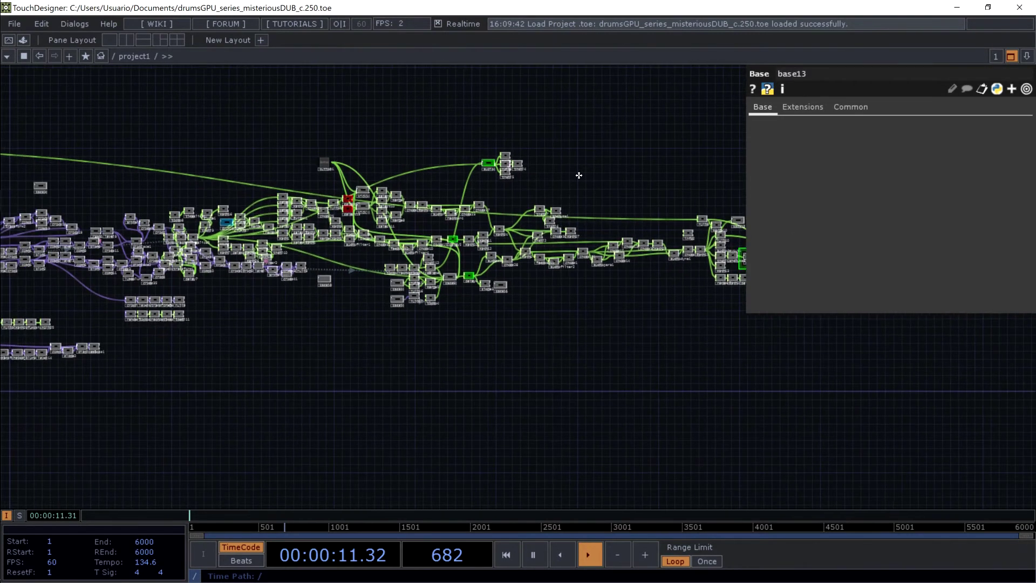
scroll(578, 173, up, 5)
scroll(576, 335, up, 10)
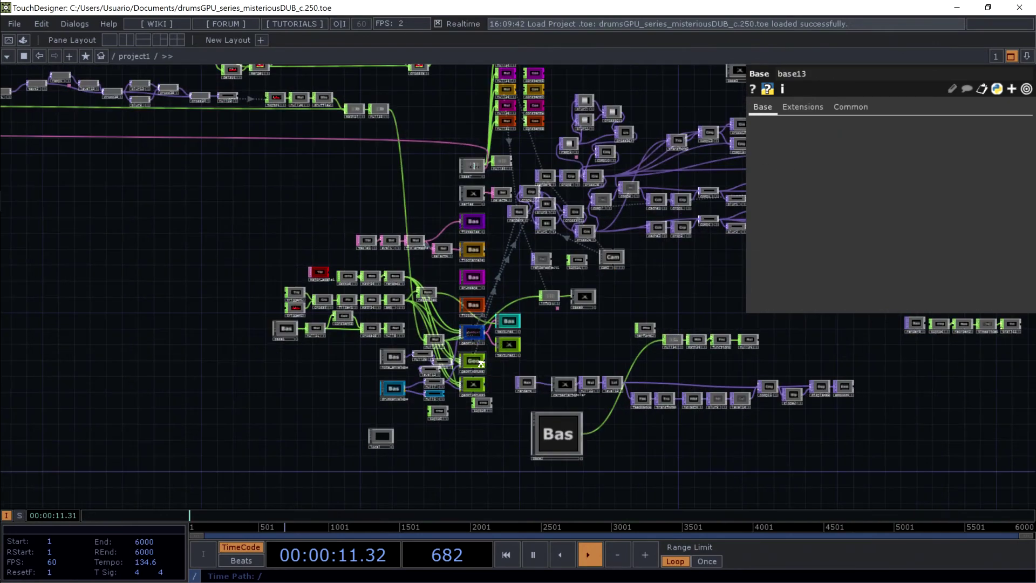
scroll(461, 275, up, 5)
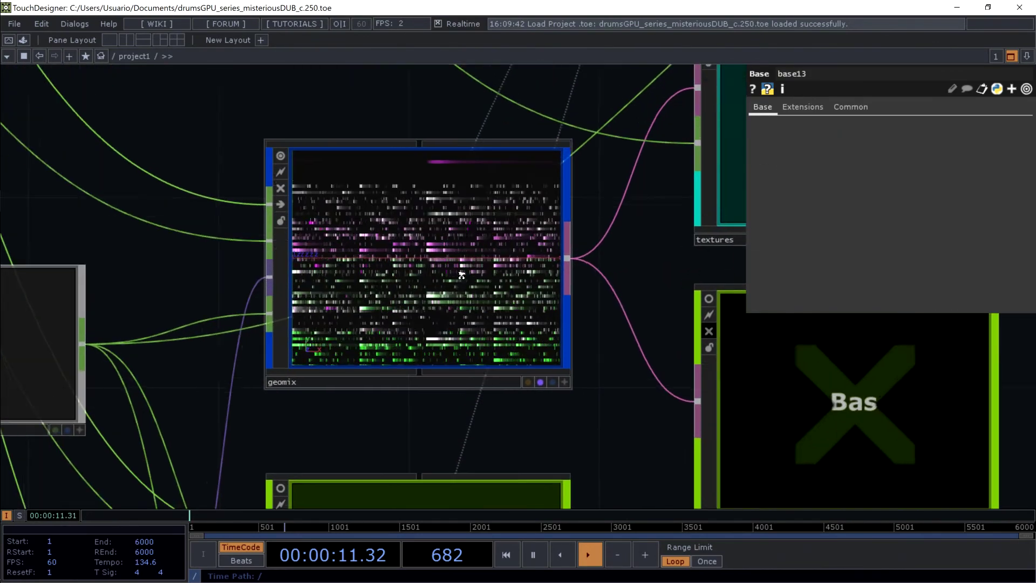
- Examine the note_envelope, drumsenvelope, geomixdrums and textures components connected around geomix
scroll(461, 275, down, 7)
scroll(461, 275, down, 6)
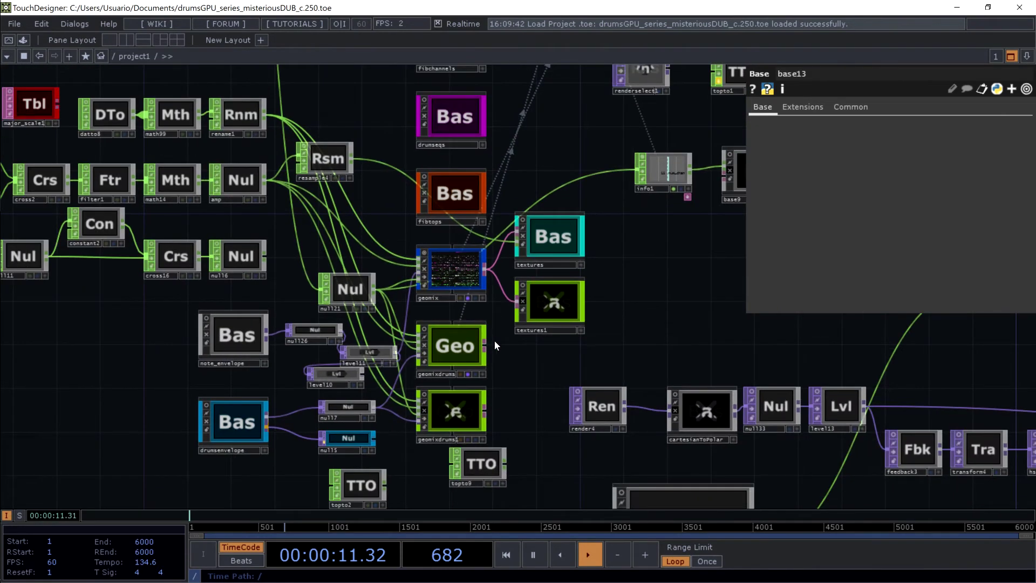
scroll(488, 324, up, 4)
drag(538, 418, 598, 319)
scroll(471, 302, up, 5)
scroll(471, 302, down, 6)
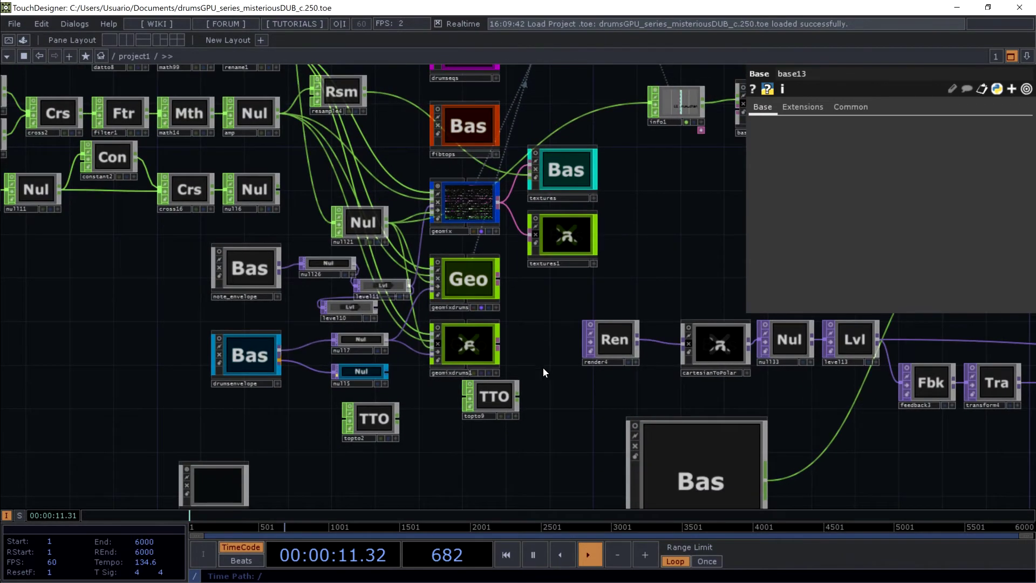
drag(543, 368, 563, 302)
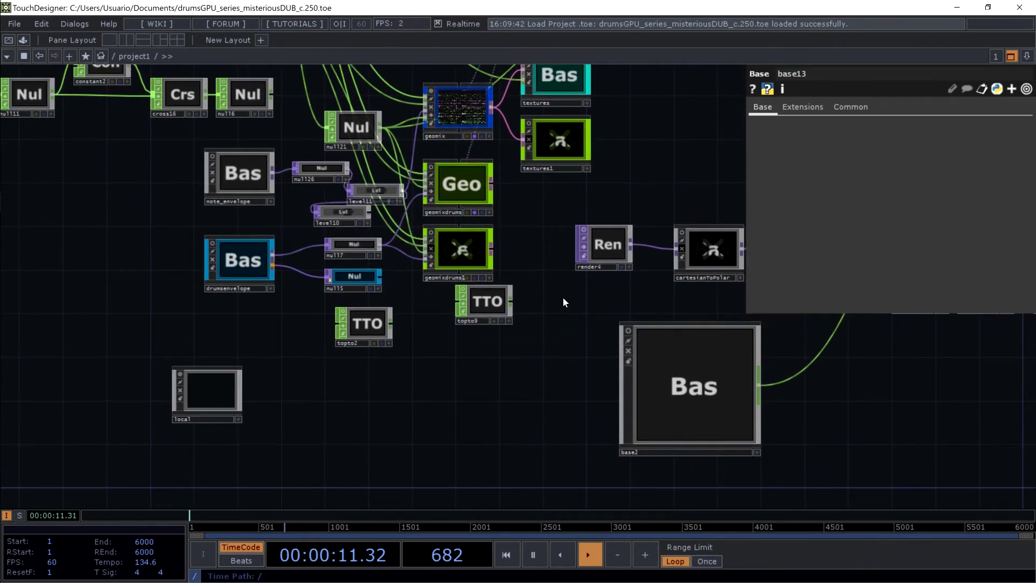
- Enter the drumsenvelope component and examine its operator network over the envelope curves
scroll(230, 258, up, 4)
scroll(231, 257, up, 5)
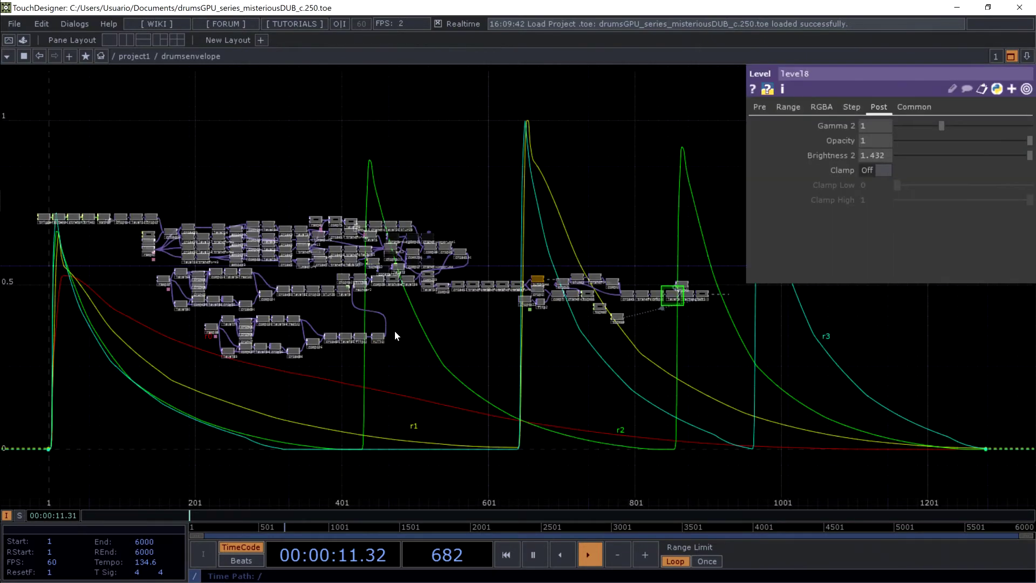
scroll(394, 329, up, 6)
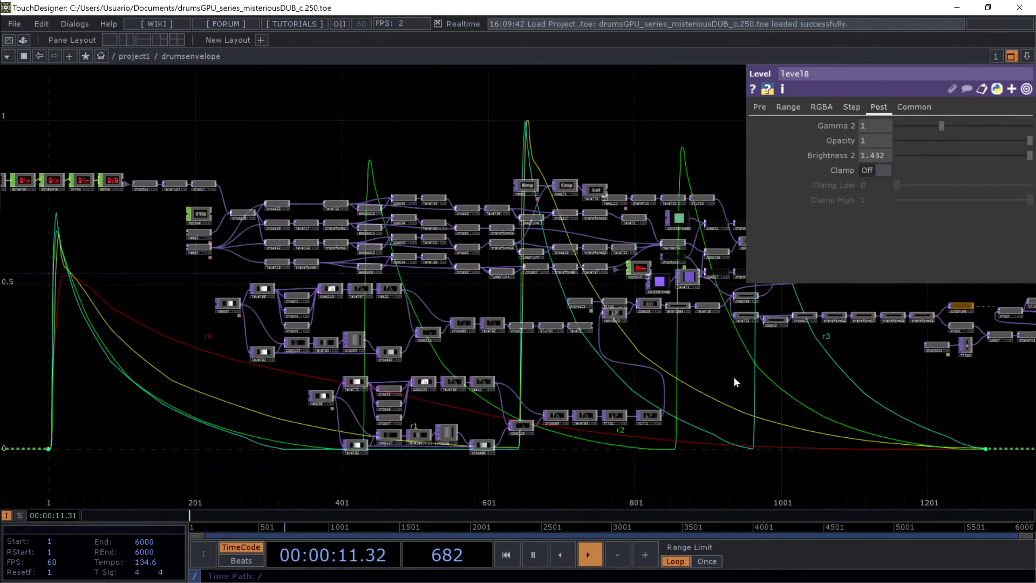
- Lower the system speaker volume to 20
drag(733, 377, 431, 364)
scroll(647, 242, up, 4)
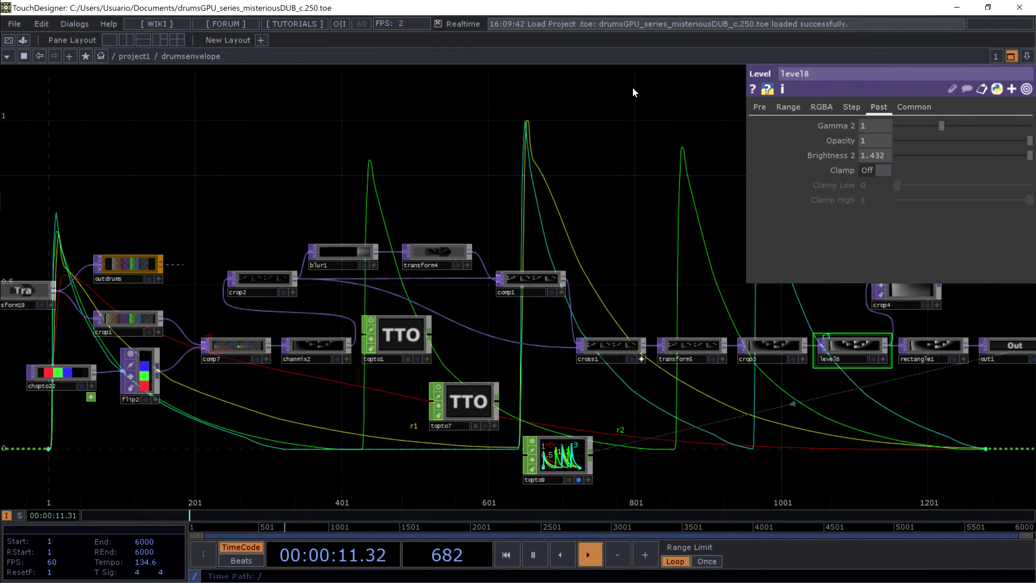
mouse_move(1, 279)
click(13, 513)
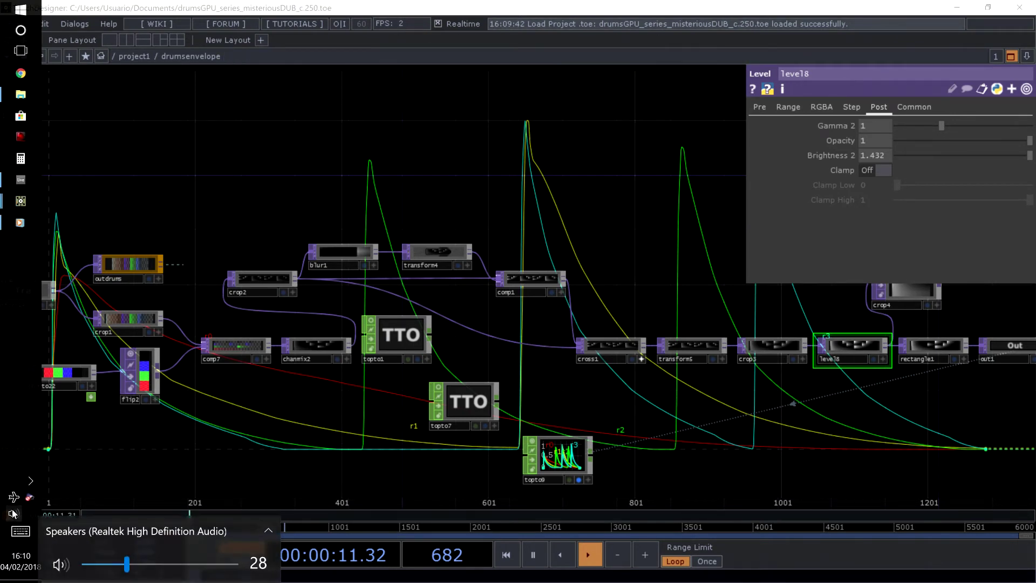
scroll(12, 514, down, 4)
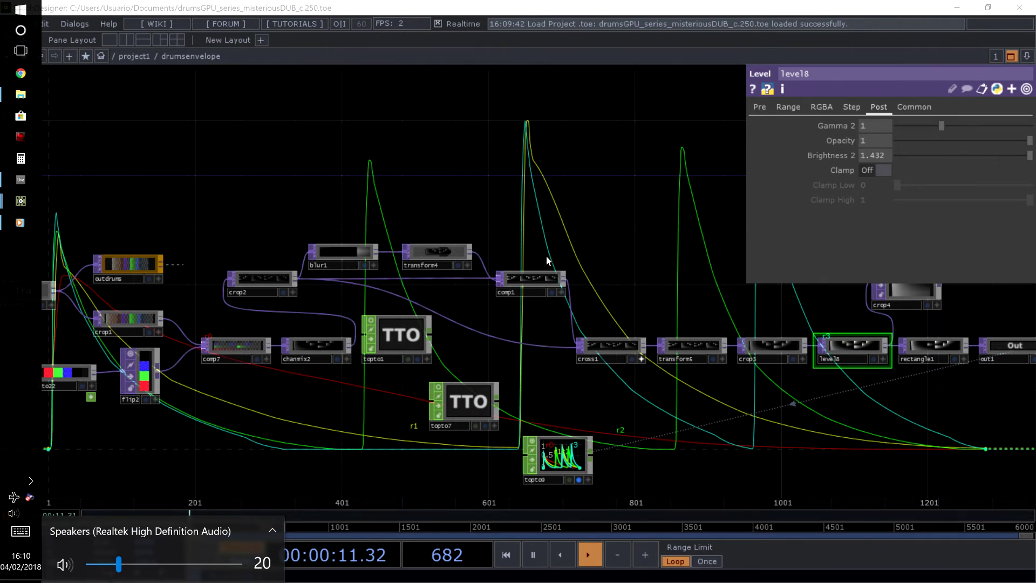
click(682, 210)
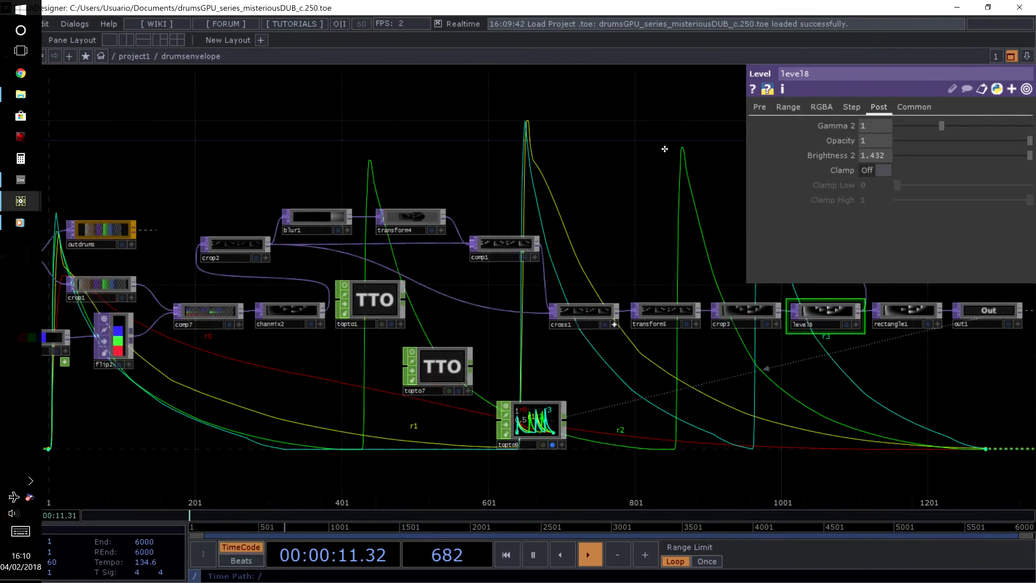
- Examine the comp7 composite and chanmix2 up close, and trace the transform chain that feeds them in the drumsenvelope network
scroll(593, 227, up, 3)
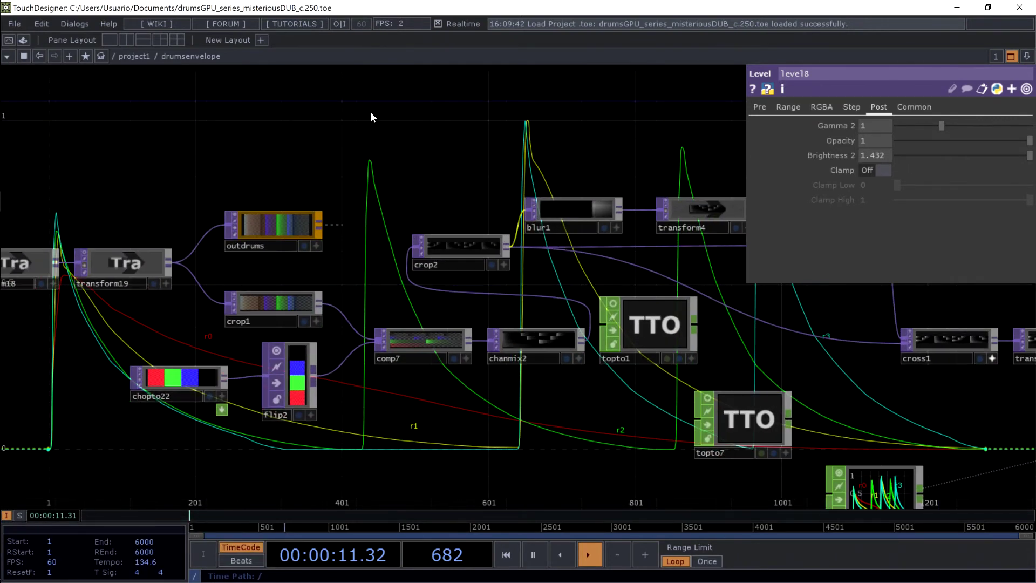
scroll(445, 405, up, 5)
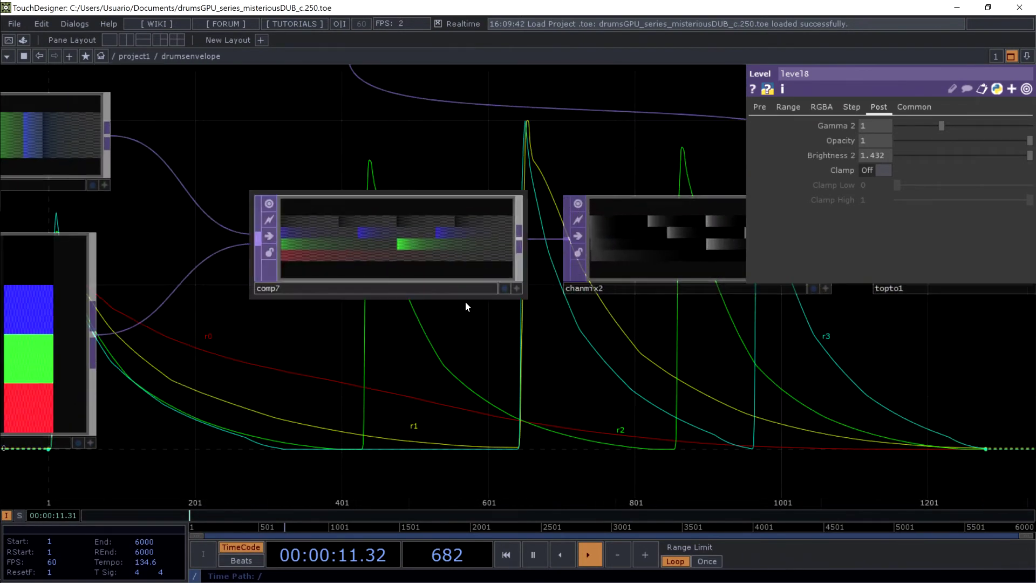
scroll(465, 300, down, 6)
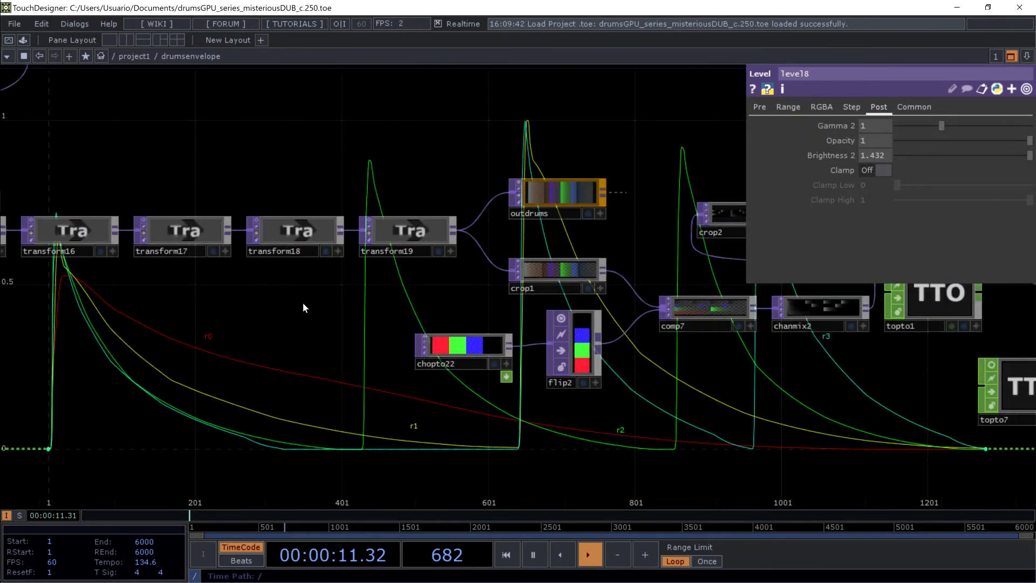
drag(303, 308, 948, 340)
scroll(690, 378, down, 3)
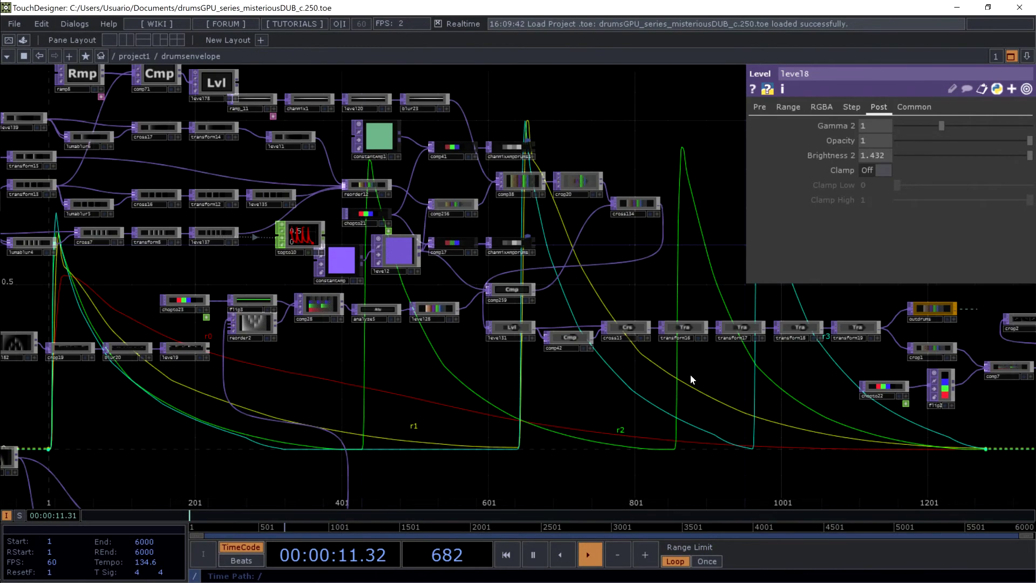
scroll(32, 350, down, 5)
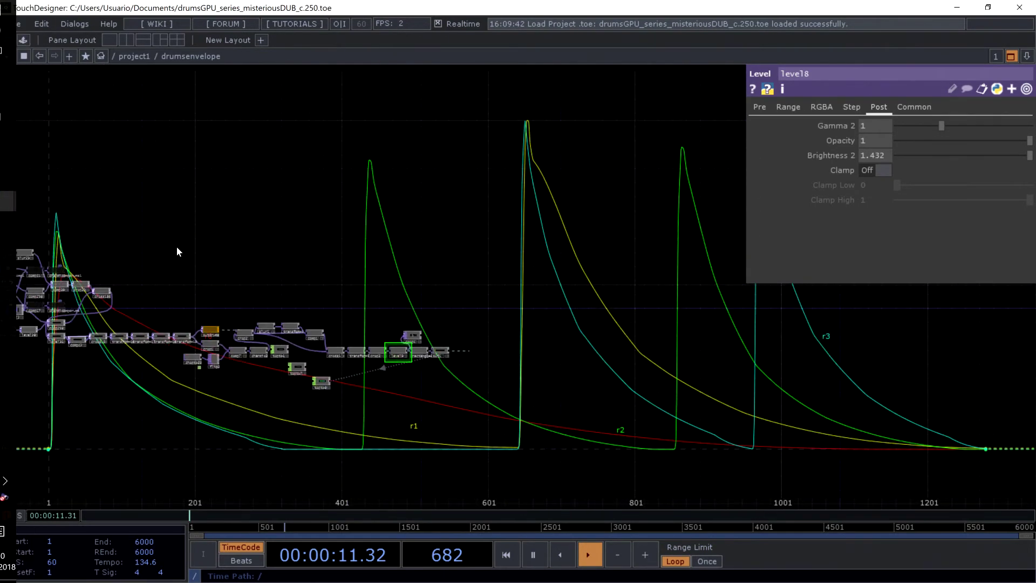
- Inspect the parallel comp, level and cross chains, and the closing crop3, level8, rectangle1 and out1 operators of drumsenvelope
scroll(648, 221, up, 8)
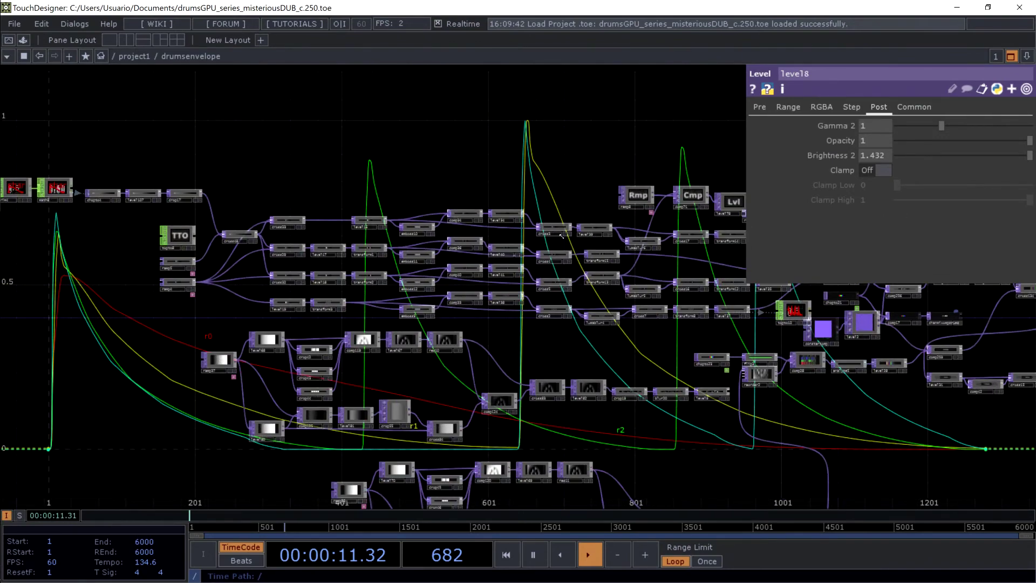
scroll(561, 236, down, 2)
scroll(536, 224, up, 6)
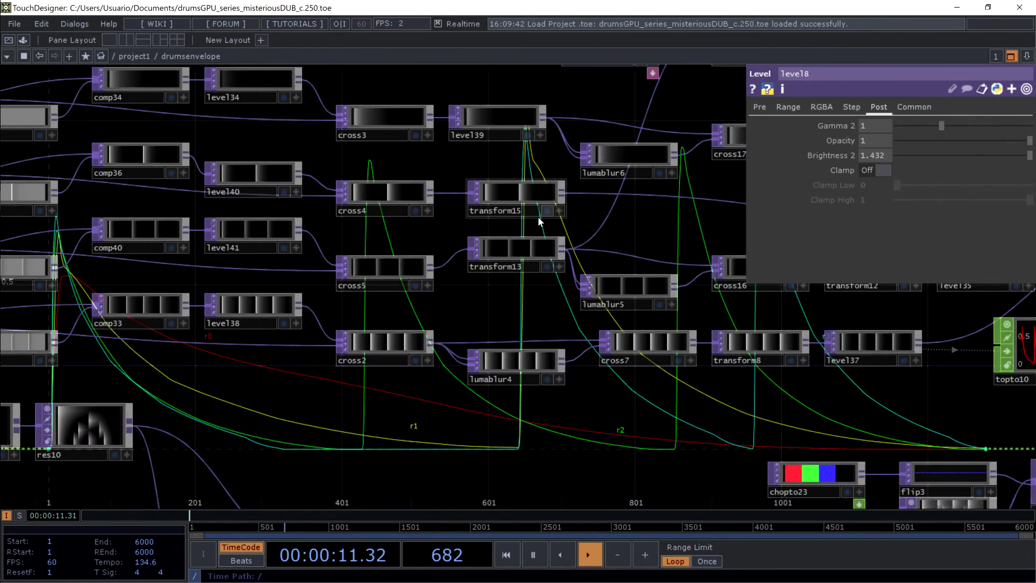
scroll(538, 217, down, 5)
scroll(759, 316, up, 6)
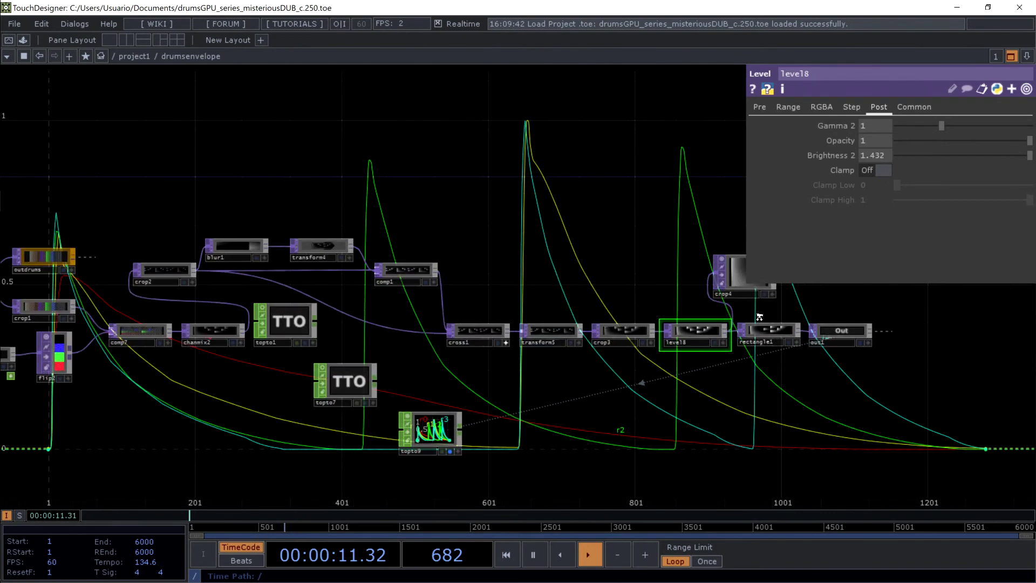
scroll(603, 361, up, 3)
drag(711, 390, 506, 414)
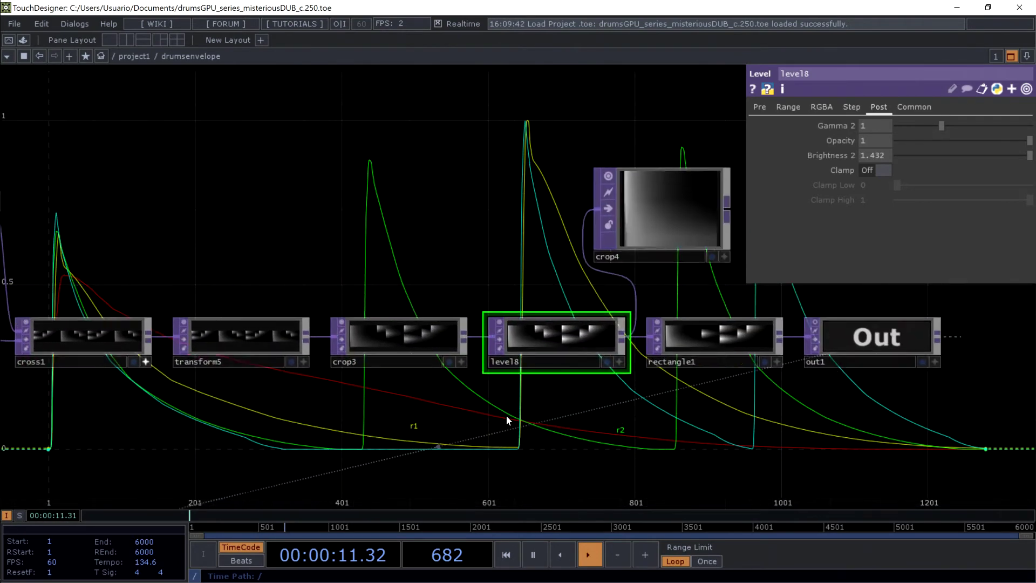
- Go up to the project1 network with operator parameters shown, and enter the geomixdrums component
scroll(485, 378, down, 8)
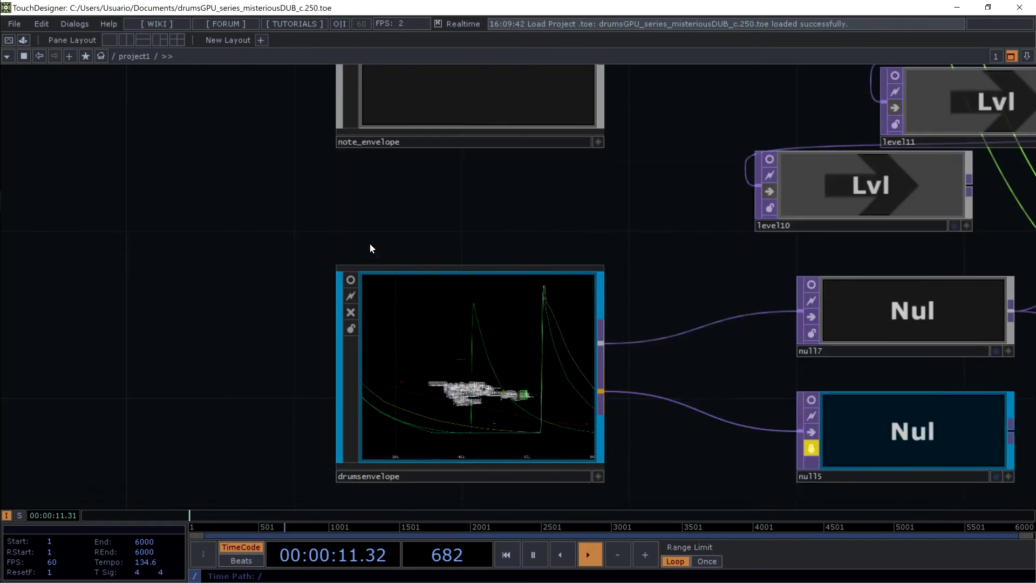
key(p)
scroll(299, 208, down, 3)
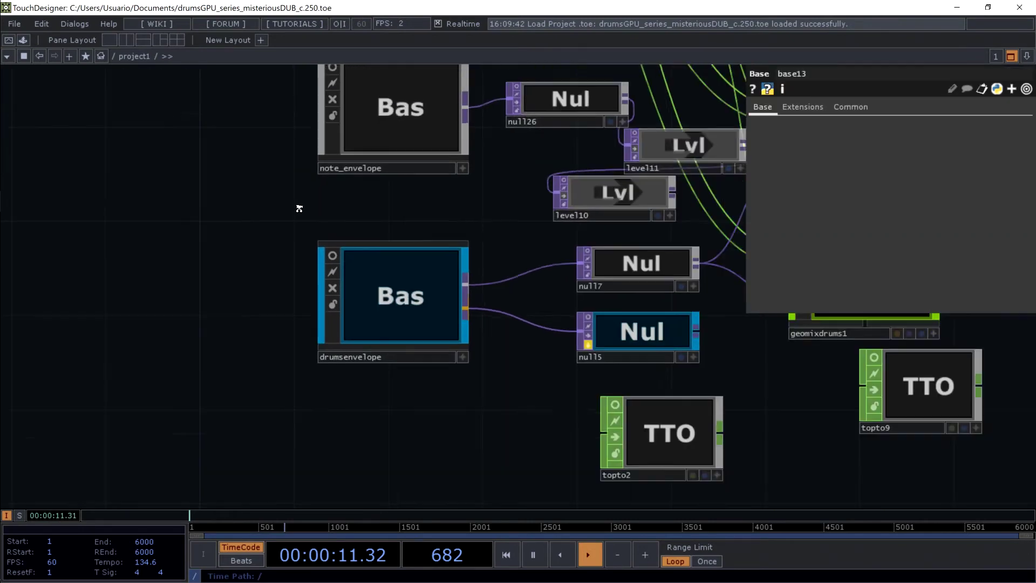
scroll(299, 209, down, 5)
scroll(495, 174, up, 6)
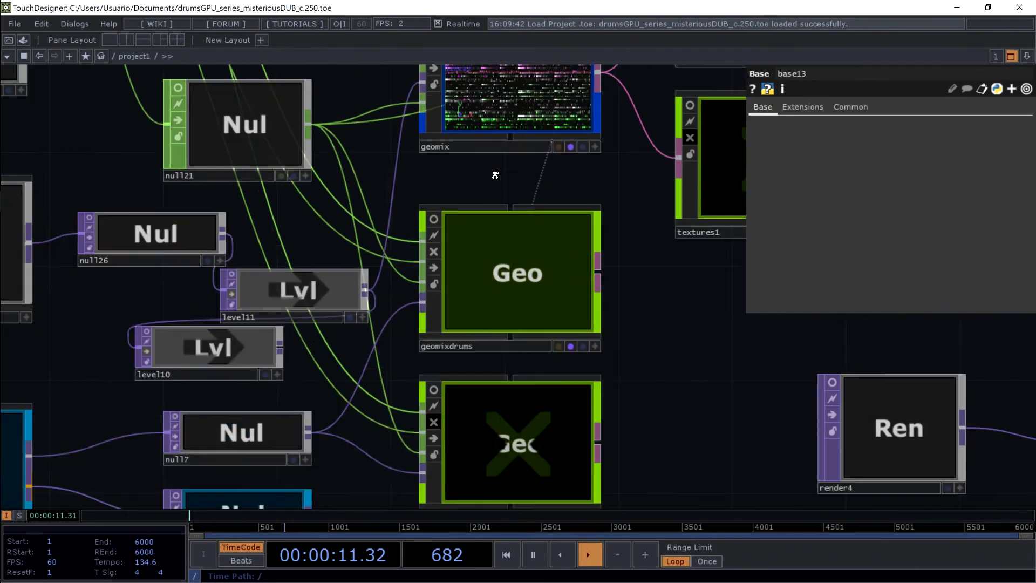
scroll(495, 174, up, 2)
scroll(522, 328, up, 5)
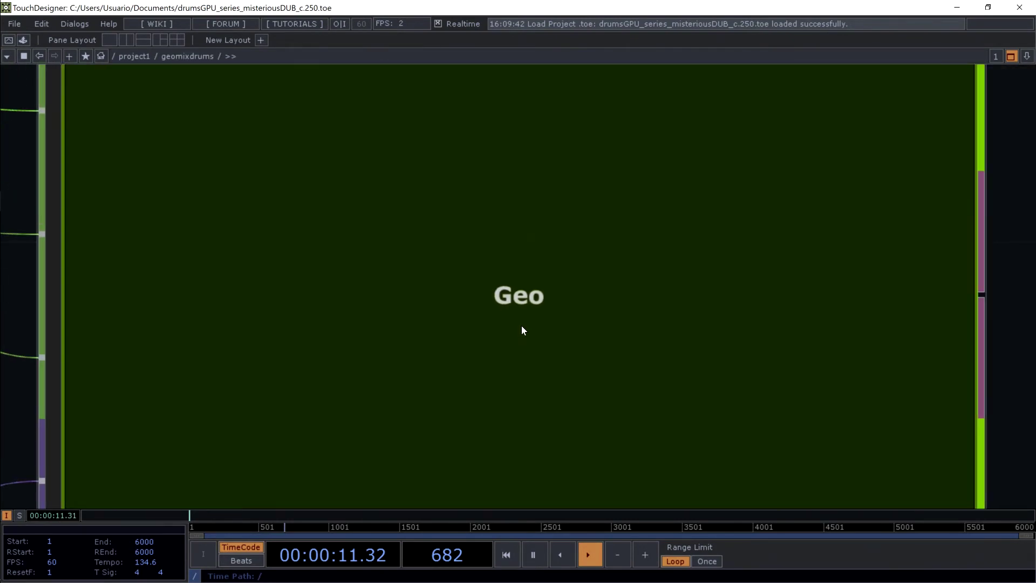
scroll(620, 129, up, 6)
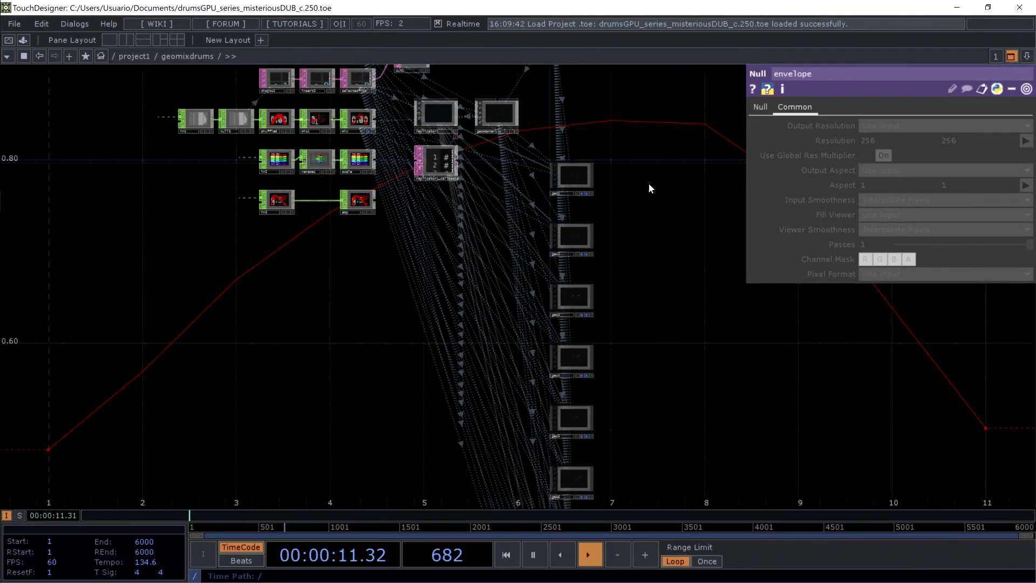
- Survey the geomixdrums network, covering its input rows, replicator1, geomaster1 and the column of replicated geometries
scroll(512, 361, down, 6)
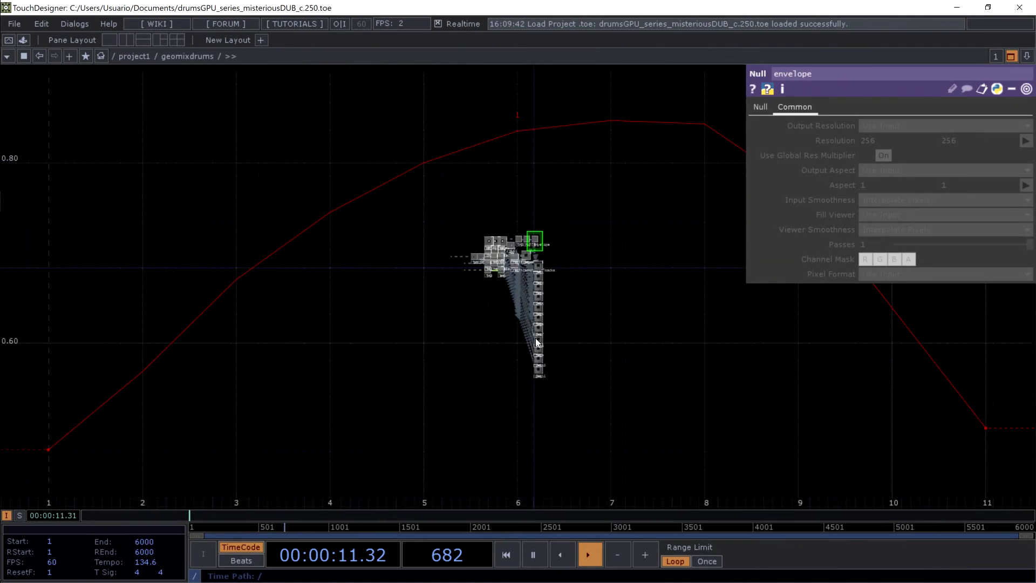
scroll(452, 122, up, 5)
scroll(453, 122, up, 3)
scroll(451, 127, down, 2)
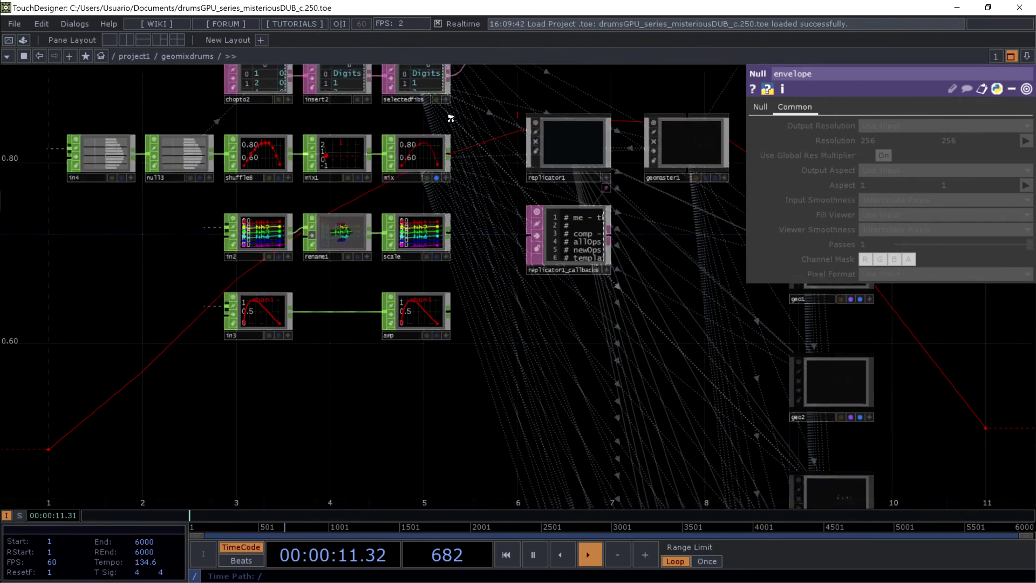
drag(342, 324, 288, 547)
scroll(282, 420, down, 2)
scroll(497, 205, up, 5)
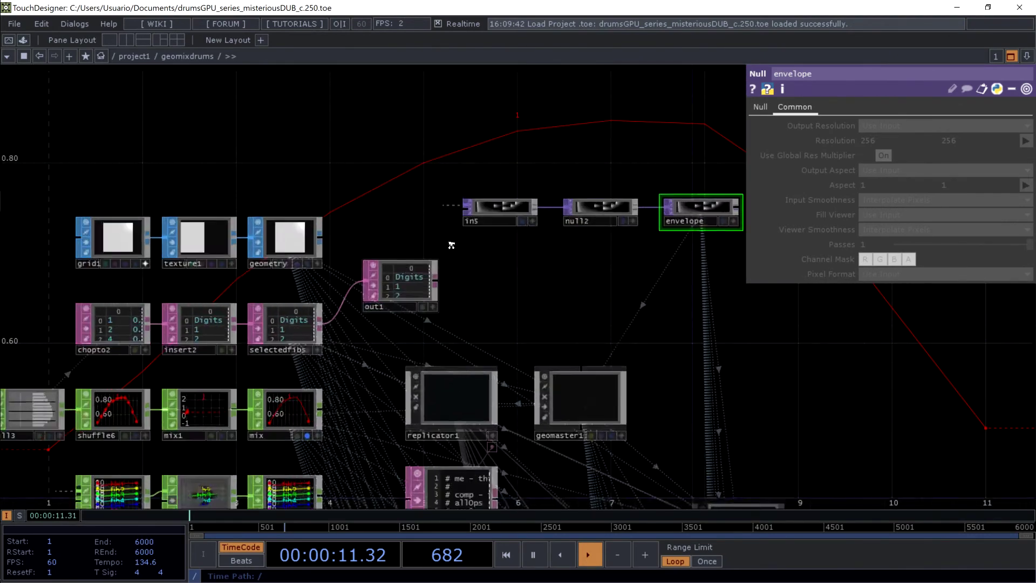
- Examine the in5, null2 and envelope operators that pass the drum envelope texture to the replicated geometries
drag(621, 145, 397, 124)
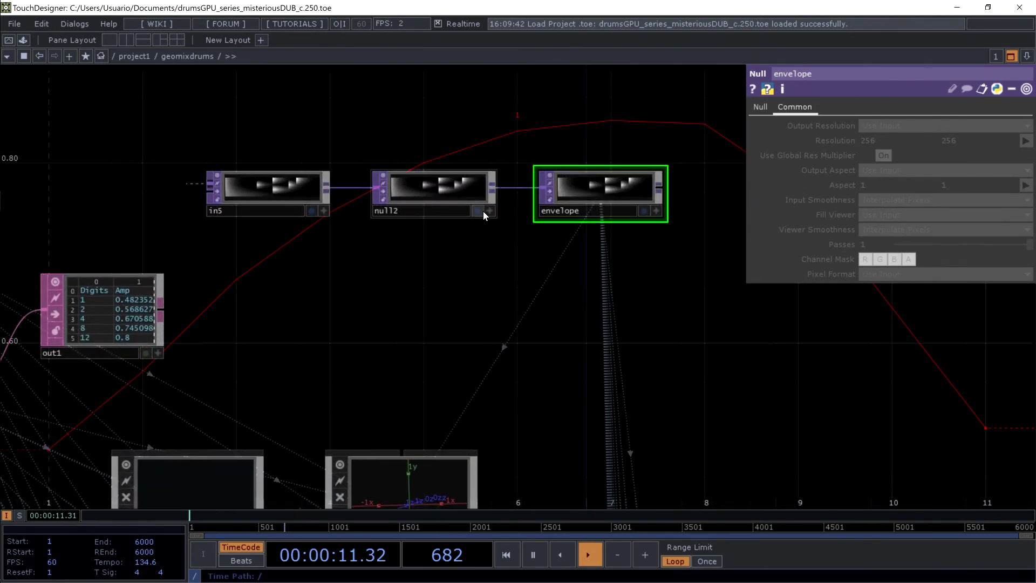
scroll(631, 194, up, 4)
scroll(626, 180, down, 8)
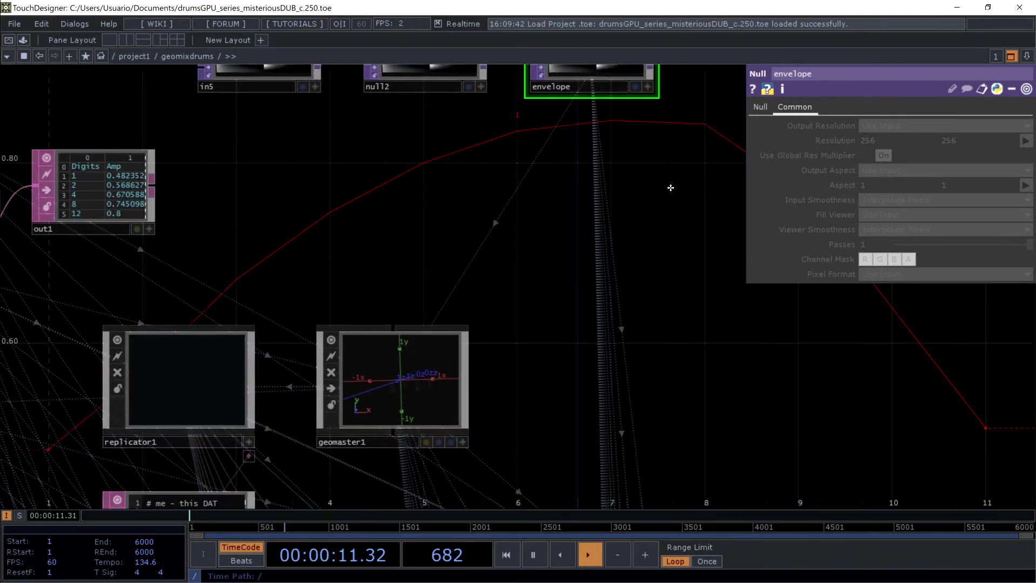
scroll(648, 178, up, 6)
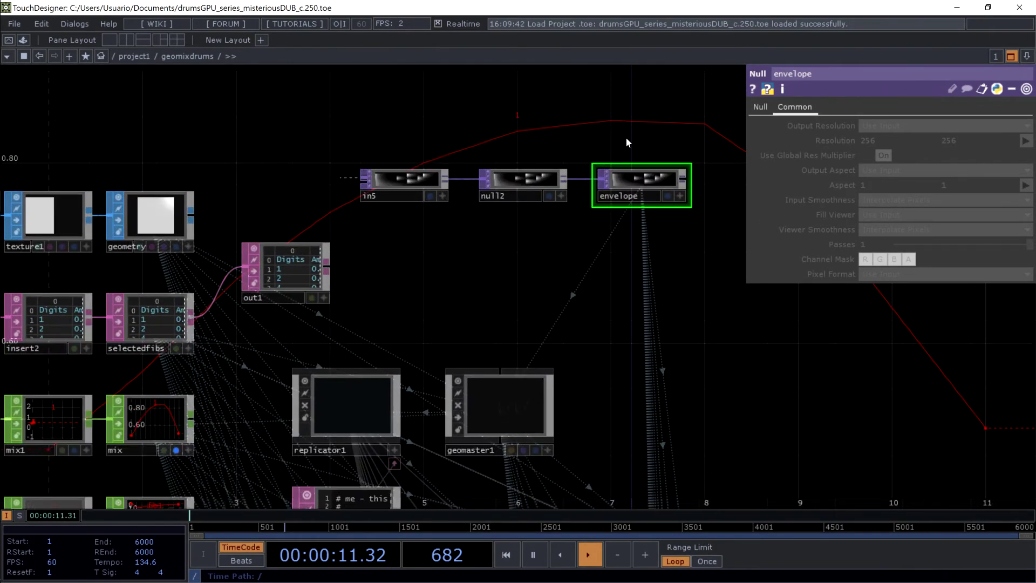
scroll(626, 137, up, 2)
- Return to the project1 network, find the drumsenvelope component, and enter it with operator parameters shown
scroll(626, 138, down, 10)
scroll(612, 147, down, 3)
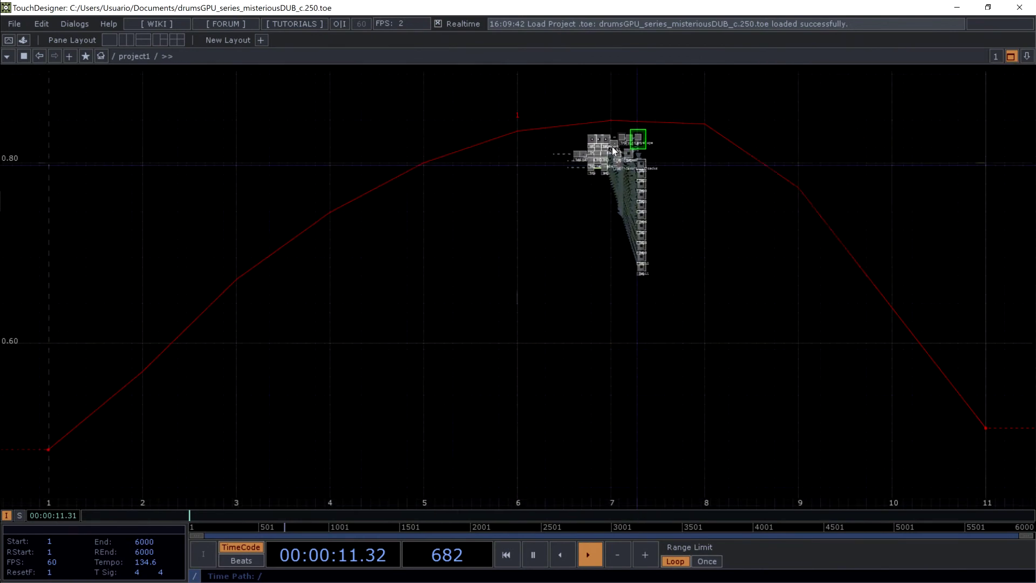
key(p)
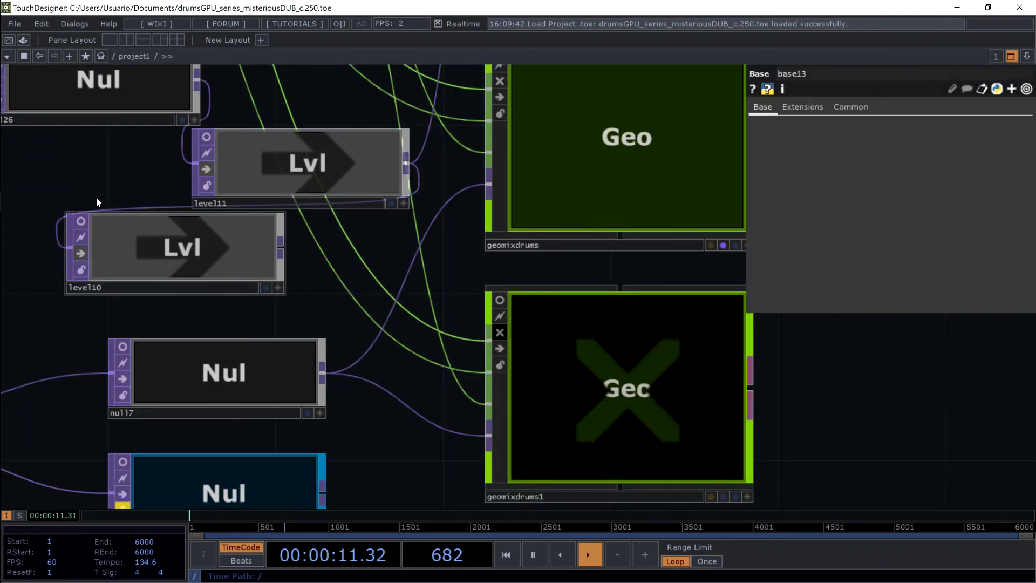
drag(95, 196, 526, 129)
scroll(525, 124, down, 3)
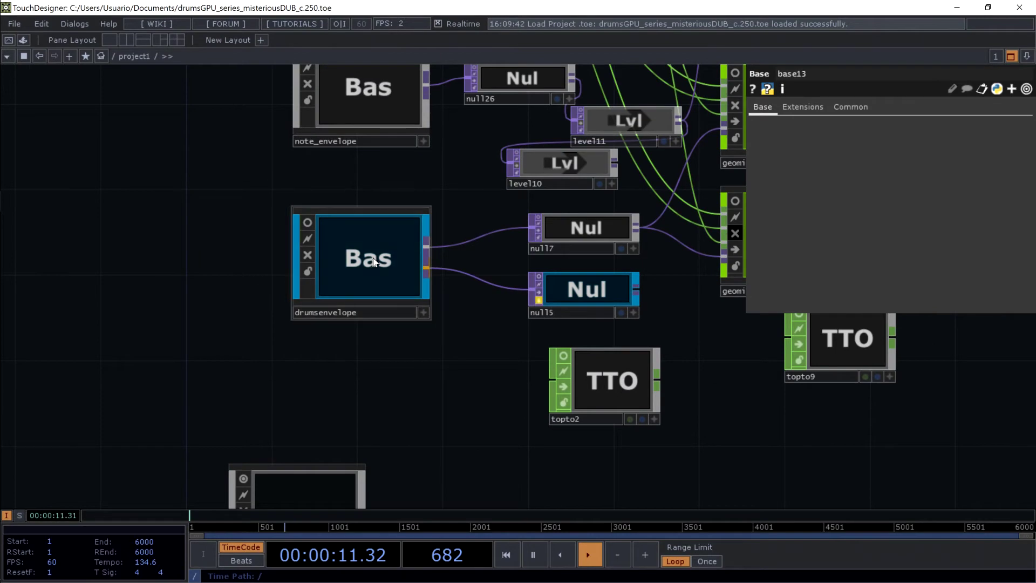
scroll(373, 258, up, 5)
key(p)
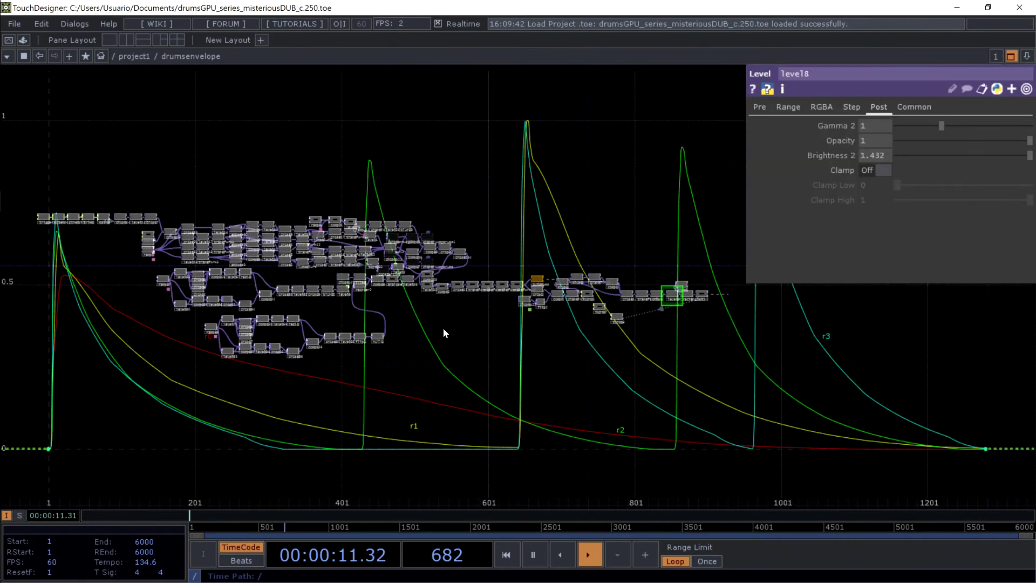
- Survey the whole drumsenvelope network, from the final output chain back to the ramp and level branches
scroll(454, 311, up, 2)
drag(463, 284, 494, 369)
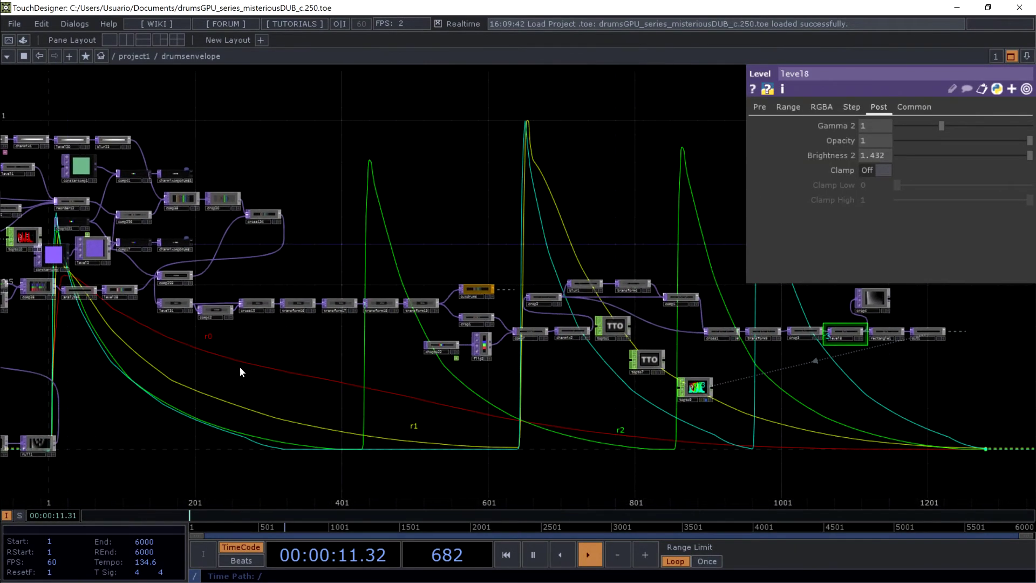
drag(702, 364, 1026, 340)
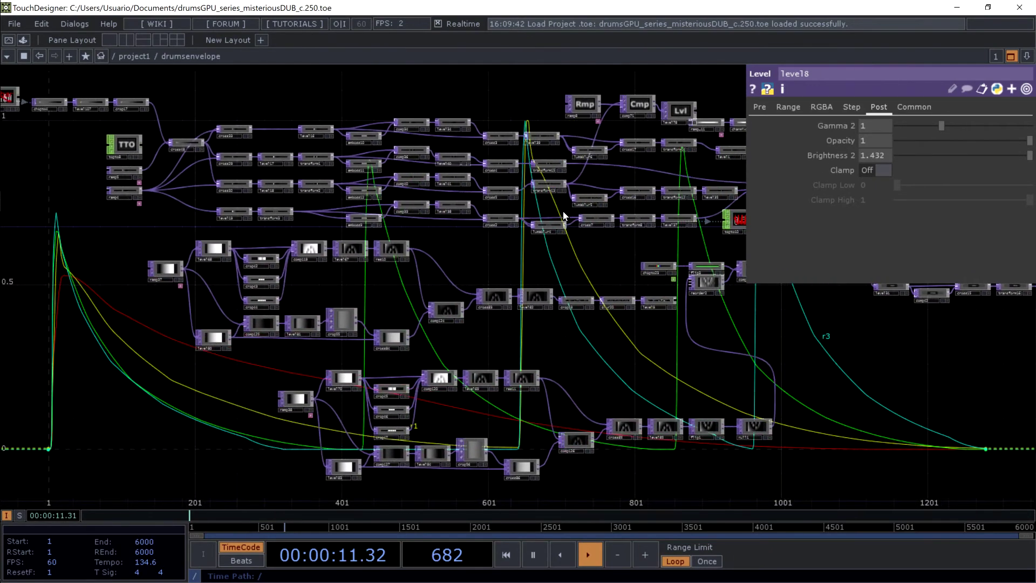
scroll(669, 236, down, 5)
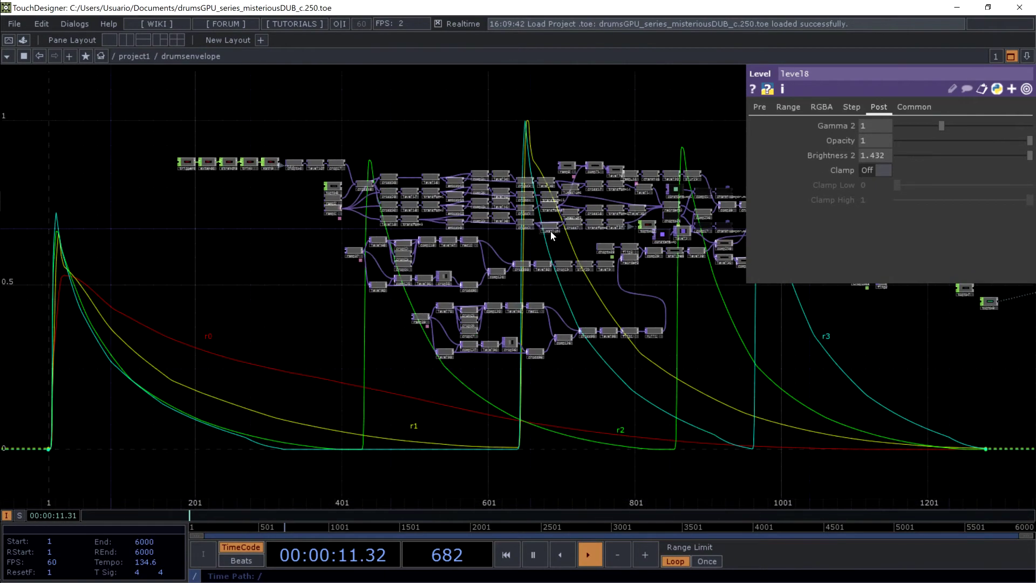
scroll(669, 236, down, 4)
drag(683, 344, 359, 406)
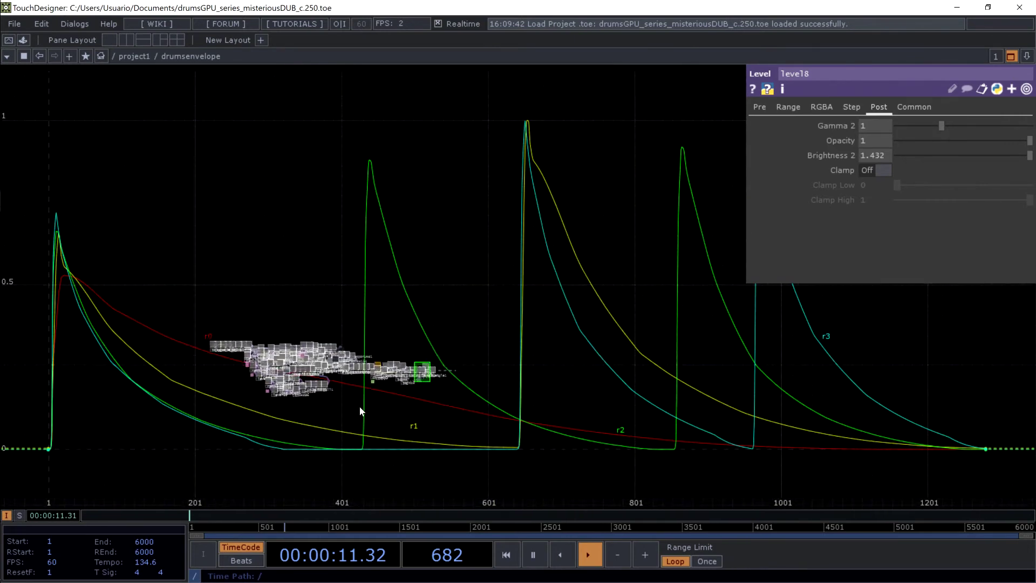
- Go up to project1, select the drumsenvelope component, and enter its network again
scroll(360, 407, up, 8)
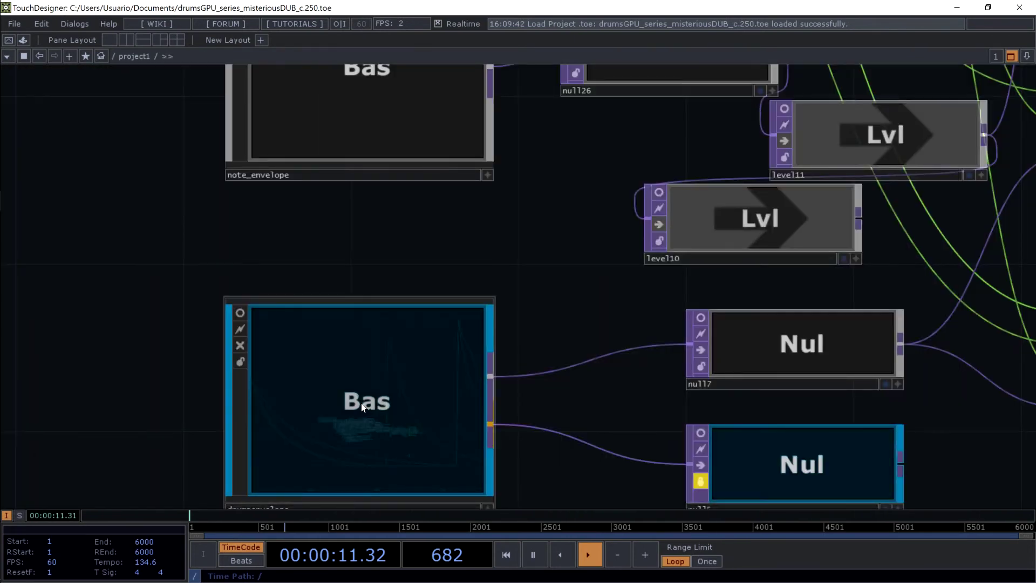
click(359, 407)
scroll(359, 406, up, 4)
scroll(361, 404, down, 4)
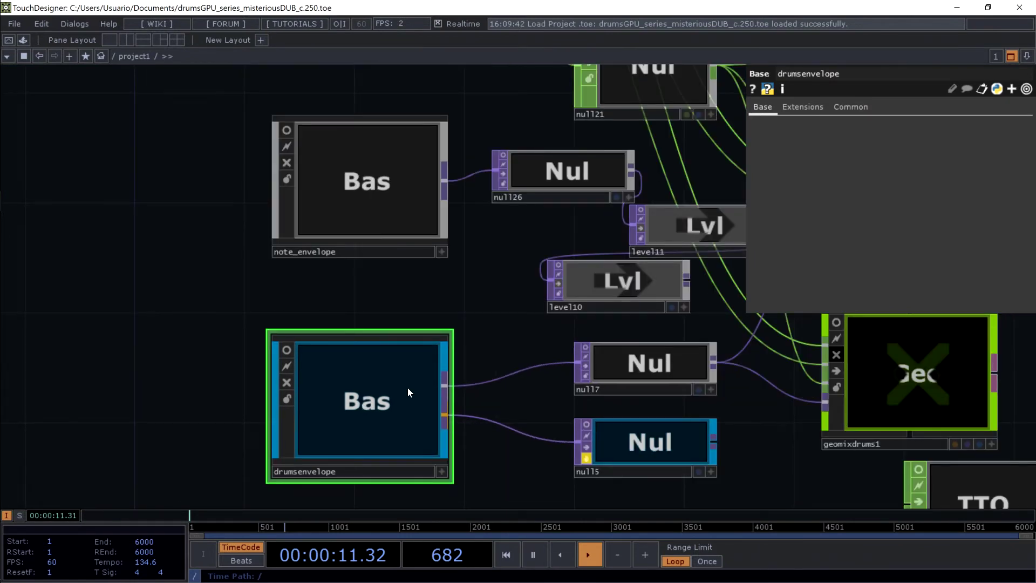
scroll(400, 407, up, 8)
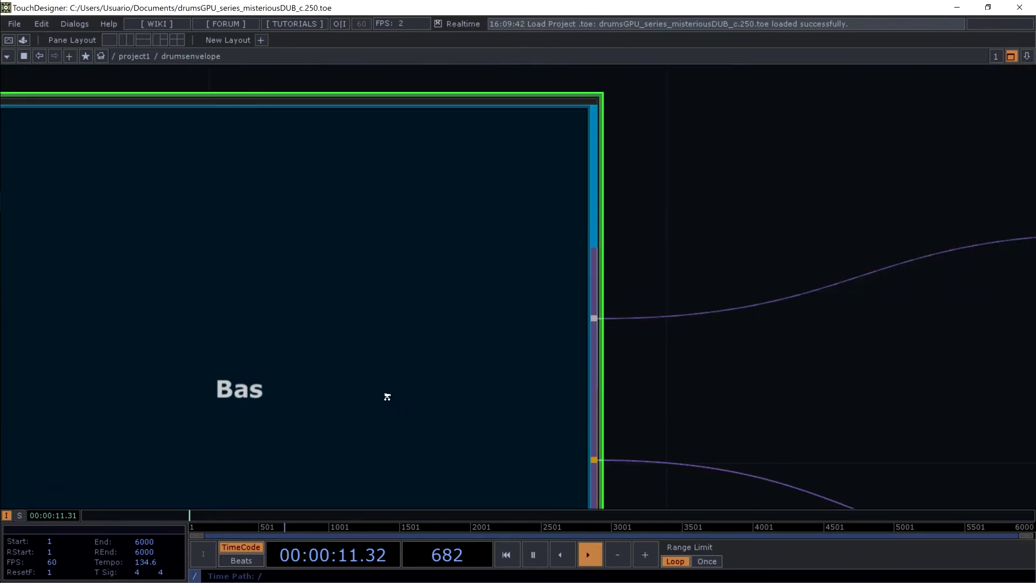
- Enter the drumsenvelope network and follow it from the ramp, level and crop branches to flip1 and null1
scroll(306, 279, up, 1)
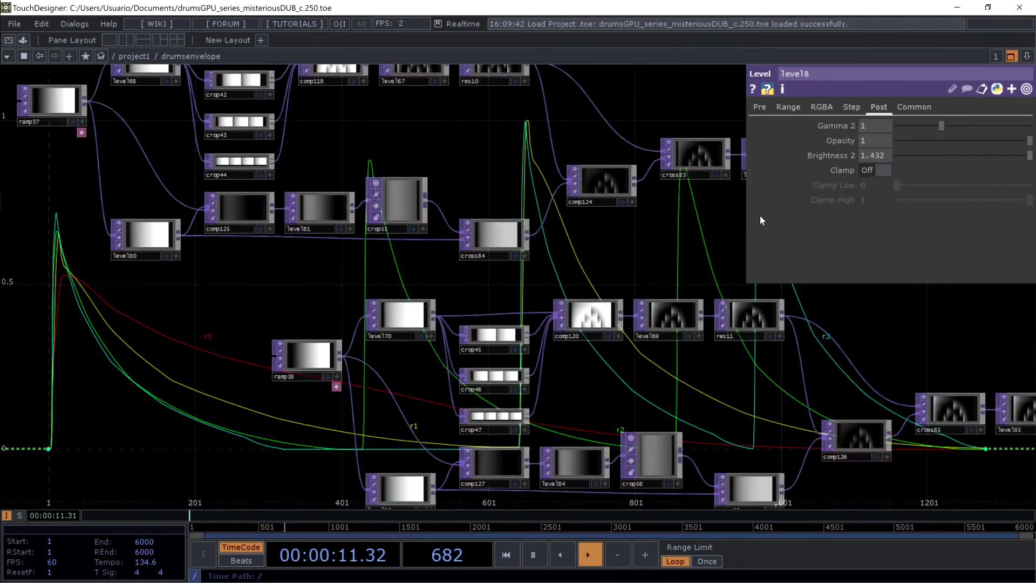
drag(615, 274, 97, 151)
scroll(721, 239, up, 3)
drag(721, 239, 301, 241)
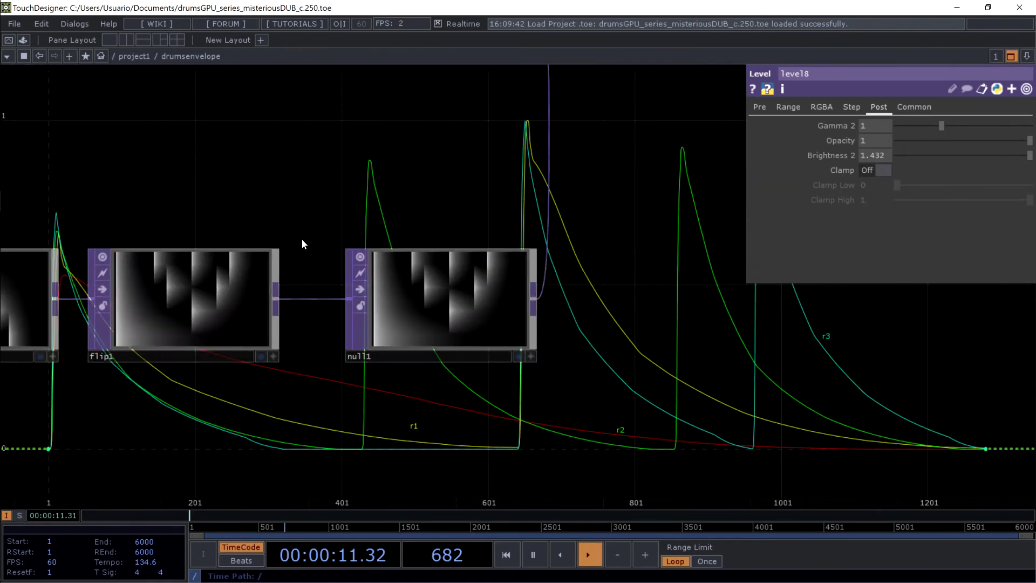
drag(452, 164, 46, 280)
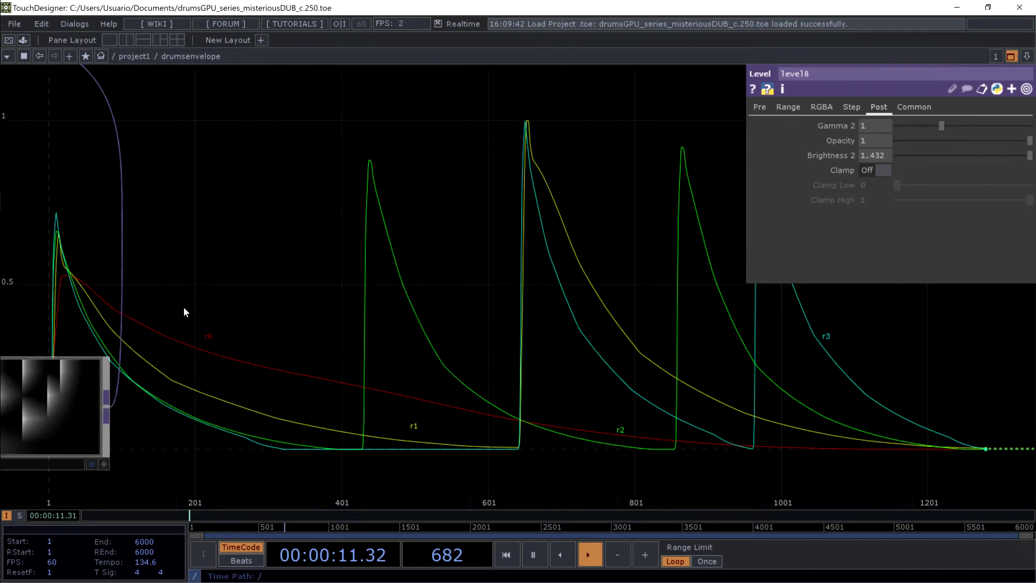
- Follow the drumsenvelope output chain through outdrums, crop1, comp7 and cross1 to level8, rectangle1 and out1
scroll(537, 215, down, 3)
drag(553, 203, 442, 480)
drag(577, 226, 189, 205)
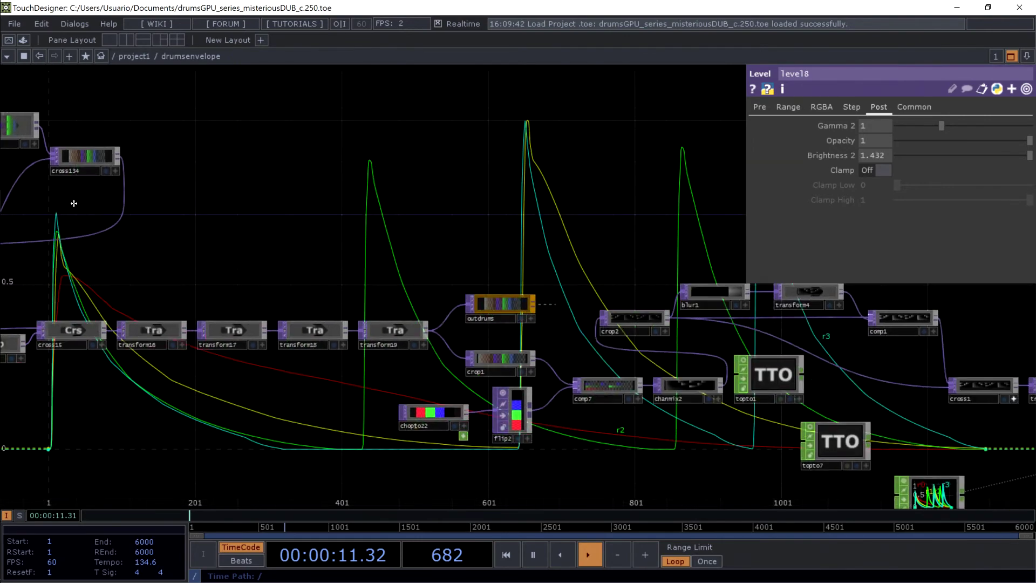
drag(670, 193, 529, 193)
drag(741, 173, 322, 135)
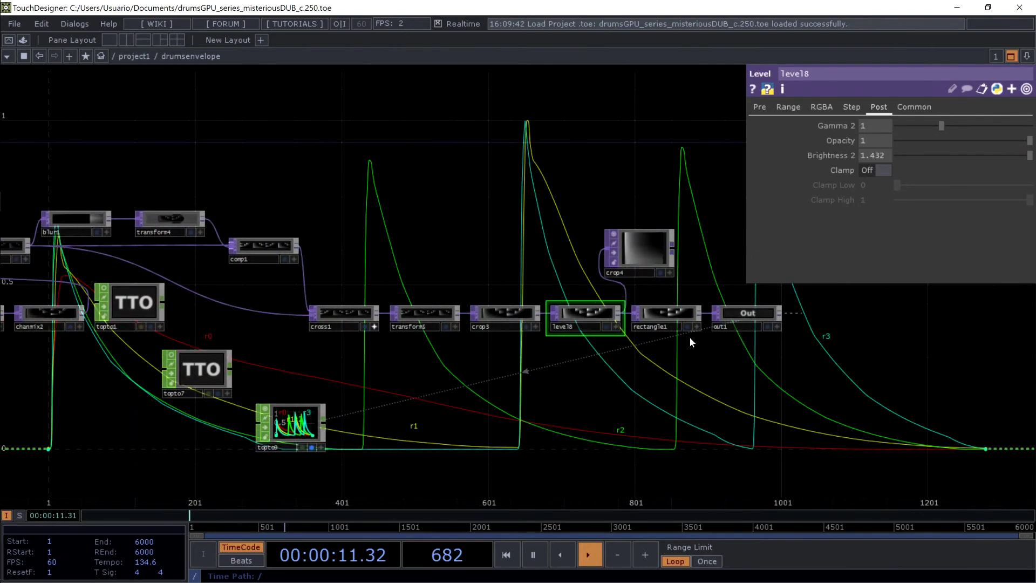
scroll(680, 302, up, 6)
scroll(546, 275, down, 1)
- Return to the project1 network, find the geomixdrums component, and enter it with operator parameters shown
scroll(527, 265, down, 10)
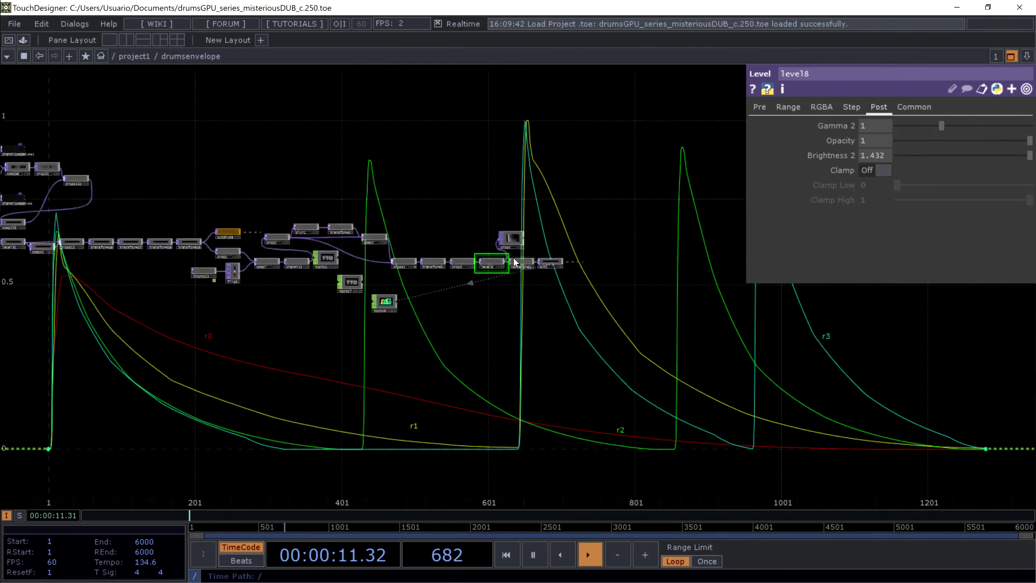
key(p)
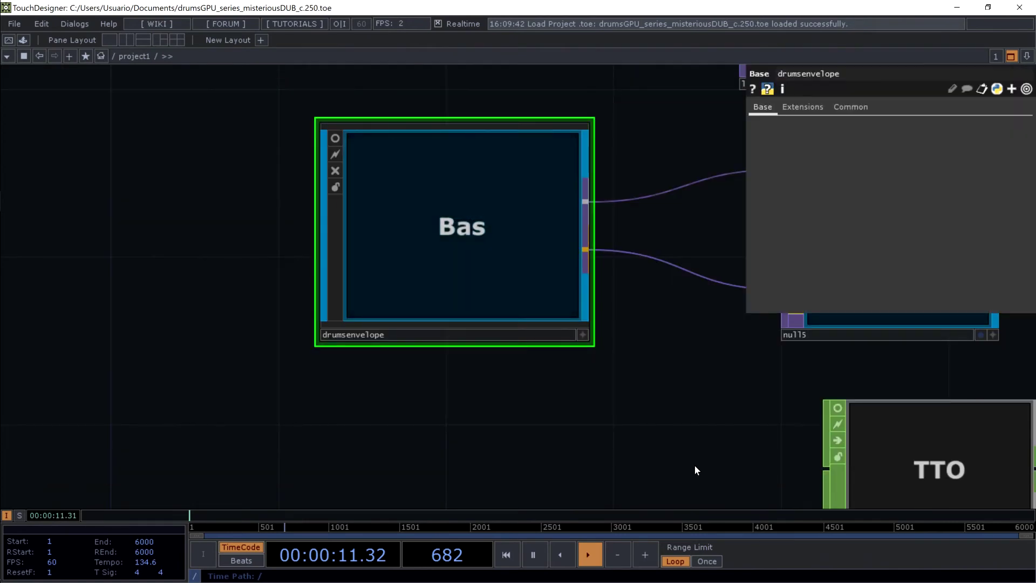
drag(695, 467, 522, 467)
scroll(399, 239, down, 8)
scroll(248, 359, up, 10)
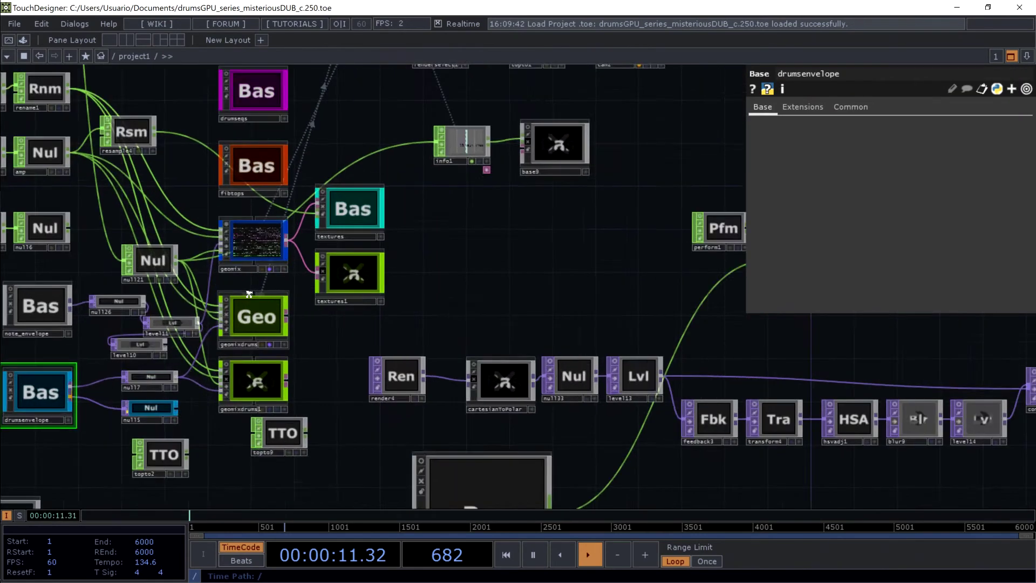
key(p)
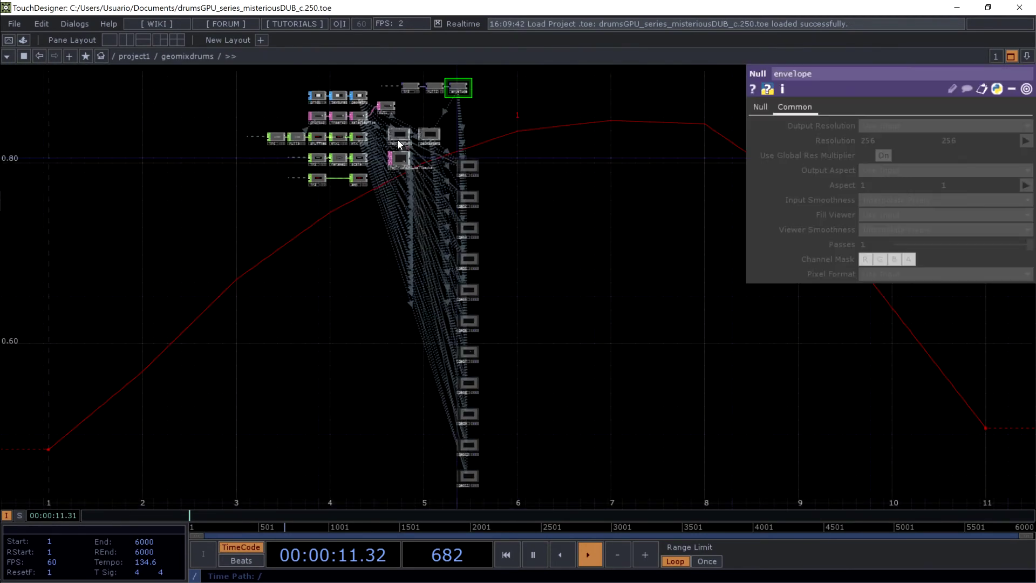
- Examine the envelope null in geomixdrums and the column of replicated geometries that reference it, down to the last one
scroll(636, 446, up, 3)
scroll(448, 150, up, 6)
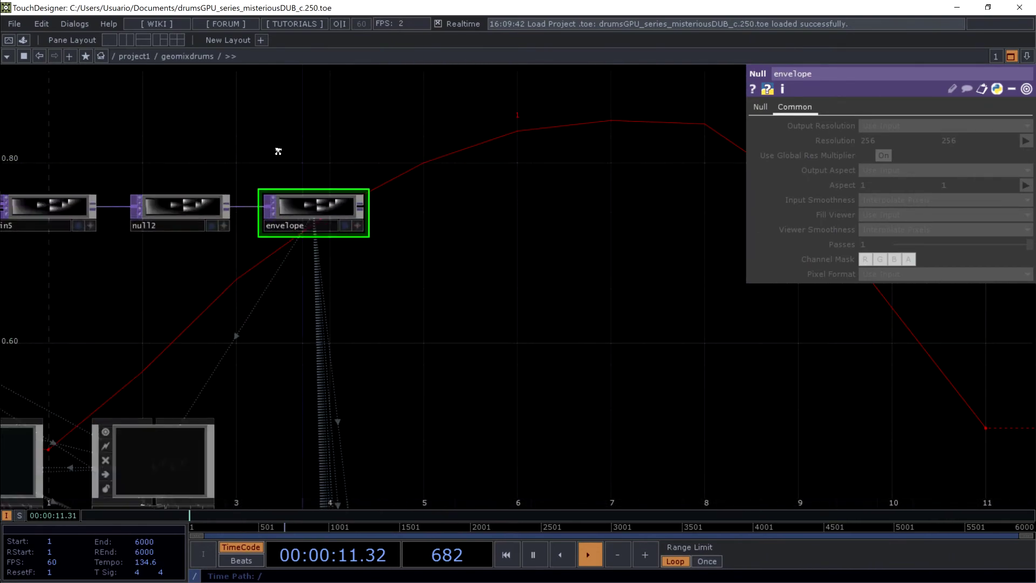
scroll(312, 169, down, 3)
scroll(453, 97, down, 4)
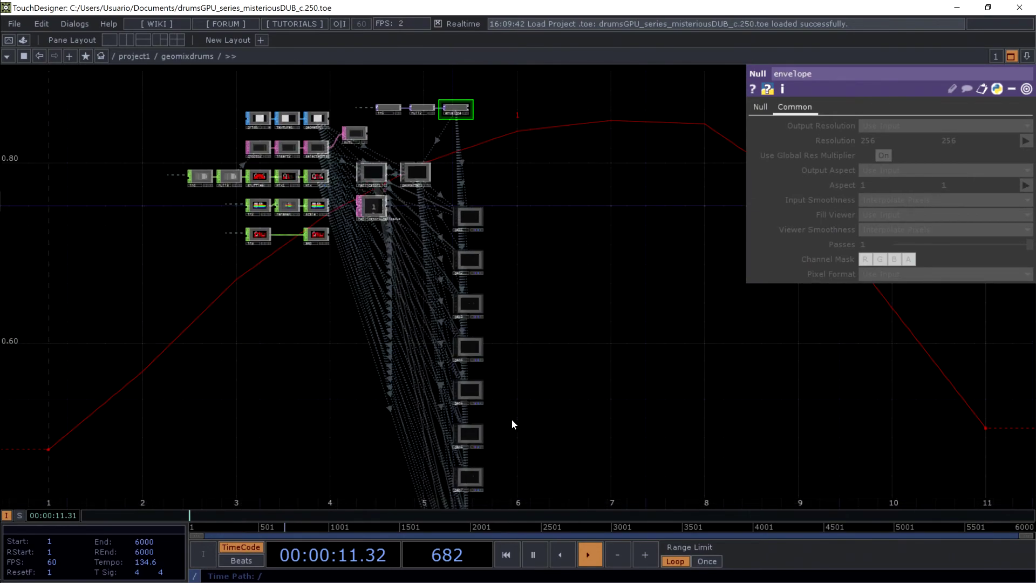
drag(512, 423, 543, 277)
drag(624, 323, 607, 182)
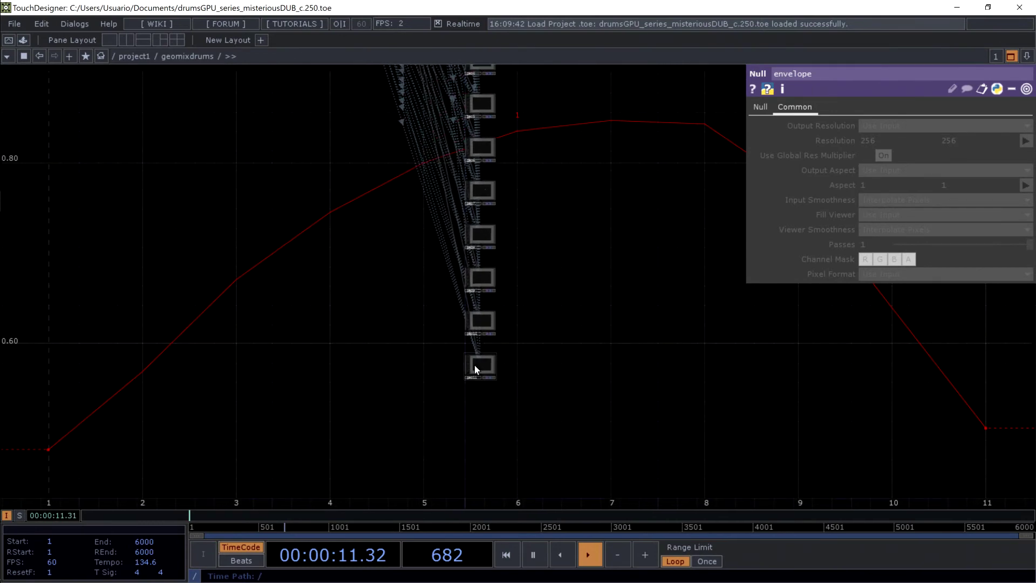
- Enter geo11 and examine how its envelope and color textures feed the phong3 material
key(i)
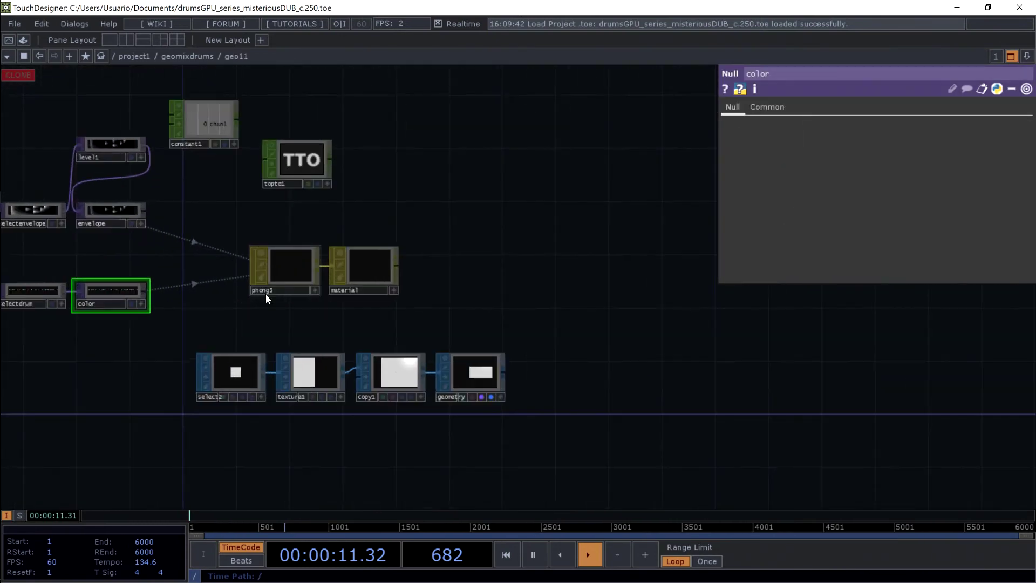
scroll(251, 265, up, 4)
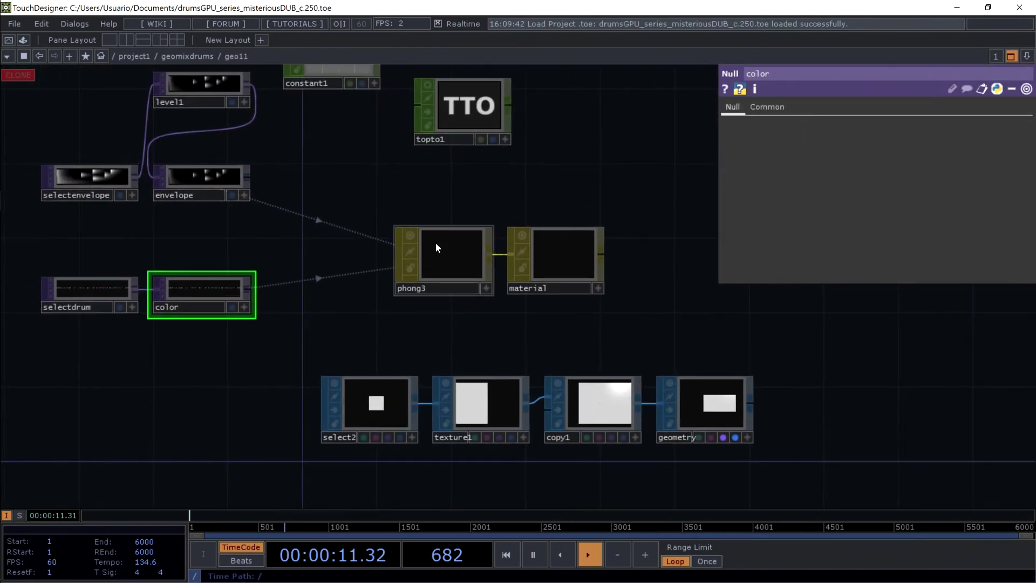
scroll(533, 267, up, 2)
scroll(490, 250, down, 10)
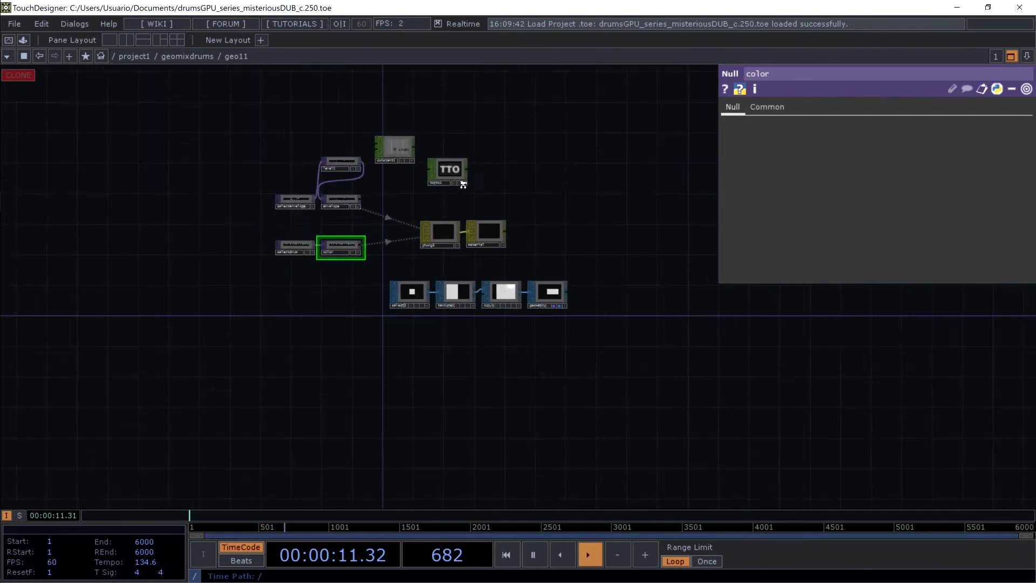
- Go back up to geomixdrums, show geo11's transform parameters, and home all geometry in its viewer
scroll(465, 178, down, 3)
click(462, 170)
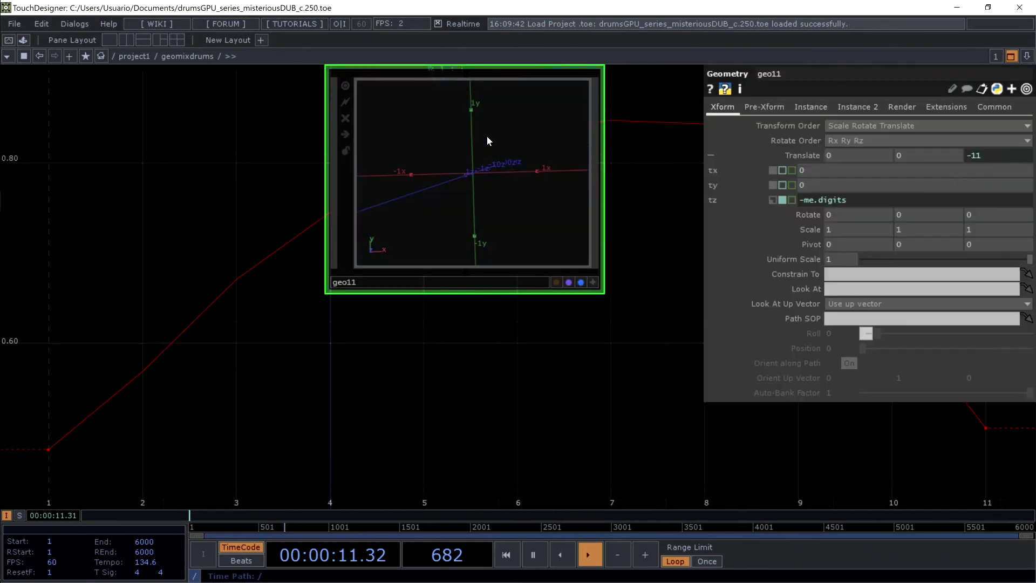
scroll(465, 164, up, 3)
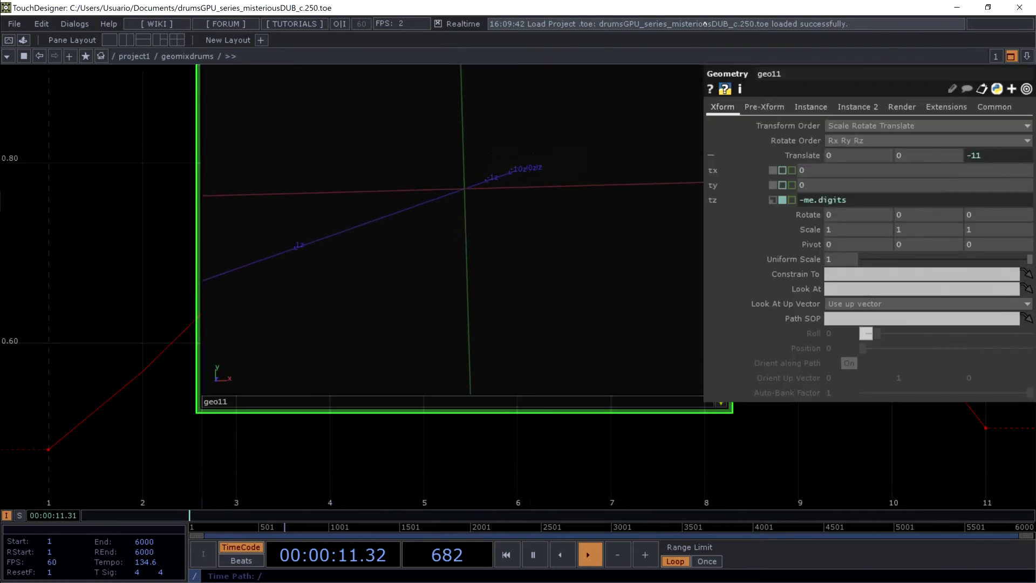
right_click(579, 194)
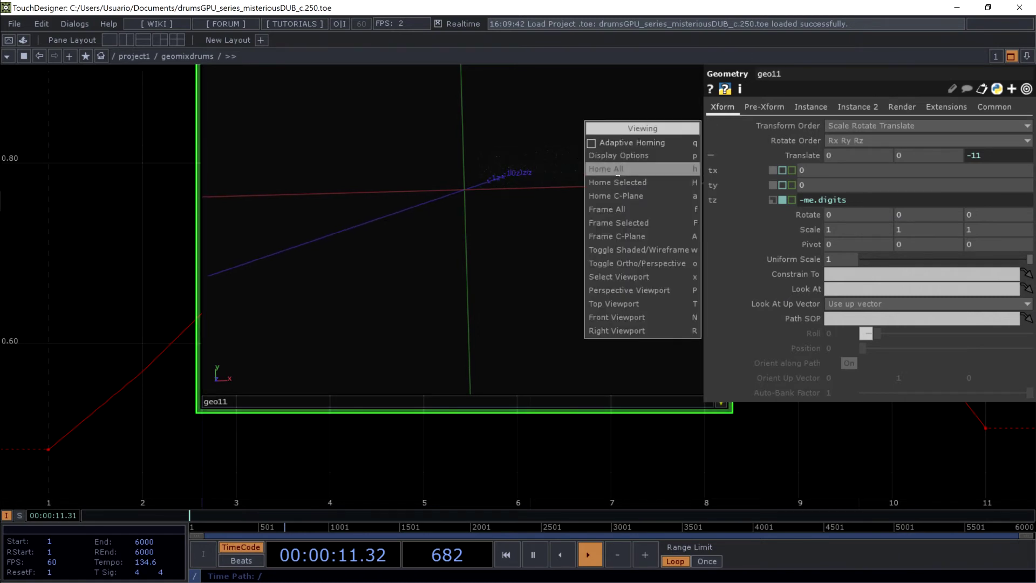
click(620, 172)
scroll(480, 196, down, 8)
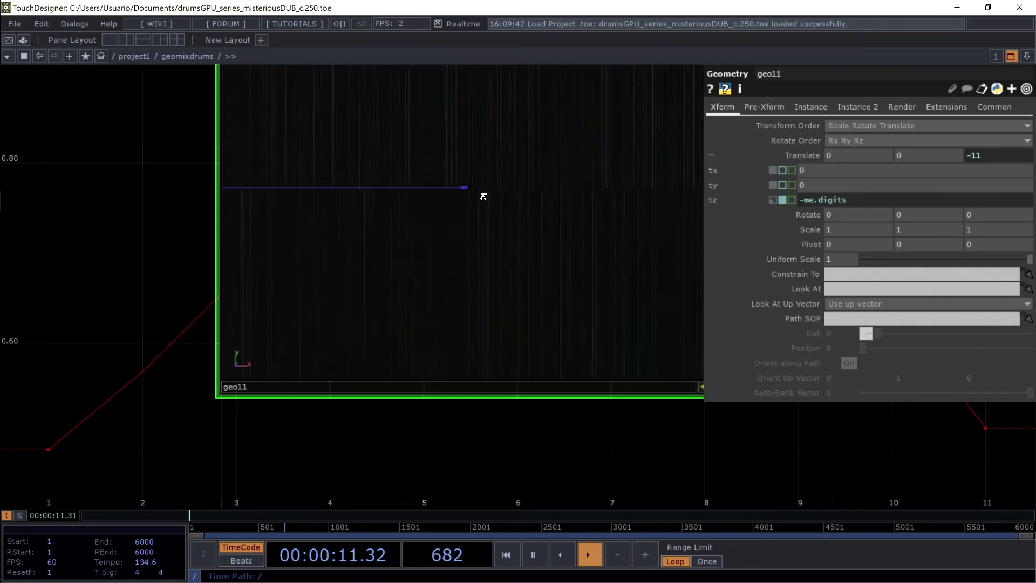
- Return to project1, find the textures component beside geomix, and enter its network
scroll(428, 228, down, 3)
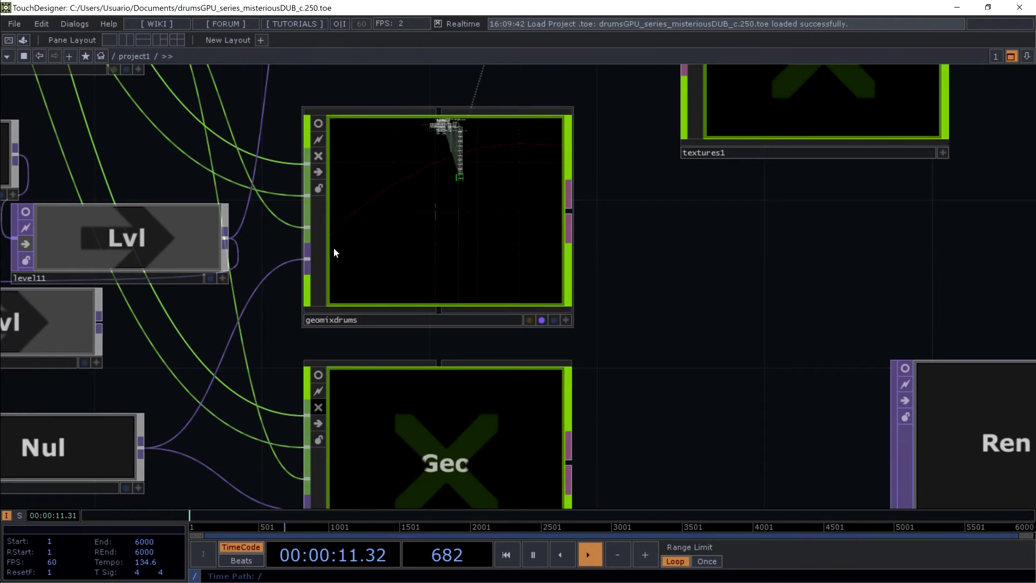
drag(634, 203, 276, 384)
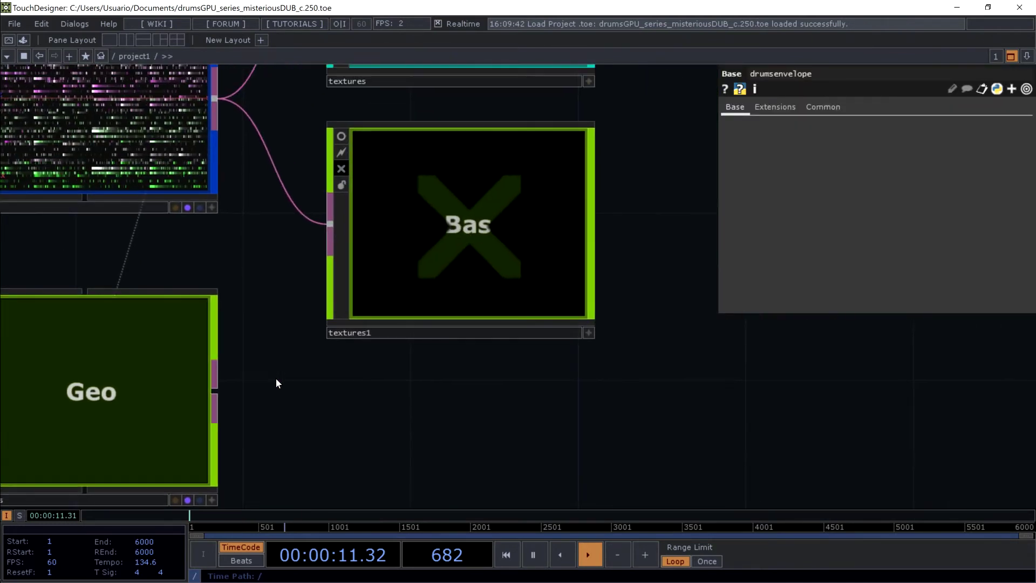
scroll(276, 380, down, 4)
scroll(353, 178, up, 2)
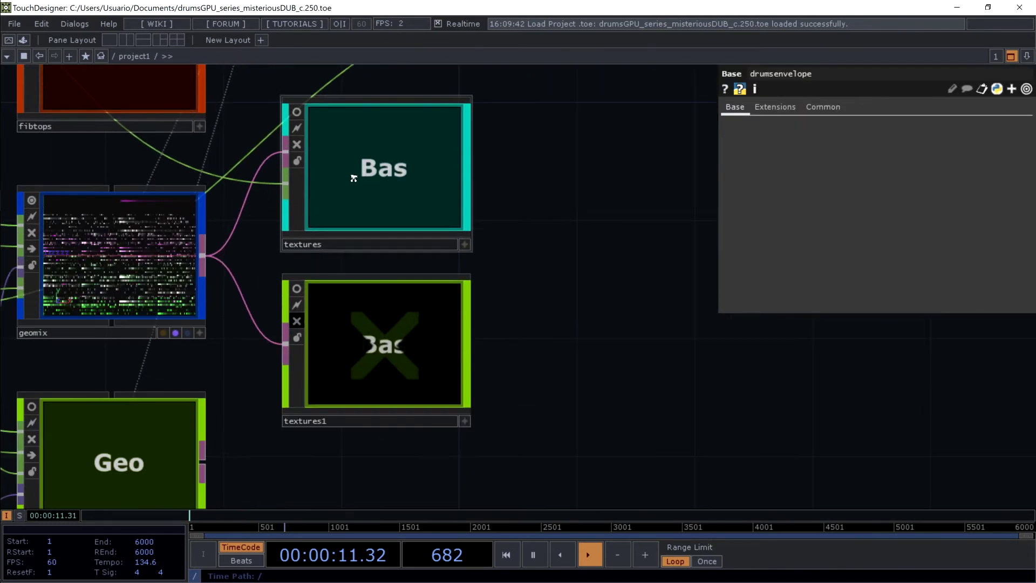
scroll(353, 178, up, 3)
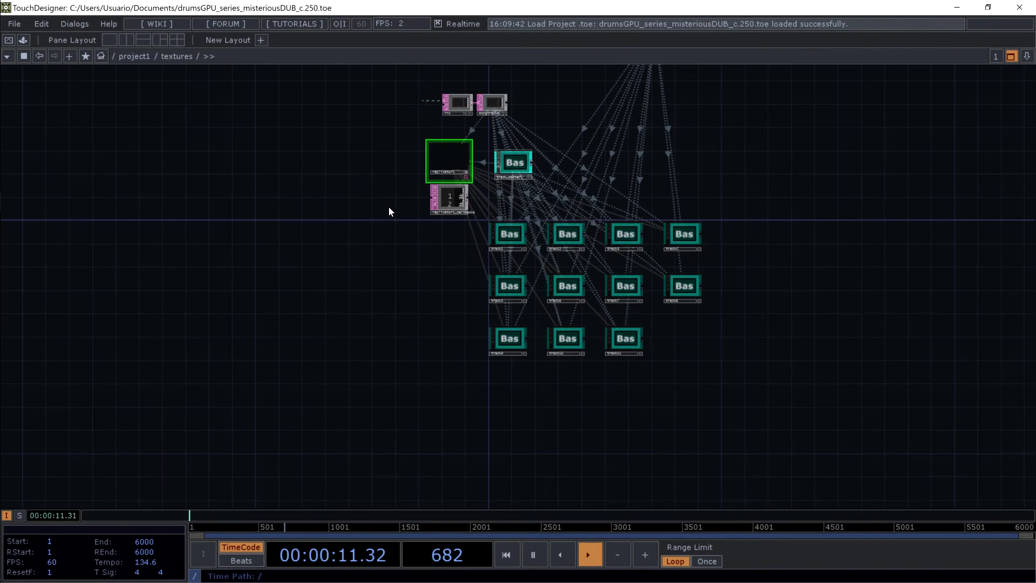
- Frame the whole textures network and inspect the replicator1 parameters alongside its track_master1 and track copies
key(h)
key(p)
scroll(416, 155, up, 3)
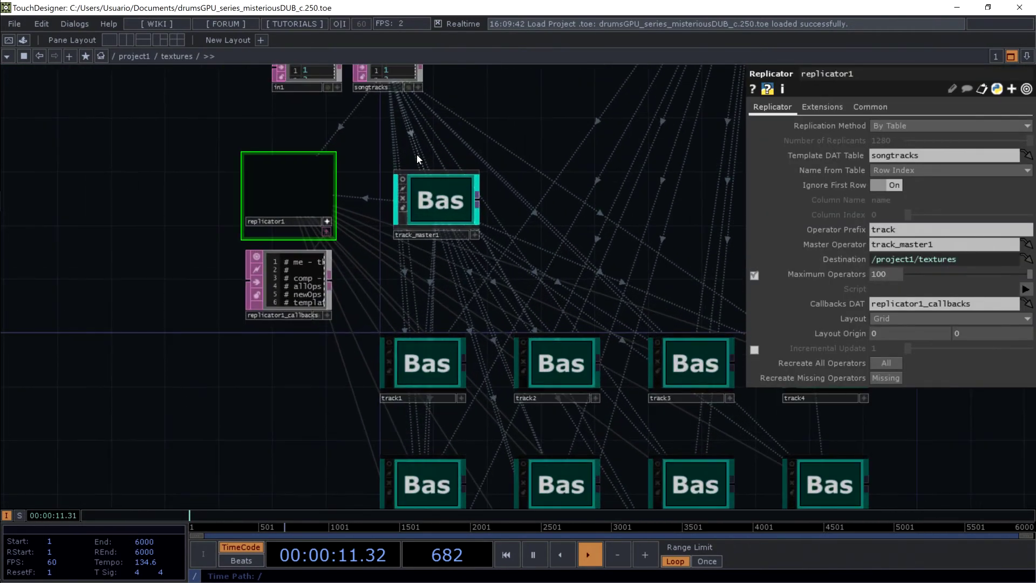
- Go back up to project1 with operator parameters shown and bring the geomix geometry into close view
scroll(416, 155, down, 6)
scroll(416, 156, down, 3)
scroll(342, 183, up, 4)
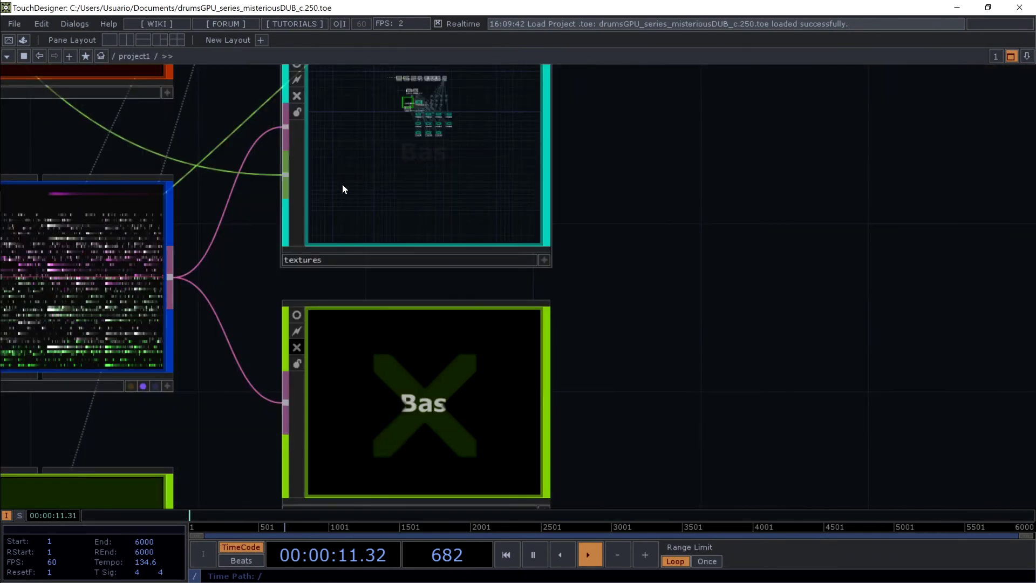
key(p)
drag(444, 211, 461, 244)
scroll(293, 277, up, 4)
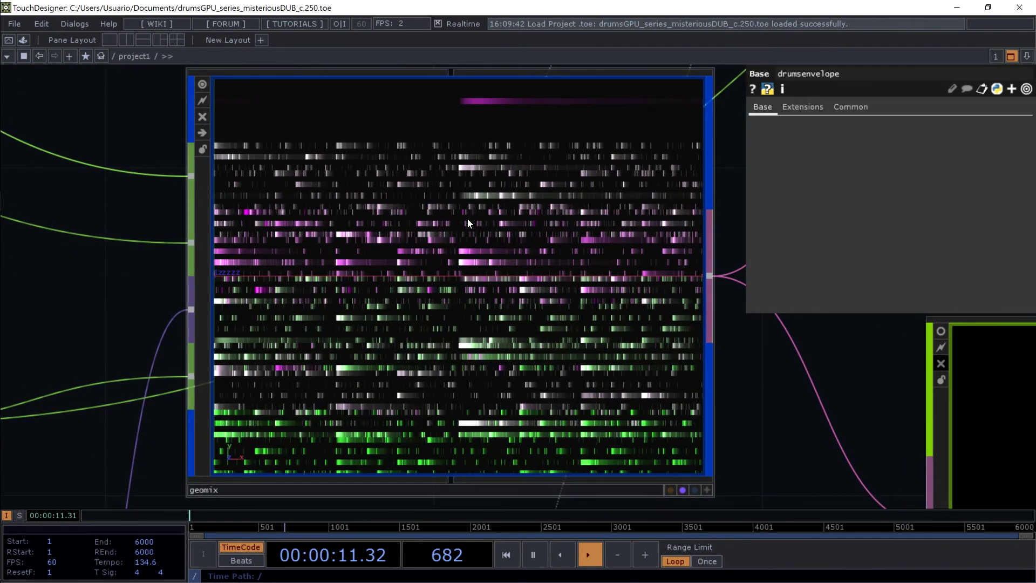
- Select geomix and orbit its geometry in the viewer to inspect the fading note blocks up close
click(439, 227)
scroll(427, 229, up, 5)
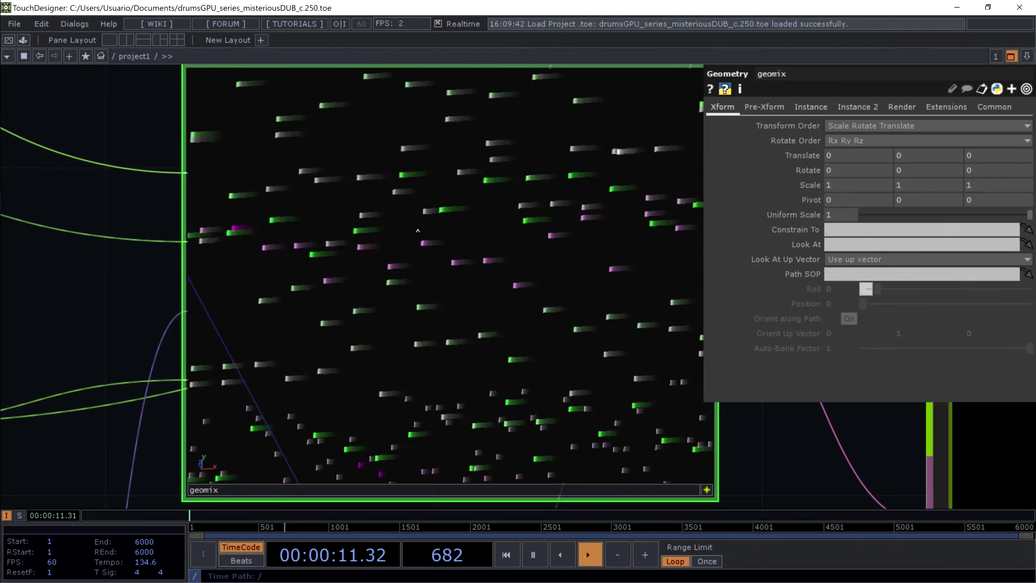
drag(418, 231, 566, 135)
scroll(438, 221, down, 4)
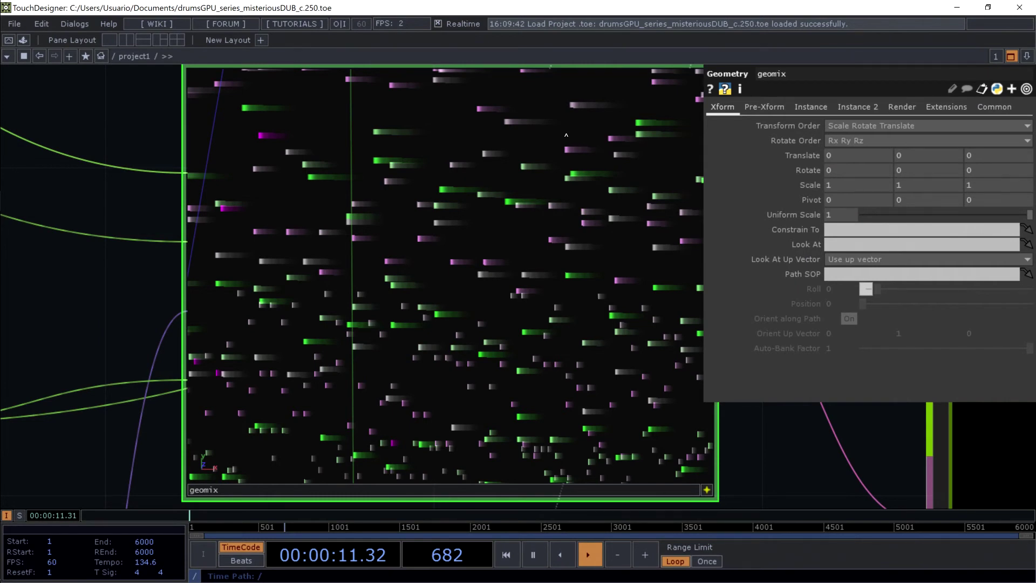
scroll(557, 234, up, 6)
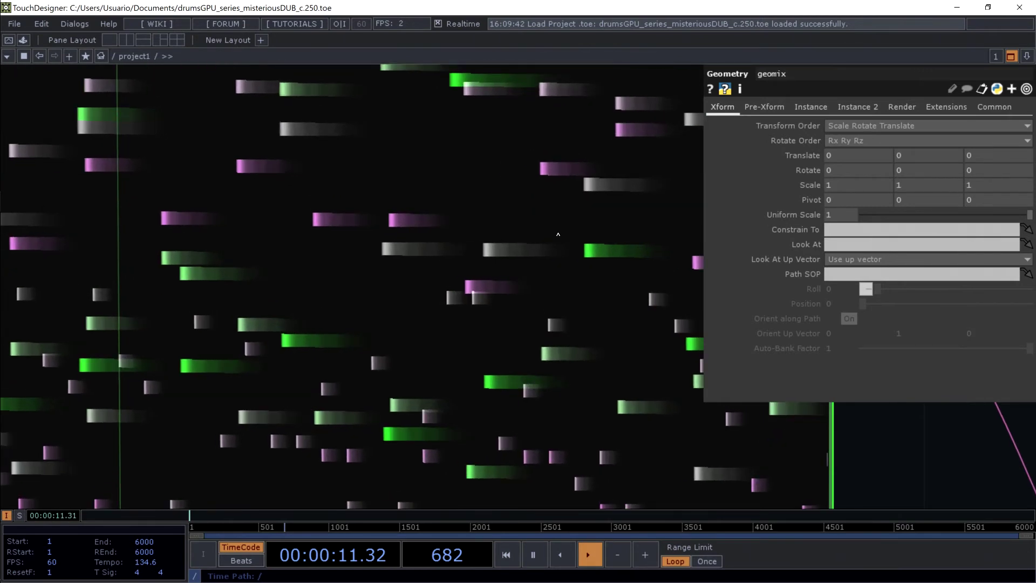
scroll(557, 233, up, 4)
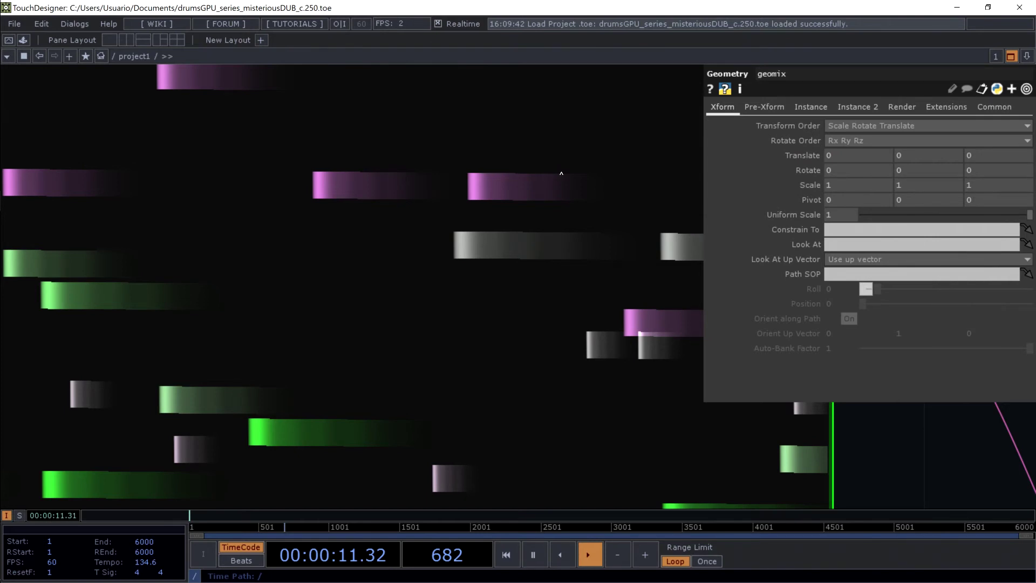
- Compare the note blocks in geomix with its connections to the textures and textures1 components in project1
scroll(504, 242, down, 8)
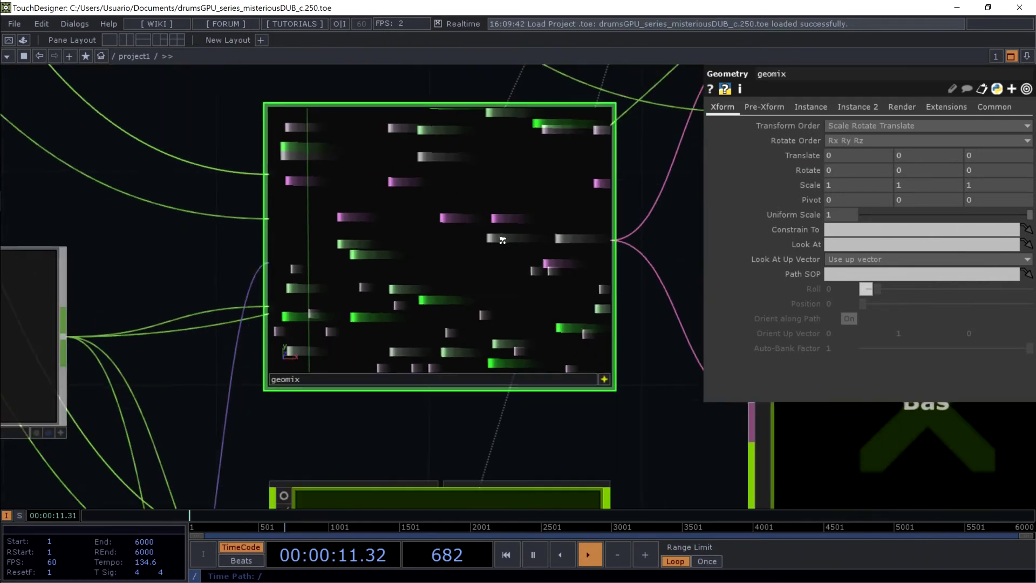
scroll(476, 338, up, 4)
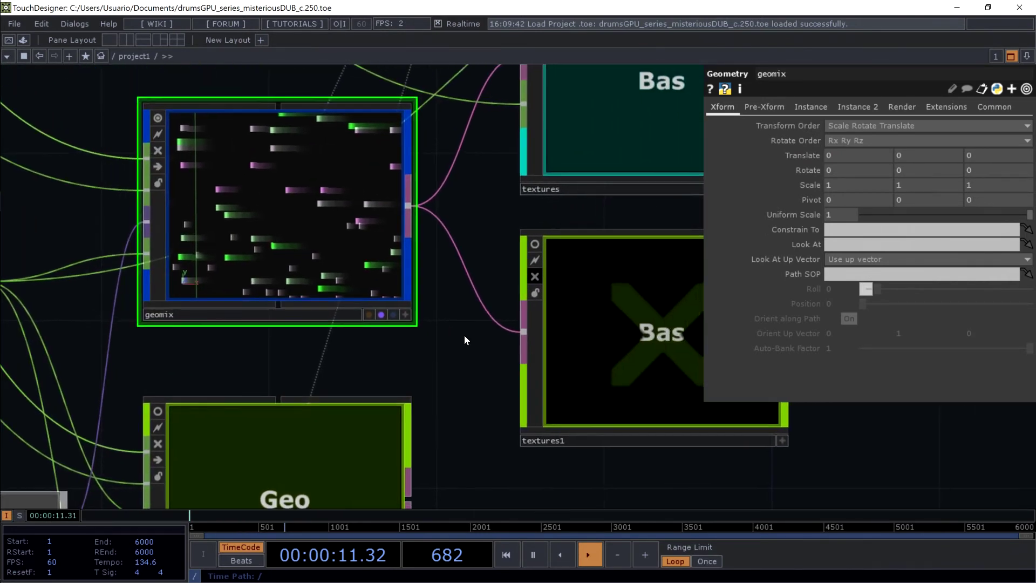
scroll(311, 218, up, 5)
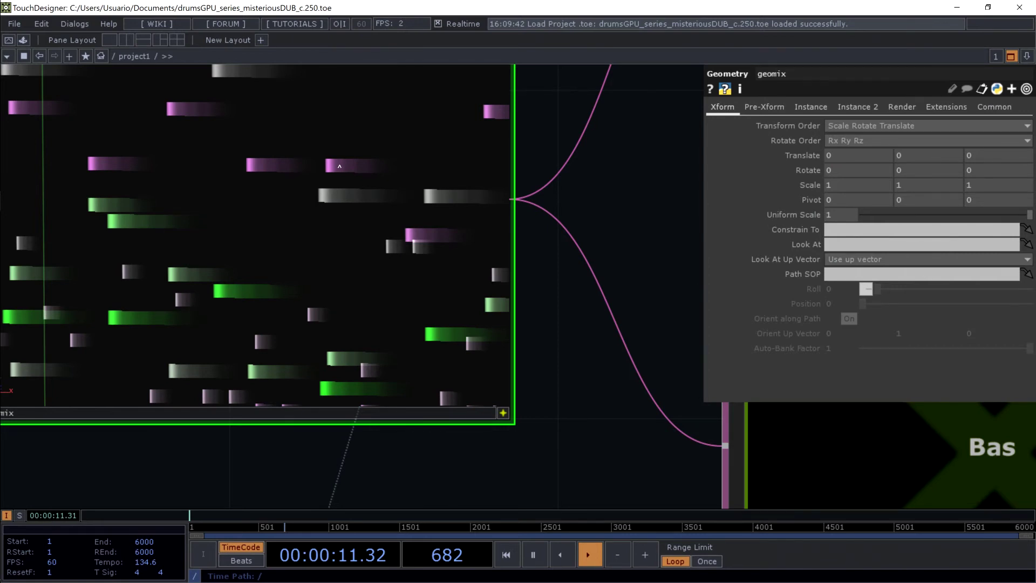
scroll(597, 119, down, 5)
drag(586, 203, 511, 370)
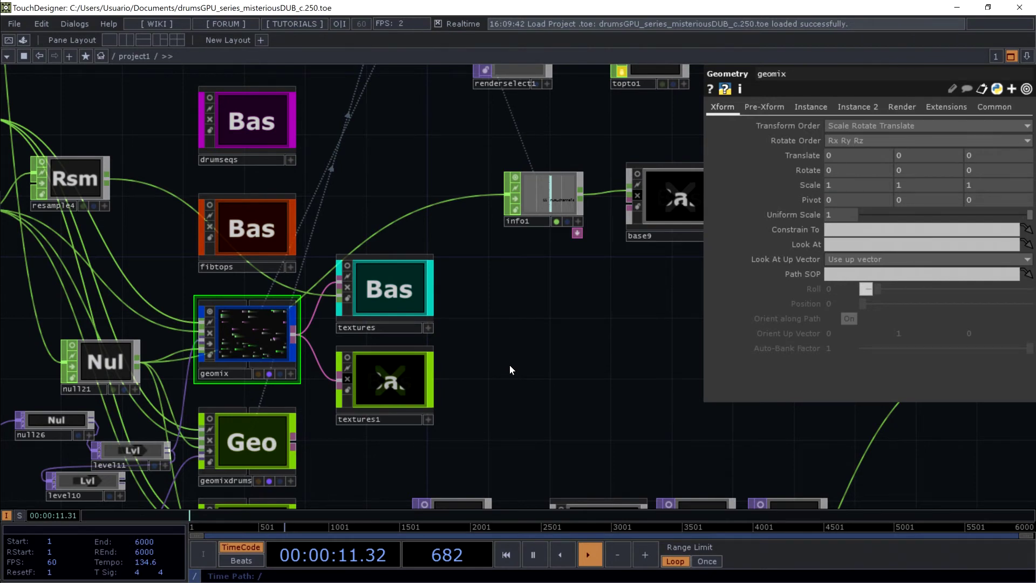
scroll(315, 240, up, 3)
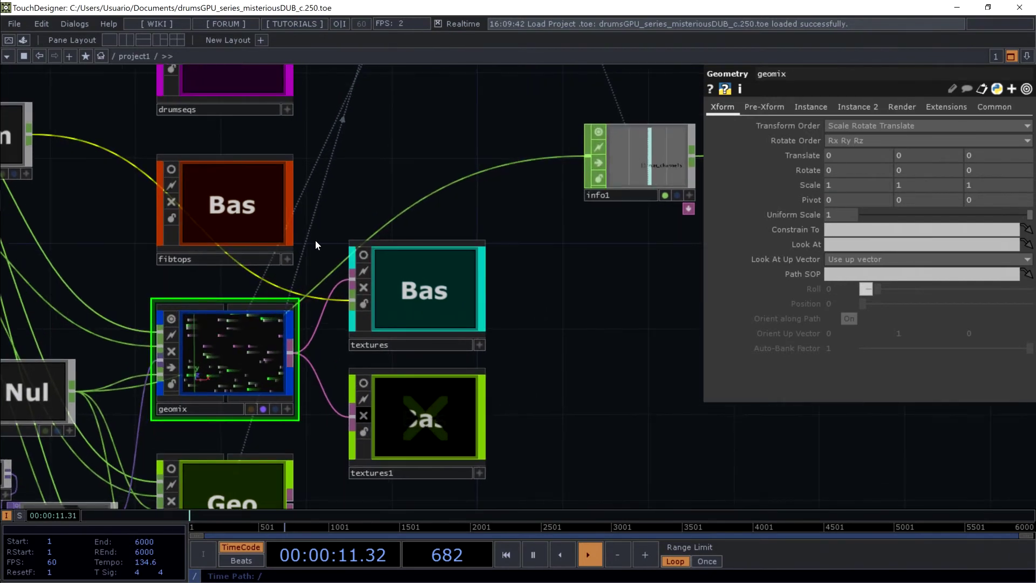
- Examine the textures and textures1 components fed by geomix, then follow the network across to info1 and base9
drag(326, 181, 441, 99)
scroll(395, 280, up, 4)
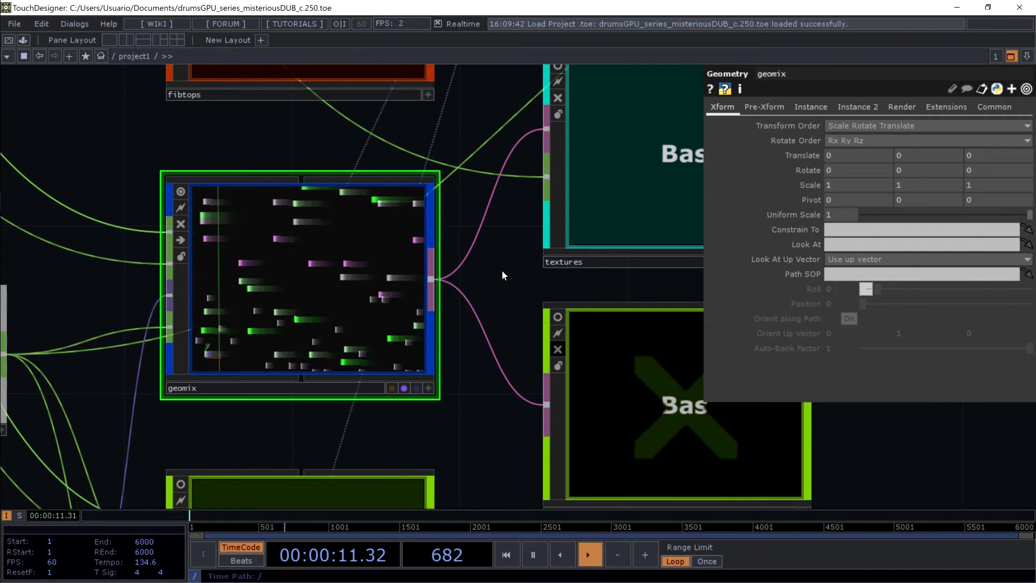
drag(462, 267, 262, 299)
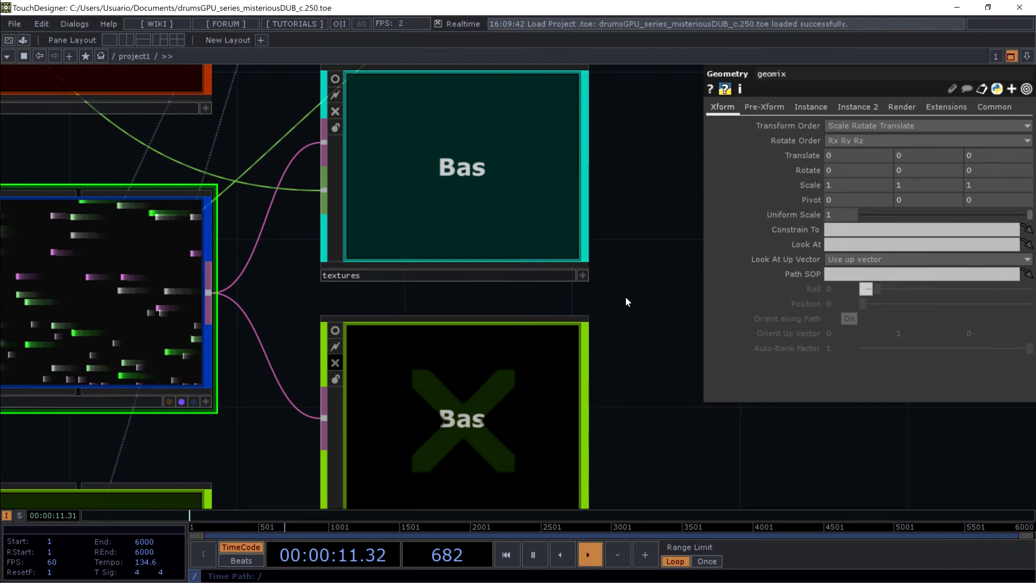
mouse_move(2, 189)
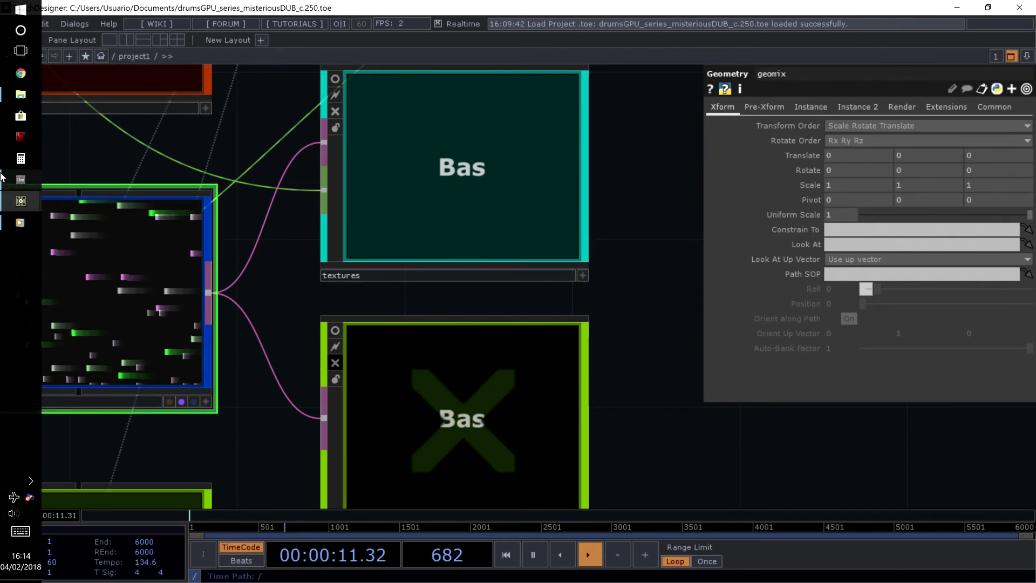
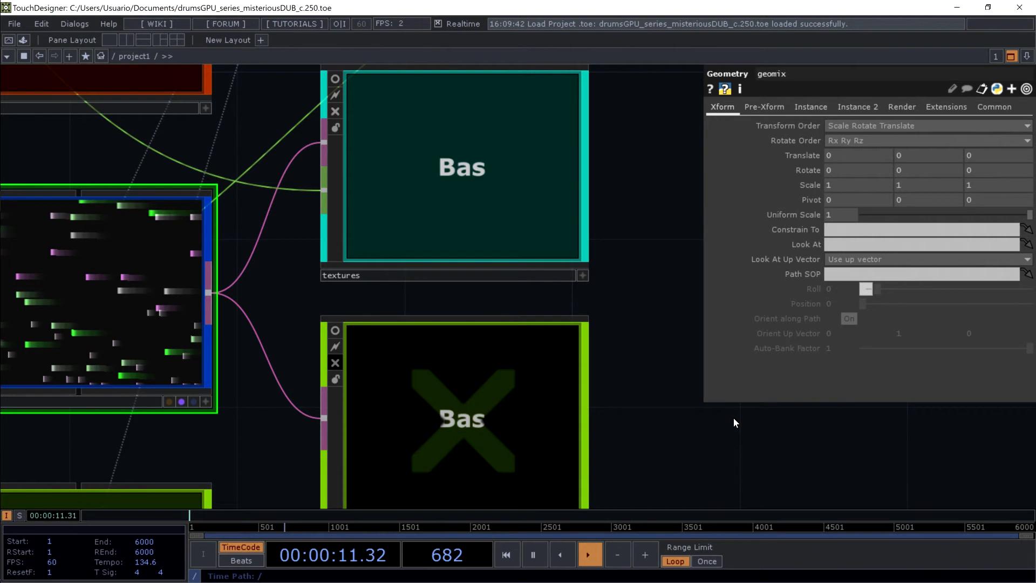
scroll(520, 263, down, 3)
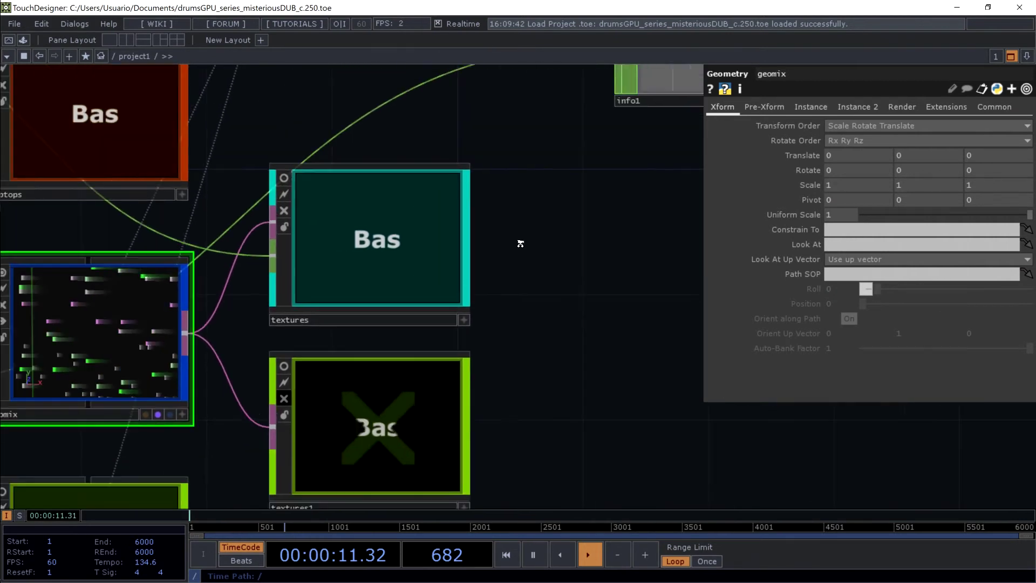
drag(463, 270, 474, 266)
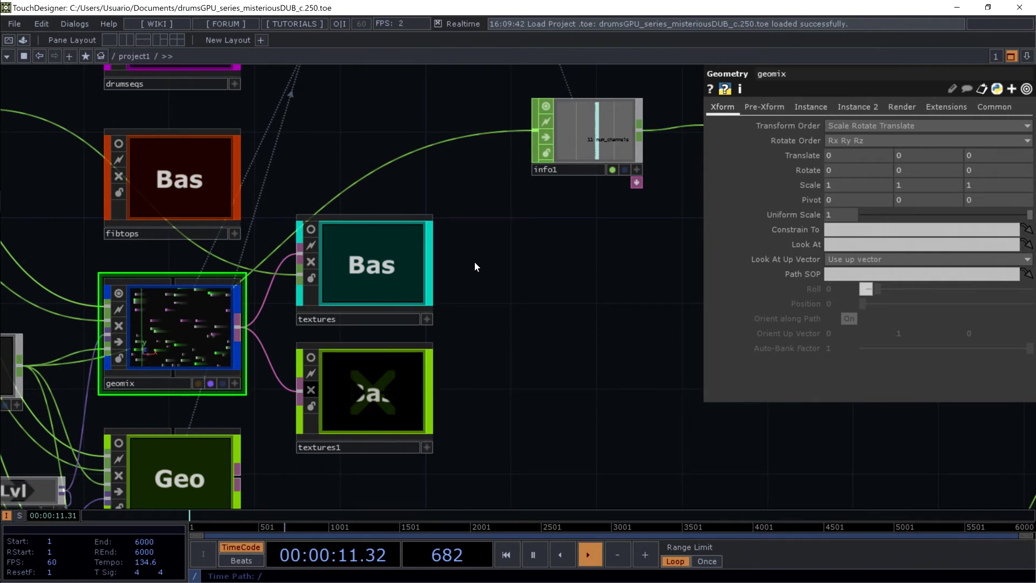
drag(586, 237, 327, 294)
- Raise the system speaker volume to 38 and return to the project1 network
mouse_move(1, 426)
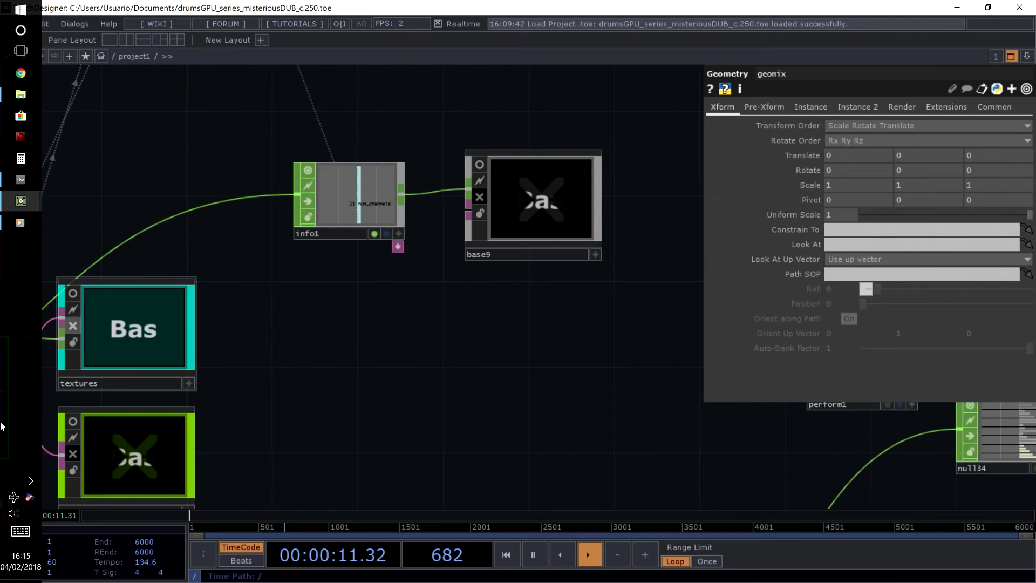
click(10, 514)
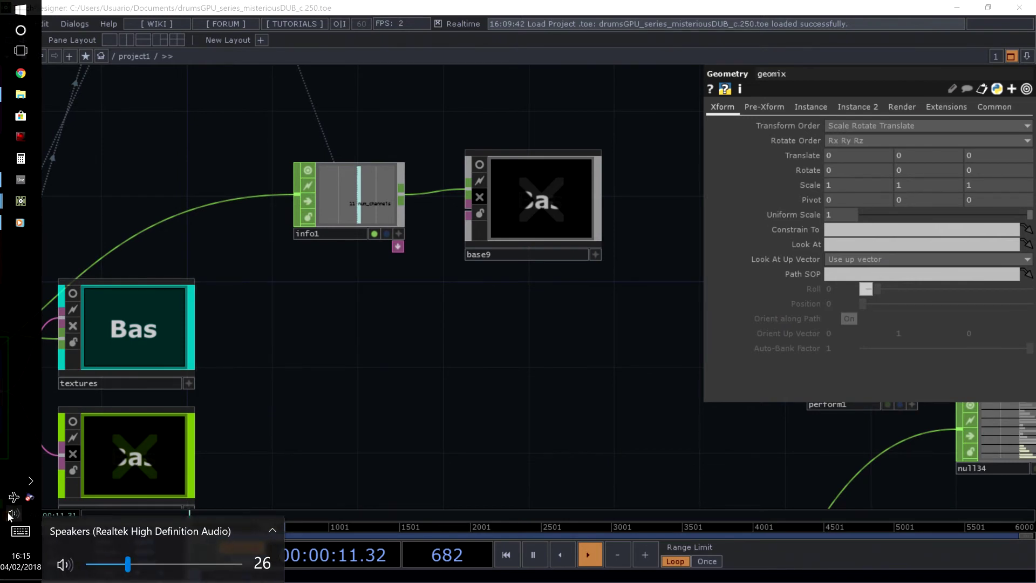
scroll(10, 516, up, 1)
scroll(10, 514, up, 3)
scroll(10, 514, up, 1)
scroll(10, 514, up, 1)
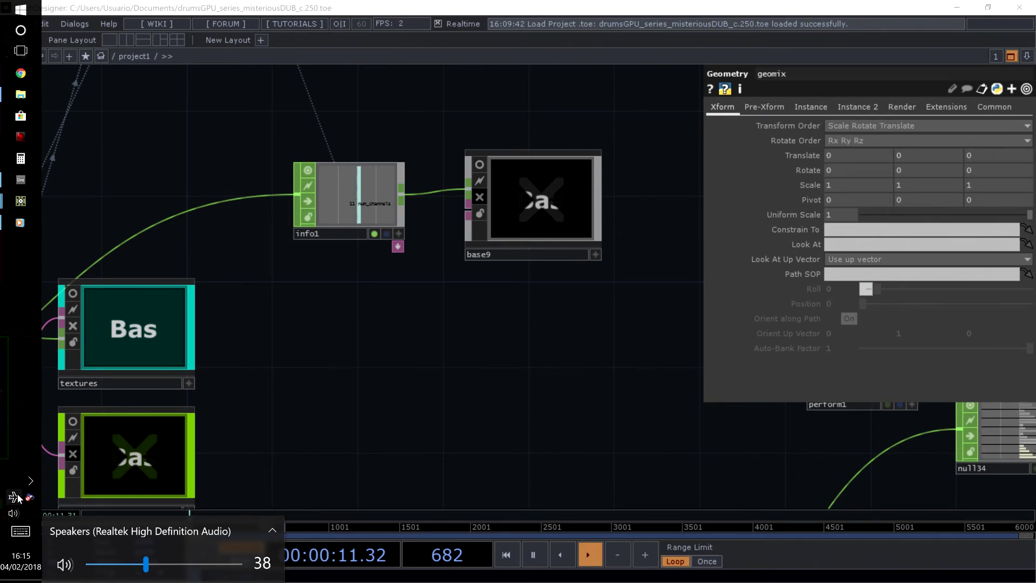
click(387, 348)
- Survey the project1 network from the geomix area through the audio operator chains to the far end of the signal flow
scroll(390, 296, down, 5)
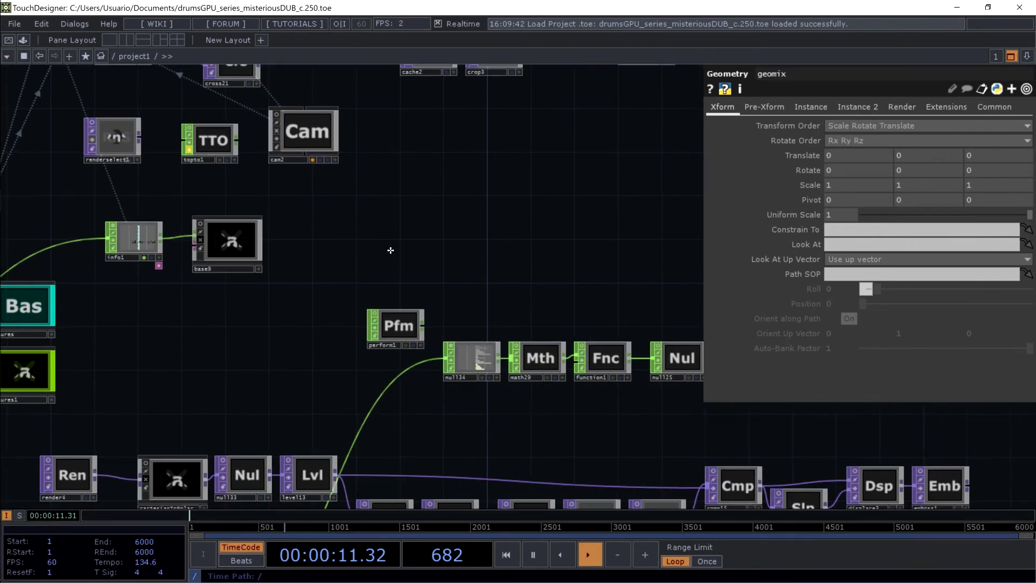
drag(390, 250, 391, 315)
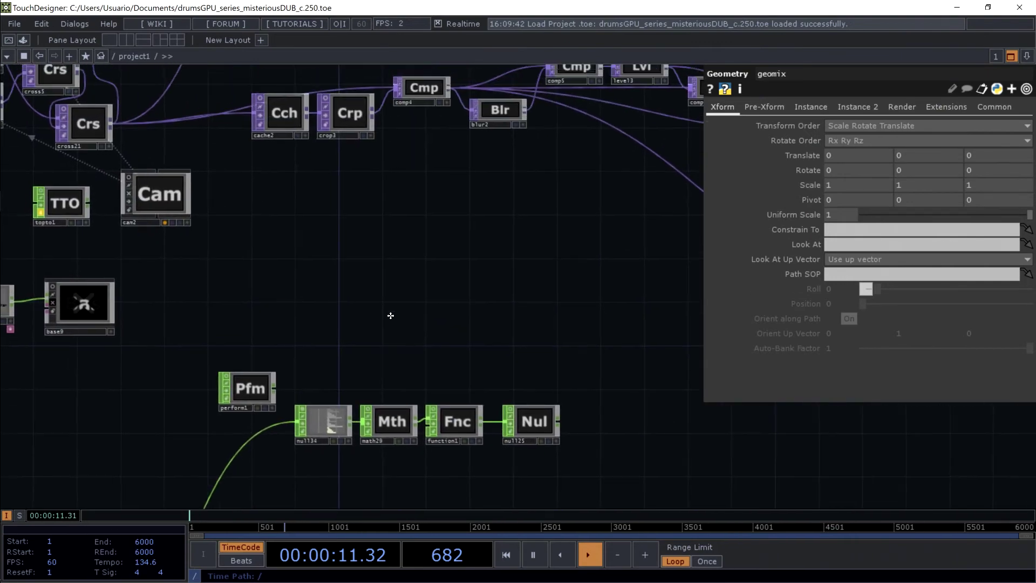
scroll(391, 315, down, 8)
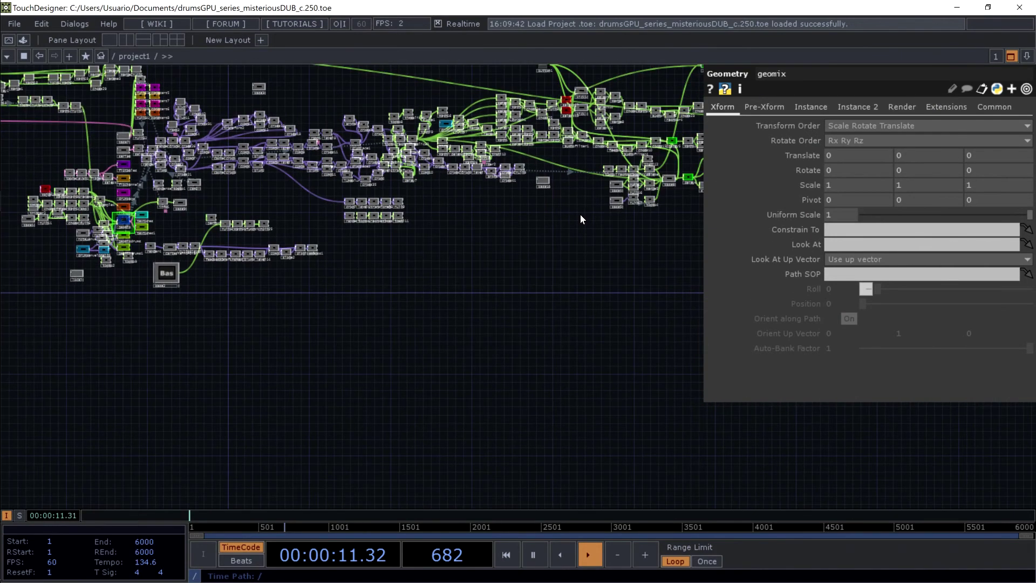
scroll(300, 366, up, 10)
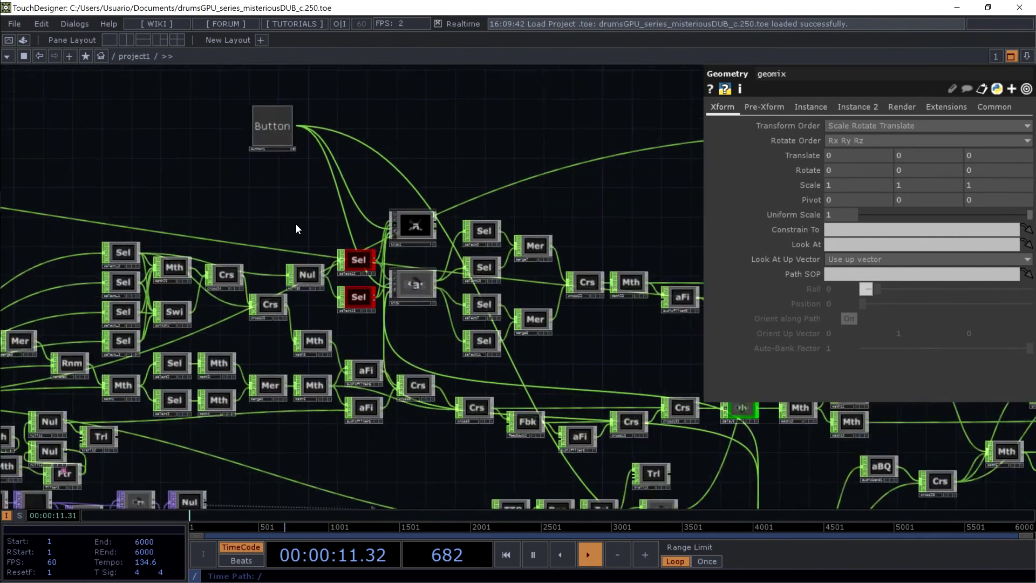
drag(297, 229, 531, 139)
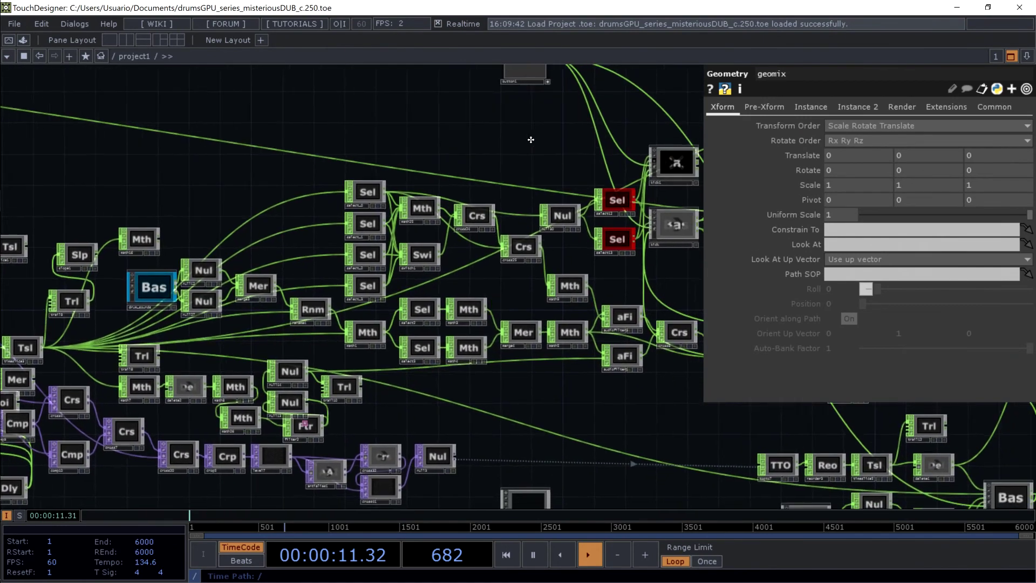
scroll(225, 165, down, 4)
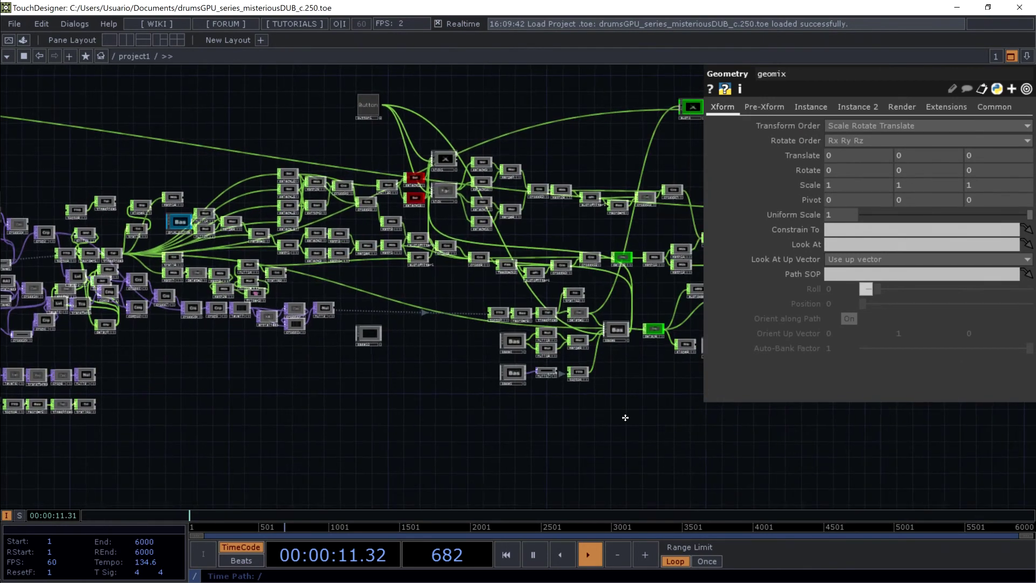
mouse_move(625, 417)
mouse_down()
mouse_move(232, 426)
mouse_move(458, 434)
mouse_up()
drag(604, 438, 322, 438)
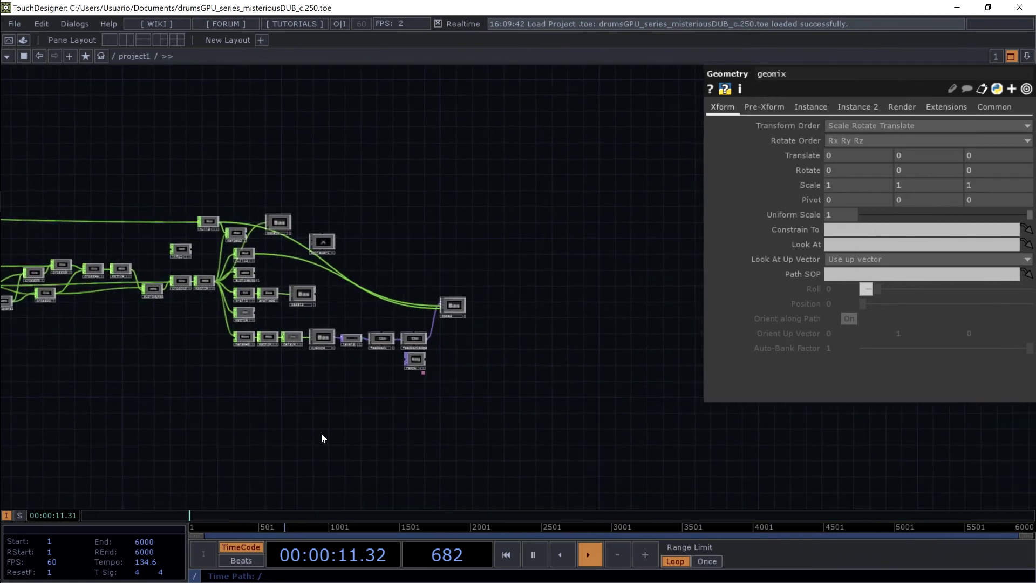
- Bring the xyScope component into close view, look briefly inside its network and come back out to project1
scroll(308, 329, up, 10)
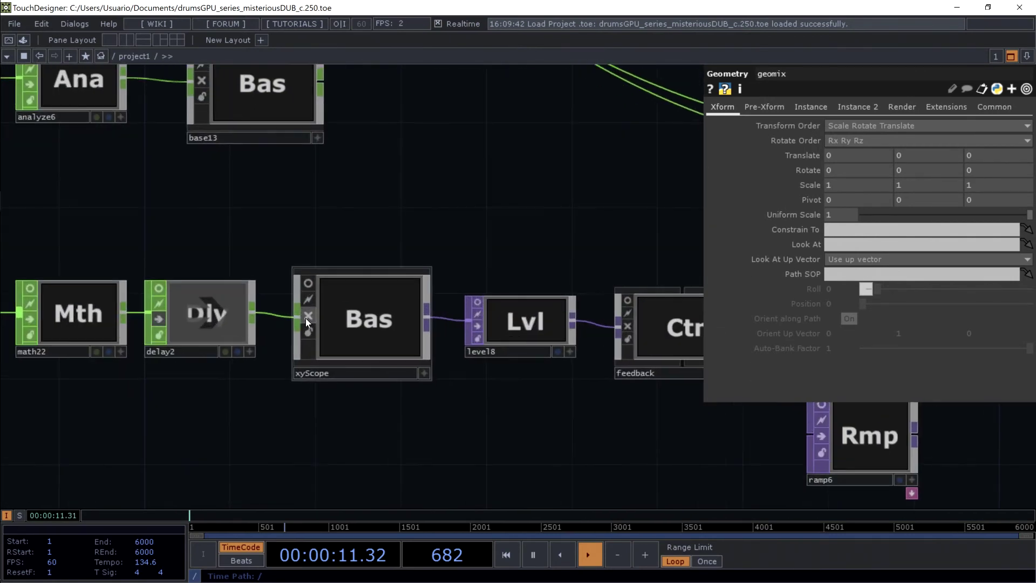
scroll(349, 305, up, 8)
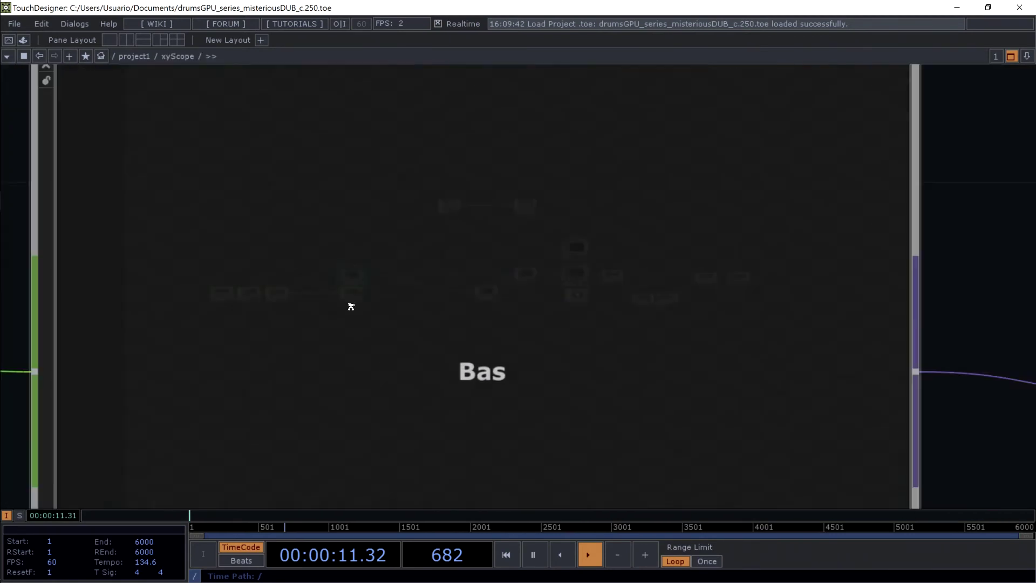
scroll(350, 307, down, 10)
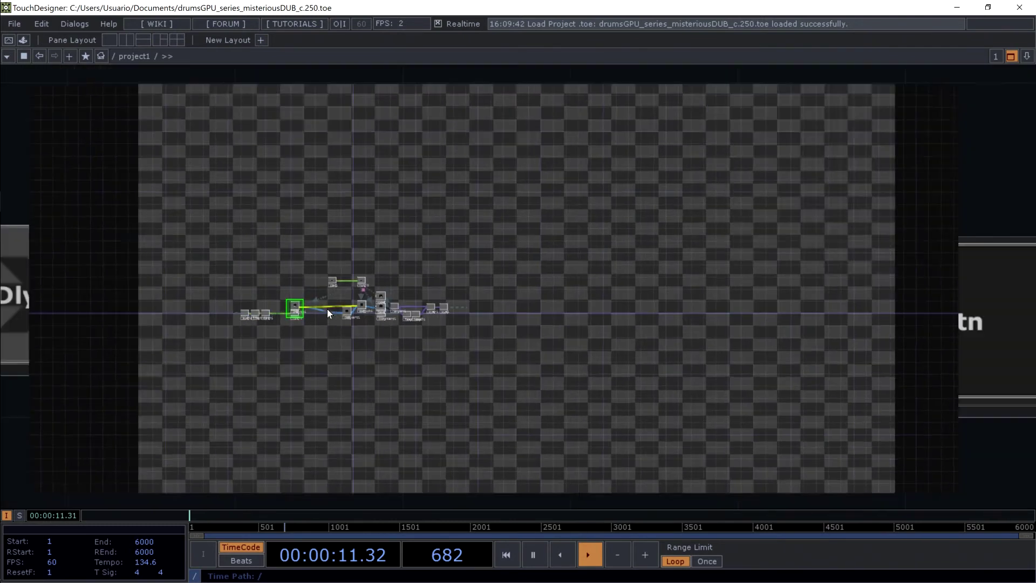
scroll(327, 309, down, 5)
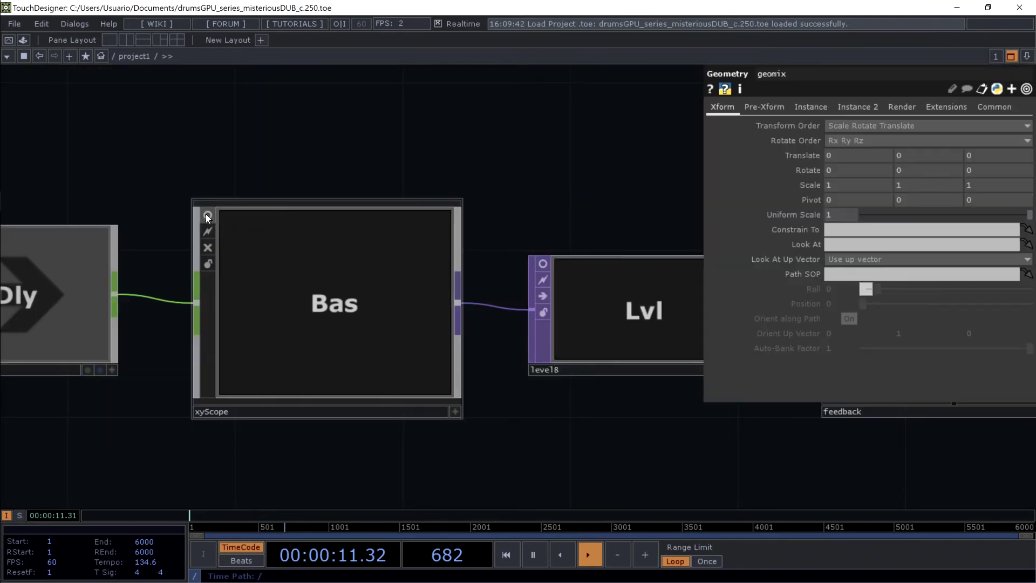
- Turn on xyScope's viewer and switch global processing back on so the timeline runs
click(207, 215)
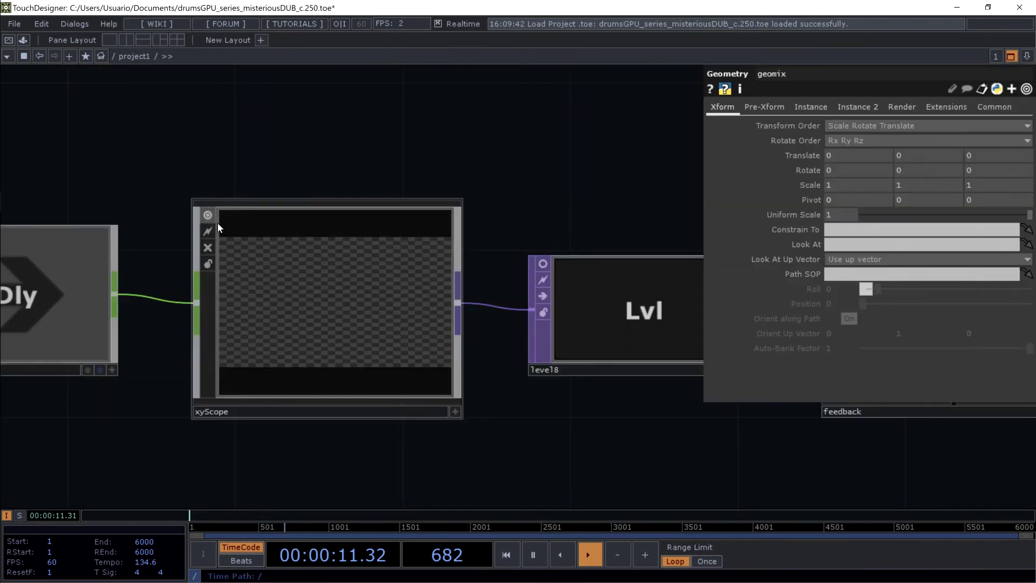
click(590, 555)
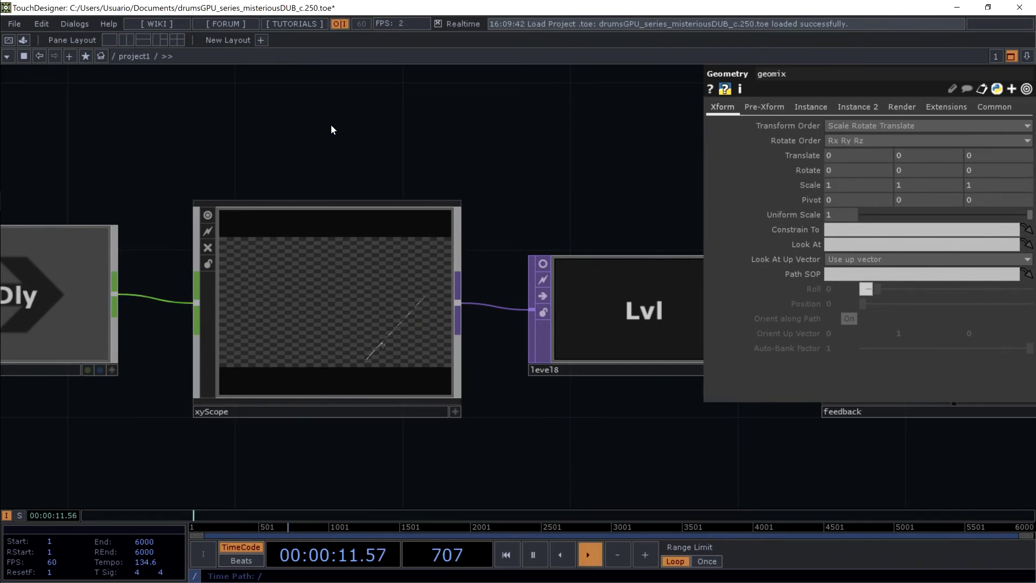
middle_drag(215, 206, 306, 204)
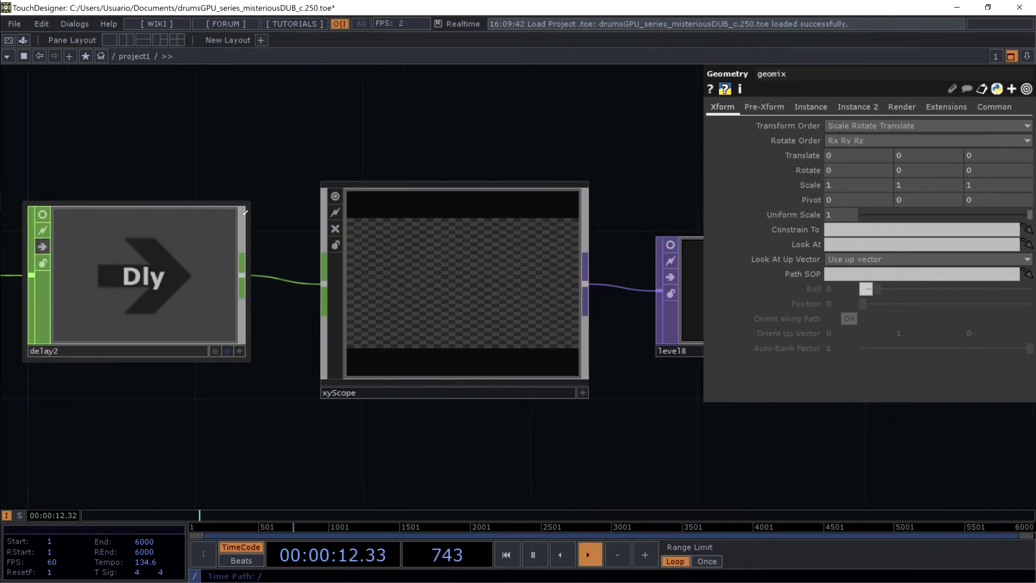
- Turn off xyScope's viewer and disable cooking of the component
click(335, 197)
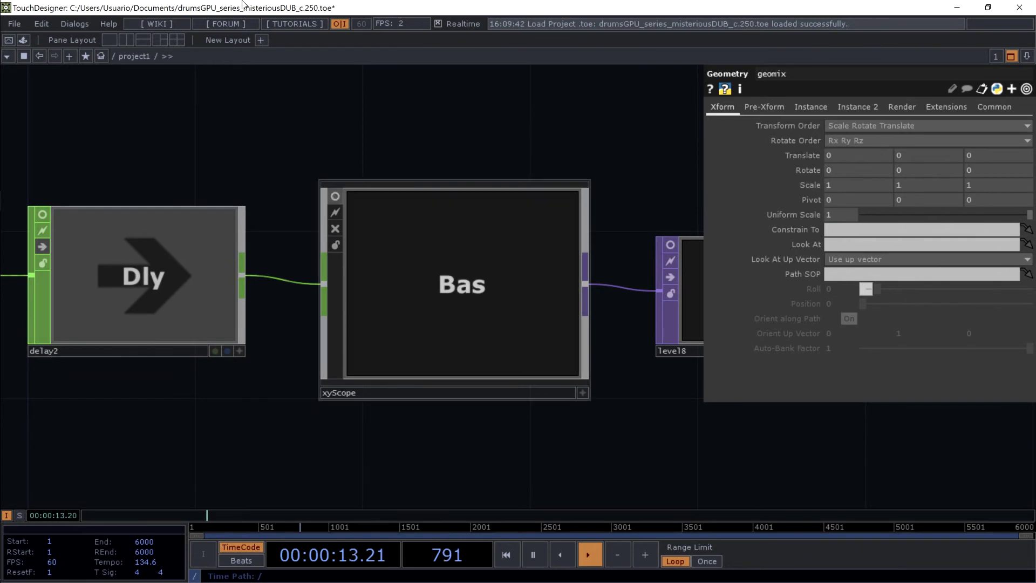
click(336, 227)
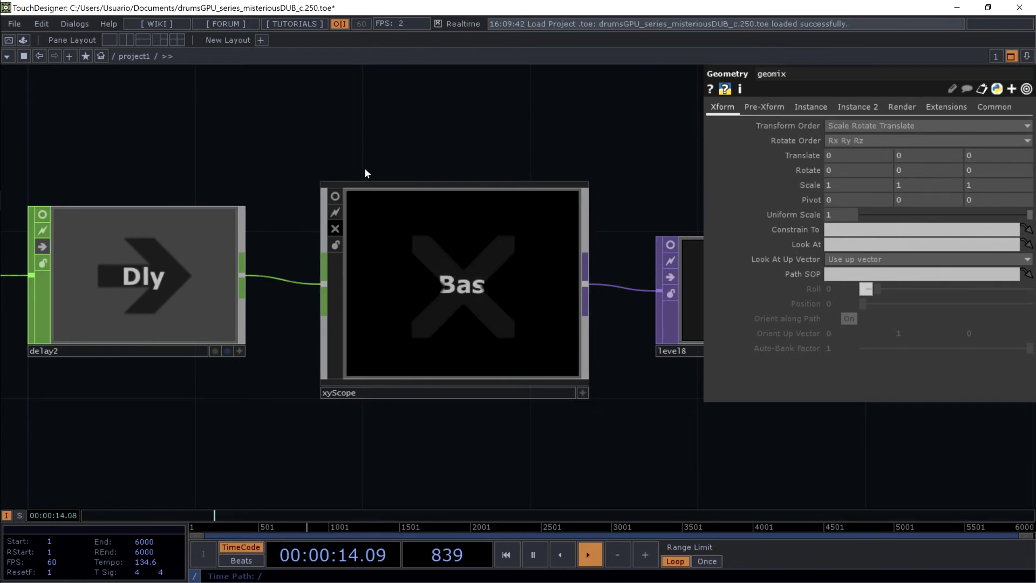
- Pause the timeline and bring the whole project1 operator network back into view
drag(451, 140, 380, 102)
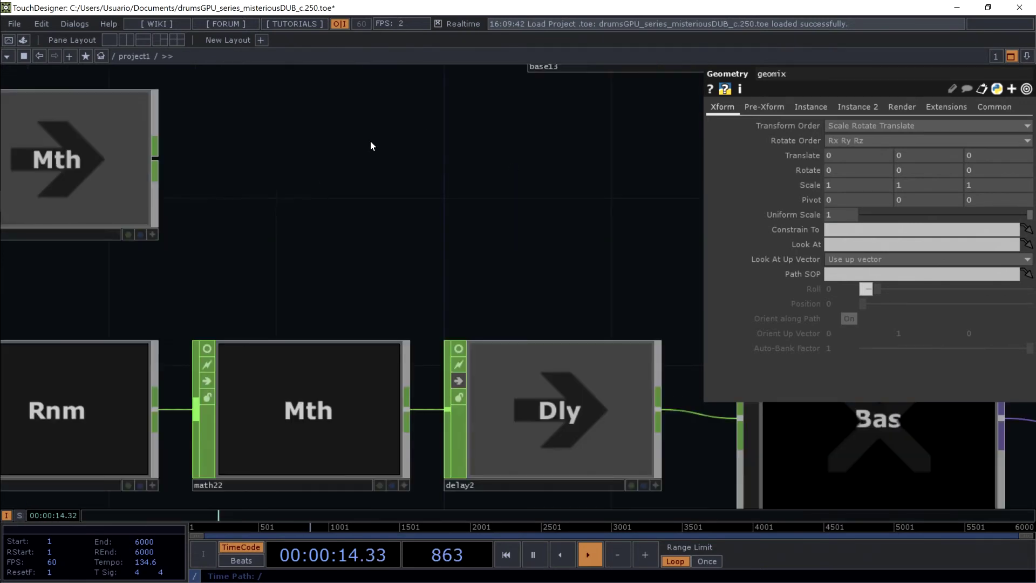
scroll(370, 143, down, 10)
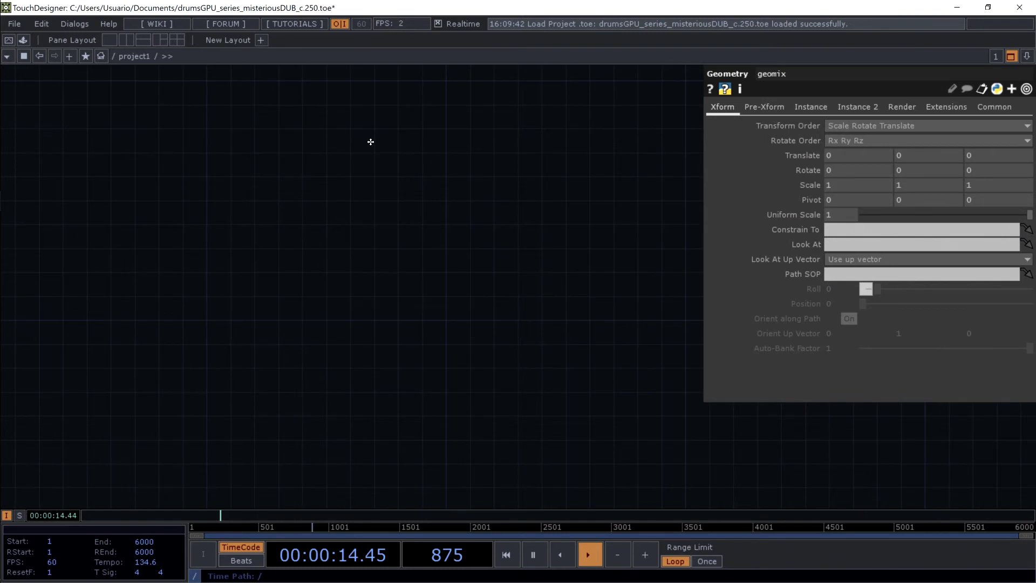
click(533, 554)
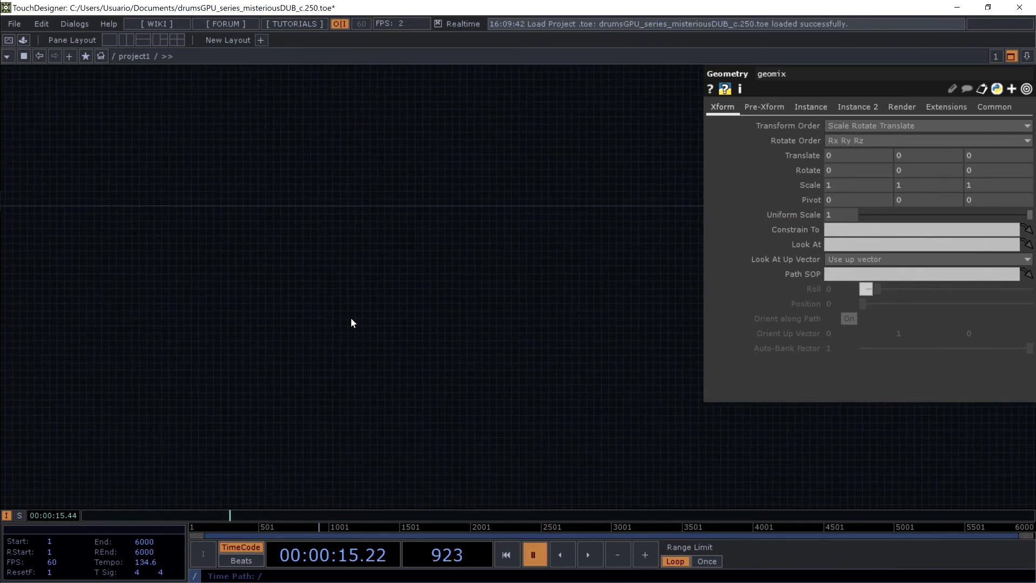
scroll(351, 319, down, 2)
scroll(351, 318, down, 2)
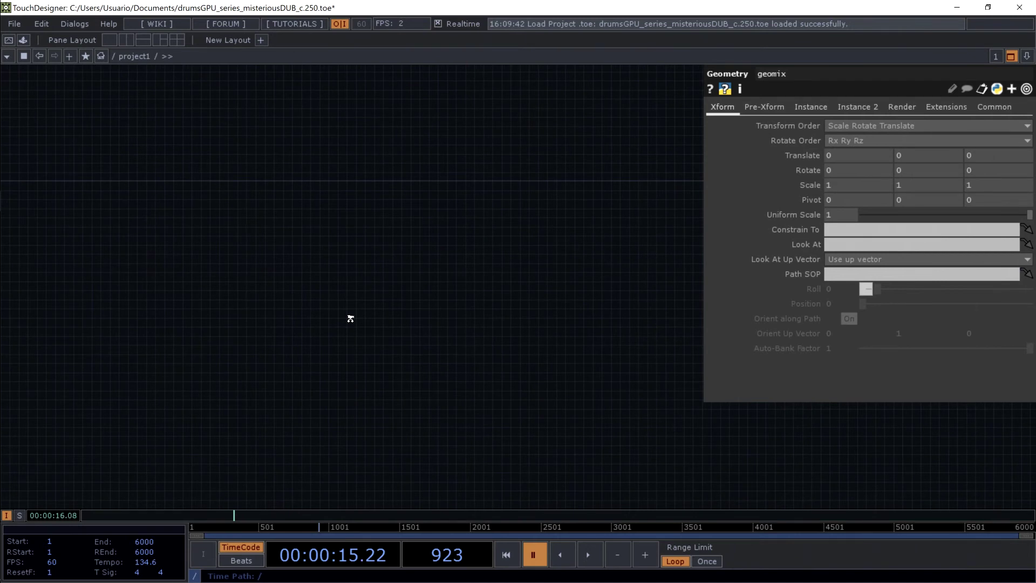
scroll(377, 302, down, 2)
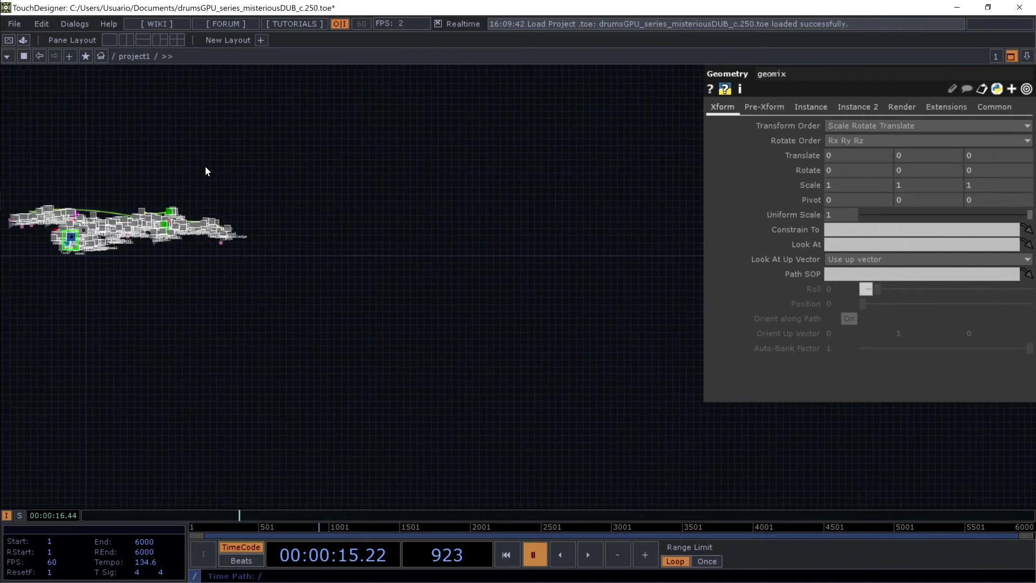
drag(69, 188, 241, 207)
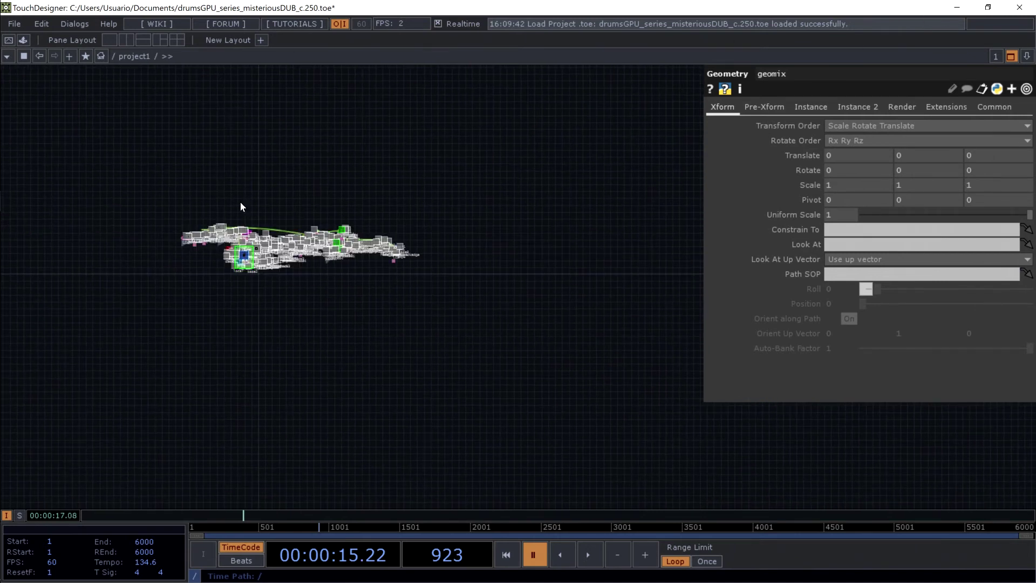
scroll(302, 221, up, 3)
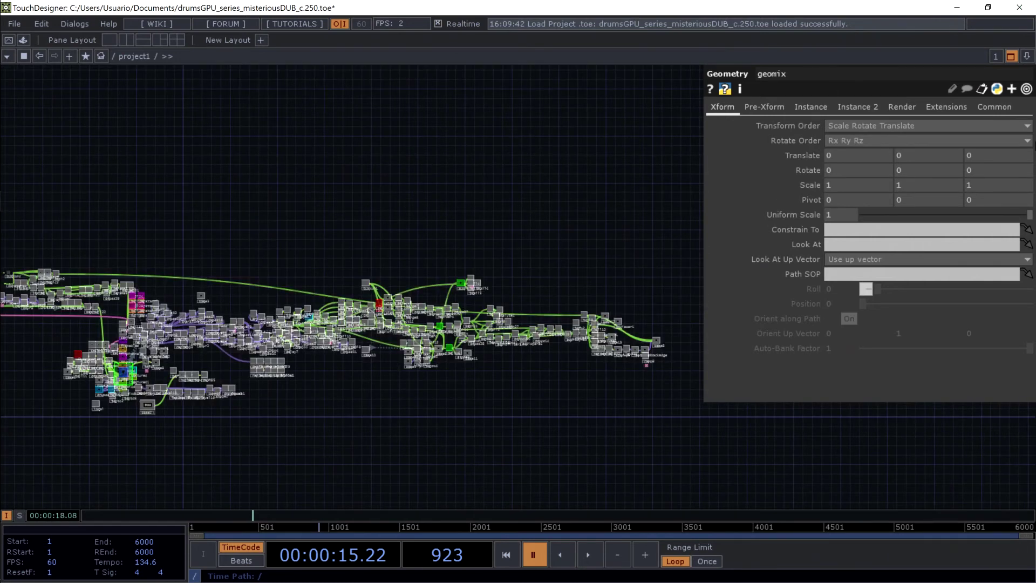
scroll(337, 368, up, 5)
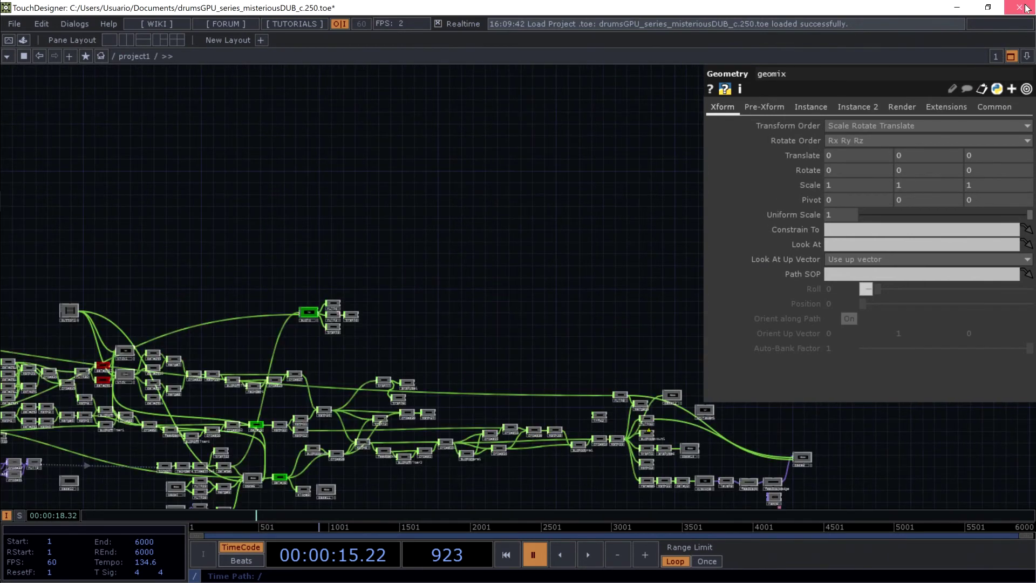
- Close the drumsGPU_series_misteriousDUB project and move the Documents folder window fully into view on the desktop
click(1025, 8)
click(448, 193)
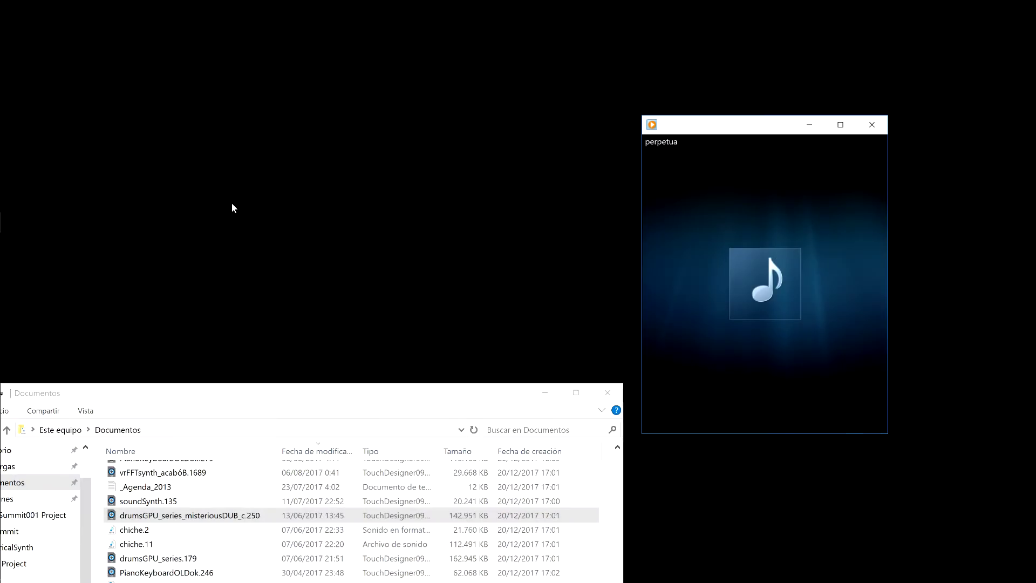
drag(370, 396, 561, 108)
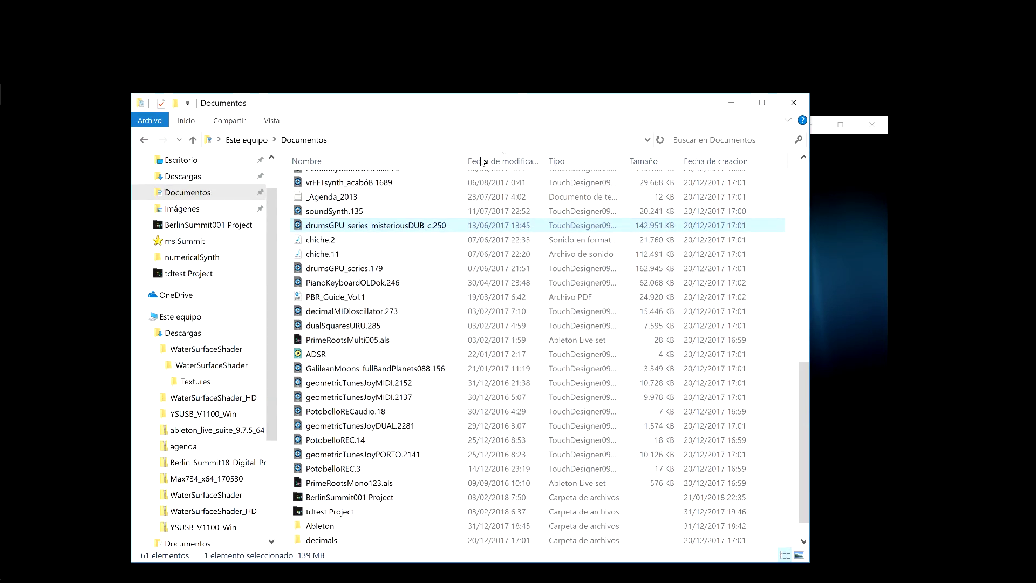
- Open the drumsGPU_series.179 project from the Documents folder
scroll(366, 229, up, 5)
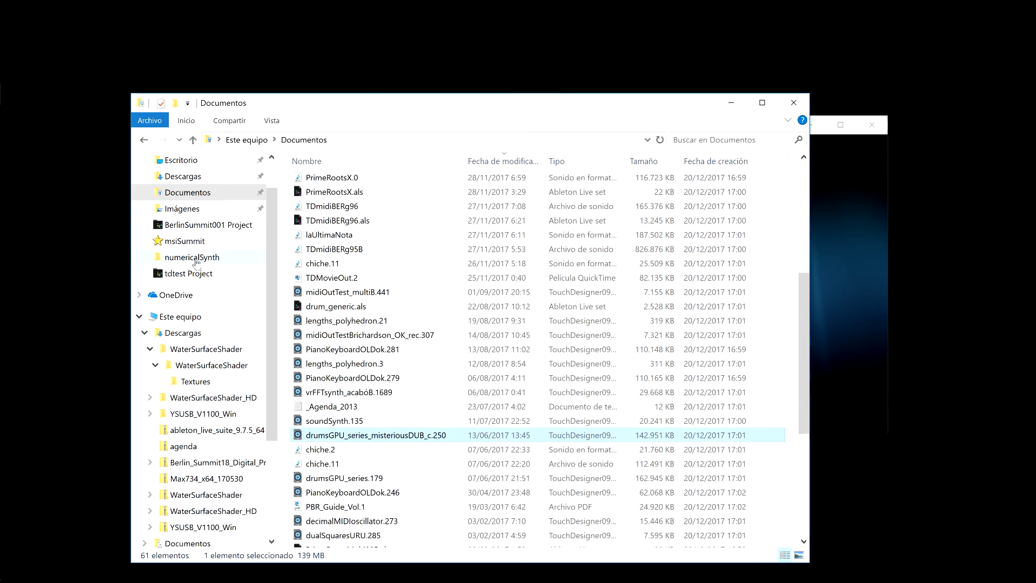
scroll(209, 231, up, 2)
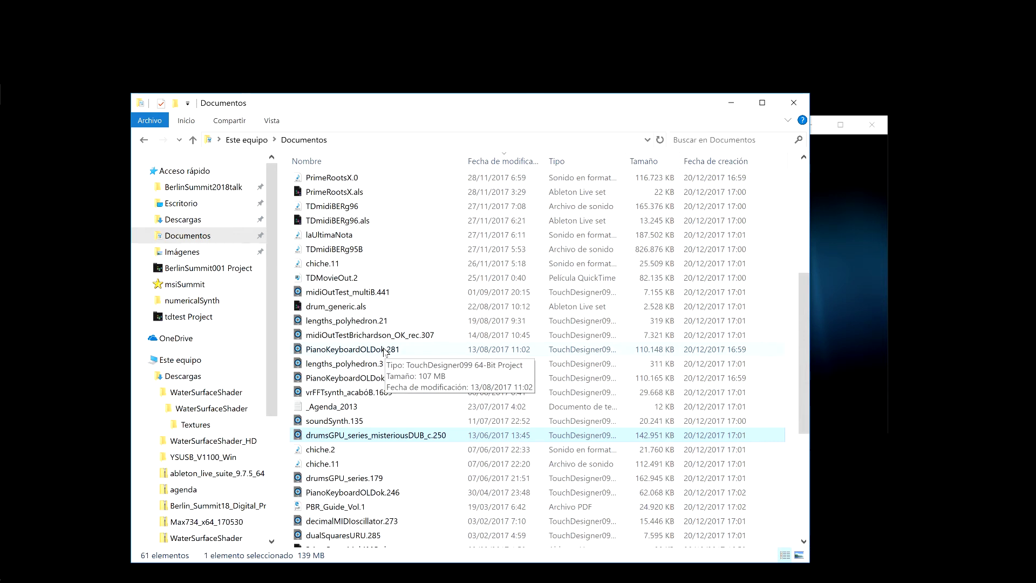
click(367, 480)
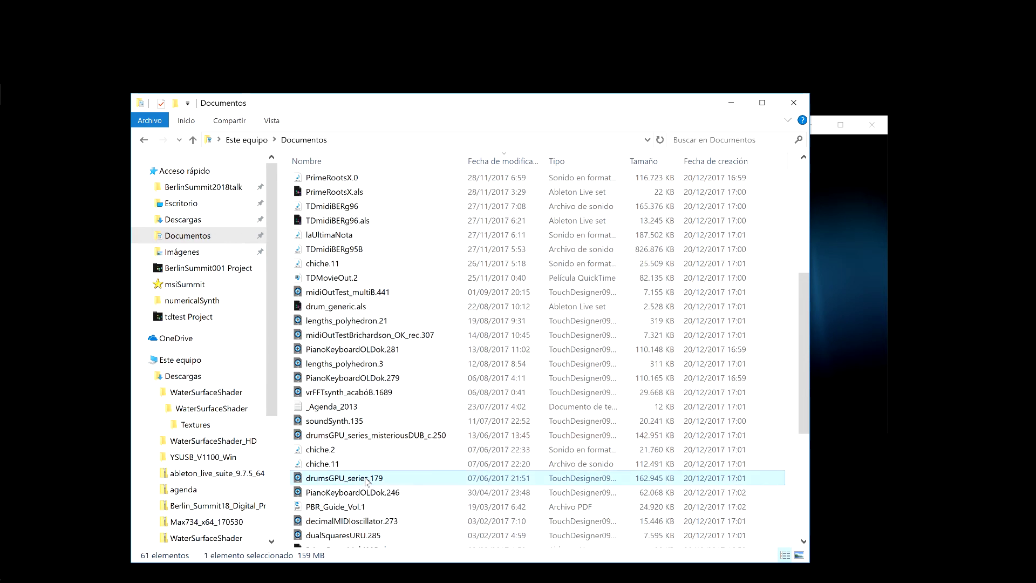
double_click(367, 480)
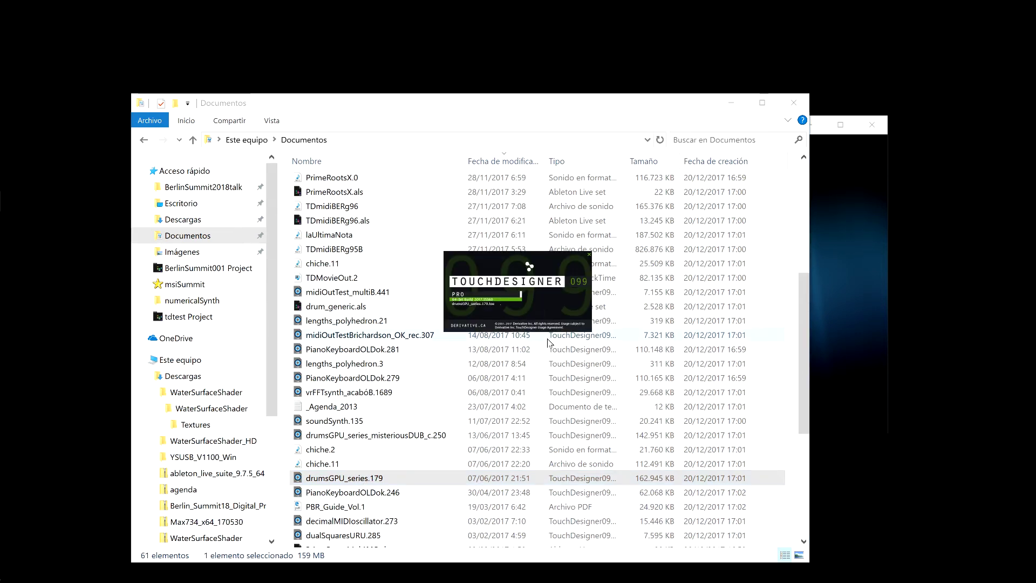
- Raise the system speaker volume to 56 while the project loads
mouse_move(2, 390)
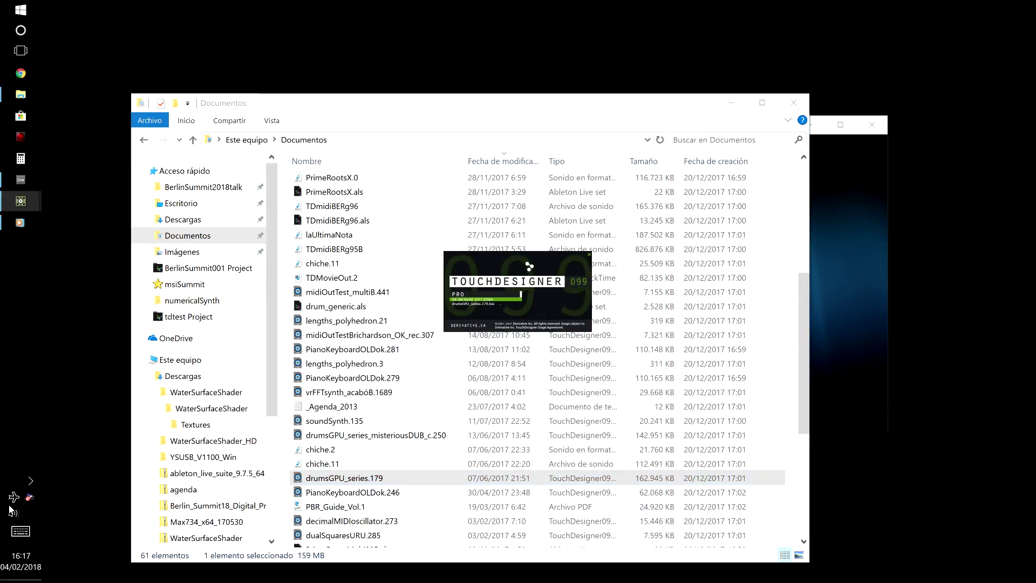
click(13, 513)
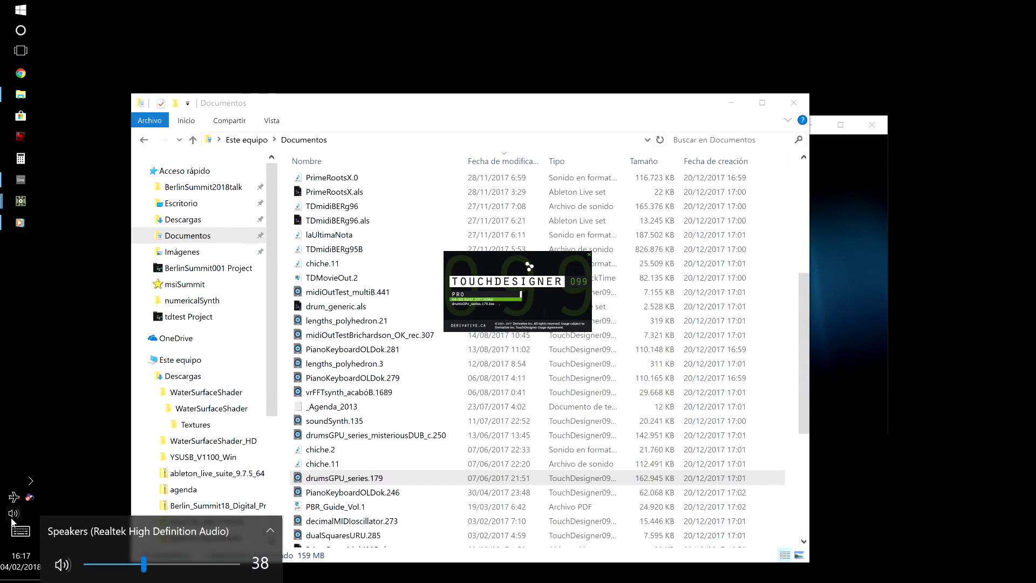
scroll(12, 519, up, 7)
scroll(12, 520, up, 2)
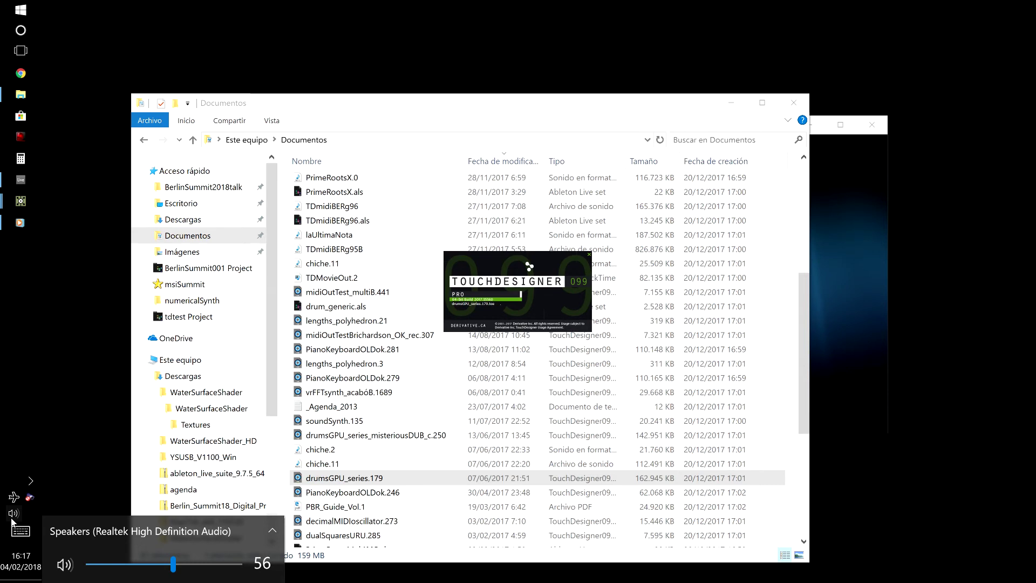
scroll(12, 519, up, 1)
scroll(12, 519, up, 1)
scroll(12, 519, down, 1)
scroll(34, 487, up, 1)
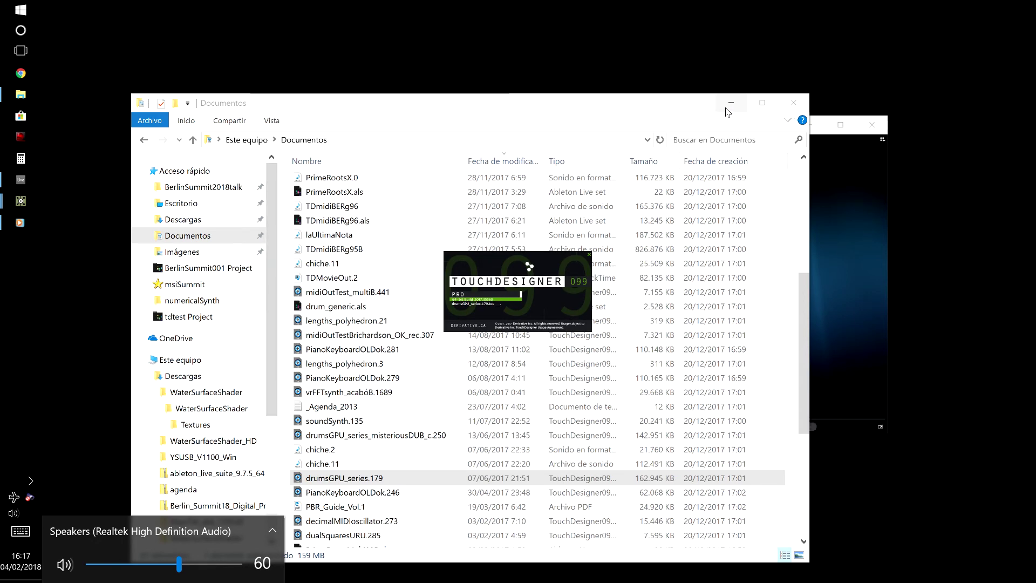
key(XF86AudioLowerVolume)
key(XF86AudioLowerVolume)
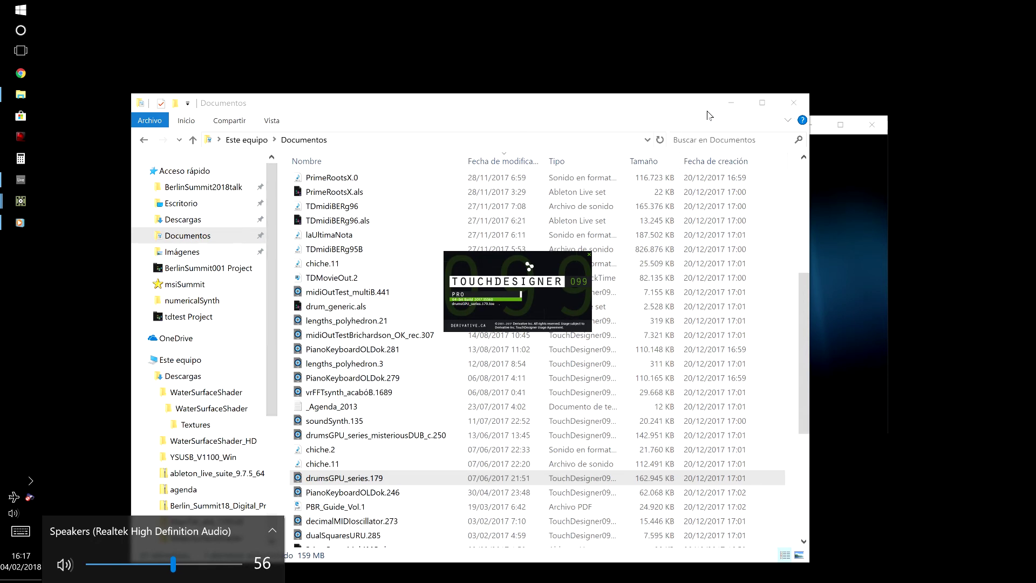
- Minimize the Documents folder window and the media player window
click(730, 106)
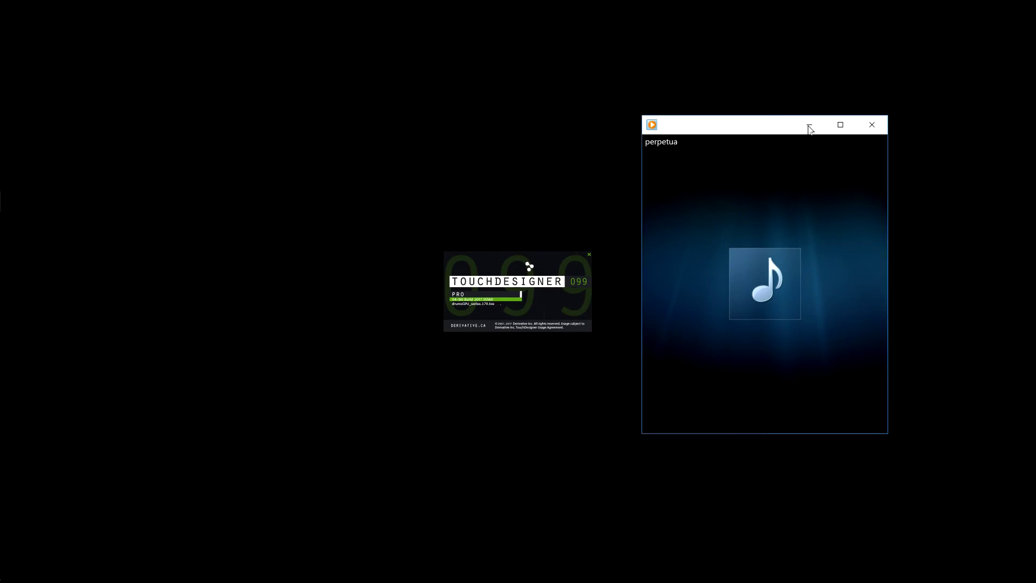
click(809, 125)
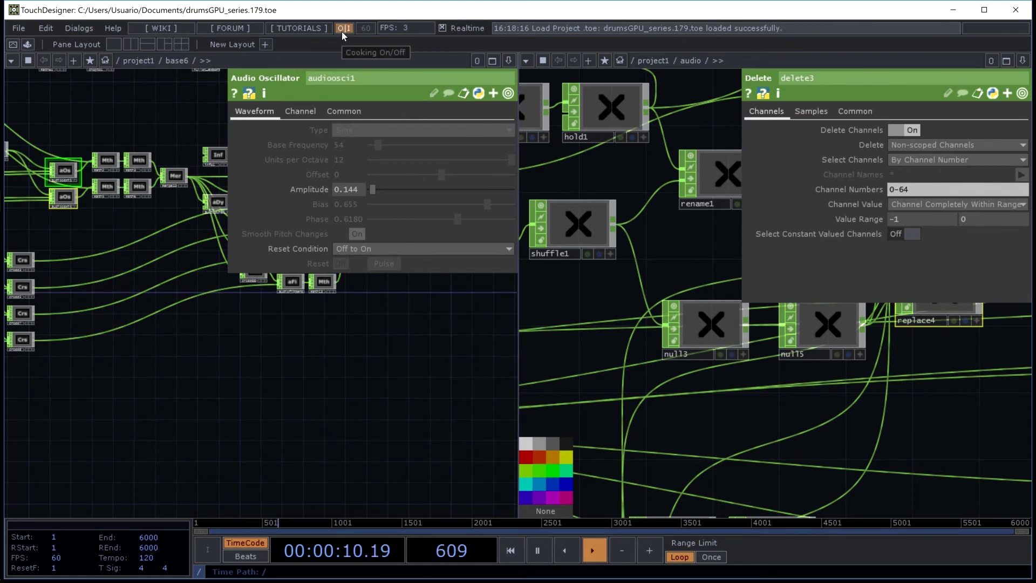
- Maximize the base6 network pane and look over the component's complete operator network
click(492, 61)
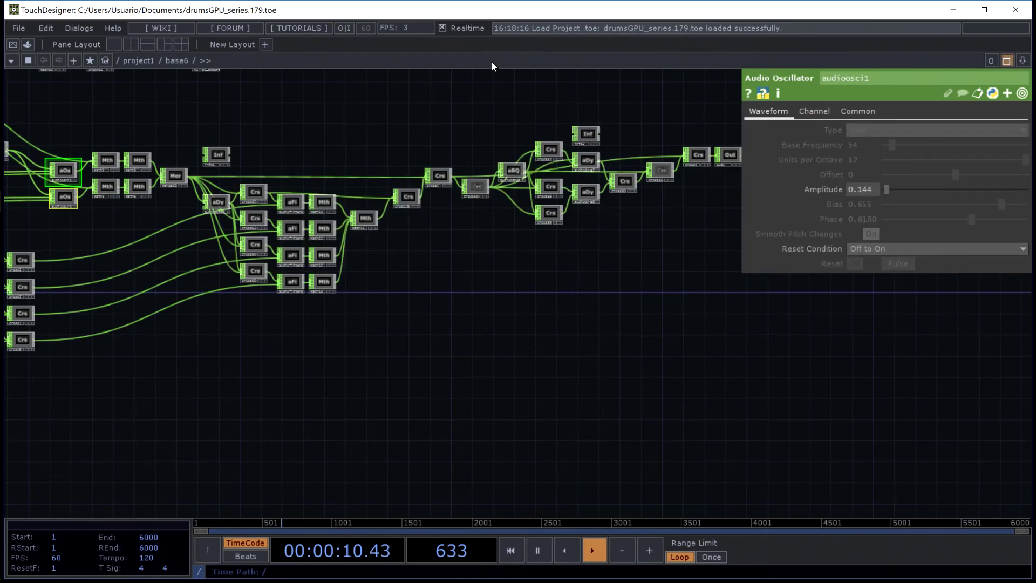
key(h)
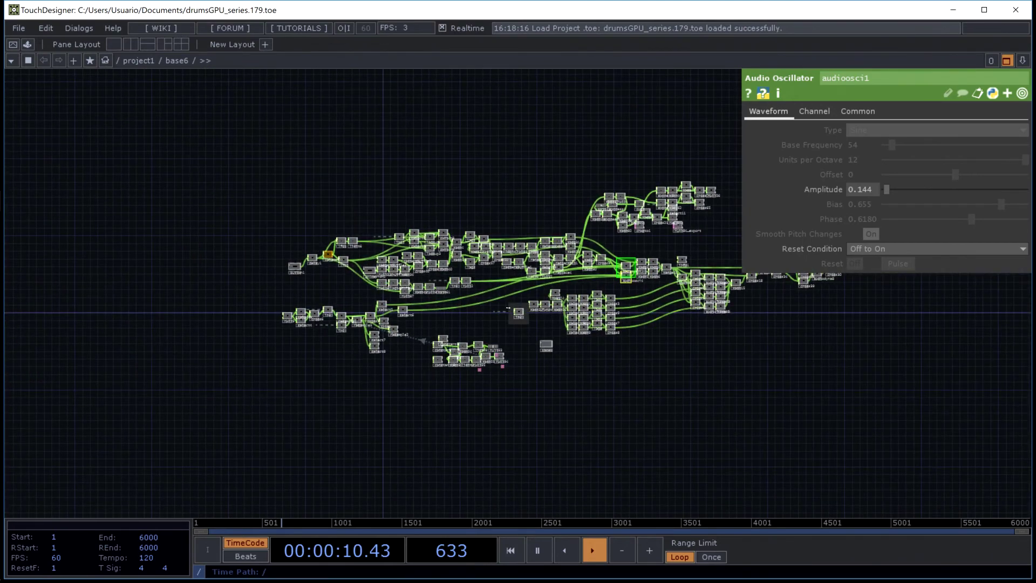
scroll(507, 306, up, 4)
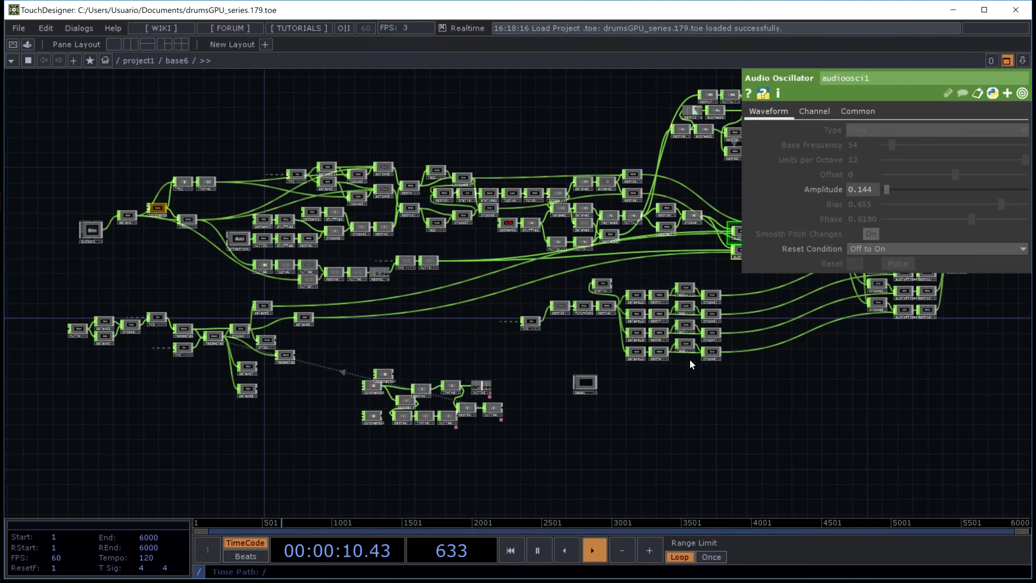
drag(745, 413, 381, 445)
drag(388, 225, 555, 264)
scroll(554, 264, down, 6)
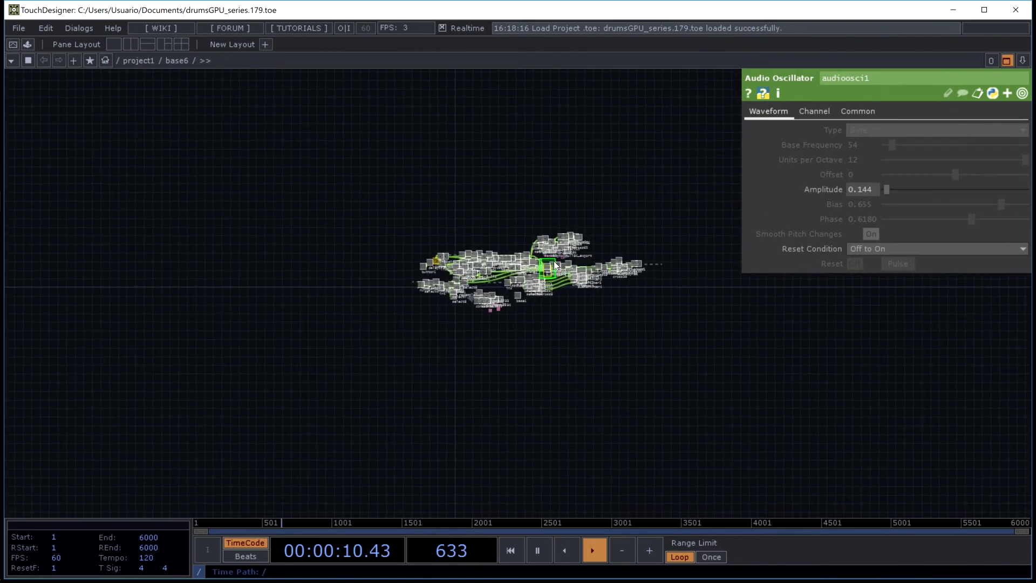
- Go up from base6 to project1 and survey its network from the audio operators back to the texture operators
scroll(555, 264, down, 3)
drag(438, 122, 636, 200)
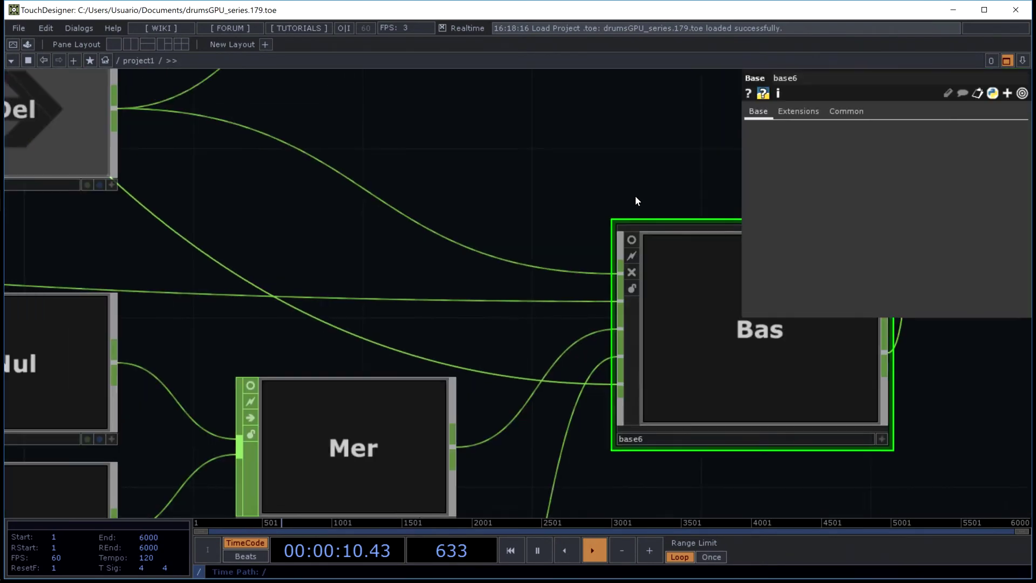
scroll(636, 201, down, 4)
drag(169, 179, 702, 356)
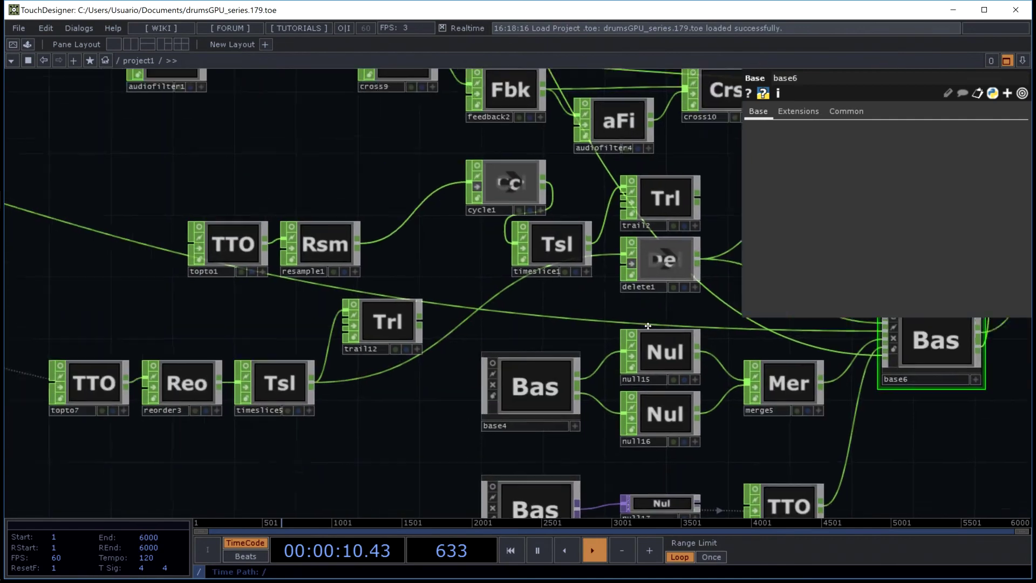
drag(156, 162, 651, 328)
drag(310, 71, 839, 452)
drag(27, 281, 301, 328)
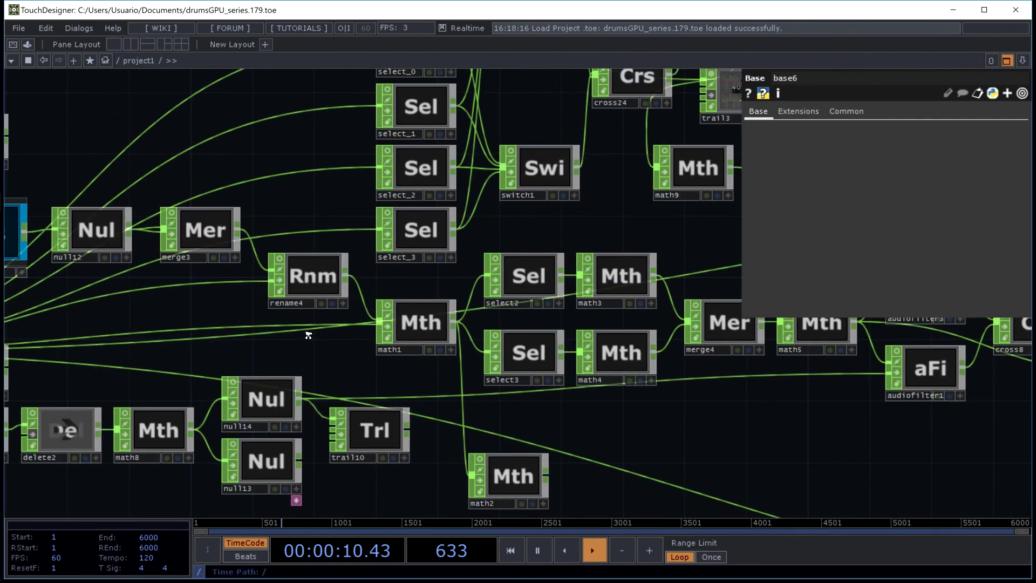
scroll(301, 328, down, 5)
drag(349, 178, 377, 164)
drag(215, 183, 560, 137)
scroll(561, 137, up, 2)
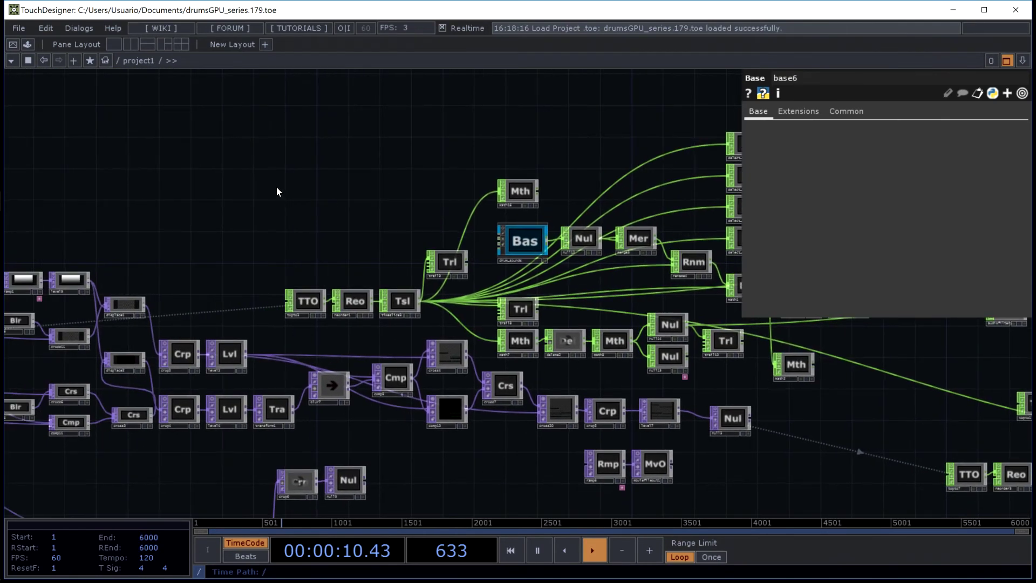
drag(278, 189, 588, 108)
drag(443, 178, 509, 164)
scroll(488, 168, down, 5)
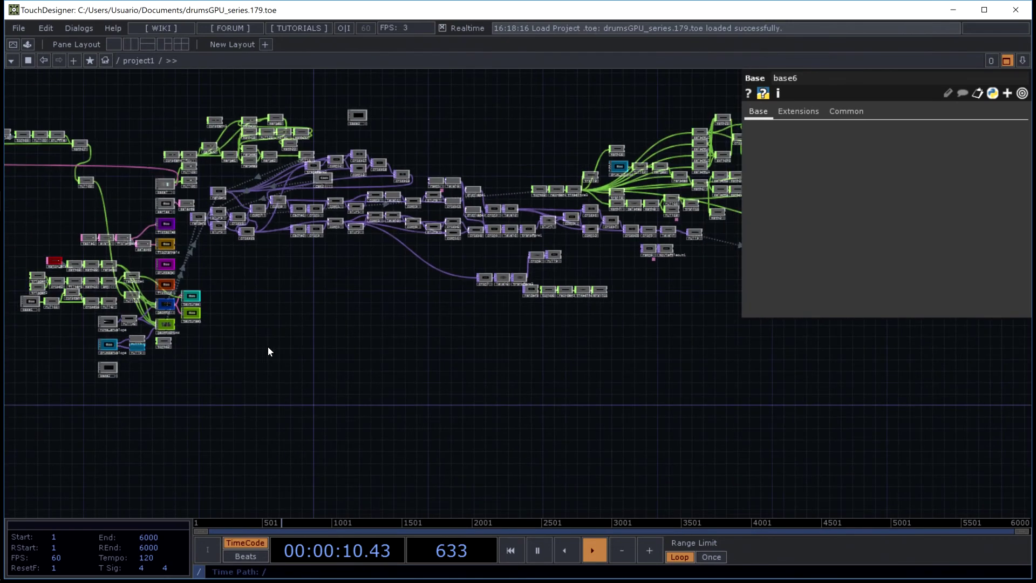
- Examine the geomix and geomixdrums components in project1 with the note_envelope and drumsenvelope components feeding them
drag(268, 349, 525, 326)
scroll(509, 355, up, 6)
scroll(509, 354, up, 3)
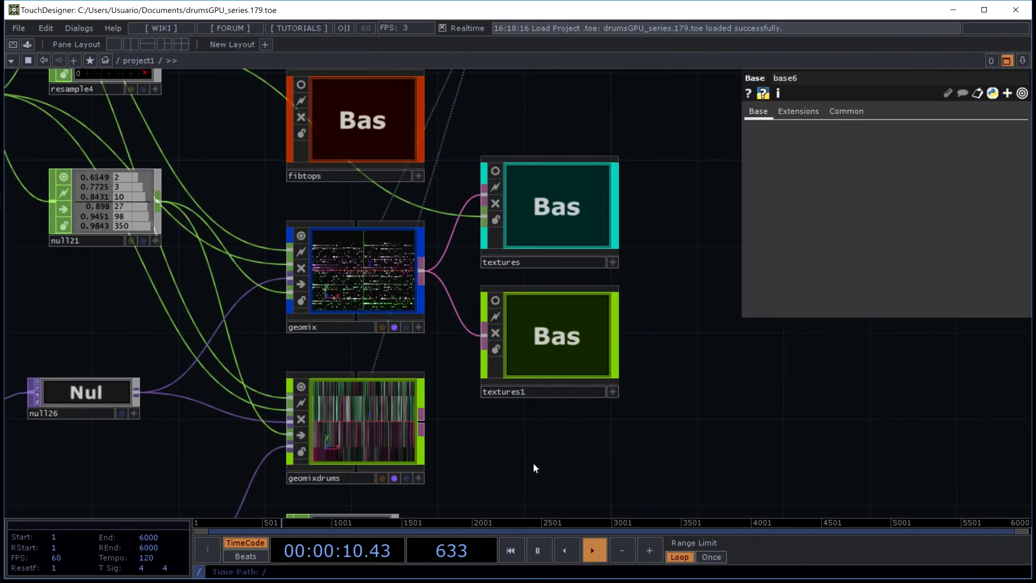
drag(533, 463, 727, 226)
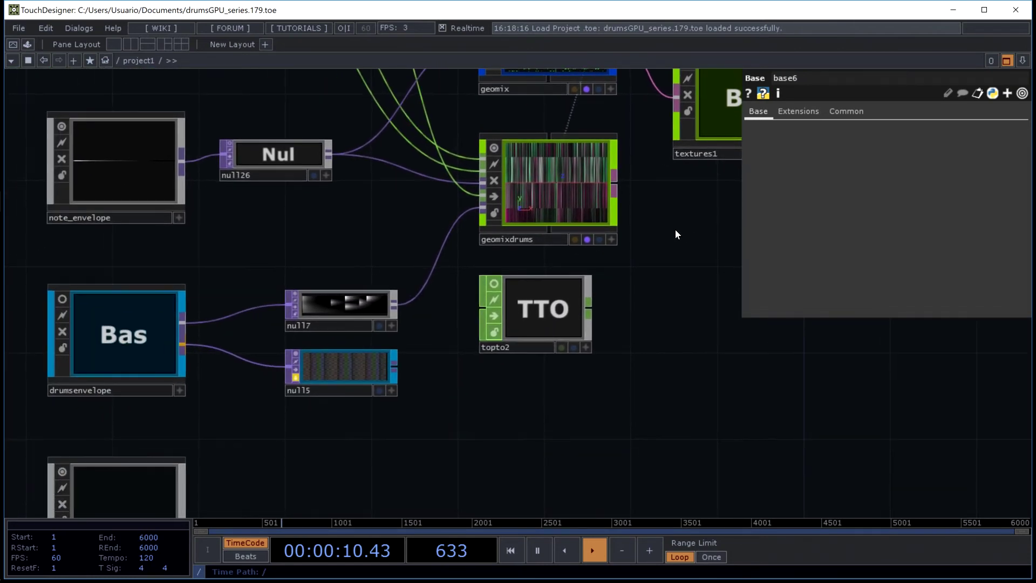
scroll(672, 231, down, 3)
drag(665, 242, 642, 272)
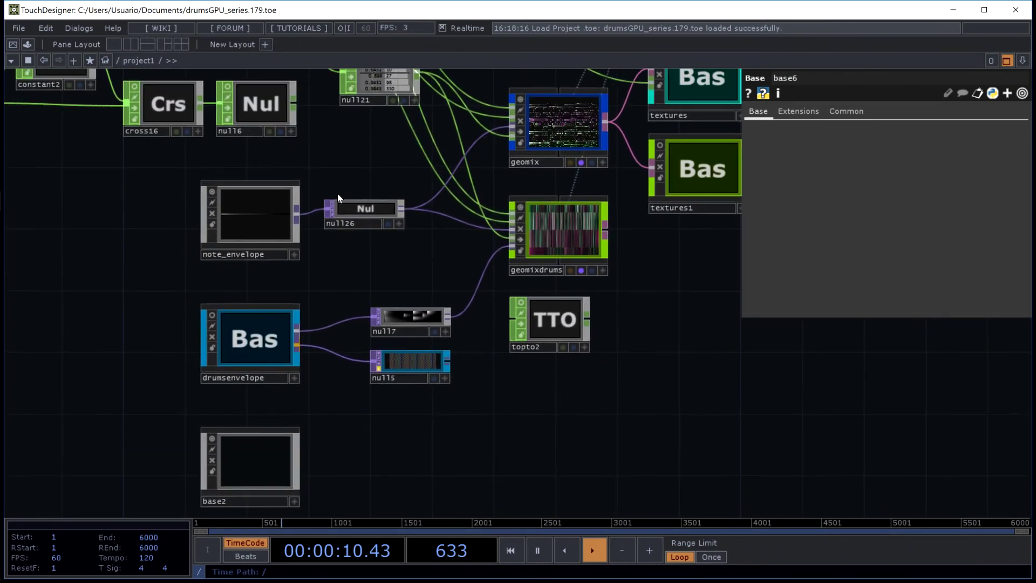
- Look inside note_envelope at its envelope-building chain and return to project1
scroll(254, 223, up, 5)
scroll(254, 222, up, 2)
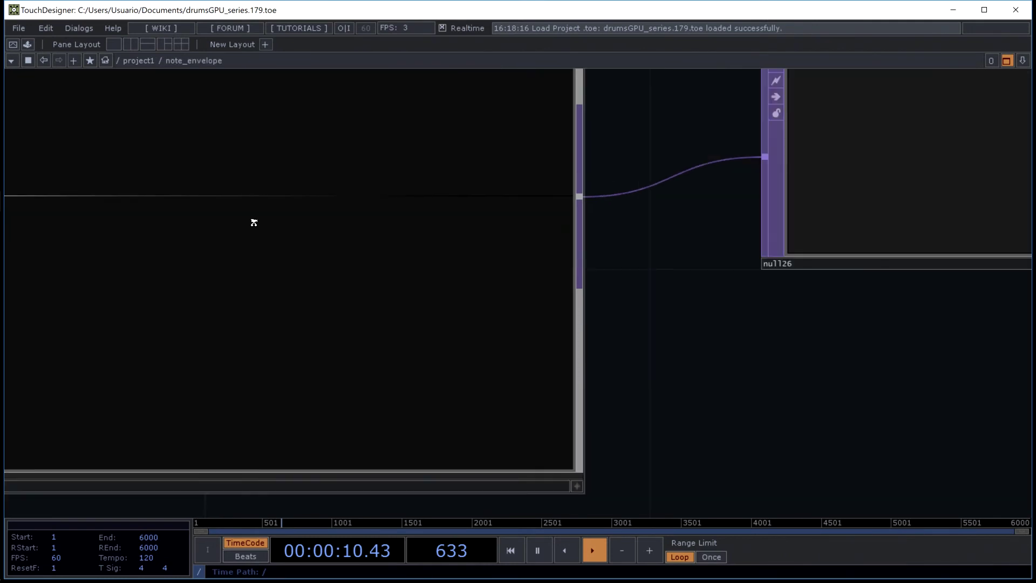
scroll(636, 293, up, 4)
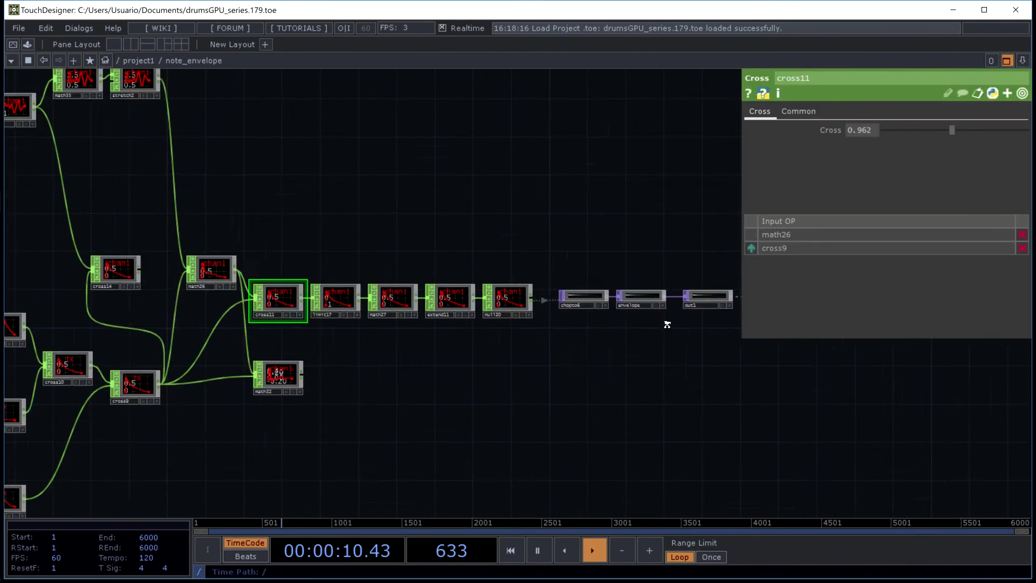
scroll(596, 270, up, 2)
scroll(596, 270, down, 8)
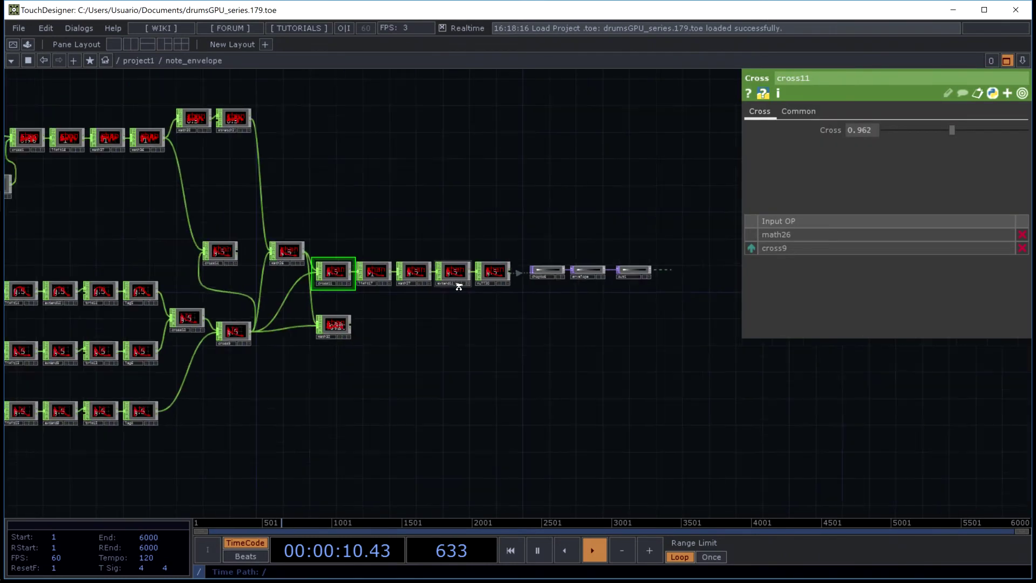
key(p)
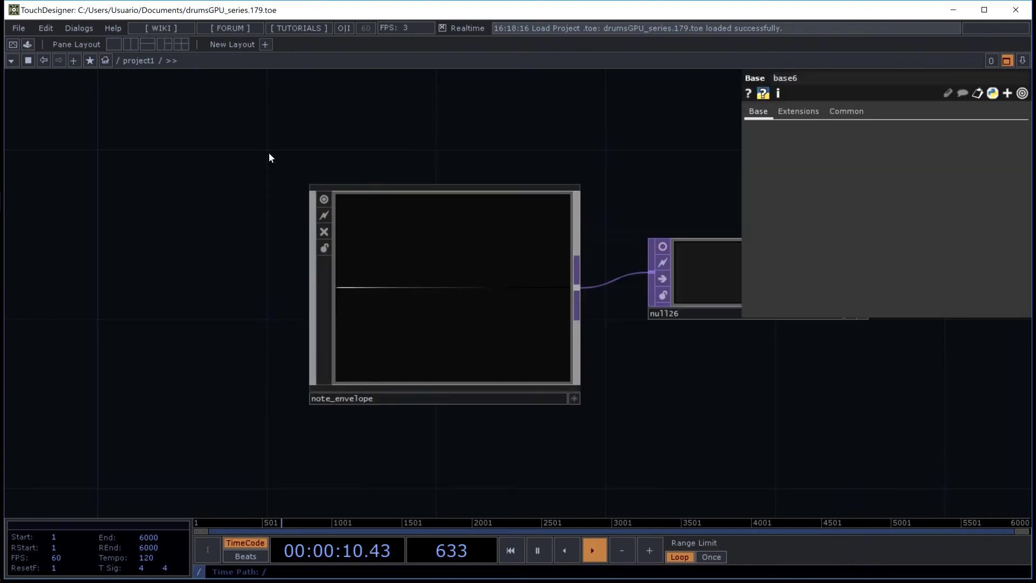
- Look inside drumsenvelope at its texture chain and envelope curves, and go back up to project1
scroll(267, 157, down, 5)
scroll(329, 346, up, 2)
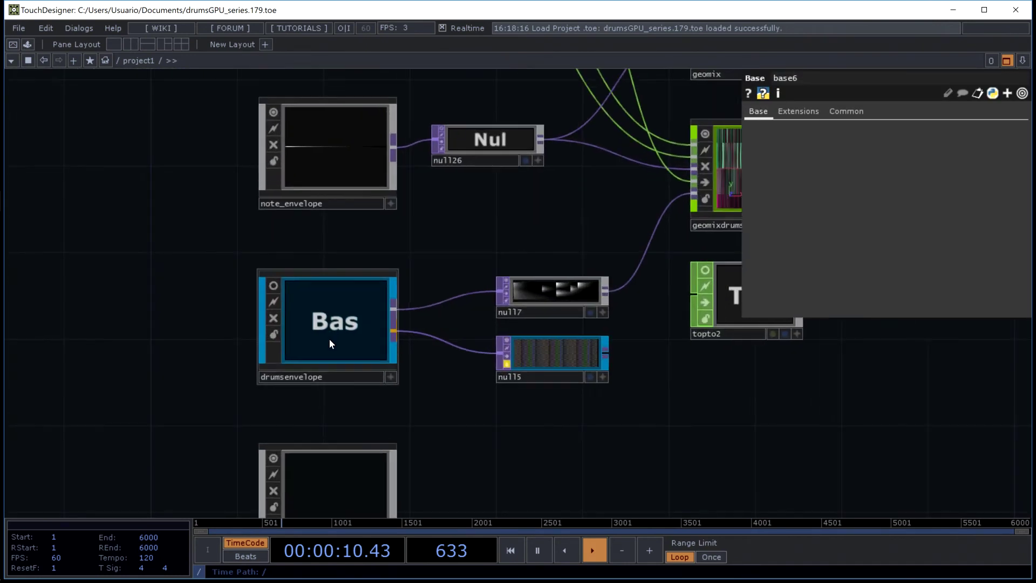
scroll(330, 340, up, 6)
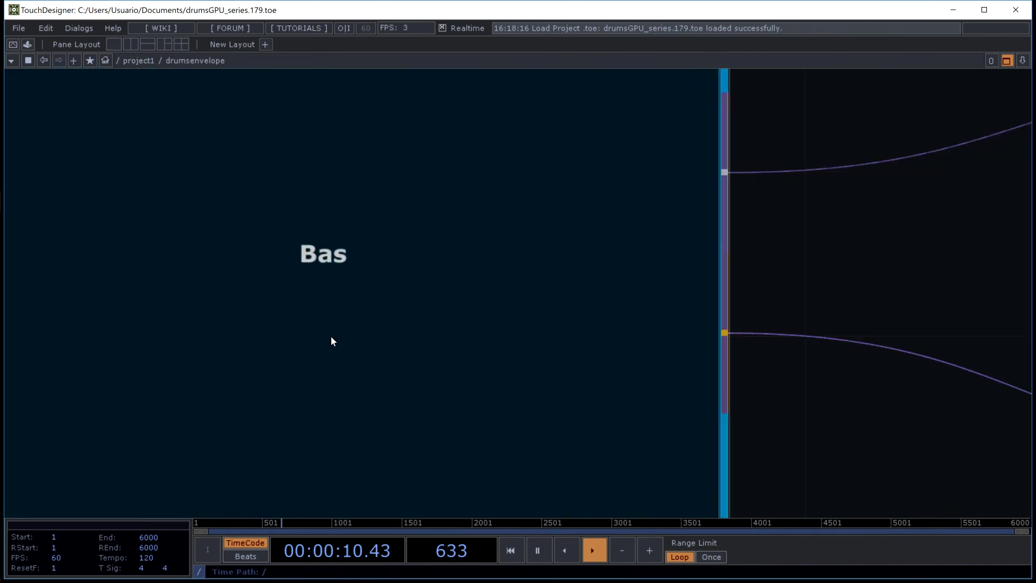
scroll(561, 313, up, 3)
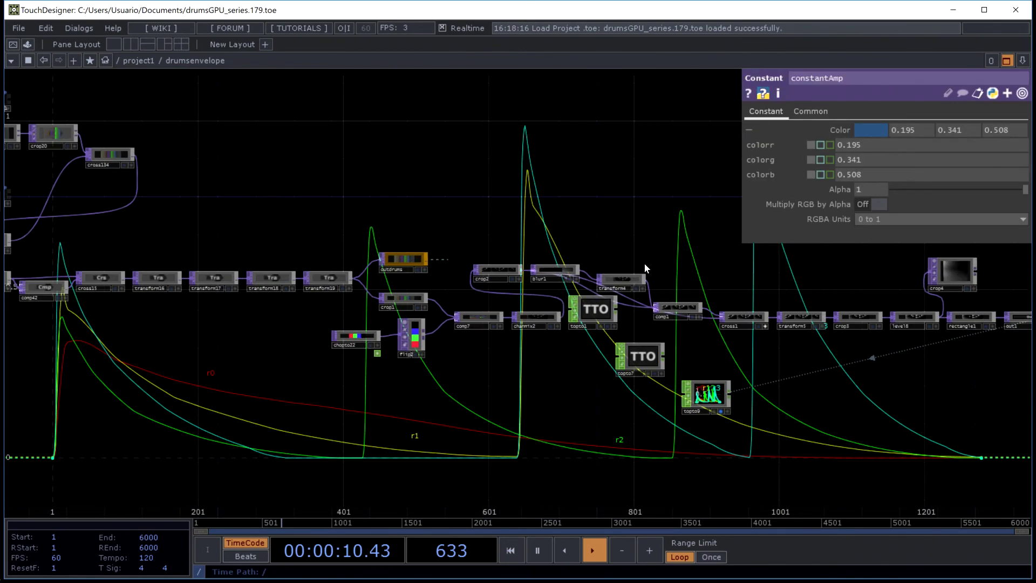
scroll(438, 218, down, 4)
scroll(438, 218, down, 5)
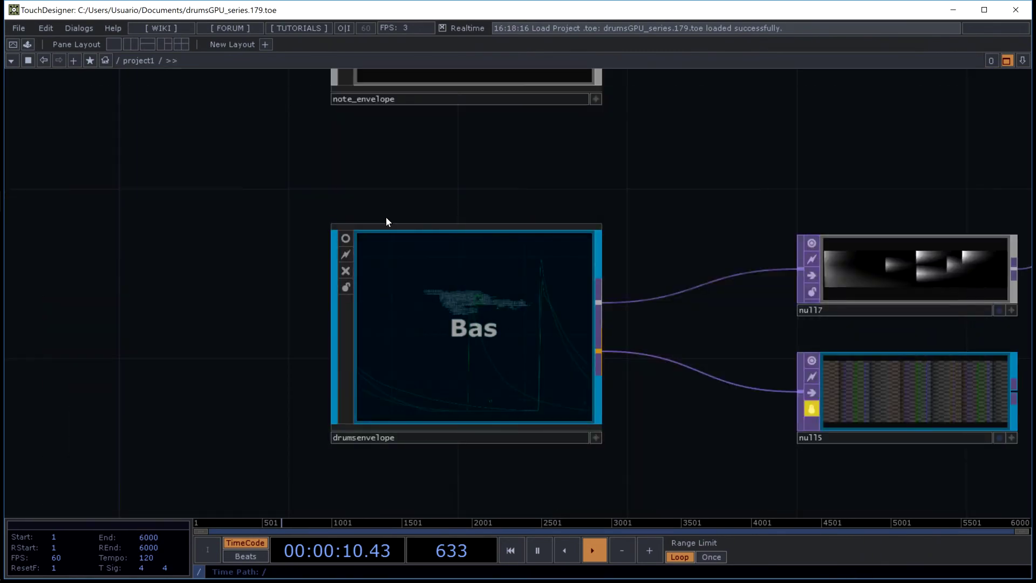
key(p)
- Enter geomixdrums and examine its replicator, geomaster and replicated geometry components
drag(608, 159, 23, 228)
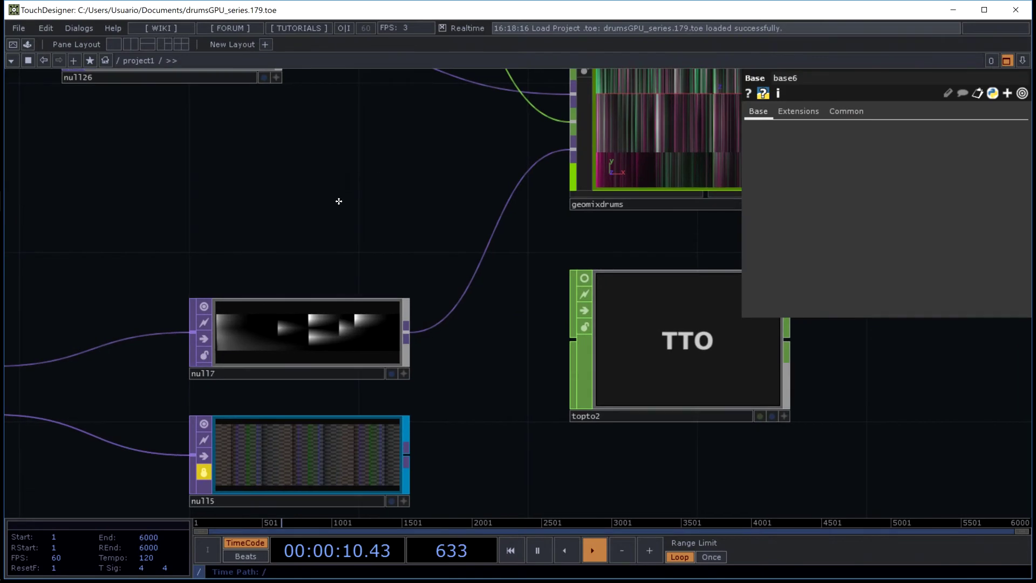
scroll(561, 326, up, 5)
scroll(394, 306, up, 8)
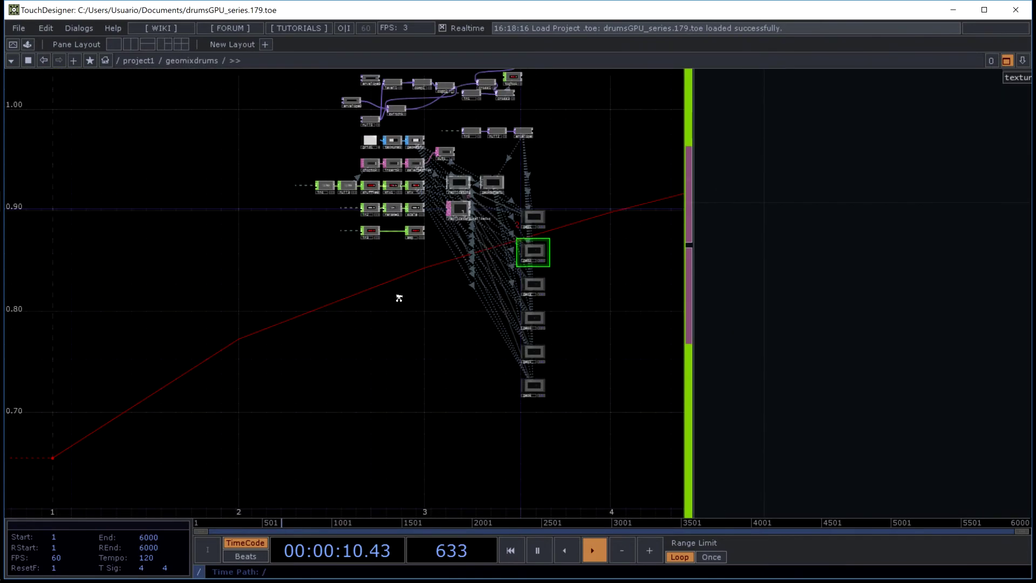
scroll(420, 254, up, 5)
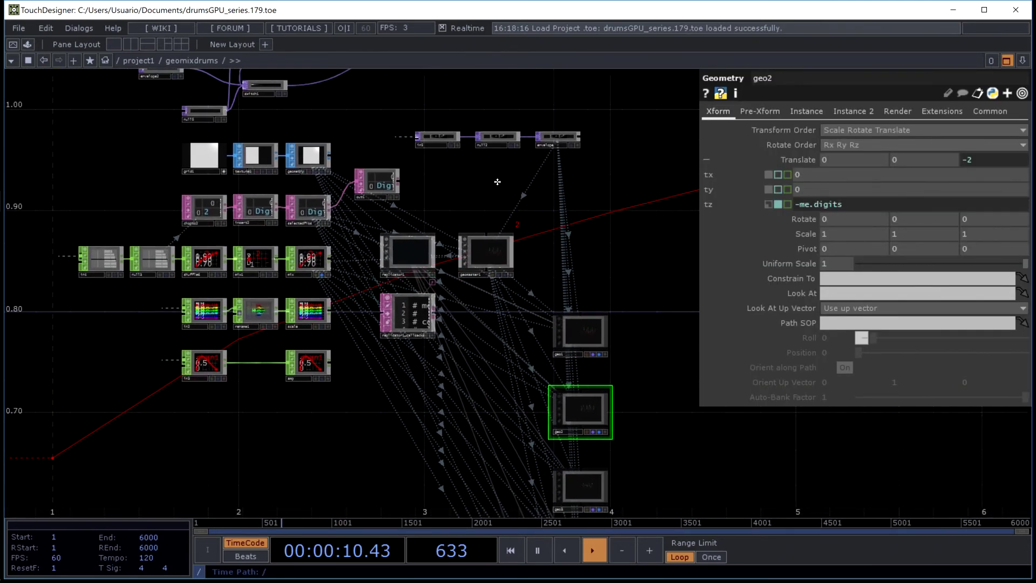
drag(486, 182, 340, 124)
scroll(539, 215, down, 6)
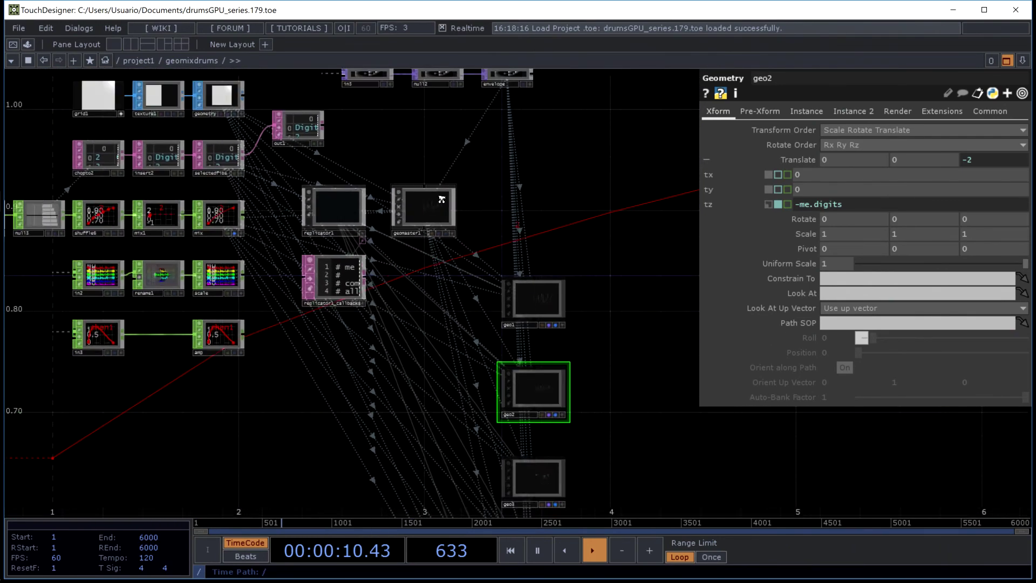
- Enter geo6 and examine its envelope and color textures, material and geometry chain
scroll(538, 441, up, 6)
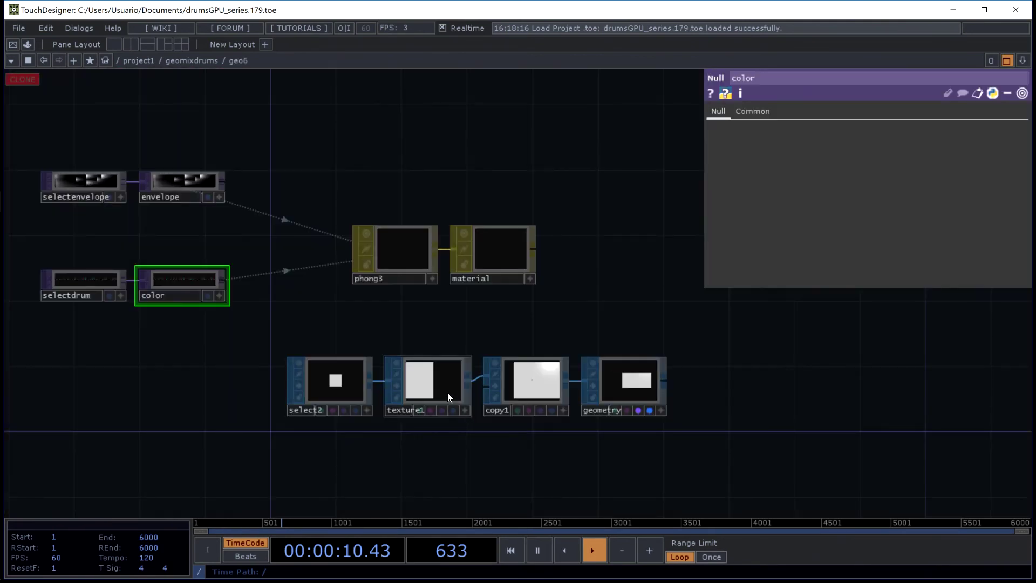
scroll(300, 252, down, 3)
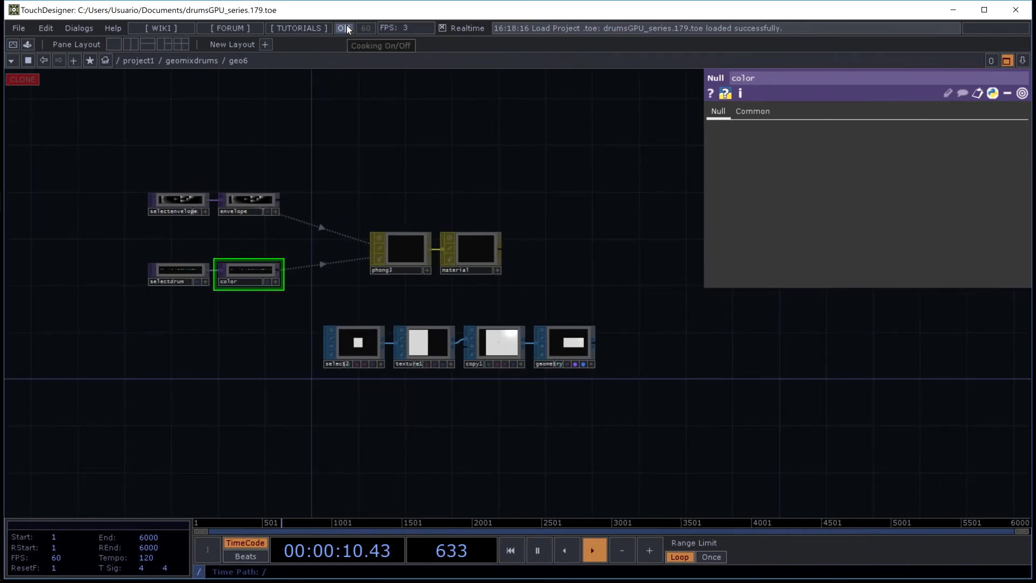
mouse_move(2, 371)
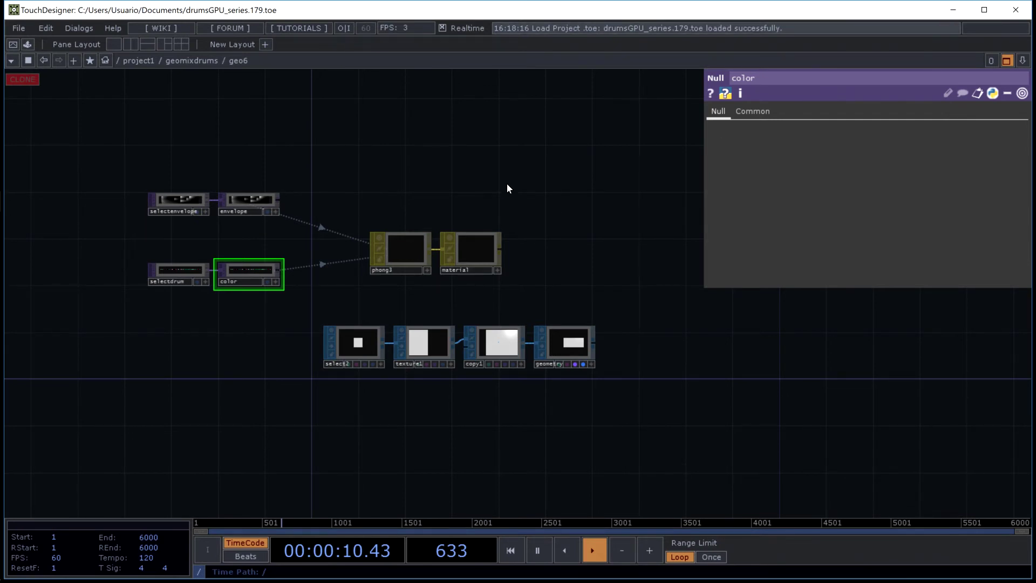
- Close the drumsGPU_series.179 project and quit the soundSynth.135 project without saving it
click(1014, 6)
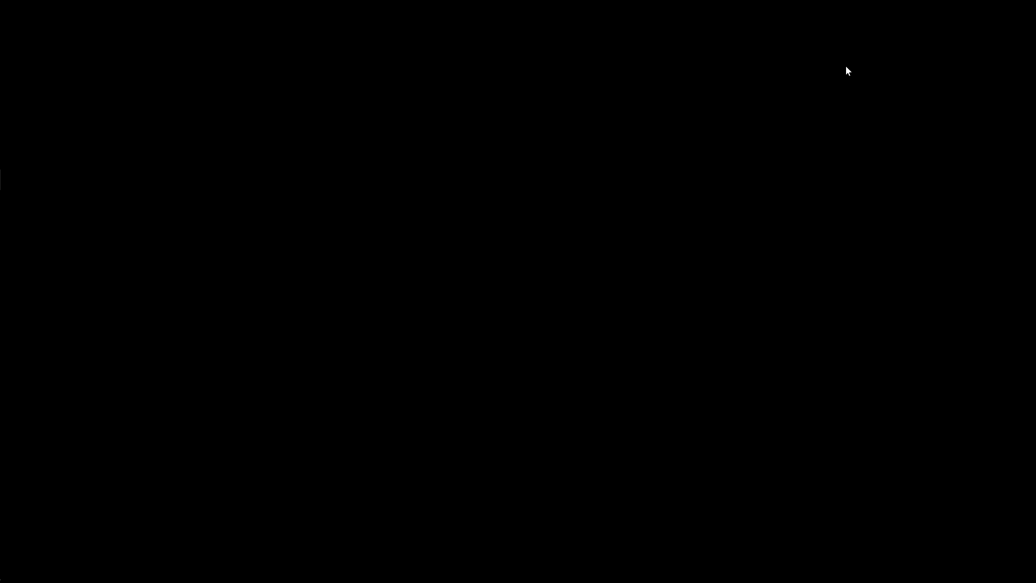
click(19, 201)
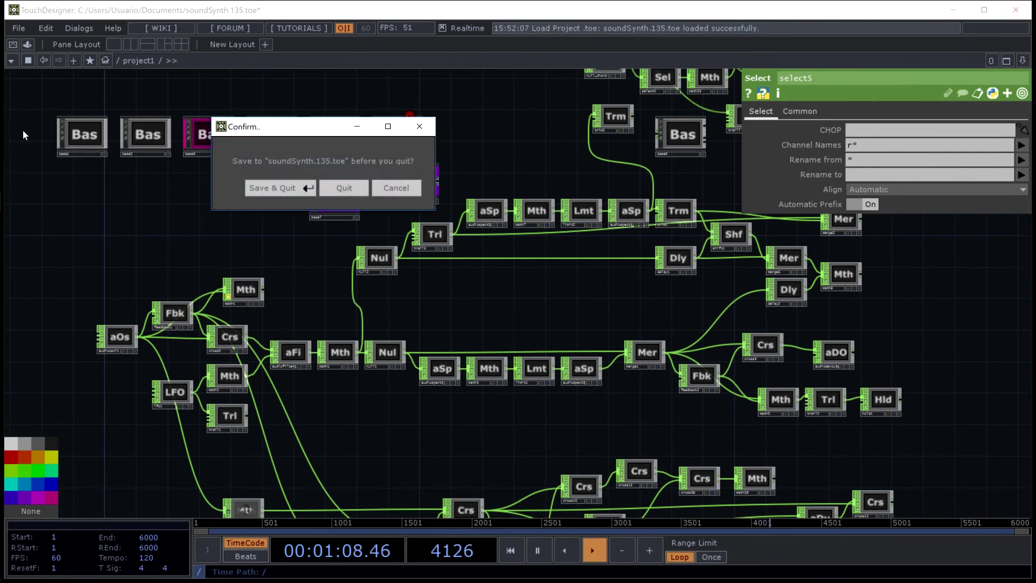
click(1016, 9)
click(337, 185)
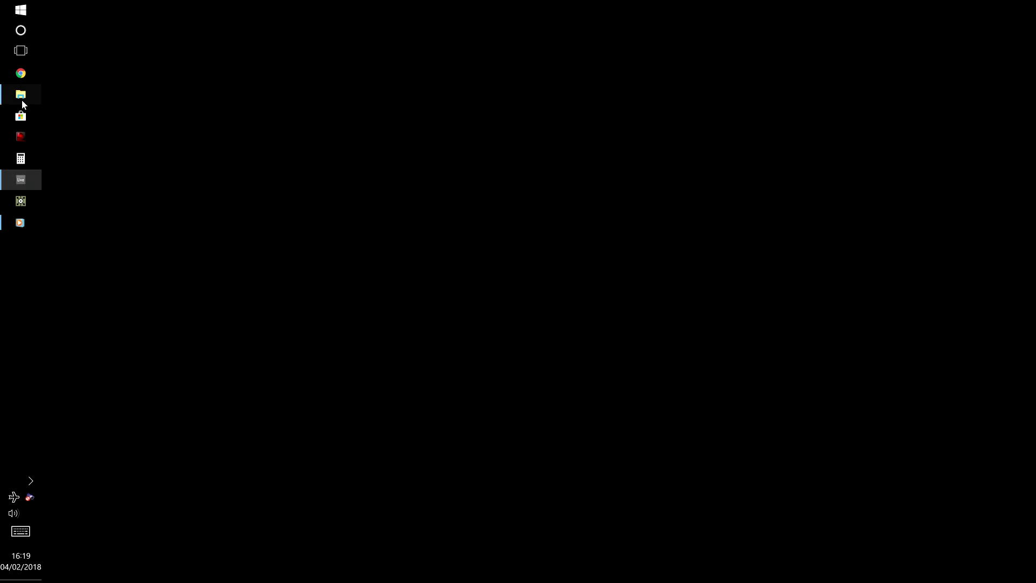
- Open BerlinSummit.84 from the BerlinSummit2018talk folder and maximize the pane showing the midi_tunnel3 network
click(22, 98)
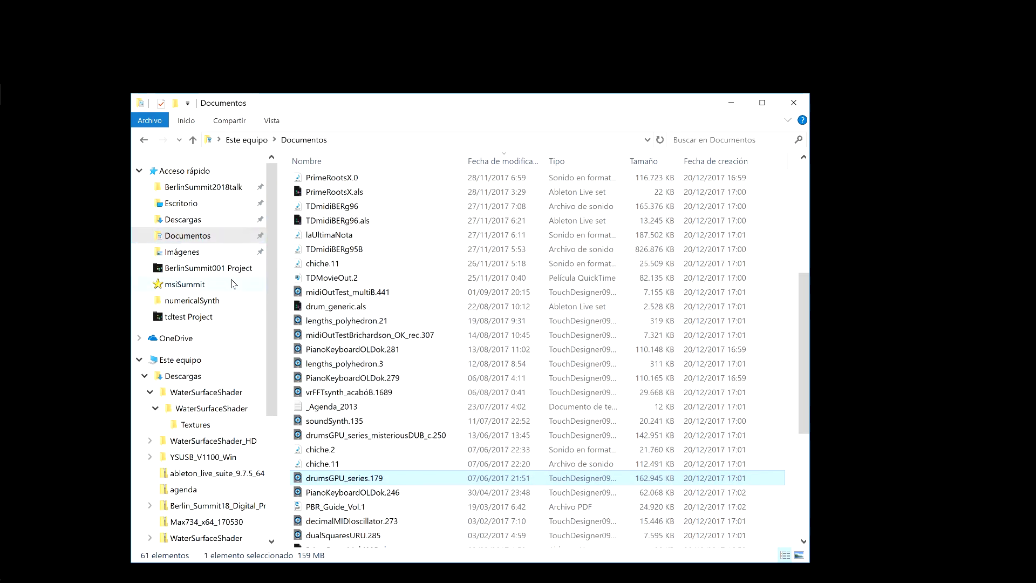
click(200, 318)
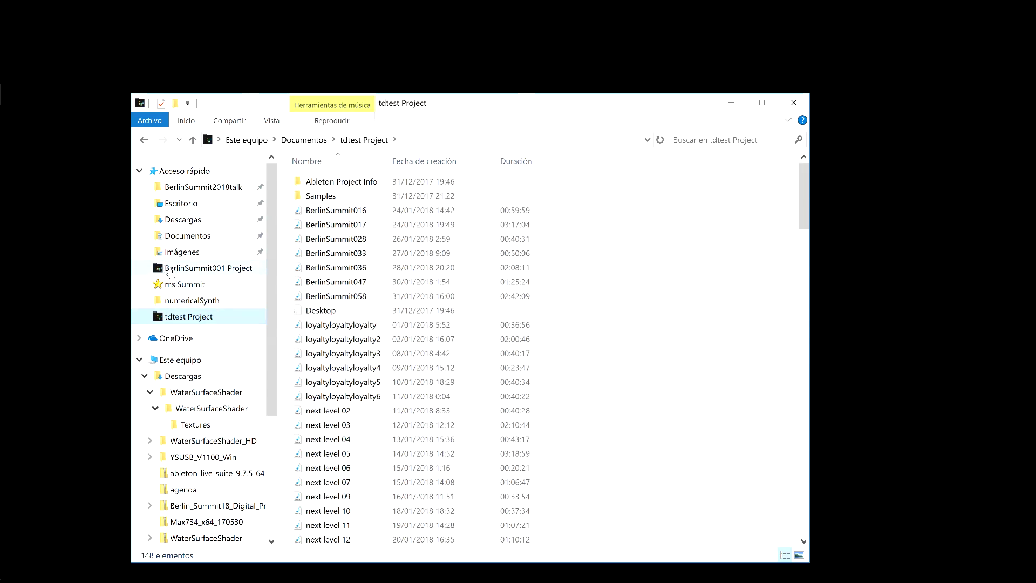
click(206, 189)
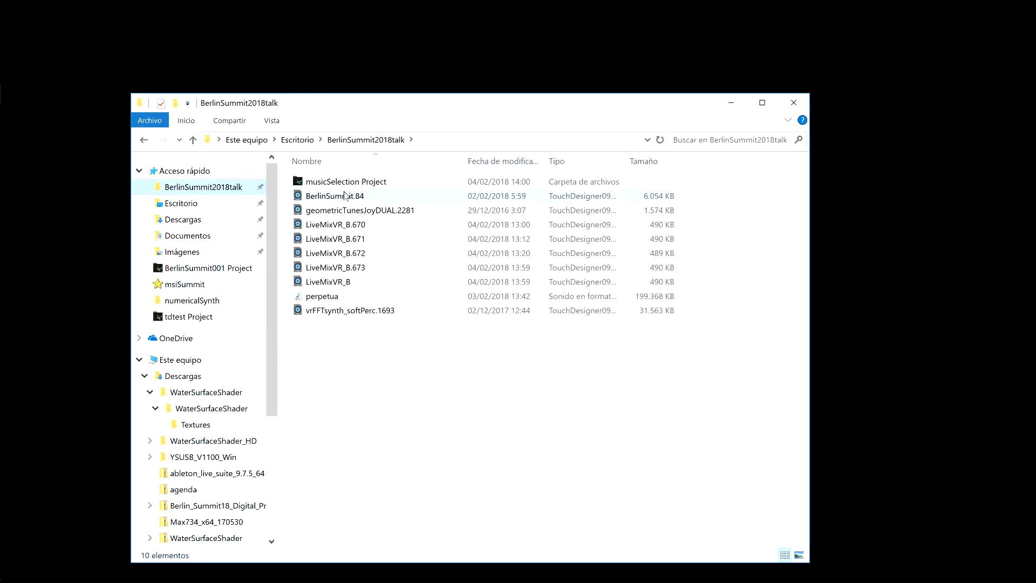
click(345, 195)
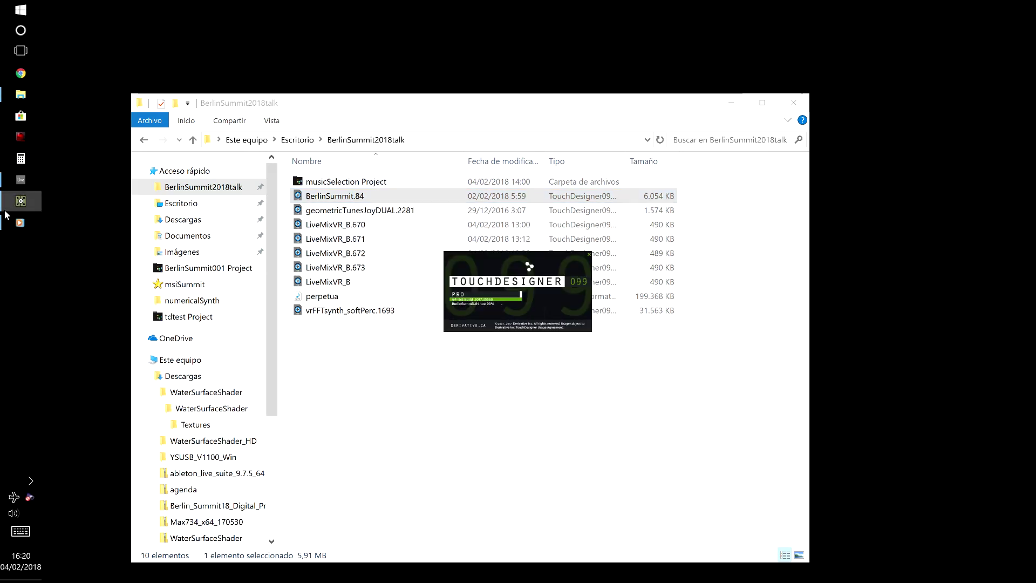
mouse_move(7, 213)
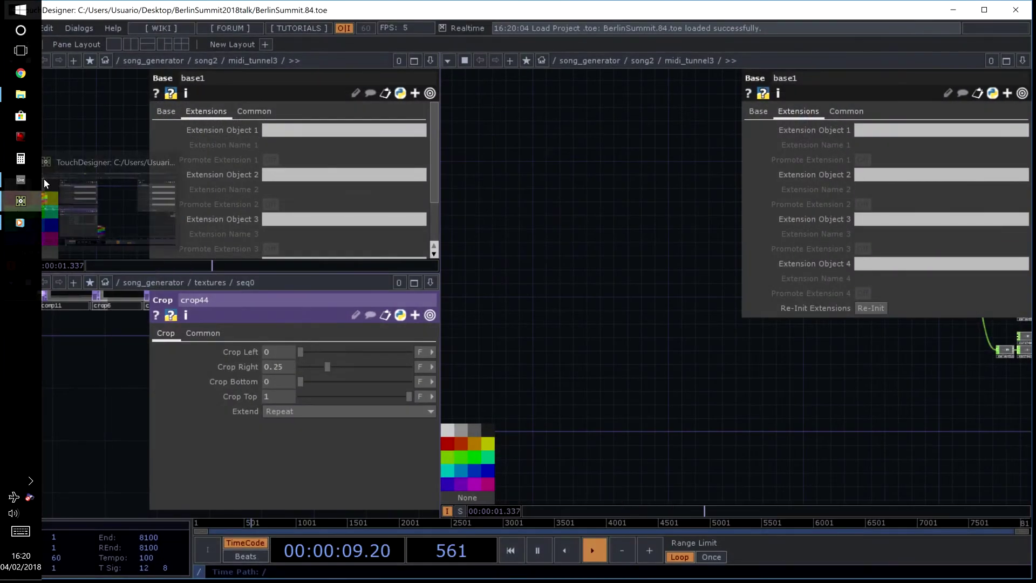
click(1003, 61)
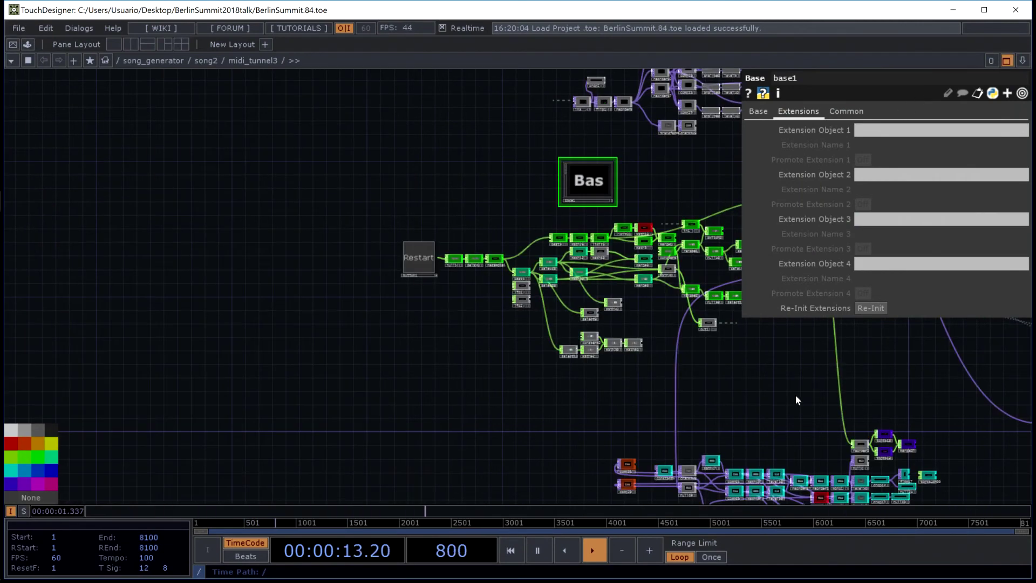
- Survey the midi_tunnel3 network from the Restart chain across the color-coded texture chains to the merged instrument channels
drag(795, 400, 502, 375)
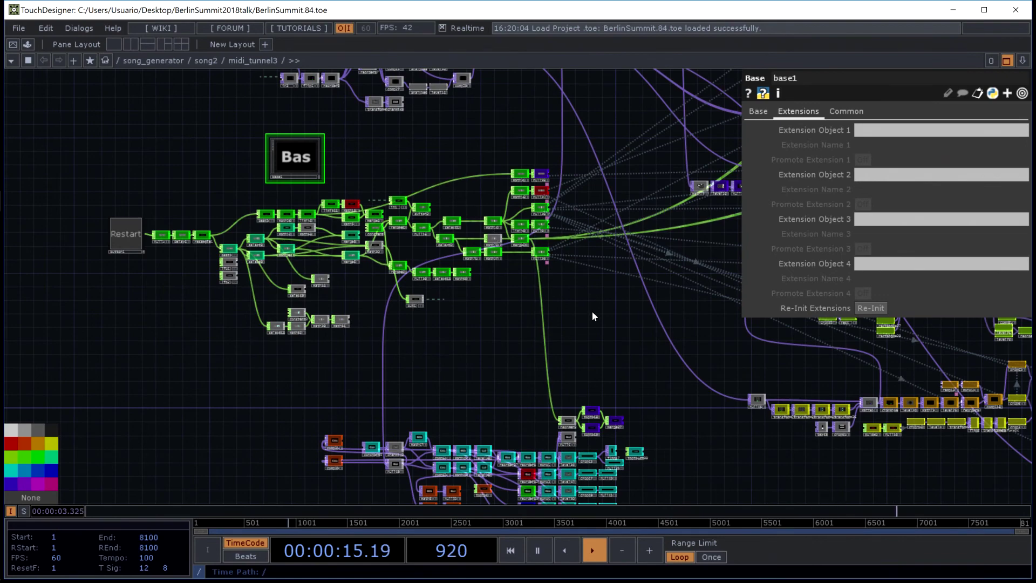
drag(584, 319, 1, 345)
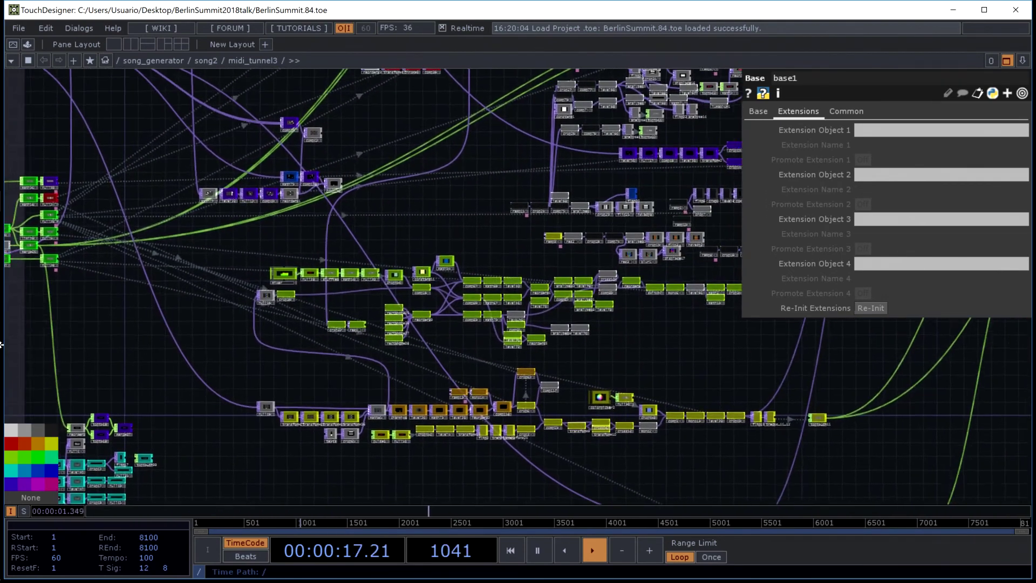
drag(704, 358, 148, 413)
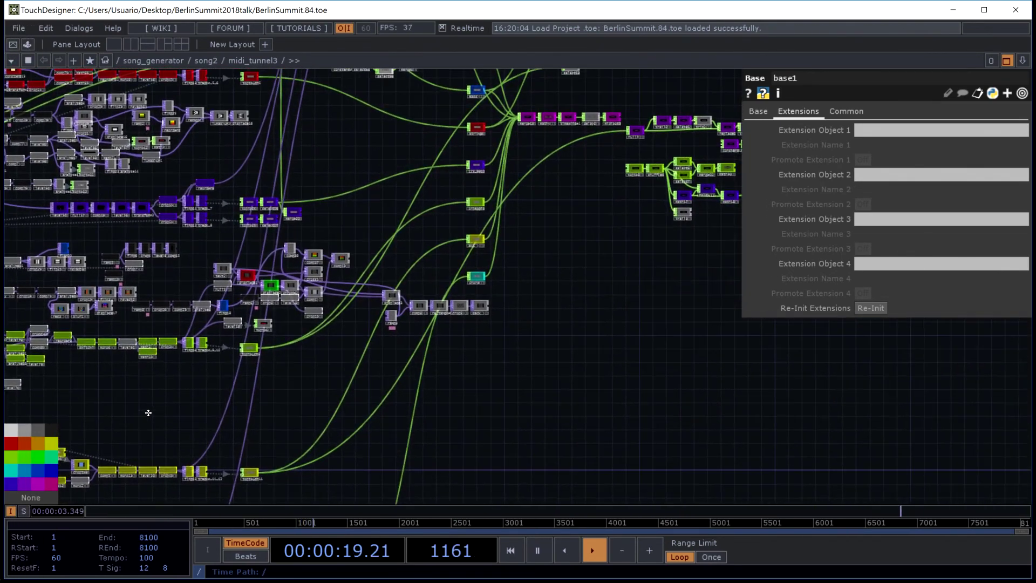
drag(585, 266, 615, 407)
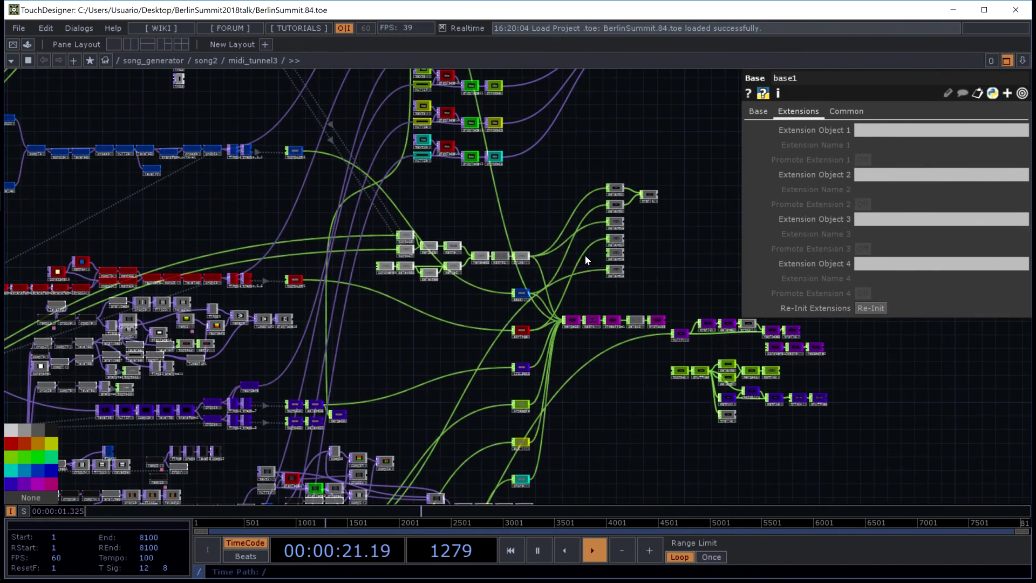
drag(447, 330, 567, 167)
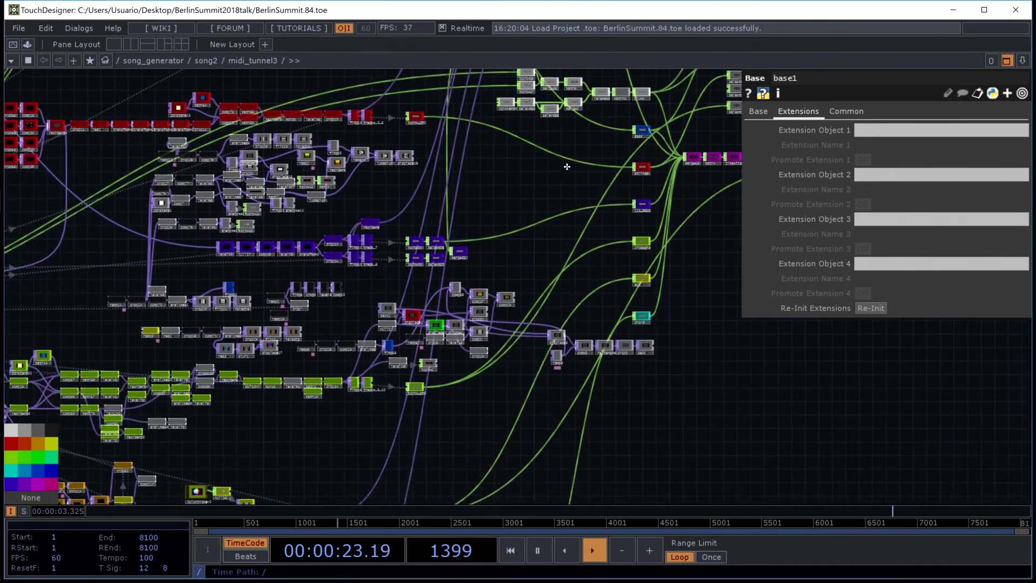
- Examine the note textures in switch7 and in reorder9 feeding it, within the green chain of midi_tunnel3
scroll(172, 290, up, 10)
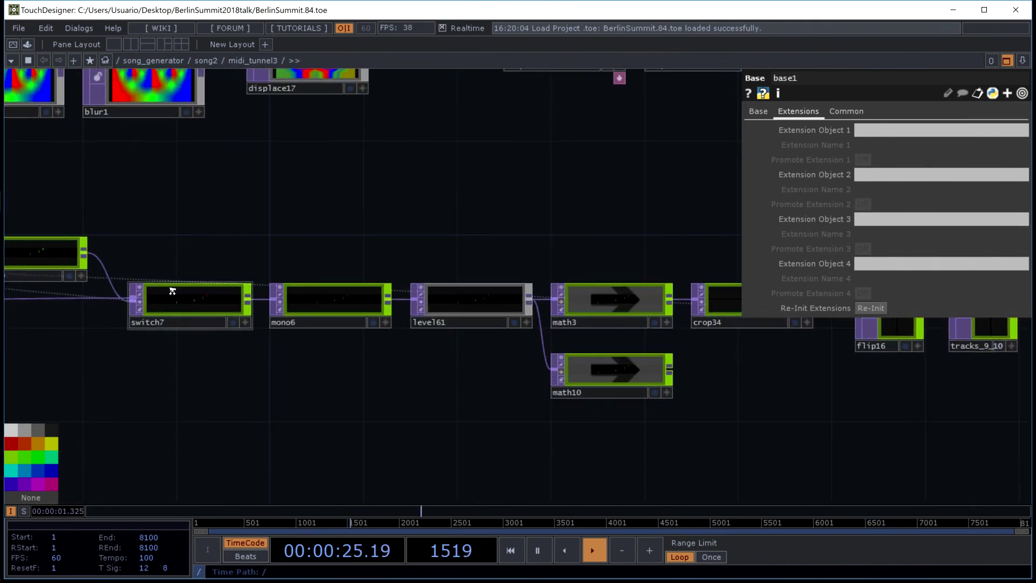
scroll(172, 291, up, 8)
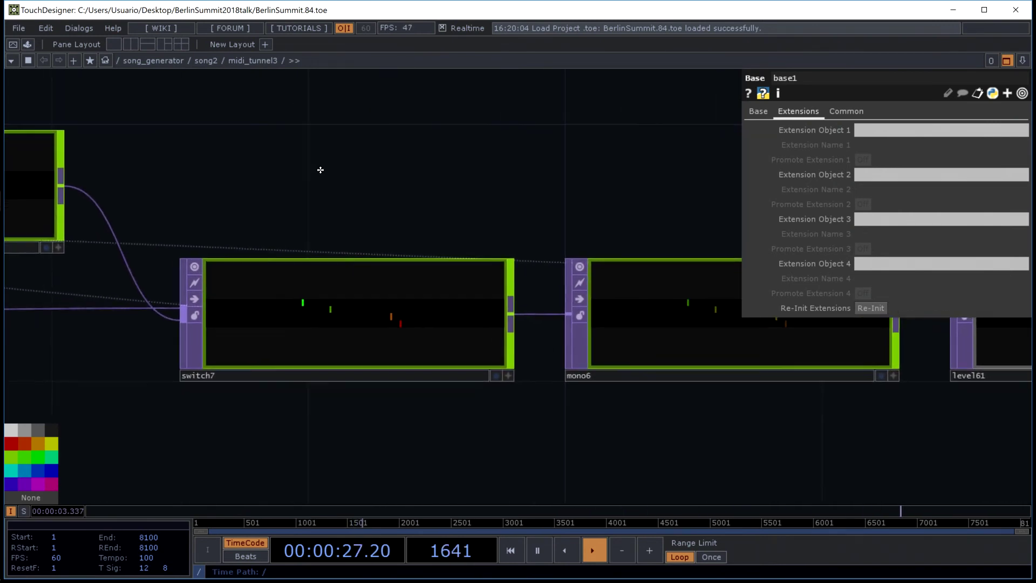
drag(320, 170, 724, 209)
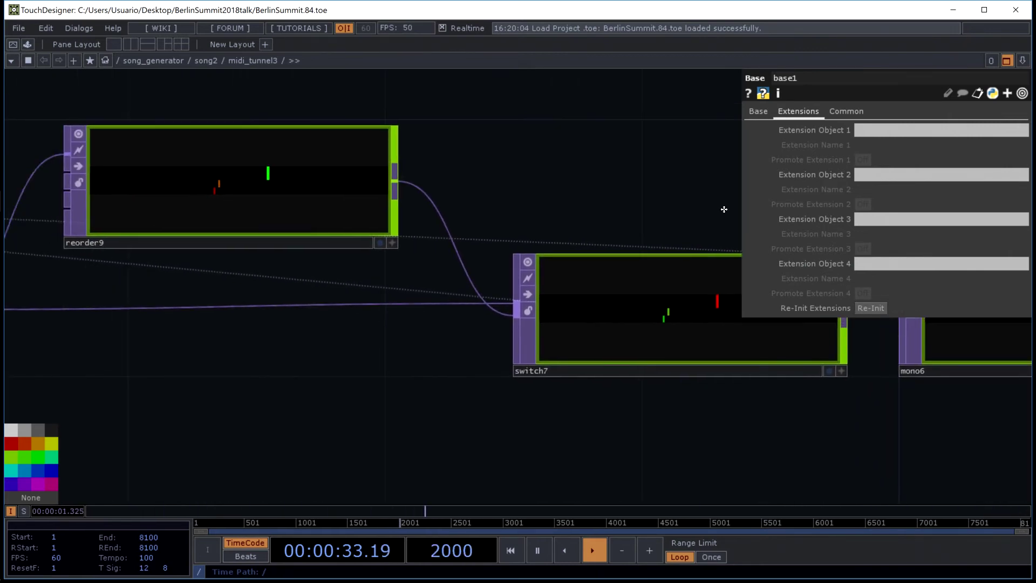
drag(444, 162, 585, 183)
scroll(582, 183, down, 3)
scroll(629, 347, up, 1)
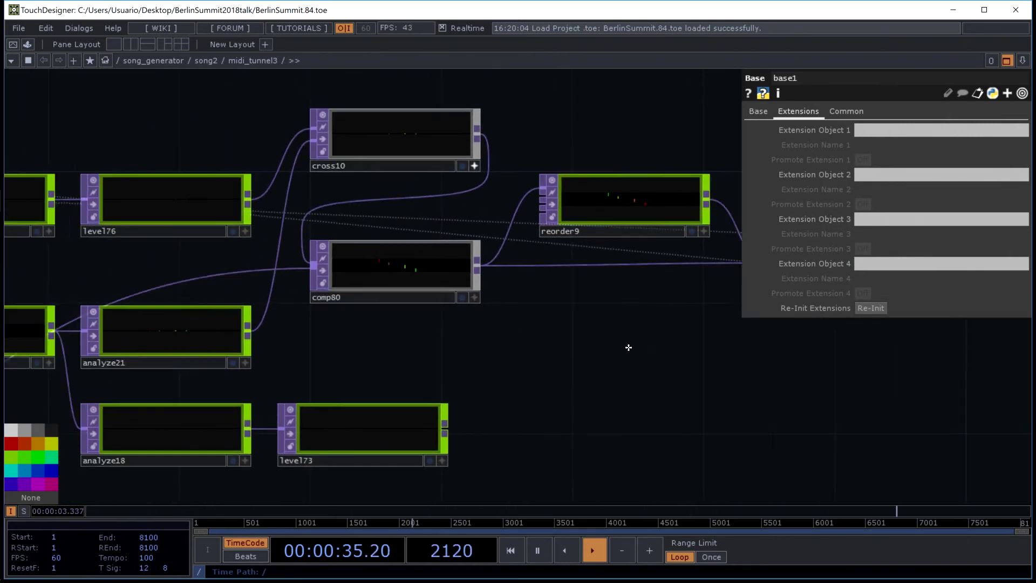
- Trace the green chain upstream from comp80 through the level, math and comp operators to constant11 and chopto4
drag(629, 347, 895, 351)
drag(431, 156, 737, 158)
scroll(654, 167, down, 3)
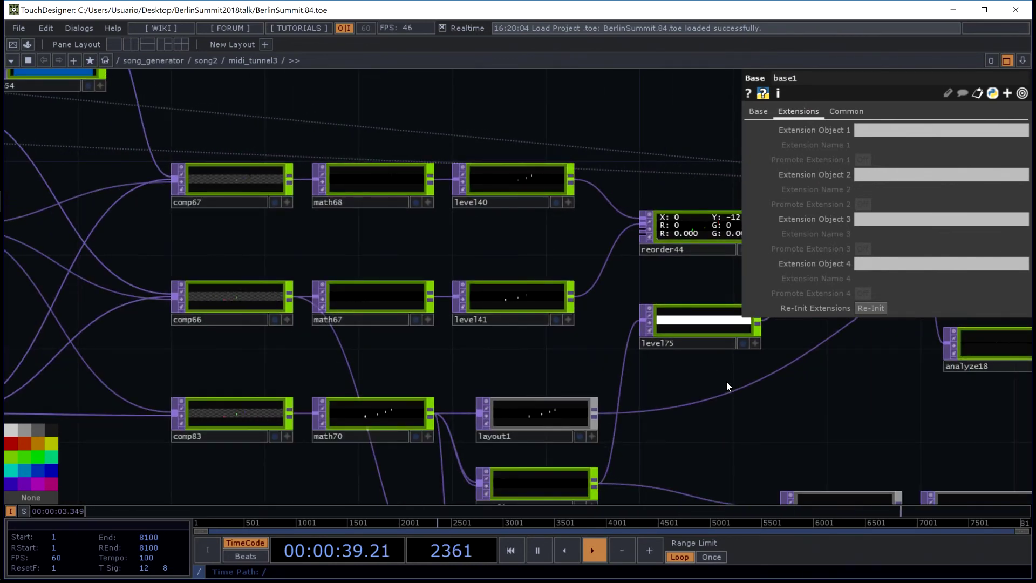
drag(738, 415, 732, 345)
drag(803, 360, 1025, 382)
drag(240, 268, 459, 430)
scroll(458, 429, down, 5)
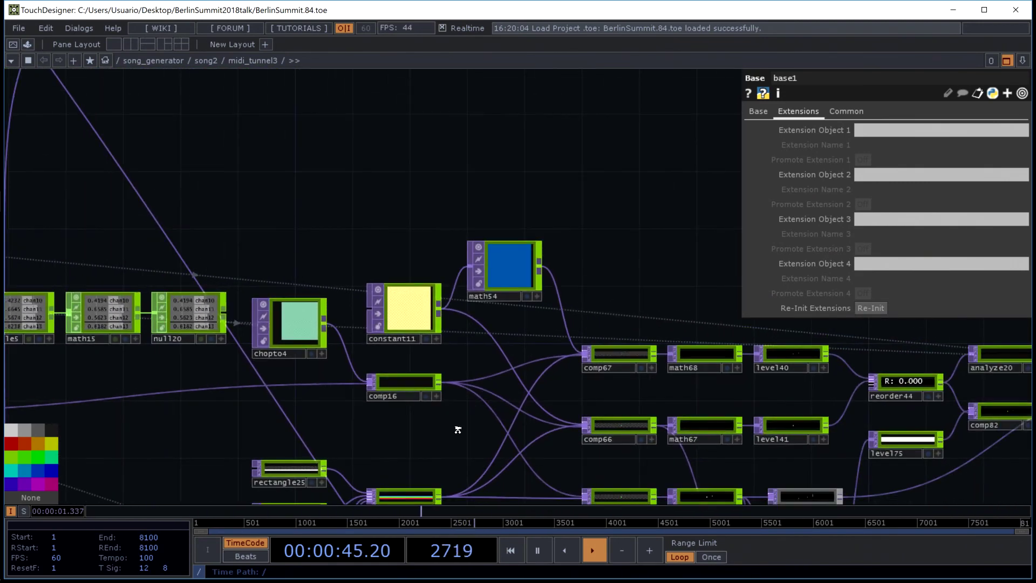
- Examine the ramp, crop and displace texture chains above the green chain and the red chain from reorder41 to crop41
drag(597, 219, 441, 307)
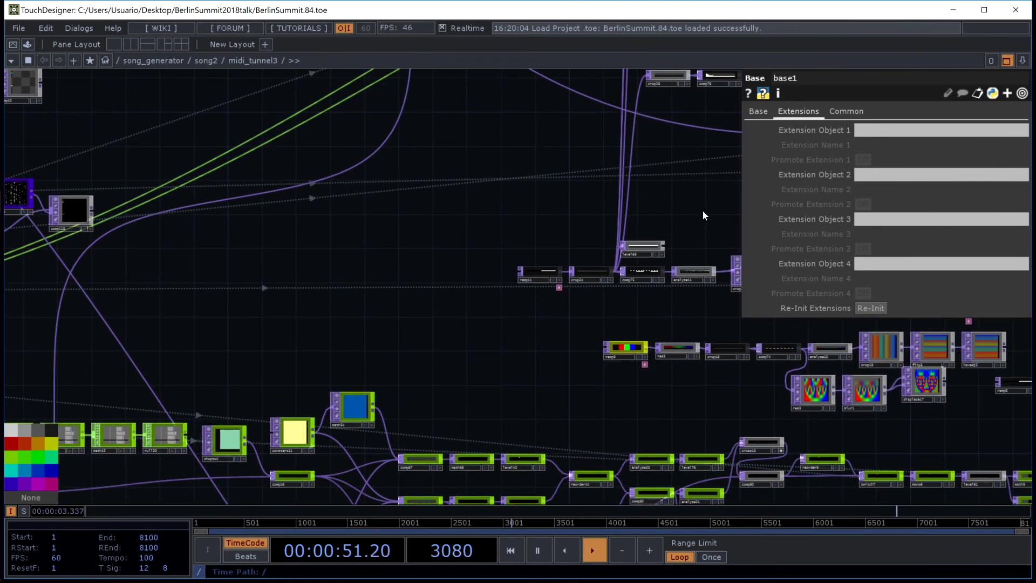
drag(619, 219, 476, 225)
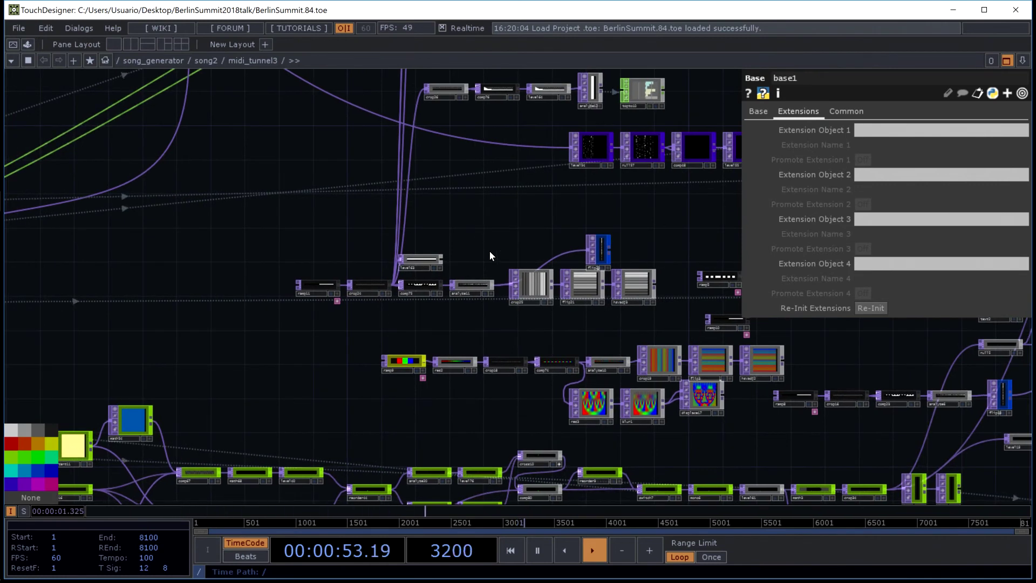
drag(669, 206, 522, 283)
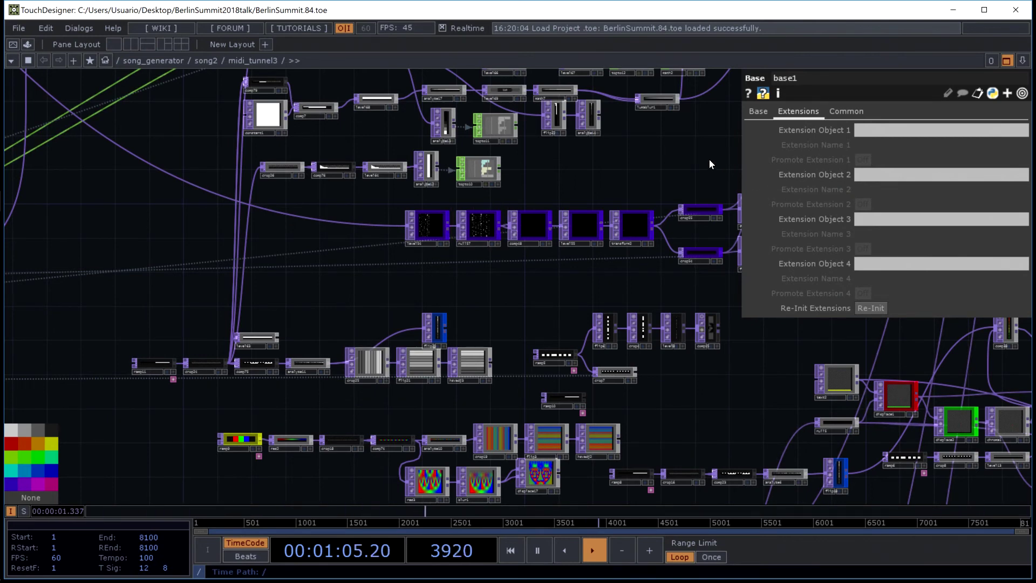
drag(715, 166, 340, 504)
scroll(193, 188, up, 3)
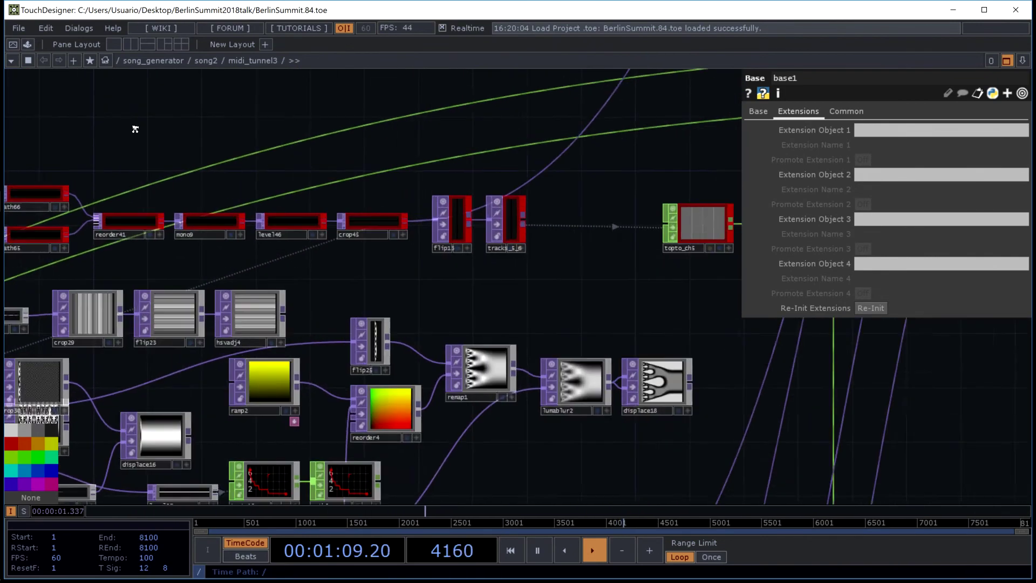
drag(285, 110, 451, 172)
scroll(431, 160, down, 4)
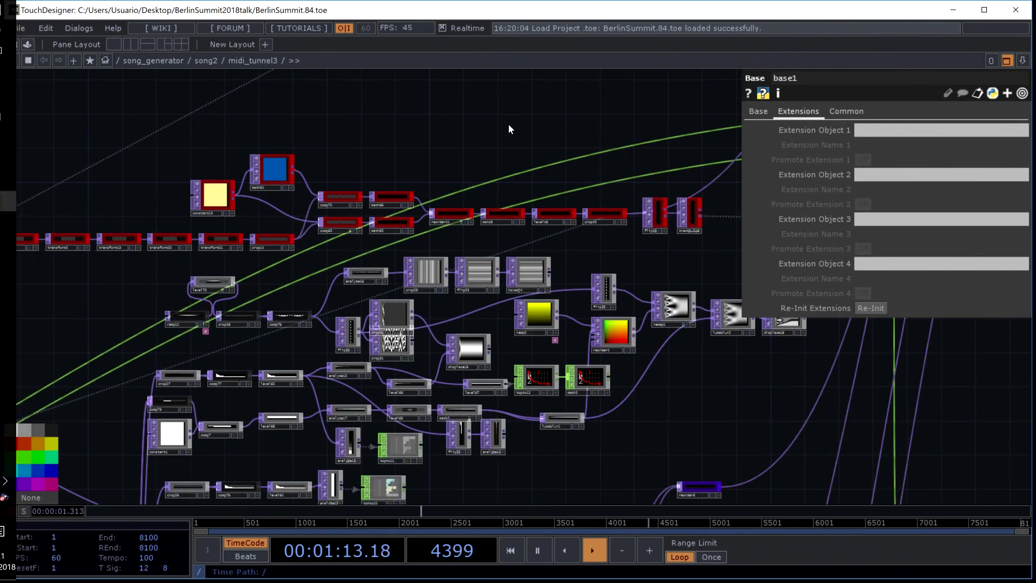
- Locate merge13, where the instrument channels join, and turn its viewer on and back off
drag(509, 127, 238, 173)
scroll(234, 174, down, 2)
scroll(568, 238, down, 2)
scroll(488, 234, up, 8)
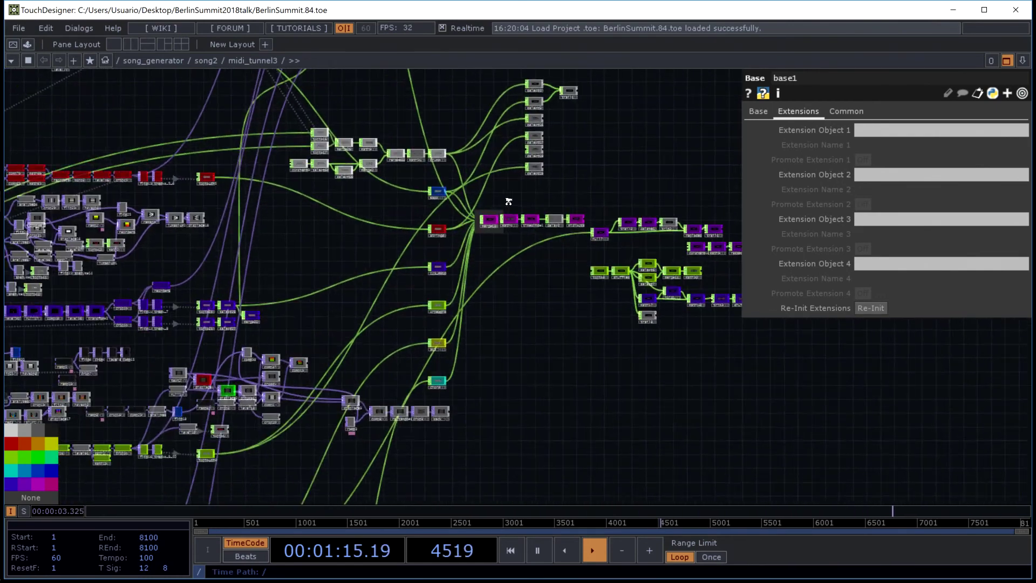
scroll(467, 235, up, 2)
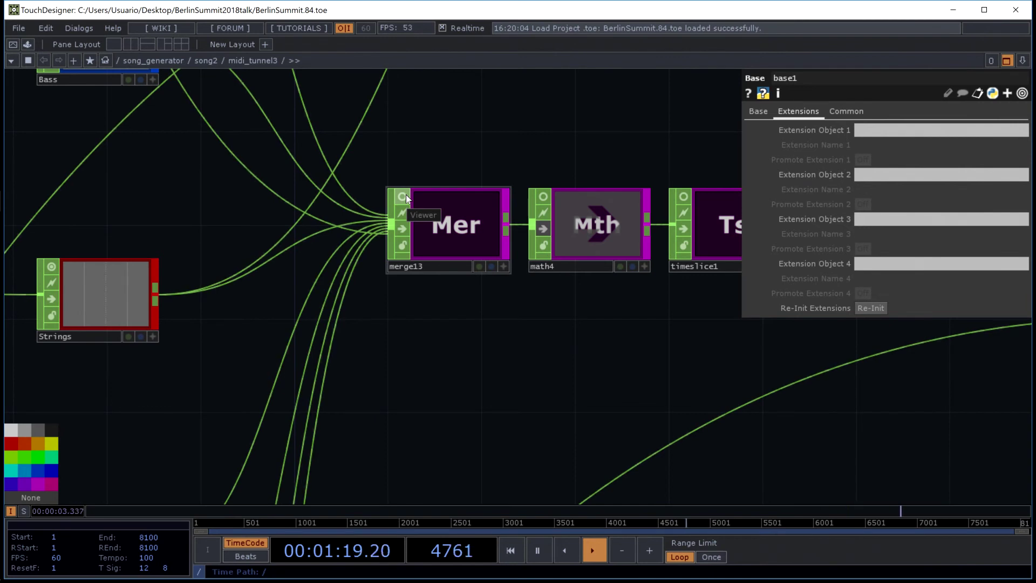
drag(539, 126, 386, 132)
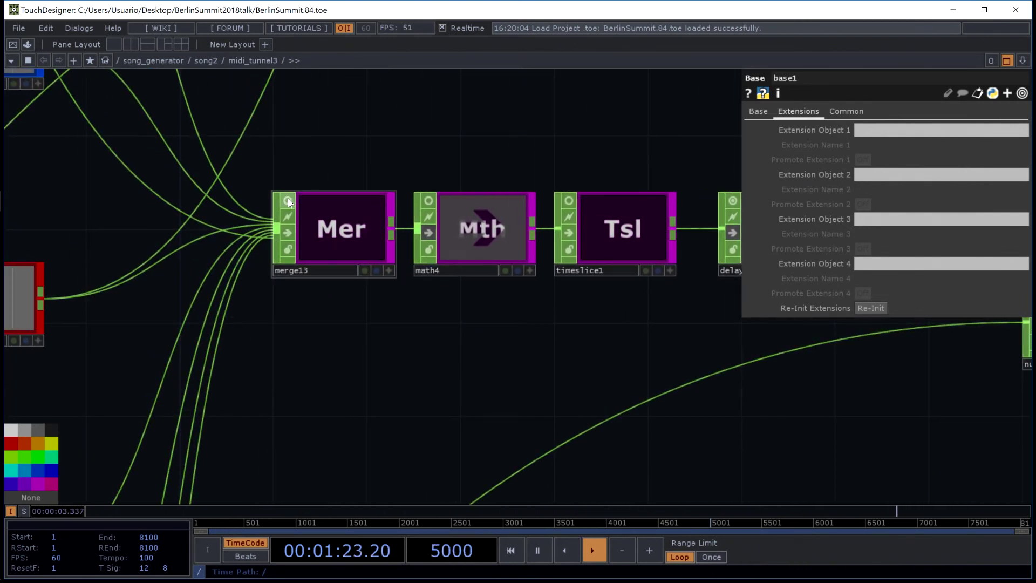
click(288, 201)
click(288, 202)
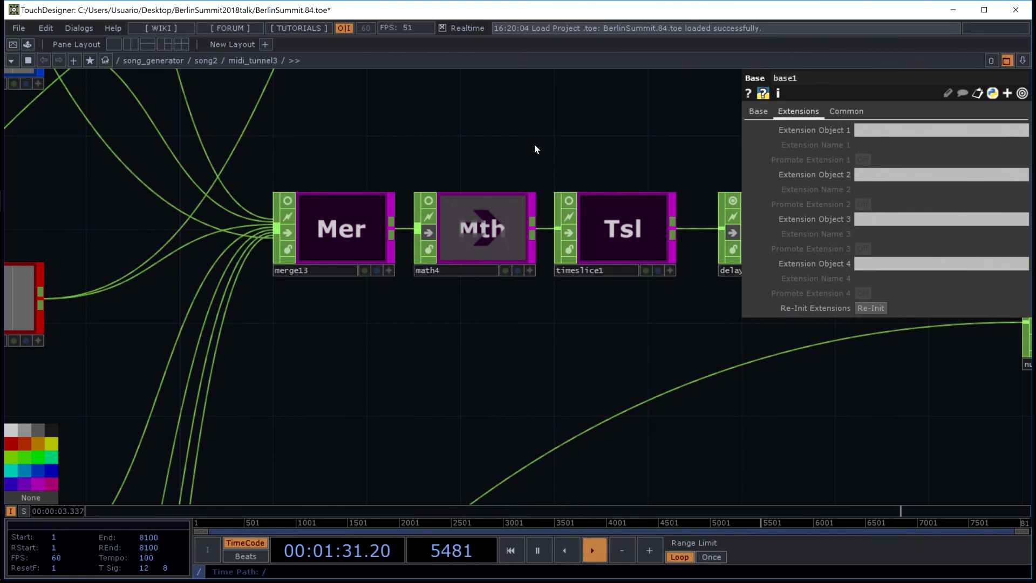
- Examine the Bass and Strings channels feeding merge13 and the select operators branching off above them
drag(535, 148, 765, 220)
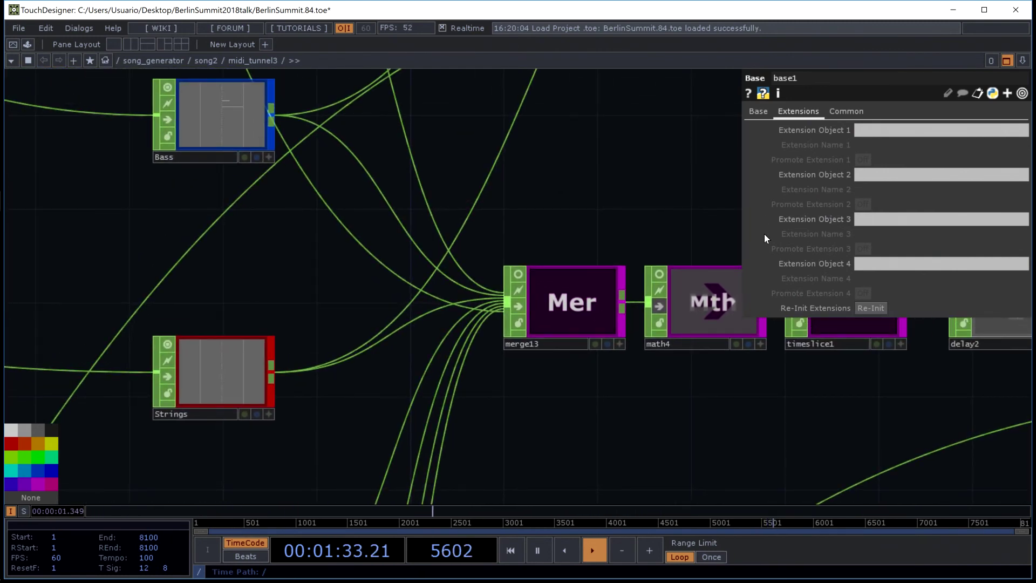
scroll(657, 148, down, 2)
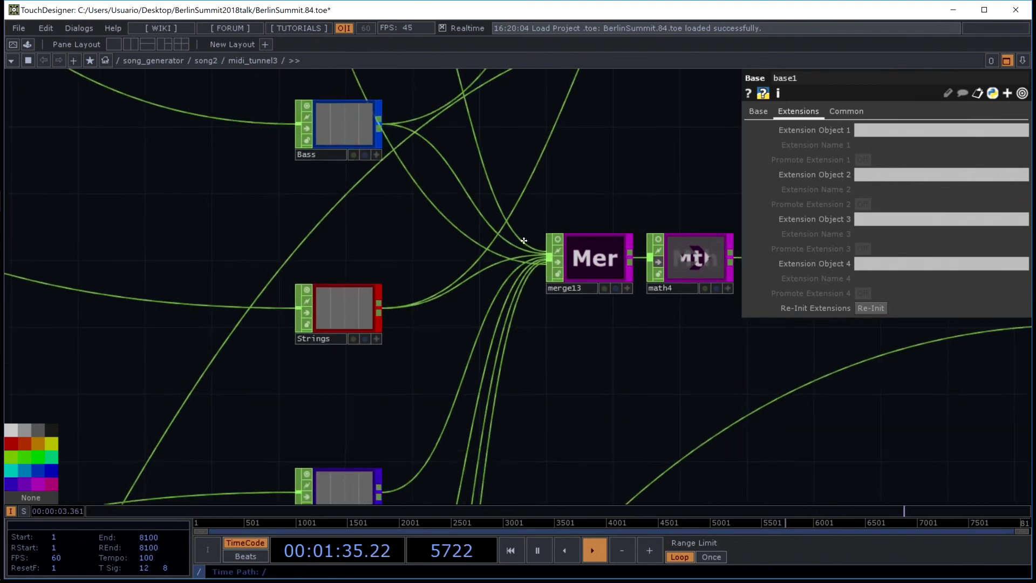
drag(658, 148, 455, 453)
scroll(455, 453, down, 2)
scroll(454, 453, down, 1)
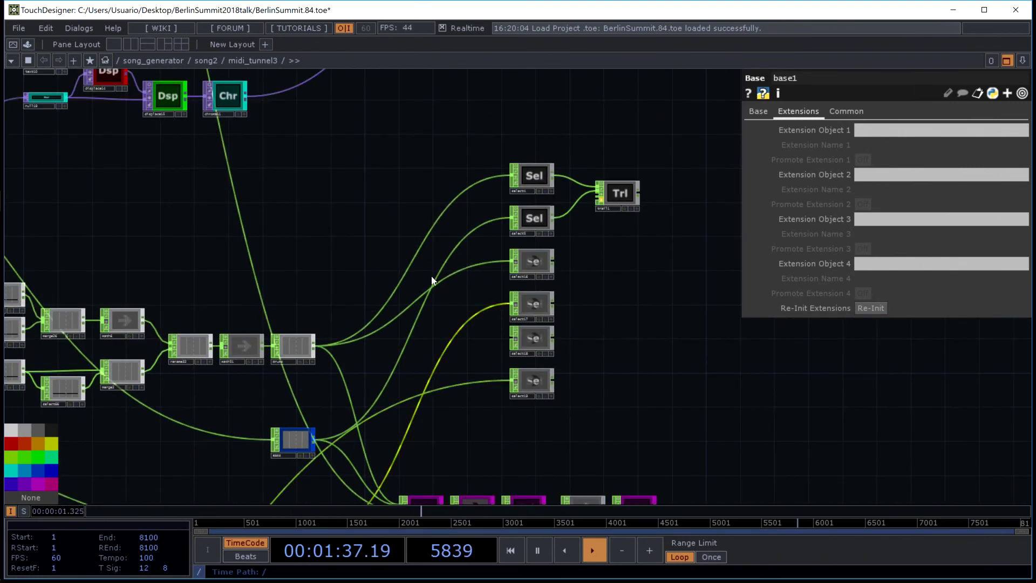
scroll(407, 203, down, 1)
drag(407, 203, 473, 432)
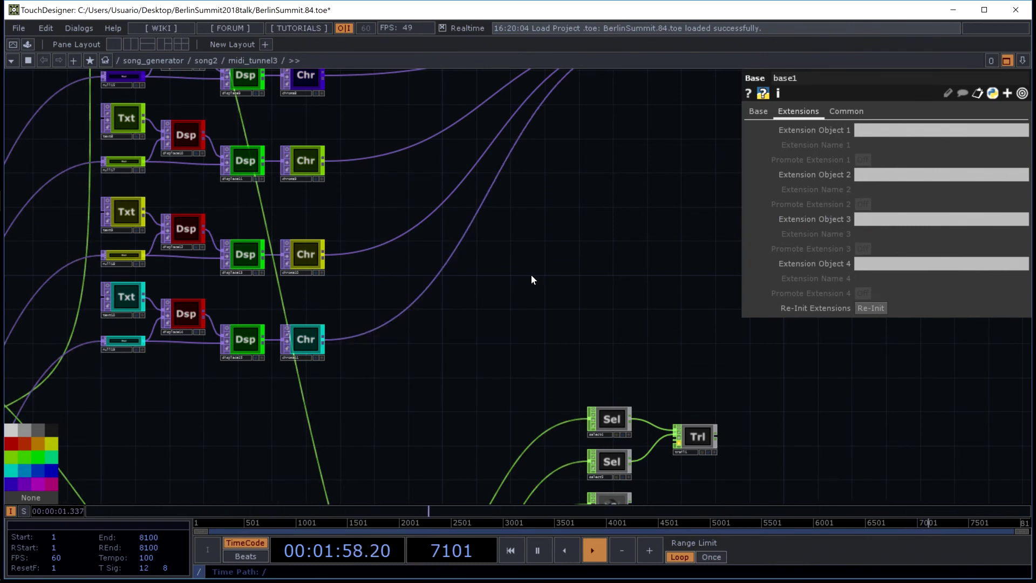
drag(555, 279, 749, 299)
- Switch to File Explorer and look through the saved versions in the BerlinSummit001 Project and numericalSynth folders
mouse_move(2, 32)
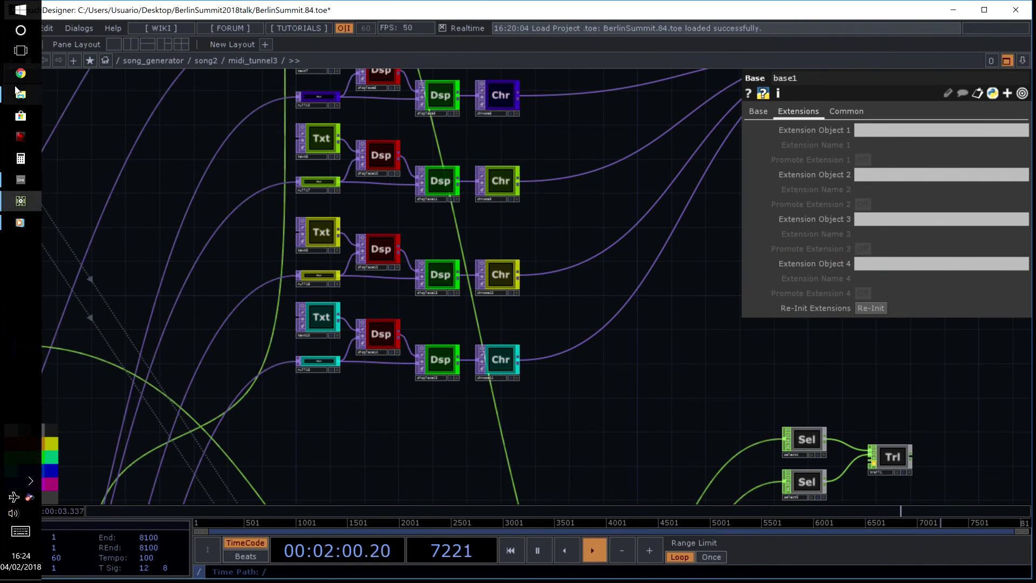
click(35, 101)
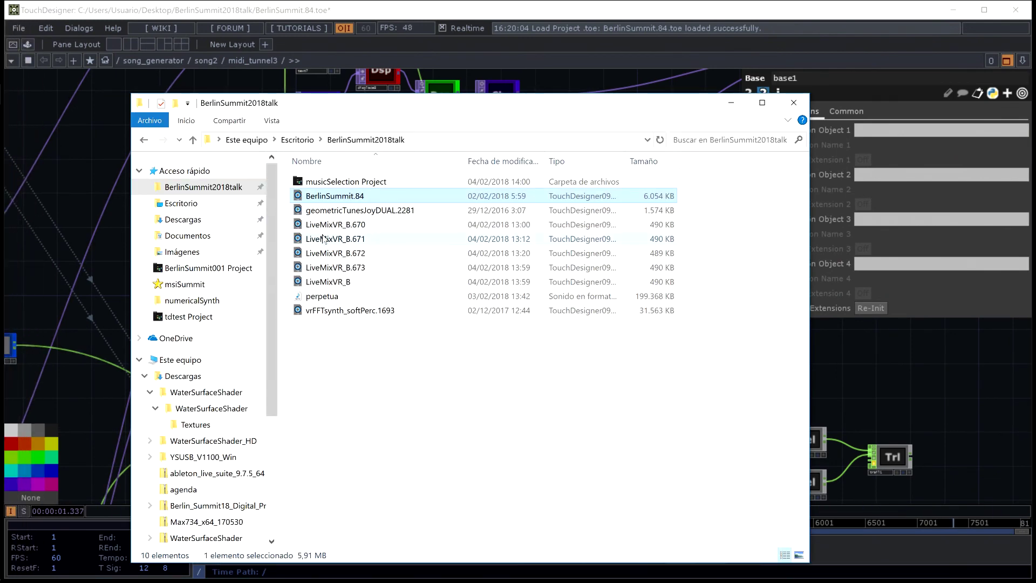
click(202, 189)
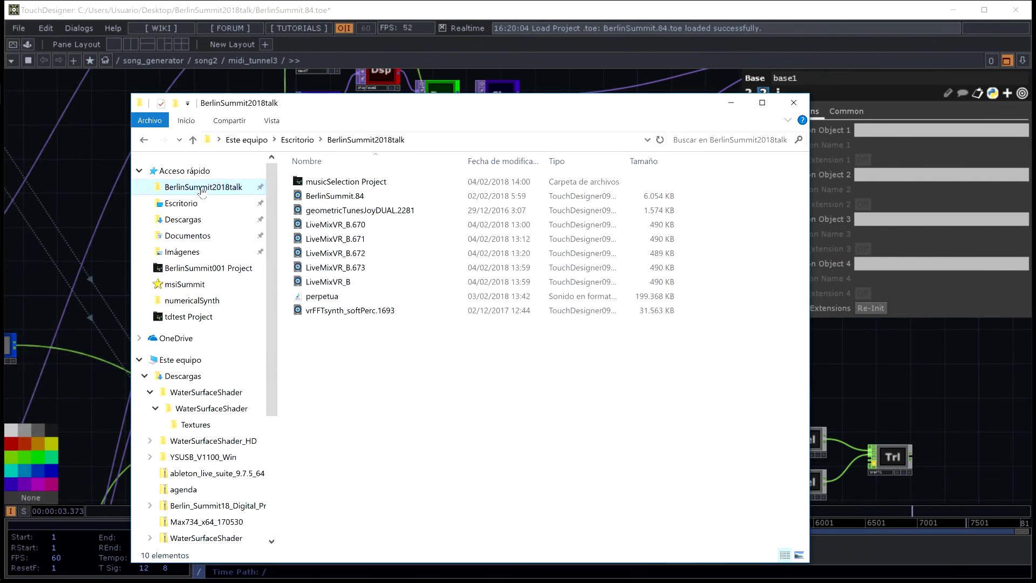
click(190, 268)
scroll(377, 194, down, 10)
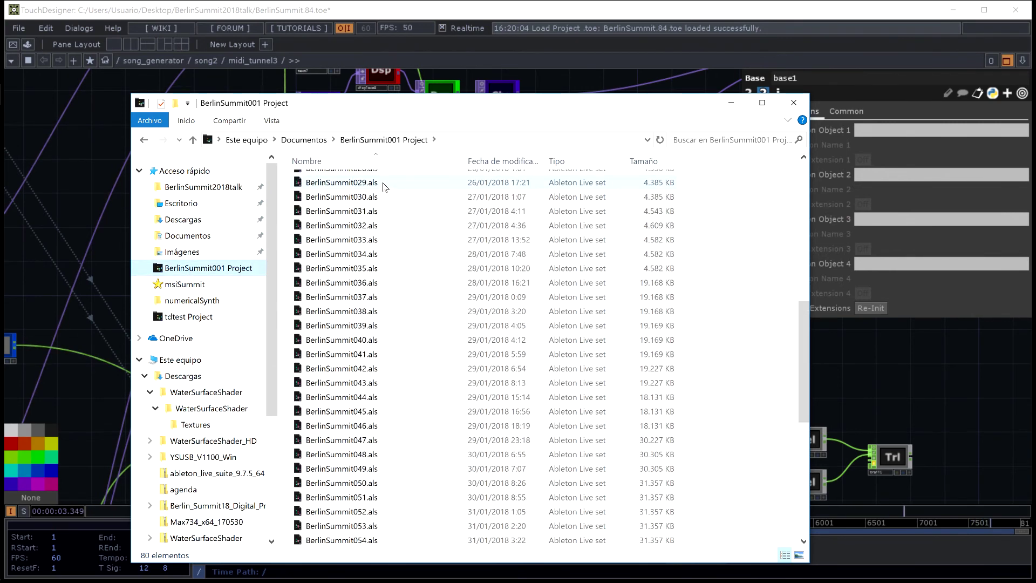
scroll(385, 187, down, 8)
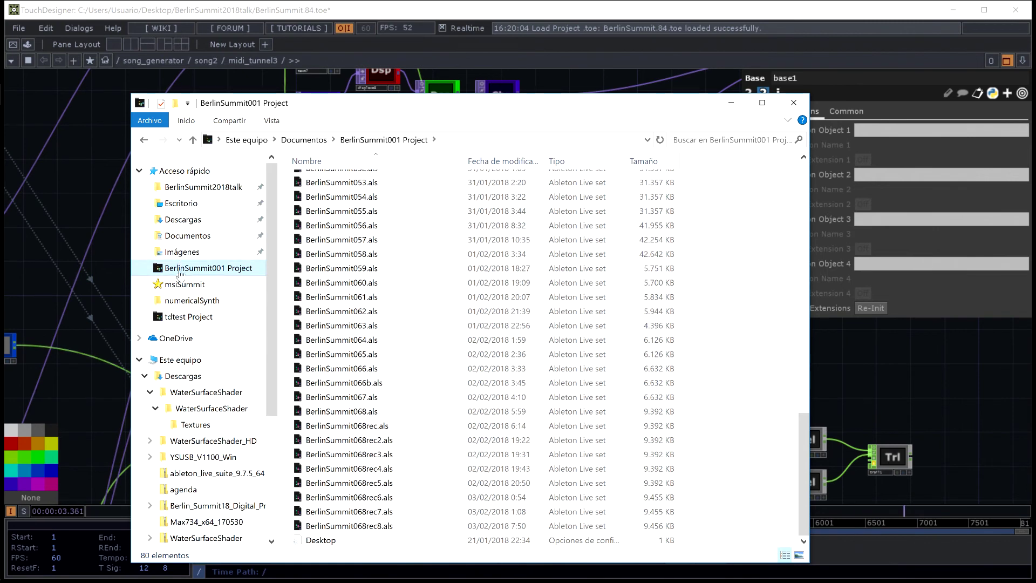
click(179, 300)
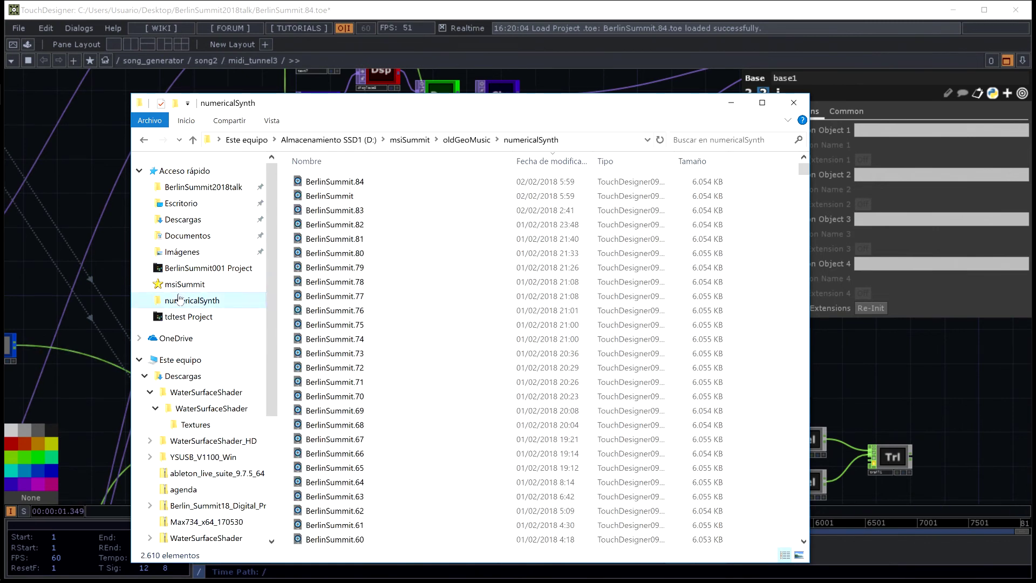
- Search the BerlinSummit2018talk folder for "asal"
click(250, 188)
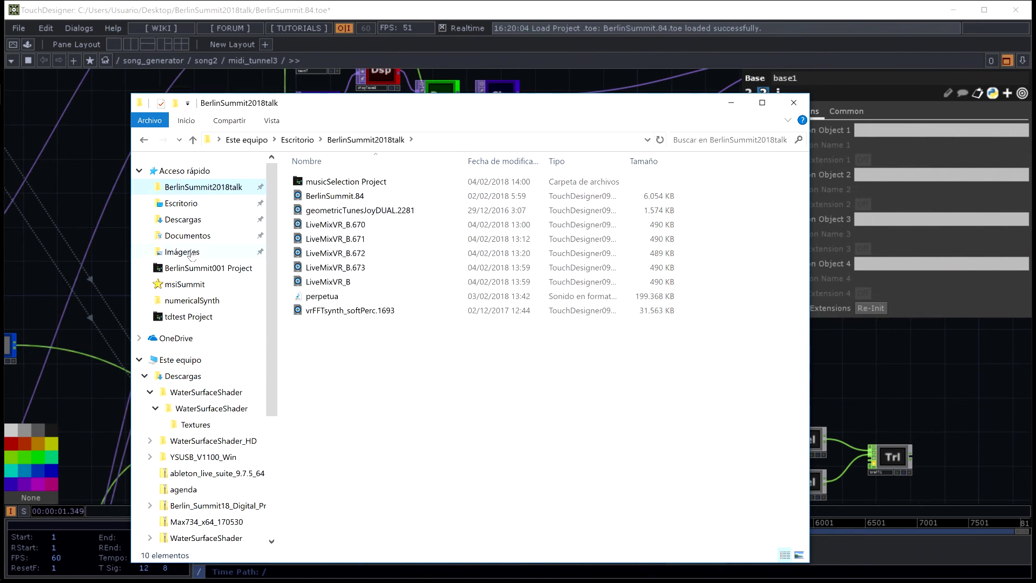
click(677, 139)
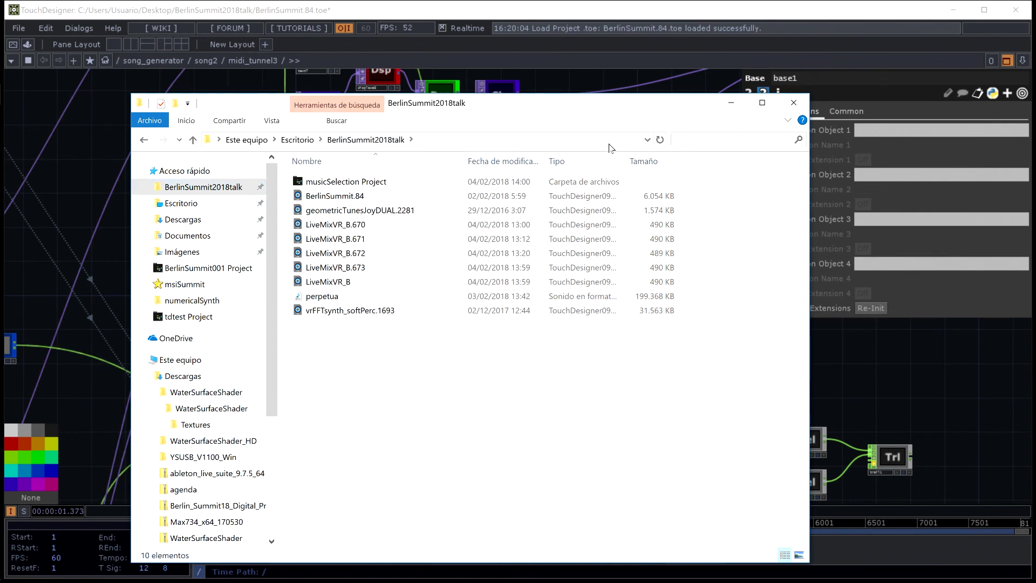
text(asal)
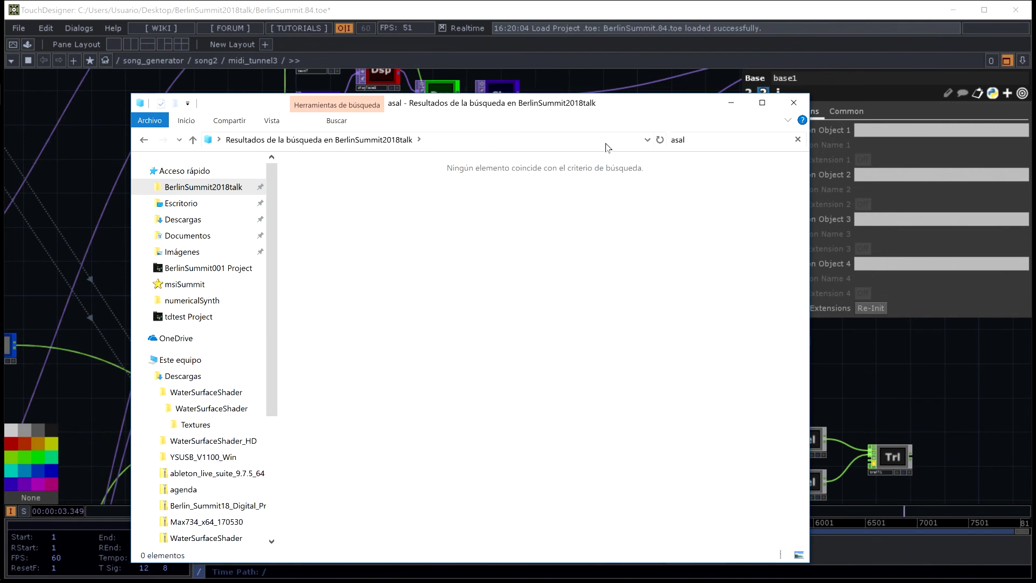
- Search the whole computer (Este equipo) for "asal" and widen the name column of the results
click(180, 359)
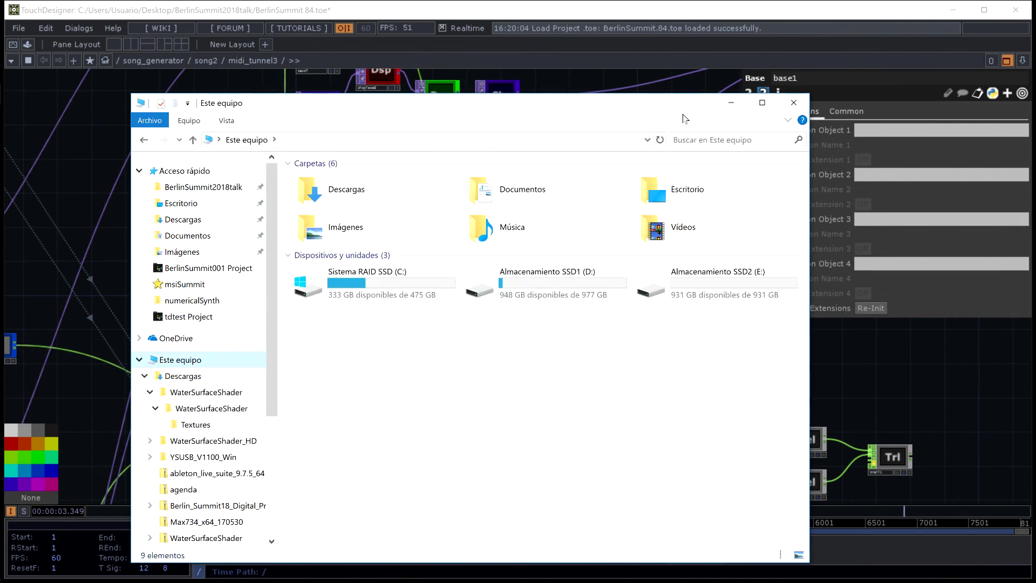
click(700, 139)
text(asal)
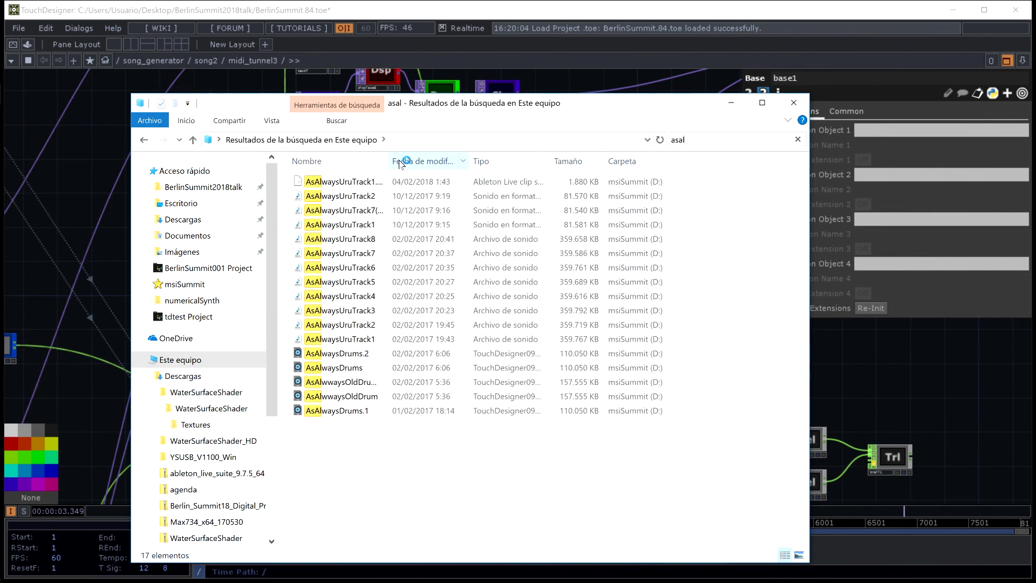
drag(389, 160, 439, 154)
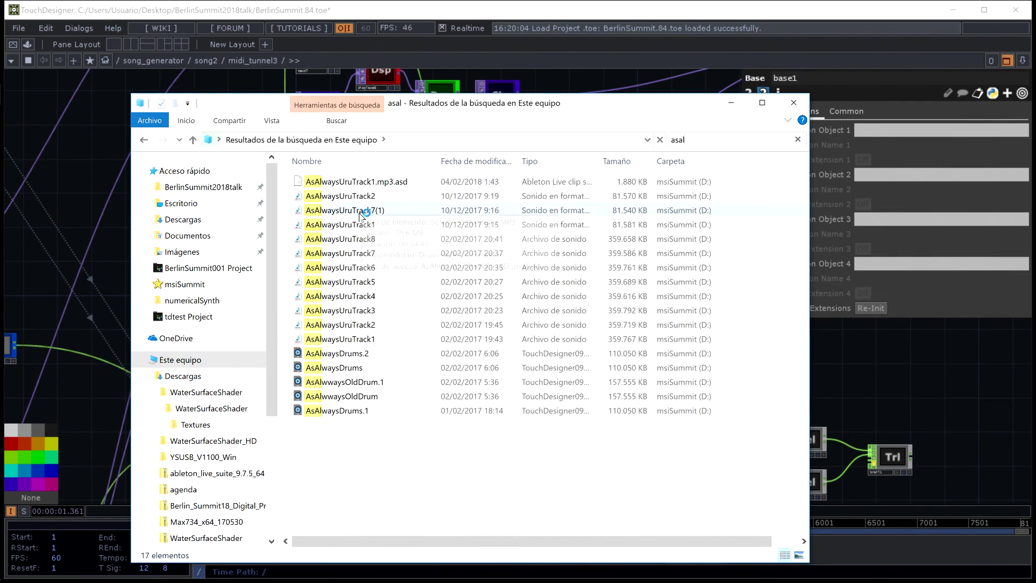
- Play the AsAlwaysUruTrack1 MP3 from the msiSummit folder and adjust the media player's volume
mouse_move(373, 341)
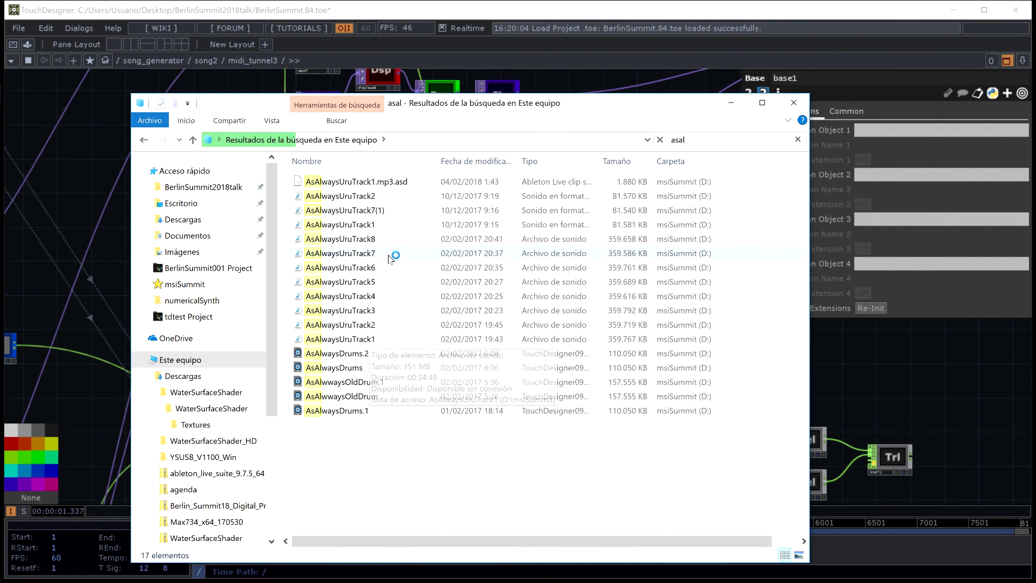
mouse_move(389, 225)
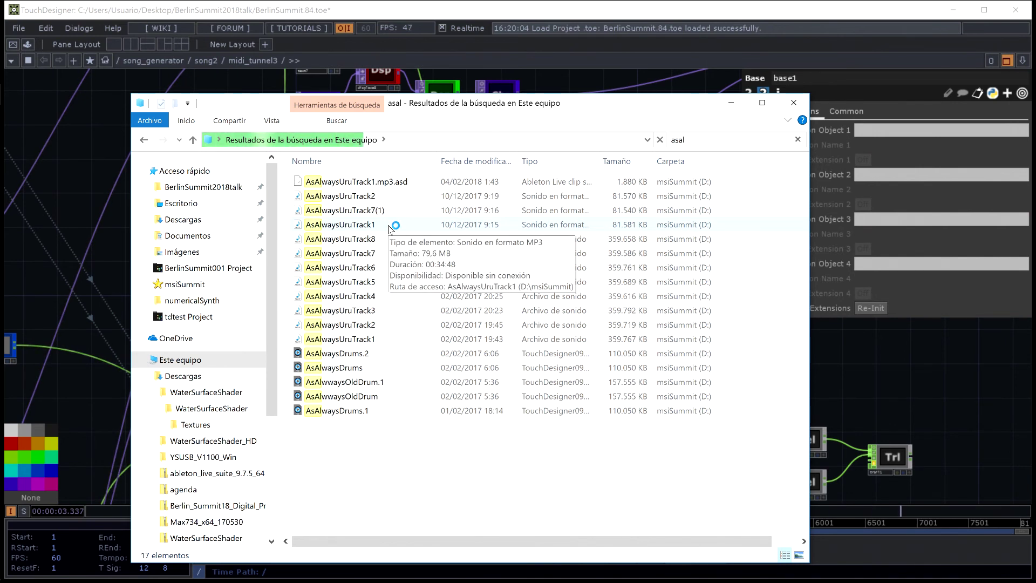
click(388, 229)
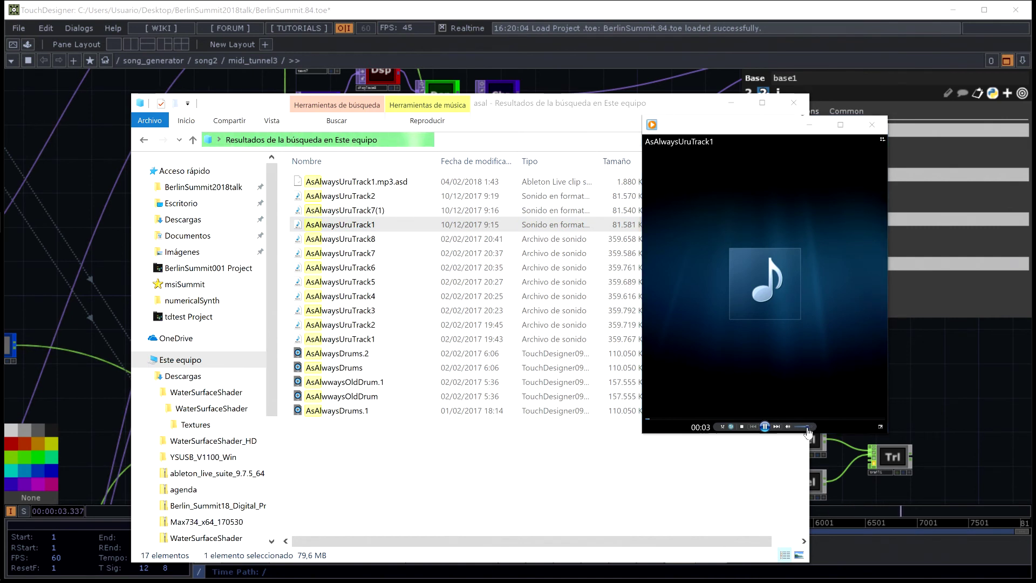
drag(804, 427, 809, 427)
- Raise the system speaker volume to 80 while the track plays
click(13, 513)
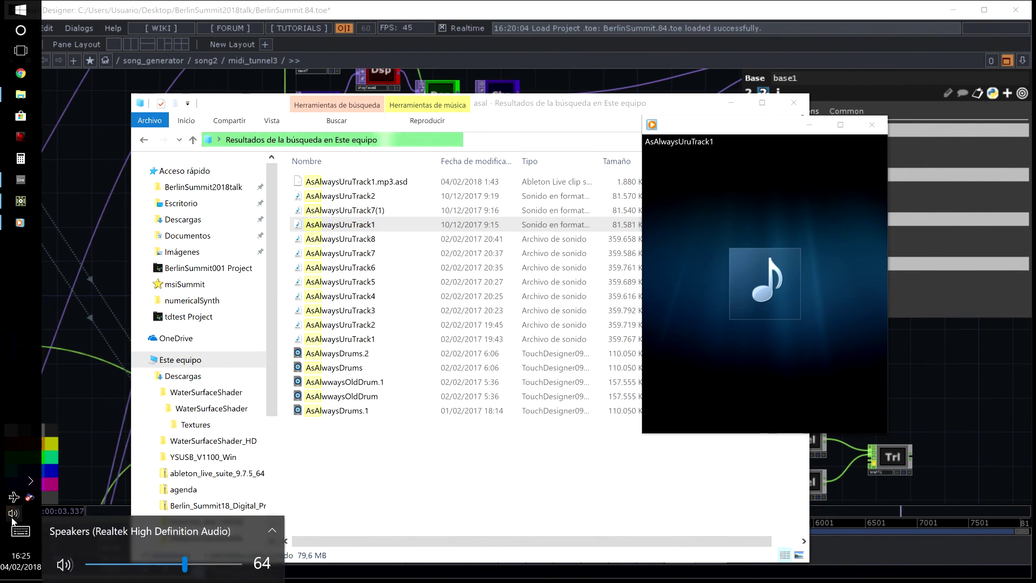
scroll(12, 517, up, 6)
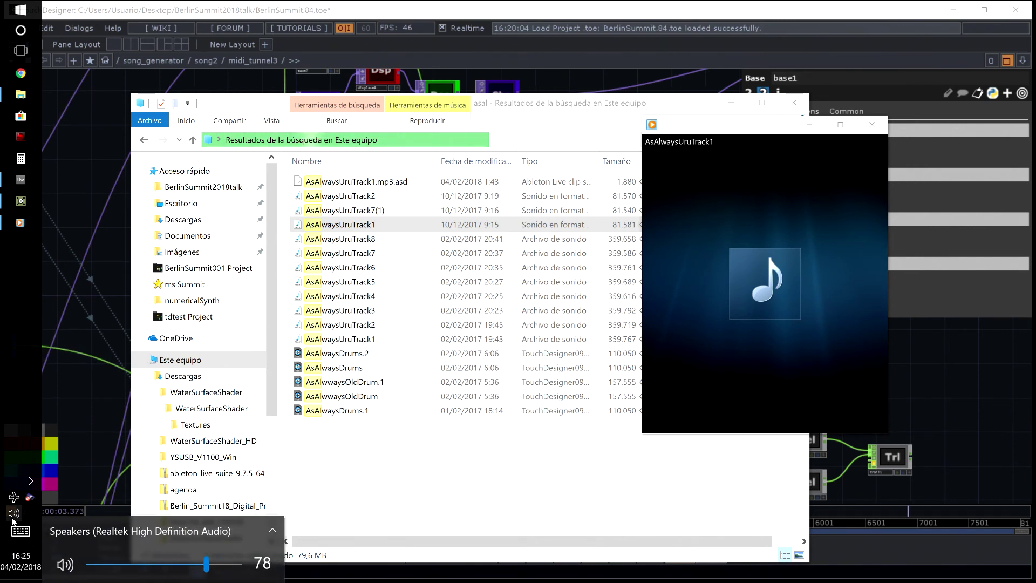
scroll(13, 518, up, 1)
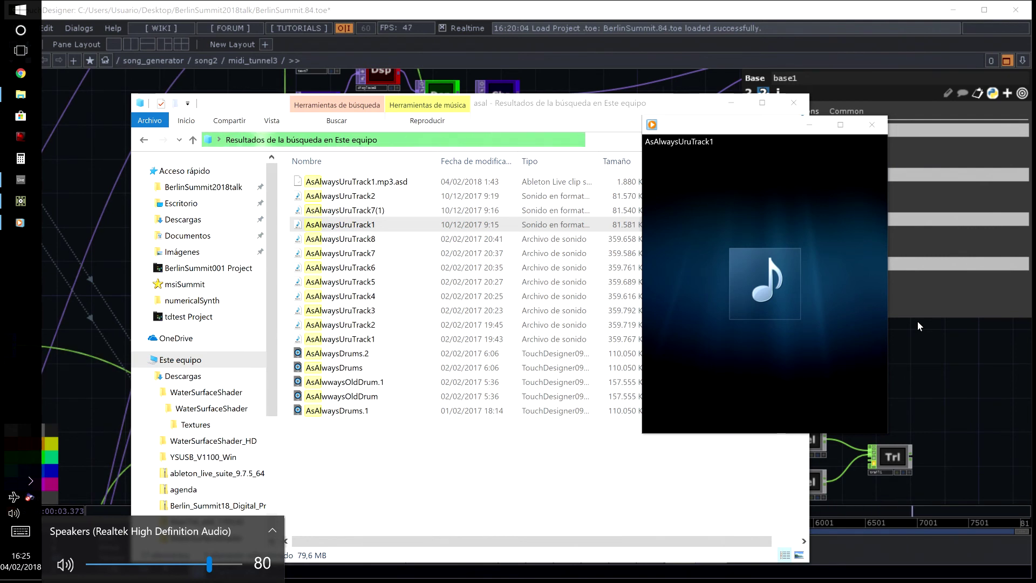
mouse_move(860, 271)
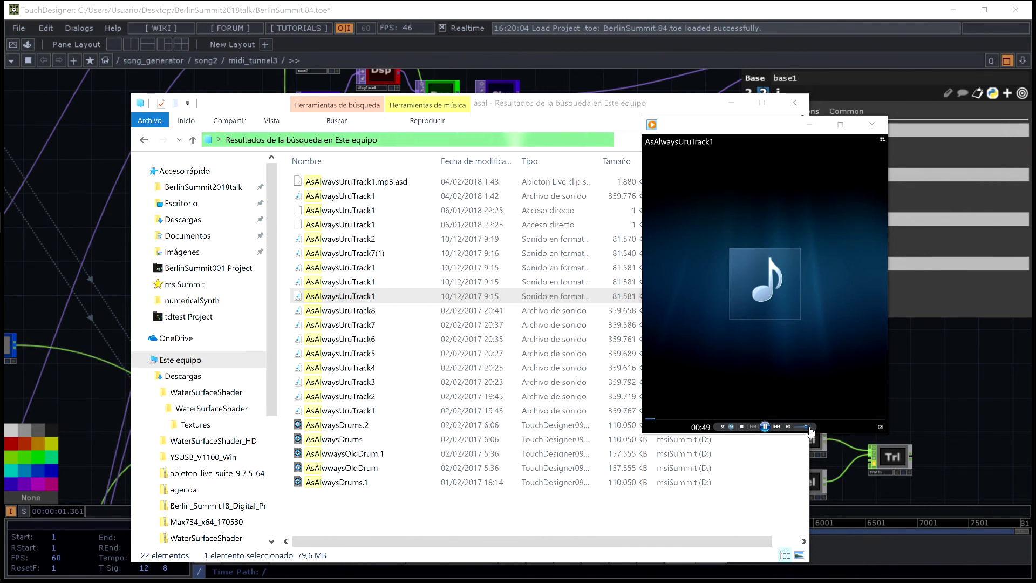
- Minimize File Explorer and view the displace and chroma key chains of midi_tunnel3 up to the operator they join
click(732, 102)
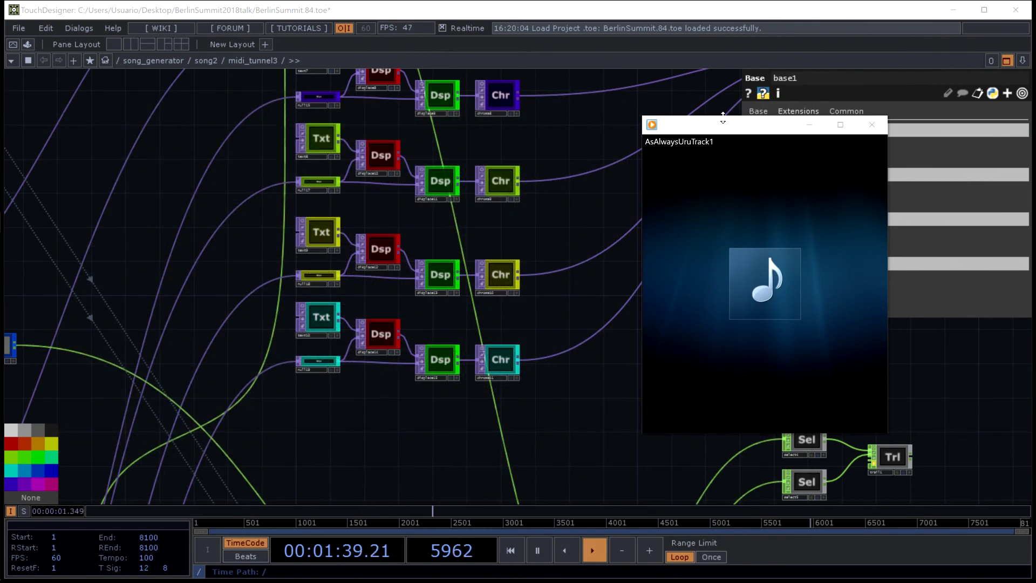
click(570, 134)
drag(570, 134, 522, 144)
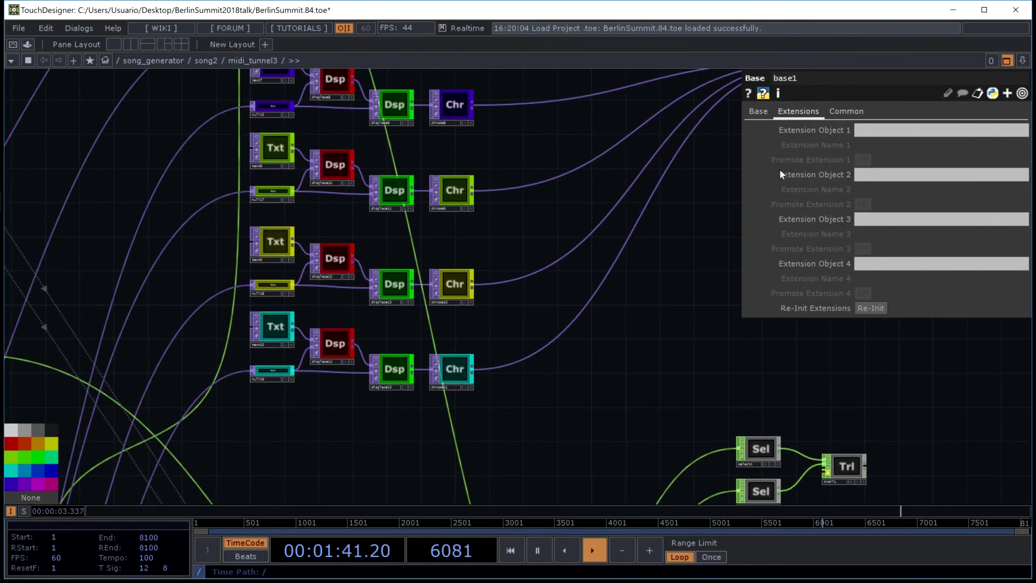
drag(723, 185, 637, 211)
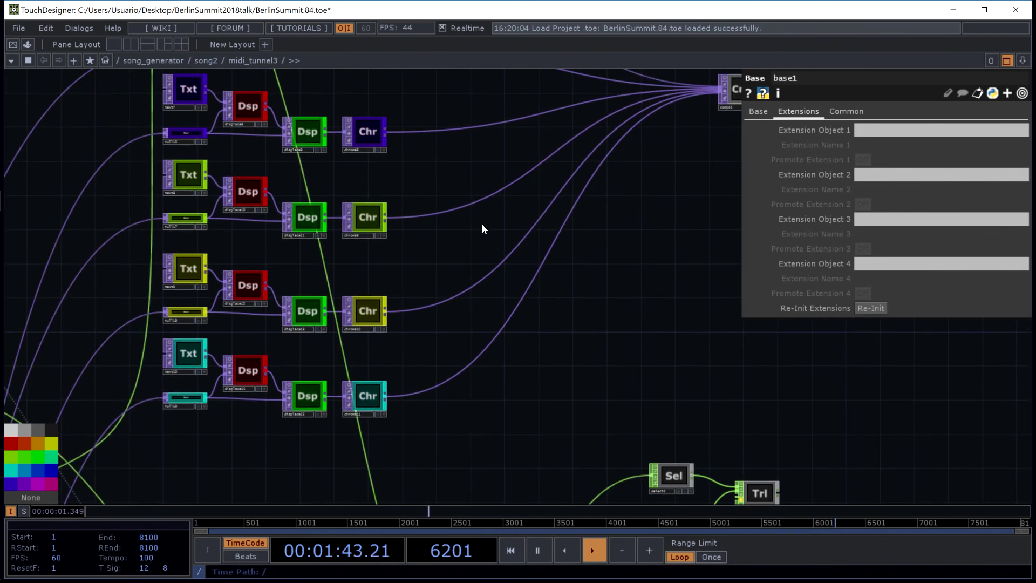
click(20, 30)
- Return to the "asal" search results, start opening the AsAlwaysDrums.1 project and cancel its loading
mouse_move(5, 346)
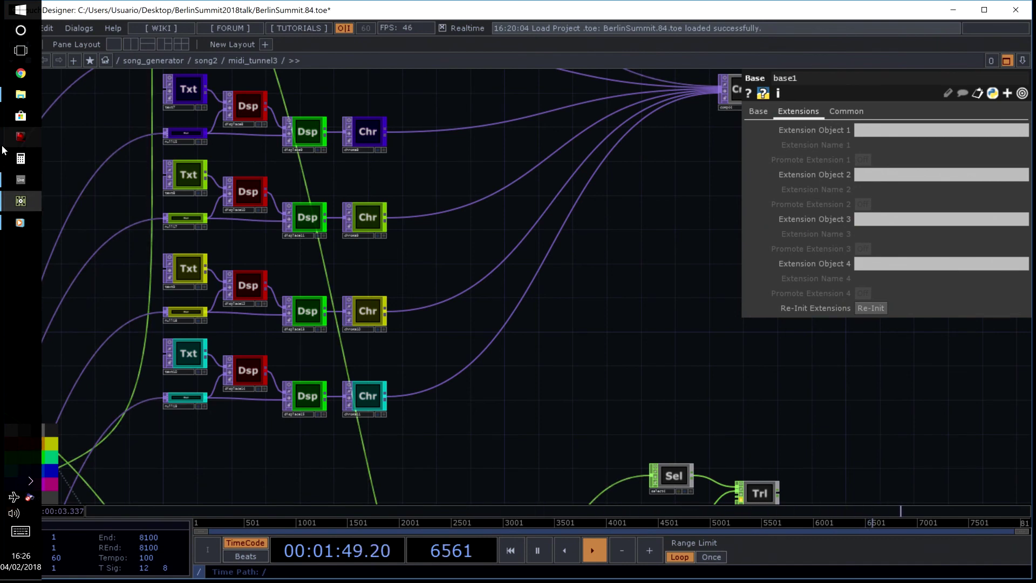
click(17, 115)
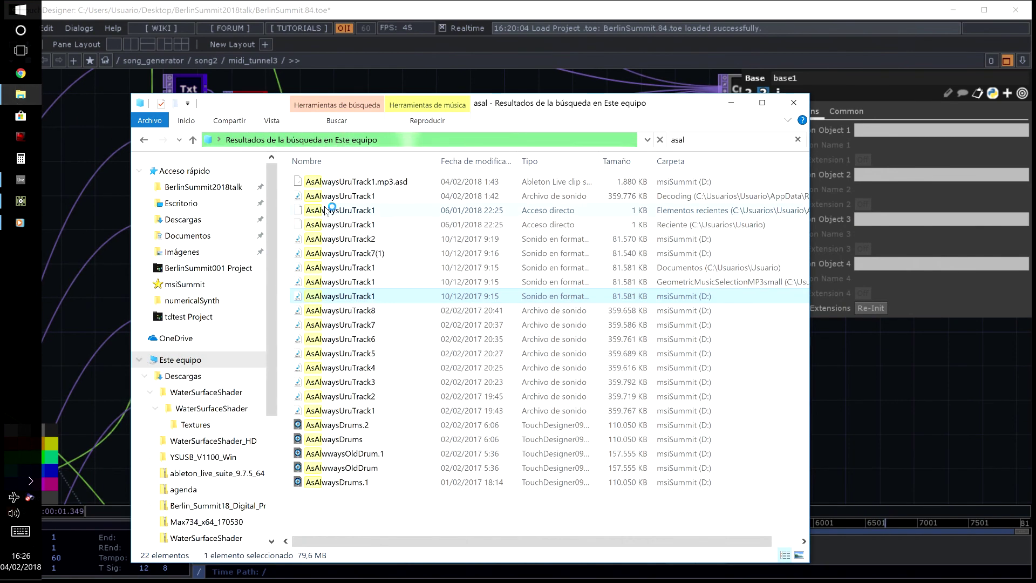
click(700, 143)
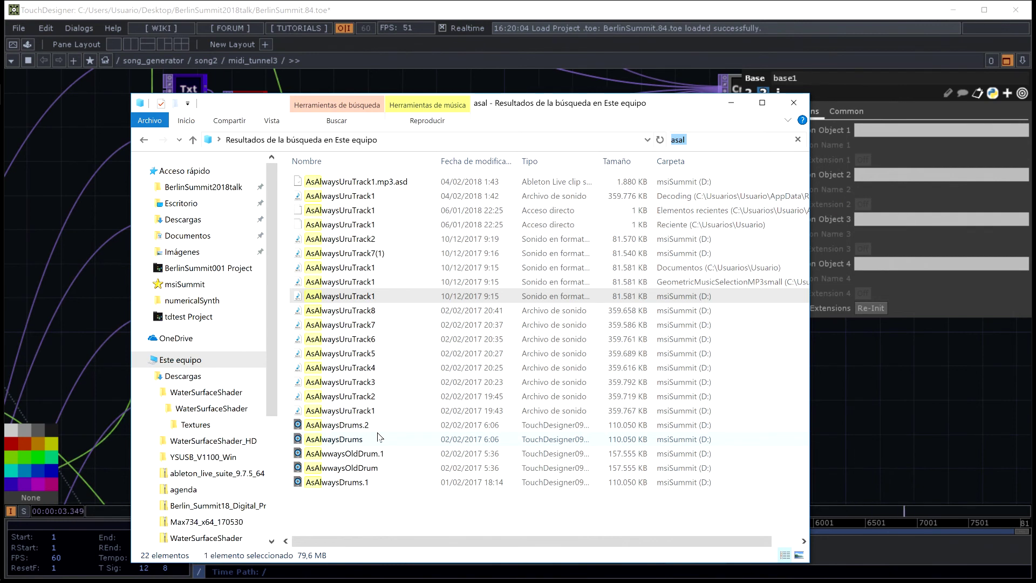
double_click(362, 482)
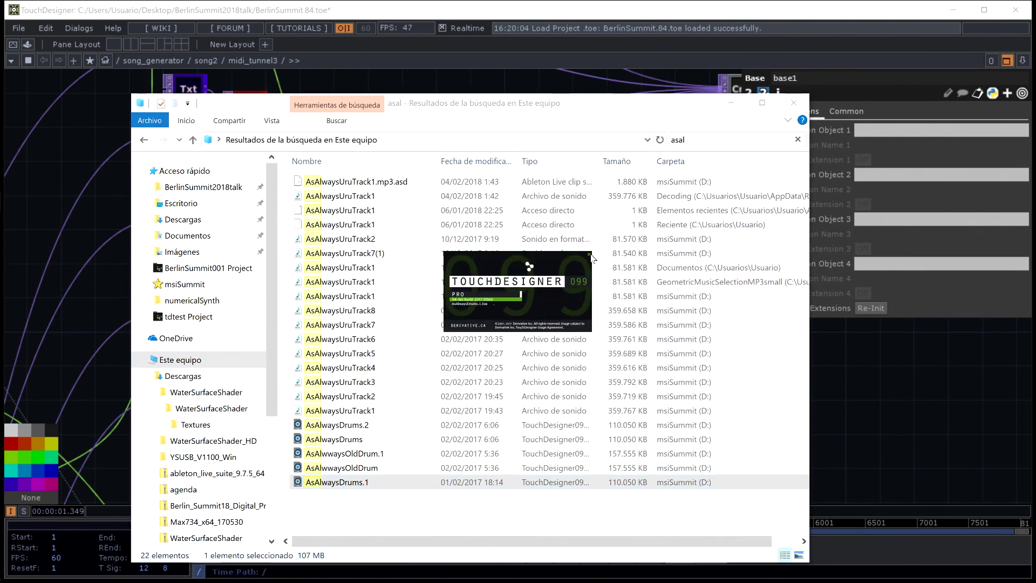
click(589, 254)
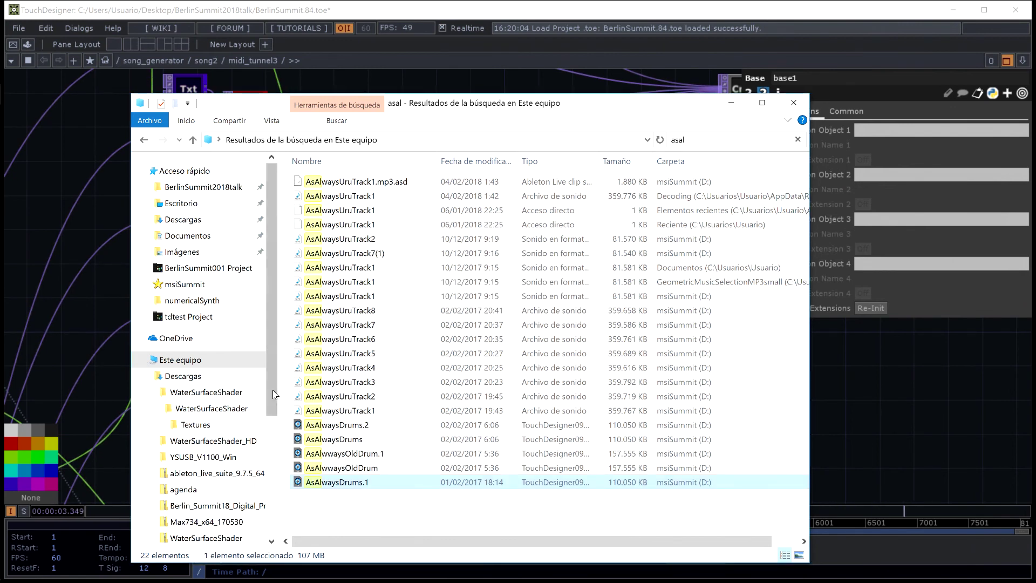
- Open the AsAlwaysDrums project from the search results and quit BerlinSummit.84 without saving it
click(338, 439)
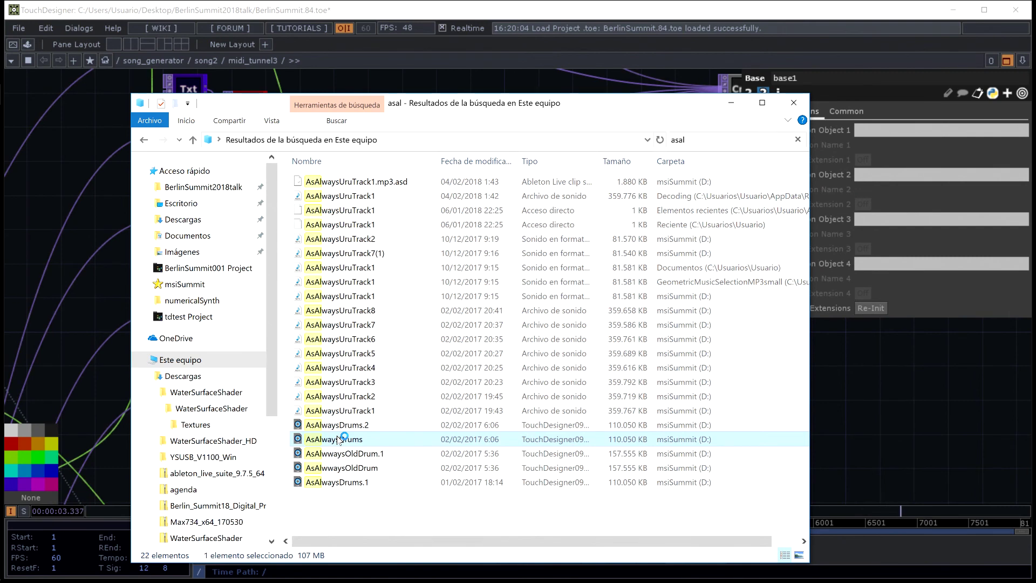
double_click(338, 439)
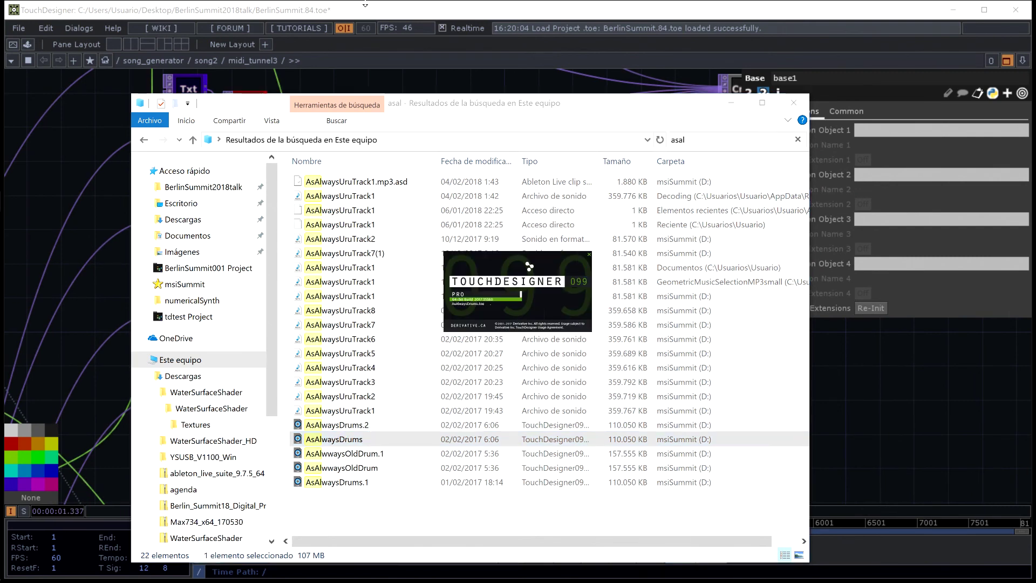
click(488, 6)
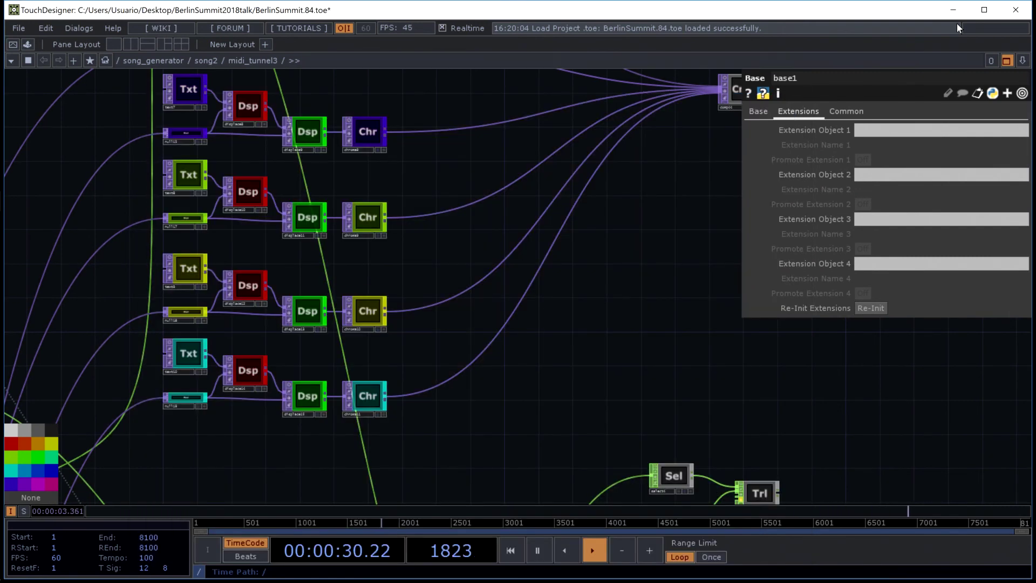
click(1024, 6)
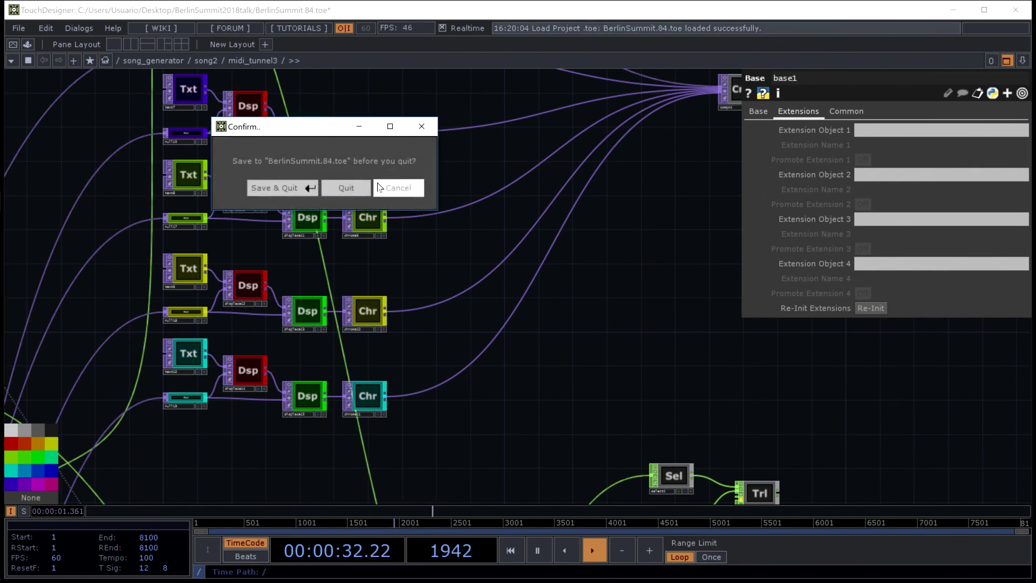
click(358, 188)
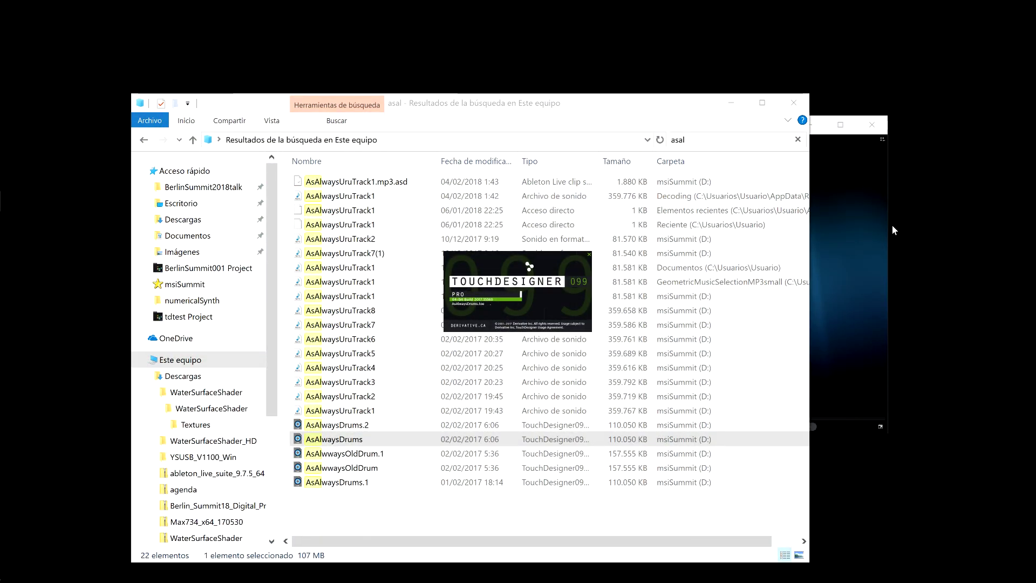
click(855, 223)
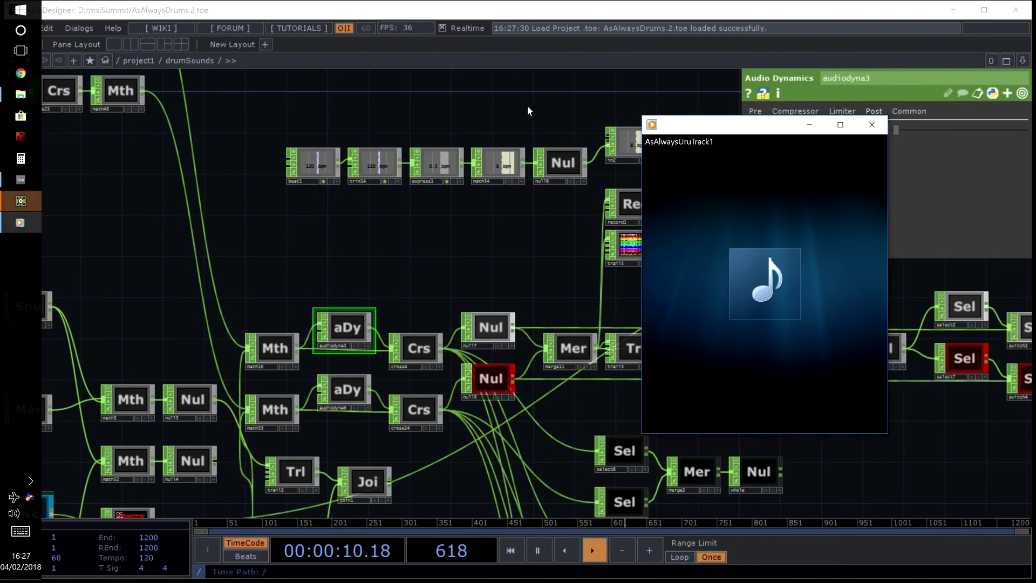
click(526, 106)
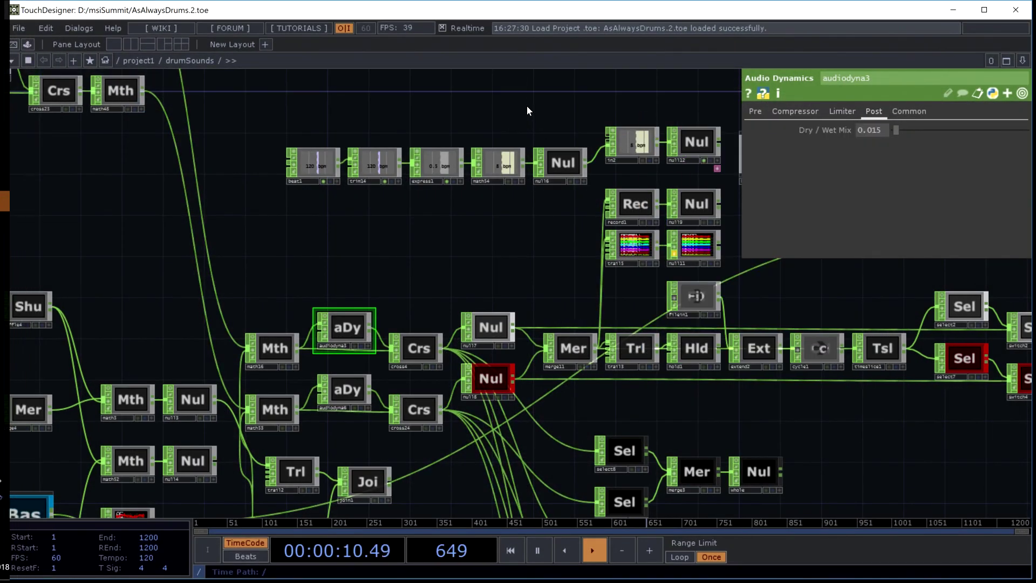
- Examine the drumSounds network around its drum_sounds component and how the whole network sits inside project1
drag(416, 230, 616, 280)
scroll(551, 245, down, 5)
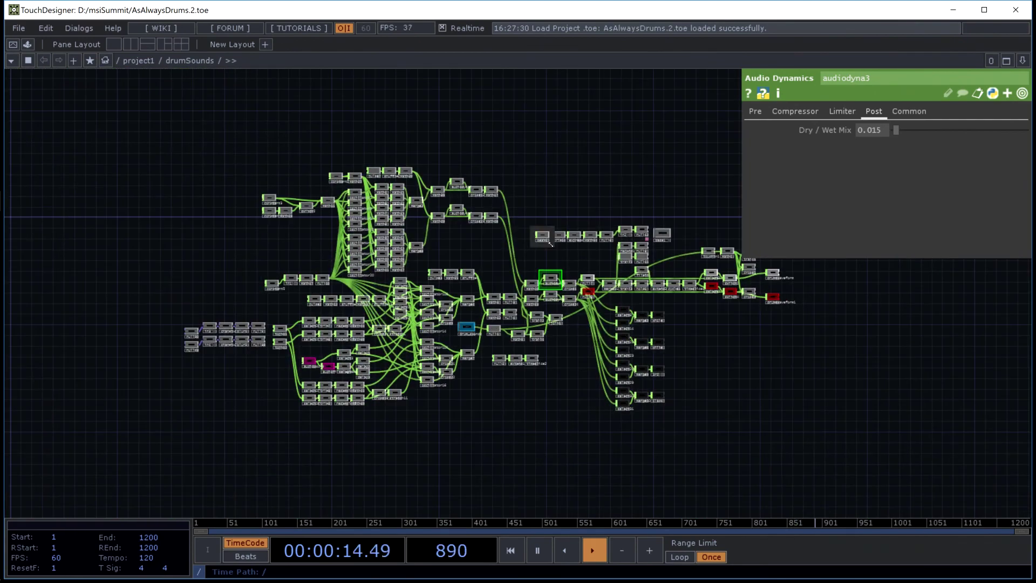
scroll(493, 258, up, 8)
scroll(491, 255, up, 2)
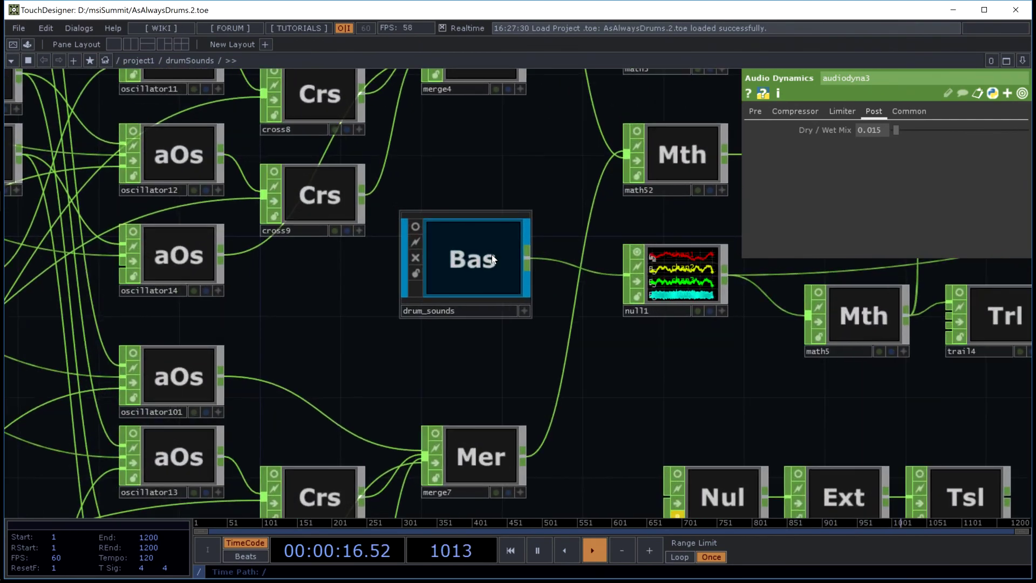
scroll(491, 254, down, 8)
scroll(491, 255, down, 4)
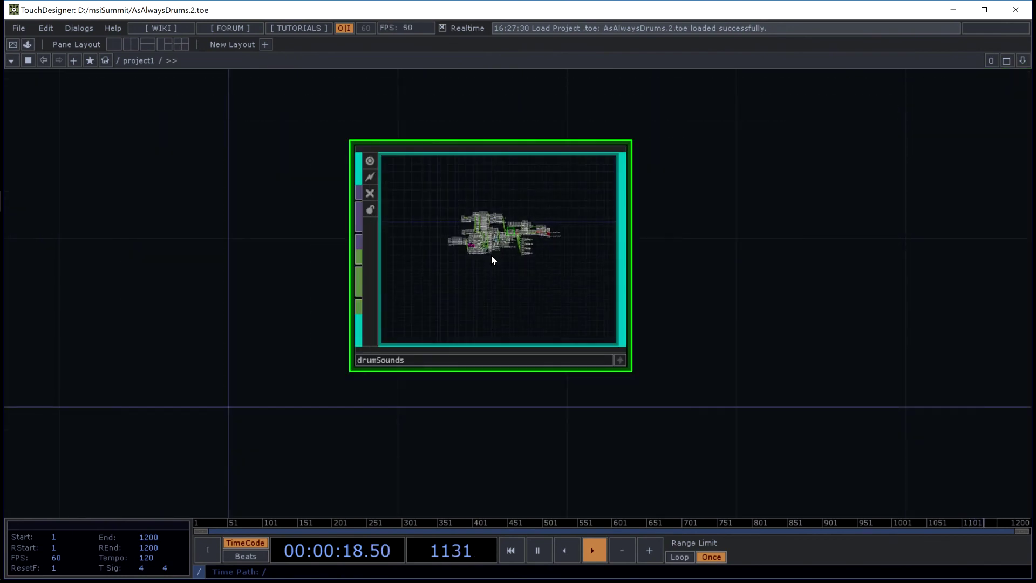
scroll(490, 254, up, 2)
scroll(489, 253, up, 6)
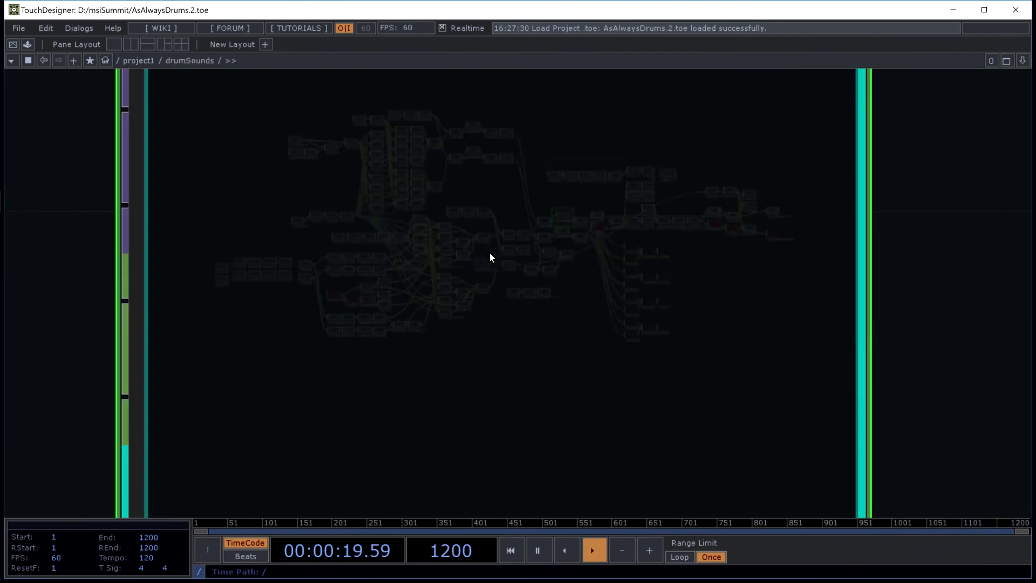
- Quit AsAlwaysDrums.2 and open the AsAlwwaysOldDrum.1 project from the "asal" search results
click(1015, 10)
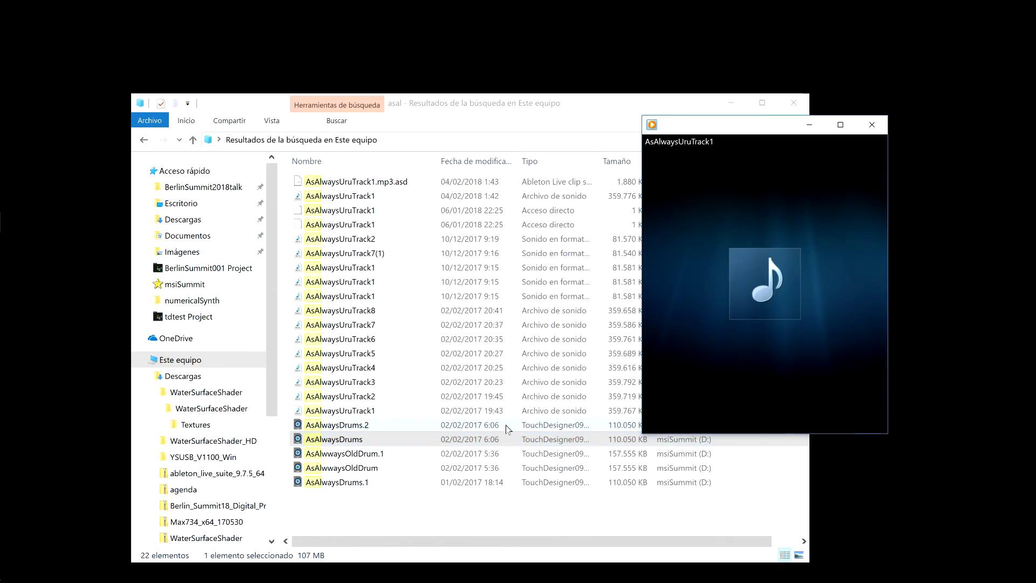
double_click(394, 454)
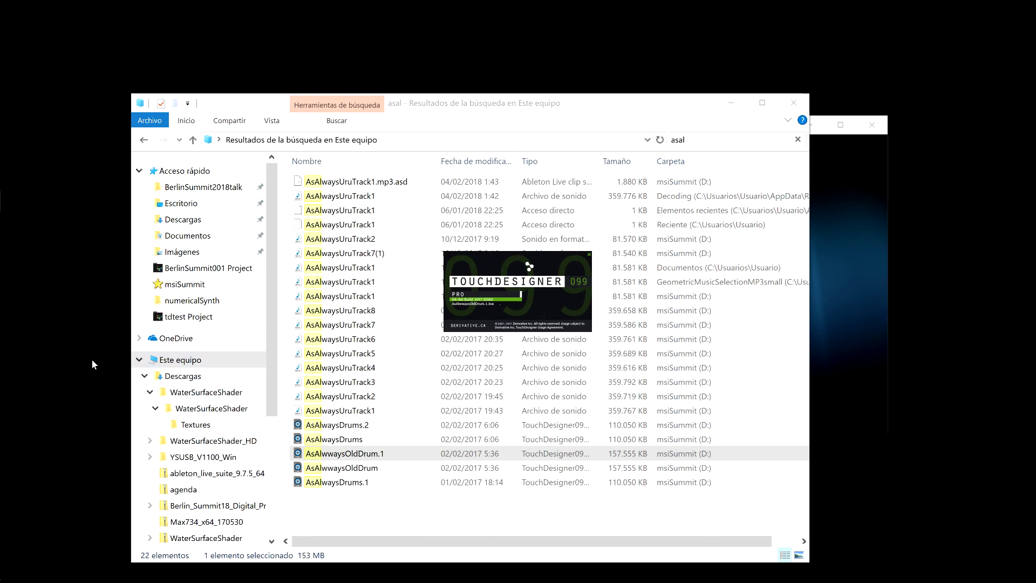
- Check the system speaker volume and adjust the media player's volume for AsAlwaysUruTrack1 while the project loads
mouse_move(14, 499)
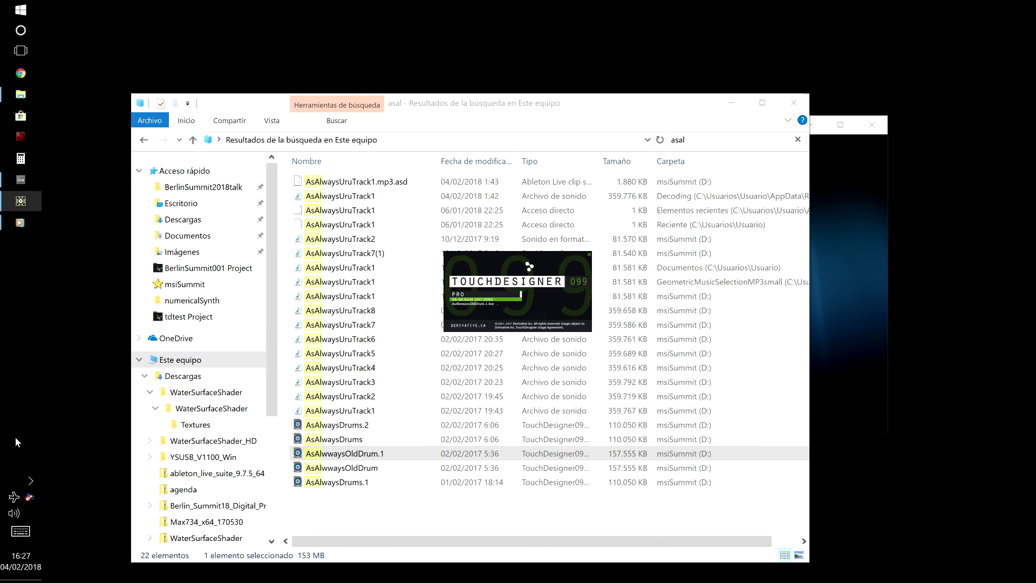
click(15, 513)
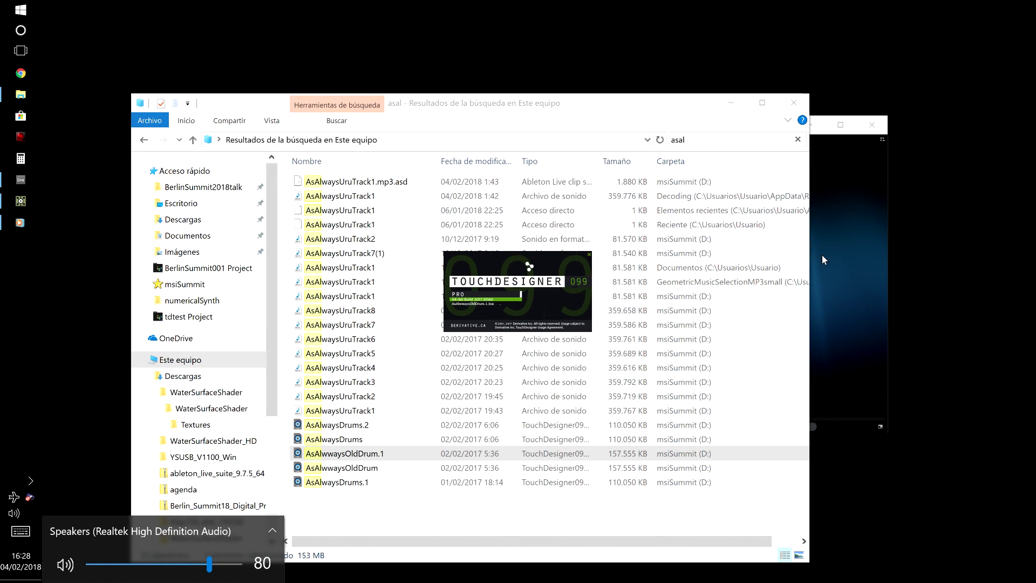
click(867, 328)
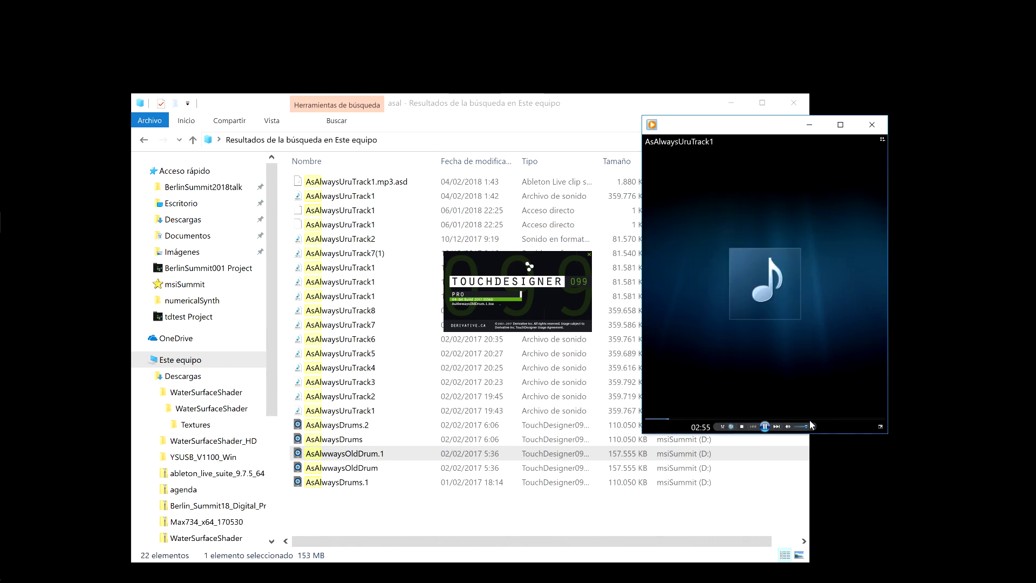
drag(808, 430, 809, 430)
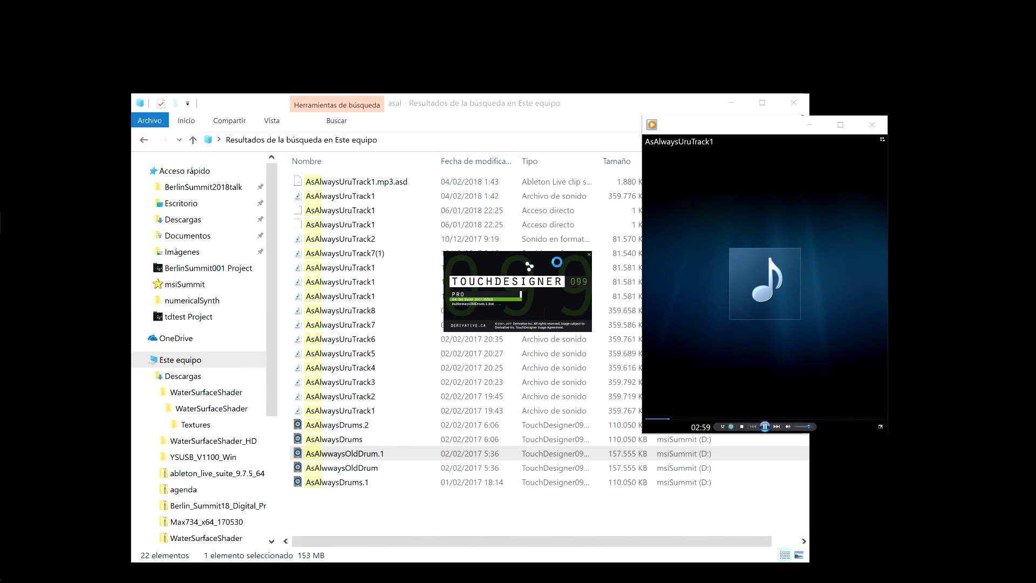
- Move the search results window off the loaded project, view its drum_sounds component and quit AsAlwwaysOldDrum.1
click(591, 107)
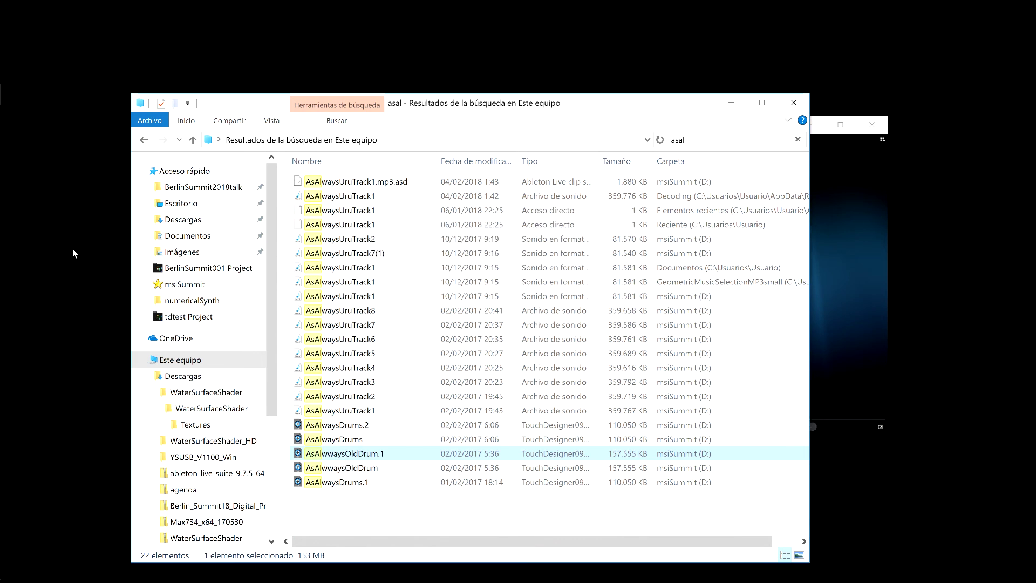
drag(588, 110, 479, 469)
scroll(462, 371, down, 5)
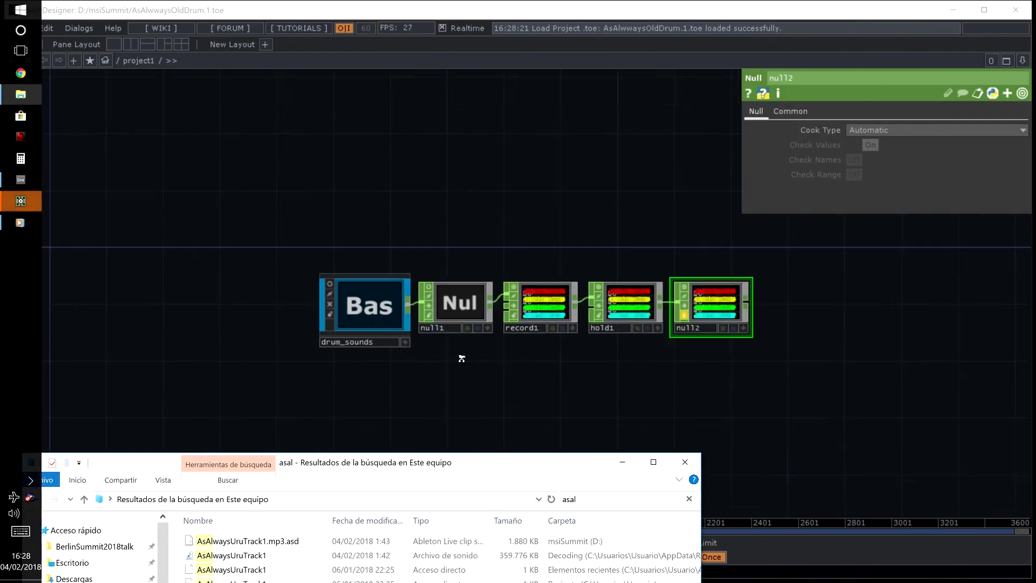
scroll(461, 362, up, 3)
scroll(383, 310, up, 6)
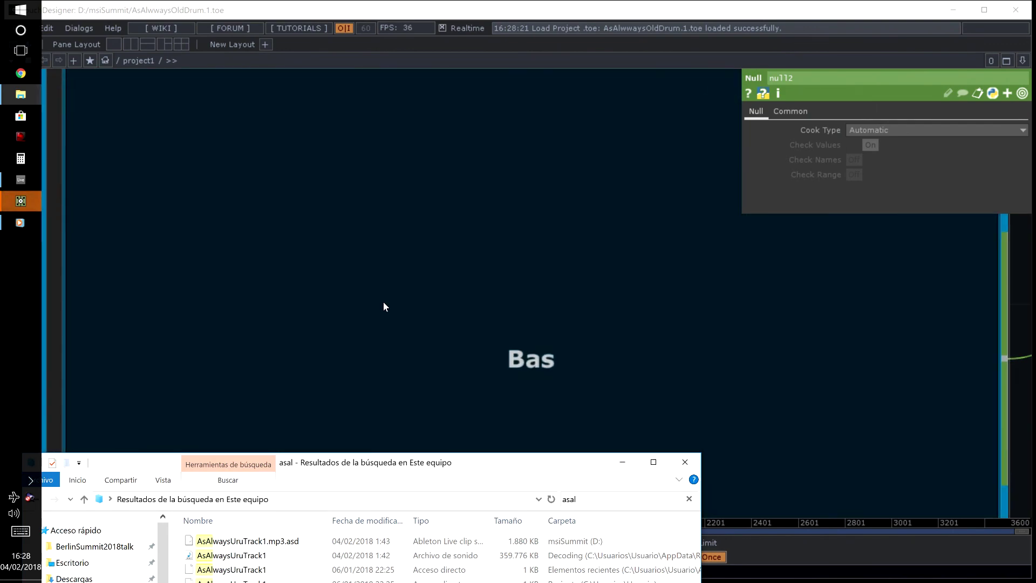
scroll(497, 296, down, 10)
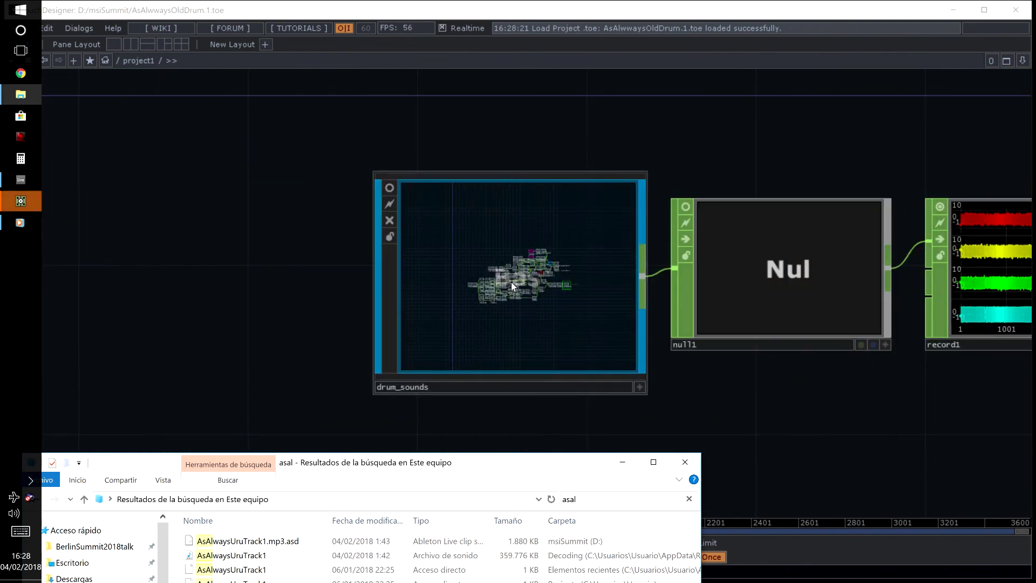
scroll(492, 153, down, 5)
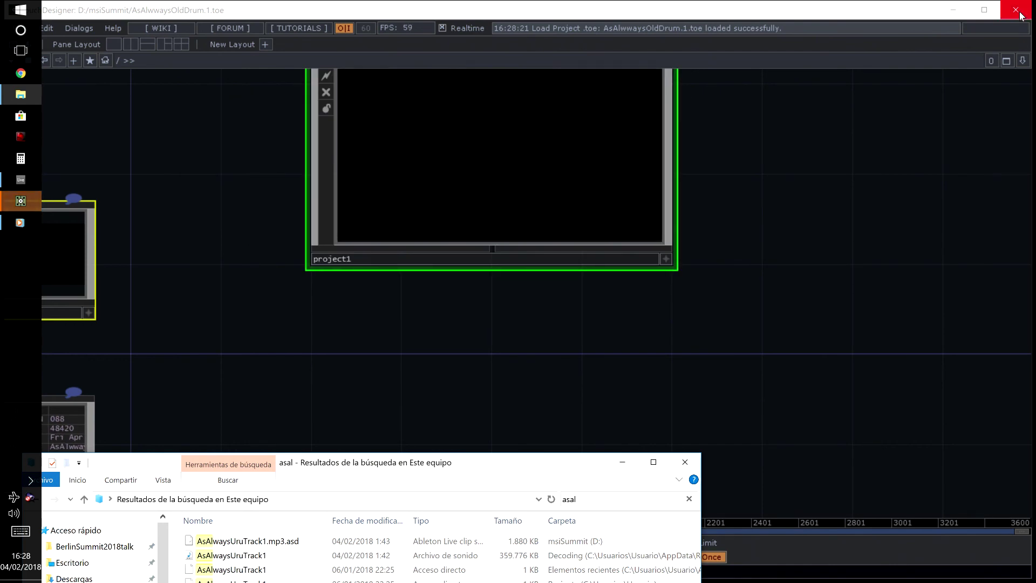
click(1016, 9)
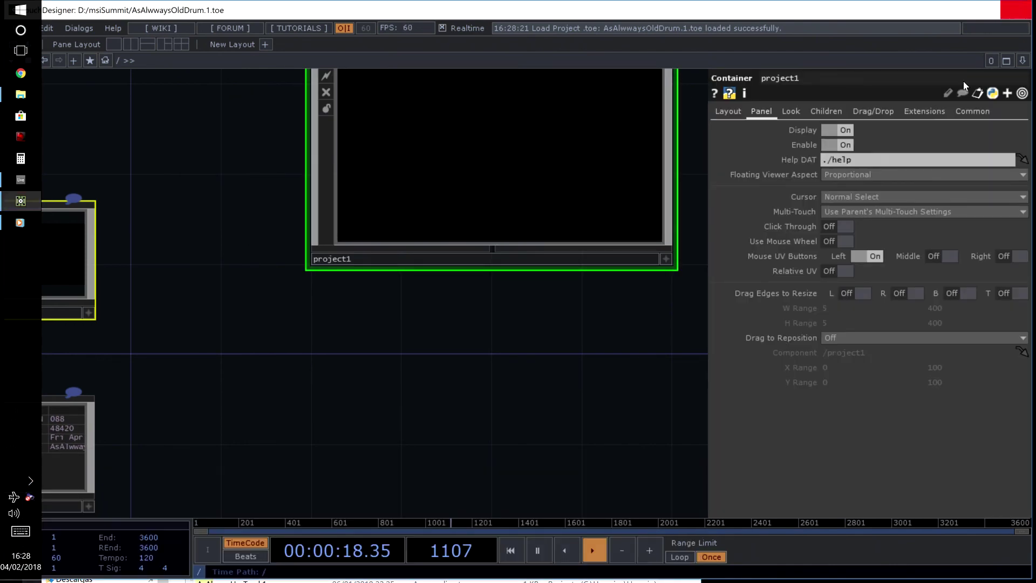
- Reposition the File Explorer window and browse to the msiSummit folder on Almacenamiento SSD1 (D:)
drag(515, 461, 699, 23)
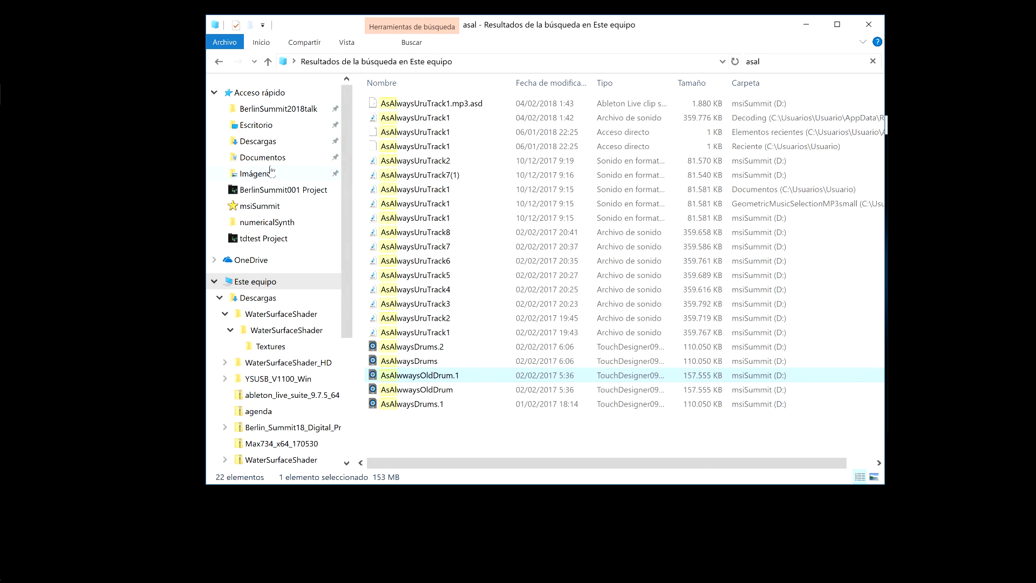
click(260, 224)
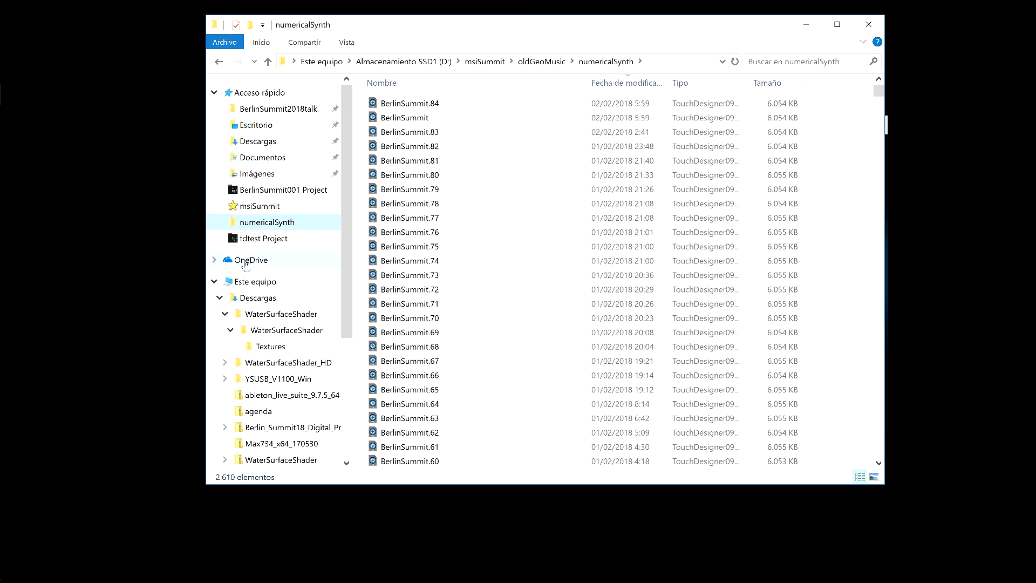
click(244, 281)
double_click(450, 195)
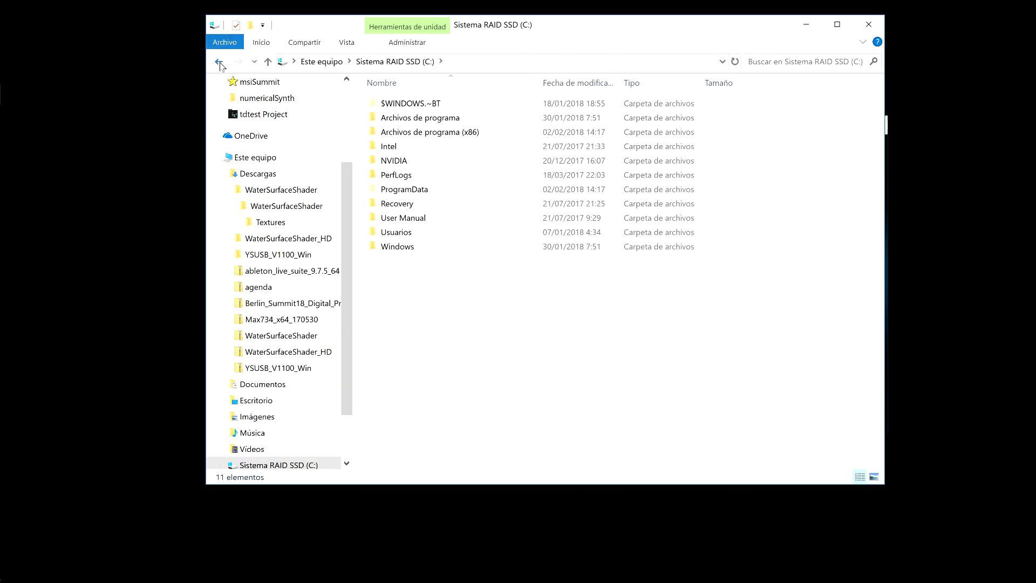
click(218, 62)
double_click(618, 202)
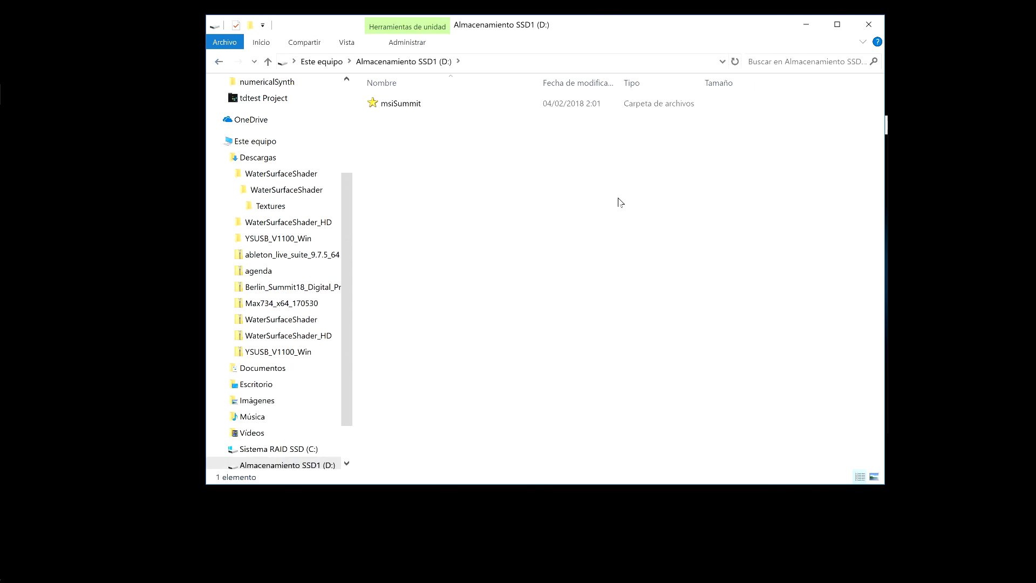
double_click(405, 101)
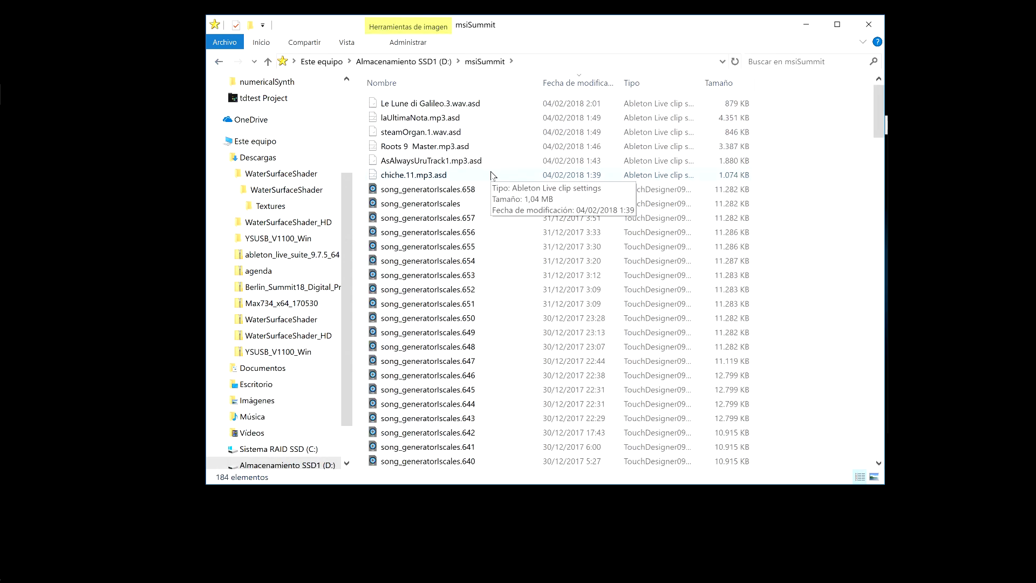
- Look through the files in the msiSummit folder and open its MusicaGeometrica subfolder
scroll(491, 176, down, 5)
scroll(491, 176, down, 10)
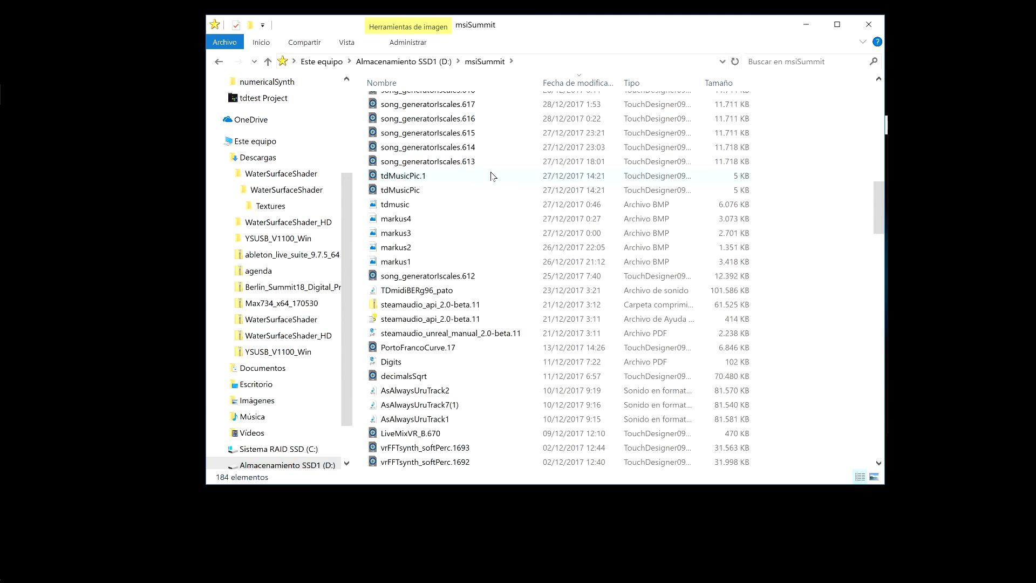
scroll(491, 175, down, 3)
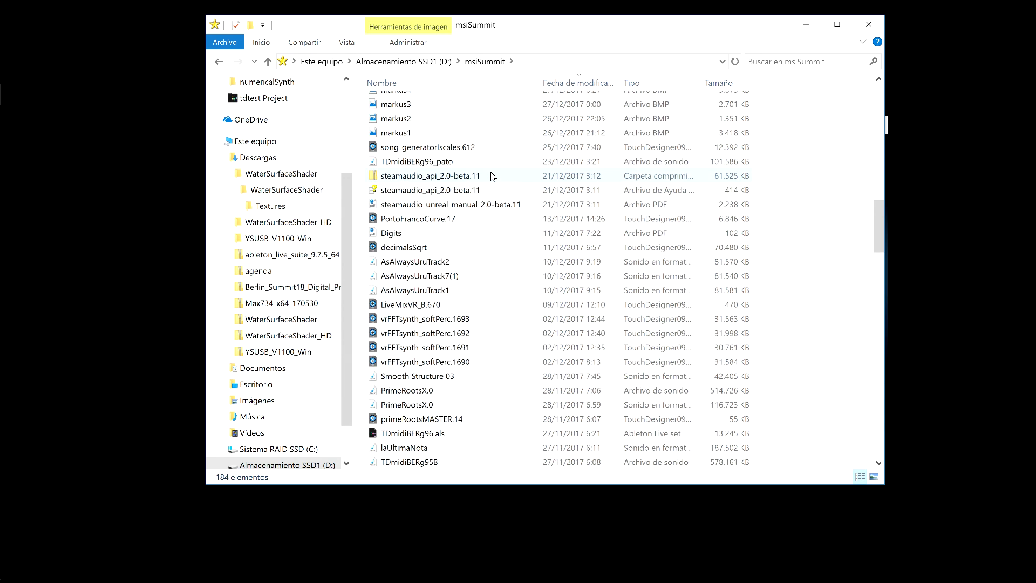
scroll(491, 176, down, 1)
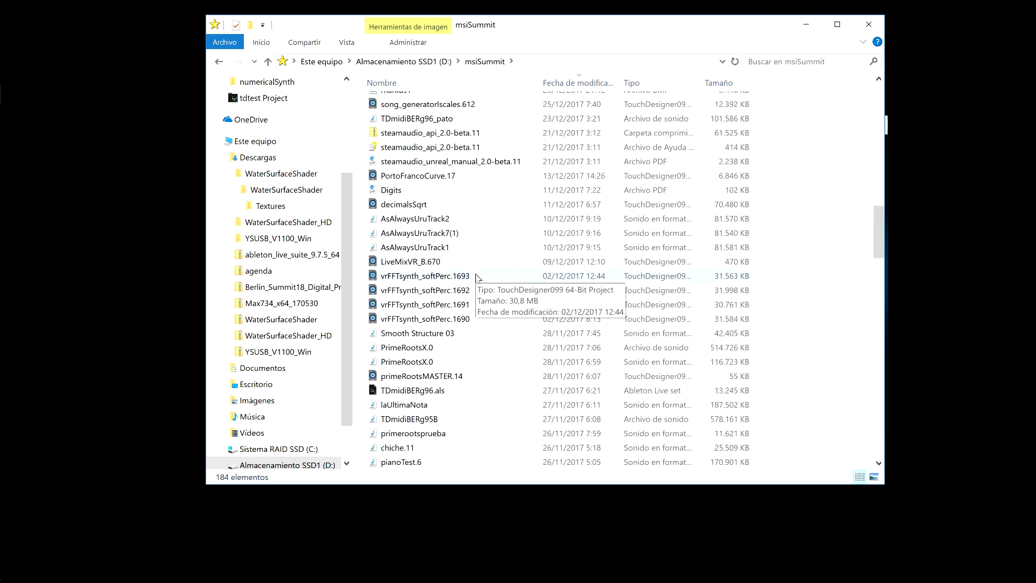
scroll(477, 276, down, 2)
scroll(476, 278, down, 2)
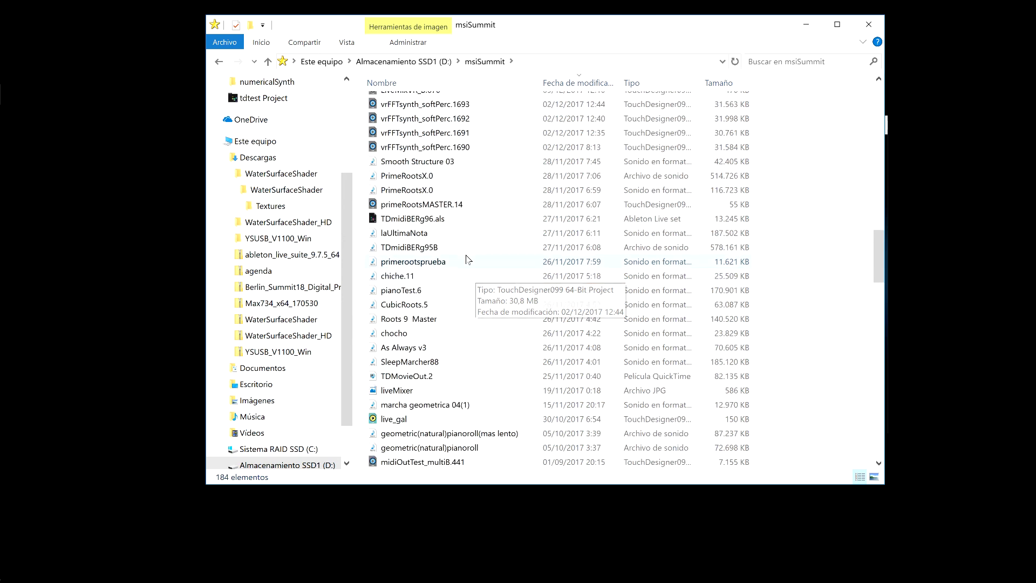
scroll(462, 212, down, 2)
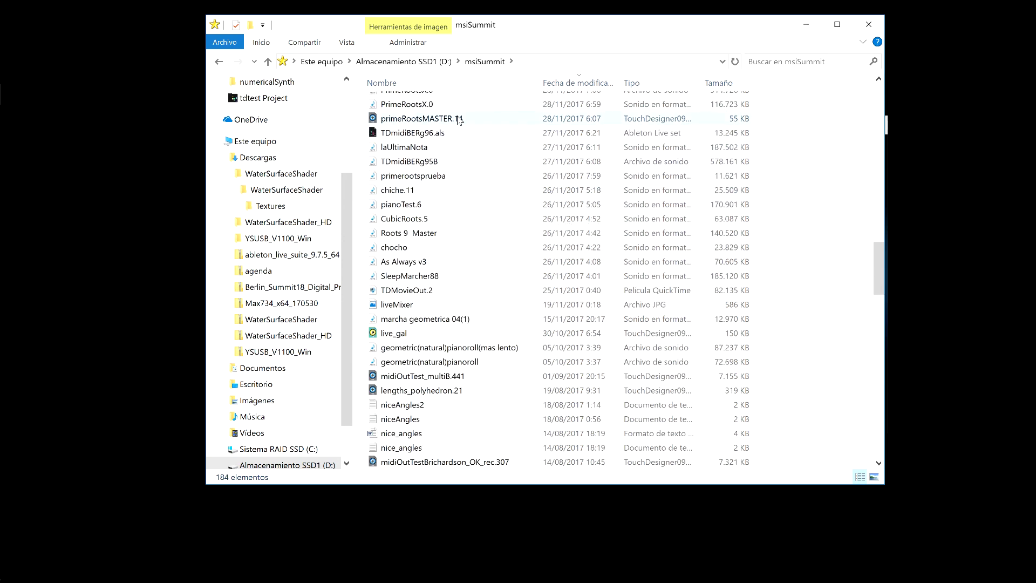
scroll(455, 146, down, 3)
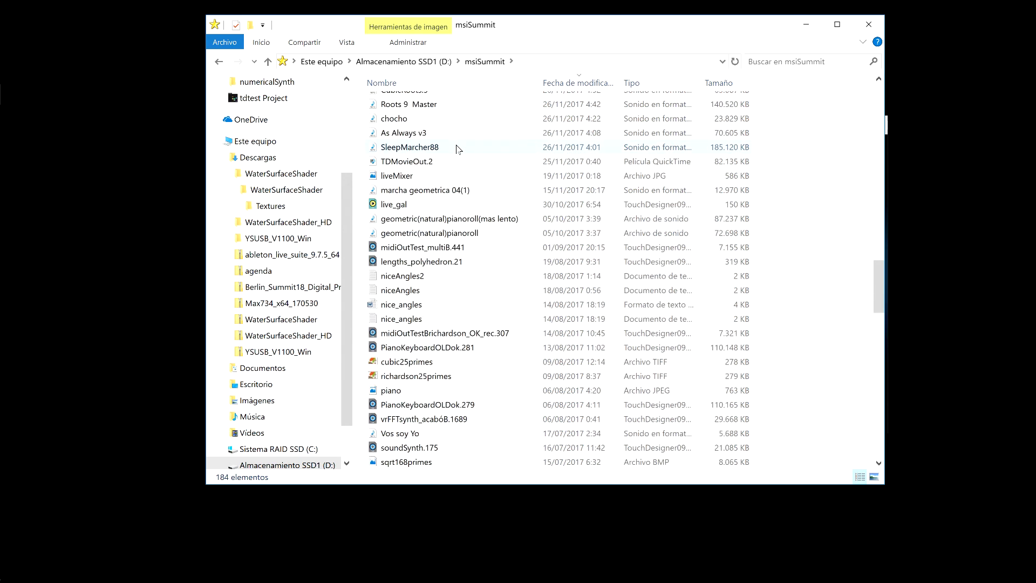
scroll(456, 149, down, 2)
scroll(458, 149, down, 3)
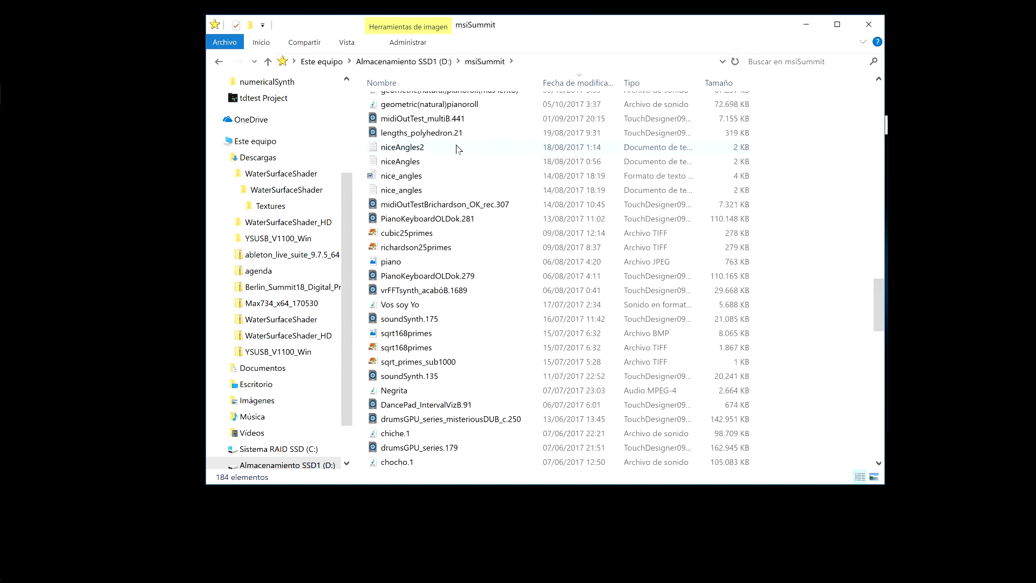
scroll(457, 149, down, 1)
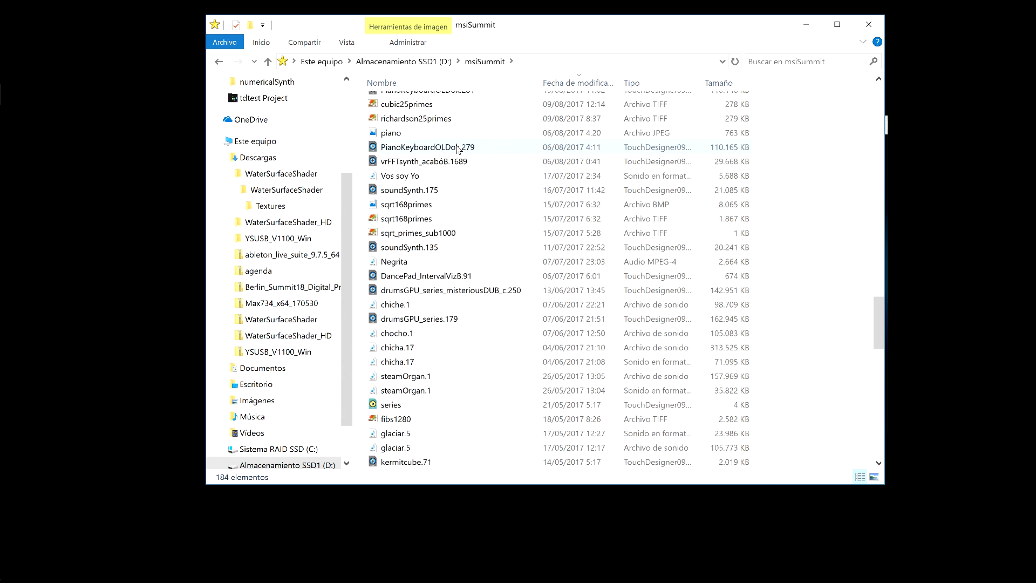
scroll(454, 162, down, 3)
scroll(451, 165, down, 2)
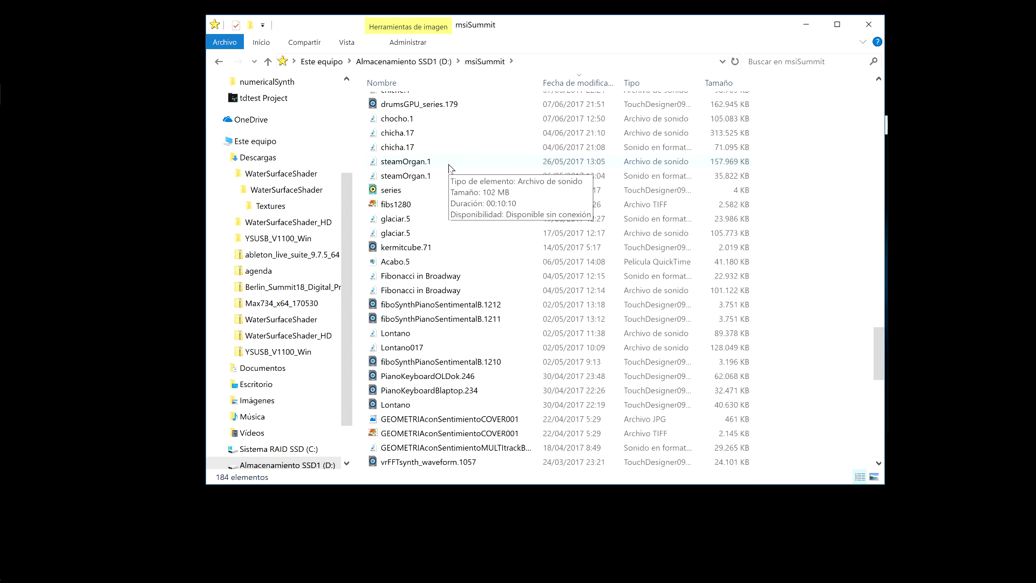
scroll(448, 166, down, 3)
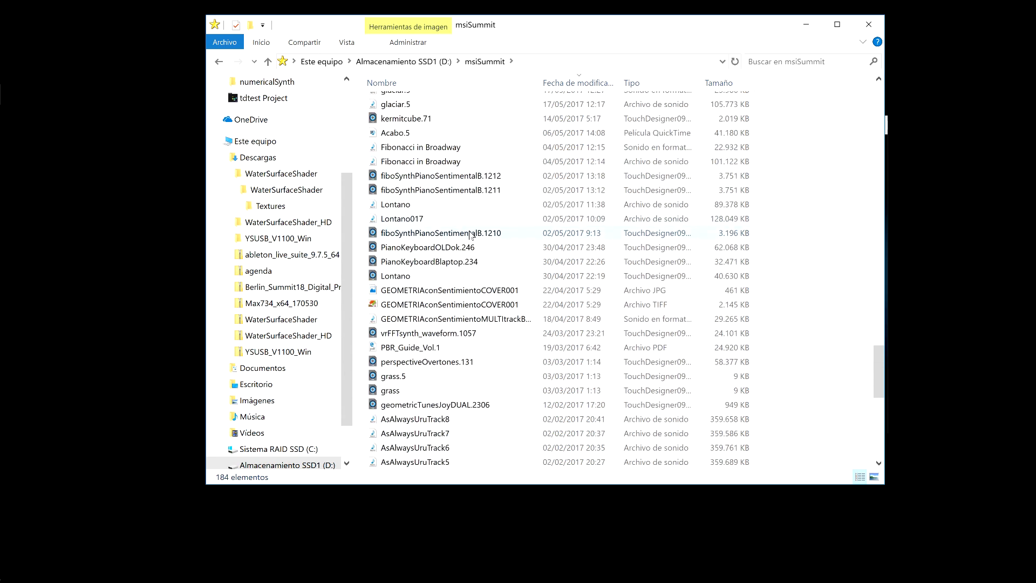
scroll(486, 264, down, 2)
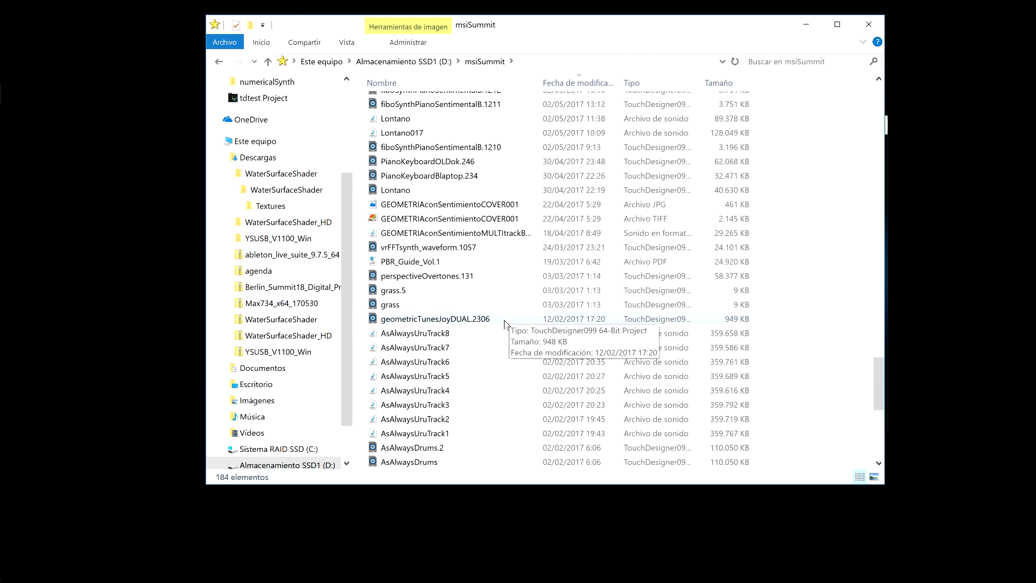
scroll(505, 324, down, 4)
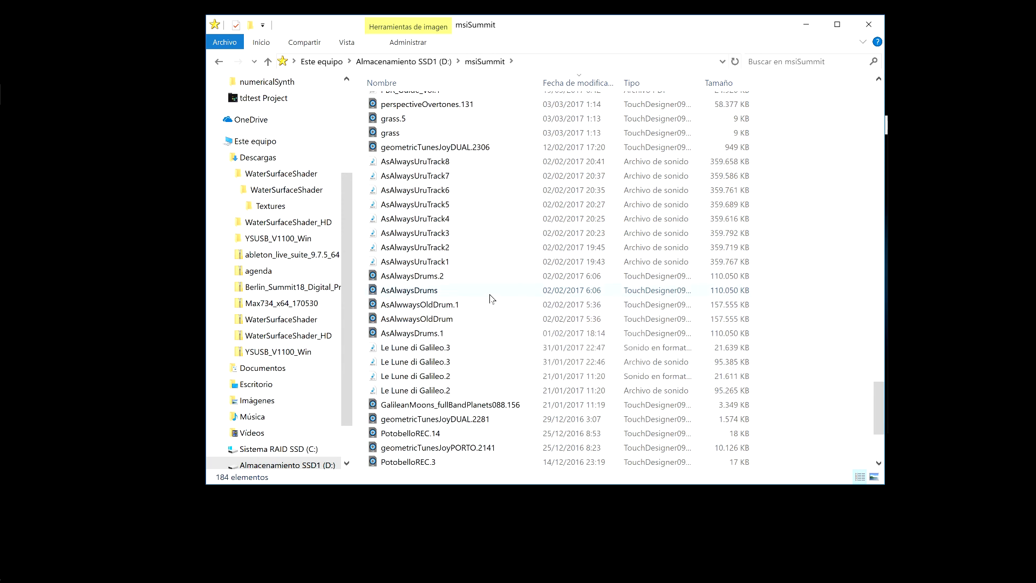
scroll(491, 298, down, 1)
scroll(491, 296, down, 1)
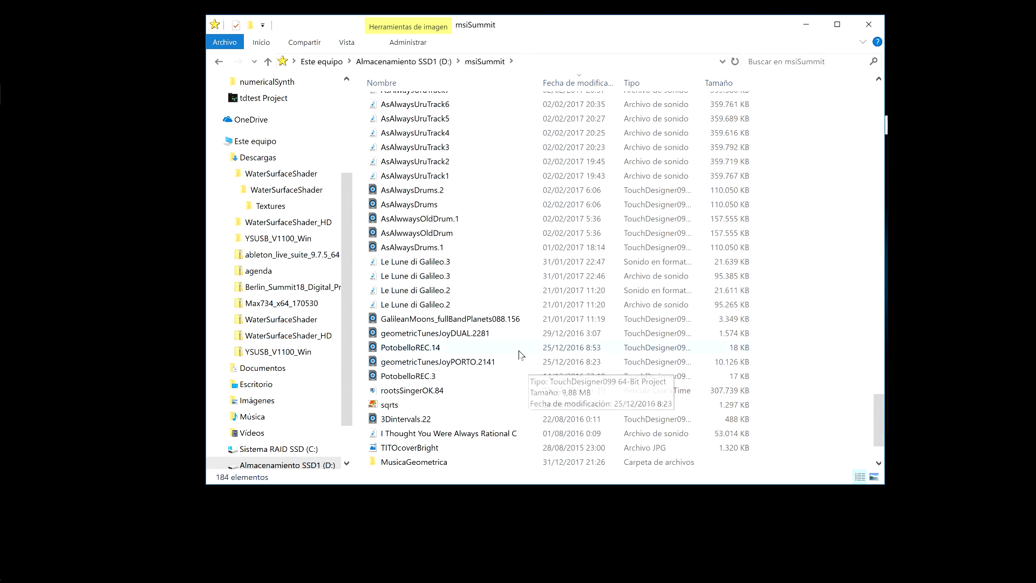
scroll(519, 354, down, 2)
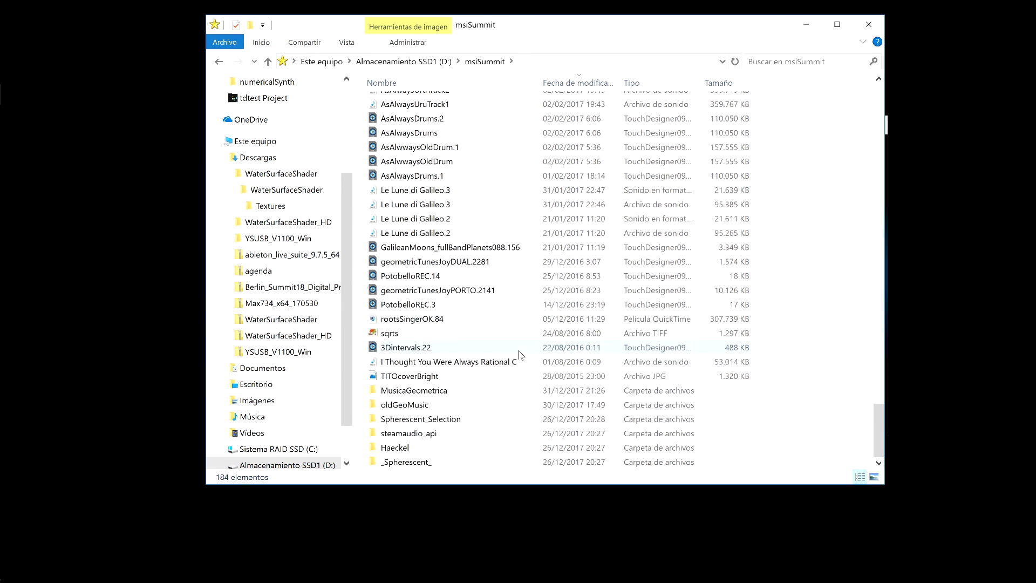
double_click(469, 392)
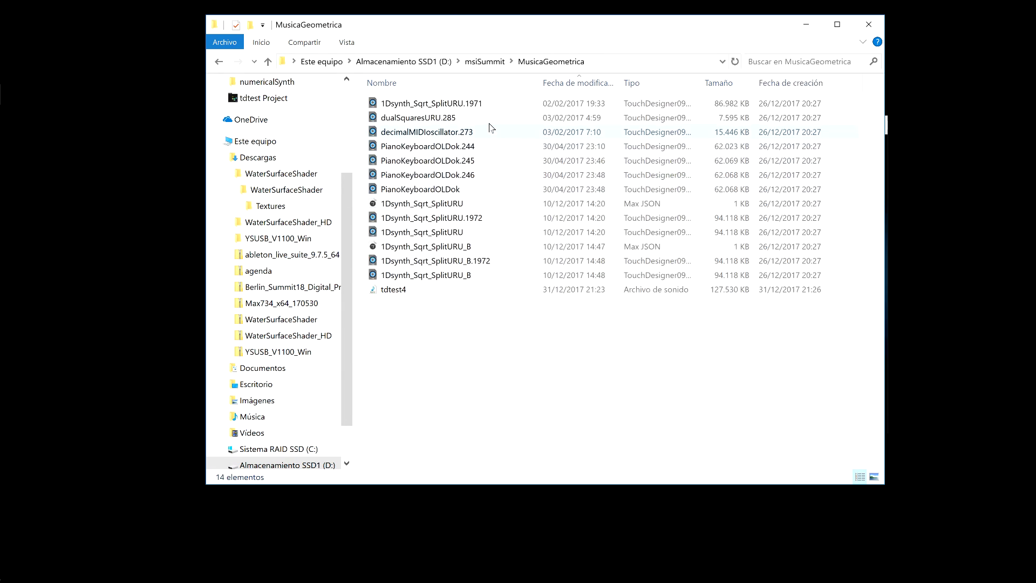
double_click(482, 103)
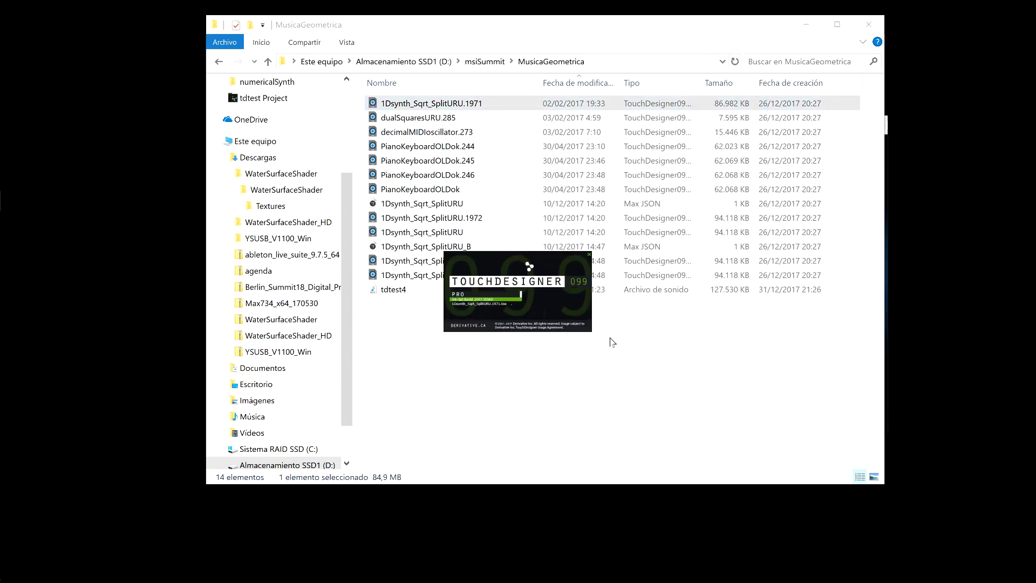
click(613, 386)
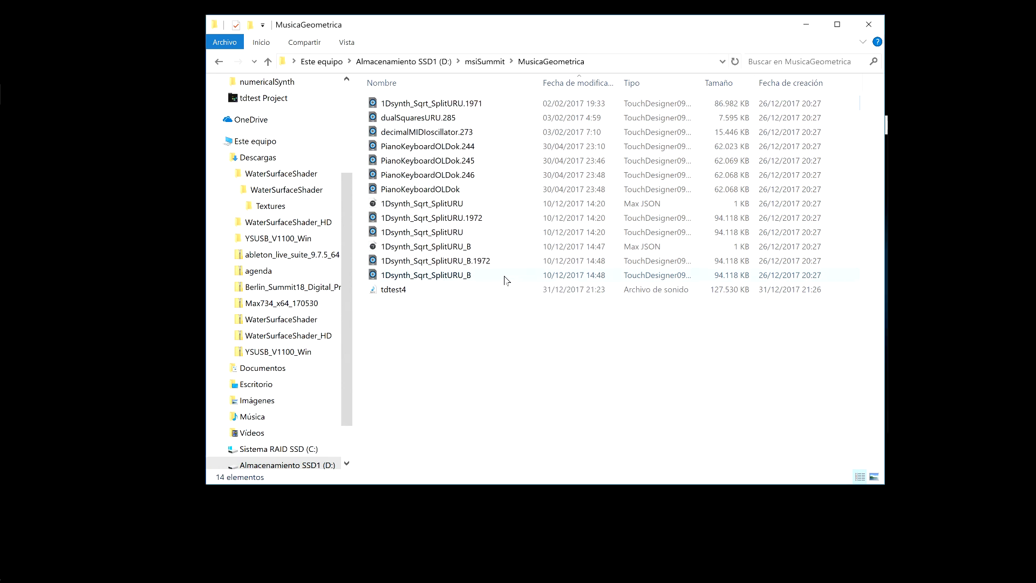
drag(584, 27, 516, 353)
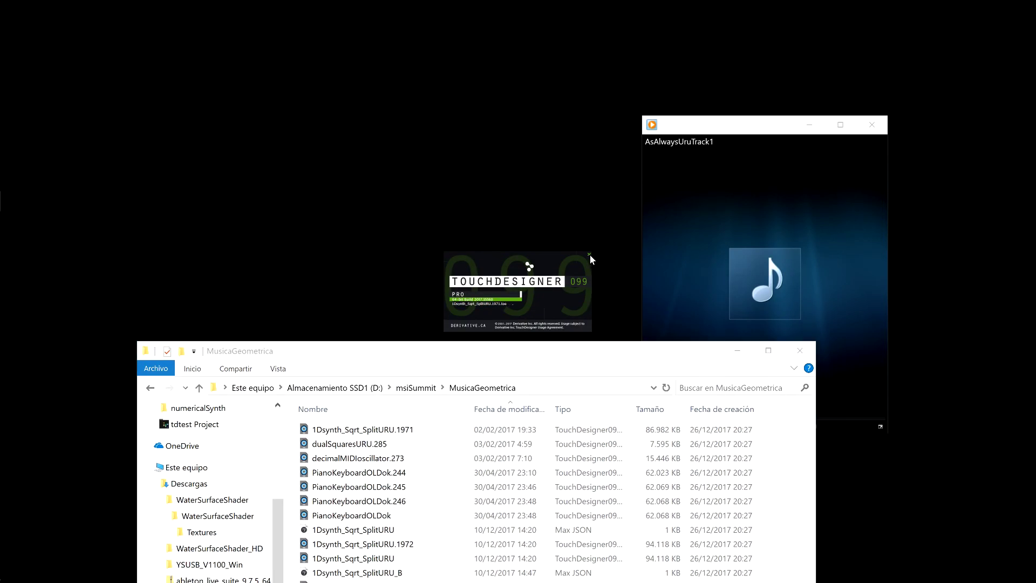
click(589, 254)
drag(571, 352, 623, 30)
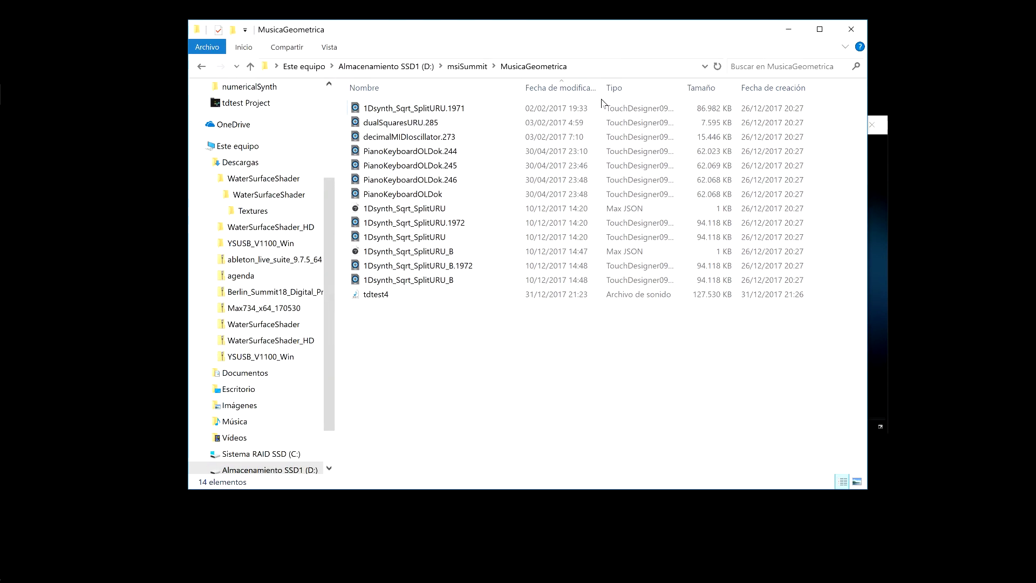
- Open the 1Dsynth_Sqrt_SplitURU_B project, uncover its network and switch off TouchDesigner's global processing power
click(486, 280)
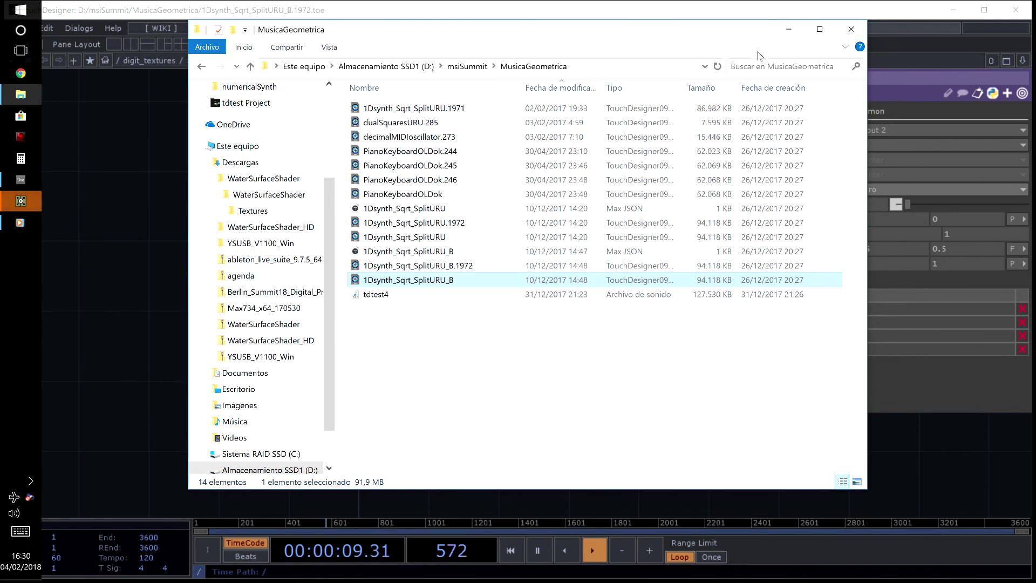
drag(731, 35, 594, 299)
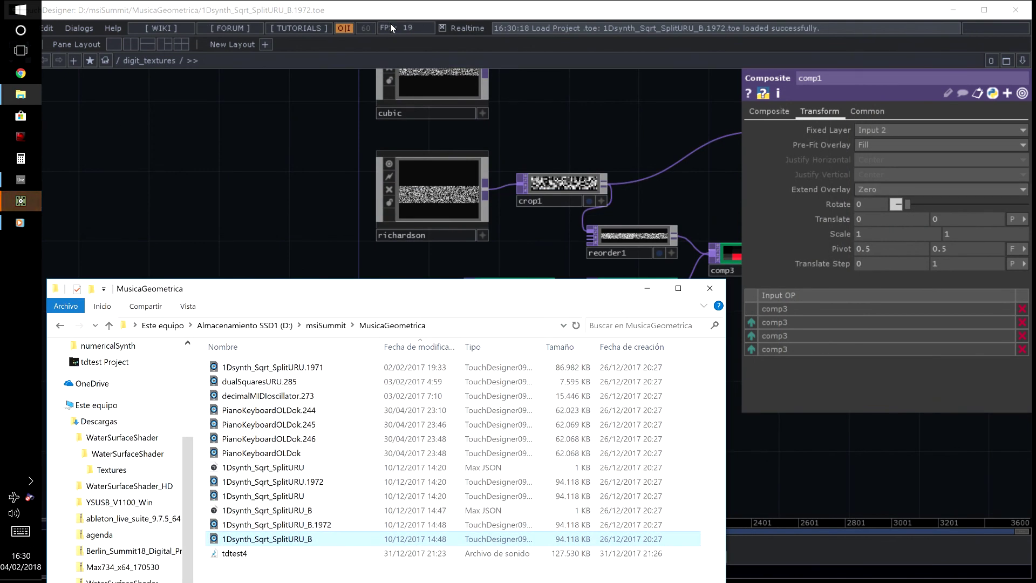
click(345, 29)
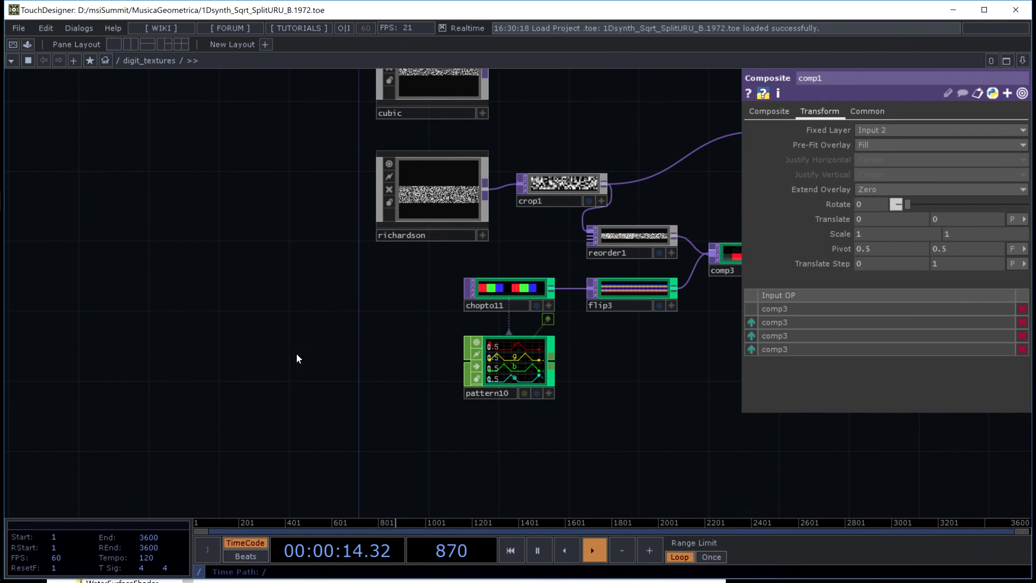
- Lower the system speaker volume to 28
mouse_move(2, 413)
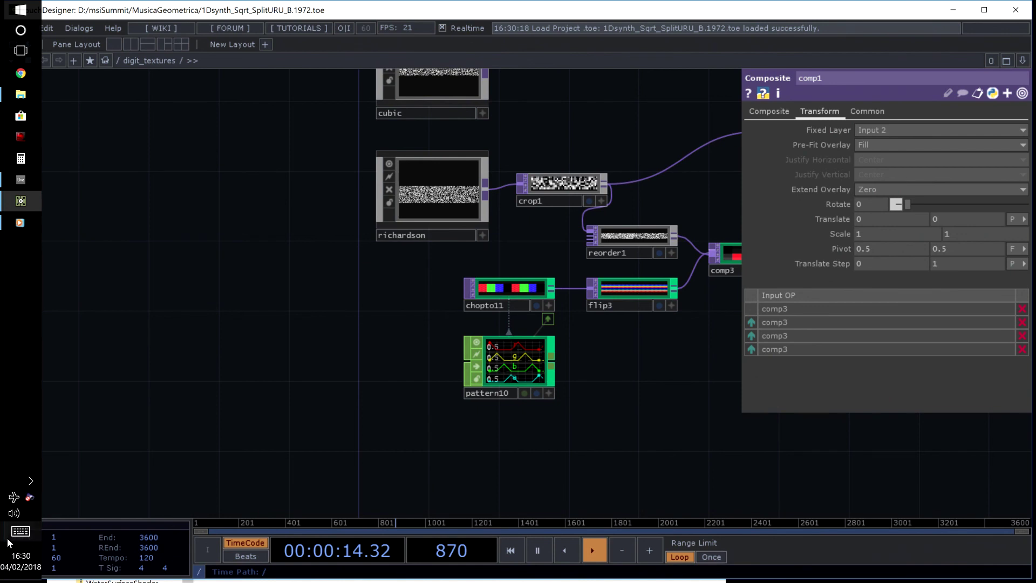
click(14, 513)
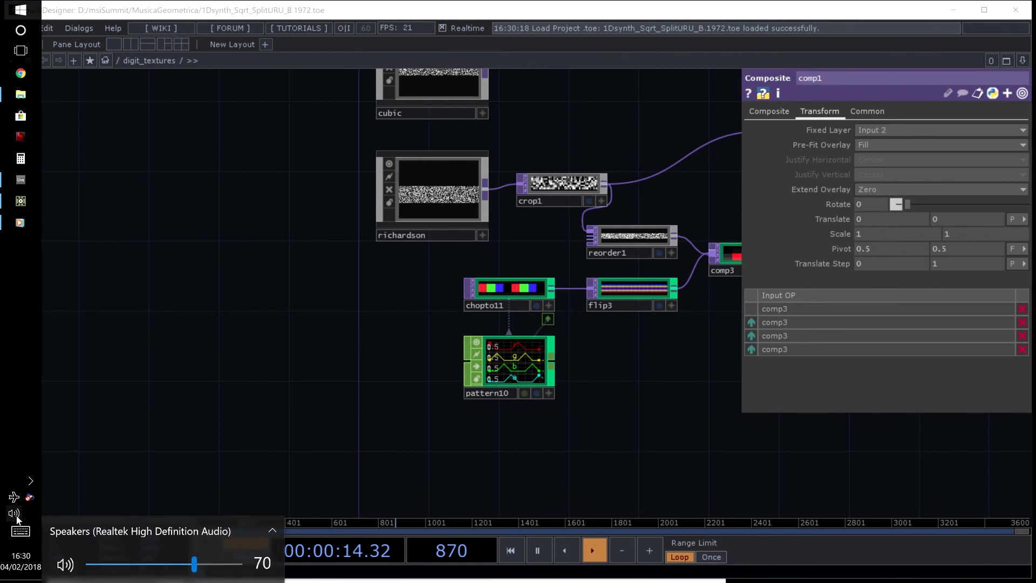
scroll(17, 518, down, 4)
scroll(17, 519, down, 1)
scroll(17, 518, down, 8)
scroll(16, 519, down, 2)
scroll(16, 519, up, 1)
scroll(18, 518, up, 1)
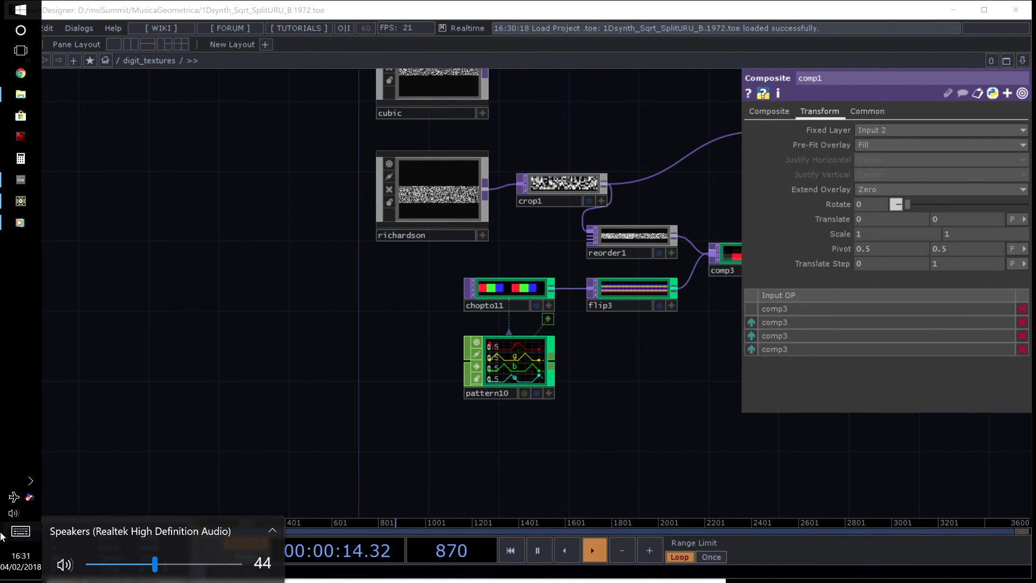
click(14, 514)
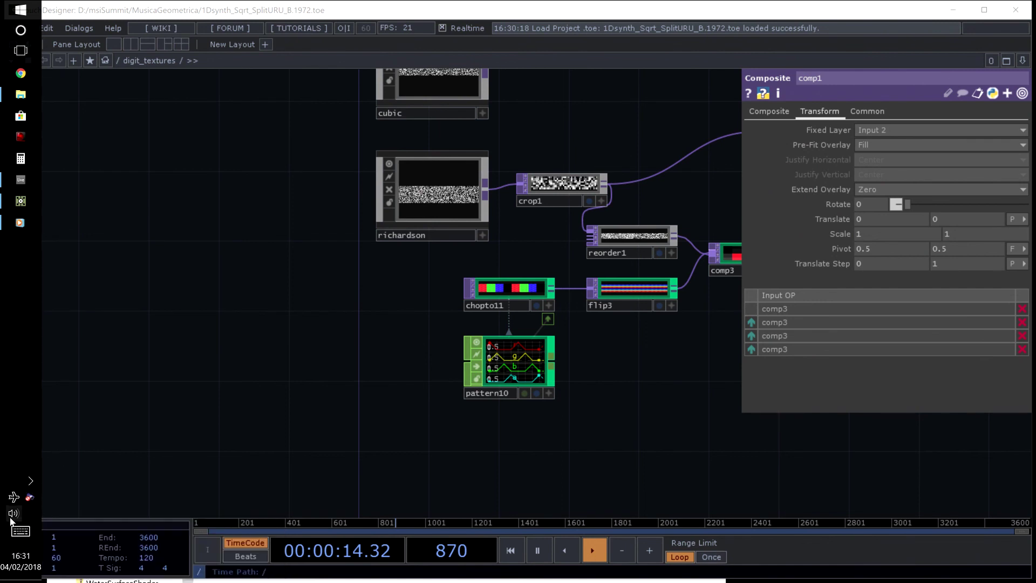
click(13, 516)
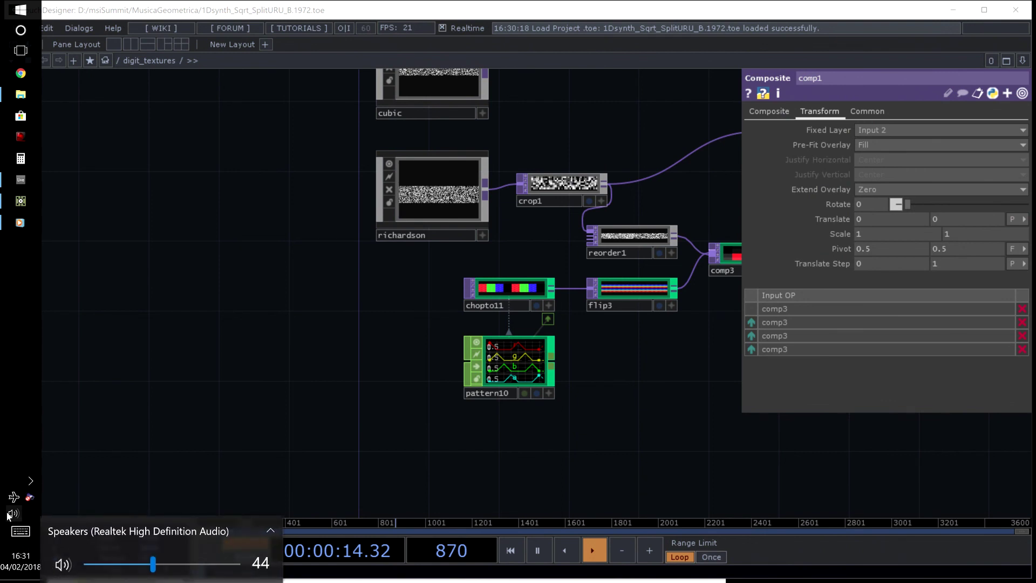
scroll(17, 510, down, 6)
scroll(20, 508, down, 2)
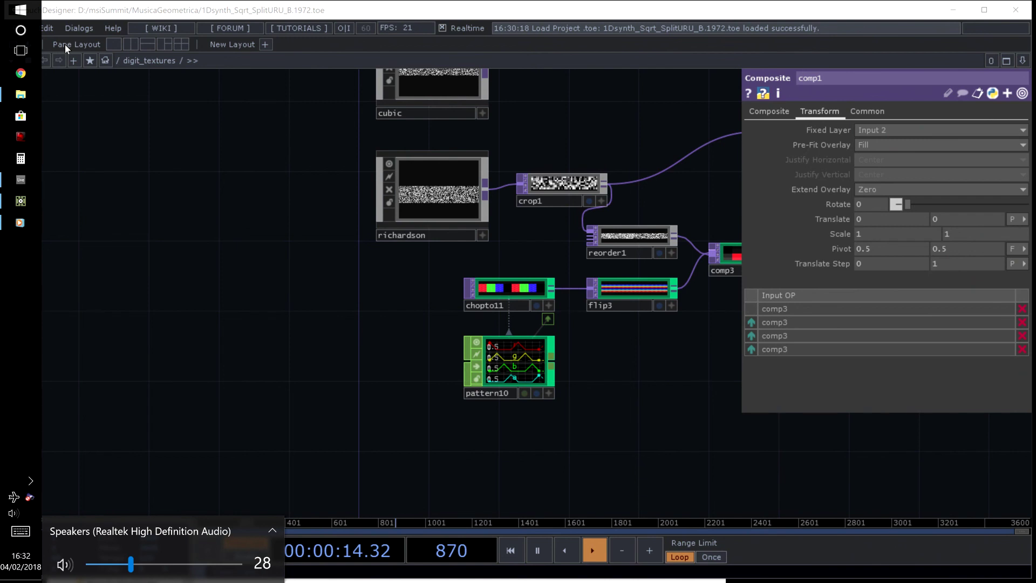
- Select the sqrt, cubic and richardson components together in the digit_textures network
drag(309, 183, 265, 324)
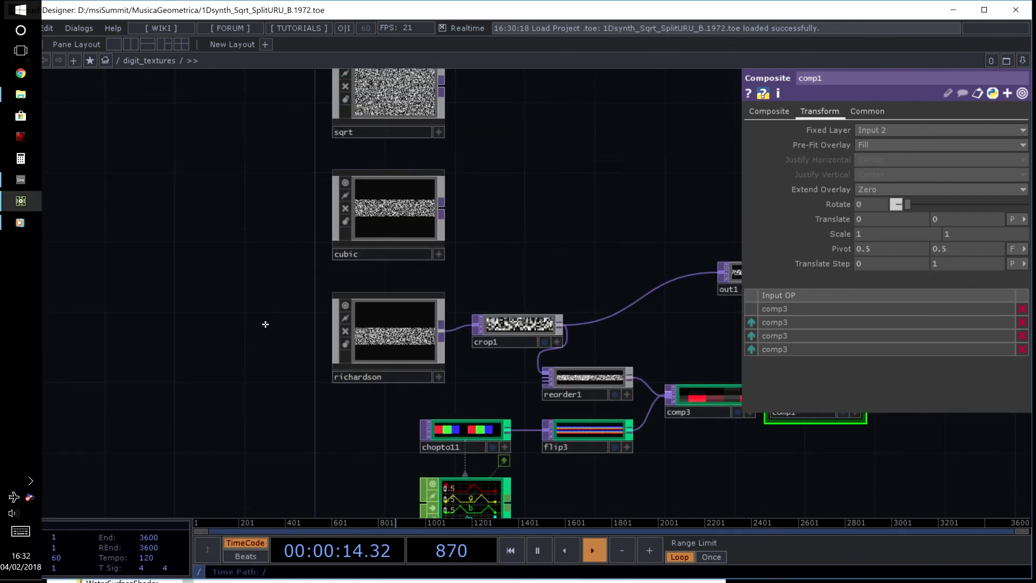
drag(263, 157, 370, 351)
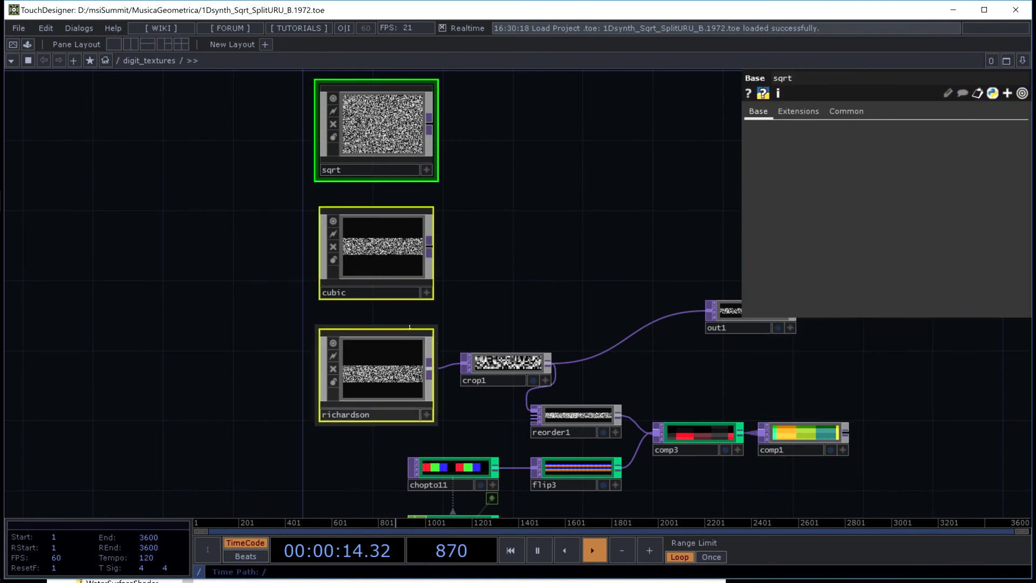